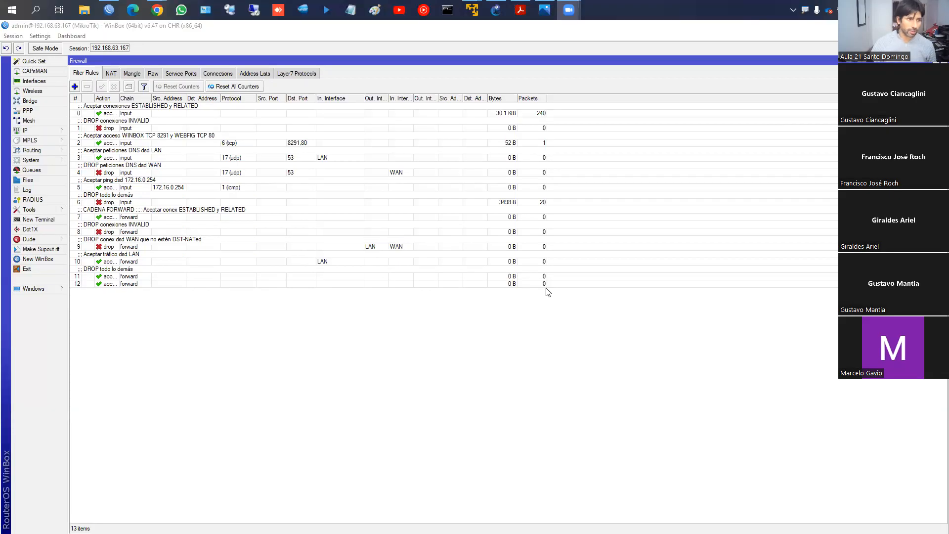
{"action": "key", "text": "XF86AudioRaiseVolume"}
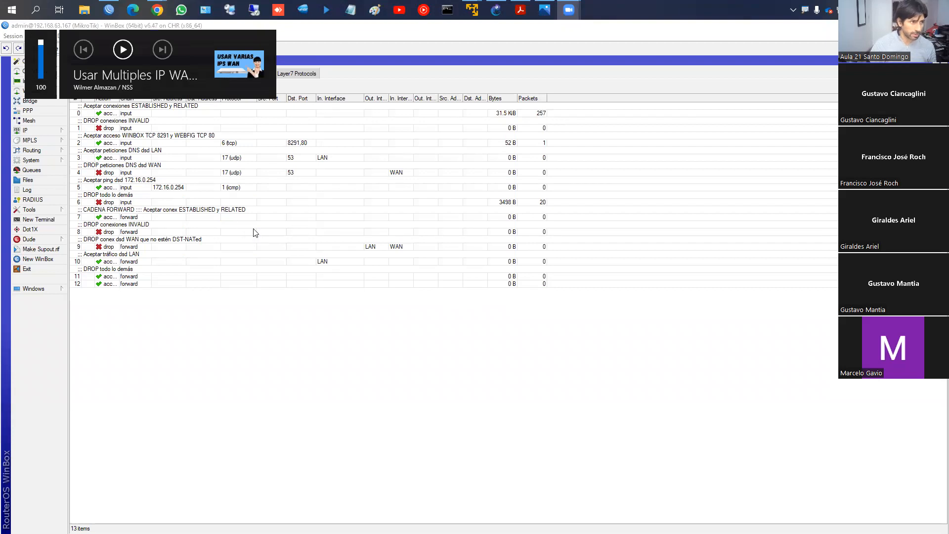
{"action": "left_click", "coordinate": [738, 241]}
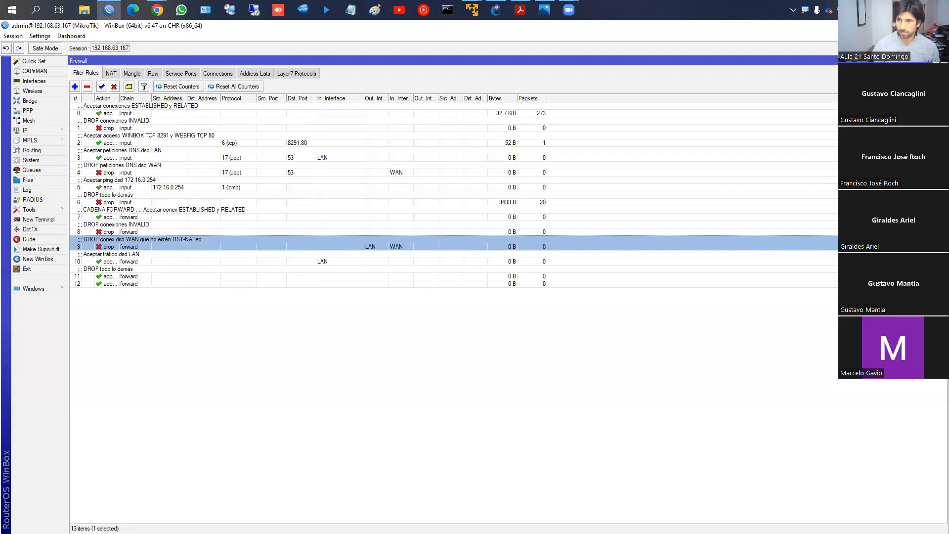
{"action": "key", "text": "alt+Tab"}
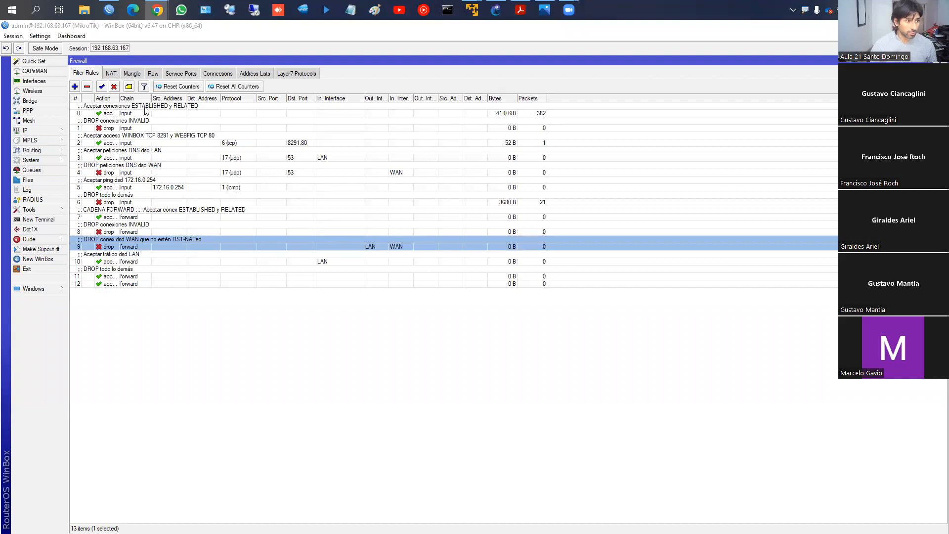
- Go through the input chain's filter rules in order, from established connections to DNS requests, and on to the first forward rule
{"action": "left_click", "coordinate": [147, 112]}
{"action": "left_click", "coordinate": [147, 128]}
{"action": "left_click", "coordinate": [147, 143]}
{"action": "left_click", "coordinate": [146, 160]}
{"action": "left_click", "coordinate": [148, 174]}
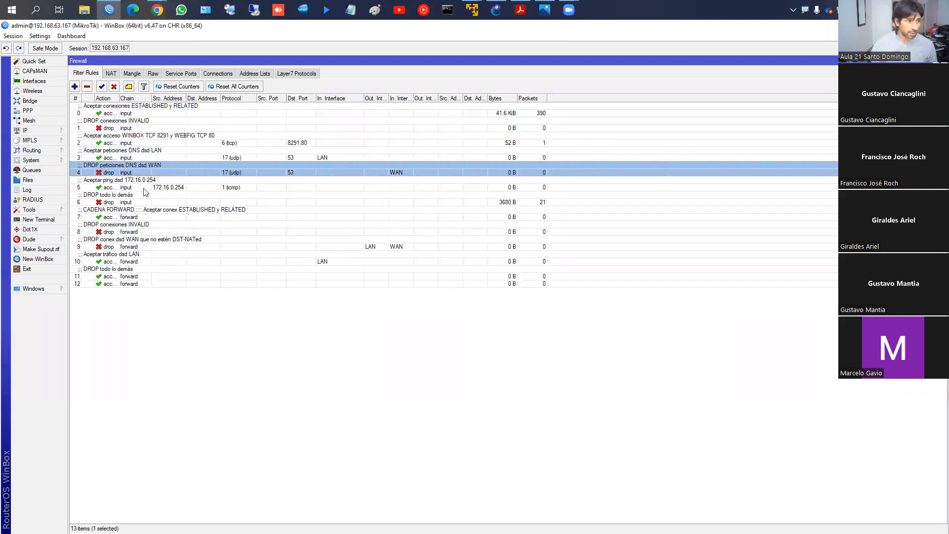
{"action": "left_click", "coordinate": [135, 217]}
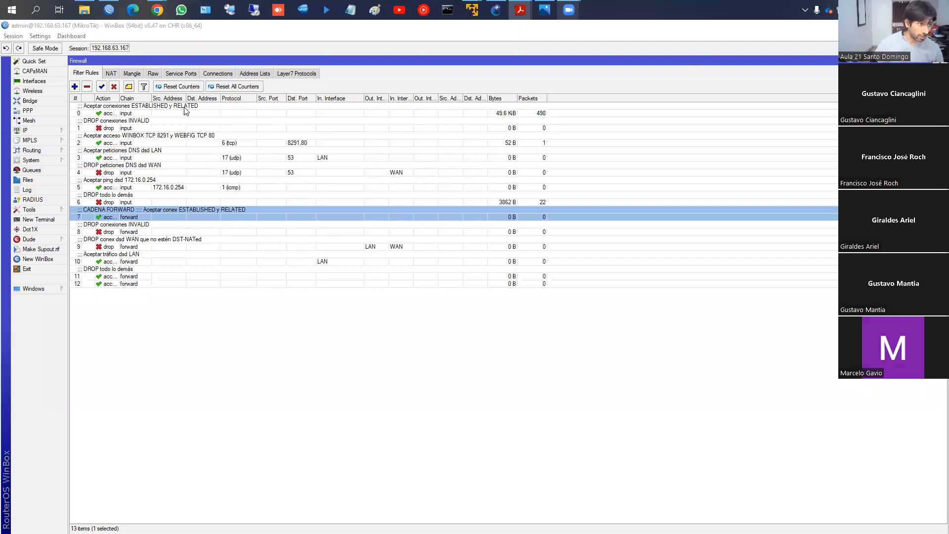
- Compare the established, invalid and drop rules of the input chain with those of the forward chain
{"action": "left_click", "coordinate": [151, 113]}
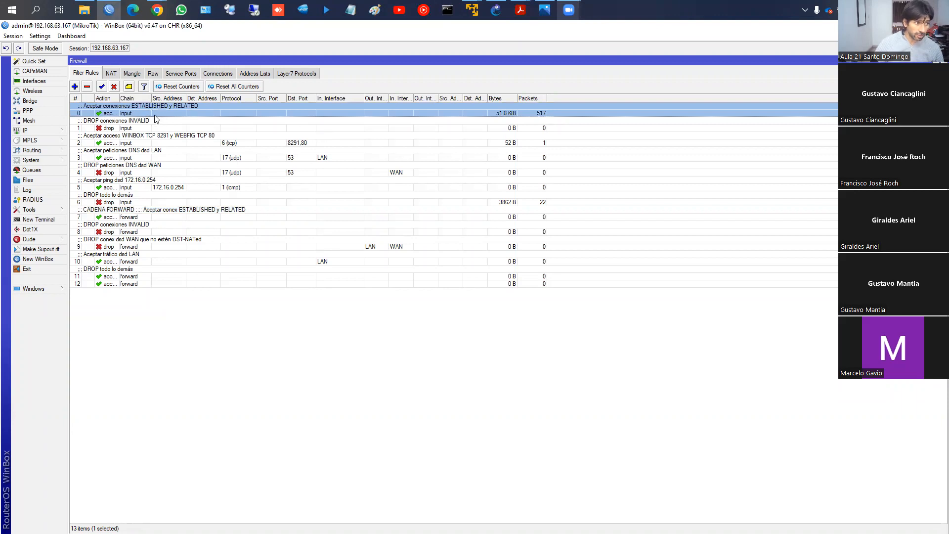
{"action": "left_click", "coordinate": [132, 123]}
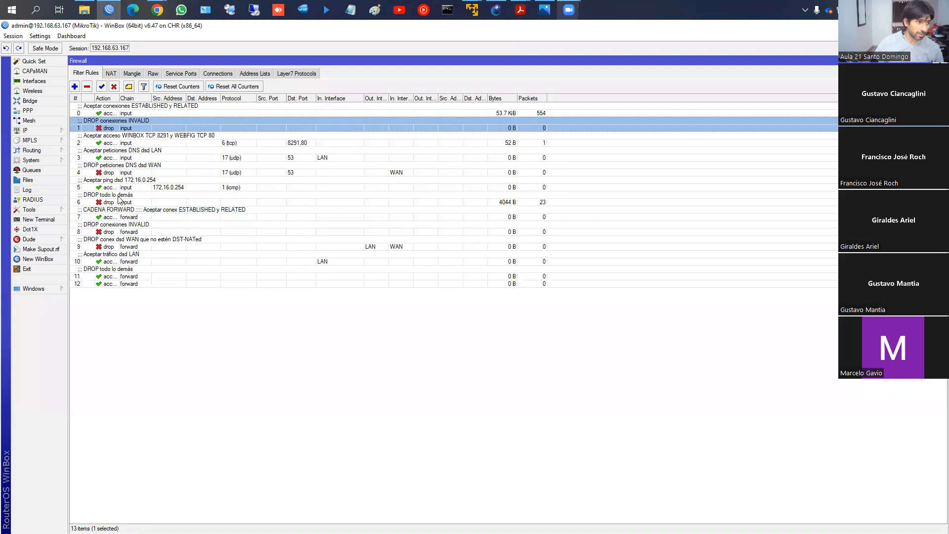
{"action": "left_click", "coordinate": [119, 200]}
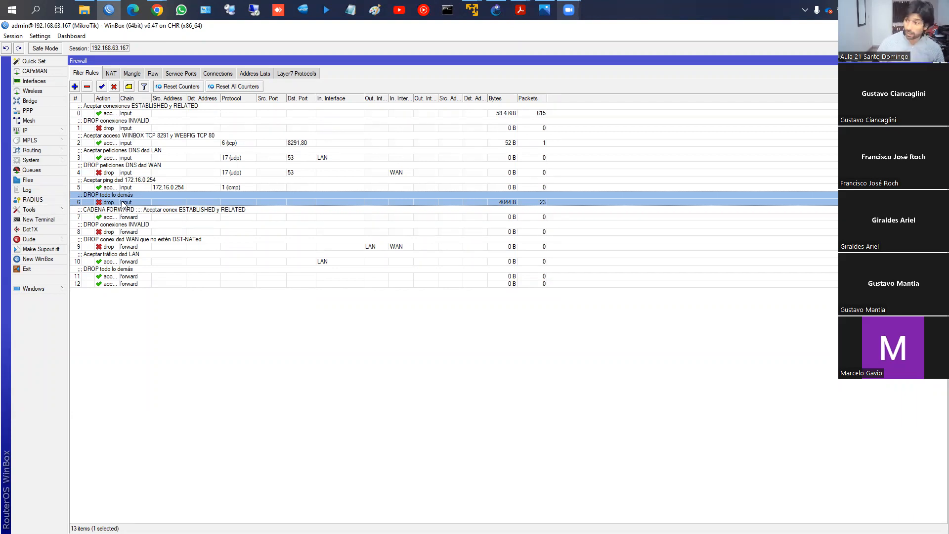
{"action": "left_click", "coordinate": [128, 213]}
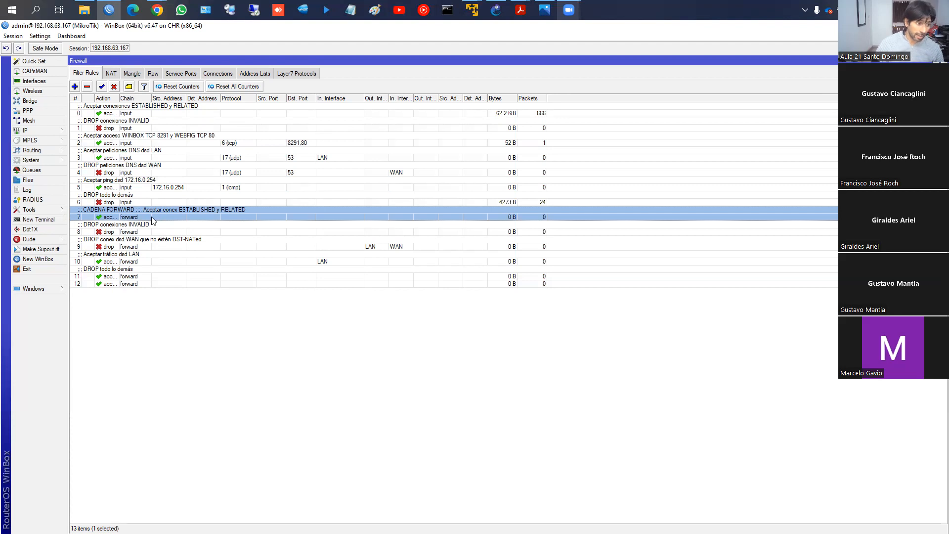
{"action": "left_click", "coordinate": [141, 228]}
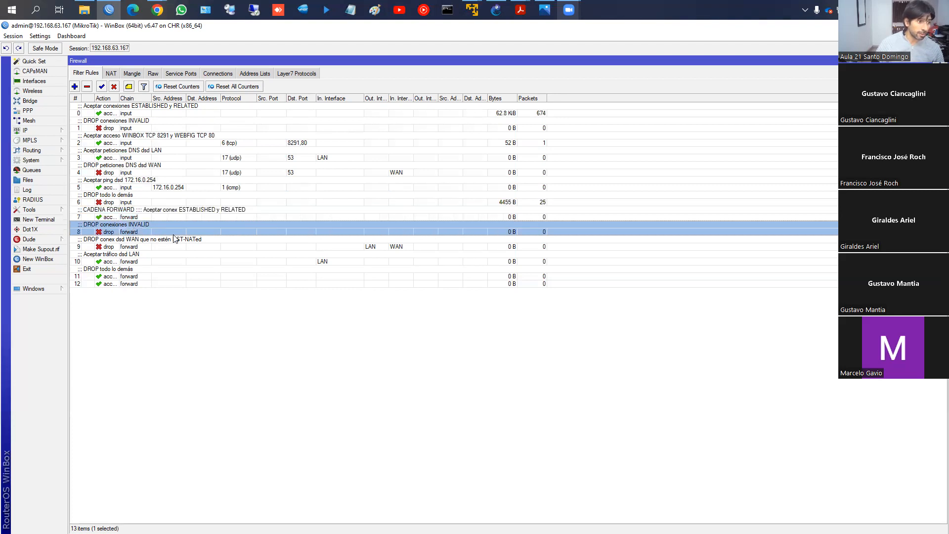
{"action": "left_click", "coordinate": [130, 246]}
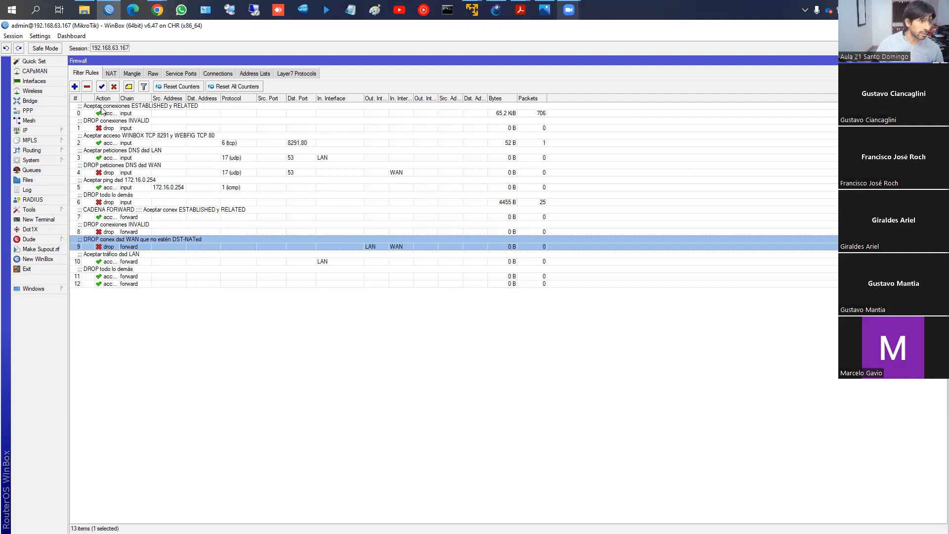
- Review the firewall's NAT rules for Masquerade, DST-NAT to the video server and DNS-Cache, and return to the filter rules
{"action": "left_click", "coordinate": [110, 72]}
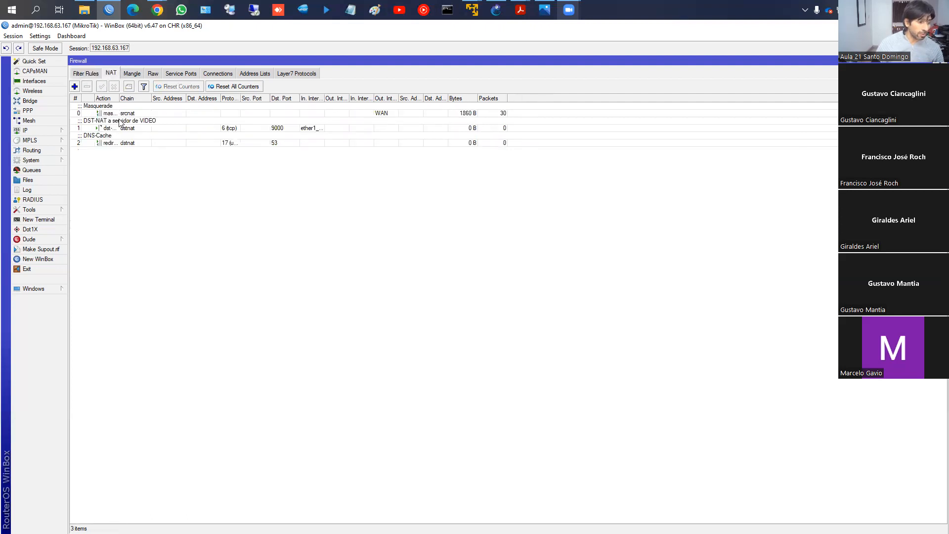
{"action": "left_click", "coordinate": [112, 111]}
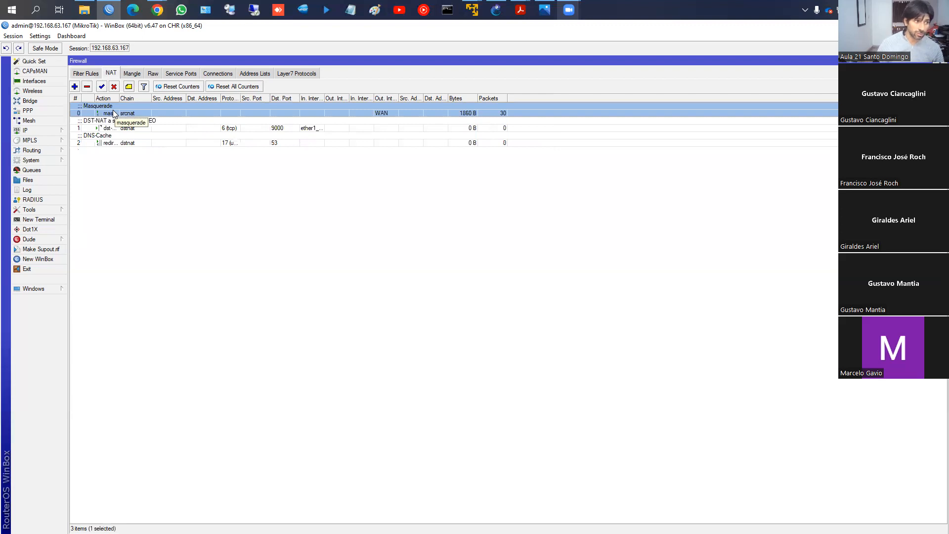
{"action": "left_click", "coordinate": [118, 128]}
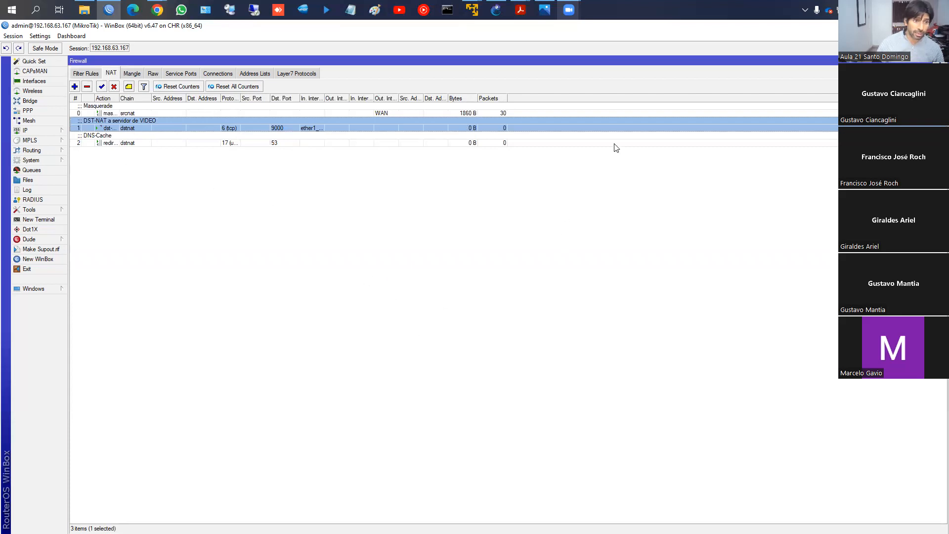
{"action": "left_click", "coordinate": [114, 142]}
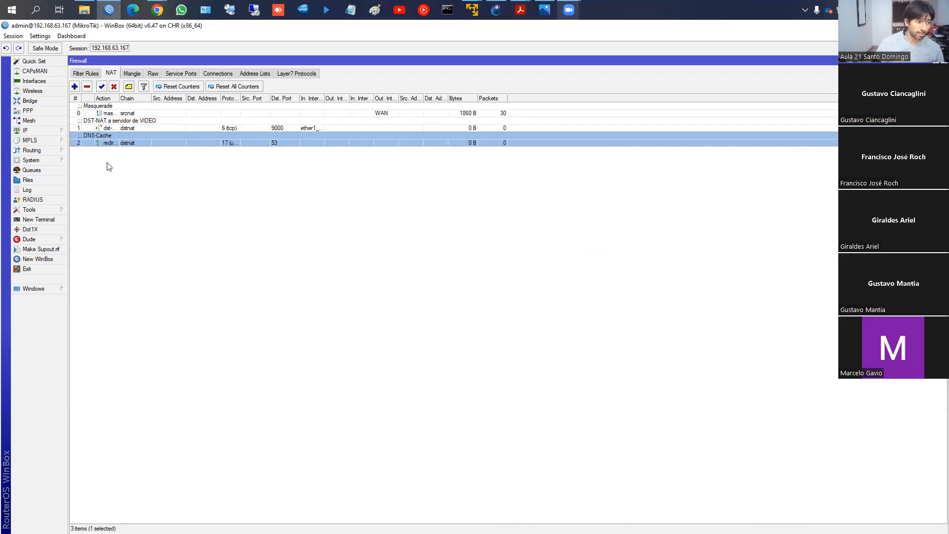
{"action": "left_click", "coordinate": [74, 75]}
{"action": "left_click", "coordinate": [111, 75]}
{"action": "left_click", "coordinate": [132, 126]}
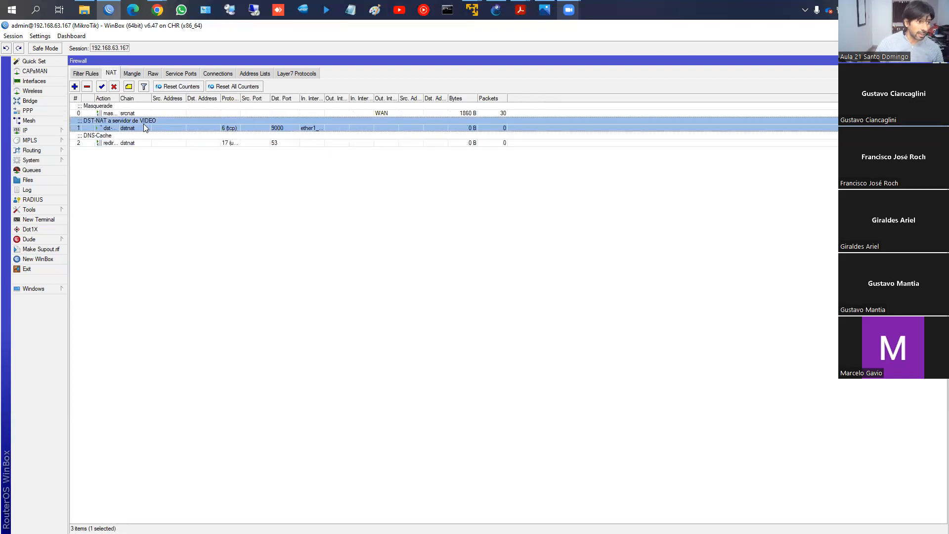
{"action": "left_click", "coordinate": [87, 74]}
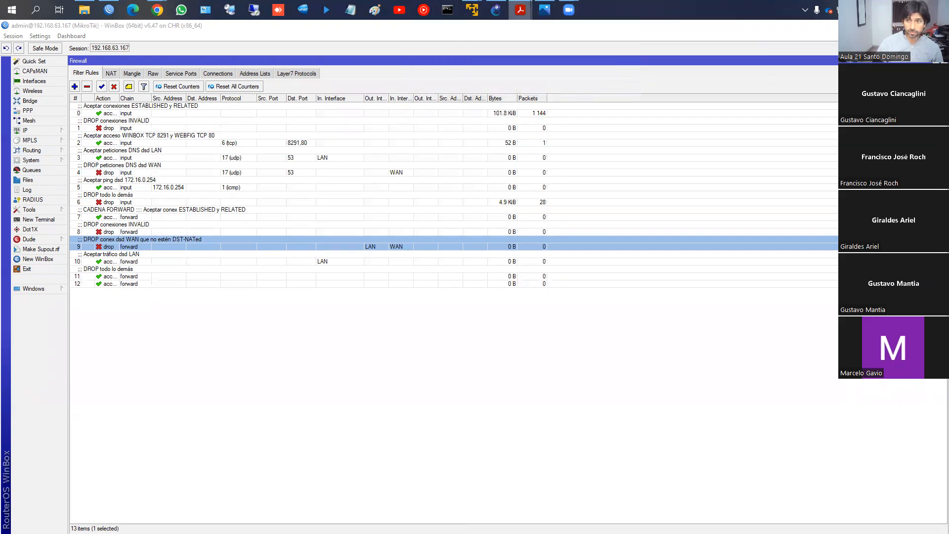
- Switch to mtcna_06_firewall_v20.pdf in Adobe Acrobat Reader and find the slide on the firewall's basic actions
{"action": "key", "text": "alt+Tab"}
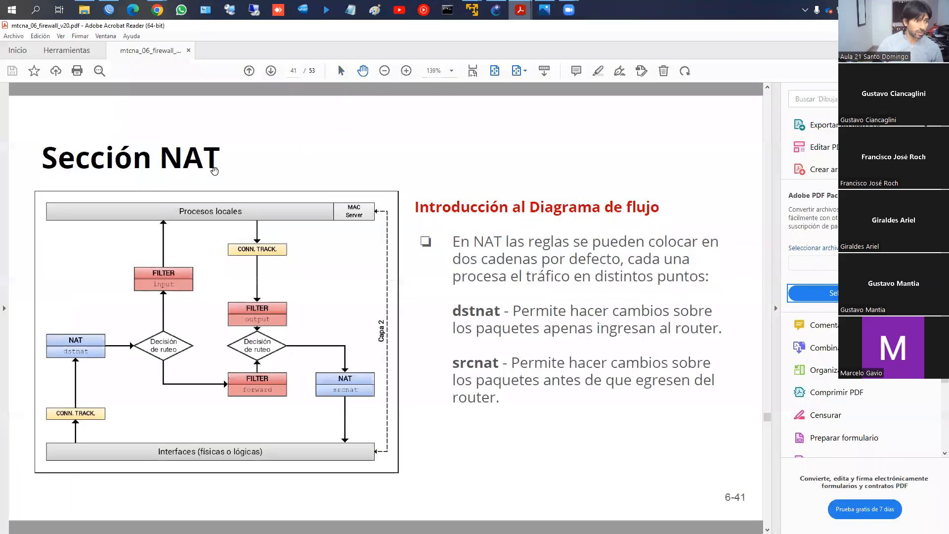
{"action": "scroll", "coordinate": [214, 171], "scroll_direction": "up", "scroll_amount": 18}
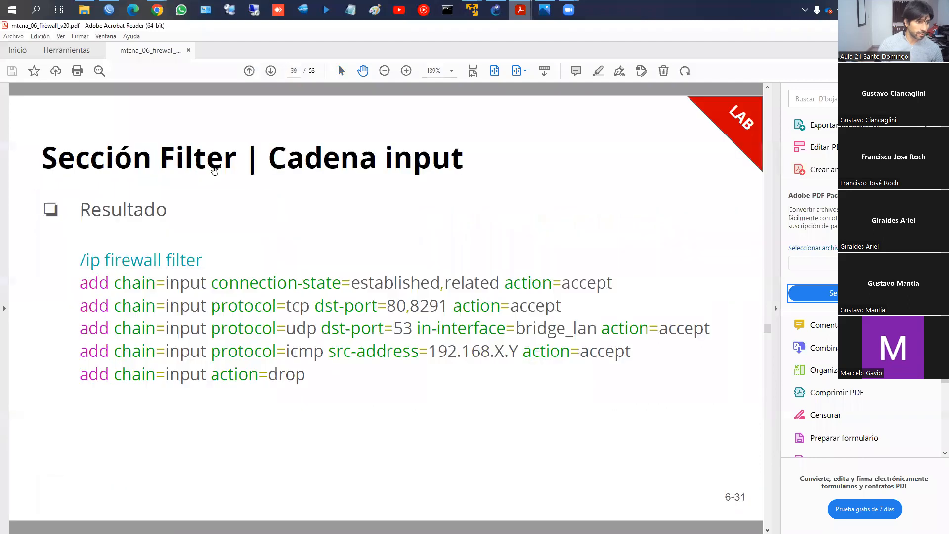
{"action": "scroll", "coordinate": [214, 171], "scroll_direction": "up", "scroll_amount": 12}
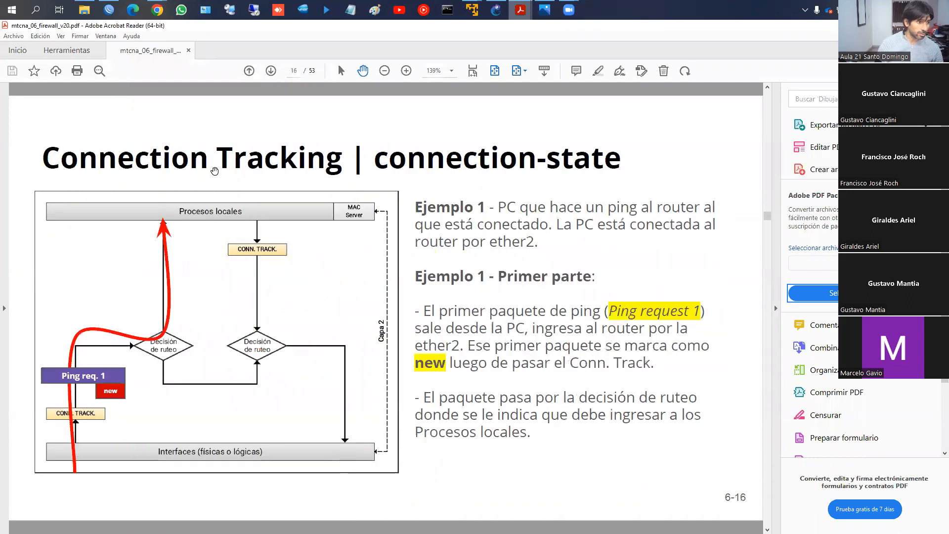
{"action": "scroll", "coordinate": [214, 170], "scroll_direction": "up", "scroll_amount": 4}
{"action": "scroll", "coordinate": [214, 171], "scroll_direction": "down", "scroll_amount": 3}
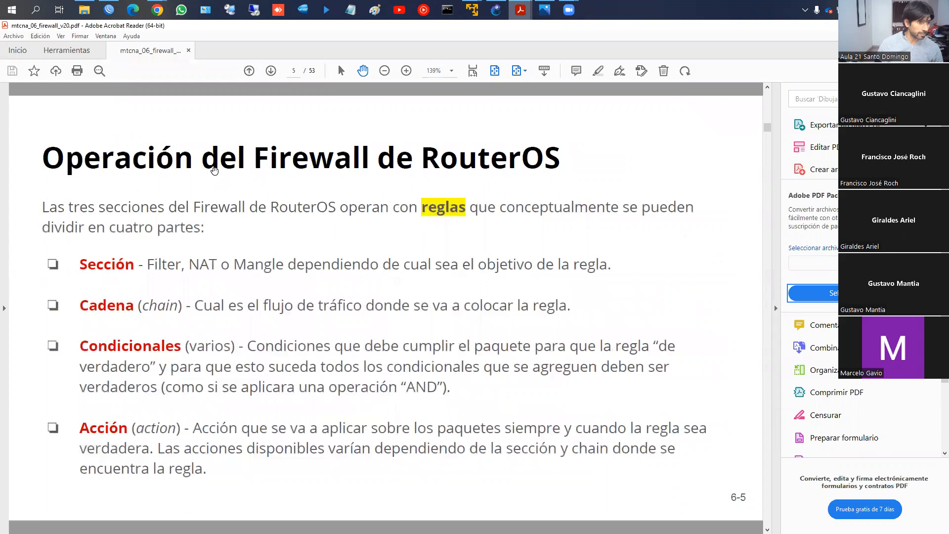
{"action": "scroll", "coordinate": [214, 171], "scroll_direction": "down", "scroll_amount": 12}
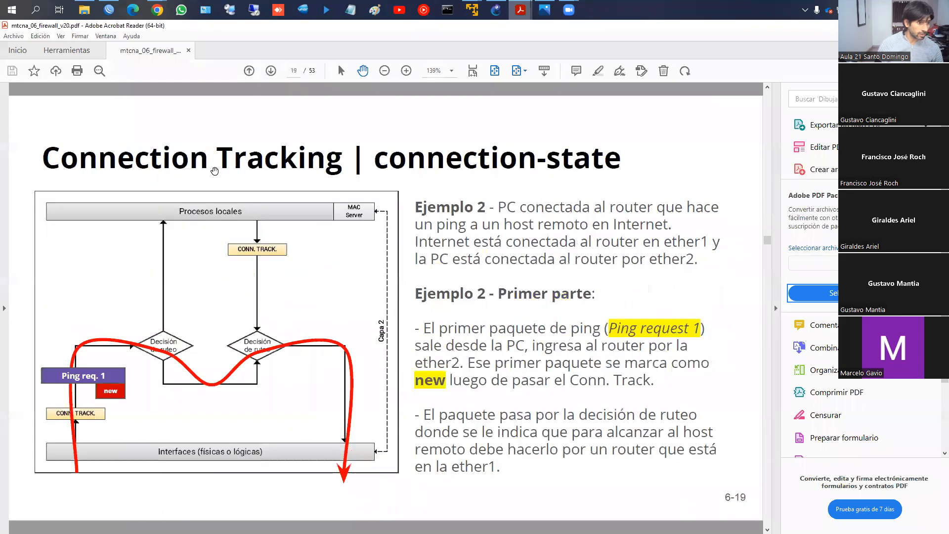
{"action": "scroll", "coordinate": [215, 171], "scroll_direction": "down", "scroll_amount": 4}
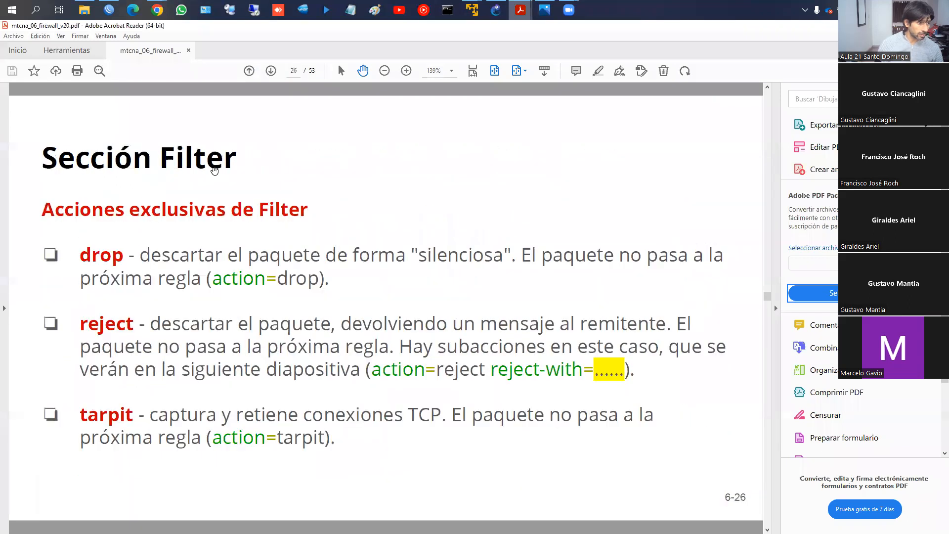
{"action": "scroll", "coordinate": [214, 171], "scroll_direction": "up", "scroll_amount": 6}
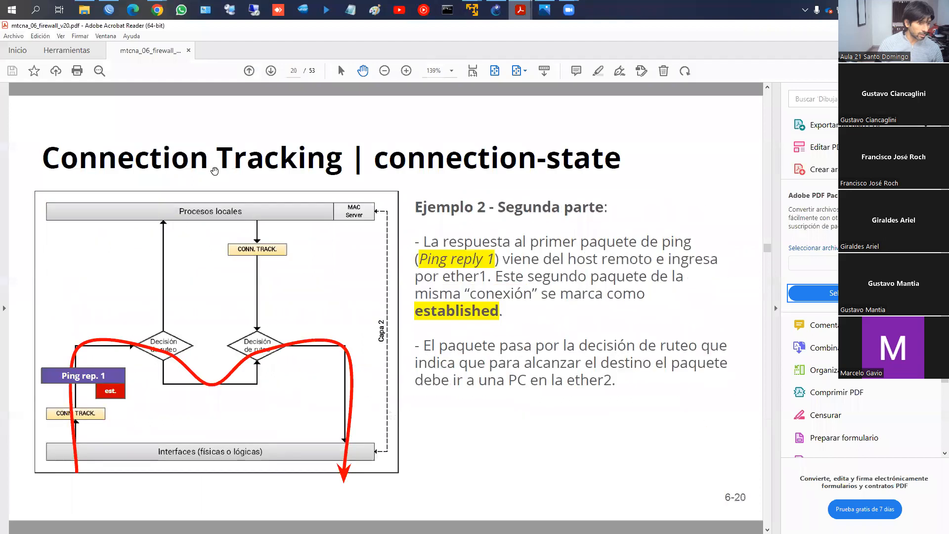
{"action": "scroll", "coordinate": [214, 170], "scroll_direction": "up", "scroll_amount": 12}
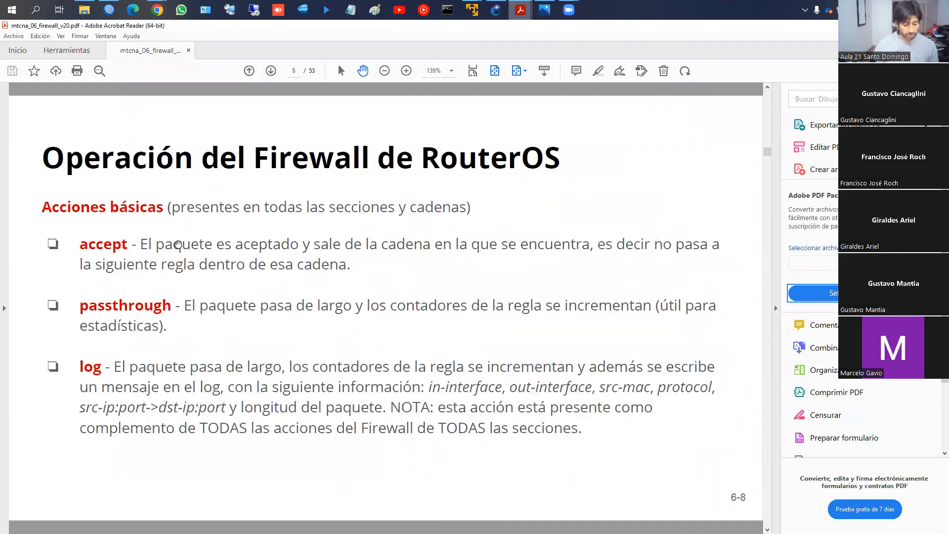
- Box the accept definition in red, underline "de la cadena en la que se encuentra", and clear the markings
{"action": "mouse_move", "coordinate": [73, 230]}
{"action": "left_mouse_down"}
{"action": "mouse_move", "coordinate": [206, 274]}
{"action": "mouse_move", "coordinate": [495, 287]}
{"action": "mouse_move", "coordinate": [736, 272]}
{"action": "left_mouse_up"}
{"action": "left_click_drag", "start_coordinate": [339, 257], "coordinate": [571, 255]}
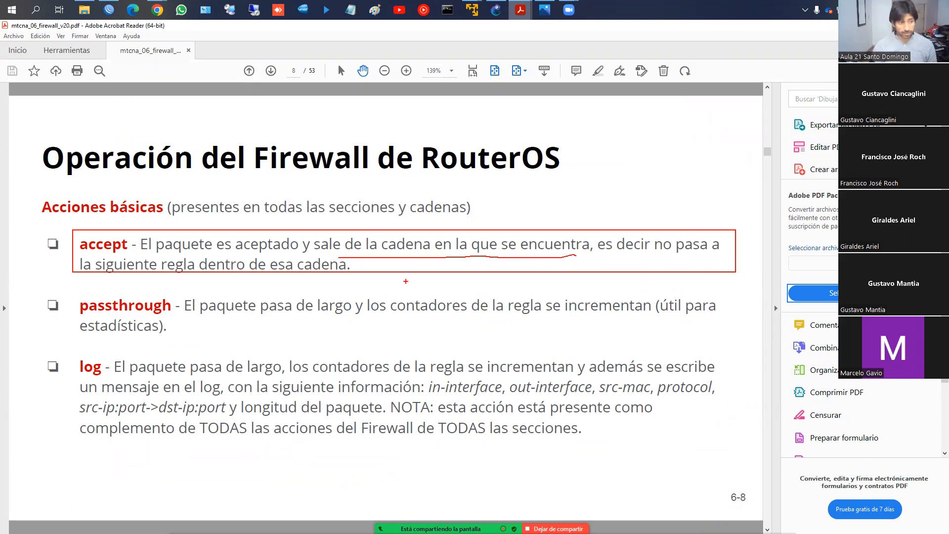
{"action": "key", "text": "Escape"}
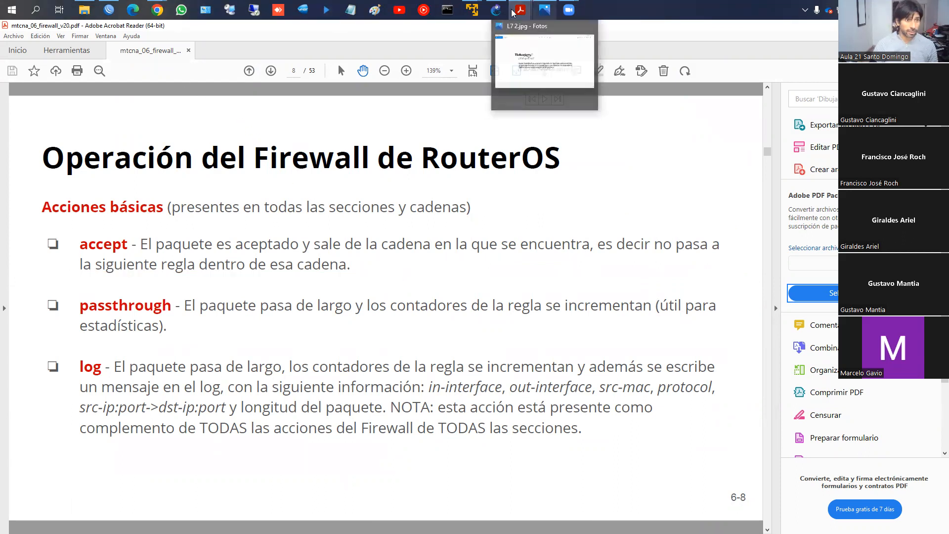
- Switch back to WinBox and examine how the first three input chain rules are evaluated in order
{"action": "left_click", "coordinate": [113, 4]}
{"action": "left_click", "coordinate": [117, 108]}
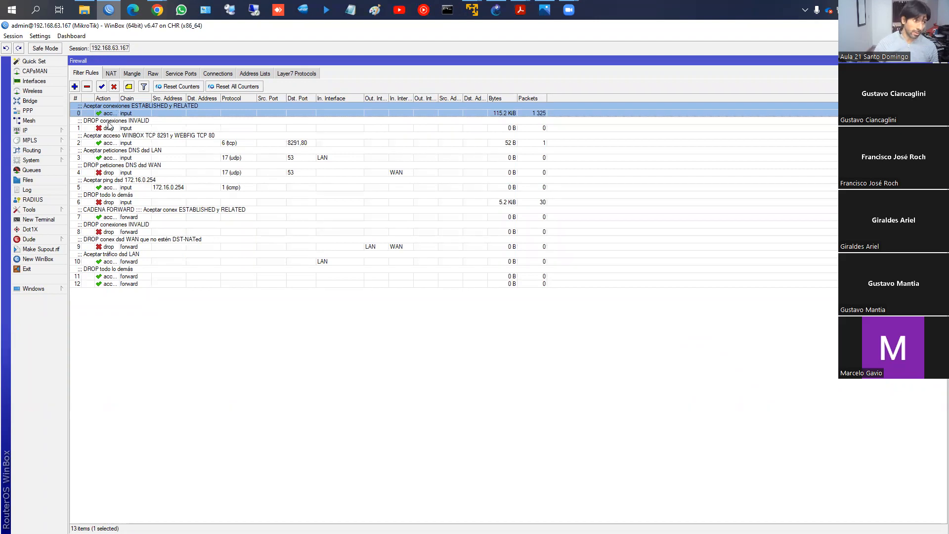
{"action": "left_click", "coordinate": [110, 127]}
{"action": "left_click", "coordinate": [112, 114]}
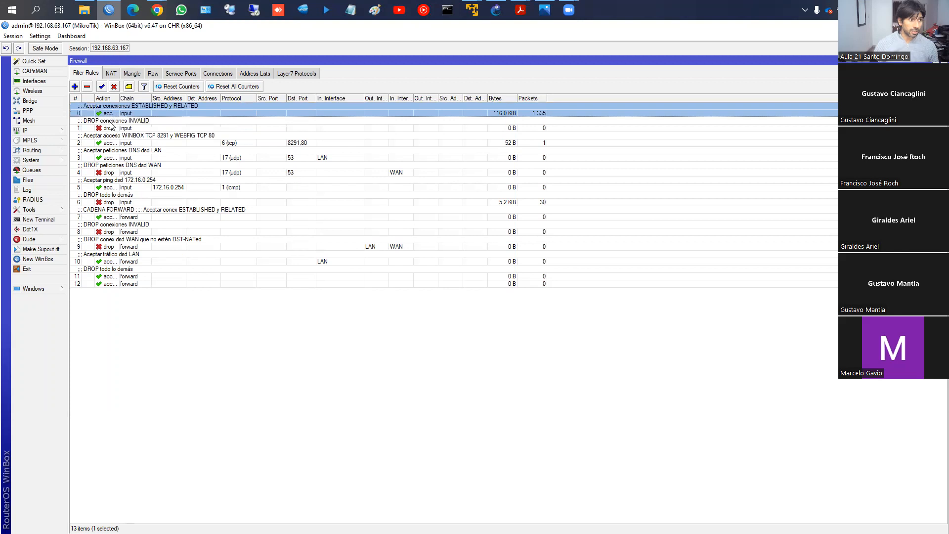
{"action": "left_click", "coordinate": [110, 127]}
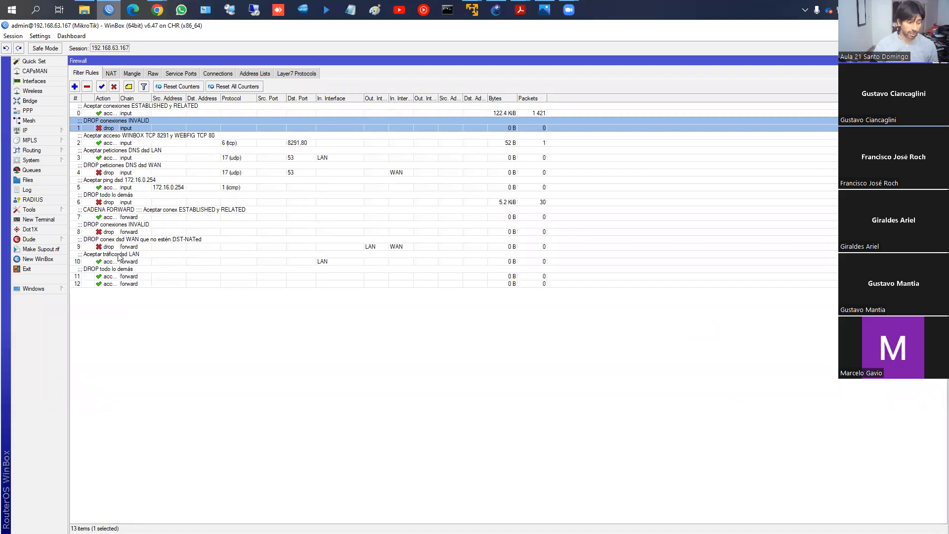
{"action": "left_click", "coordinate": [105, 112]}
{"action": "left_click", "coordinate": [105, 127]}
{"action": "left_click", "coordinate": [105, 141]}
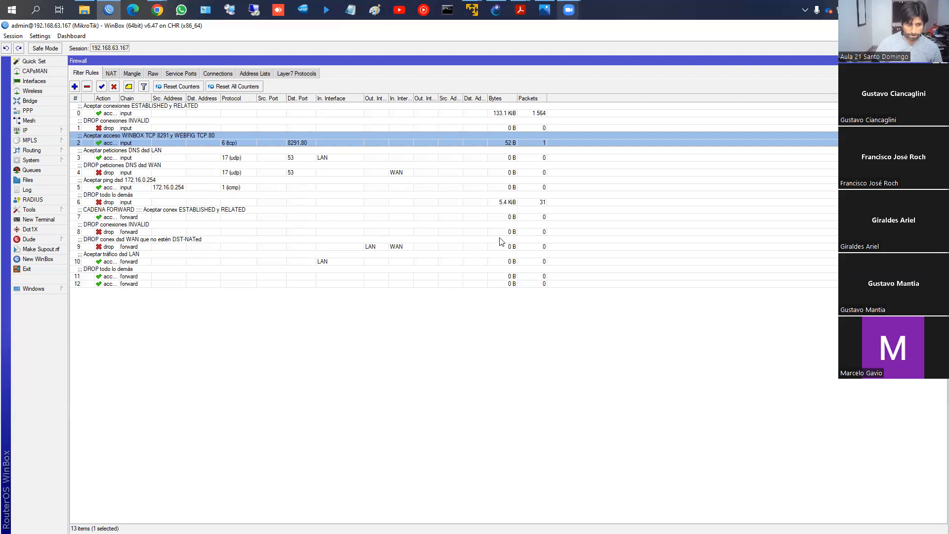
- Switch to mtcna_06_firewall_v20.pdf in Adobe Acrobat Reader and continue from the basic actions slide
{"action": "mouse_move", "coordinate": [529, 11]}
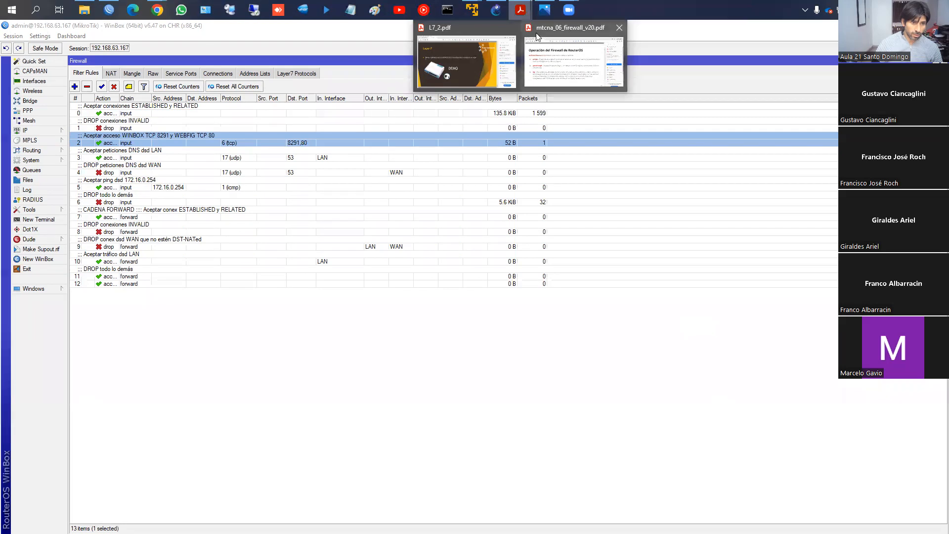
{"action": "left_click", "coordinate": [552, 55]}
{"action": "scroll", "coordinate": [558, 262], "scroll_direction": "down", "scroll_amount": 4}
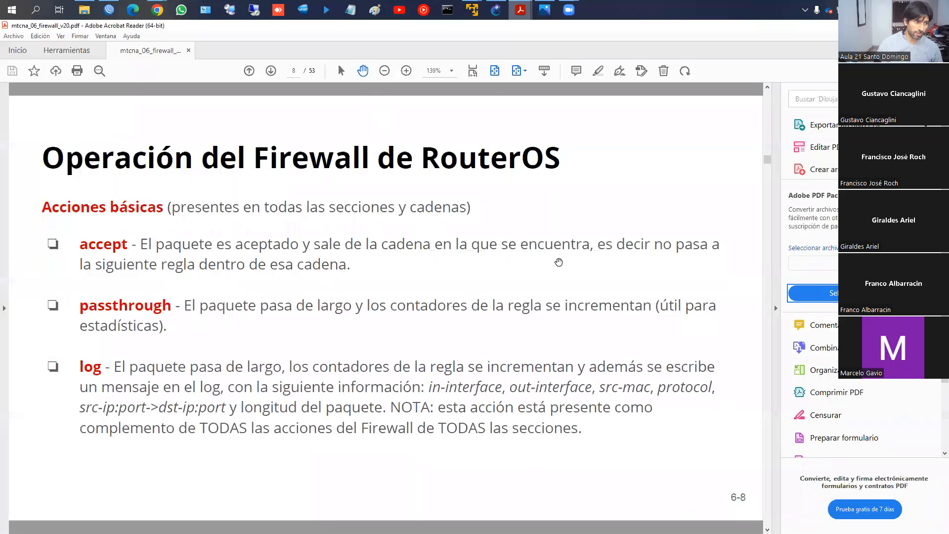
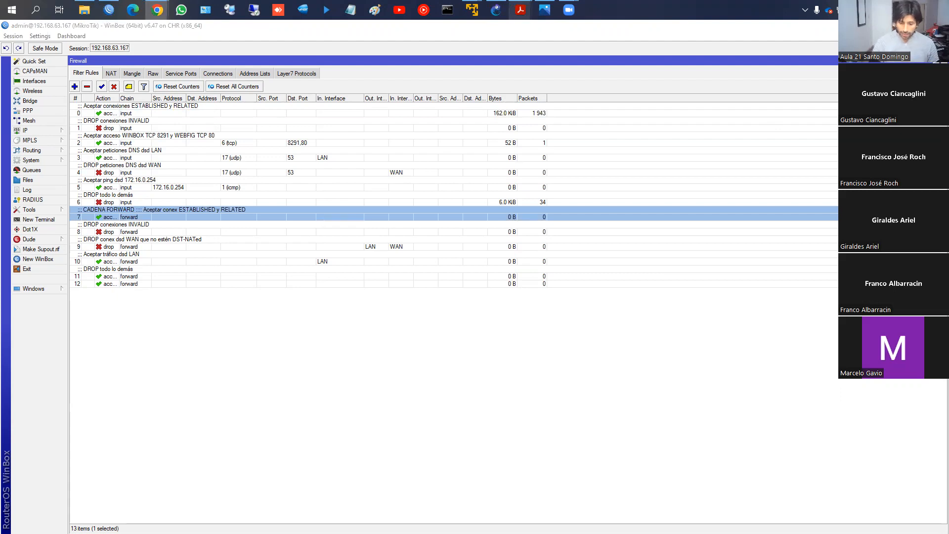
- Bring the Chrome window with the course's FASTTRACK page into view and maximize it
{"action": "left_click_drag", "start_coordinate": [948, 74], "coordinate": [370, 43]}
{"action": "double_click", "coordinate": [370, 43]}
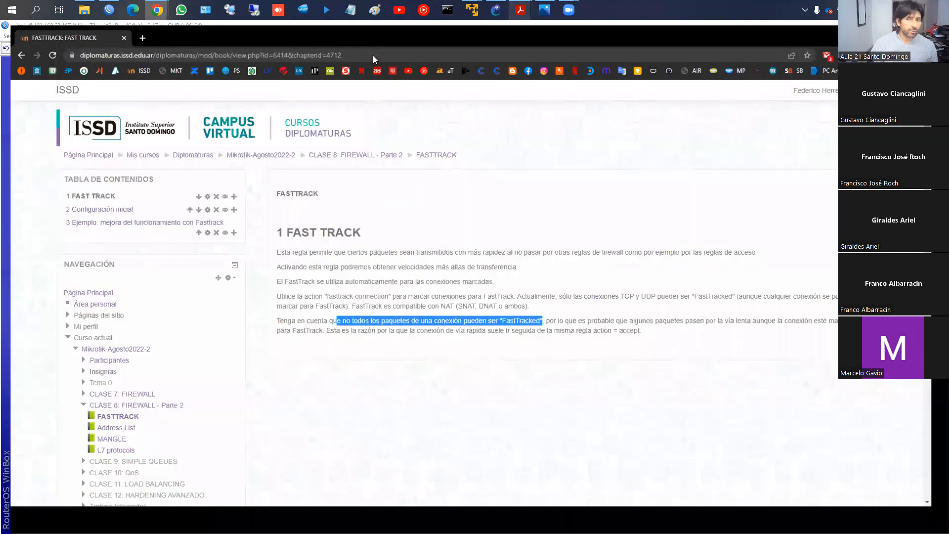
{"action": "left_click", "coordinate": [372, 55]}
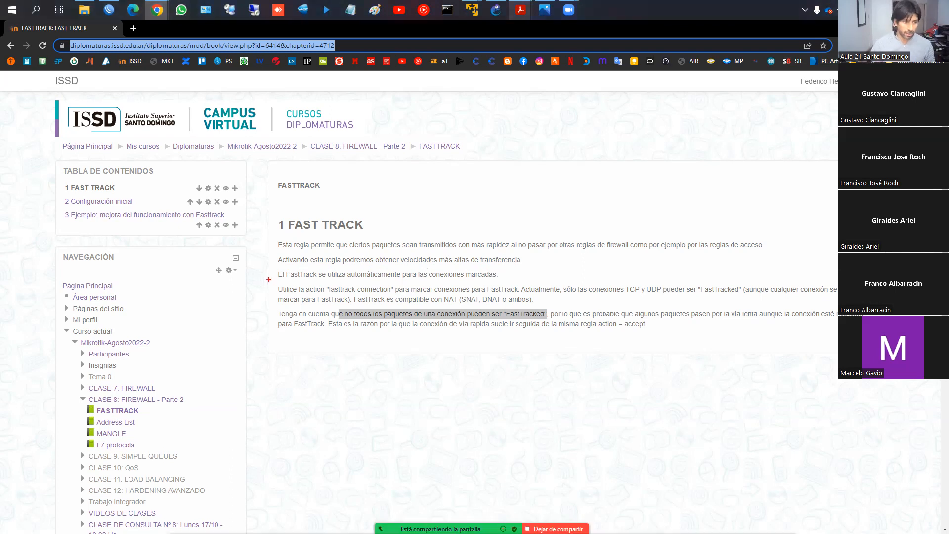
- Underline the automatic use, "fasttrack-connection", TCP/UDP and NAT statements in red, draw two lines below the text, and clear the markings
{"action": "left_click_drag", "start_coordinate": [278, 280], "coordinate": [500, 281]}
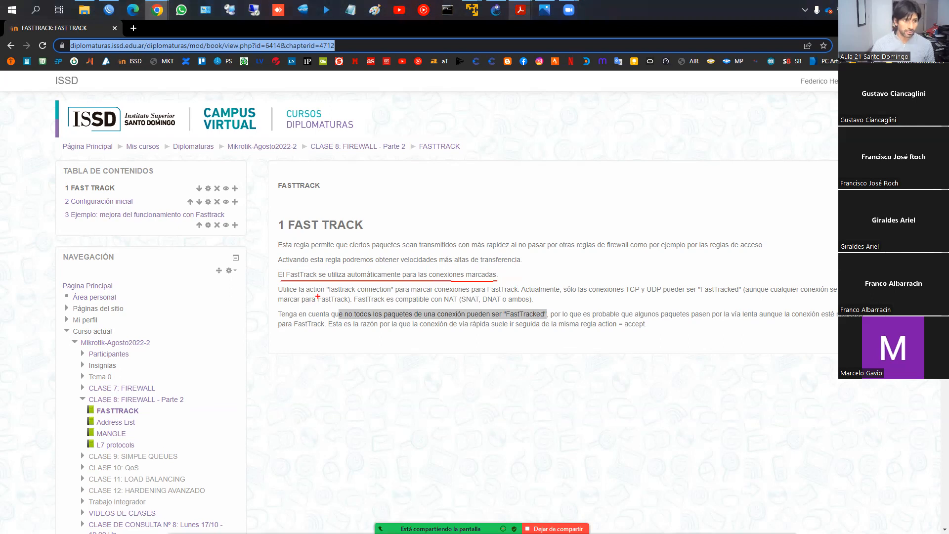
{"action": "left_click_drag", "start_coordinate": [334, 296], "coordinate": [391, 295]}
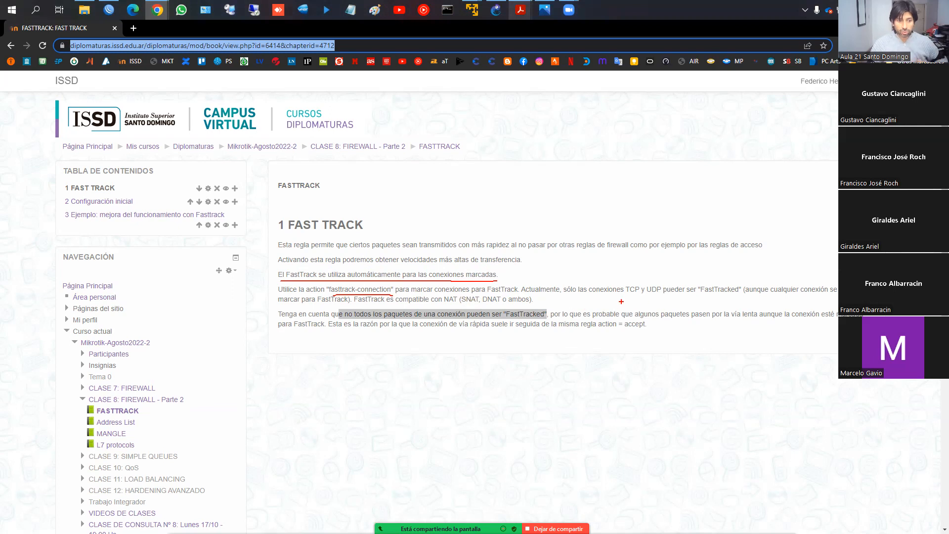
{"action": "left_click_drag", "start_coordinate": [601, 298], "coordinate": [703, 296]}
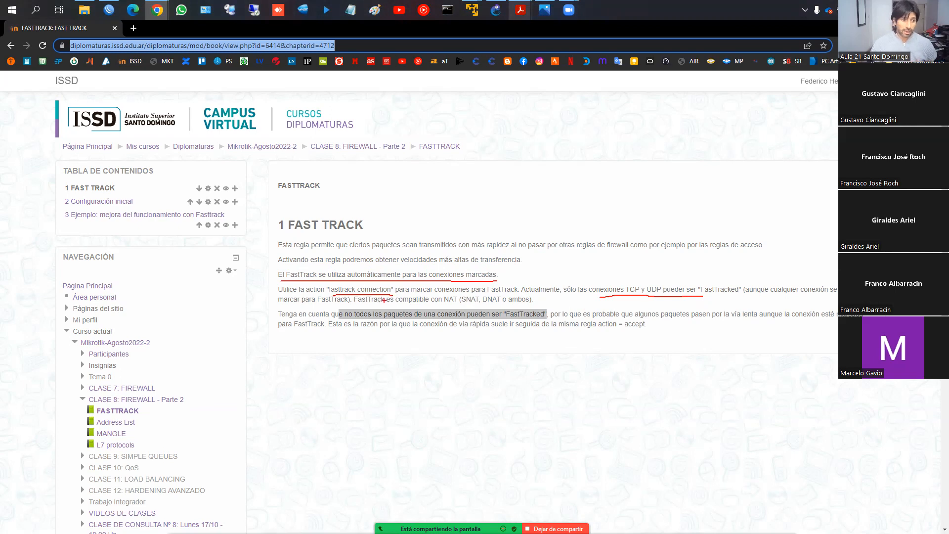
{"action": "left_click_drag", "start_coordinate": [365, 305], "coordinate": [467, 303]}
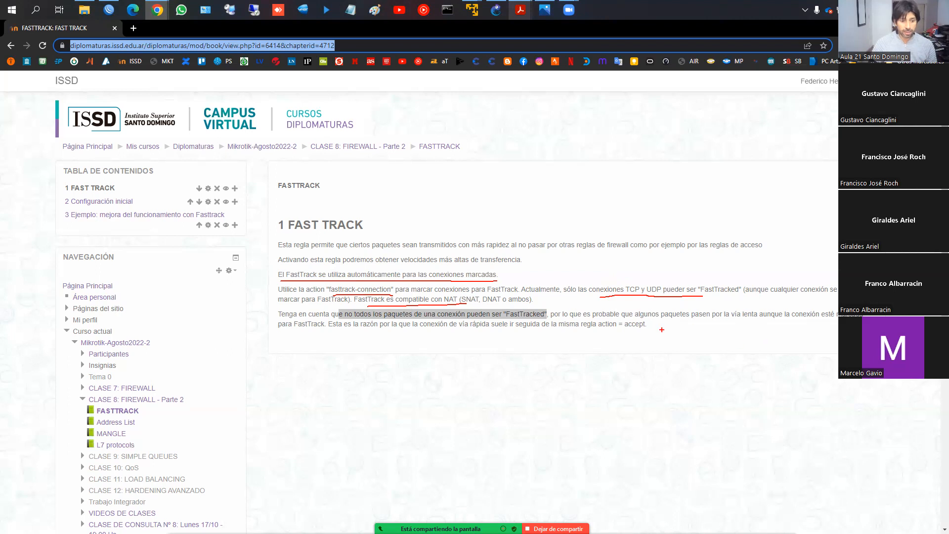
{"action": "left_click_drag", "start_coordinate": [624, 335], "coordinate": [710, 338]}
{"action": "left_click_drag", "start_coordinate": [620, 346], "coordinate": [701, 350]}
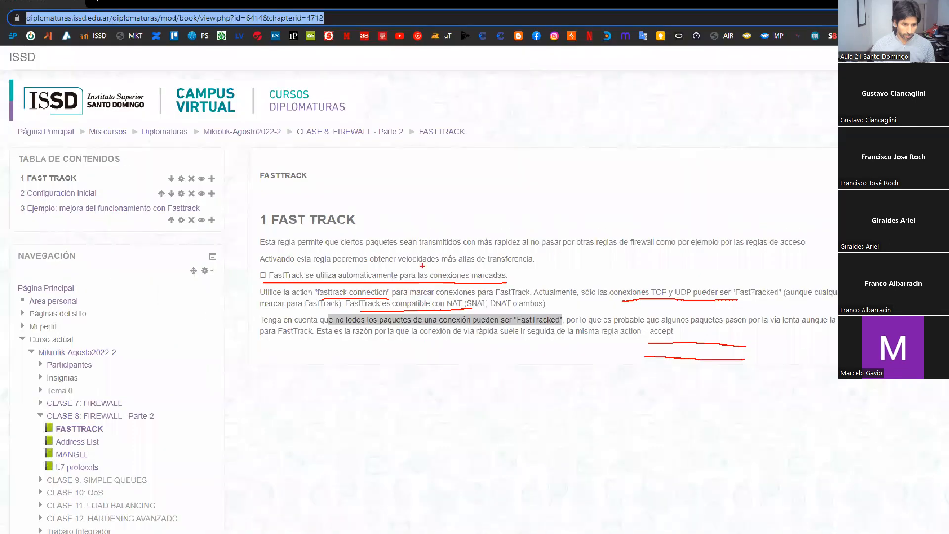
{"action": "key", "text": "Escape"}
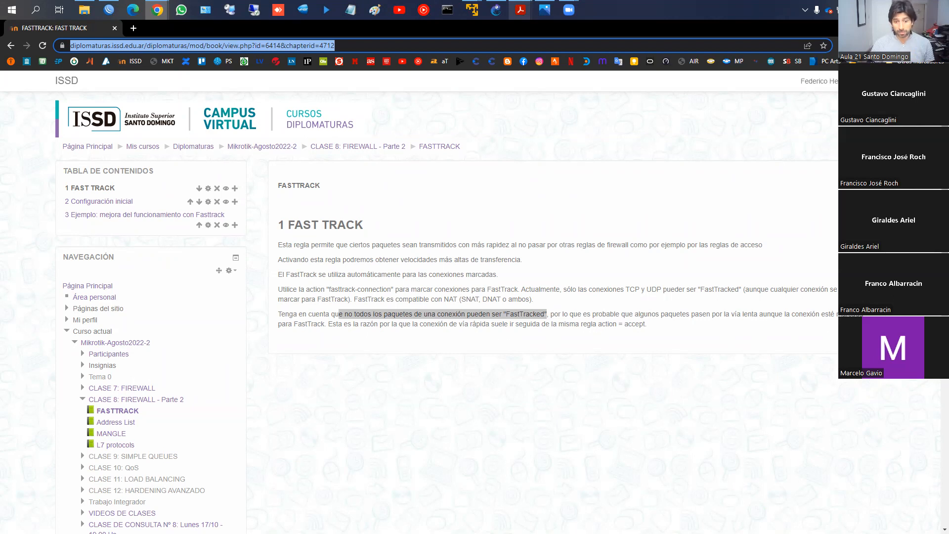
- Open chapter "2 Configuración inicial", underline the chain and connection-state parts of both commands, mark their actions in red, and clear the markings
{"action": "left_click", "coordinate": [878, 205]}
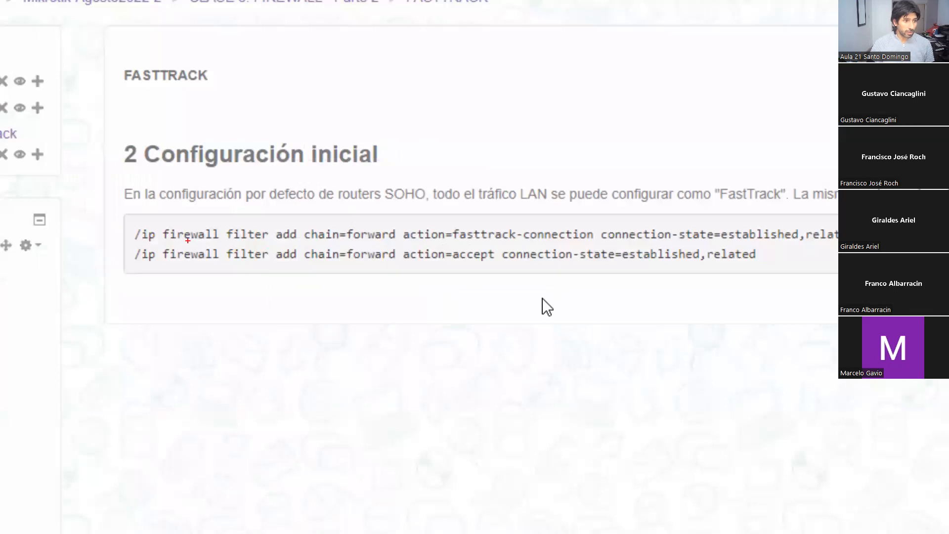
{"action": "left_click_drag", "start_coordinate": [310, 242], "coordinate": [384, 242]}
{"action": "left_click_drag", "start_coordinate": [630, 242], "coordinate": [827, 242]}
{"action": "left_click_drag", "start_coordinate": [413, 243], "coordinate": [581, 243]}
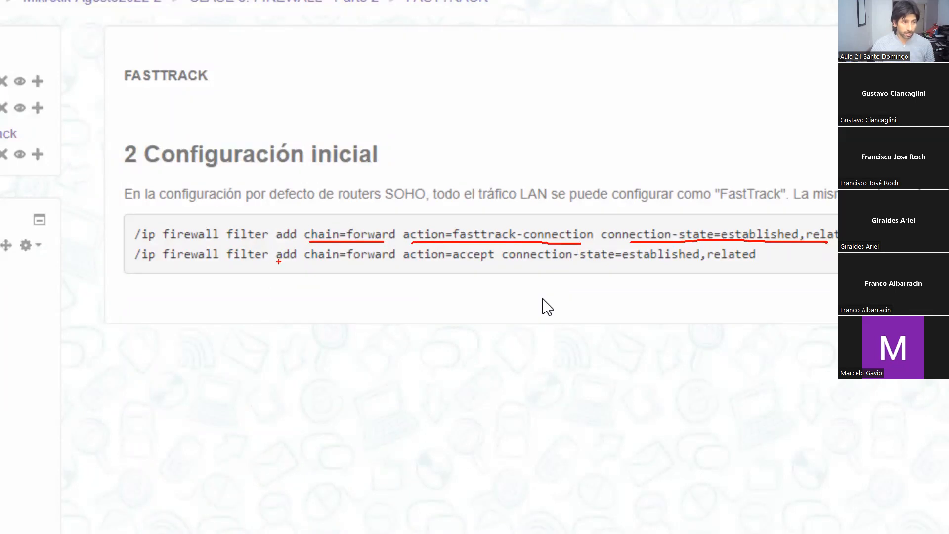
{"action": "left_click_drag", "start_coordinate": [286, 264], "coordinate": [756, 261]}
{"action": "mouse_move", "coordinate": [406, 249]}
{"action": "left_mouse_down"}
{"action": "mouse_move", "coordinate": [404, 266]}
{"action": "mouse_move", "coordinate": [455, 248]}
{"action": "mouse_move", "coordinate": [496, 248]}
{"action": "mouse_move", "coordinate": [418, 268]}
{"action": "left_mouse_up"}
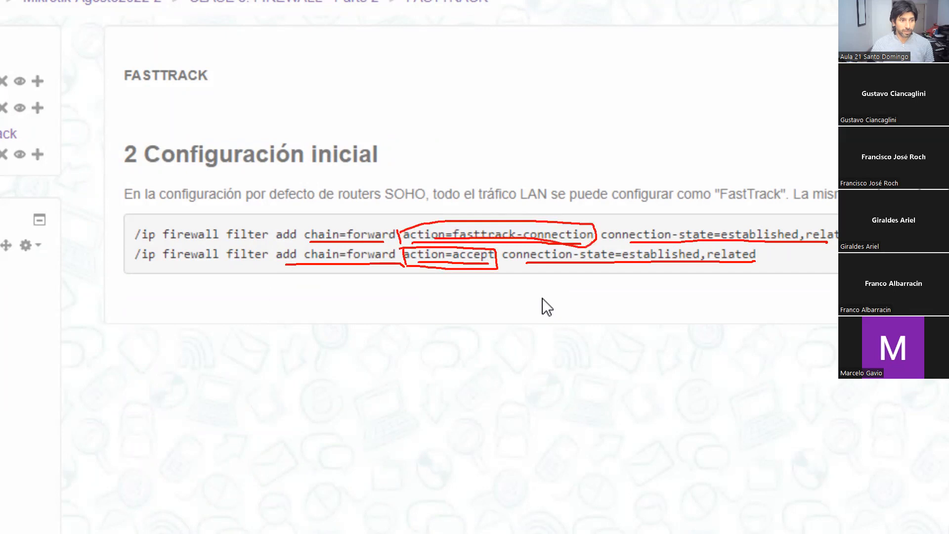
{"action": "key", "text": "Escape"}
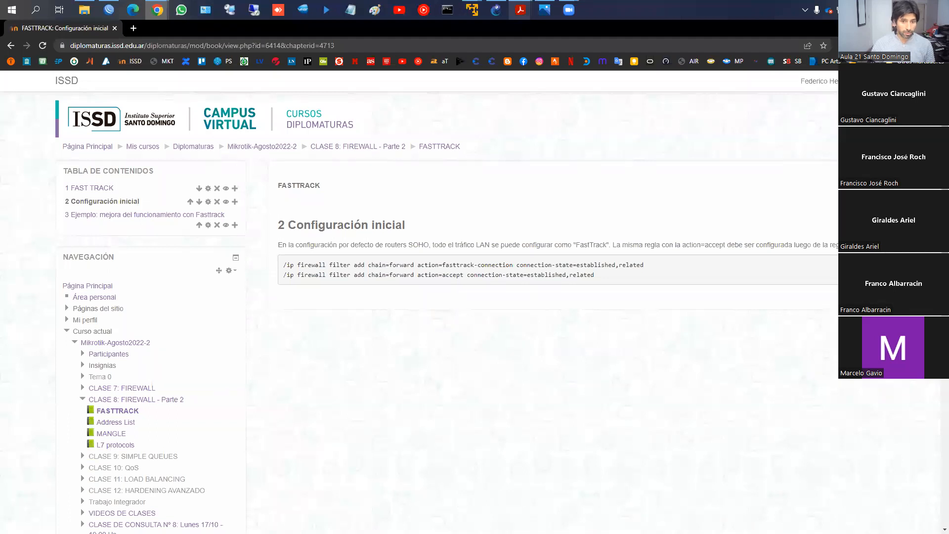
- Switch to WinBox and check the general settings of the forward rule that accepts established and related connections, without changing it
{"action": "left_click", "coordinate": [109, 10]}
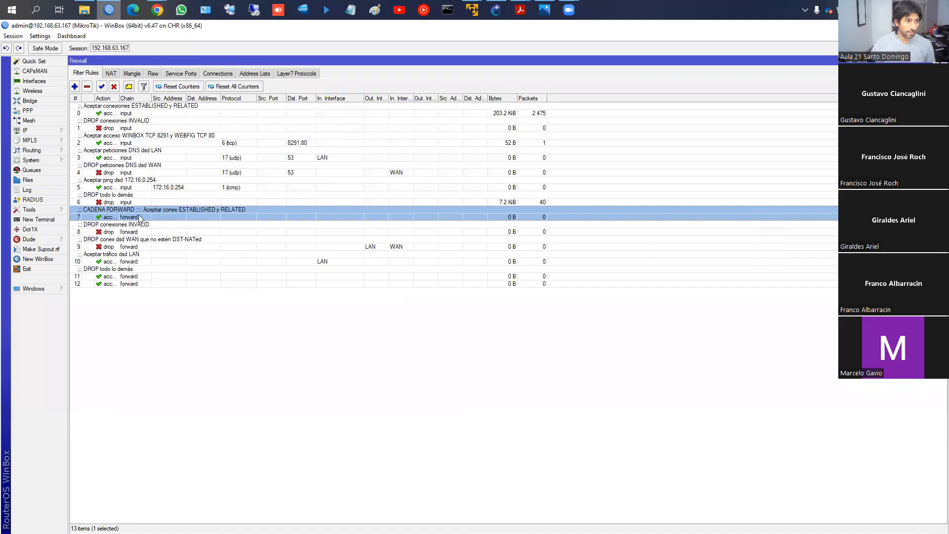
{"action": "double_click", "coordinate": [139, 216]}
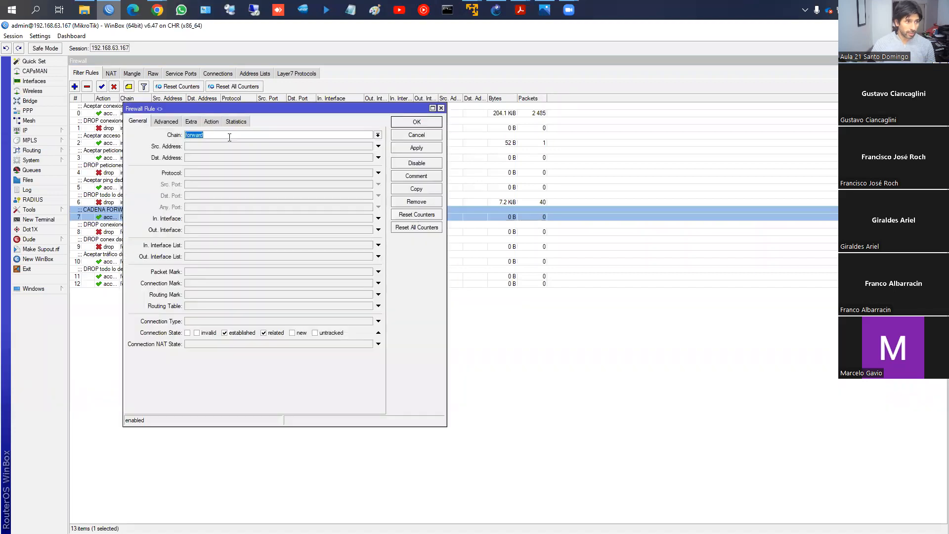
{"action": "left_click", "coordinate": [412, 135]}
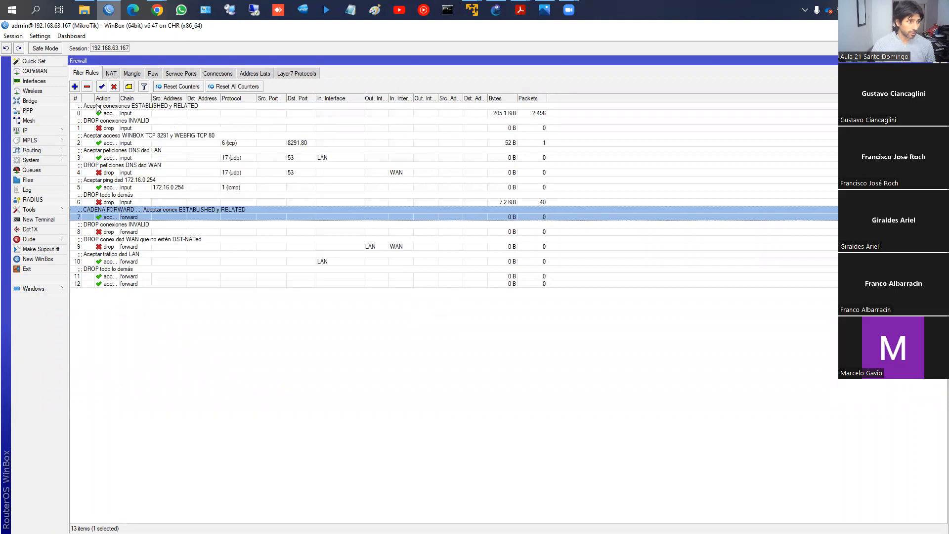
- Start a new forward chain filter rule matching established and related connections, with the action fasttrack connection
{"action": "left_click", "coordinate": [75, 86]}
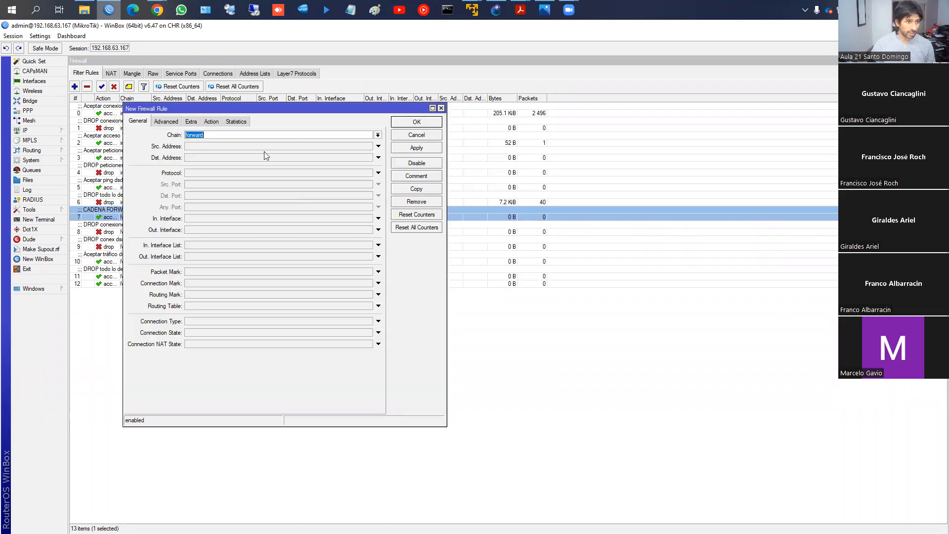
{"action": "left_click", "coordinate": [193, 332]}
{"action": "left_click", "coordinate": [263, 333]}
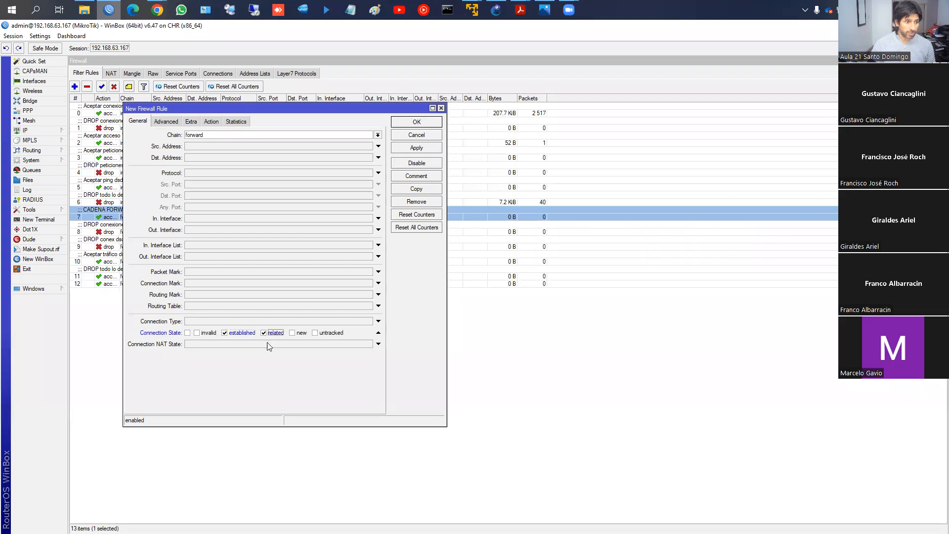
{"action": "left_click", "coordinate": [211, 122]}
{"action": "left_click", "coordinate": [220, 136]}
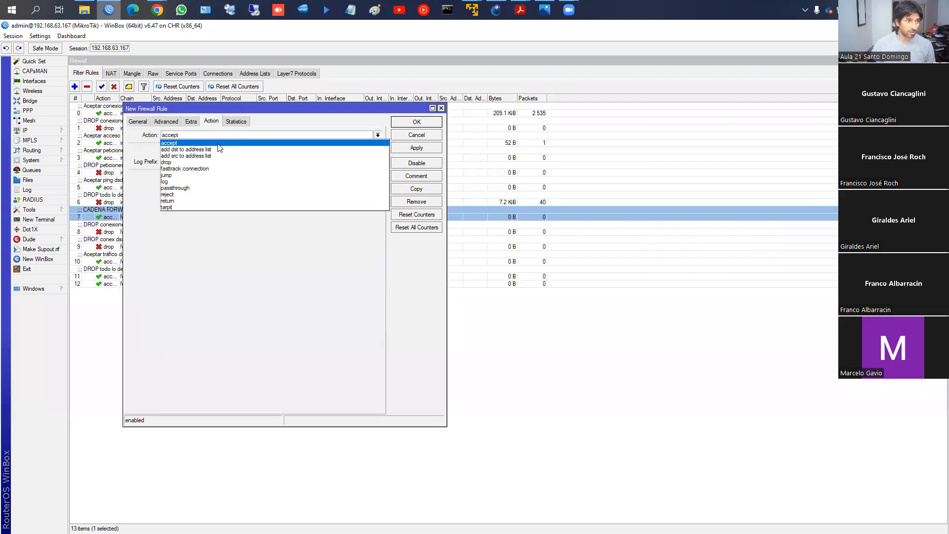
{"action": "left_click", "coordinate": [200, 169]}
- Comment the new rule as "FAST-TRACK cadena forward" and save it
{"action": "left_click", "coordinate": [400, 176]}
{"action": "type", "text": "FAST"}
{"action": "type", "text": "-TR"}
{"action": "type", "text": "RACK "}
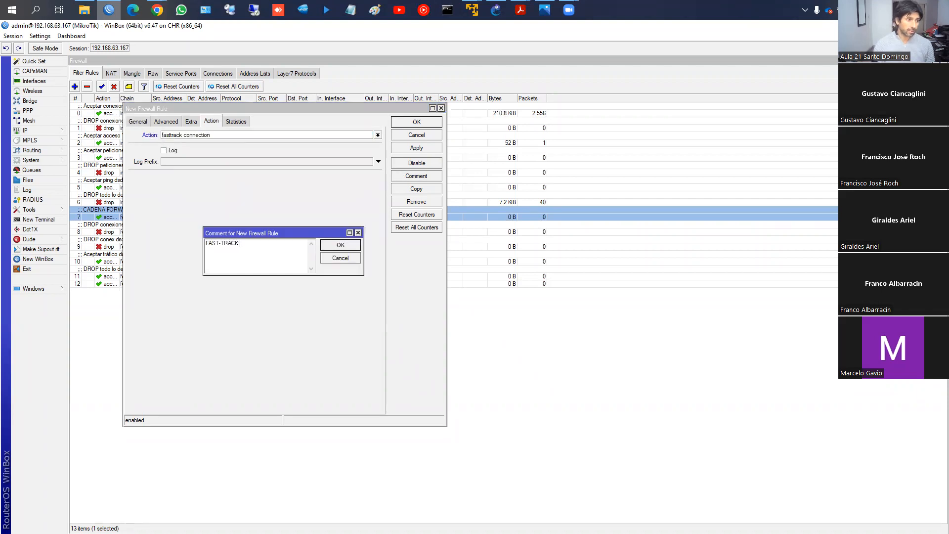
{"action": "type", "text": "cadena foward"}
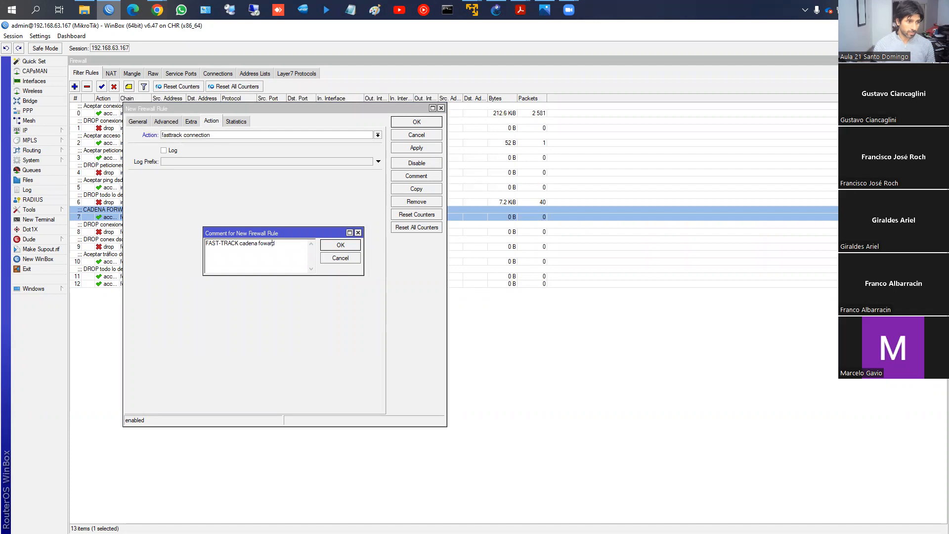
{"action": "type", "text": "r"}
{"action": "key", "text": "Return"}
{"action": "left_click", "coordinate": [427, 148]}
{"action": "left_click", "coordinate": [420, 123]}
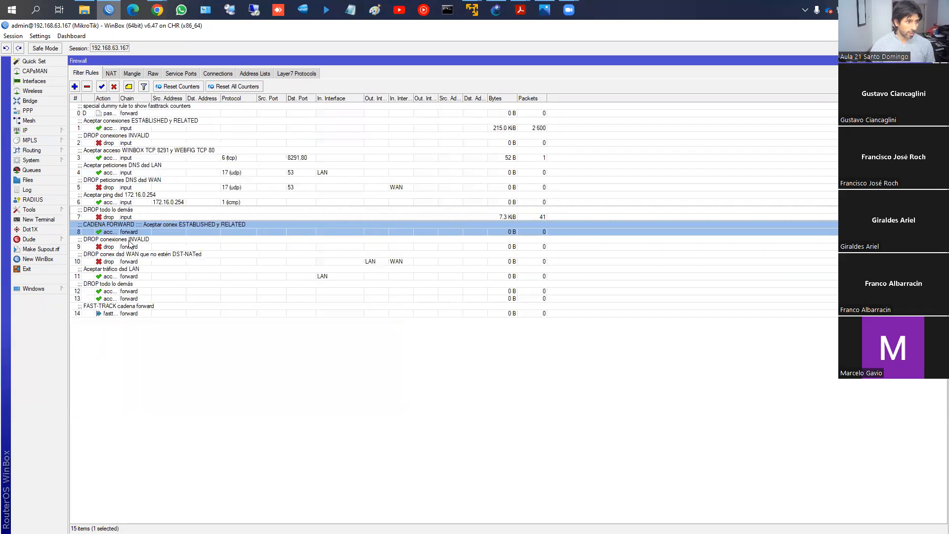
- Move the FAST-TRACK rule directly above the forward rule that accepts established and related connections
{"action": "left_click", "coordinate": [115, 315]}
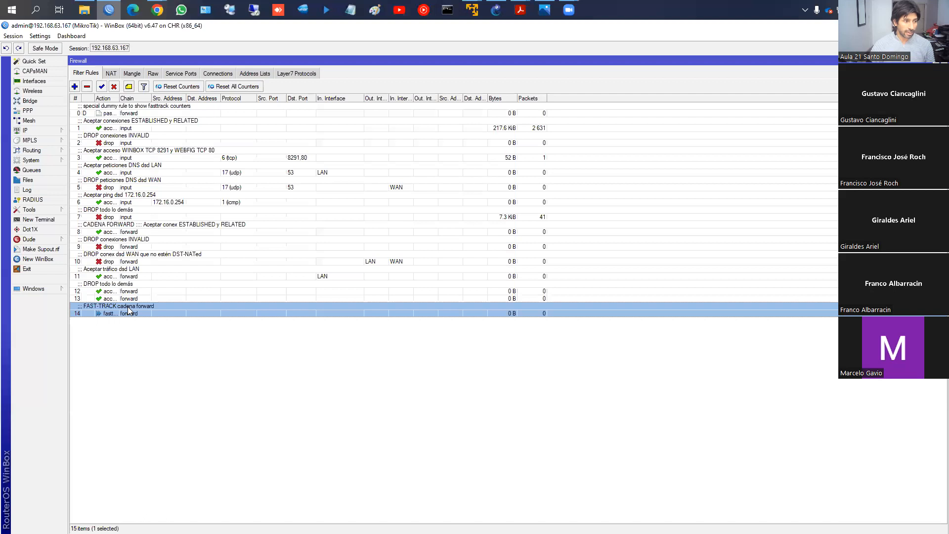
{"action": "left_click_drag", "start_coordinate": [127, 310], "coordinate": [139, 231]}
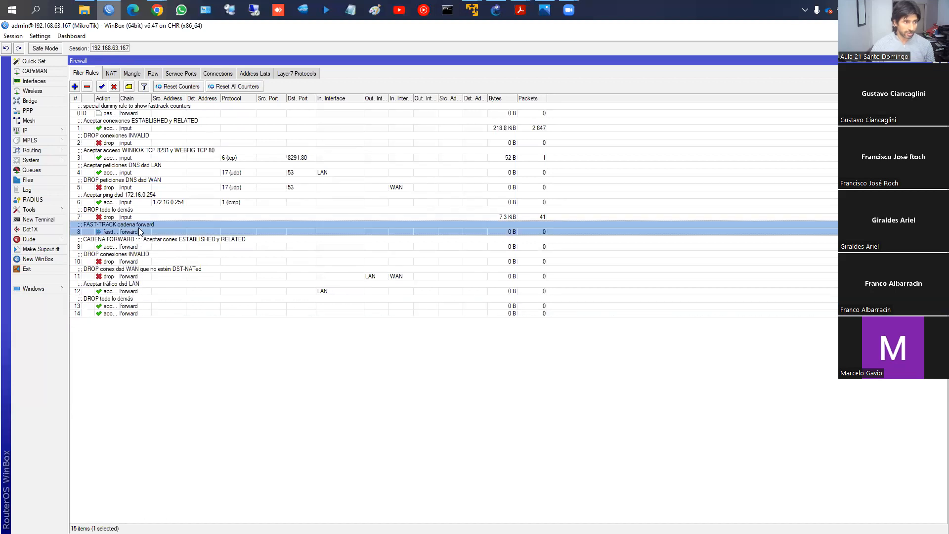
- Compare the FAST-TRACK rule with the forward accept rule below it and check the accept rule's connection states
{"action": "left_click", "coordinate": [134, 243]}
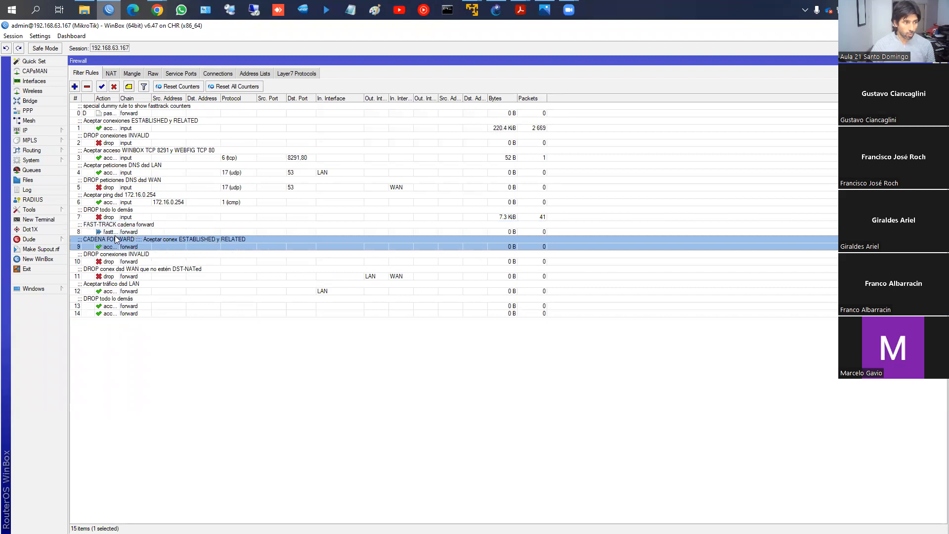
{"action": "left_click", "coordinate": [119, 231]}
{"action": "left_click", "coordinate": [118, 242]}
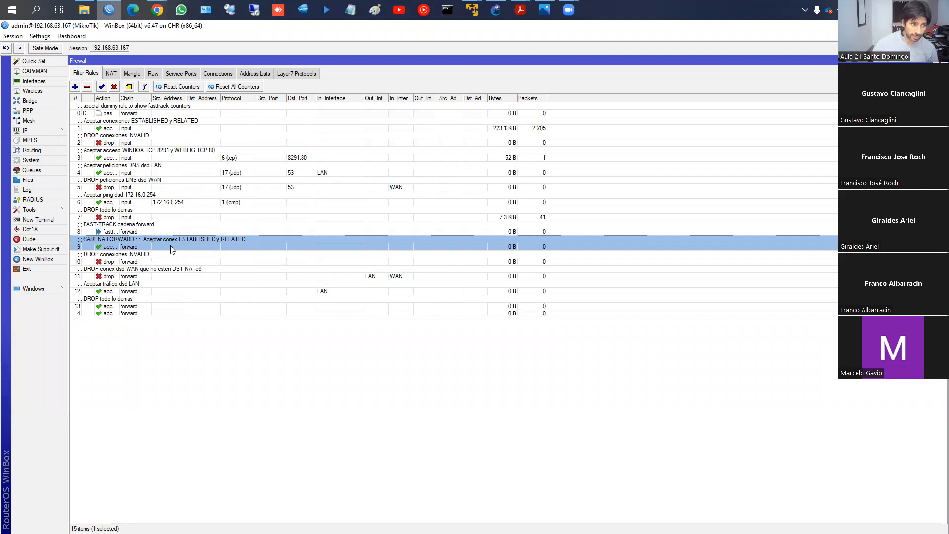
{"action": "double_click", "coordinate": [158, 244]}
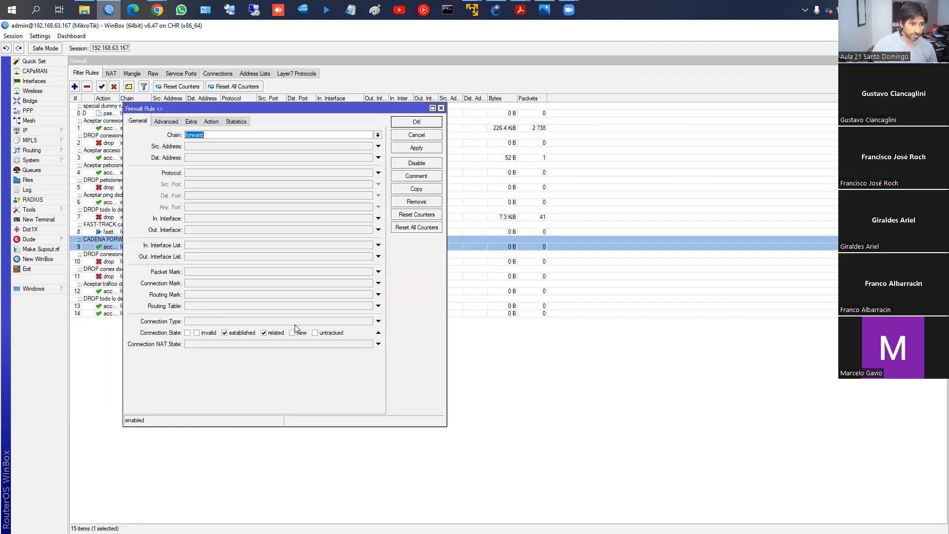
{"action": "left_click", "coordinate": [423, 125]}
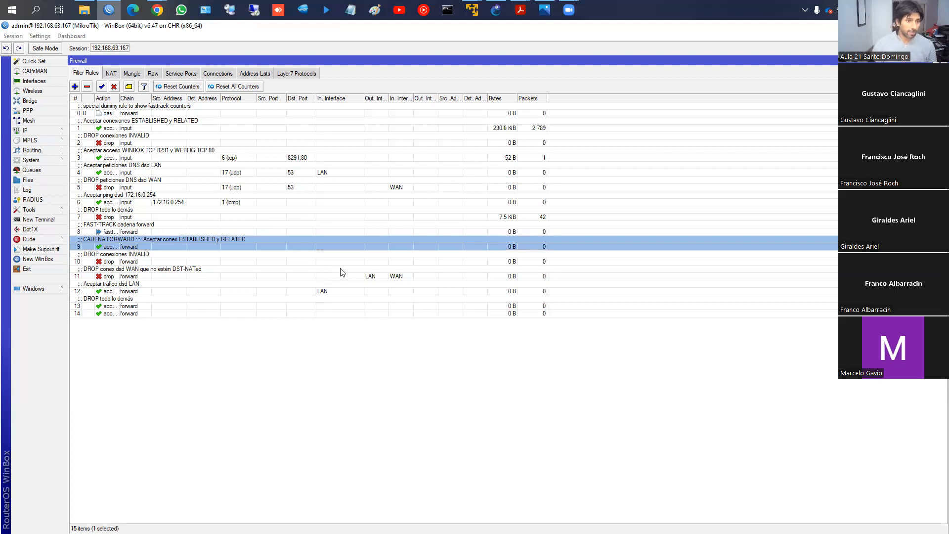
- Switch to Chrome and open chapter "3 Ejemplo: mejora del funcionamiento con Fasttrack" at its comparison table
{"action": "key", "text": "alt+Tab"}
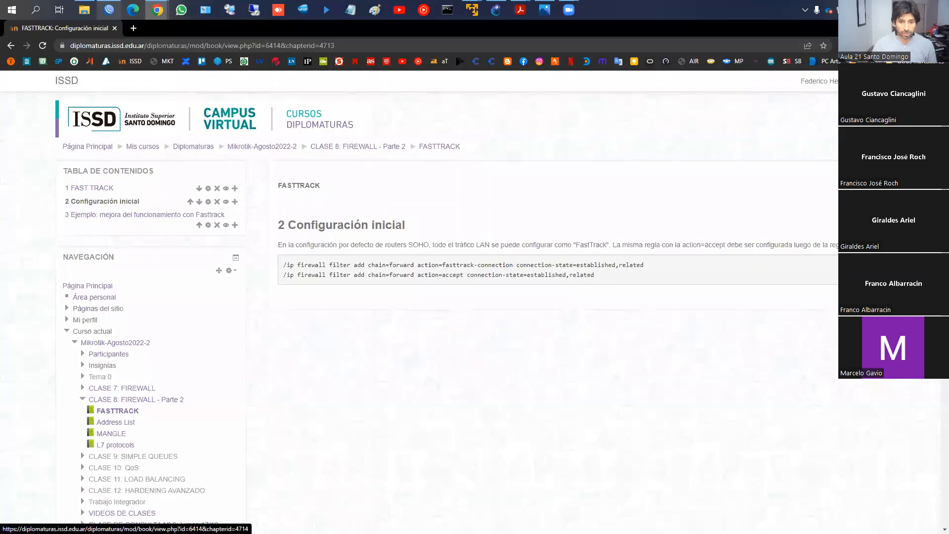
{"action": "left_click", "coordinate": [871, 297]}
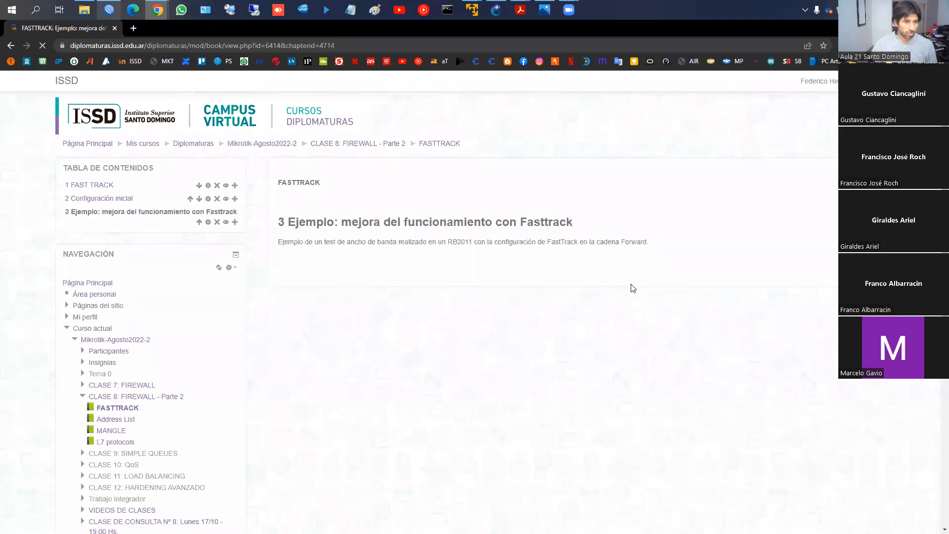
{"action": "scroll", "coordinate": [629, 279], "scroll_direction": "down", "scroll_amount": 4}
{"action": "scroll", "coordinate": [603, 256], "scroll_direction": "up", "scroll_amount": 2}
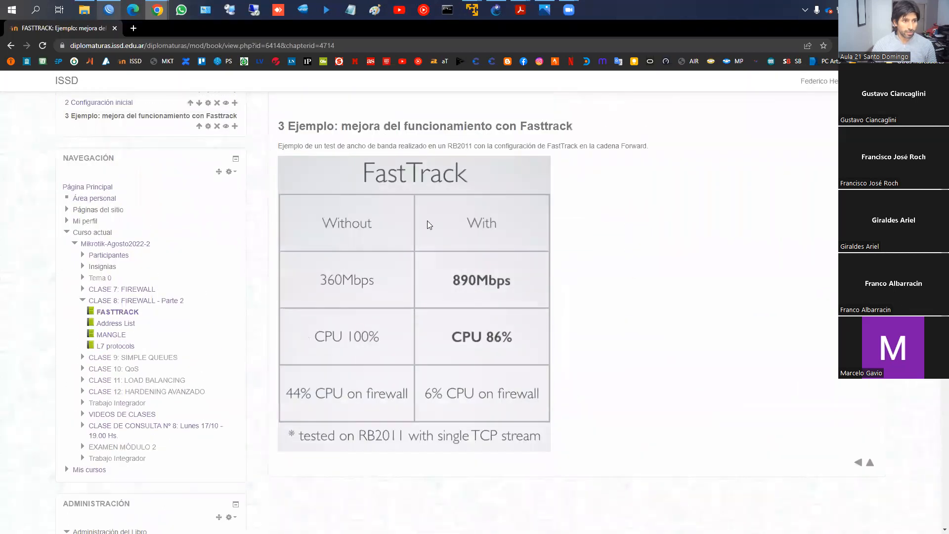
- Draw red boxes around the Without column, the With column and "RB2011" in the FastTrack comparison table
{"action": "key", "text": "ctrl+2"}
{"action": "left_click_drag", "start_coordinate": [286, 198], "coordinate": [413, 424]}
{"action": "mouse_move", "coordinate": [416, 205]}
{"action": "left_mouse_down"}
{"action": "mouse_move", "coordinate": [491, 411]}
{"action": "mouse_move", "coordinate": [561, 425]}
{"action": "mouse_move", "coordinate": [547, 424]}
{"action": "left_mouse_up"}
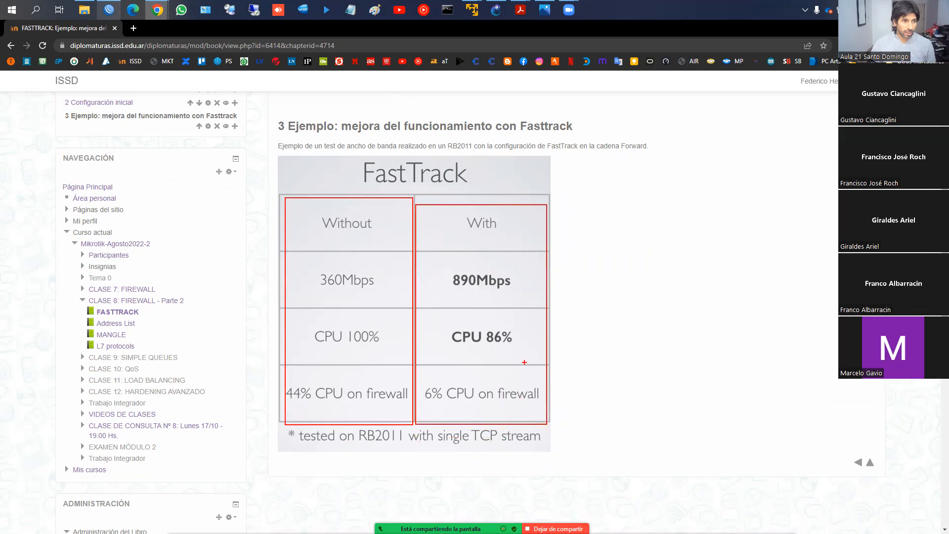
{"action": "mouse_move", "coordinate": [352, 430]}
{"action": "left_mouse_down"}
{"action": "mouse_move", "coordinate": [354, 446]}
{"action": "mouse_move", "coordinate": [404, 448]}
{"action": "left_mouse_up"}
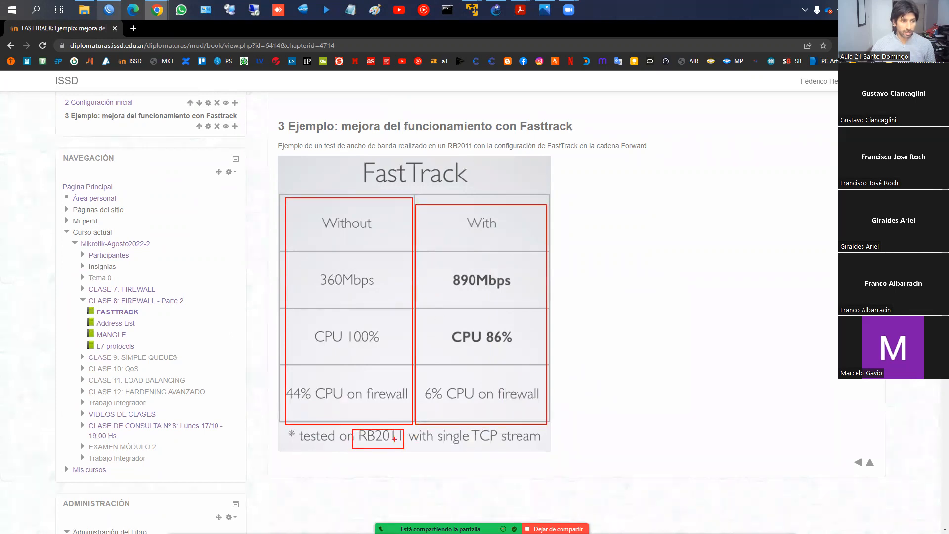
- Circle the throughput, CPU and firewall CPU values in both columns of the FastTrack comparison table, then clear all the drawings
{"action": "mouse_move", "coordinate": [485, 265]}
{"action": "left_mouse_down"}
{"action": "mouse_move", "coordinate": [445, 306]}
{"action": "mouse_move", "coordinate": [540, 284]}
{"action": "mouse_move", "coordinate": [476, 256]}
{"action": "left_mouse_up"}
{"action": "mouse_move", "coordinate": [464, 318]}
{"action": "left_mouse_down"}
{"action": "mouse_move", "coordinate": [435, 325]}
{"action": "mouse_move", "coordinate": [480, 360]}
{"action": "mouse_move", "coordinate": [528, 322]}
{"action": "mouse_move", "coordinate": [461, 313]}
{"action": "left_mouse_up"}
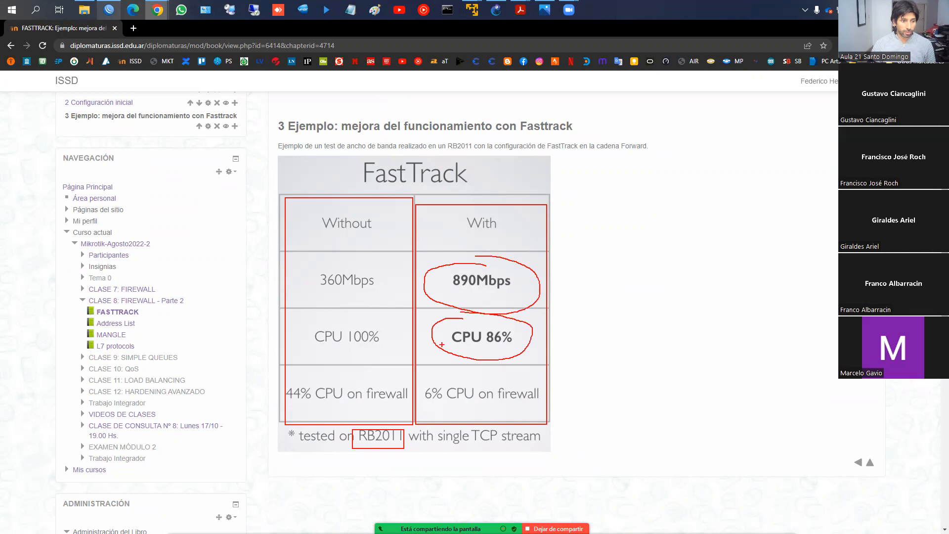
{"action": "mouse_move", "coordinate": [455, 375]}
{"action": "left_mouse_down"}
{"action": "mouse_move", "coordinate": [419, 395]}
{"action": "mouse_move", "coordinate": [463, 423]}
{"action": "mouse_move", "coordinate": [519, 423]}
{"action": "mouse_move", "coordinate": [545, 381]}
{"action": "mouse_move", "coordinate": [437, 368]}
{"action": "left_mouse_up"}
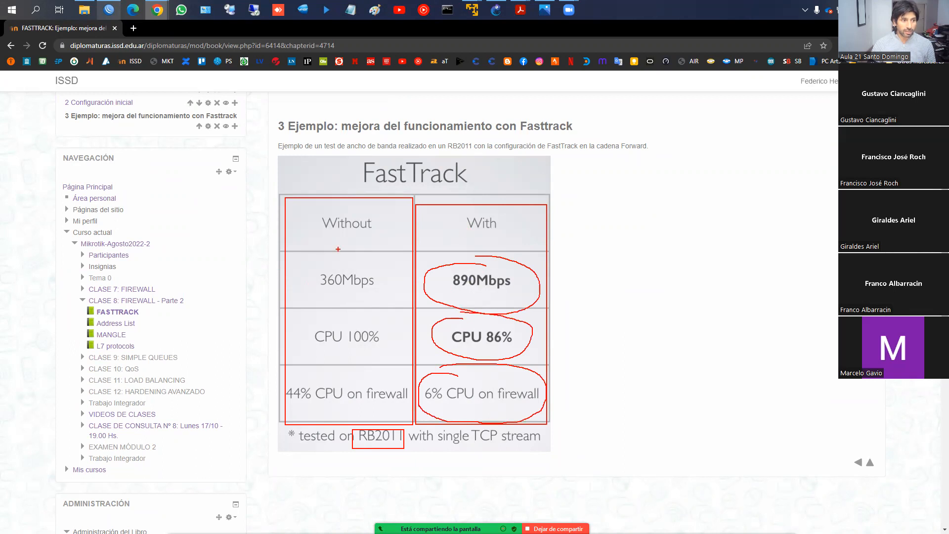
{"action": "mouse_move", "coordinate": [373, 265]}
{"action": "left_mouse_down"}
{"action": "mouse_move", "coordinate": [297, 287]}
{"action": "mouse_move", "coordinate": [379, 284]}
{"action": "mouse_move", "coordinate": [367, 272]}
{"action": "left_mouse_up"}
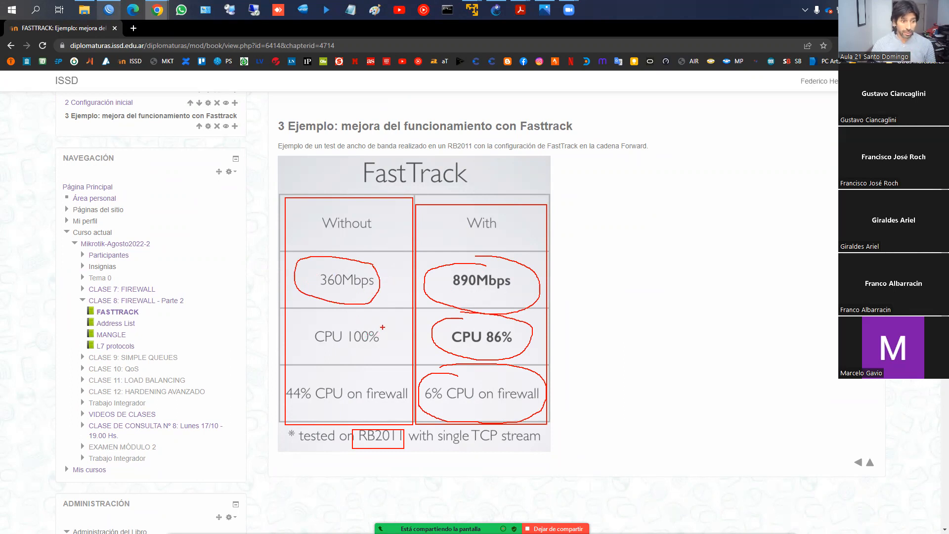
{"action": "mouse_move", "coordinate": [301, 323]}
{"action": "left_mouse_down"}
{"action": "mouse_move", "coordinate": [384, 319]}
{"action": "mouse_move", "coordinate": [388, 357]}
{"action": "mouse_move", "coordinate": [381, 324]}
{"action": "left_mouse_up"}
{"action": "left_click_drag", "start_coordinate": [325, 371], "coordinate": [296, 373]}
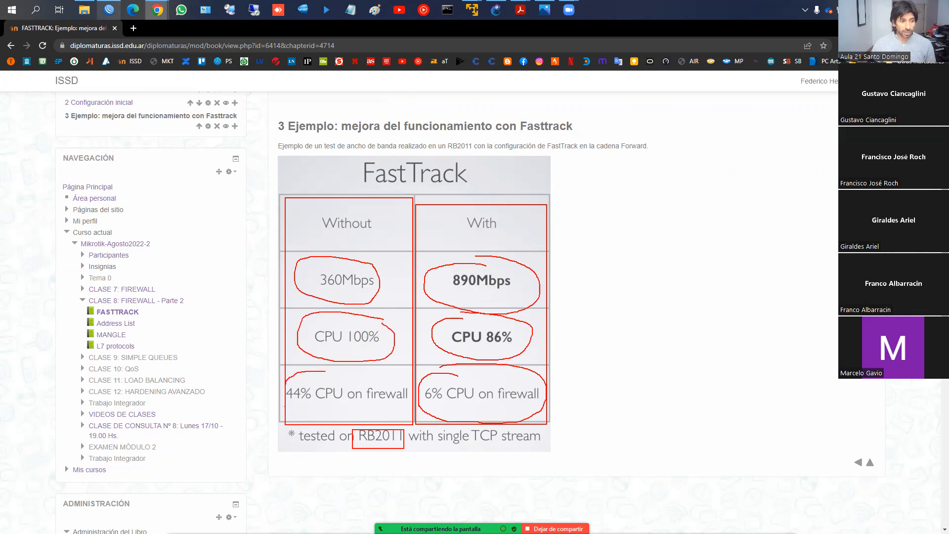
{"action": "mouse_move", "coordinate": [289, 411]}
{"action": "left_mouse_down"}
{"action": "mouse_move", "coordinate": [400, 412]}
{"action": "mouse_move", "coordinate": [411, 383]}
{"action": "mouse_move", "coordinate": [320, 370]}
{"action": "left_mouse_up"}
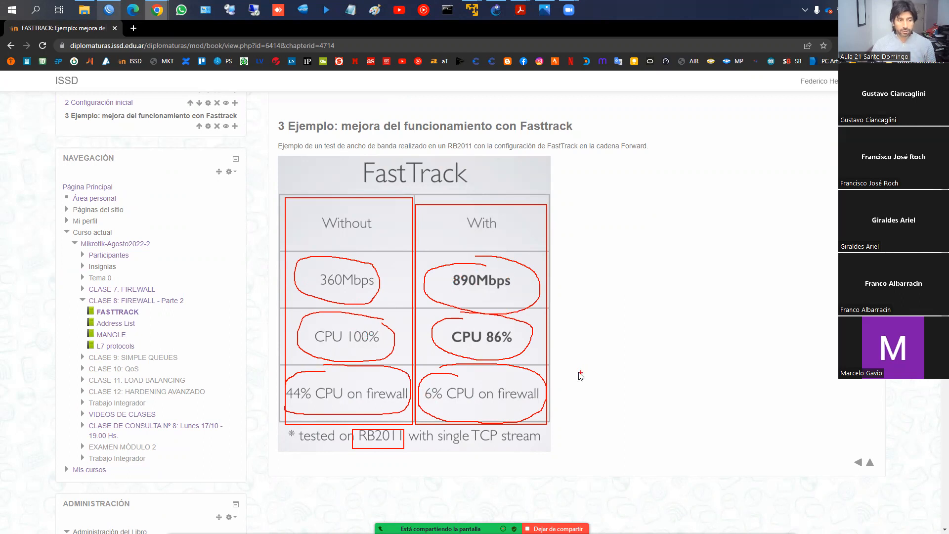
{"action": "key", "text": "Escape"}
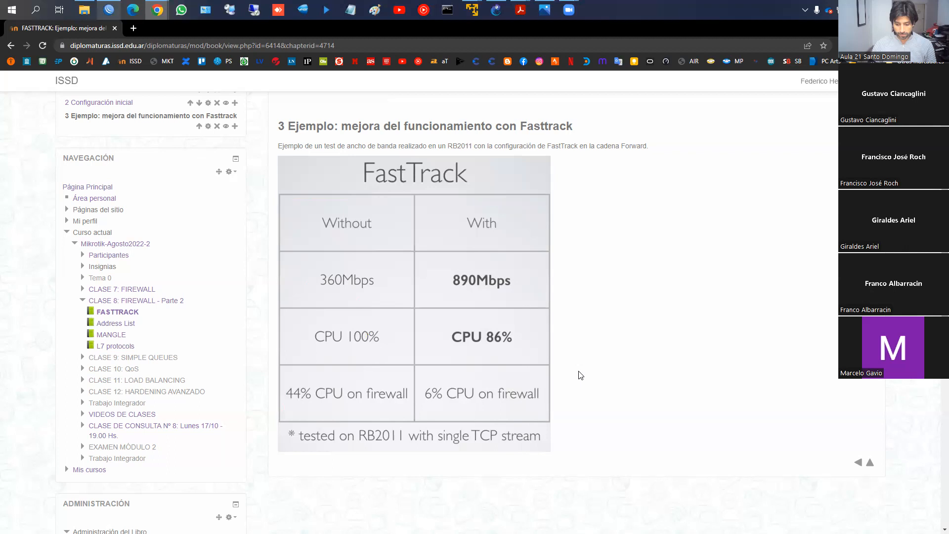
- Return to the "CLASE 8: FIREWALL - Parte 2" page and open its "Address List" book
{"action": "left_click", "coordinate": [858, 464]}
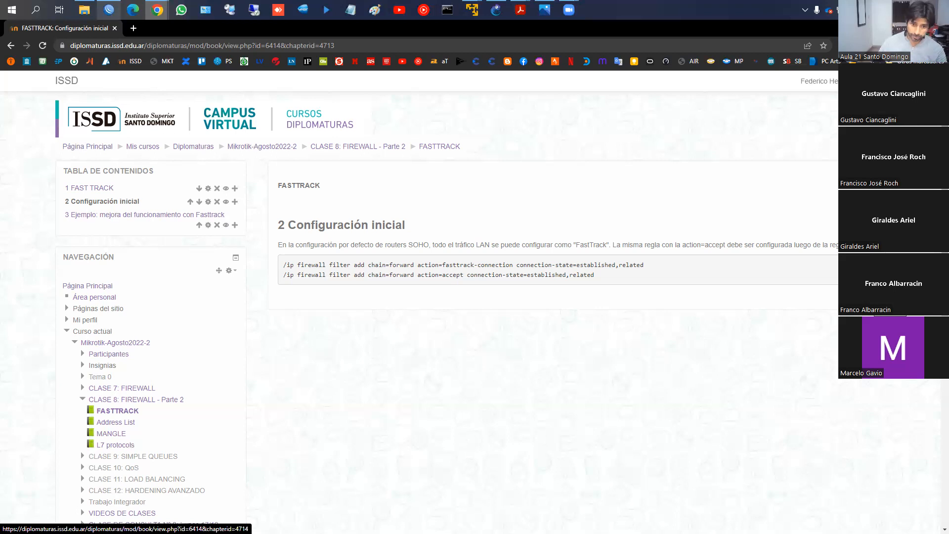
{"action": "left_click", "coordinate": [144, 214]}
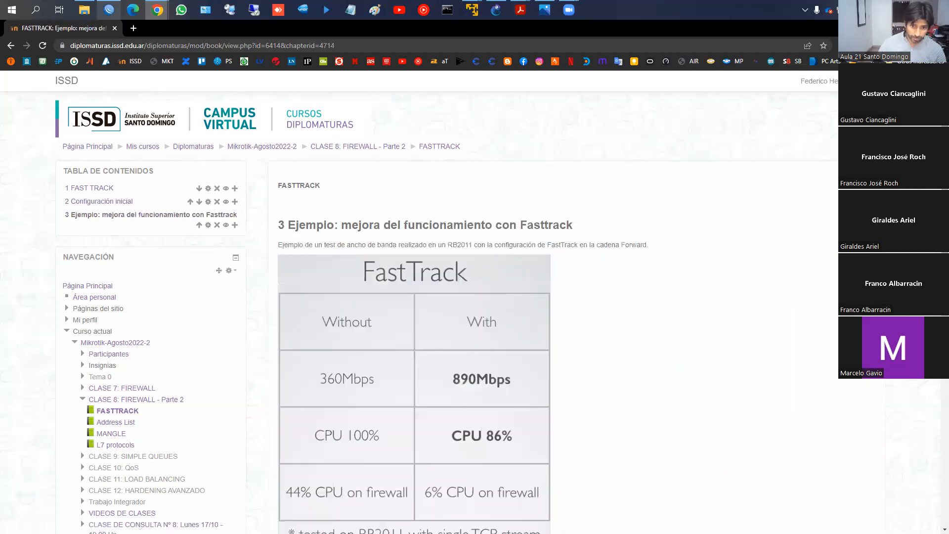
{"action": "left_click", "coordinate": [358, 147]}
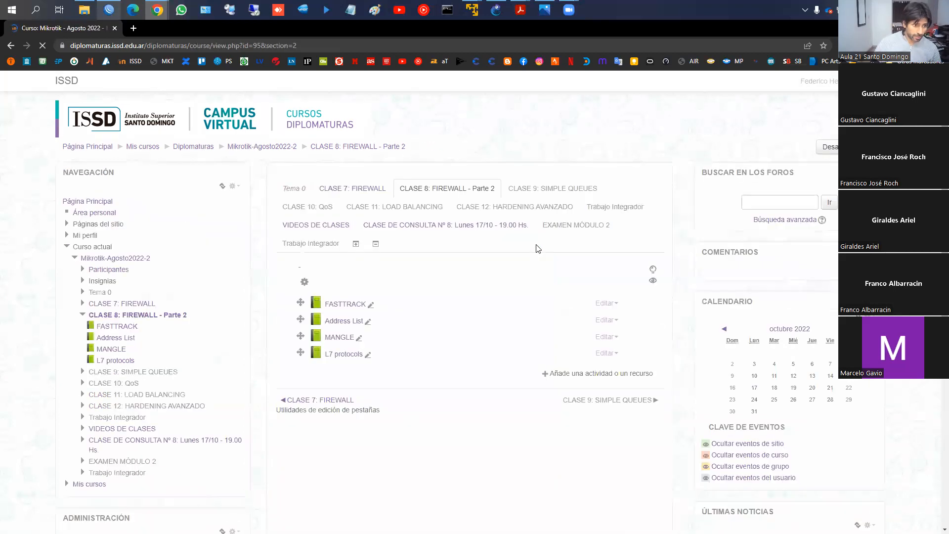
{"action": "scroll", "coordinate": [397, 296], "scroll_direction": "down", "scroll_amount": 1}
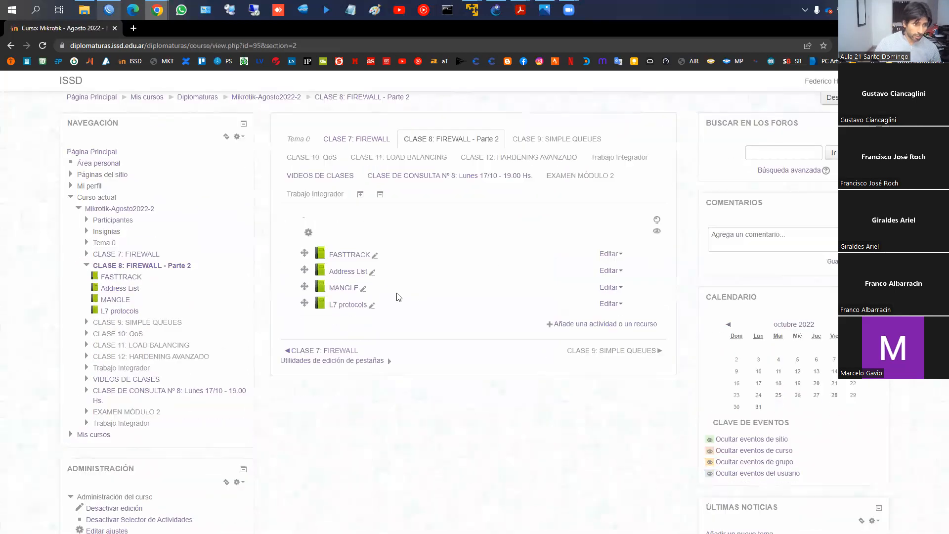
{"action": "left_click", "coordinate": [345, 273]}
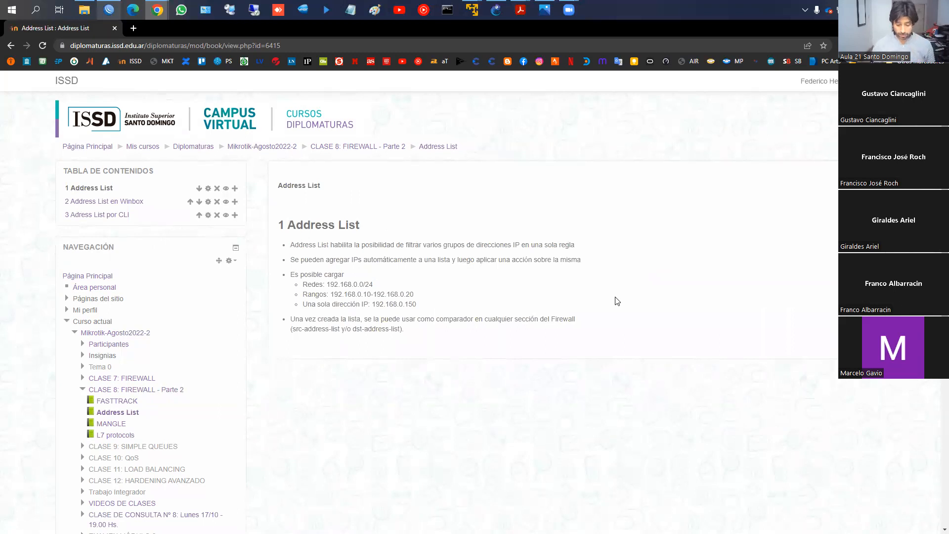
- Switch to mtcna_06_firewall_v20.pdf in Acrobat Reader and go to the "Sección Mangle" flow diagram on page 52
{"action": "left_click", "coordinate": [108, 10]}
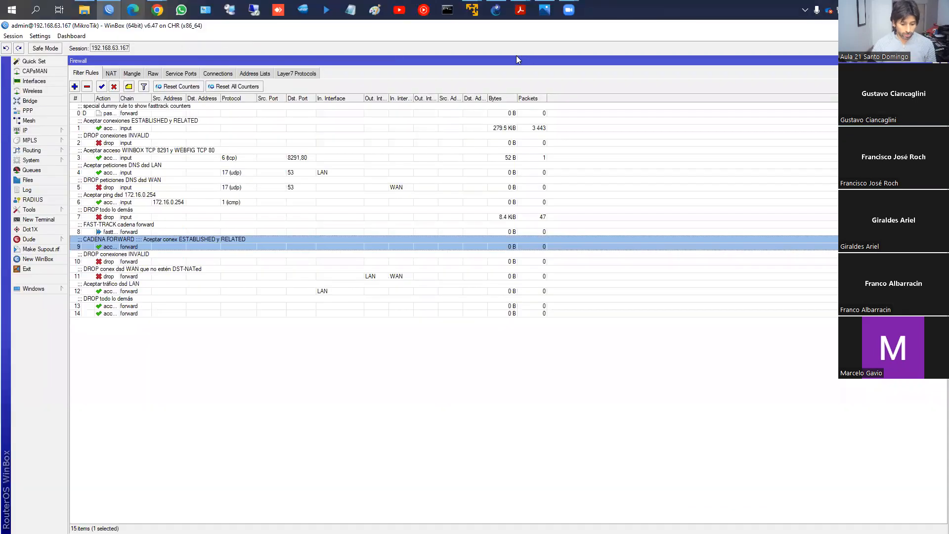
{"action": "mouse_move", "coordinate": [520, 10]}
{"action": "left_click", "coordinate": [569, 54]}
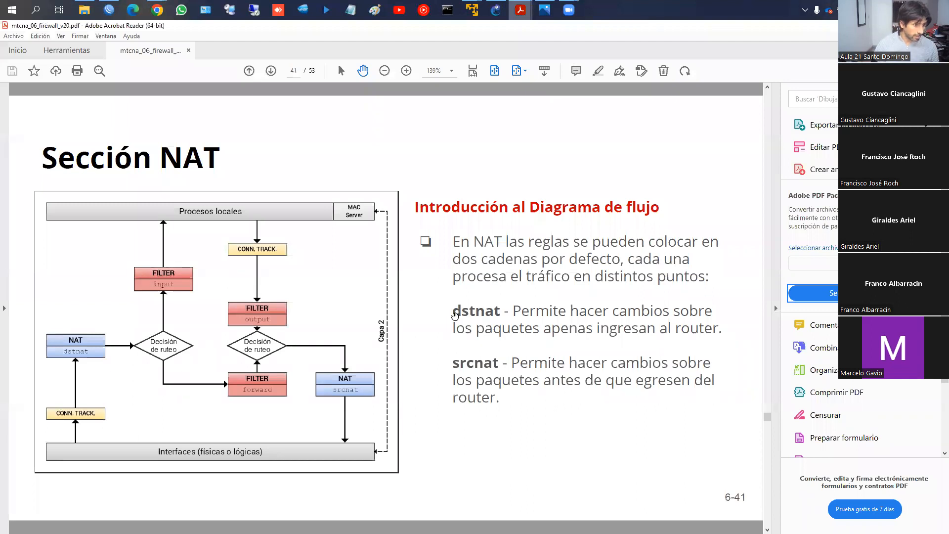
{"action": "scroll", "coordinate": [454, 317], "scroll_direction": "down", "scroll_amount": 10}
{"action": "scroll", "coordinate": [455, 316], "scroll_direction": "down", "scroll_amount": 2}
{"action": "scroll", "coordinate": [454, 314], "scroll_direction": "up", "scroll_amount": 1}
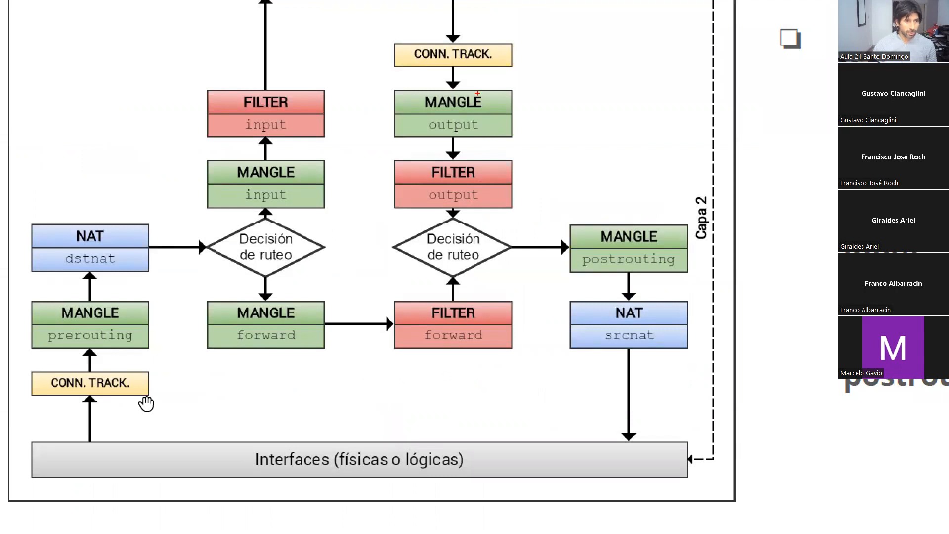
- Circle Mangle output and prerouting in the diagram, cross out both CONN. TRACK. blocks, and clear the drawings
{"action": "mouse_move", "coordinate": [478, 93]}
{"action": "left_mouse_down"}
{"action": "mouse_move", "coordinate": [413, 110]}
{"action": "mouse_move", "coordinate": [457, 143]}
{"action": "mouse_move", "coordinate": [494, 104]}
{"action": "mouse_move", "coordinate": [478, 90]}
{"action": "left_mouse_up"}
{"action": "mouse_move", "coordinate": [114, 292]}
{"action": "left_mouse_down"}
{"action": "mouse_move", "coordinate": [36, 309]}
{"action": "mouse_move", "coordinate": [74, 350]}
{"action": "mouse_move", "coordinate": [116, 300]}
{"action": "left_mouse_up"}
{"action": "left_click_drag", "start_coordinate": [53, 377], "coordinate": [115, 406]}
{"action": "left_click_drag", "start_coordinate": [111, 374], "coordinate": [72, 409]}
{"action": "left_click_drag", "start_coordinate": [428, 28], "coordinate": [485, 71]}
{"action": "left_click_drag", "start_coordinate": [466, 45], "coordinate": [417, 72]}
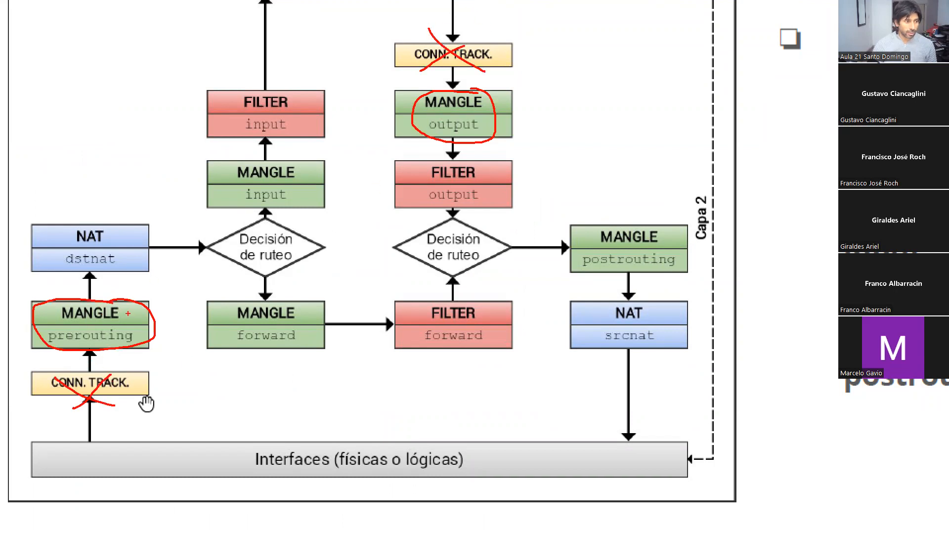
{"action": "key", "text": "Escape"}
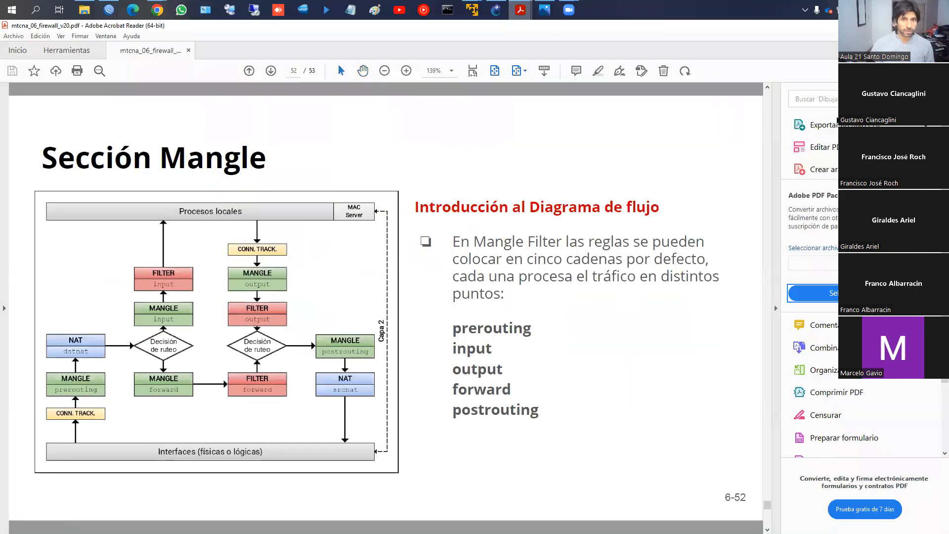
- Switch to WinBox and look through the firewall's raw rules, tracked connections and address lists
{"action": "key", "text": "alt+Tab"}
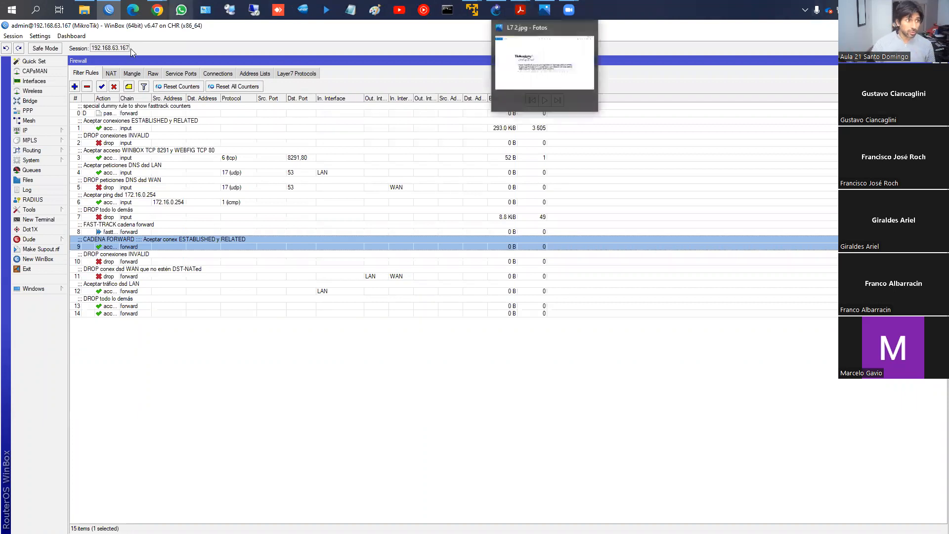
{"action": "left_click", "coordinate": [153, 75]}
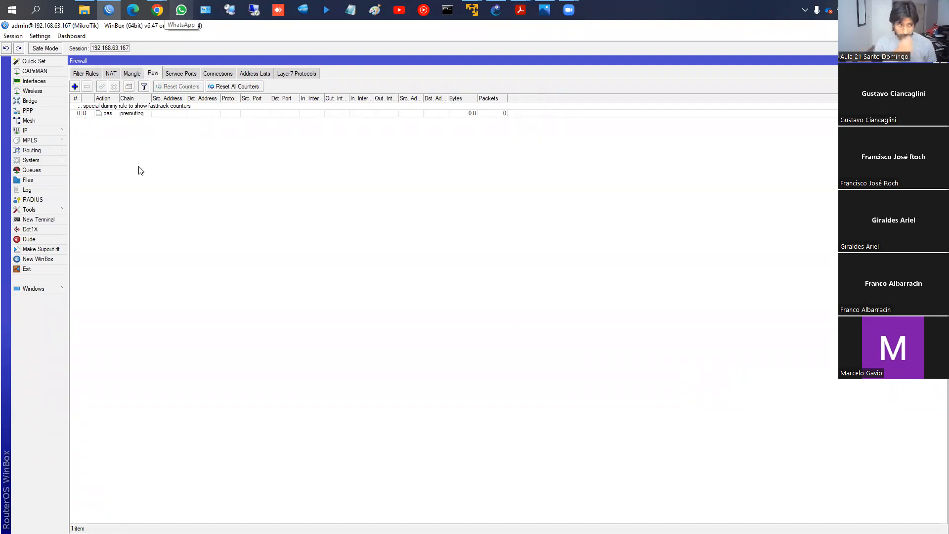
{"action": "left_click", "coordinate": [216, 76]}
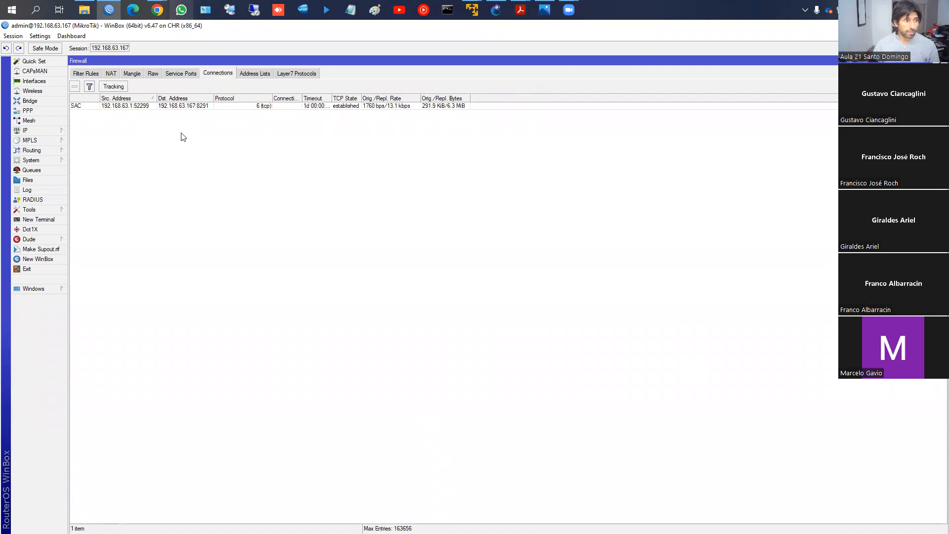
{"action": "left_click", "coordinate": [254, 75]}
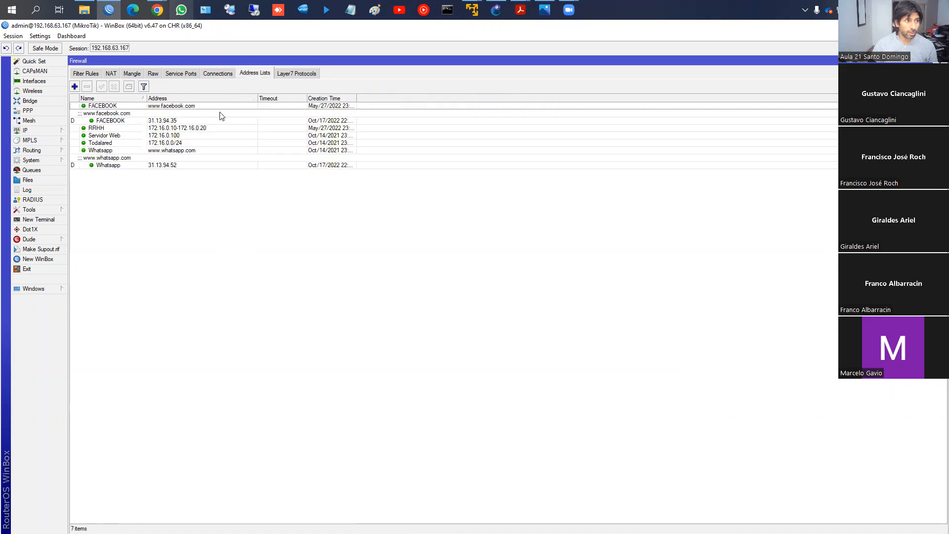
- In Chrome's Address List page, box the network, range and single-IP examples and the firewall matcher sentence, and underline src-address-list y/o dst-address-list
{"action": "mouse_move", "coordinate": [520, 12]}
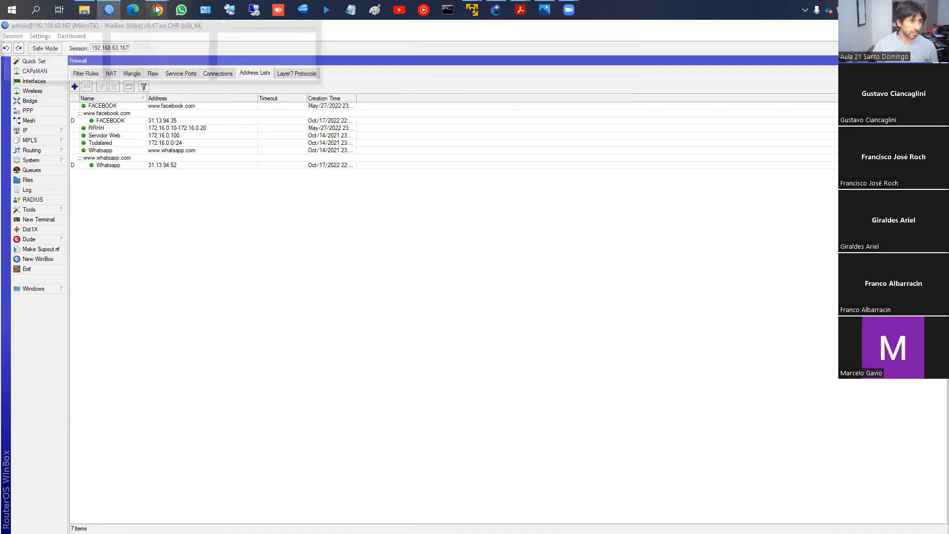
{"action": "mouse_move", "coordinate": [157, 10]}
{"action": "left_click", "coordinate": [247, 78]}
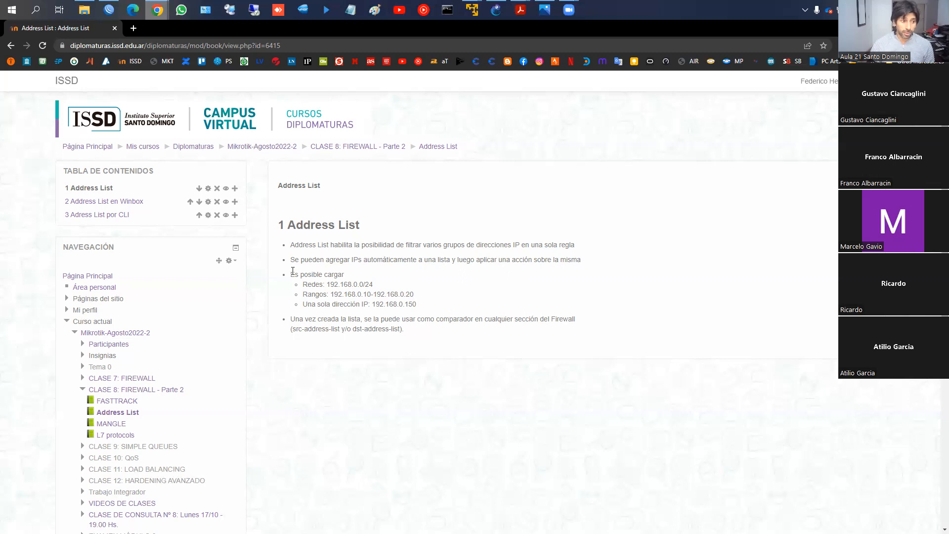
{"action": "left_click_drag", "start_coordinate": [298, 281], "coordinate": [385, 288]}
{"action": "left_click_drag", "start_coordinate": [300, 290], "coordinate": [419, 299]}
{"action": "left_click_drag", "start_coordinate": [300, 299], "coordinate": [423, 309]}
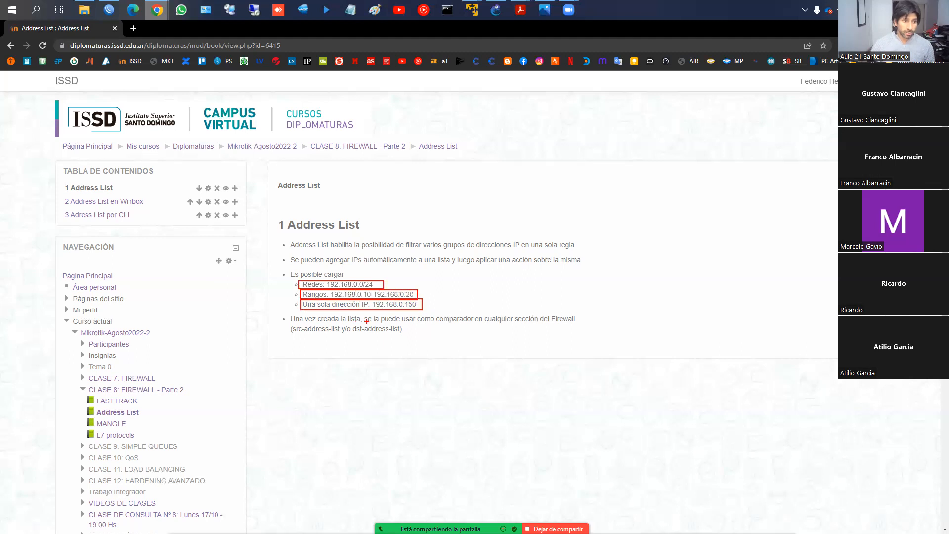
{"action": "left_click_drag", "start_coordinate": [361, 315], "coordinate": [590, 324]}
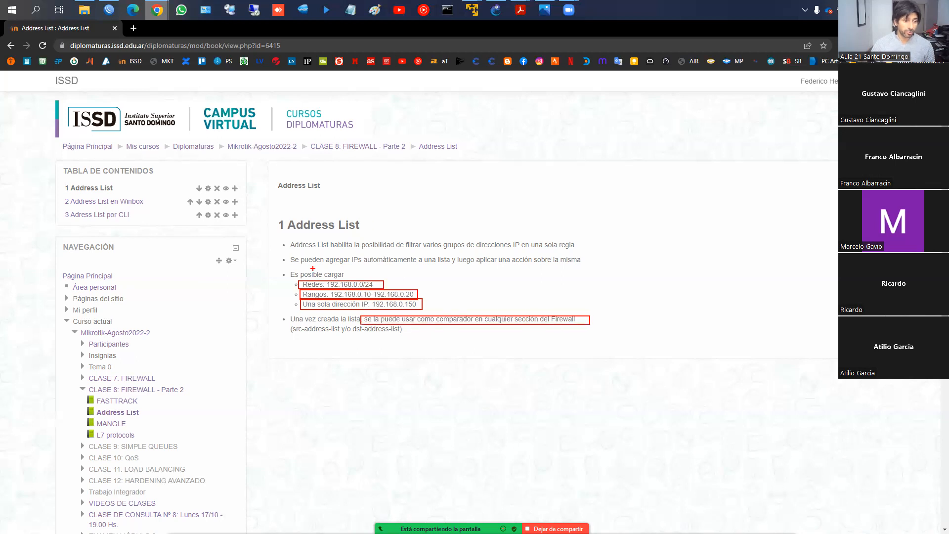
{"action": "left_click_drag", "start_coordinate": [301, 336], "coordinate": [397, 336]}
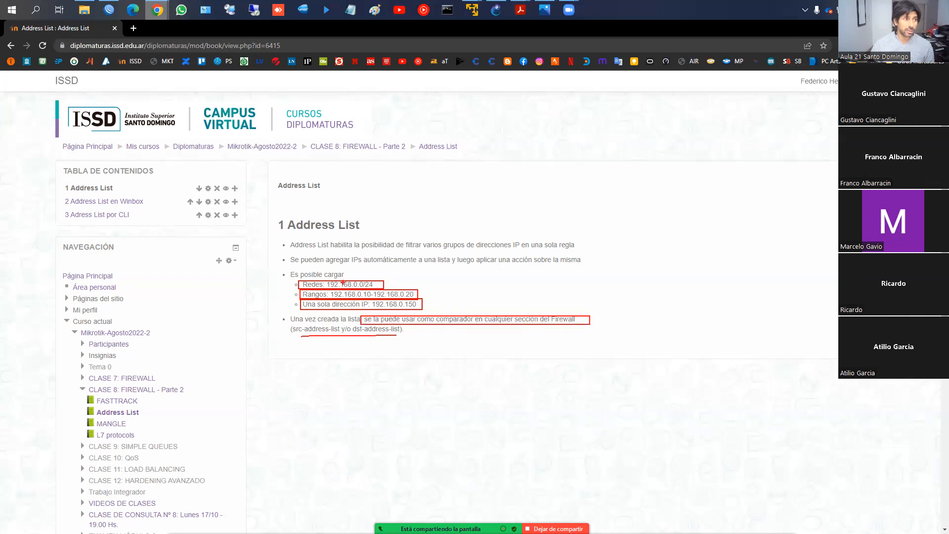
- In WinBox, show the Src. and Dst. Address List fields of a new filter rule and discard the rule
{"action": "left_click", "coordinate": [108, 10]}
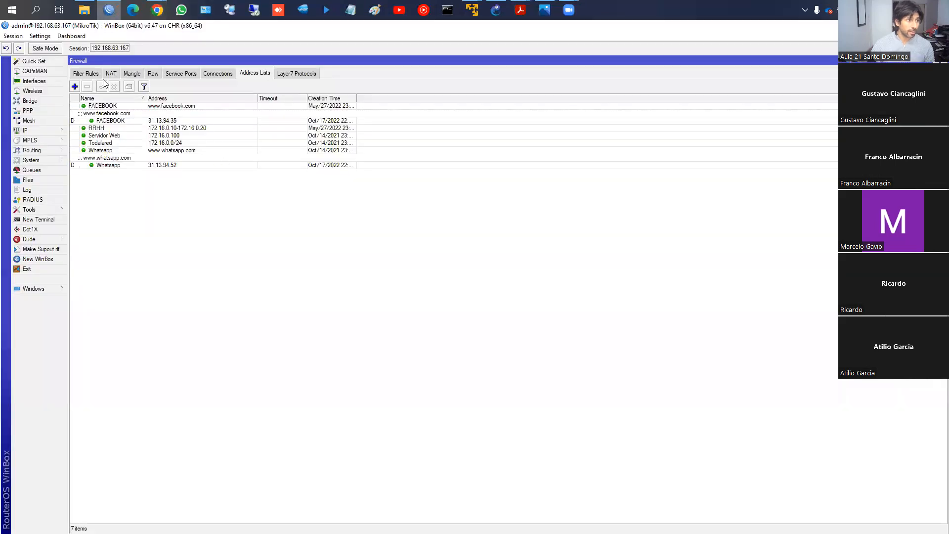
{"action": "left_click", "coordinate": [87, 73]}
{"action": "left_click", "coordinate": [75, 87]}
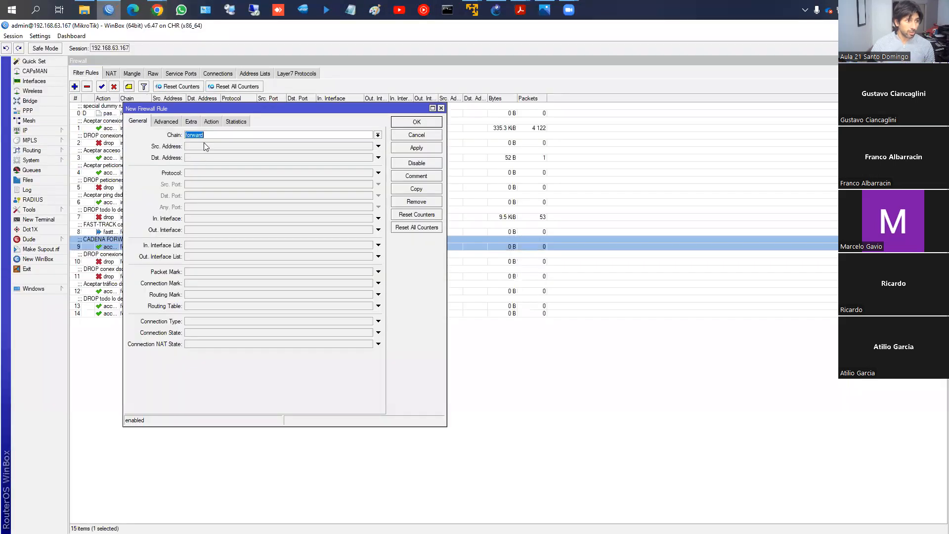
{"action": "left_click", "coordinate": [164, 121]}
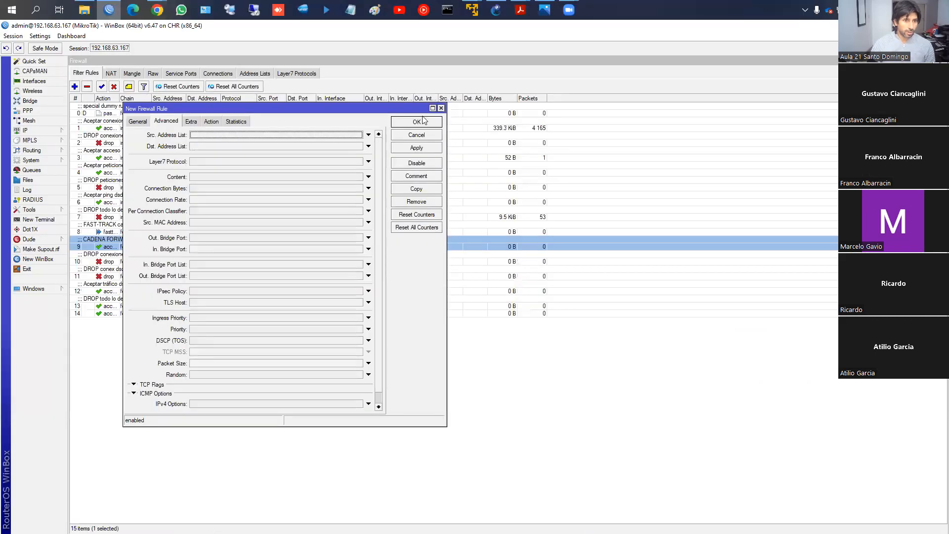
{"action": "left_click", "coordinate": [667, 145]}
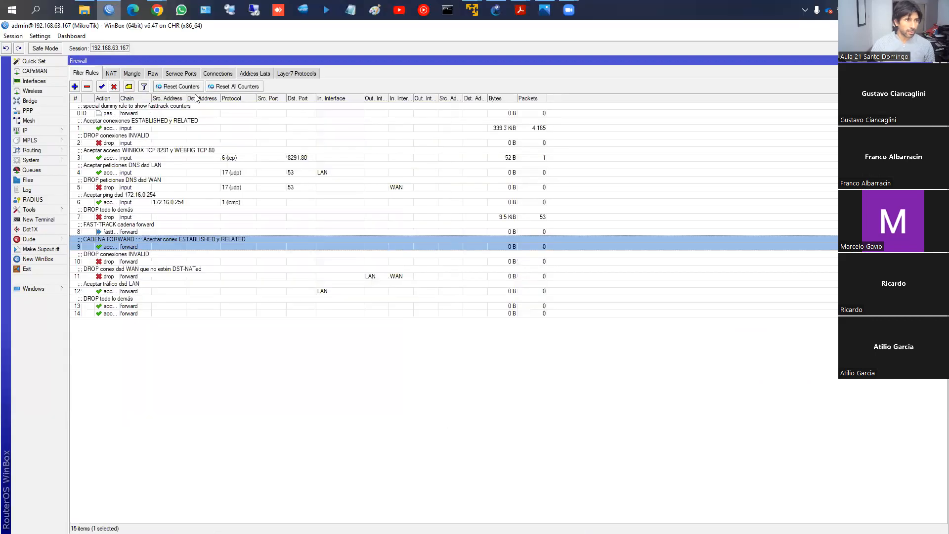
- Start a new firewall address list entry and place its dialog beside the existing lists
{"action": "left_click", "coordinate": [253, 74]}
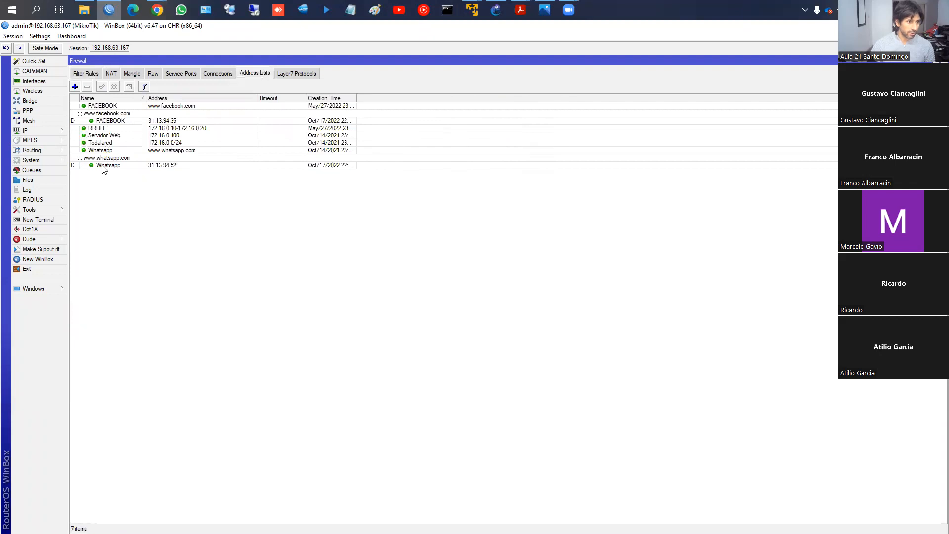
{"action": "left_click", "coordinate": [76, 89]}
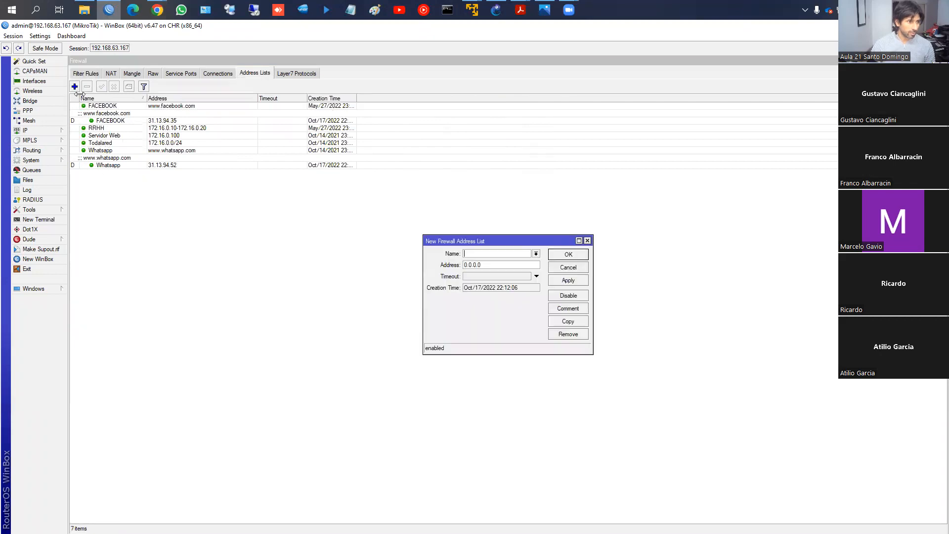
{"action": "left_click_drag", "start_coordinate": [448, 240], "coordinate": [224, 133]}
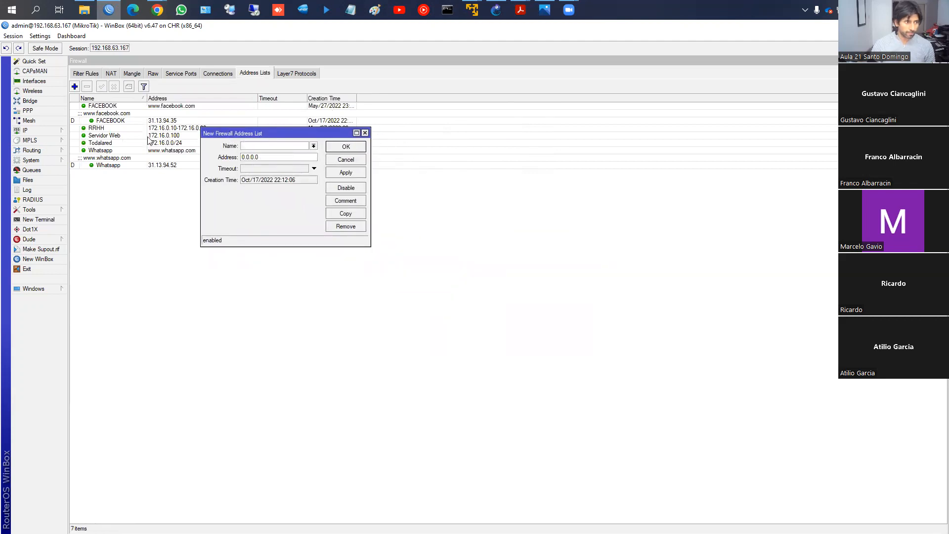
- Check the IP addresses assigned to the router's LAN and WAN interfaces and close that list
{"action": "left_click", "coordinate": [30, 130]}
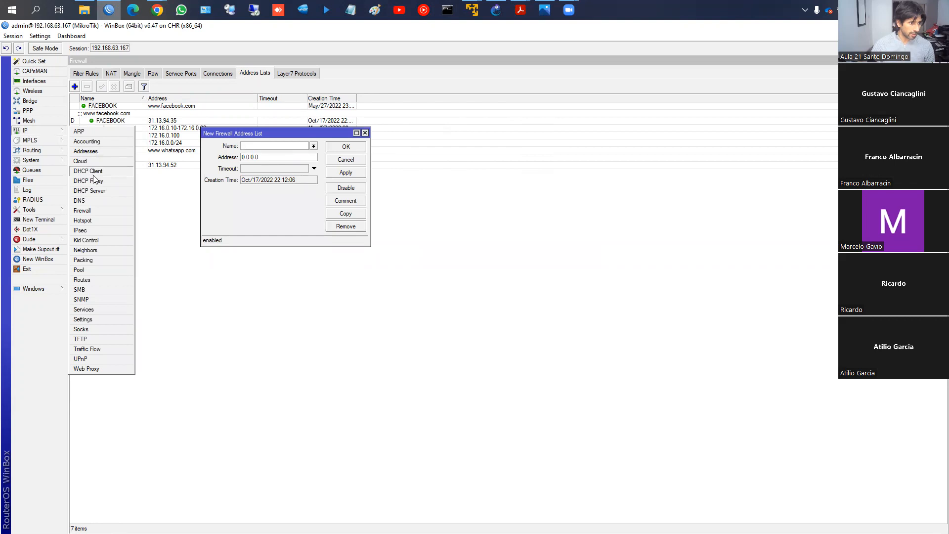
{"action": "left_click", "coordinate": [85, 152]}
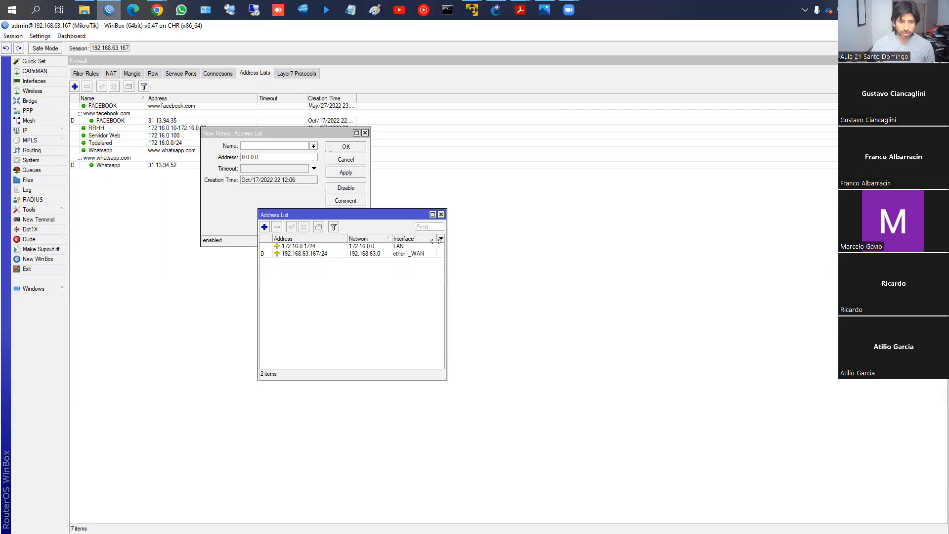
{"action": "left_click", "coordinate": [441, 214]}
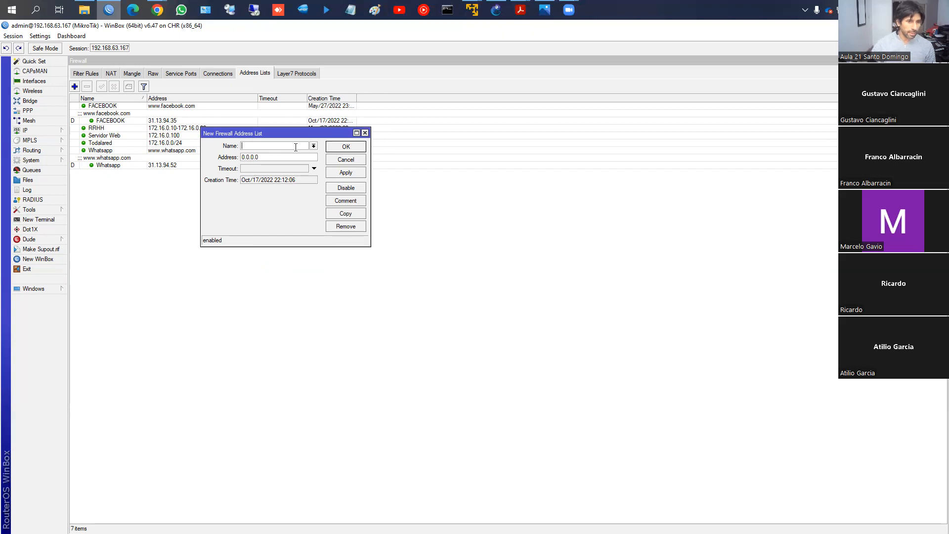
- Discard the blank address list entry and point out the RRHH range among the existing lists
{"action": "left_click", "coordinate": [353, 163]}
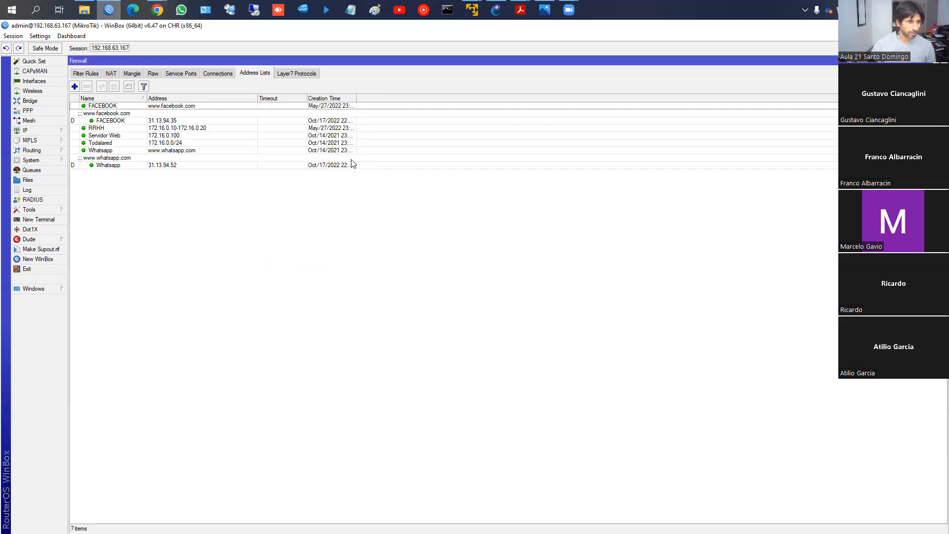
{"action": "left_click", "coordinate": [132, 128]}
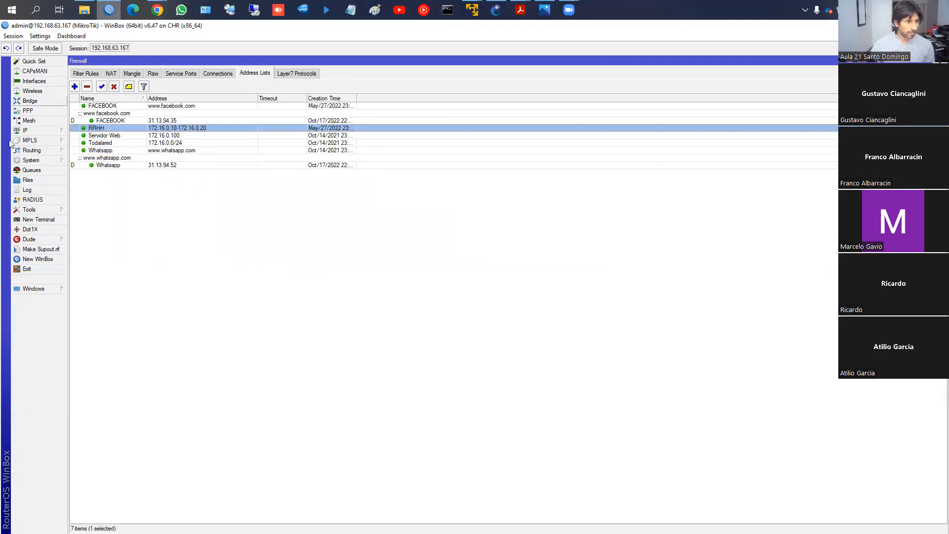
{"action": "left_click", "coordinate": [110, 213]}
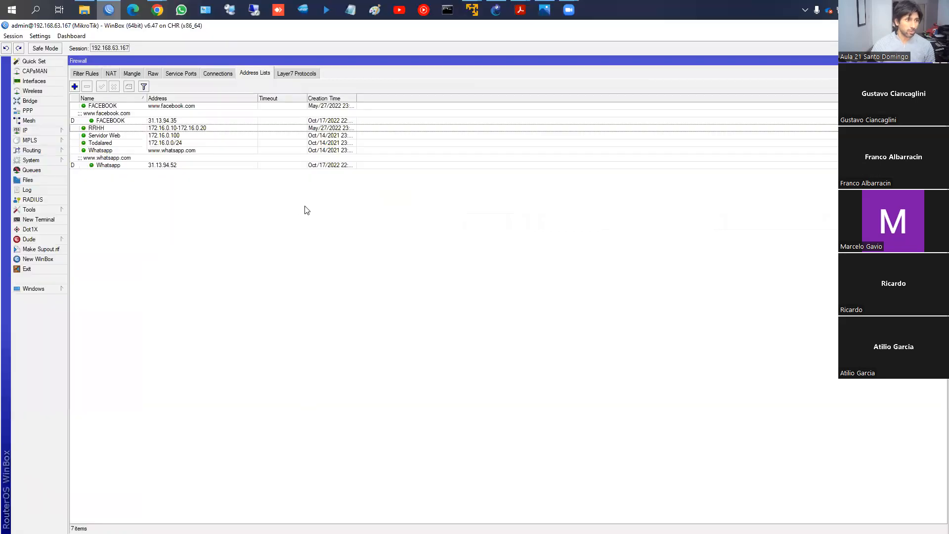
- Start a new firewall address list entry
{"action": "left_click", "coordinate": [74, 87]}
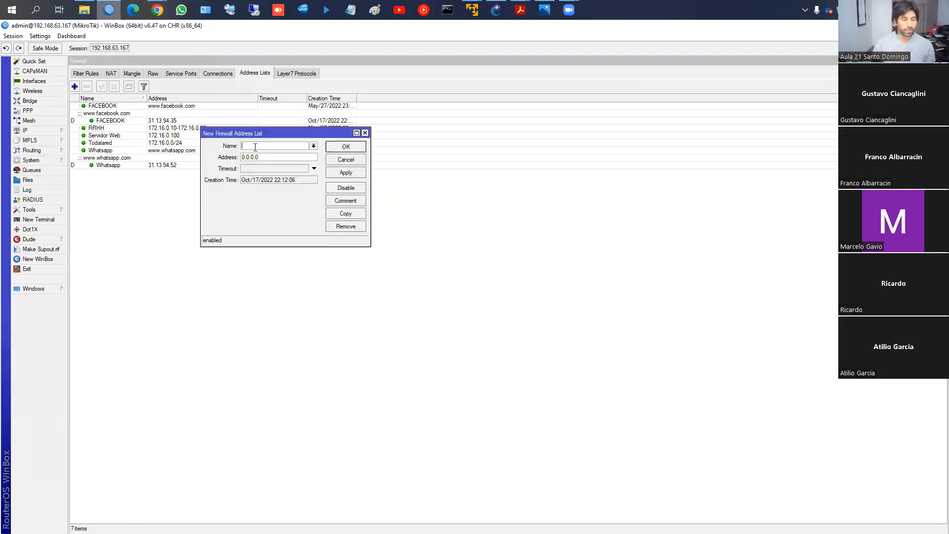
{"action": "type", "text": "PC Gere"}
{"action": "key", "text": "BackSpace"}
{"action": "key", "text": "BackSpace"}
{"action": "key", "text": "BackSpace"}
{"action": "key", "text": "BackSpace"}
{"action": "key", "text": "BackSpace"}
{"action": "key", "text": "BackSpace"}
{"action": "key", "text": "BackSpace"}
- Name the address list entry Video Server, set its address to 172.16.0.101 and save it
{"action": "type", "text": "Video Seve"}
{"action": "type", "text": "rver"}
{"action": "key", "text": "Tab"}
{"action": "type", "text": "172.1"}
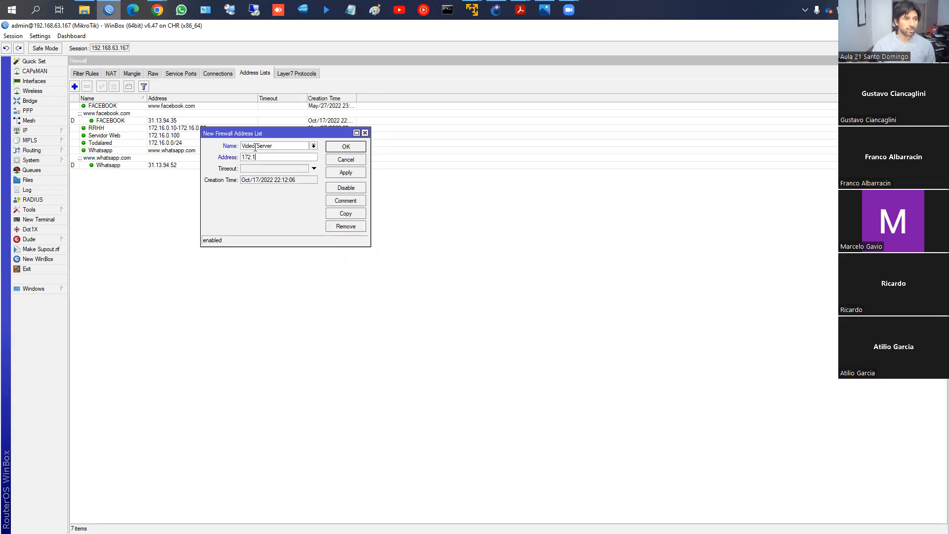
{"action": "type", "text": "6.0."}
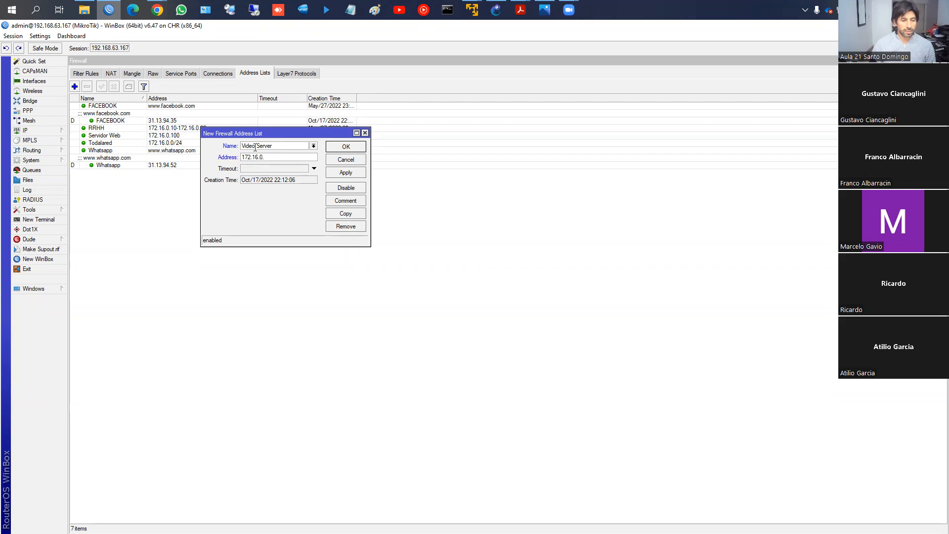
{"action": "type", "text": "101"}
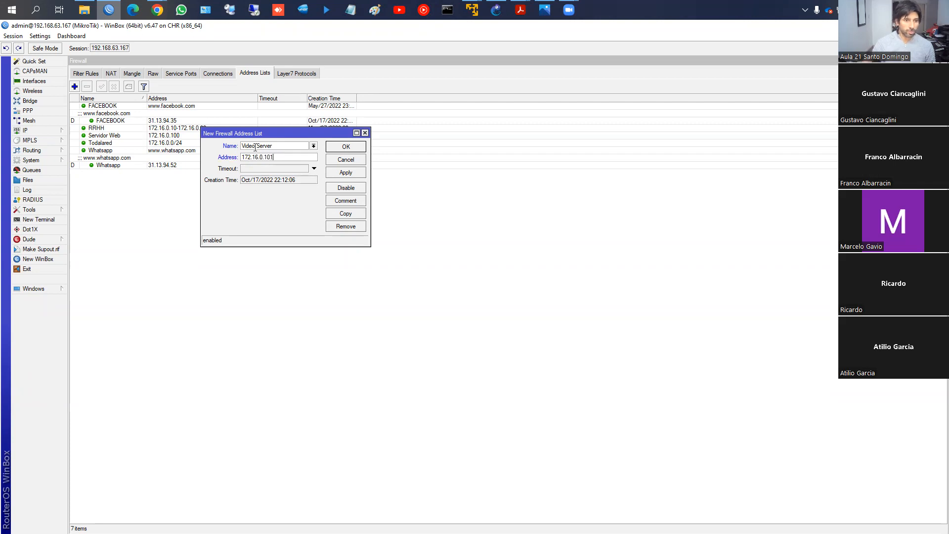
{"action": "left_click", "coordinate": [346, 173]}
{"action": "left_click", "coordinate": [342, 148]}
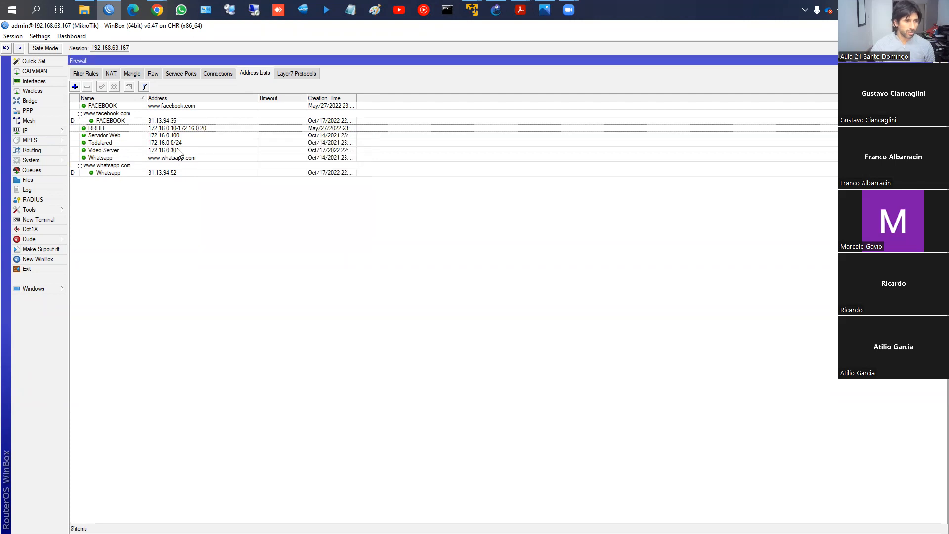
{"action": "left_click", "coordinate": [102, 151]}
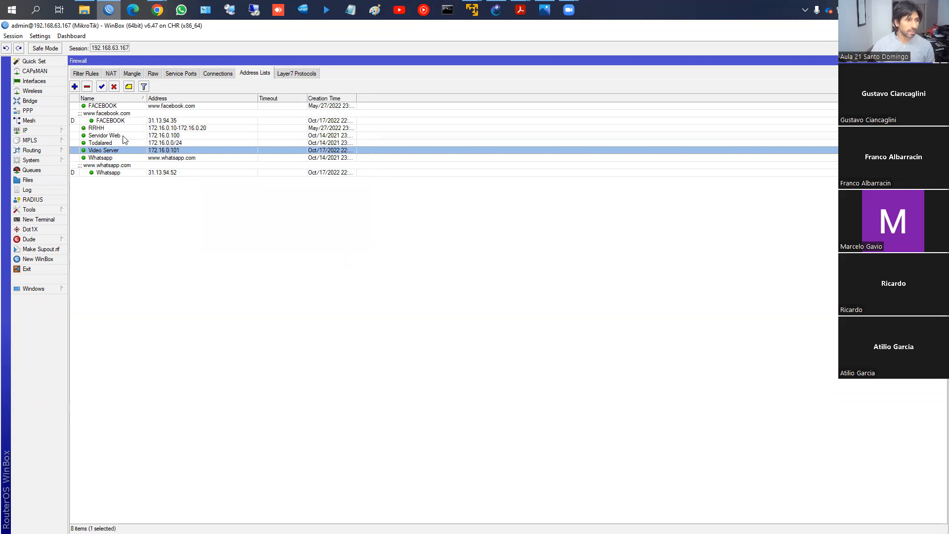
{"action": "left_click", "coordinate": [74, 87]}
{"action": "type", "text": "LaVoz.com"}
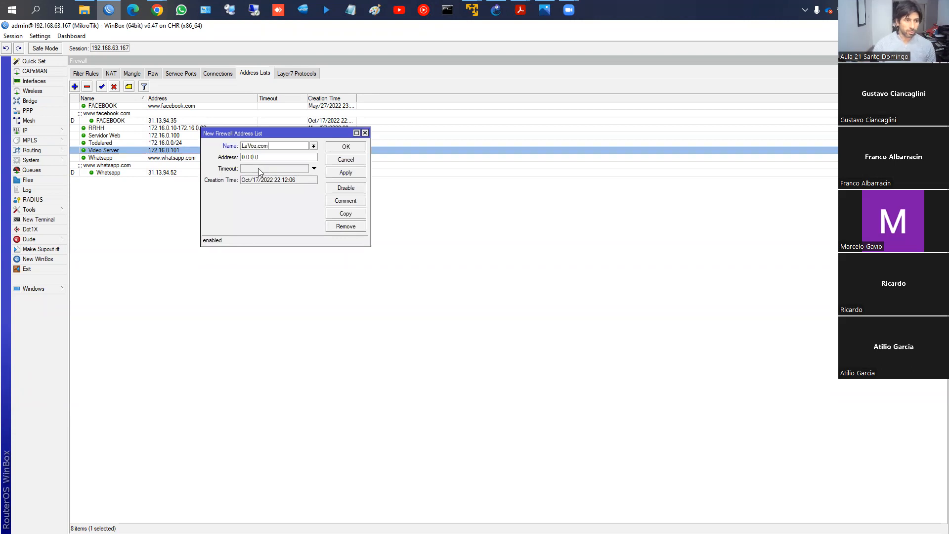
{"action": "key", "text": "Tab"}
{"action": "type", "text": "www."}
{"action": "left_click", "coordinate": [348, 172]}
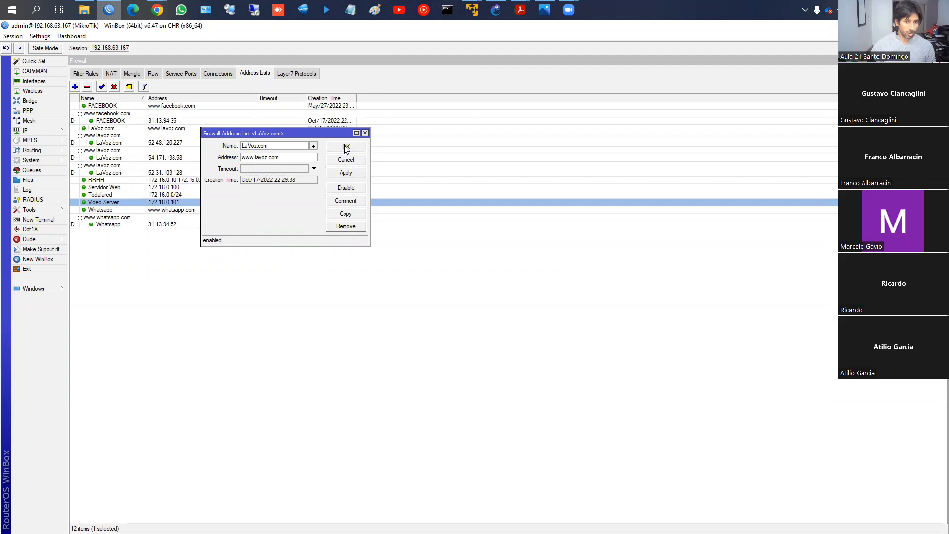
{"action": "left_click", "coordinate": [345, 148]}
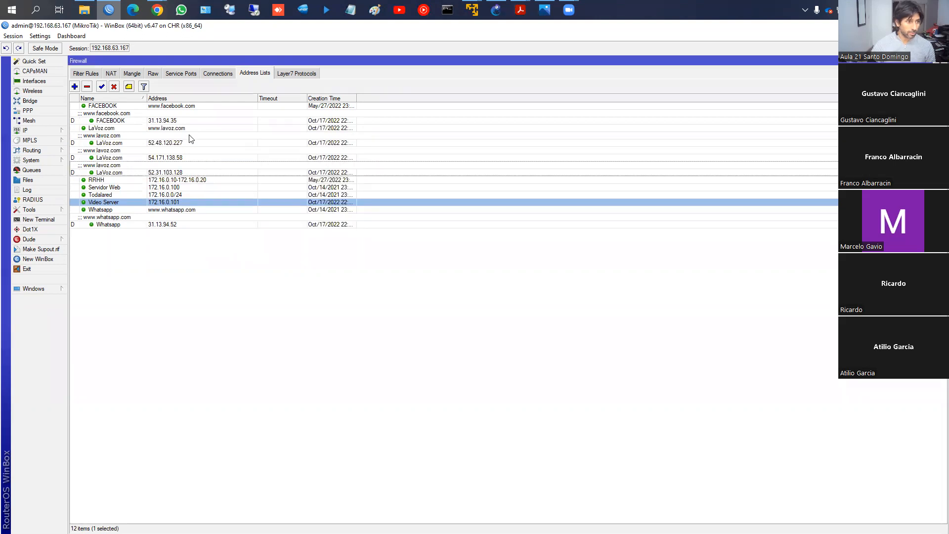
{"action": "left_click", "coordinate": [109, 144]}
{"action": "left_click", "coordinate": [159, 159], "text": "ctrl"}
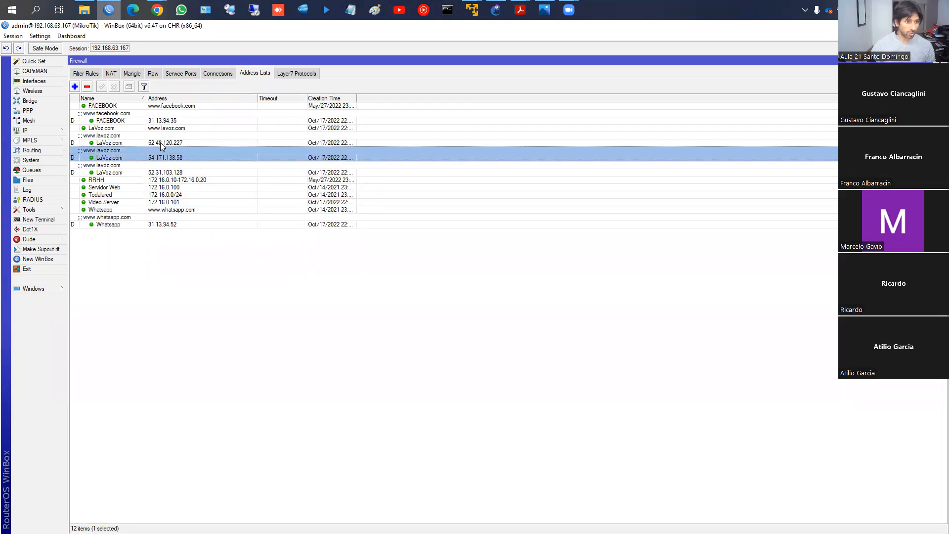
{"action": "left_click", "coordinate": [140, 172], "text": "ctrl"}
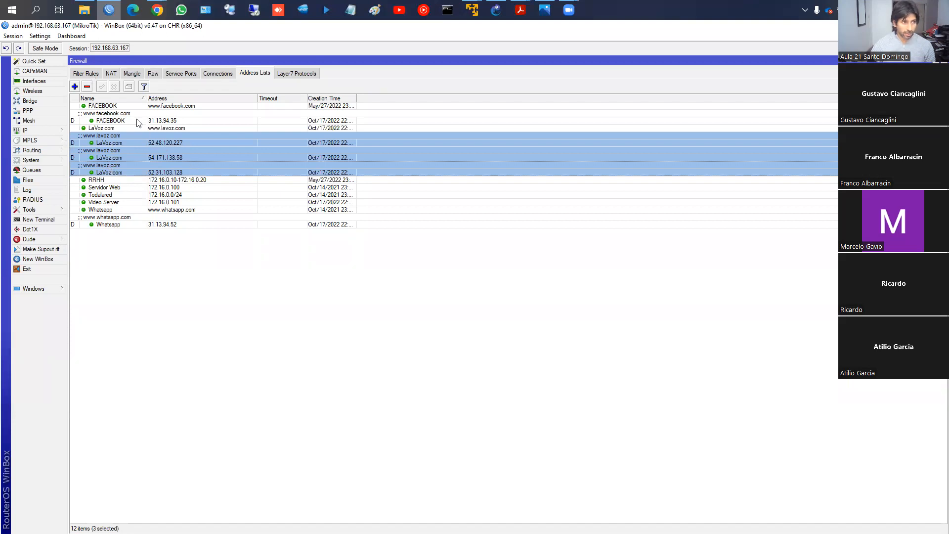
- Start a new forward-chain filter rule with LaVoz.com as its destination address list
{"action": "left_click", "coordinate": [87, 75]}
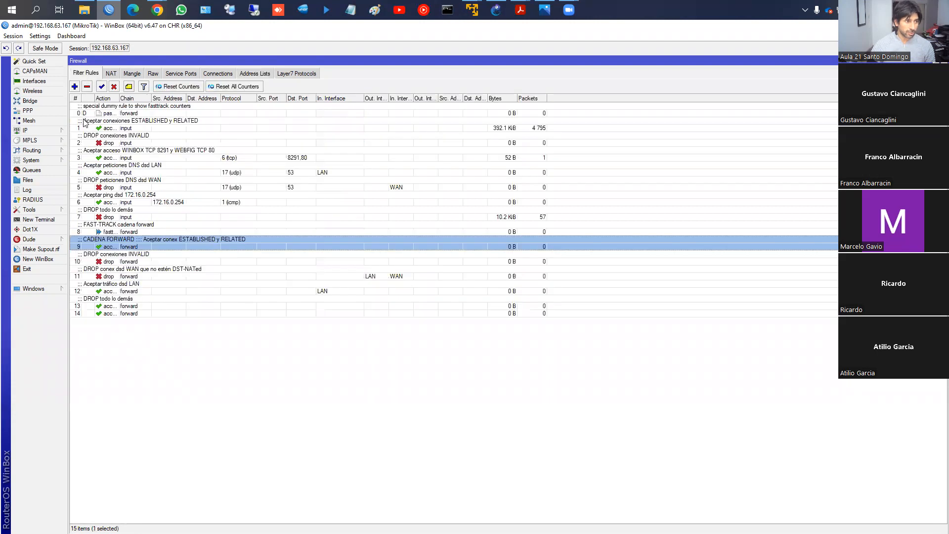
{"action": "left_click", "coordinate": [75, 87]}
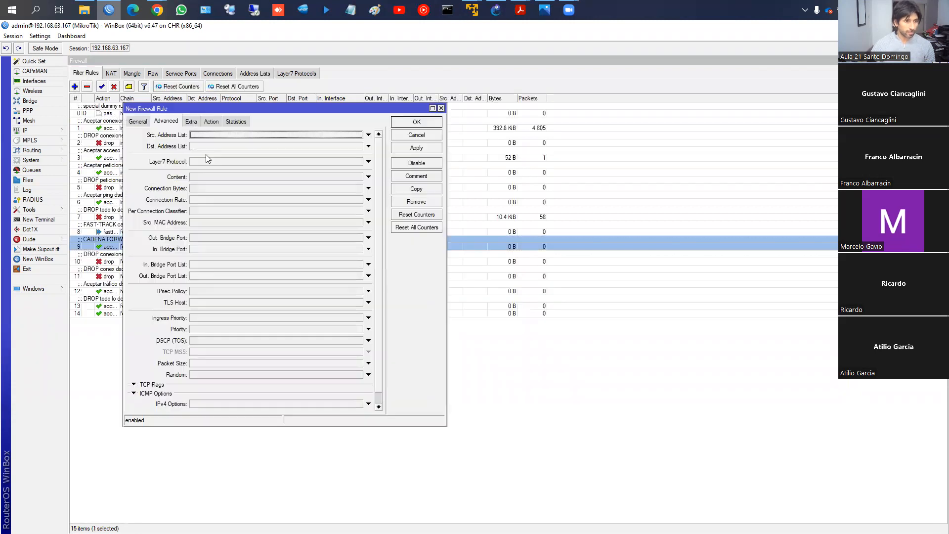
{"action": "left_click", "coordinate": [137, 122]}
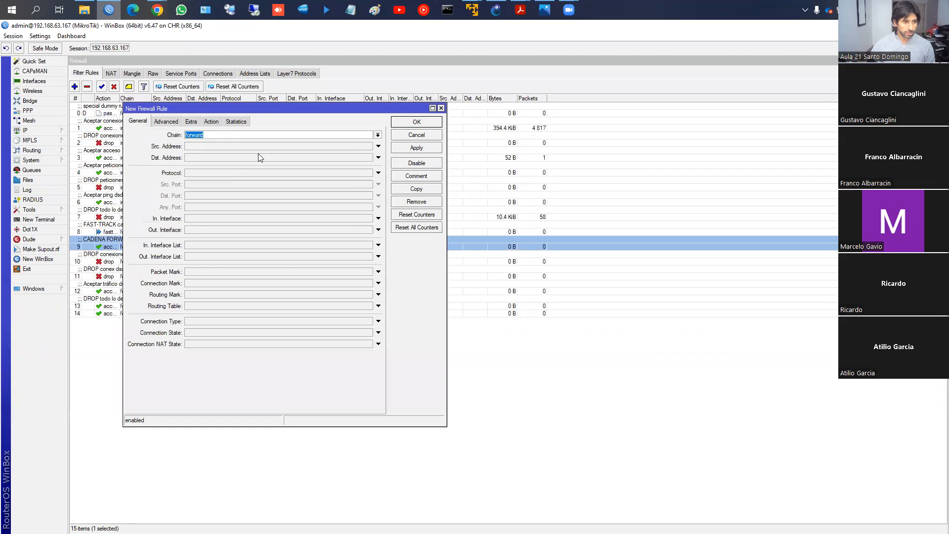
{"action": "left_click", "coordinate": [166, 122]}
{"action": "left_click", "coordinate": [368, 146]}
{"action": "left_click", "coordinate": [359, 146]}
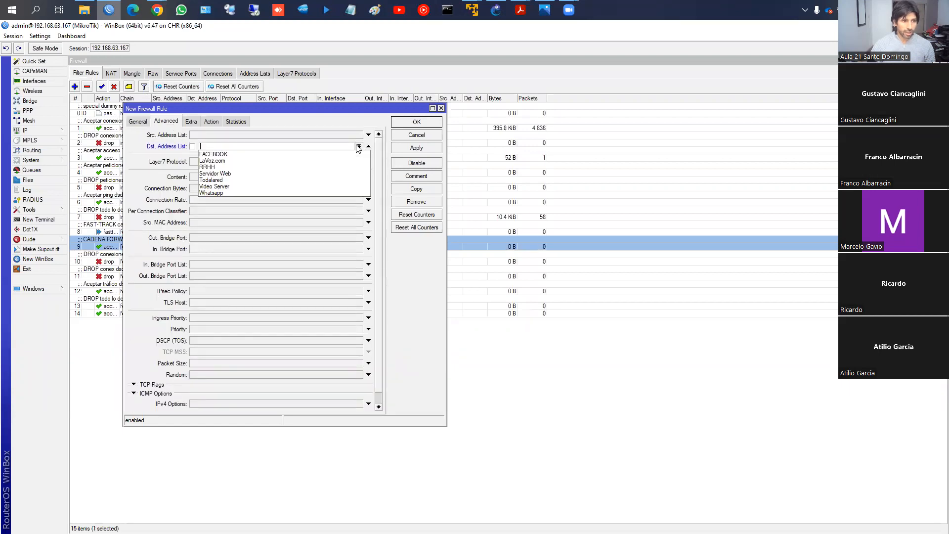
{"action": "left_click", "coordinate": [310, 157]}
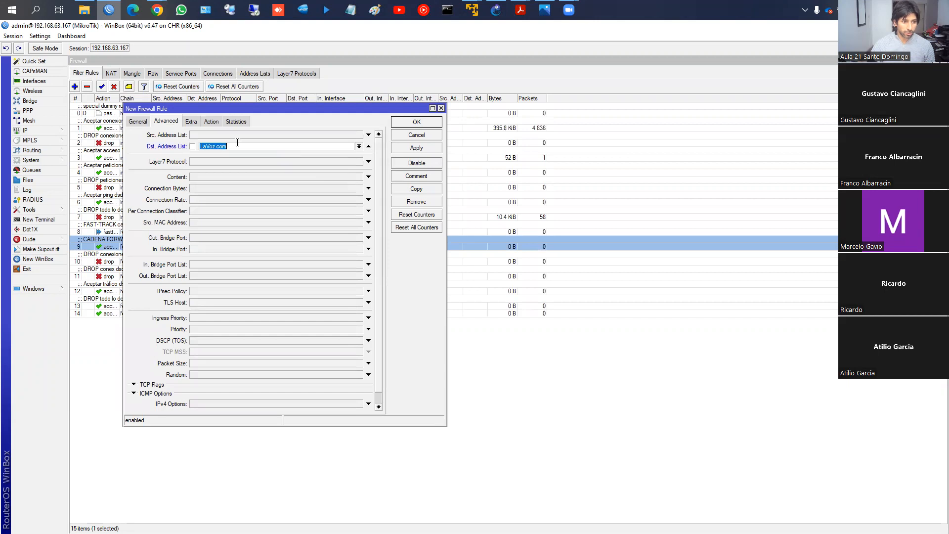
- Set the LaVoz.com rule's action to drop and save it to the filter rules
{"action": "left_click", "coordinate": [212, 121]}
{"action": "left_click", "coordinate": [211, 135]}
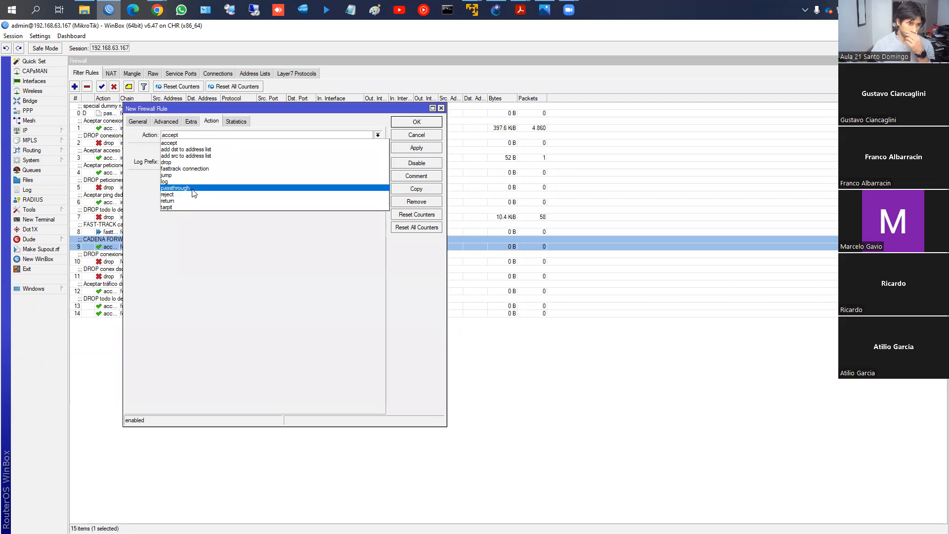
{"action": "left_click", "coordinate": [195, 163]}
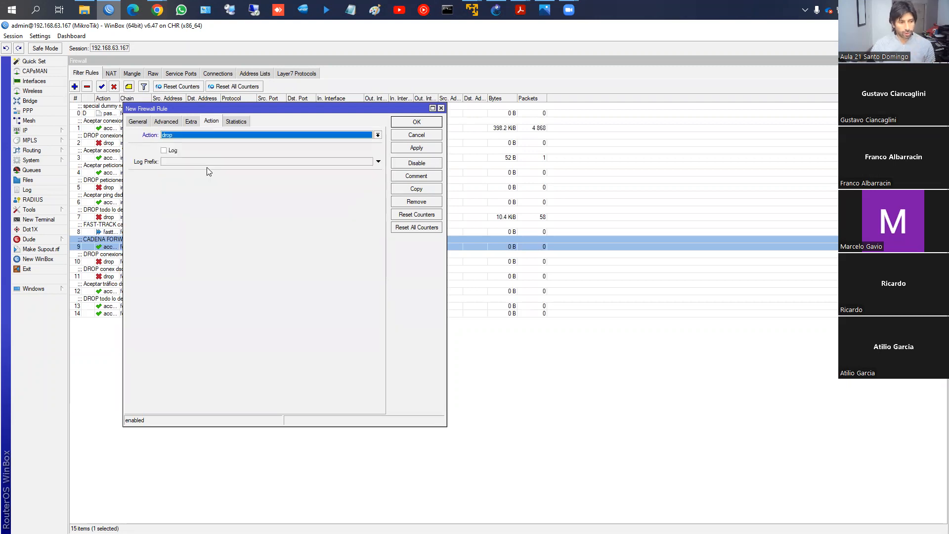
{"action": "left_click", "coordinate": [417, 148]}
{"action": "left_click", "coordinate": [416, 121]}
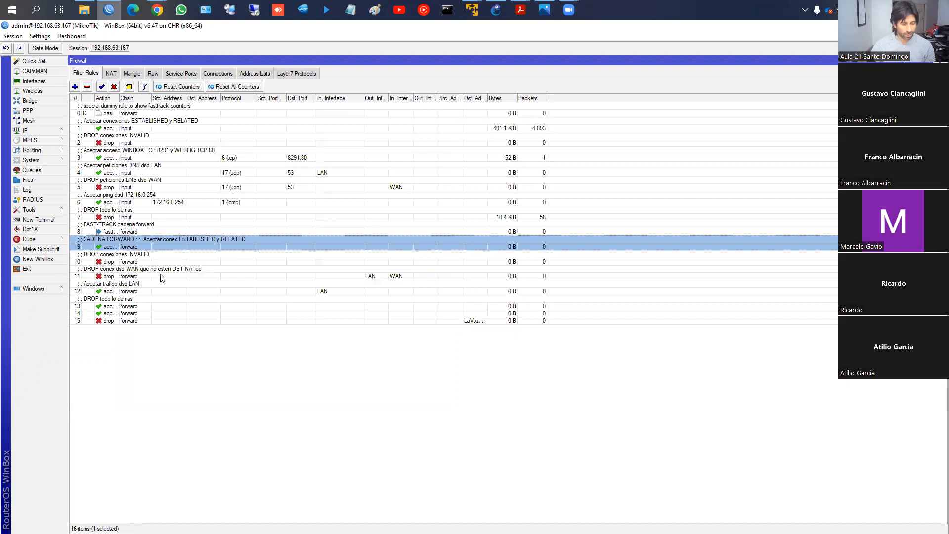
{"action": "left_click", "coordinate": [122, 321]}
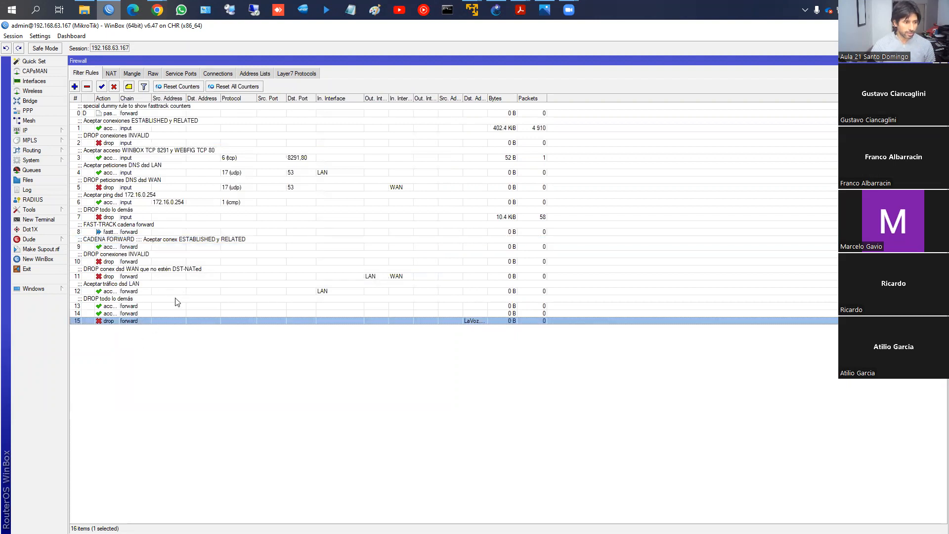
- Start another forward-chain filter rule with destination address list Video Server and incoming interface ether1_WAN
{"action": "left_click", "coordinate": [75, 87]}
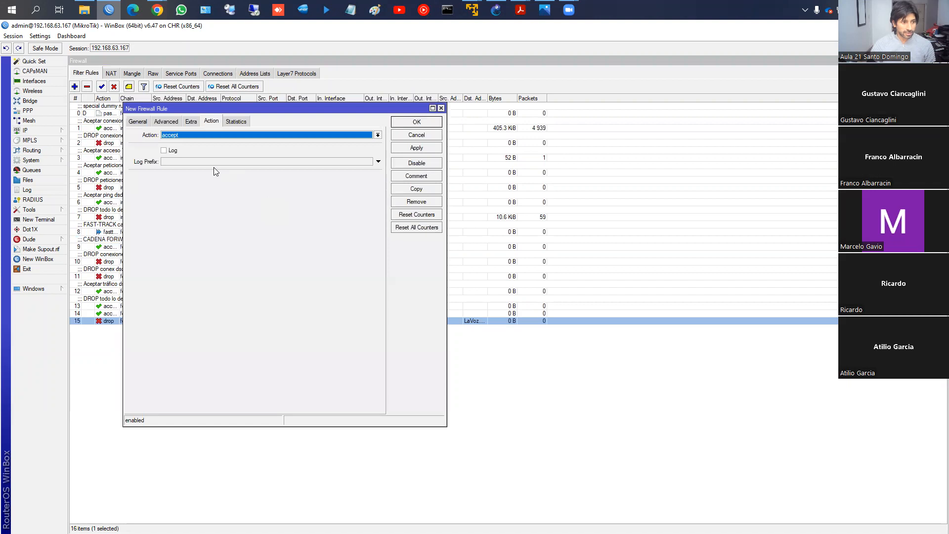
{"action": "left_click", "coordinate": [143, 123]}
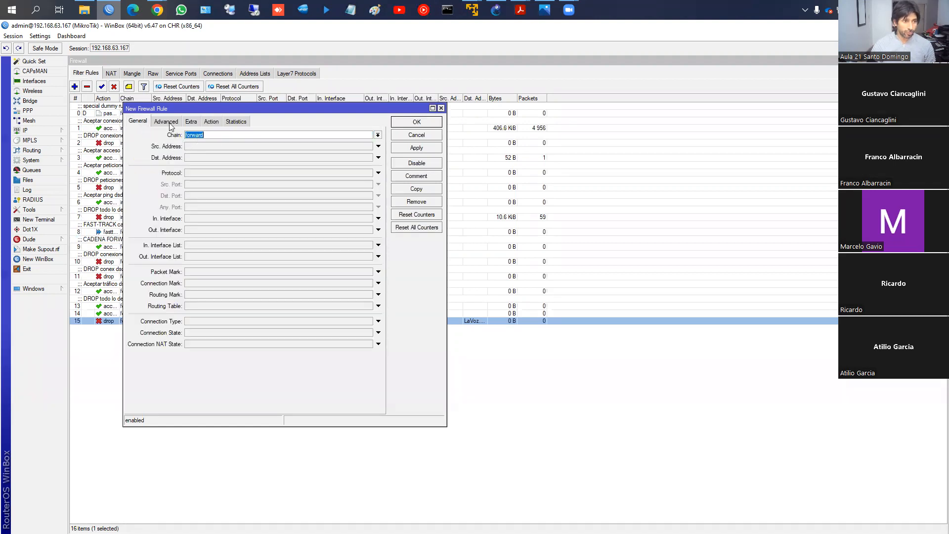
{"action": "left_click", "coordinate": [169, 123]}
{"action": "left_click", "coordinate": [368, 147]}
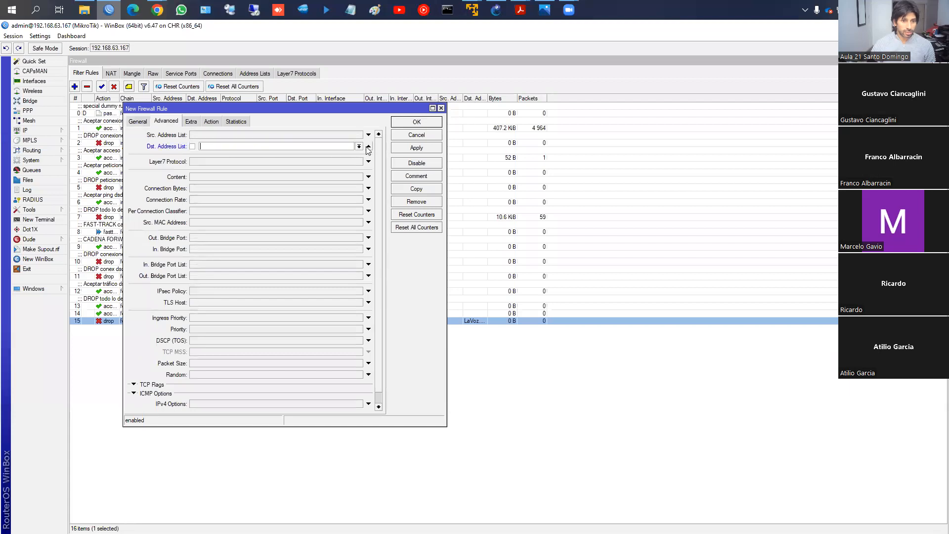
{"action": "left_click", "coordinate": [359, 146]}
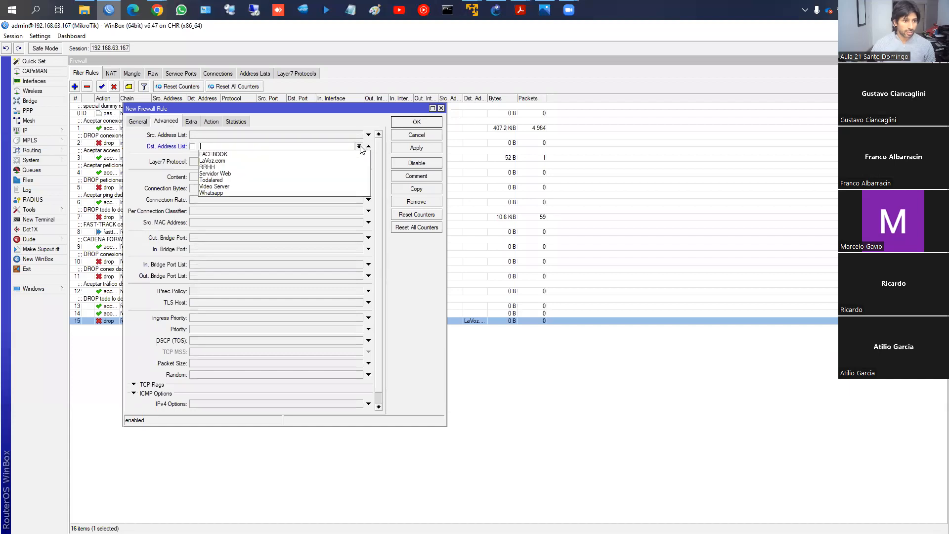
{"action": "left_click", "coordinate": [312, 187]}
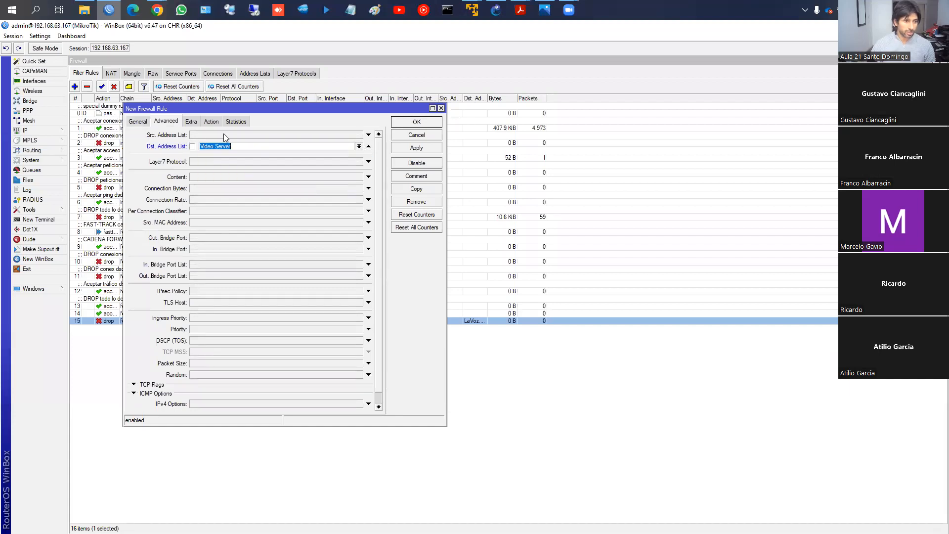
{"action": "left_click", "coordinate": [136, 122]}
{"action": "scroll", "coordinate": [238, 220], "scroll_direction": "down", "scroll_amount": 1}
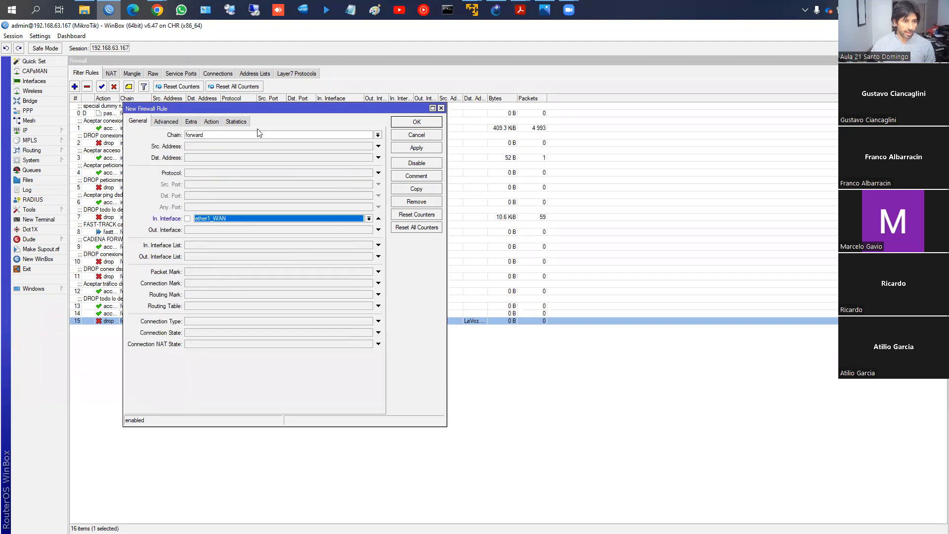
- Set the Video Server rule's action to drop, comment it "Drop acceso video server dsd WAN" and save it
{"action": "left_click", "coordinate": [213, 122]}
{"action": "left_click", "coordinate": [213, 136]}
{"action": "left_click", "coordinate": [203, 162]}
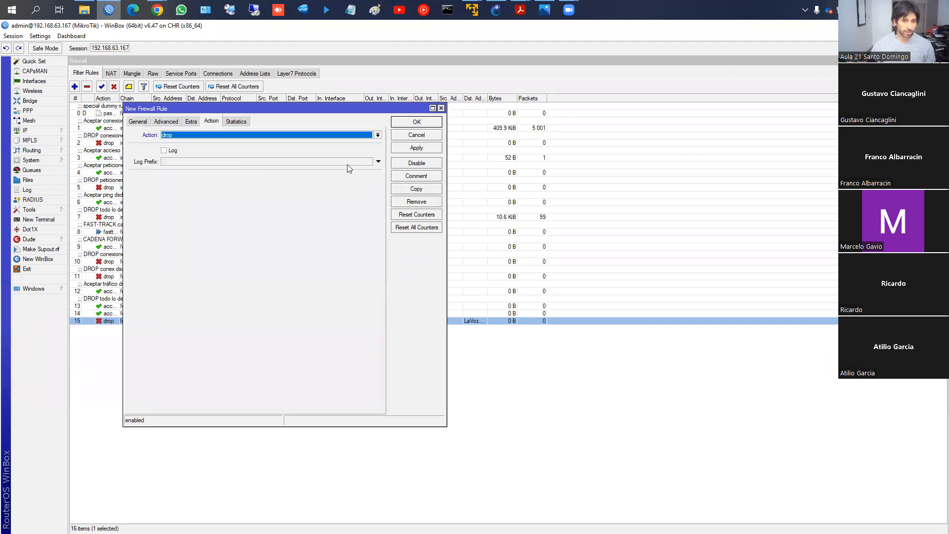
{"action": "left_click", "coordinate": [424, 177]}
{"action": "type", "text": "Drop acceso video server dsd WAN"}
{"action": "key", "text": "Return"}
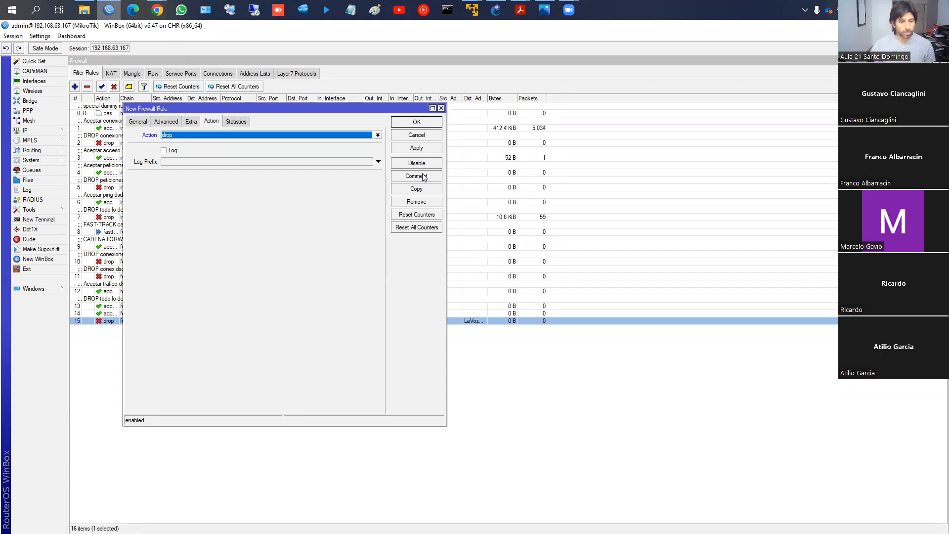
{"action": "left_click", "coordinate": [410, 124]}
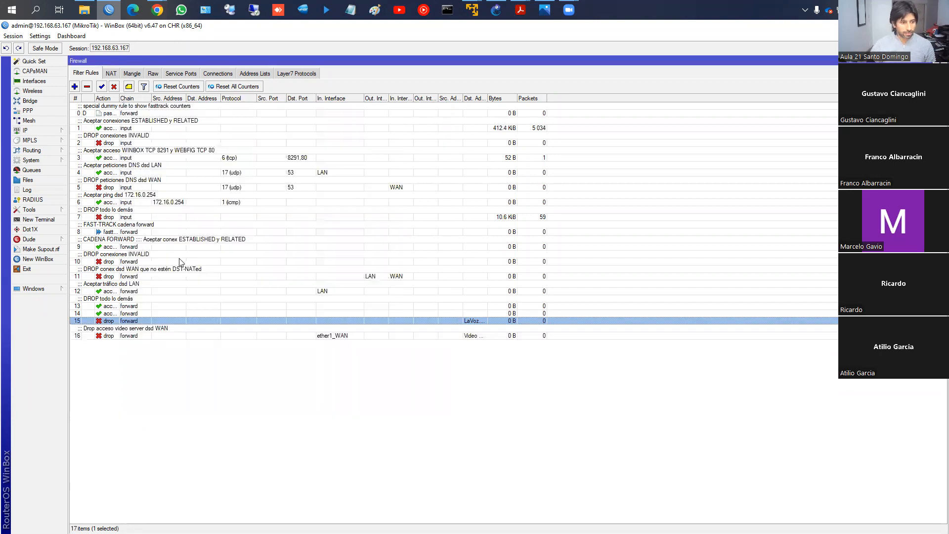
- Compare the Video Server drop rule with the DST-NAT video server rule and the forward rule accepting LAN traffic
{"action": "left_click", "coordinate": [136, 336]}
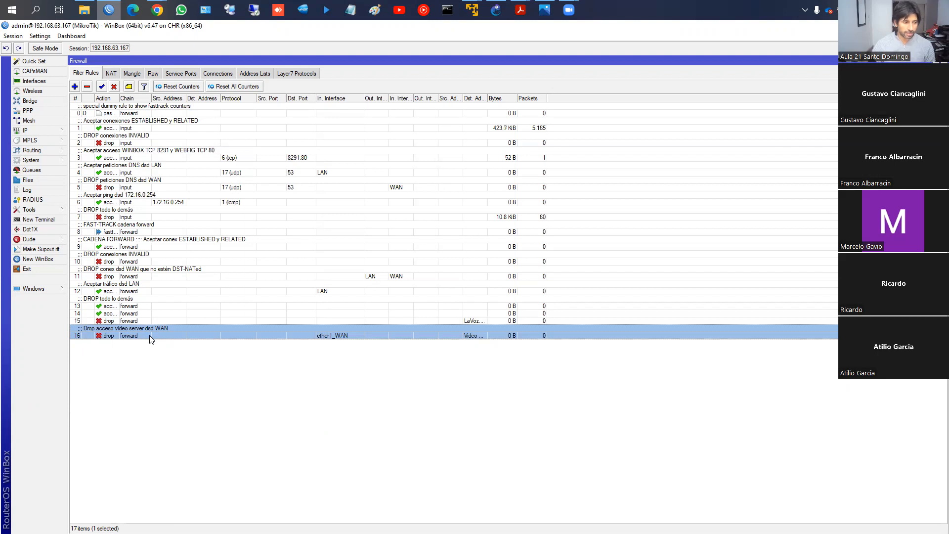
{"action": "left_click", "coordinate": [111, 74]}
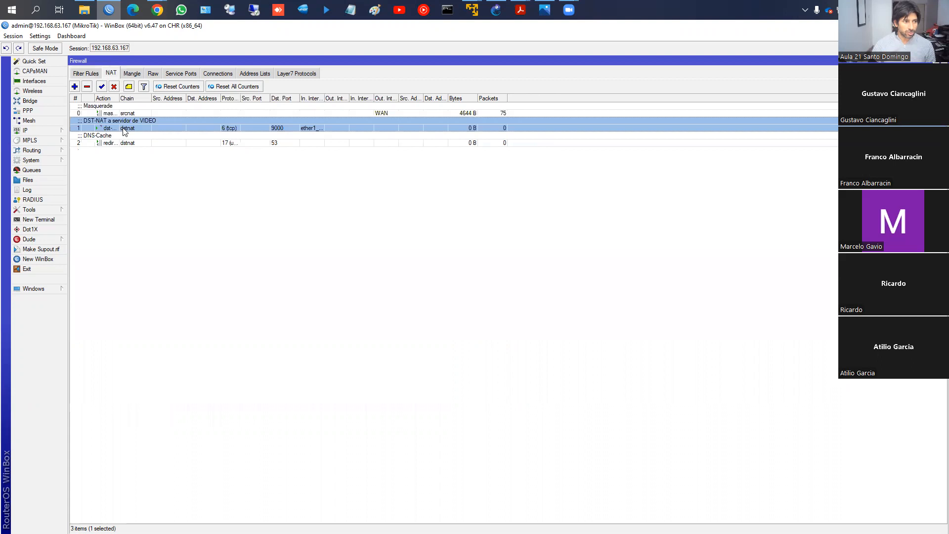
{"action": "left_click", "coordinate": [93, 73]}
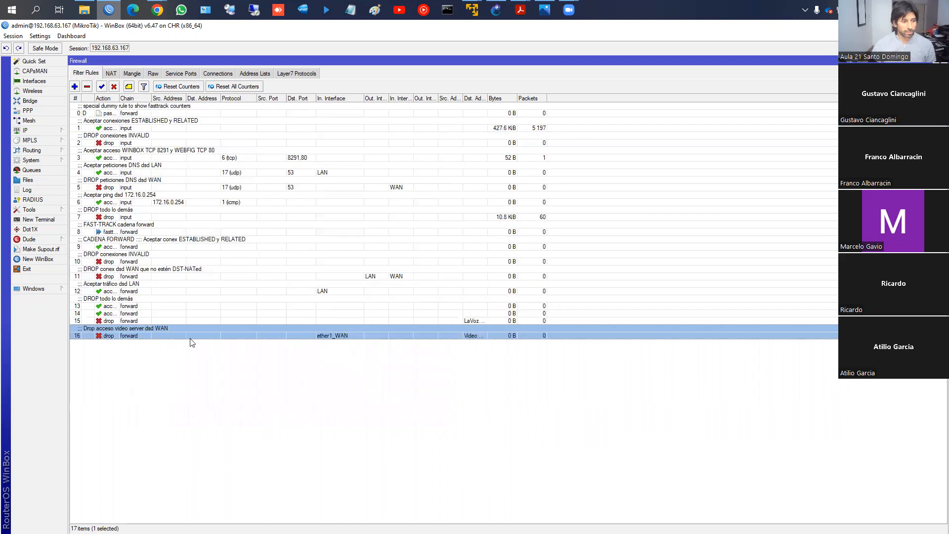
{"action": "left_click", "coordinate": [136, 322]}
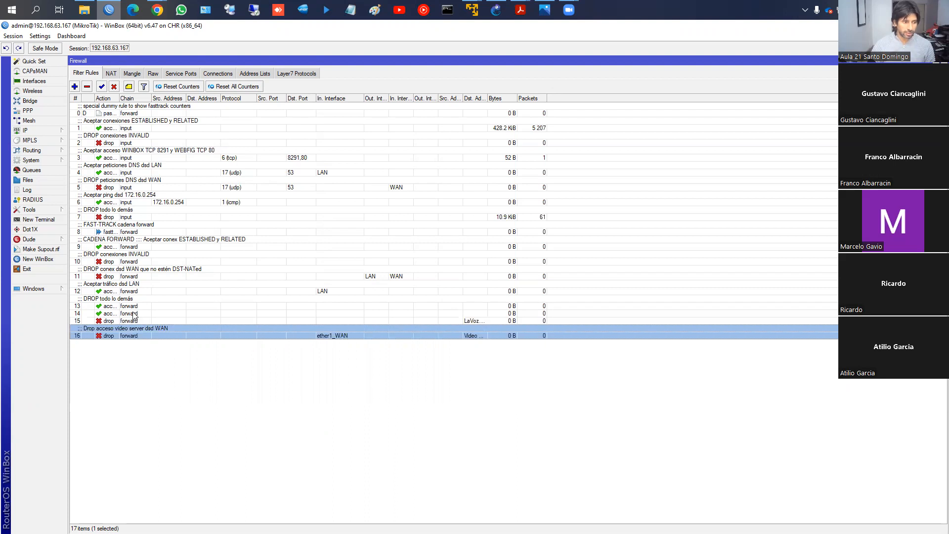
{"action": "left_click", "coordinate": [117, 293]}
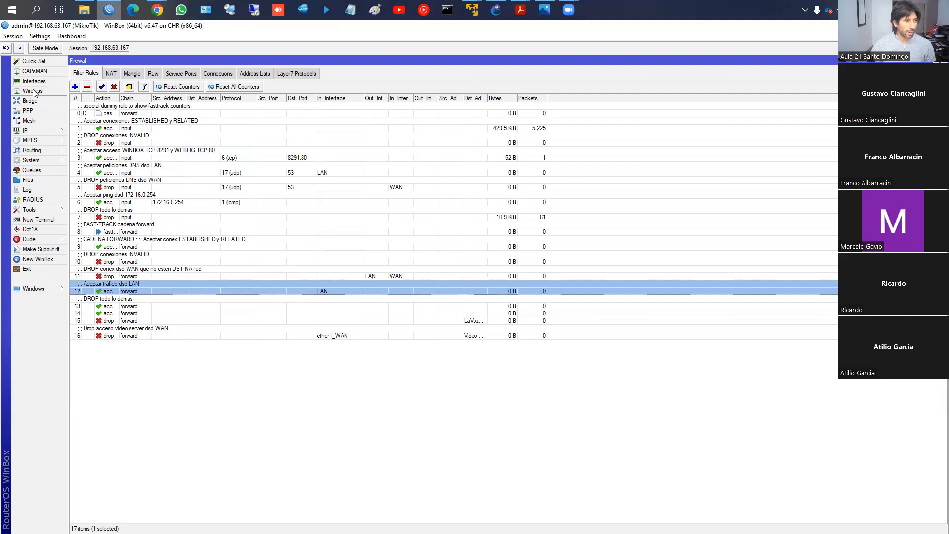
- Review the WAN interface list members and the router's interfaces, including the LAN bridge
{"action": "left_click", "coordinate": [33, 81]}
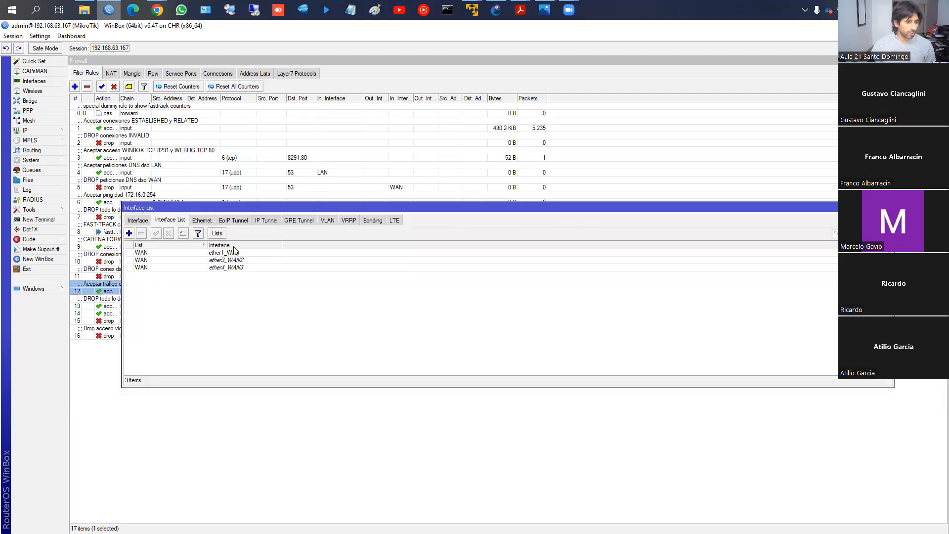
{"action": "left_click", "coordinate": [143, 221]}
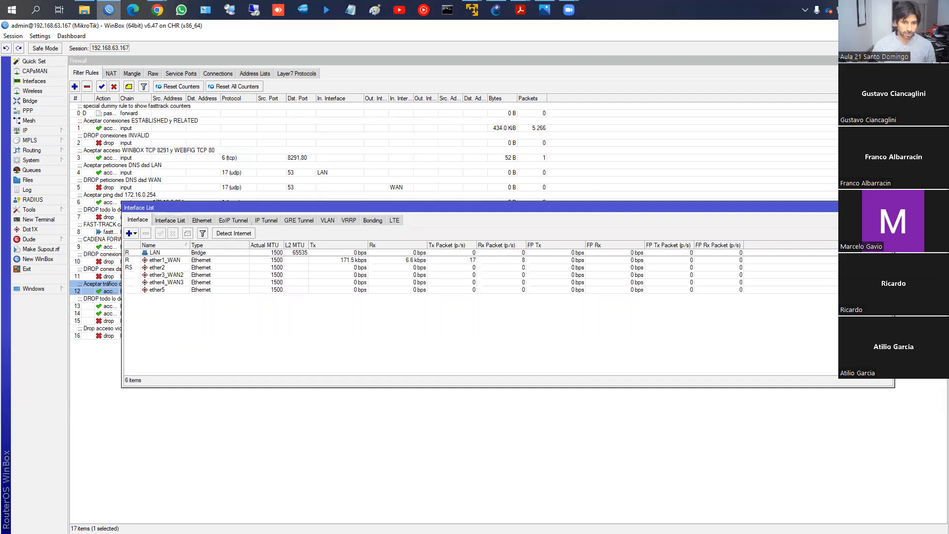
{"action": "left_click", "coordinate": [890, 208]}
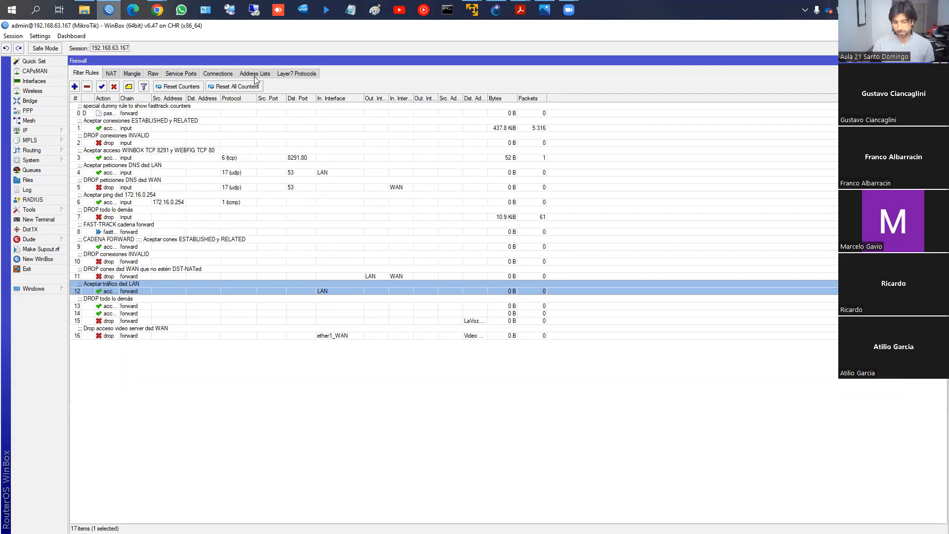
- Review the dynamic FACEBOOK and LaVoz.com entries in the firewall address lists, and return to the filter rules
{"action": "left_click", "coordinate": [255, 74]}
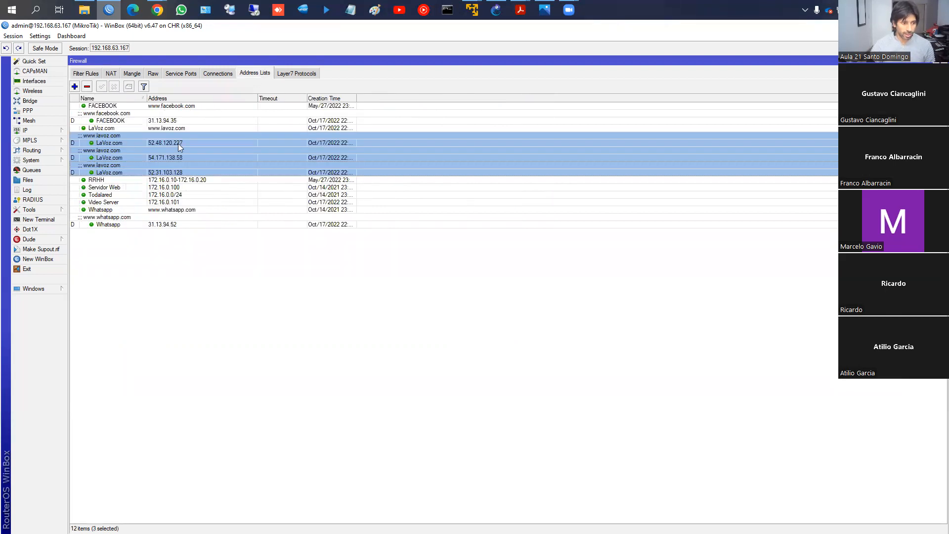
{"action": "left_click", "coordinate": [119, 122]}
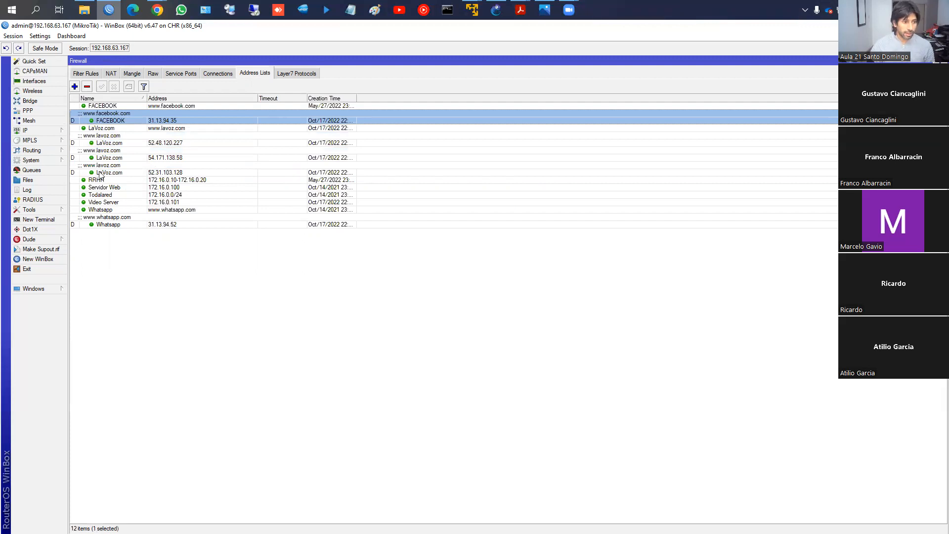
{"action": "left_click", "coordinate": [86, 73]}
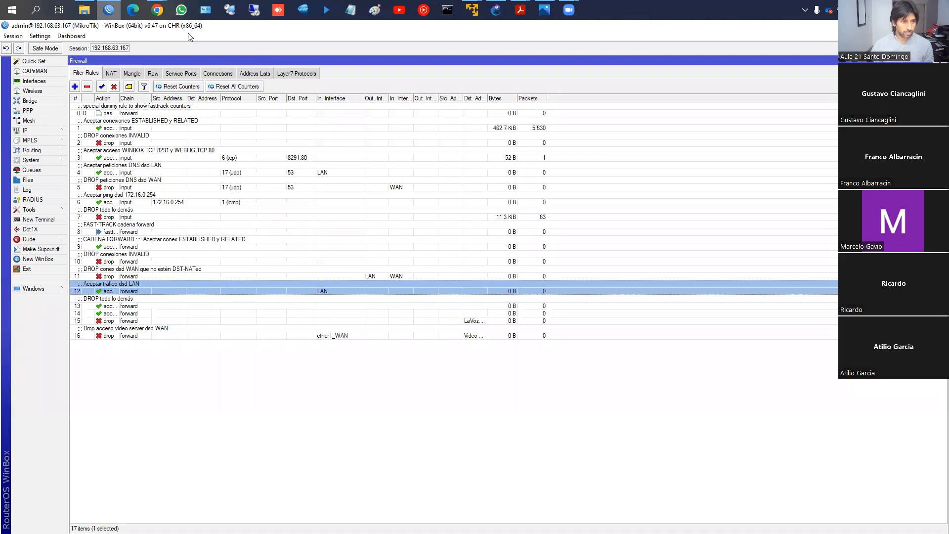
- Switch to the Address List course page in Chrome and read the chapter "Address List en Winbox"
{"action": "left_click", "coordinate": [163, 10]}
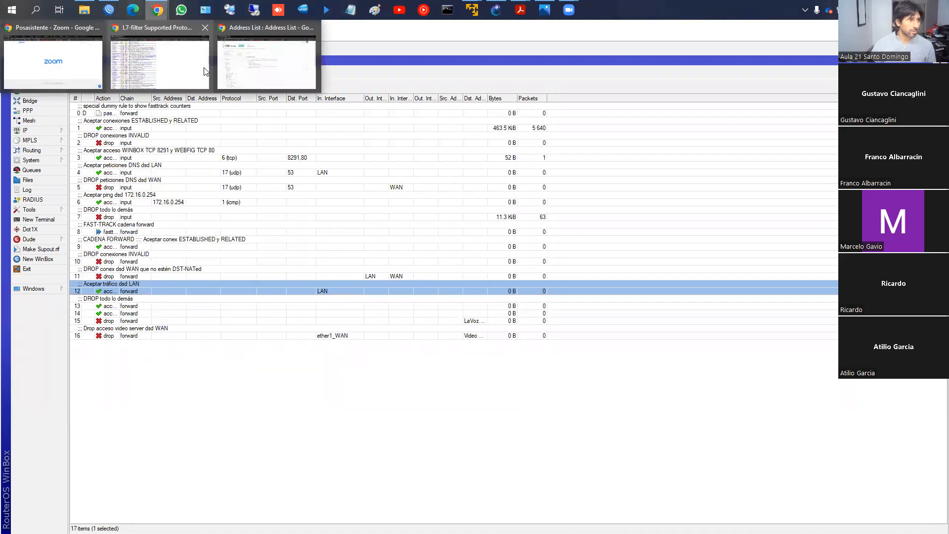
{"action": "left_click", "coordinate": [292, 84]}
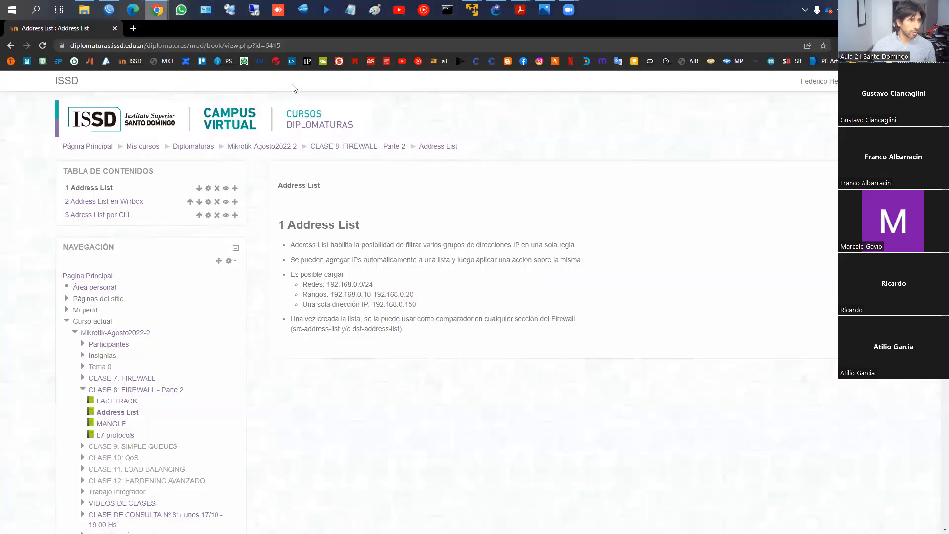
{"action": "left_click", "coordinate": [835, 346]}
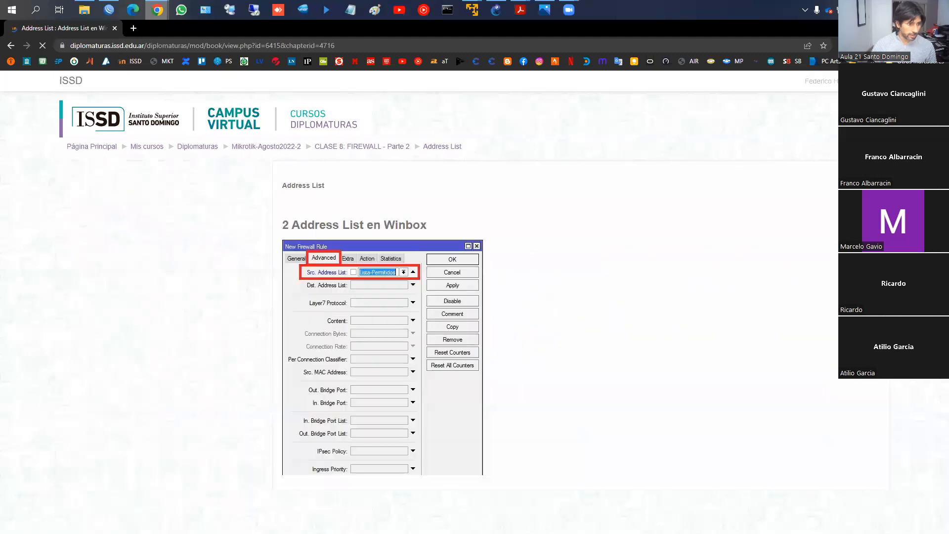
{"action": "scroll", "coordinate": [727, 347], "scroll_direction": "down", "scroll_amount": 4}
{"action": "scroll", "coordinate": [715, 336], "scroll_direction": "up", "scroll_amount": 3}
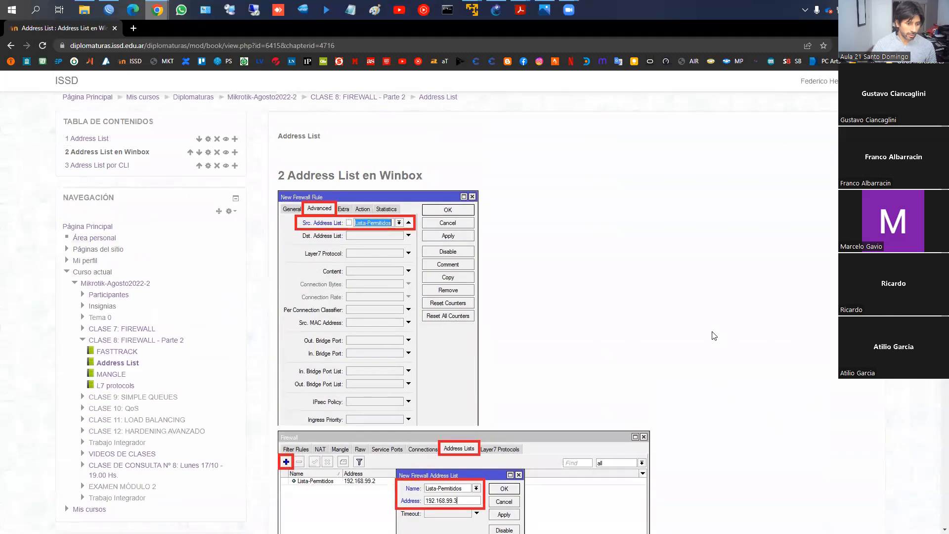
{"action": "scroll", "coordinate": [494, 257], "scroll_direction": "down", "scroll_amount": 1}
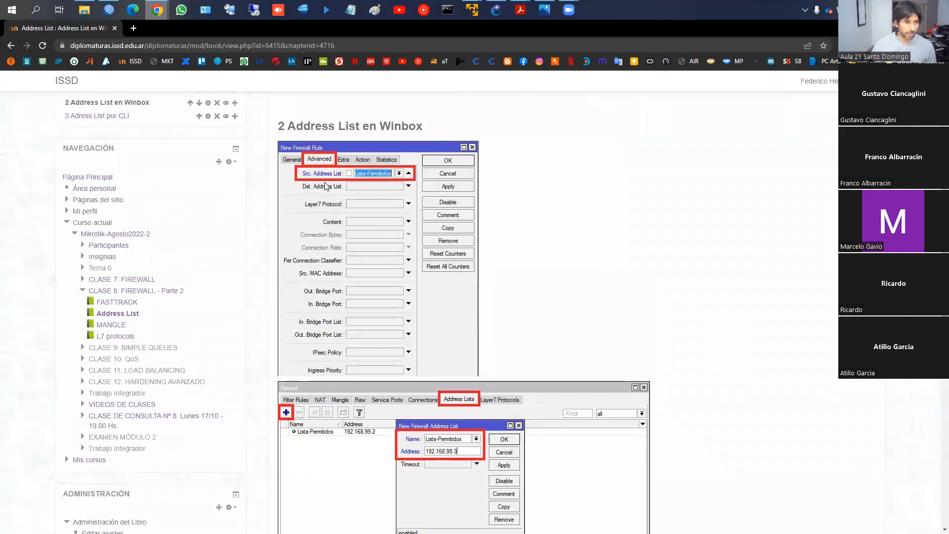
{"action": "key", "text": "alt+Left"}
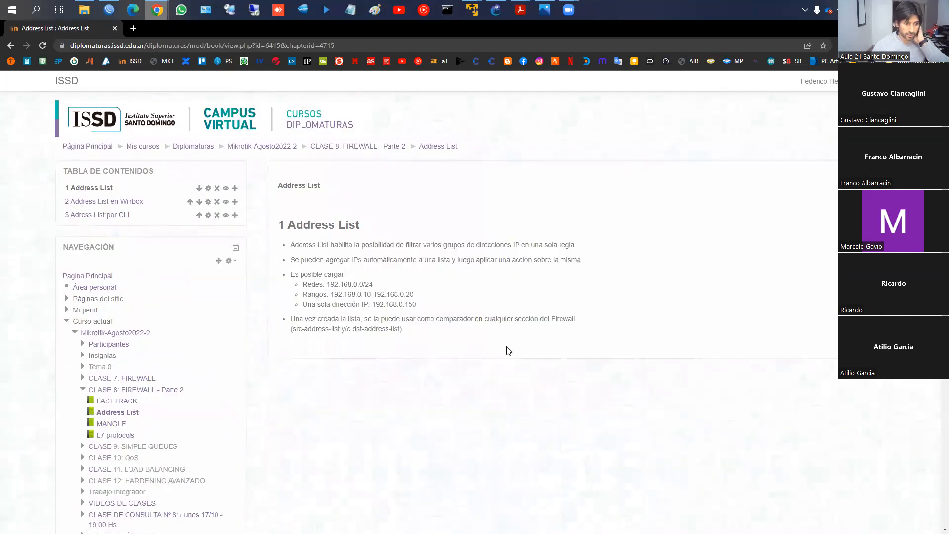
{"action": "key", "text": "alt+Right"}
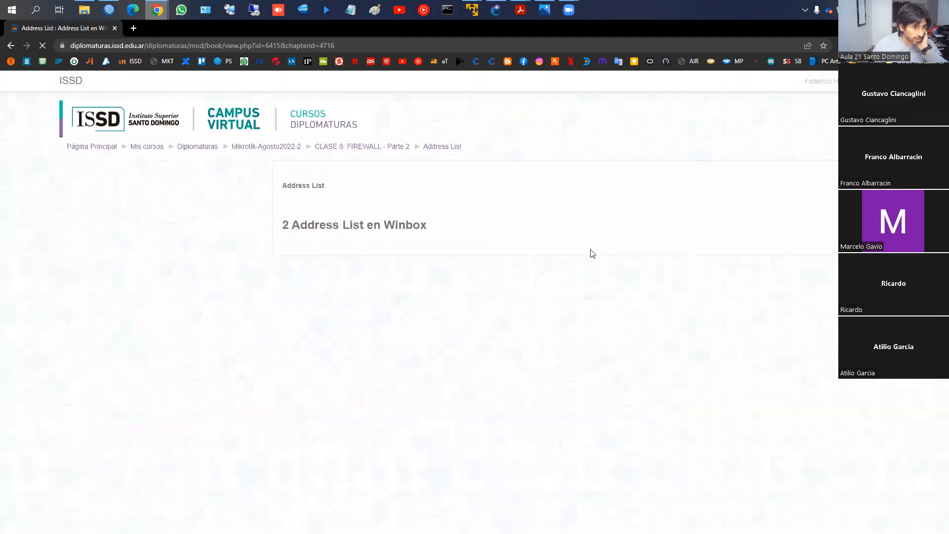
{"action": "scroll", "coordinate": [464, 235], "scroll_direction": "down", "scroll_amount": 2}
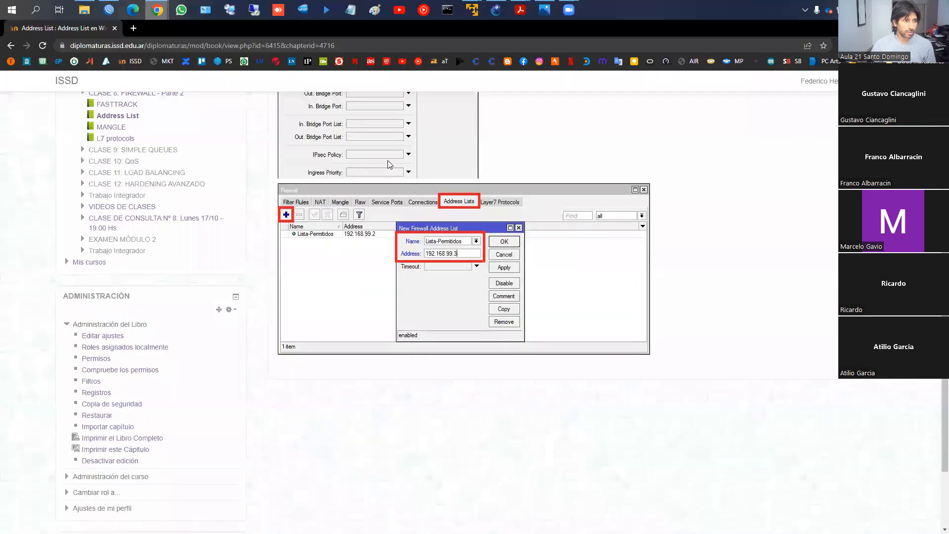
{"action": "scroll", "coordinate": [728, 205], "scroll_direction": "up", "scroll_amount": 4}
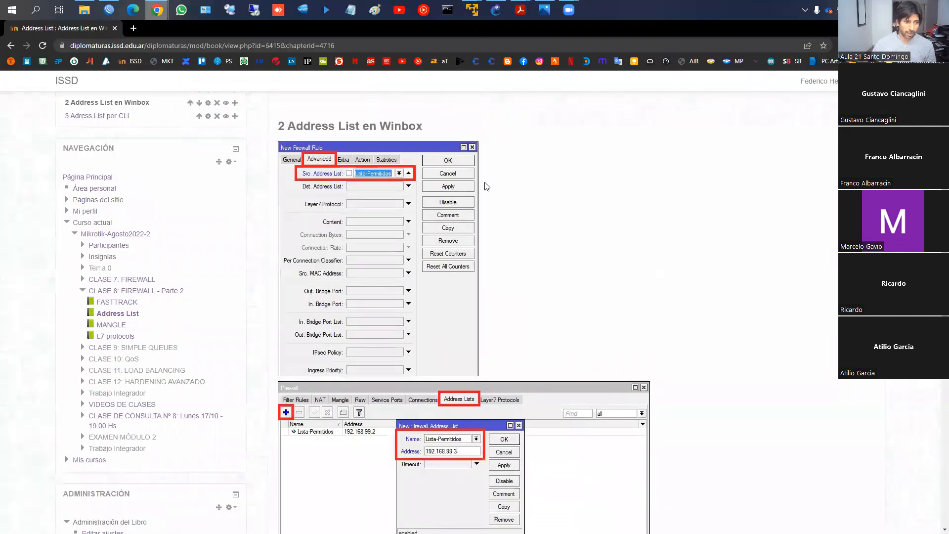
{"action": "scroll", "coordinate": [752, 410], "scroll_direction": "down", "scroll_amount": 2}
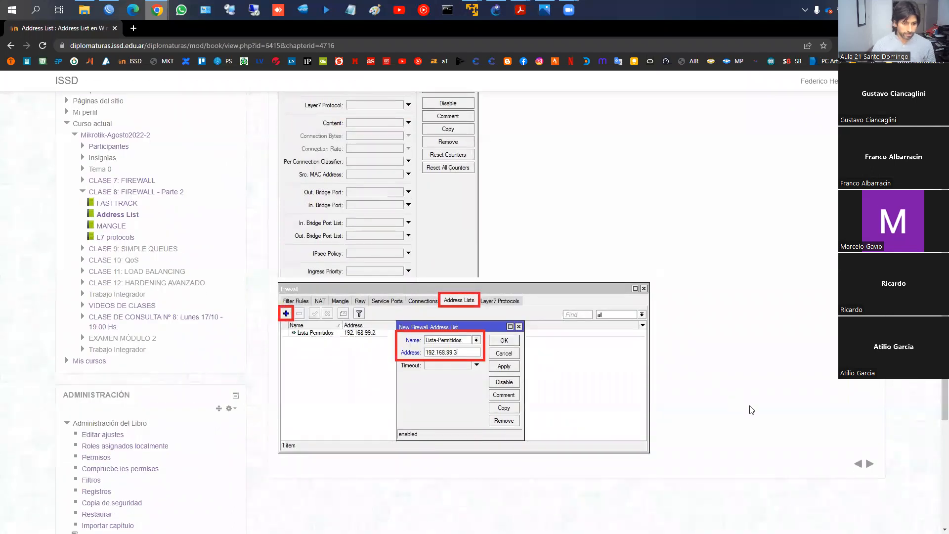
- Go to the chapter "Adress List por CLI" and mark its three forward-chain commands and the address 192.168.99.3 on screen
{"action": "left_click", "coordinate": [870, 463]}
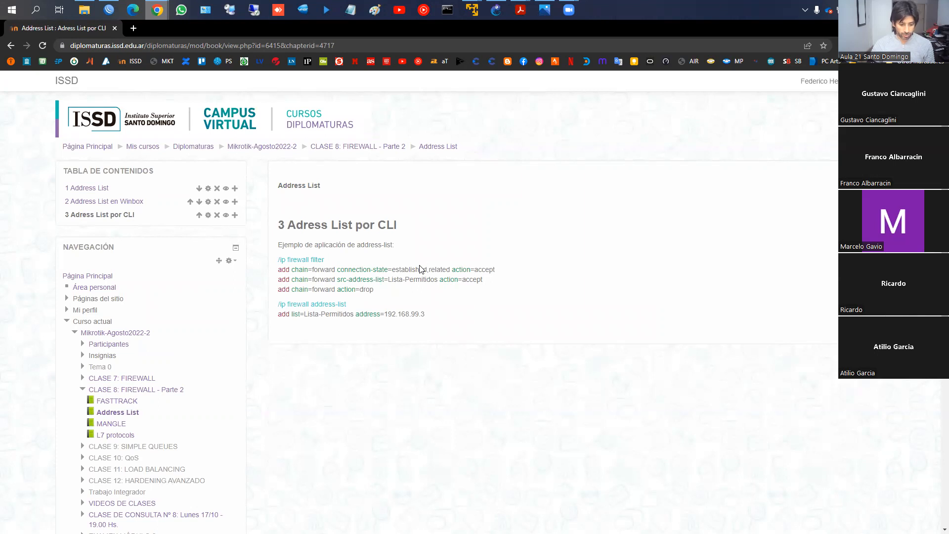
{"action": "key", "text": "ctrl+1"}
{"action": "left_click", "coordinate": [335, 275]}
{"action": "mouse_move", "coordinate": [218, 258]}
{"action": "left_mouse_down"}
{"action": "mouse_move", "coordinate": [354, 272]}
{"action": "mouse_move", "coordinate": [667, 272]}
{"action": "left_mouse_up"}
{"action": "mouse_move", "coordinate": [341, 264]}
{"action": "left_mouse_down"}
{"action": "mouse_move", "coordinate": [280, 258]}
{"action": "mouse_move", "coordinate": [326, 262]}
{"action": "left_mouse_up"}
{"action": "mouse_move", "coordinate": [217, 275]}
{"action": "left_mouse_down"}
{"action": "mouse_move", "coordinate": [313, 295]}
{"action": "mouse_move", "coordinate": [642, 295]}
{"action": "left_mouse_up"}
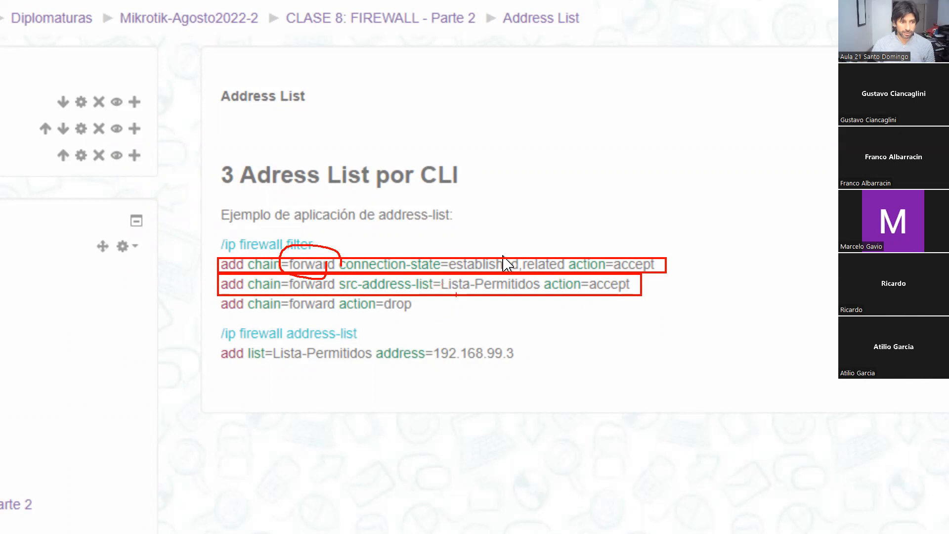
{"action": "mouse_move", "coordinate": [216, 294]}
{"action": "left_mouse_down"}
{"action": "mouse_move", "coordinate": [318, 313]}
{"action": "mouse_move", "coordinate": [424, 315]}
{"action": "left_mouse_up"}
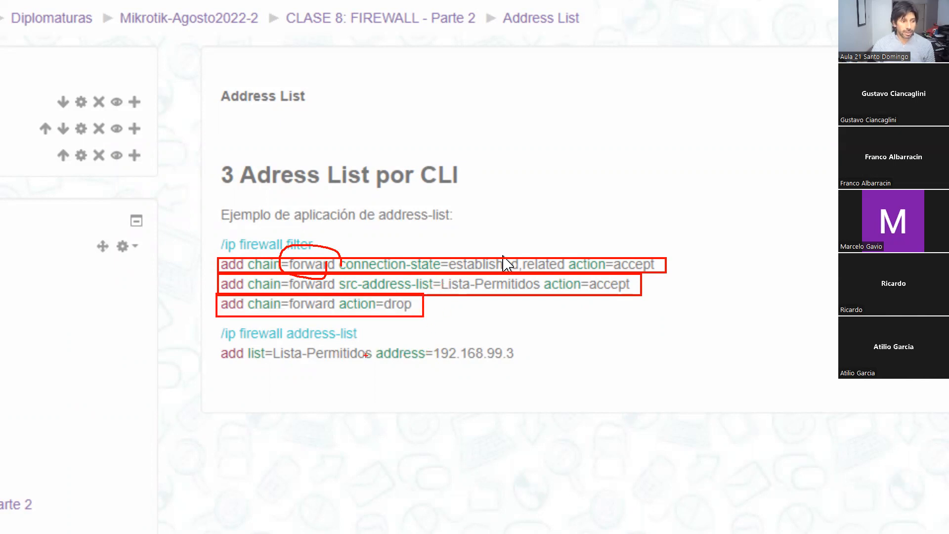
{"action": "mouse_move", "coordinate": [427, 347]}
{"action": "left_mouse_down"}
{"action": "mouse_move", "coordinate": [435, 360]}
{"action": "mouse_move", "coordinate": [523, 365]}
{"action": "left_mouse_up"}
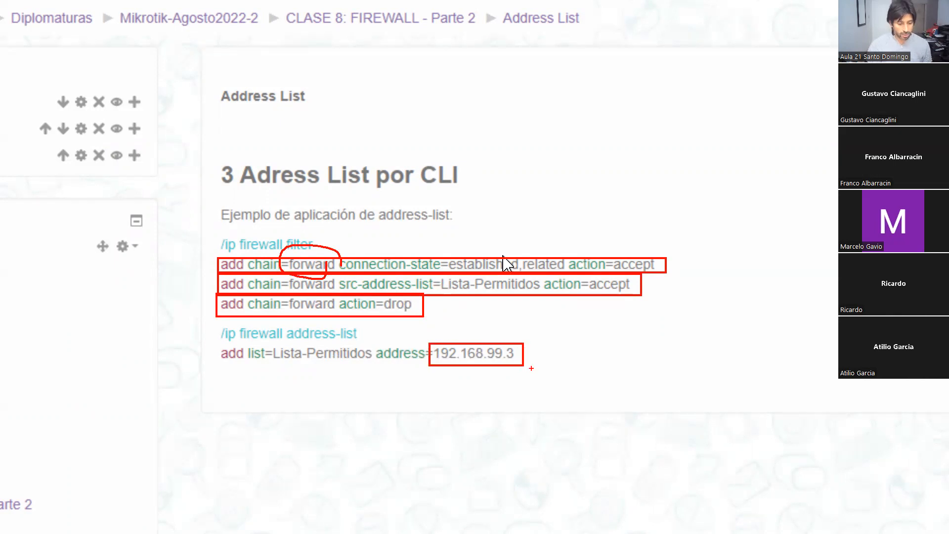
{"action": "key", "text": "Escape"}
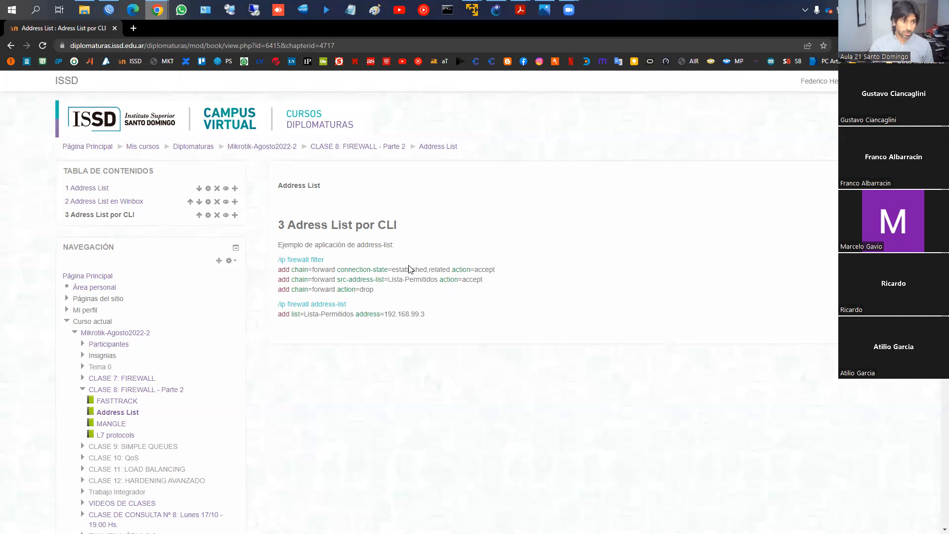
- Switch back to WinBox and examine the general, action and advanced settings of the WinBox and WebFig accept rule
{"action": "left_click", "coordinate": [109, 10]}
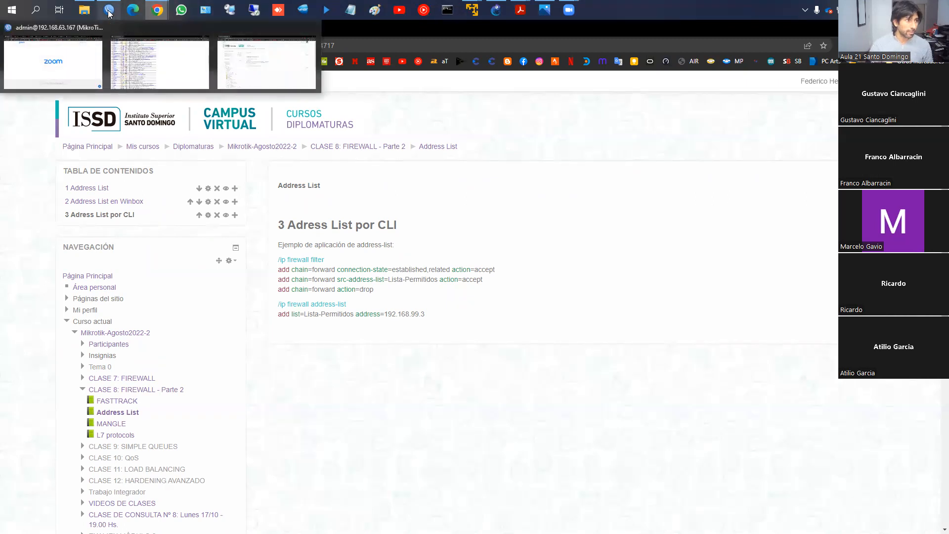
{"action": "left_click", "coordinate": [166, 60]}
{"action": "left_click", "coordinate": [289, 158]}
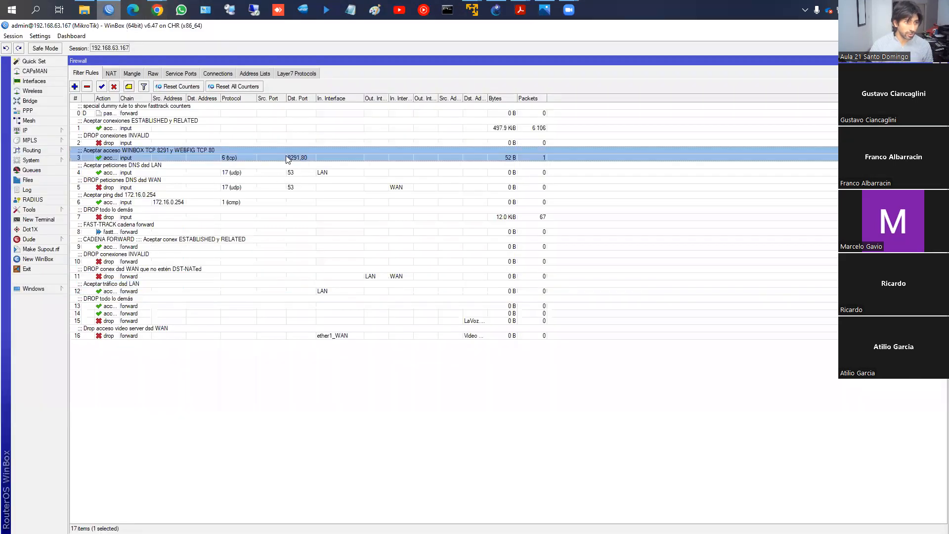
{"action": "double_click", "coordinate": [286, 157]}
{"action": "left_click", "coordinate": [139, 121]}
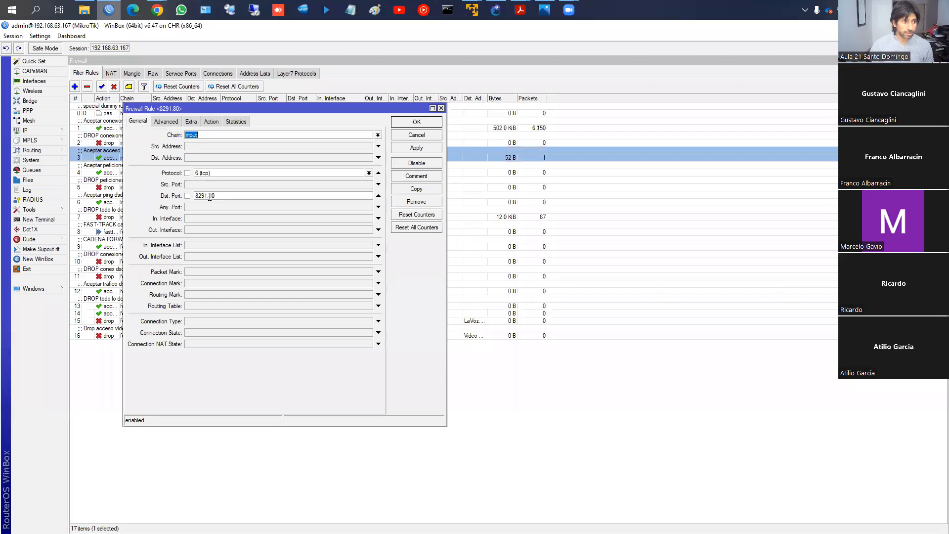
{"action": "left_click", "coordinate": [215, 120]}
{"action": "left_click", "coordinate": [141, 122]}
{"action": "left_click", "coordinate": [165, 123]}
- Try Todalared as the source address list of the WinBox and WebFig accept rule, and discard the edit
{"action": "left_click", "coordinate": [202, 136]}
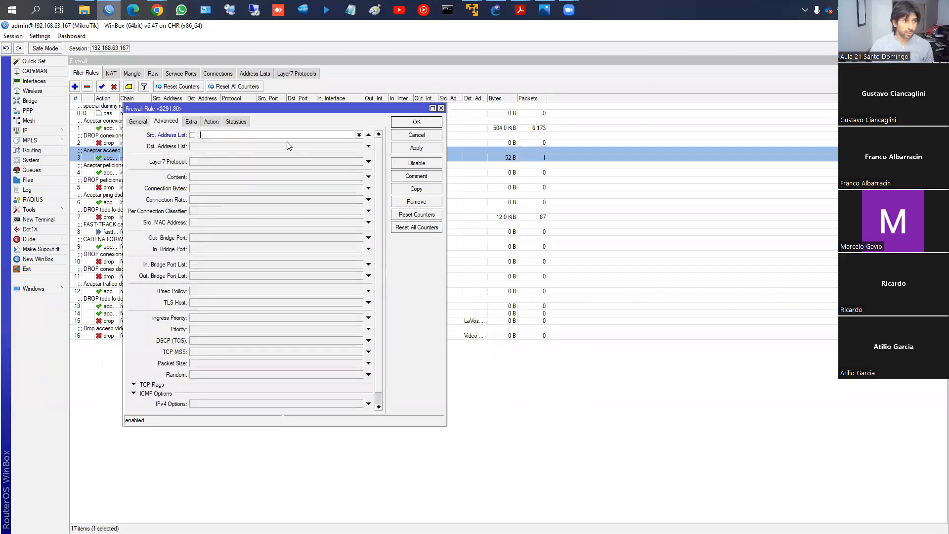
{"action": "left_click", "coordinate": [359, 135]}
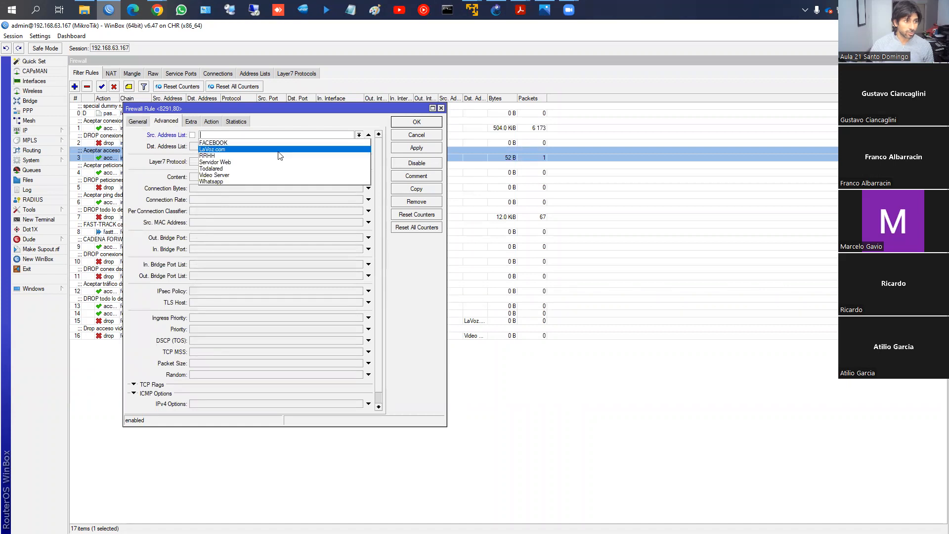
{"action": "left_click", "coordinate": [253, 169]}
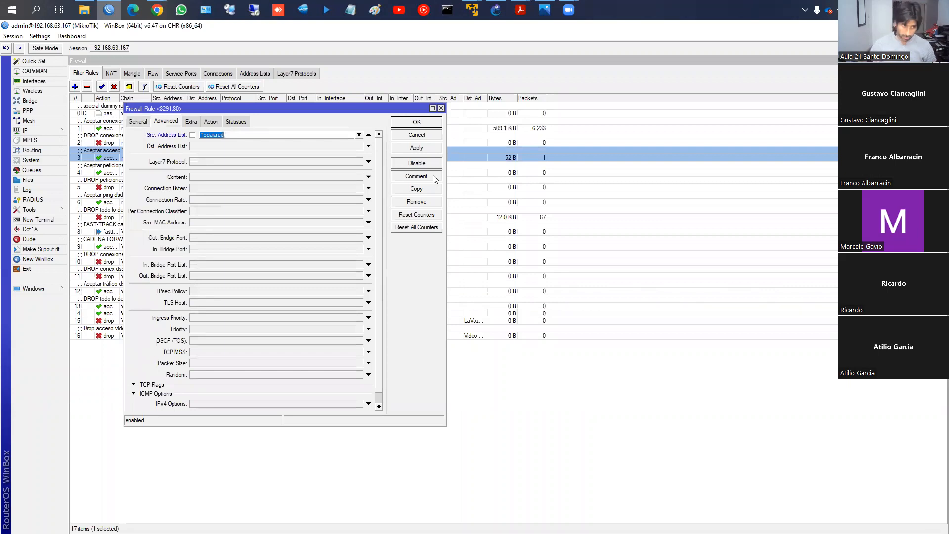
{"action": "left_click", "coordinate": [417, 135]}
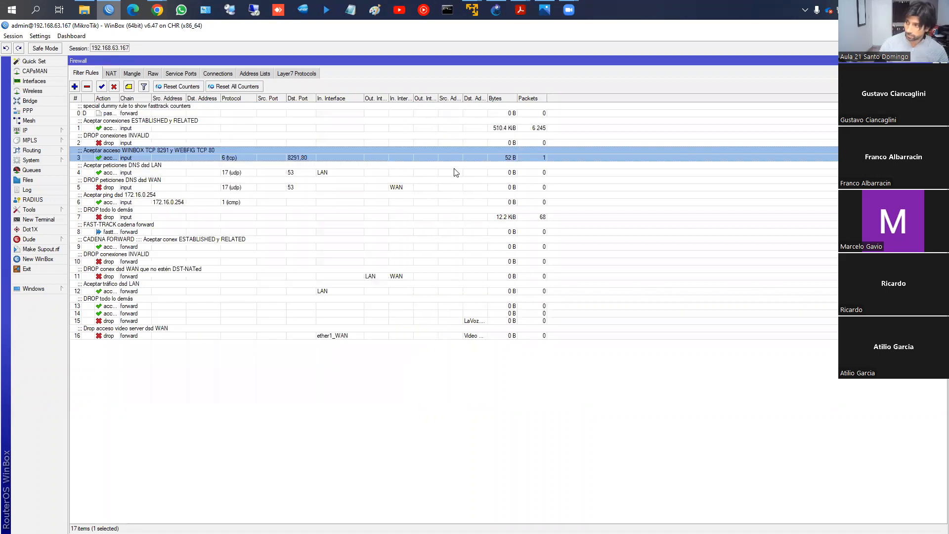
- Switch to the course site in Chrome and open the MANGLE book of "CLASE 8: FIREWALL - Parte 2"
{"action": "left_click", "coordinate": [238, 225]}
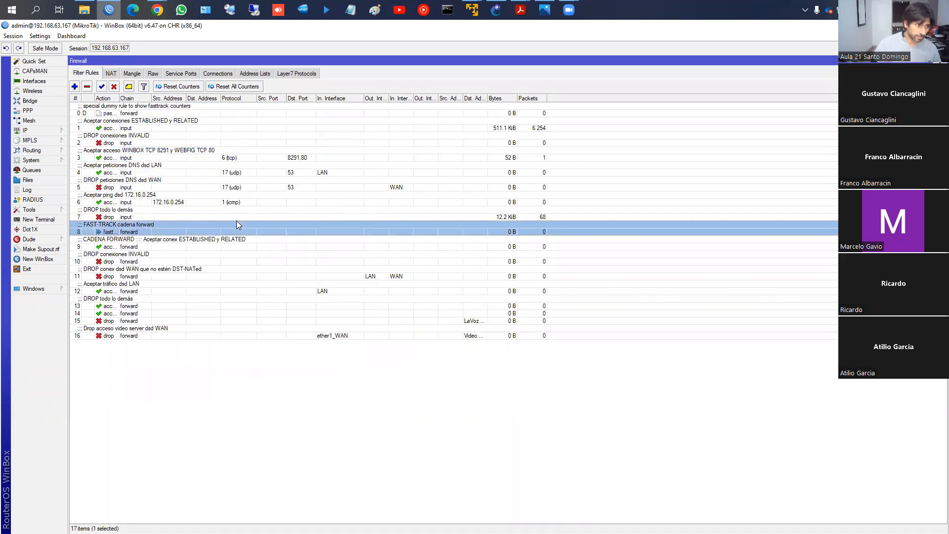
{"action": "mouse_move", "coordinate": [157, 10]}
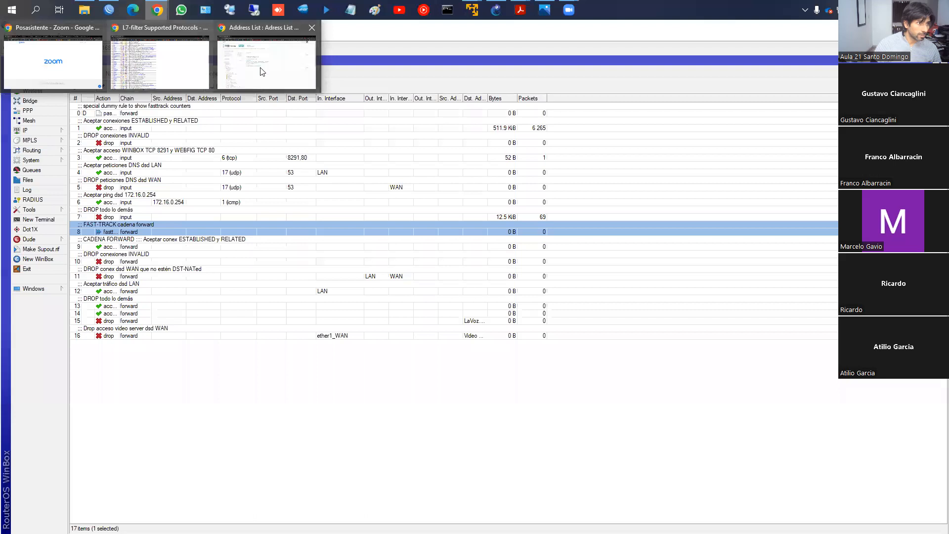
{"action": "left_click", "coordinate": [261, 69]}
{"action": "left_click", "coordinate": [358, 147]}
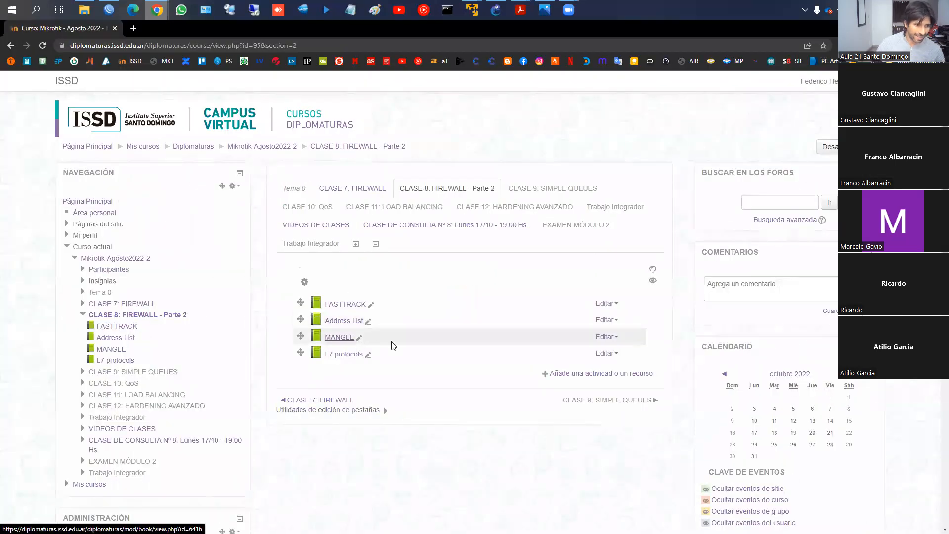
{"action": "left_click", "coordinate": [346, 338]}
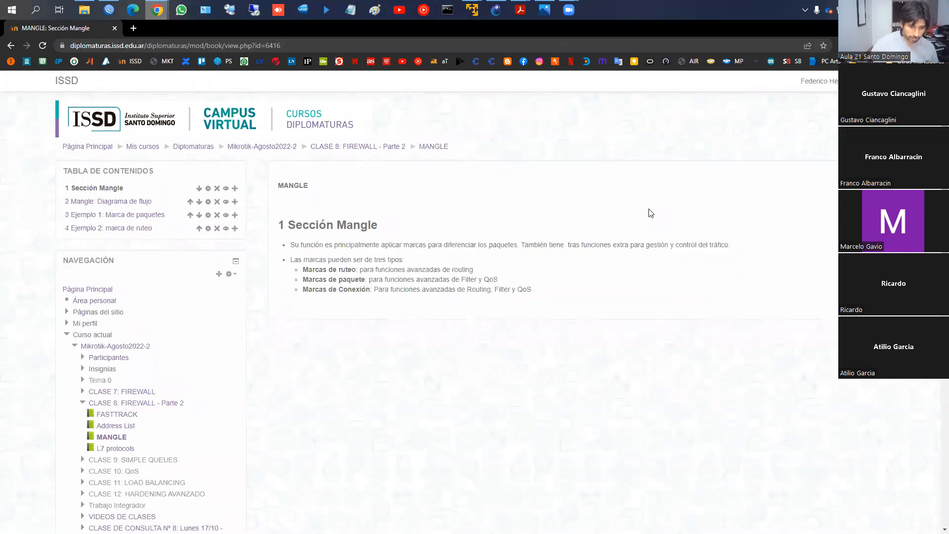
- Switch to WinBox, inspect the chain options of a new firewall mangle rule, and discard the rule
{"action": "left_click", "coordinate": [108, 9]}
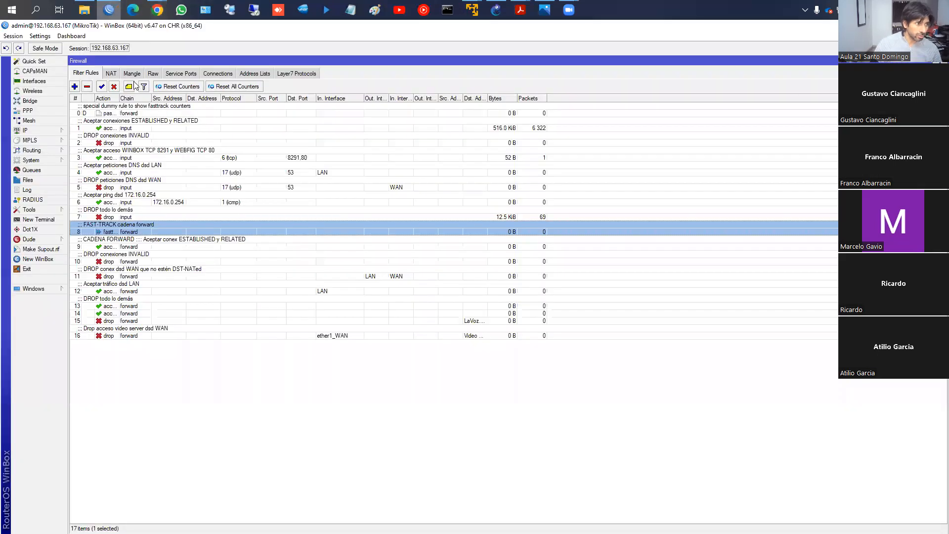
{"action": "left_click", "coordinate": [132, 74]}
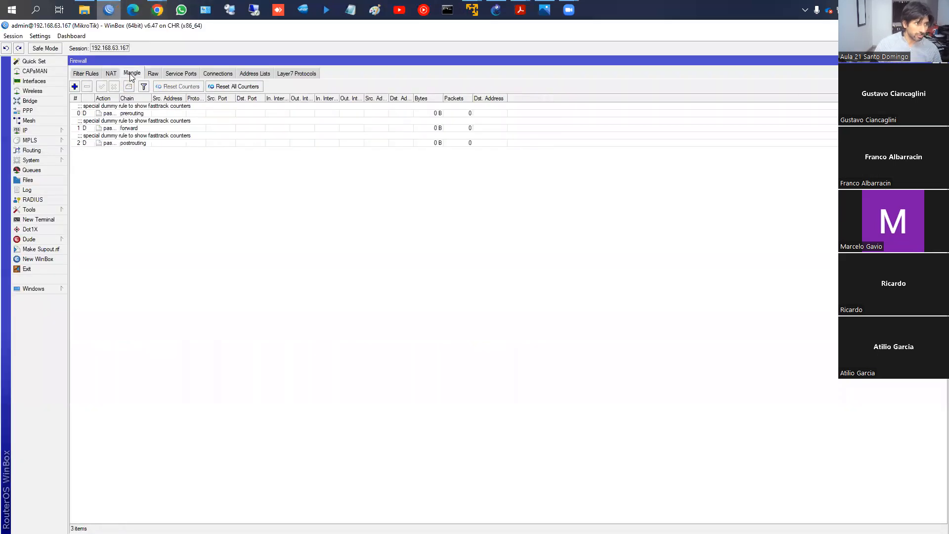
{"action": "left_click", "coordinate": [75, 87]}
{"action": "left_click", "coordinate": [83, 165]}
{"action": "left_click_drag", "start_coordinate": [192, 150], "coordinate": [216, 75]}
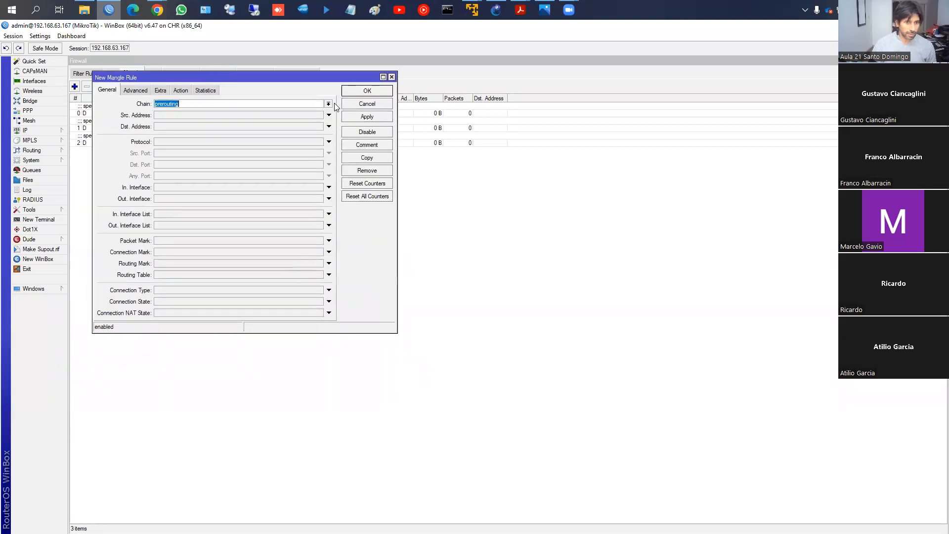
{"action": "left_click", "coordinate": [329, 103]}
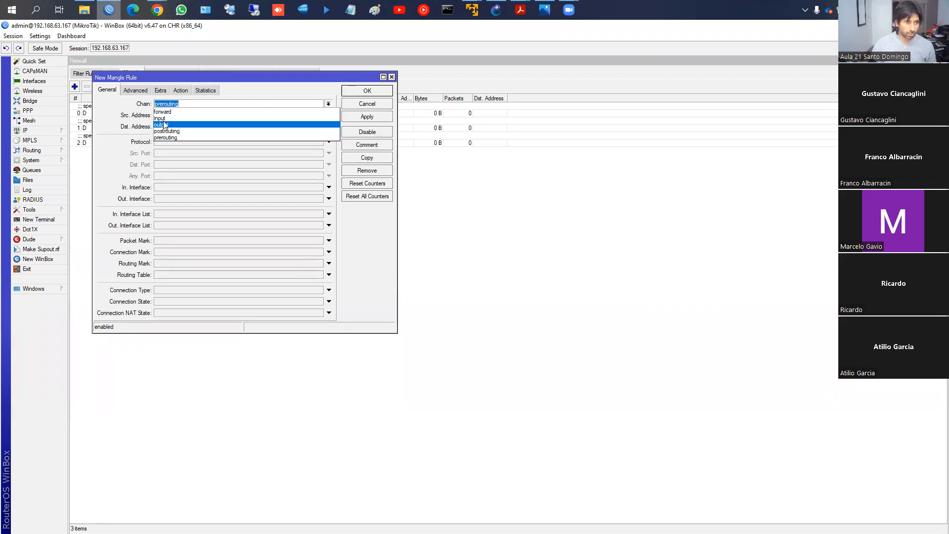
{"action": "left_click", "coordinate": [380, 103]}
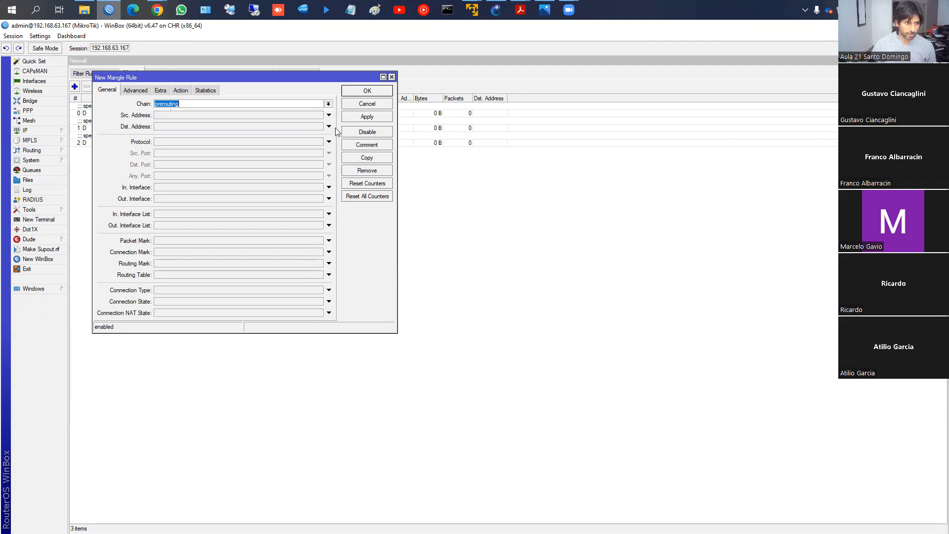
{"action": "left_click", "coordinate": [385, 105]}
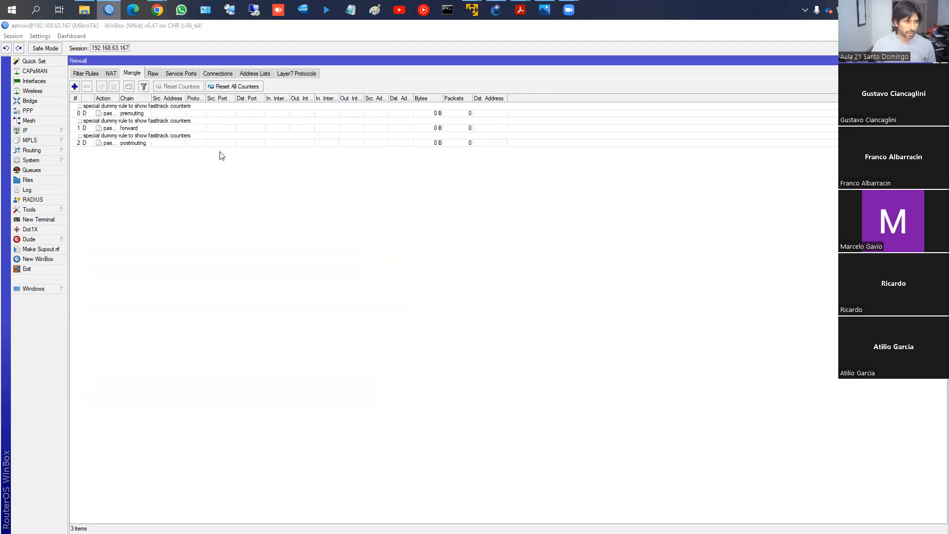
- Return to the Mangle page in Chrome, box the descriptions of the routing, packet and connection marks on screen, and clear the boxes
{"action": "key", "text": "alt+Tab"}
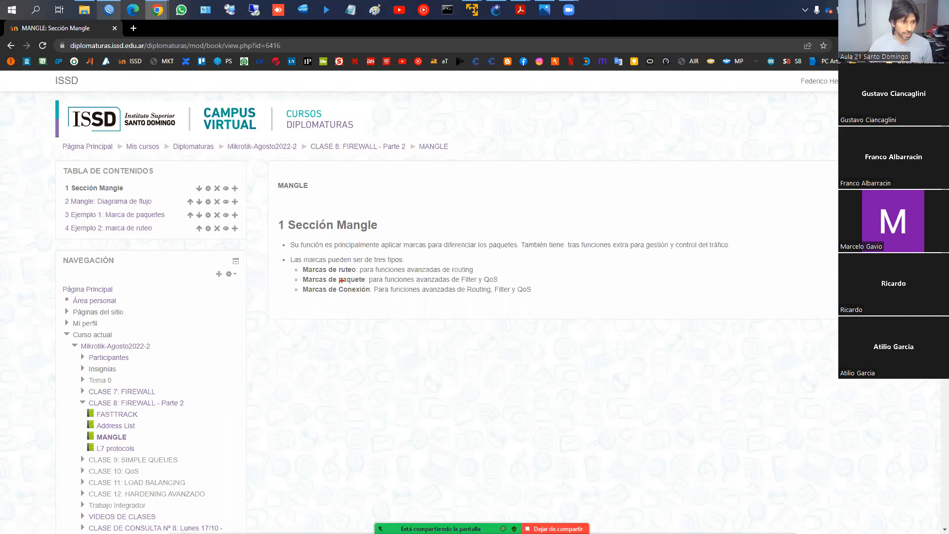
{"action": "left_click_drag", "start_coordinate": [354, 264], "coordinate": [485, 273]}
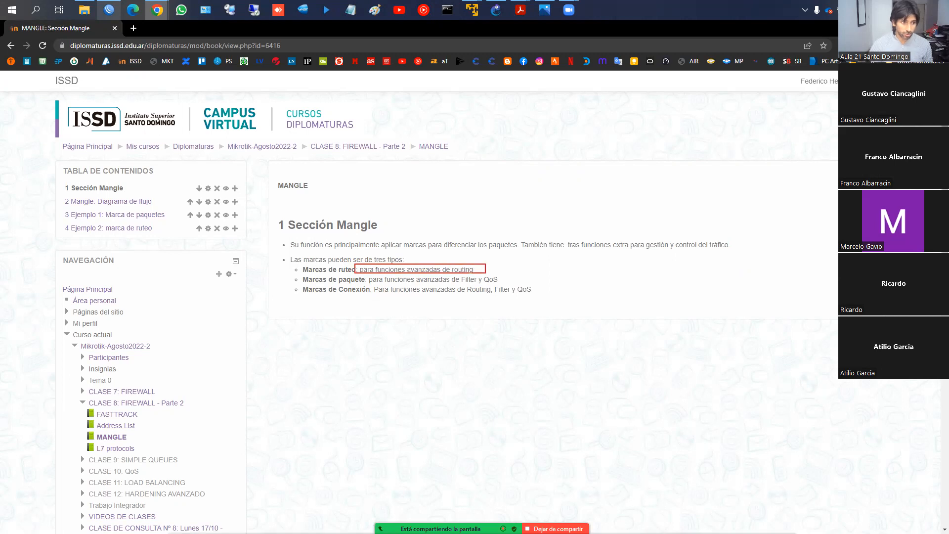
{"action": "left_click_drag", "start_coordinate": [366, 275], "coordinate": [504, 283]}
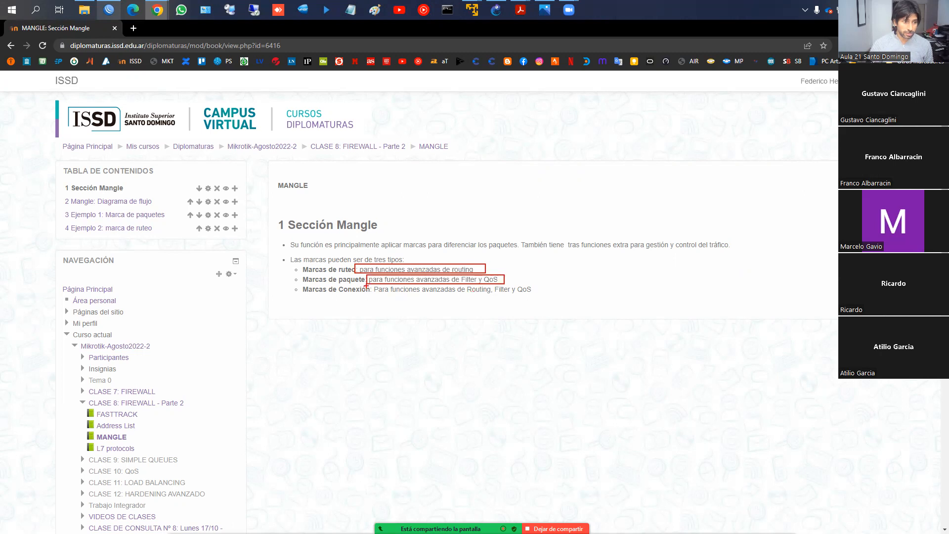
{"action": "left_click_drag", "start_coordinate": [371, 285], "coordinate": [399, 293]}
{"action": "left_click_drag", "start_coordinate": [409, 294], "coordinate": [536, 295]}
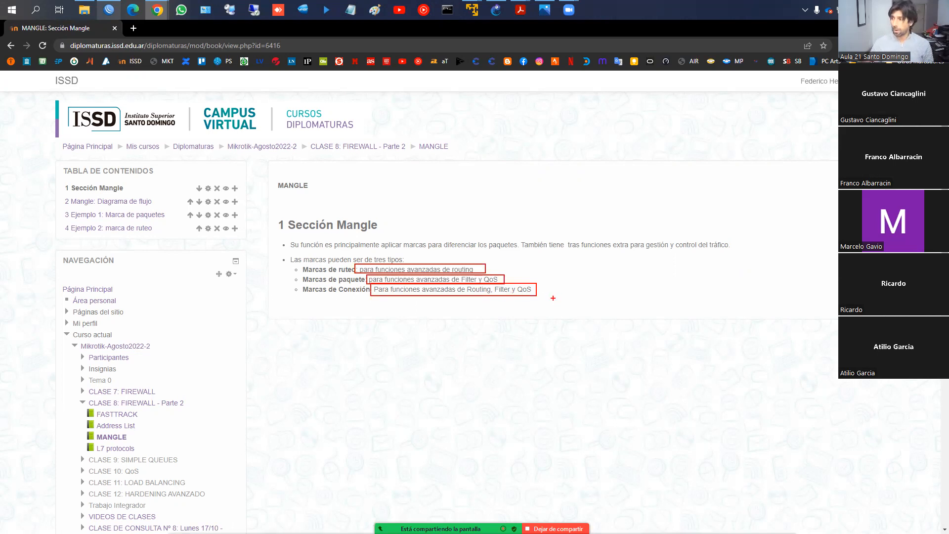
{"action": "key", "text": "Escape"}
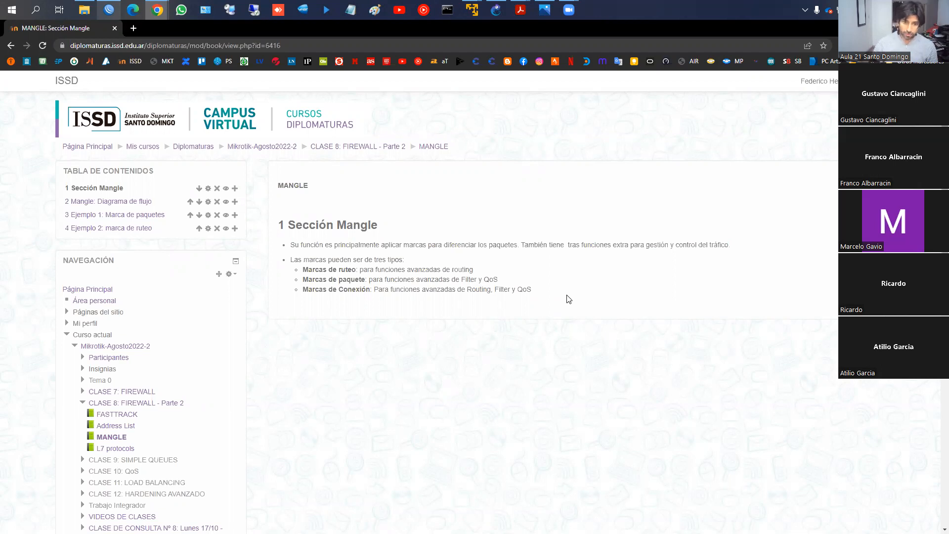
- Go to the chapter "Mangle: Diagrama de flujo" and examine its packet flow diagram
{"action": "left_click", "coordinate": [818, 332]}
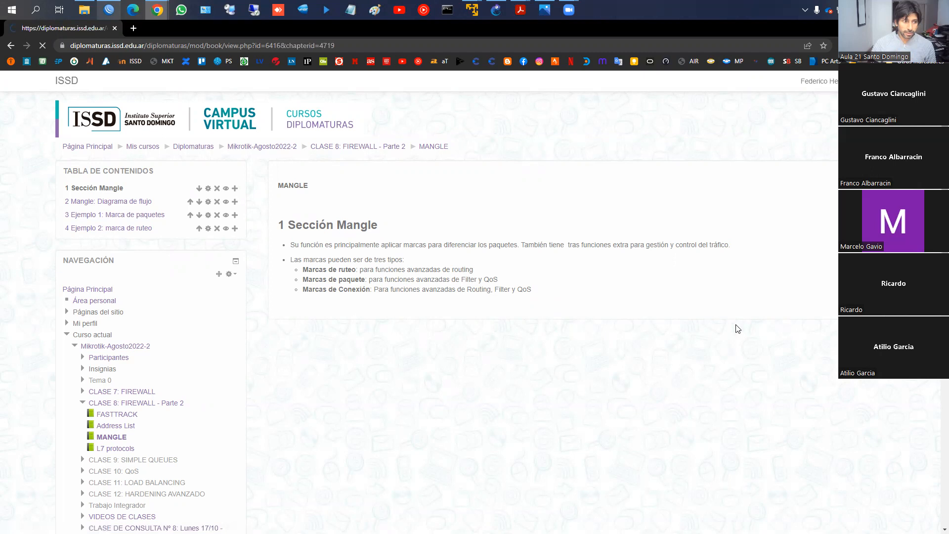
{"action": "scroll", "coordinate": [661, 305], "scroll_direction": "down", "scroll_amount": 4}
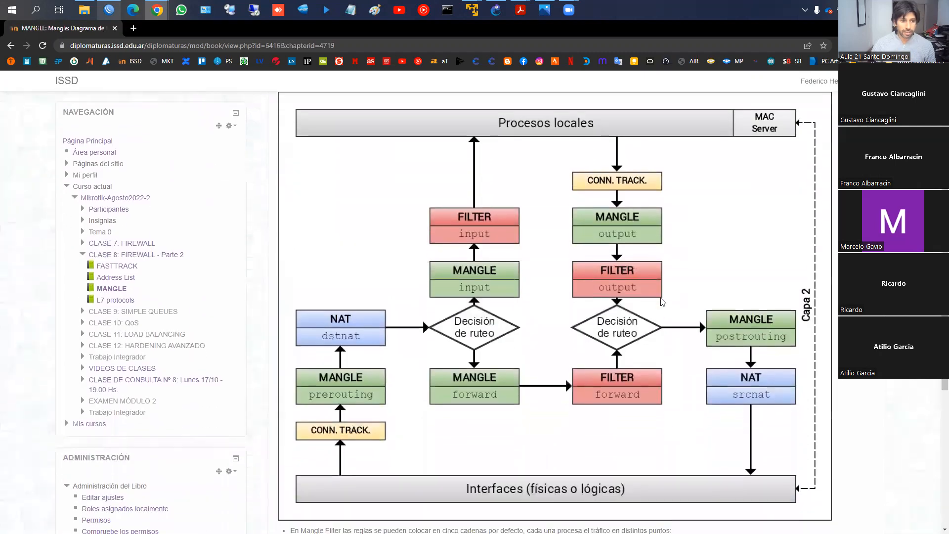
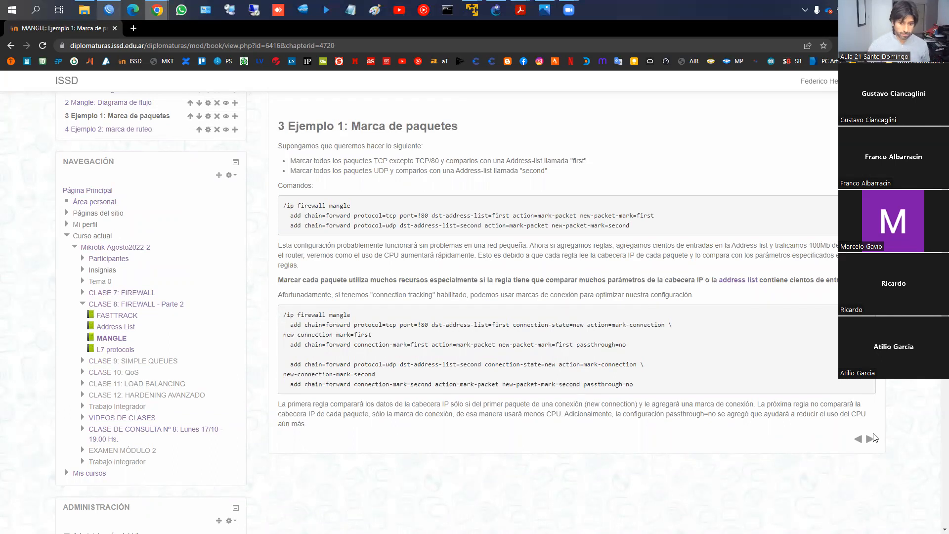
- Revisit the flow diagram chapter and return to the chapter "Ejemplo 1: Marca de paquetes" to examine its contents
{"action": "left_click", "coordinate": [860, 441]}
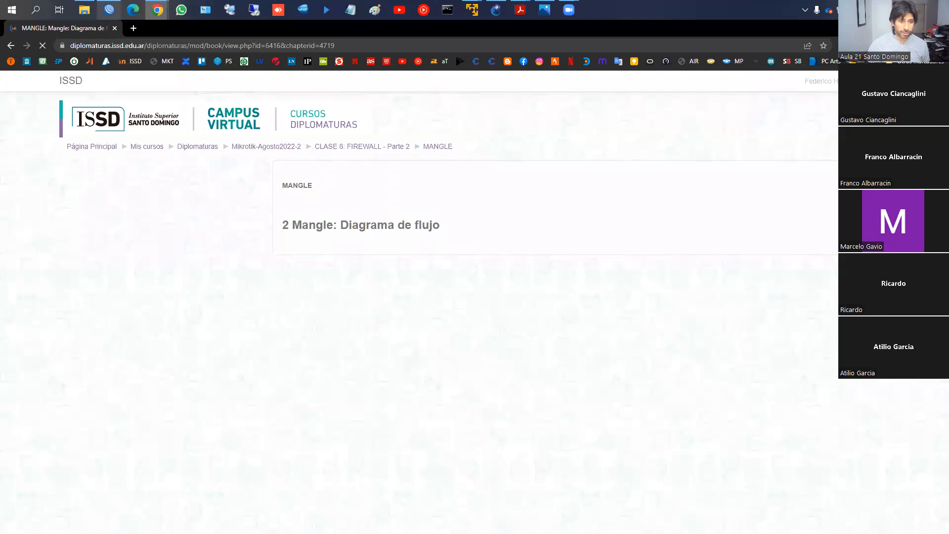
{"action": "left_click", "coordinate": [861, 444]}
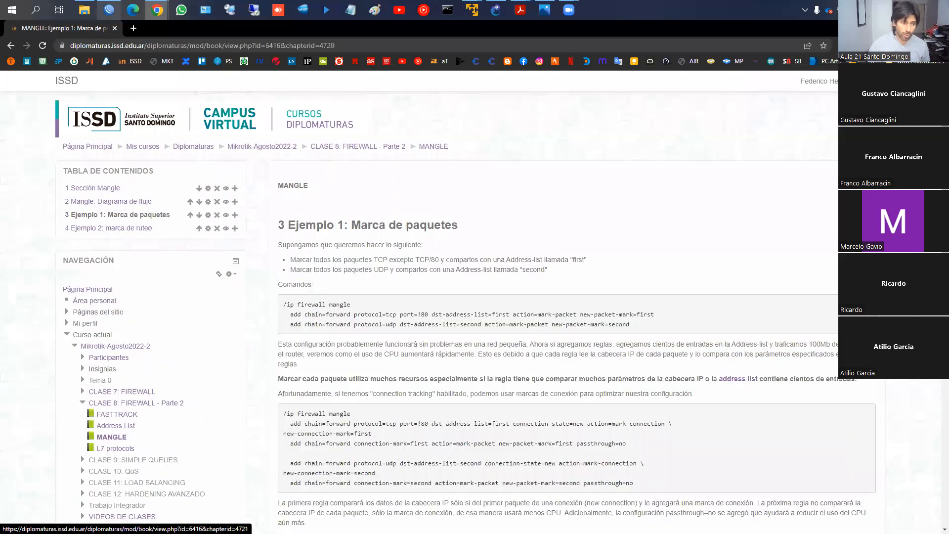
{"action": "scroll", "coordinate": [734, 212], "scroll_direction": "down", "scroll_amount": 2}
{"action": "scroll", "coordinate": [703, 225], "scroll_direction": "up", "scroll_amount": 1}
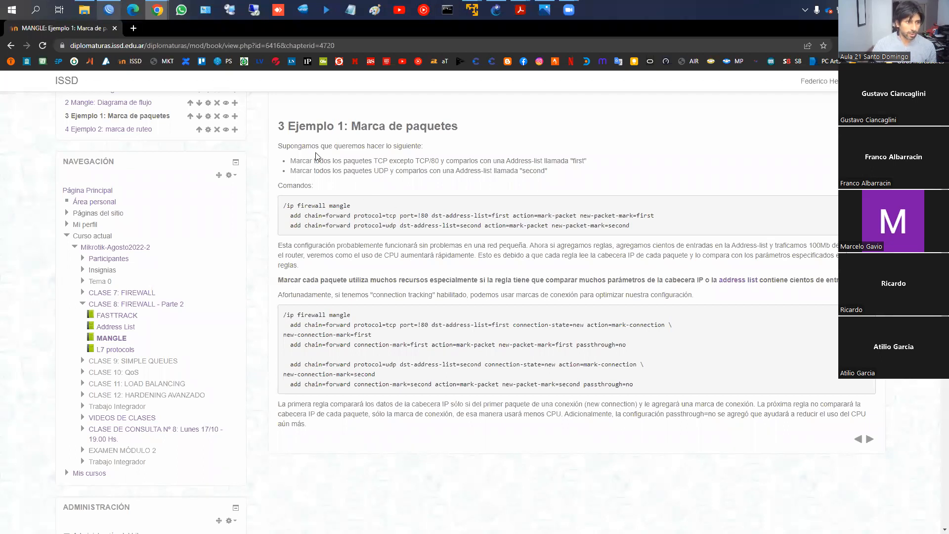
- Underline the TCP/80, UDP and address-list conditions of Ejemplo 1 on screen, box its first command block, and clear the markings
{"action": "key", "text": "ctrl+2"}
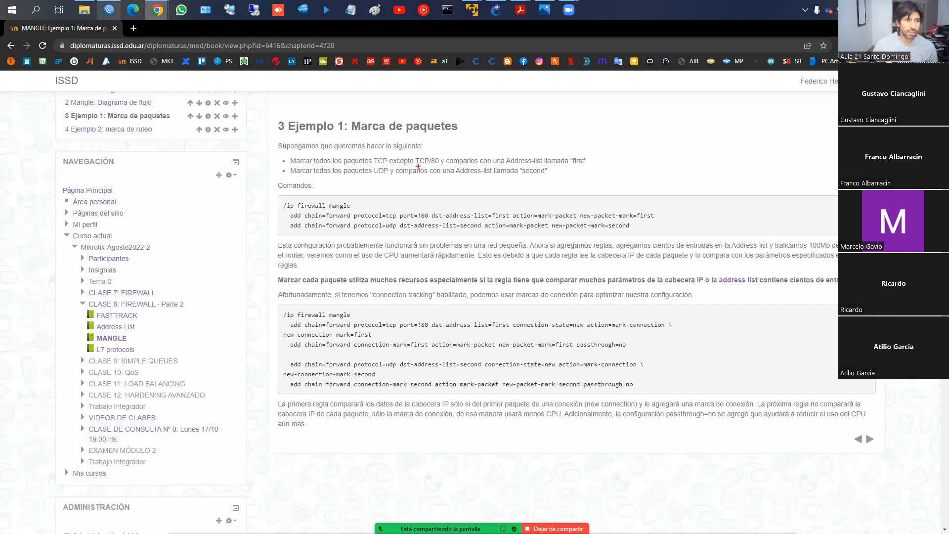
{"action": "left_click_drag", "start_coordinate": [418, 168], "coordinate": [586, 167]}
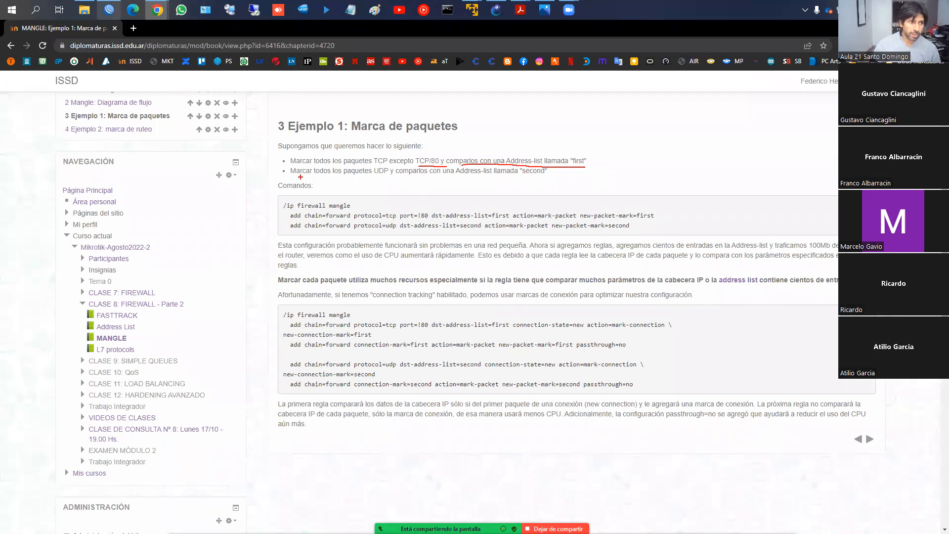
{"action": "left_click_drag", "start_coordinate": [347, 176], "coordinate": [392, 175]}
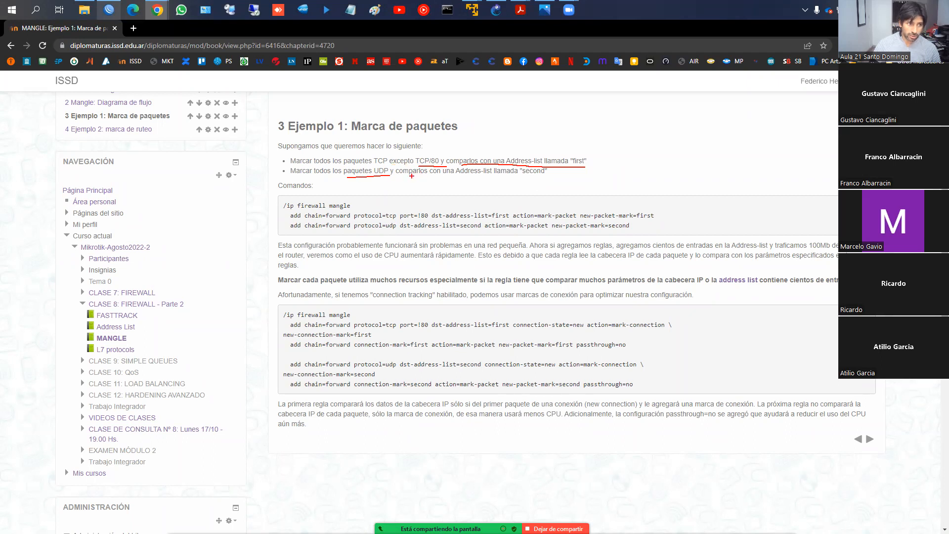
{"action": "left_click_drag", "start_coordinate": [407, 176], "coordinate": [543, 177]}
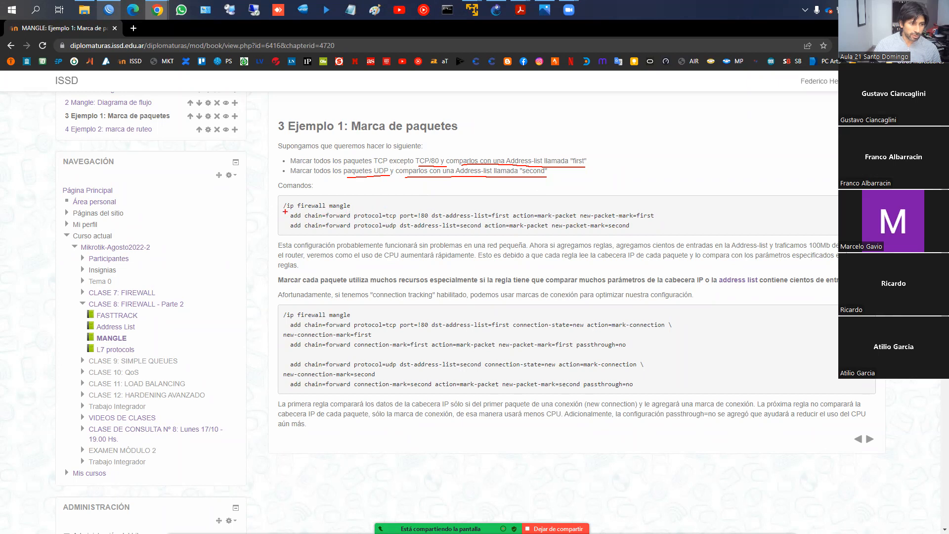
{"action": "left_click_drag", "start_coordinate": [280, 200], "coordinate": [278, 237]}
{"action": "mouse_move", "coordinate": [287, 198]}
{"action": "left_mouse_down"}
{"action": "mouse_move", "coordinate": [668, 195]}
{"action": "mouse_move", "coordinate": [671, 244]}
{"action": "left_mouse_up"}
{"action": "left_click_drag", "start_coordinate": [278, 237], "coordinate": [669, 237]}
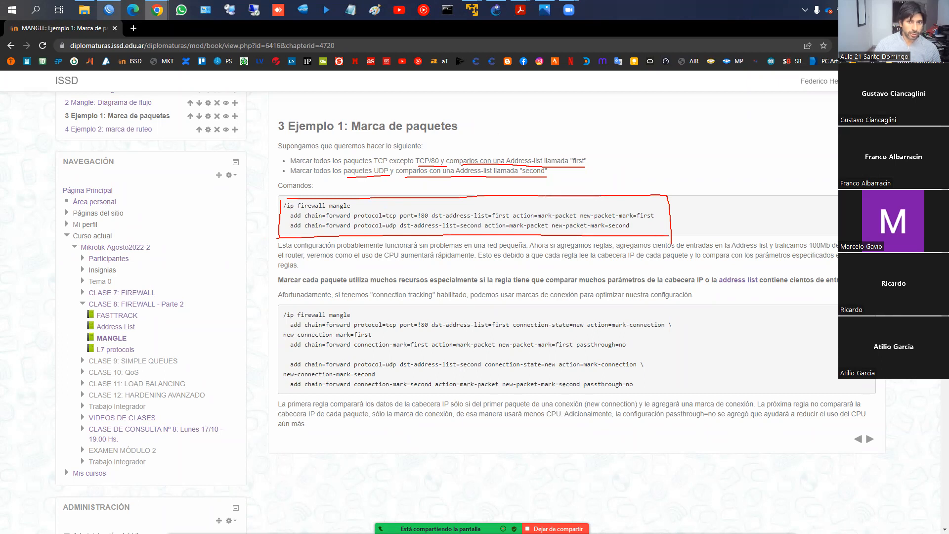
{"action": "key", "text": "Escape"}
- Shrink the Chrome window and place it beside the WinBox mangle list so both are visible
{"action": "key", "text": "super+shift+Right"}
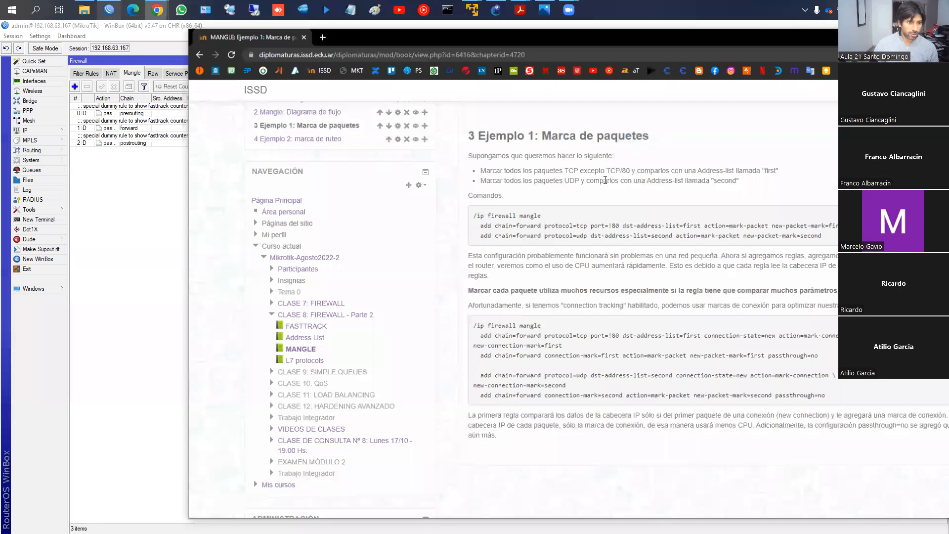
{"action": "left_click_drag", "start_coordinate": [610, 53], "coordinate": [725, 69]}
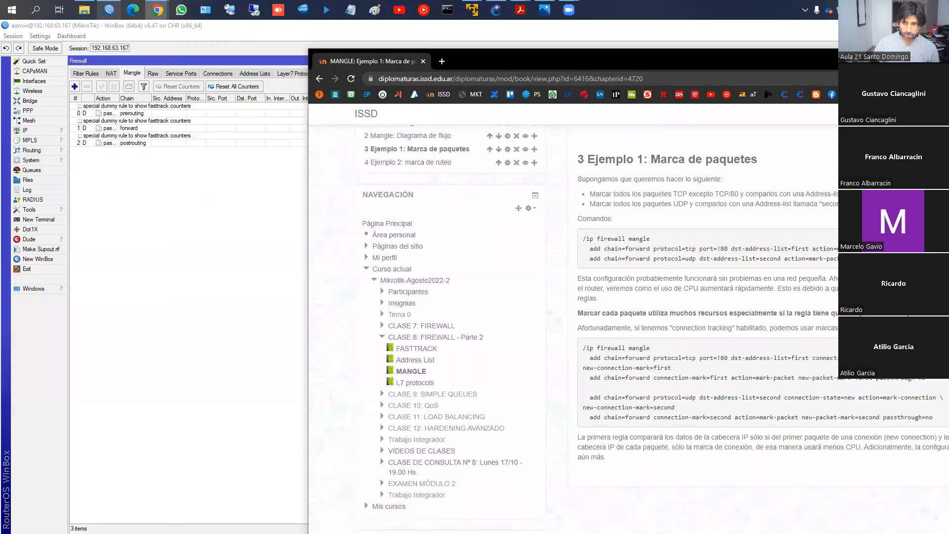
{"action": "left_click_drag", "start_coordinate": [948, 208], "coordinate": [857, 207]}
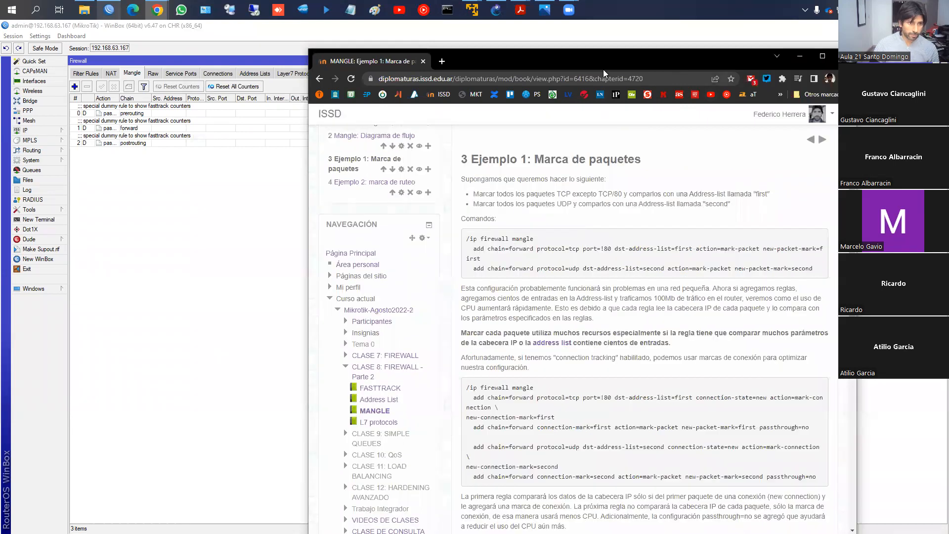
{"action": "left_click_drag", "start_coordinate": [606, 67], "coordinate": [698, 38]}
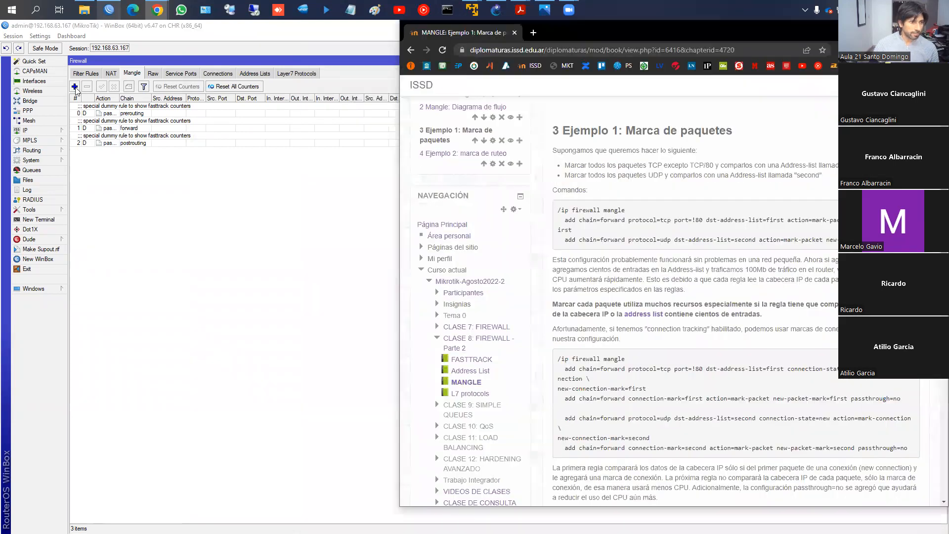
- Start a new mangle rule in WinBox and set its chain to forward, following the example in Chrome
{"action": "left_click", "coordinate": [74, 86]}
{"action": "left_click_drag", "start_coordinate": [246, 78], "coordinate": [218, 116]}
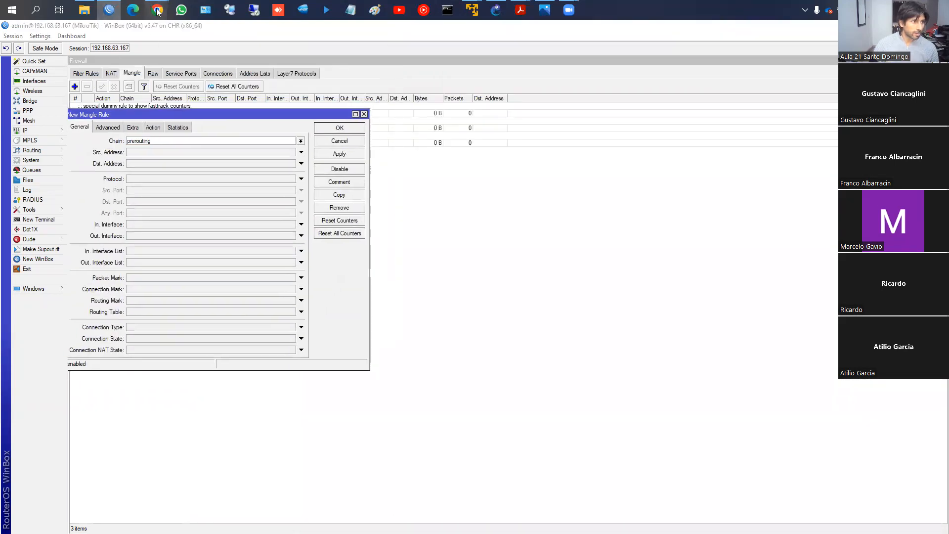
{"action": "mouse_move", "coordinate": [157, 11]}
{"action": "left_click", "coordinate": [263, 62]}
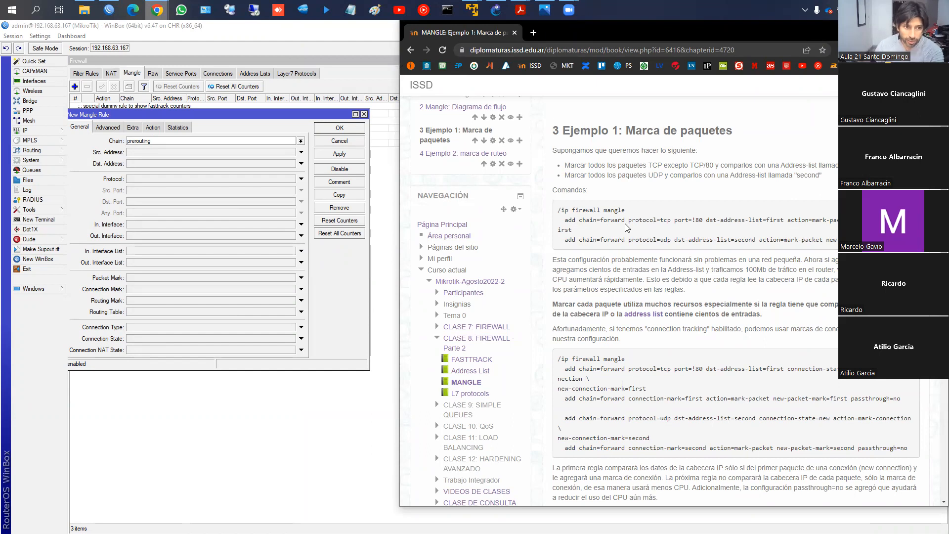
{"action": "left_click", "coordinate": [301, 140]}
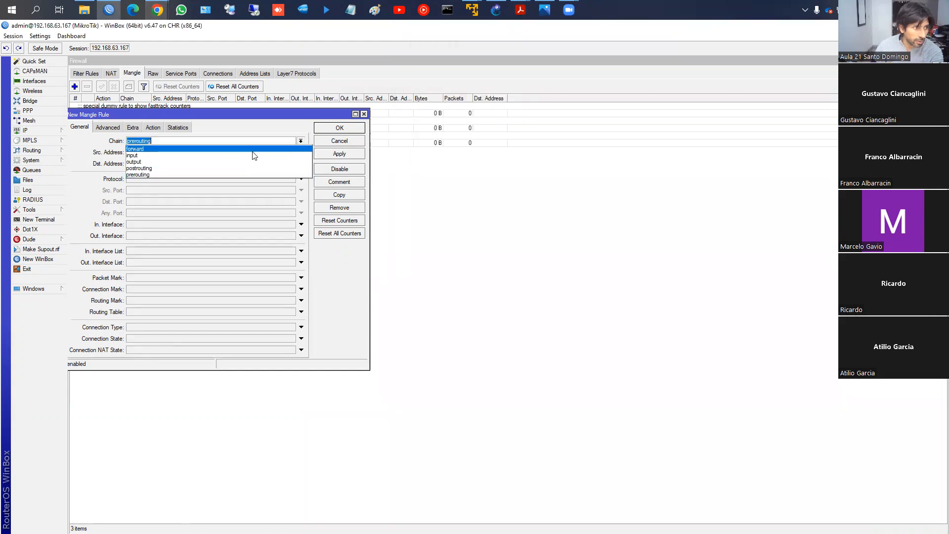
{"action": "left_click", "coordinate": [249, 158]}
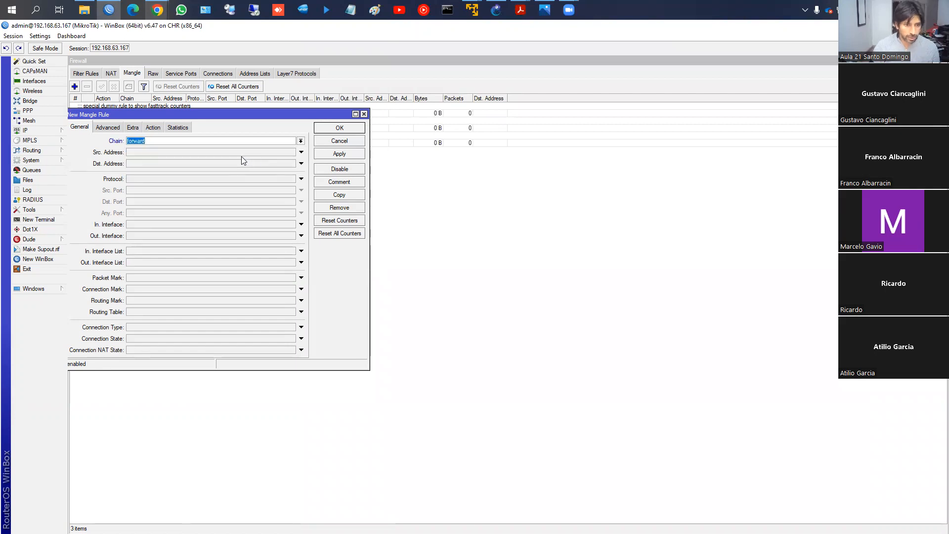
{"action": "key", "text": "alt+Tab"}
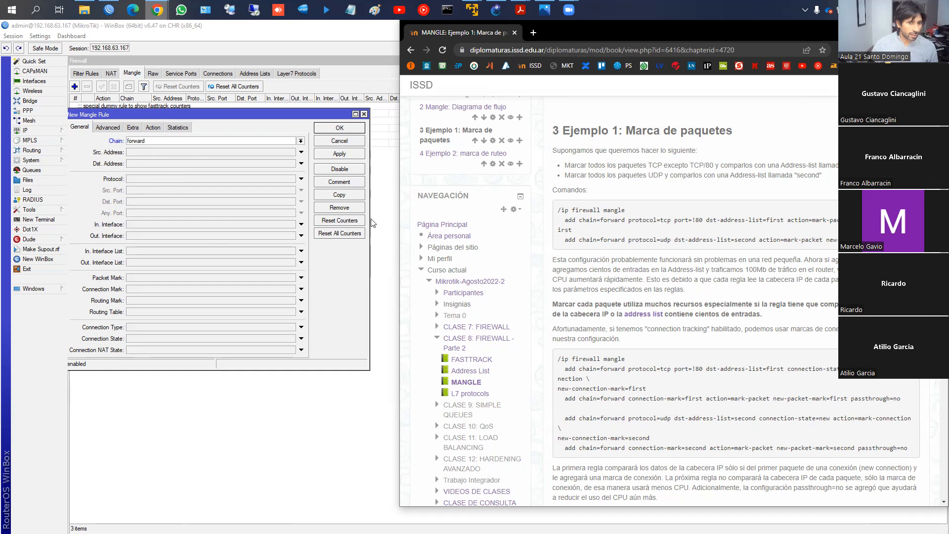
- Match protocol 6 (tcp) in the new mangle rule with every destination port except 80
{"action": "left_click", "coordinate": [142, 181]}
{"action": "left_click", "coordinate": [165, 201]}
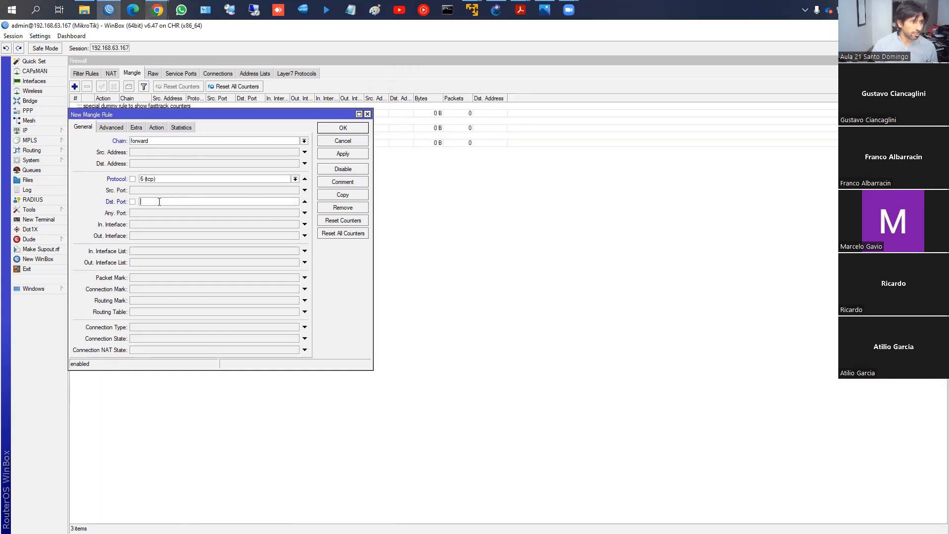
{"action": "type", "text": "80"}
{"action": "left_click", "coordinate": [132, 202]}
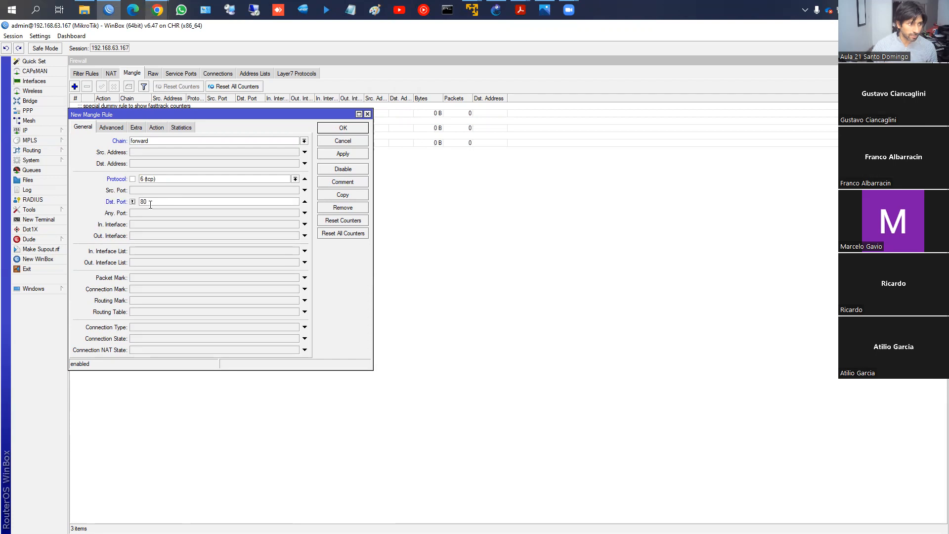
- Set the rule's action to mark packet, and underline the mark connection, mark packet and mark routing actions on screen
{"action": "left_click", "coordinate": [156, 128]}
{"action": "left_click", "coordinate": [163, 142]}
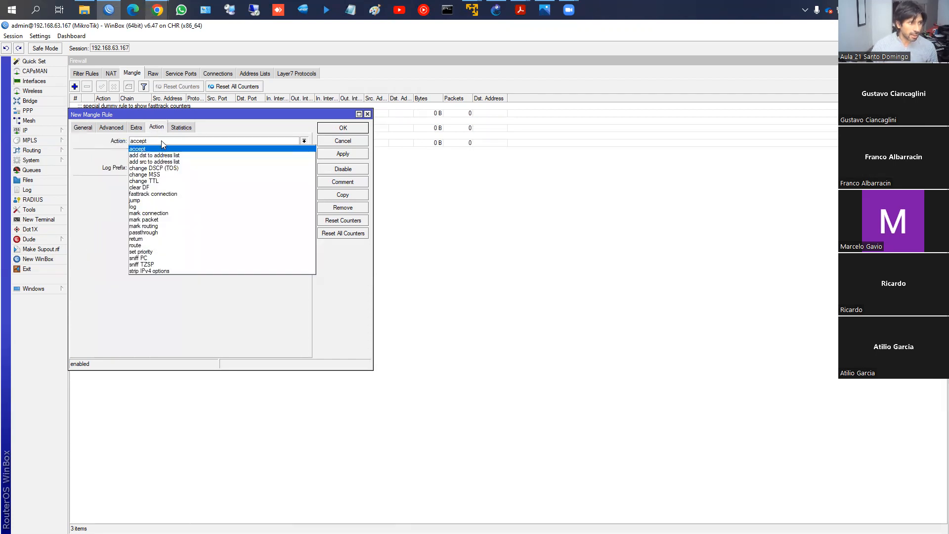
{"action": "left_click", "coordinate": [152, 219]}
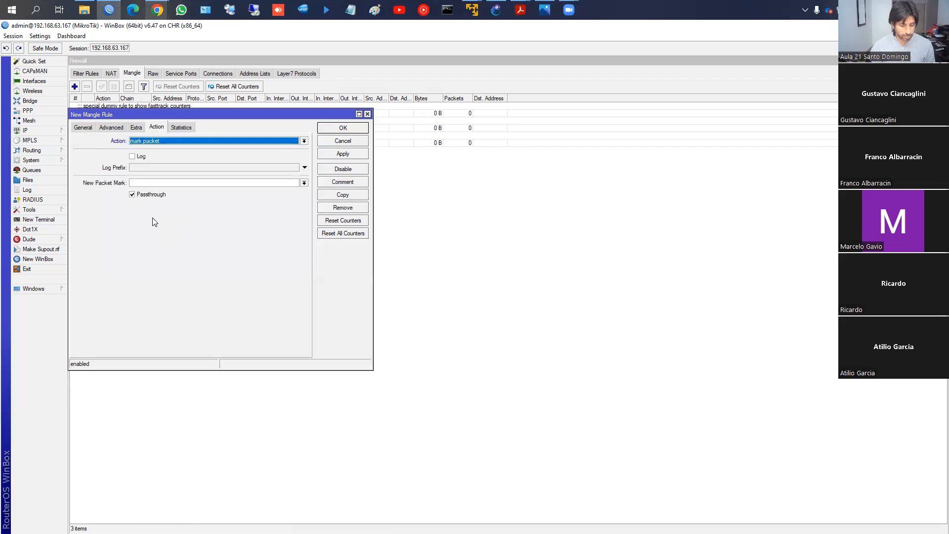
{"action": "left_click", "coordinate": [152, 140]}
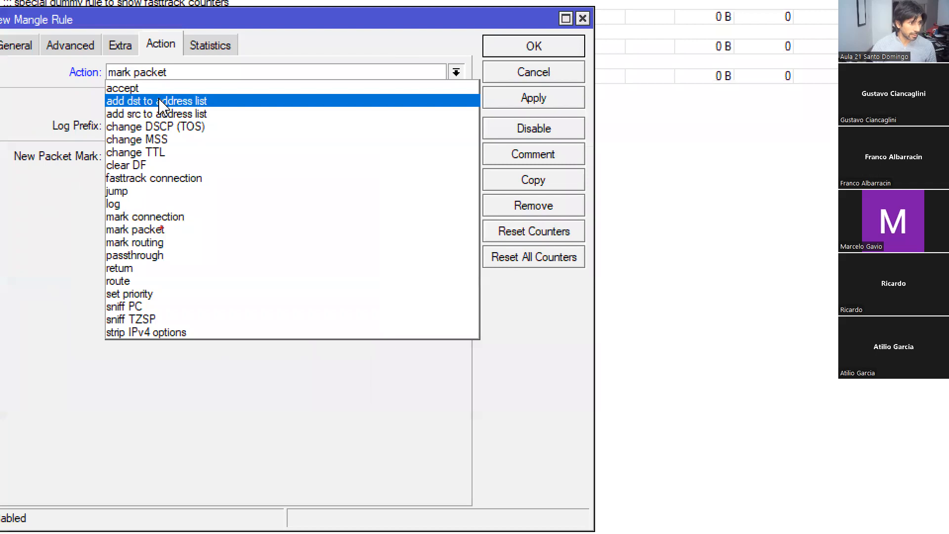
{"action": "mouse_move", "coordinate": [194, 215]}
{"action": "left_mouse_down"}
{"action": "mouse_move", "coordinate": [209, 215]}
{"action": "mouse_move", "coordinate": [192, 243]}
{"action": "left_mouse_up"}
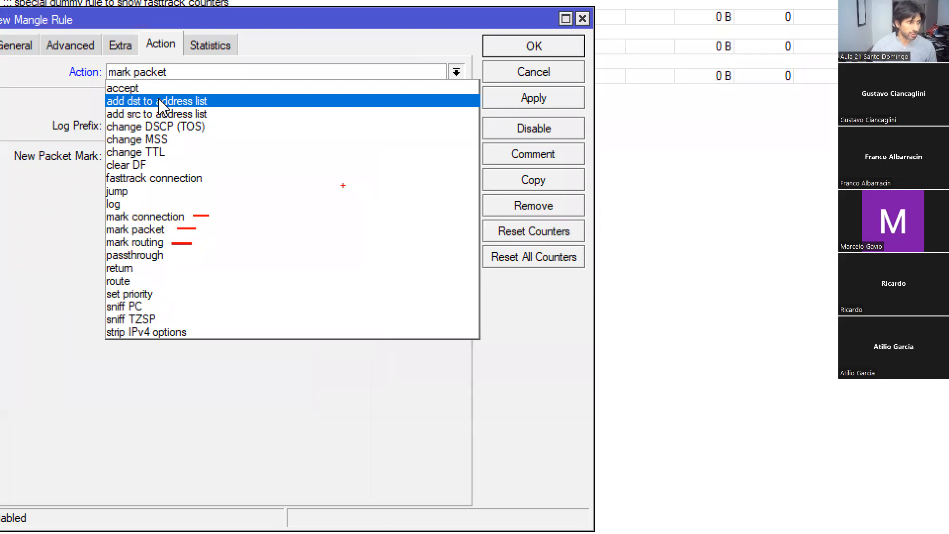
{"action": "key", "text": "Escape"}
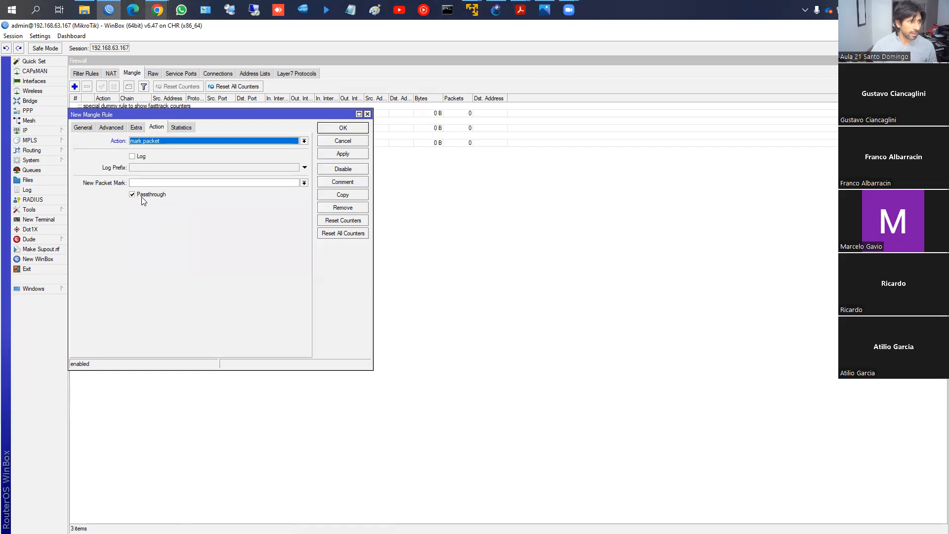
- Name the new packet mark "first", disable passthrough, and save the mangle rule
{"action": "left_click", "coordinate": [144, 183]}
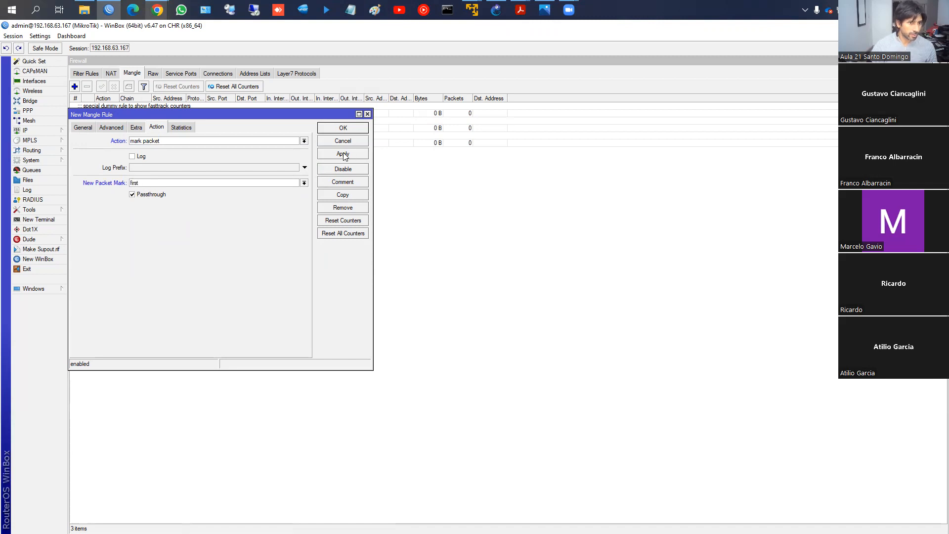
{"action": "left_click", "coordinate": [150, 196]}
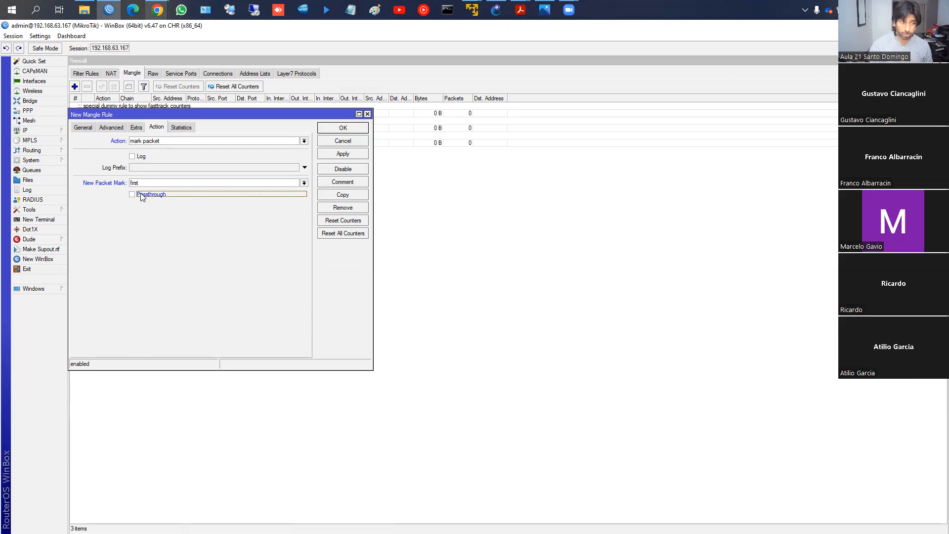
{"action": "left_click", "coordinate": [329, 156]}
{"action": "left_click", "coordinate": [331, 128]}
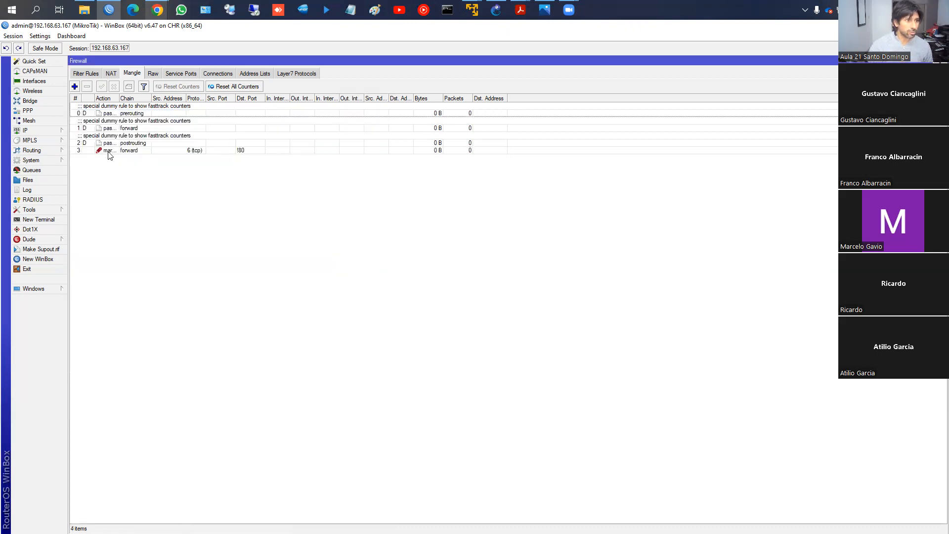
- Add the Packet Mark, Connection Mark and Routing Mark columns to the mangle rule list
{"action": "left_click", "coordinate": [109, 151]}
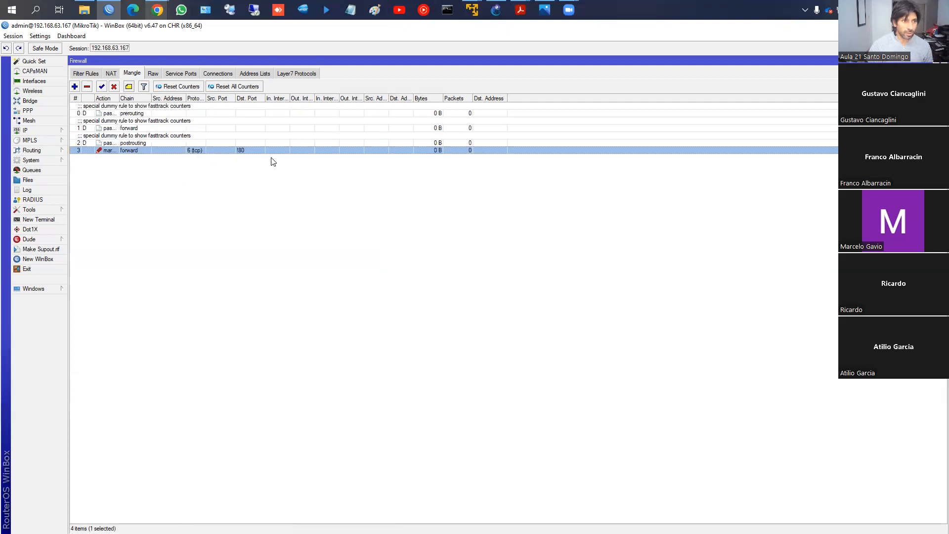
{"action": "right_click", "coordinate": [445, 184]}
{"action": "left_click", "coordinate": [484, 222]}
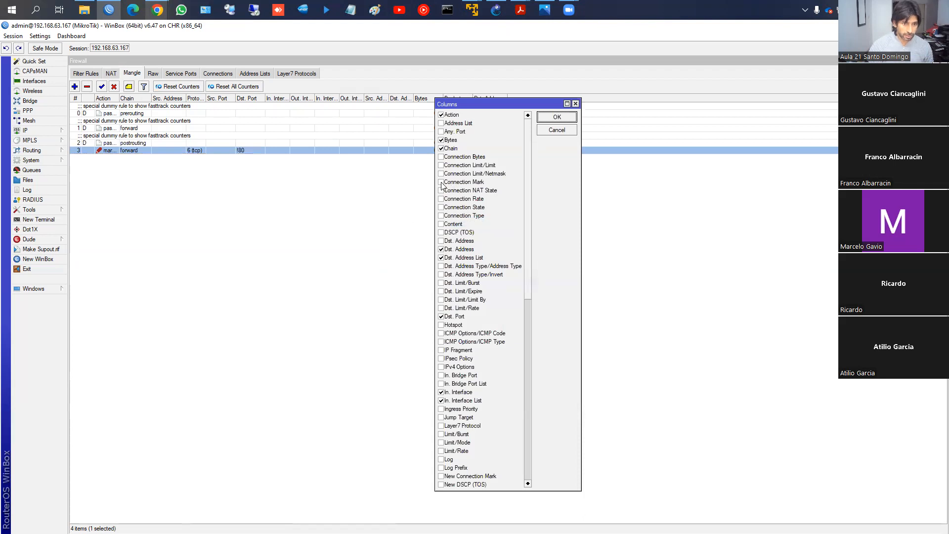
{"action": "scroll", "coordinate": [476, 259], "scroll_direction": "down", "scroll_amount": 5}
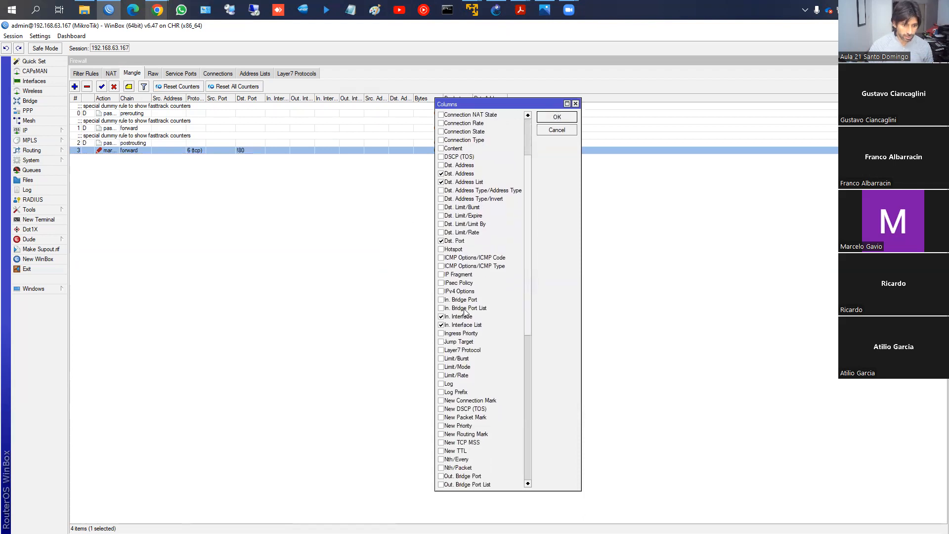
{"action": "scroll", "coordinate": [457, 313], "scroll_direction": "down", "scroll_amount": 8}
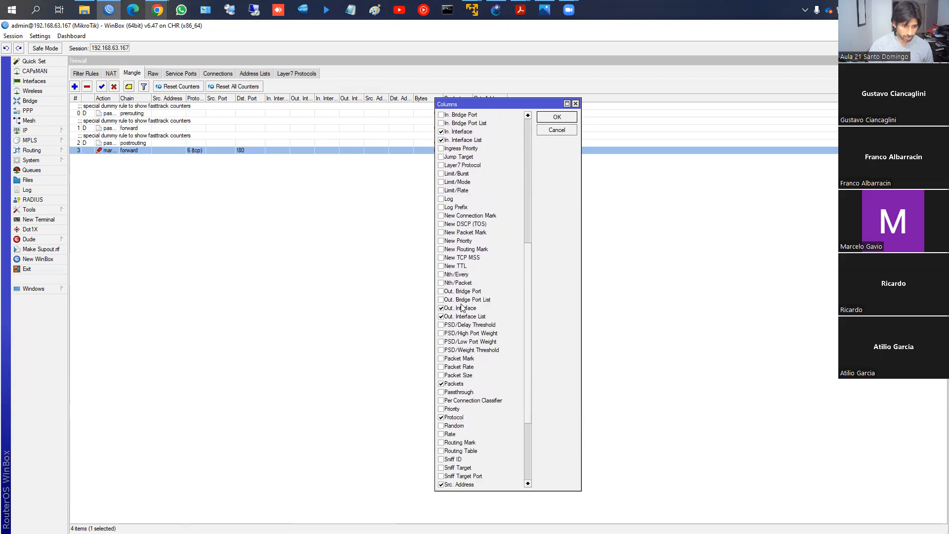
{"action": "scroll", "coordinate": [454, 337], "scroll_direction": "down", "scroll_amount": 1}
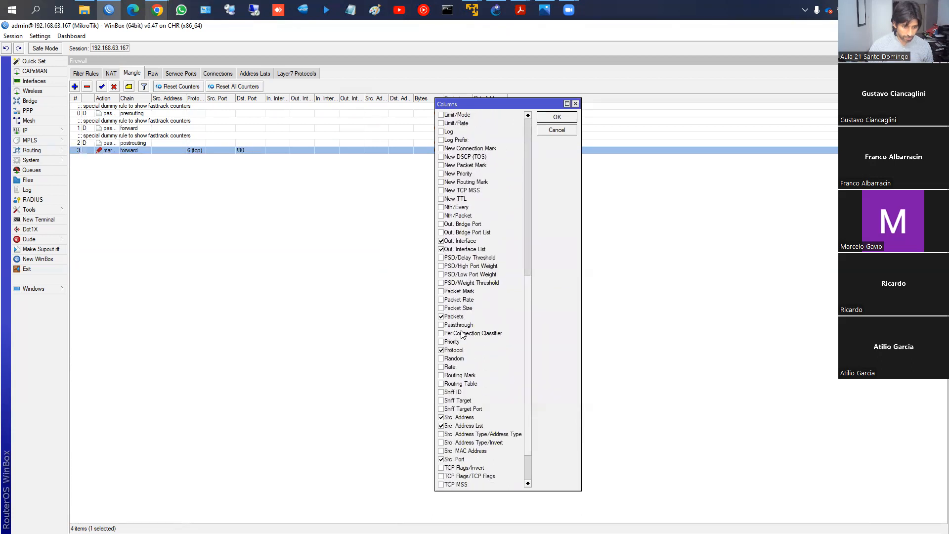
{"action": "left_click", "coordinate": [441, 291]}
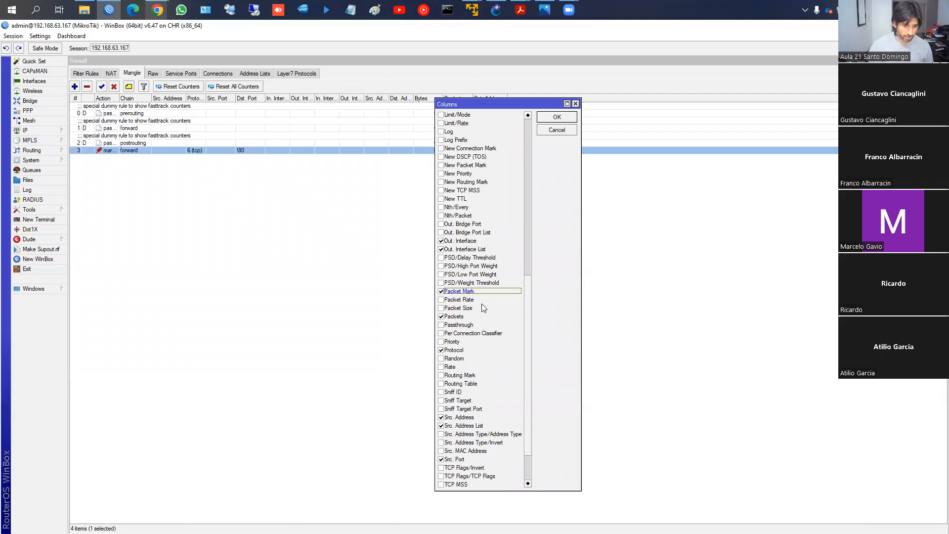
{"action": "scroll", "coordinate": [483, 309], "scroll_direction": "down", "scroll_amount": 2}
{"action": "scroll", "coordinate": [481, 306], "scroll_direction": "down", "scroll_amount": 1}
{"action": "left_click", "coordinate": [441, 324]}
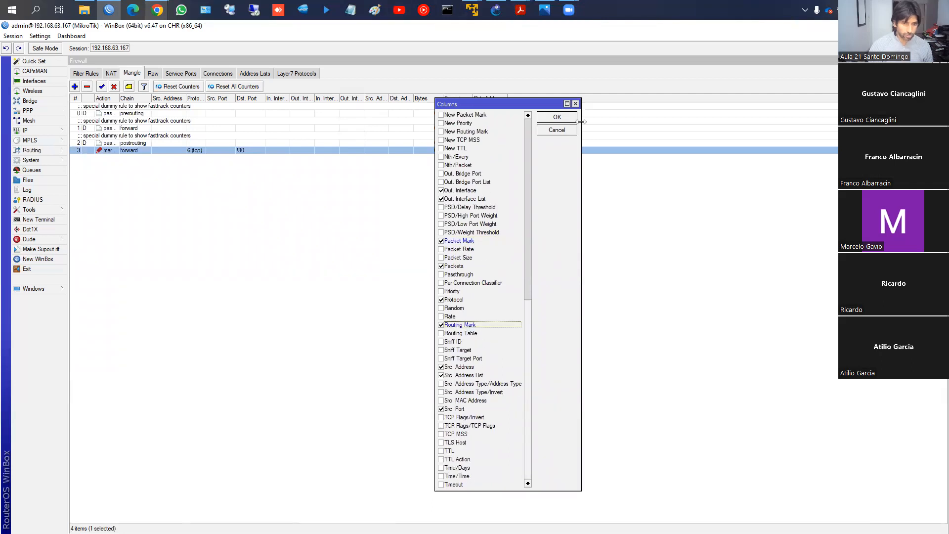
{"action": "left_click", "coordinate": [558, 118]}
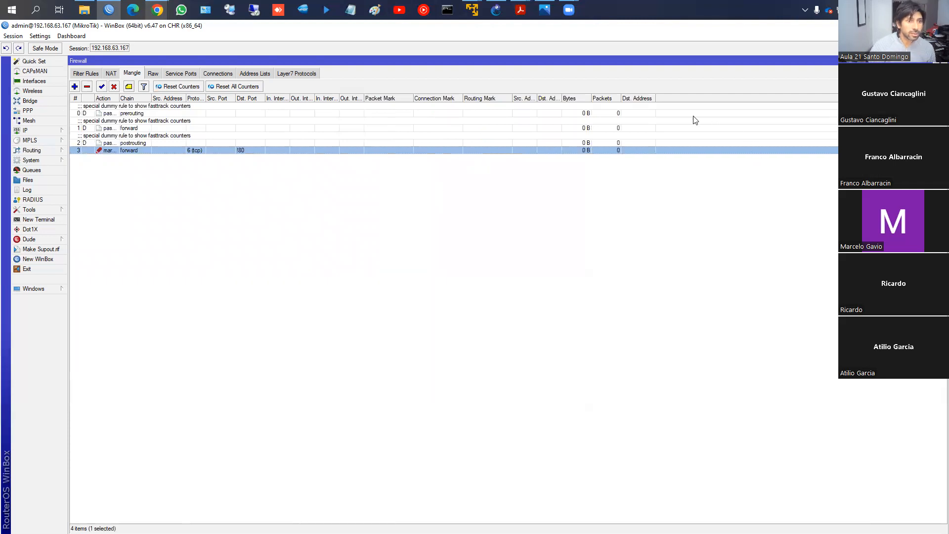
- Sort the mangle rules by packet mark, restore the rule-number order, and check the tcp rule's action settings
{"action": "left_click", "coordinate": [405, 98]}
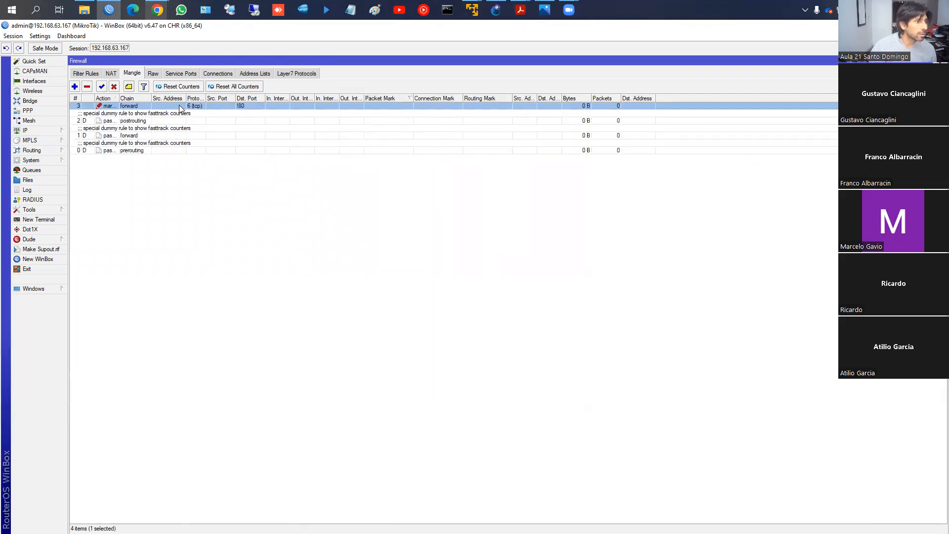
{"action": "left_click", "coordinate": [75, 98]}
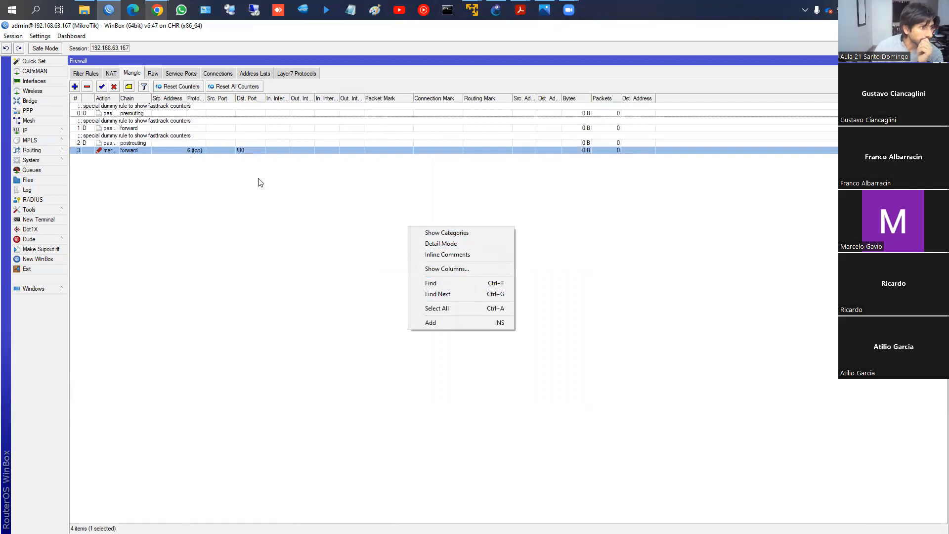
{"action": "double_click", "coordinate": [246, 149]}
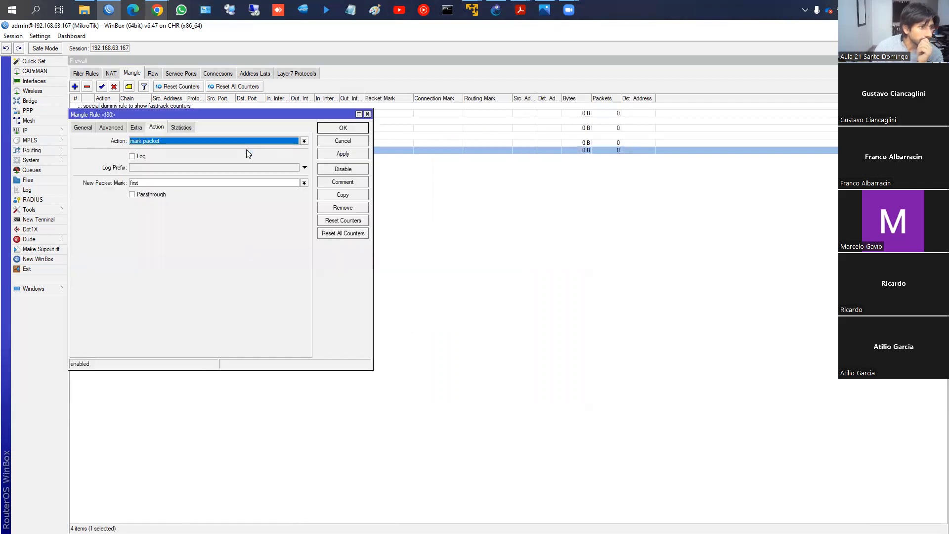
{"action": "left_click", "coordinate": [342, 127]}
- Add the New Packet Mark column to the mangle rule list
{"action": "right_click", "coordinate": [407, 203]}
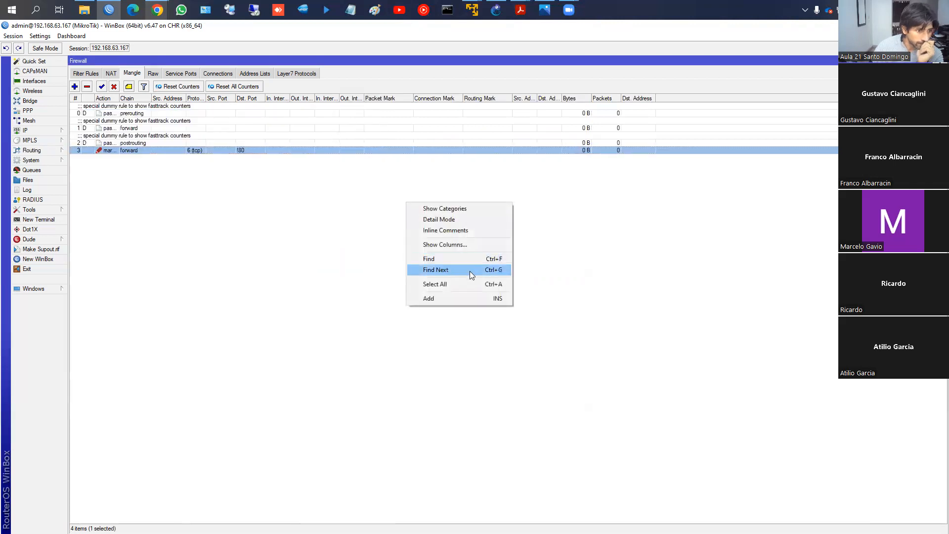
{"action": "left_click", "coordinate": [463, 244]}
{"action": "scroll", "coordinate": [487, 348], "scroll_direction": "down", "scroll_amount": 3}
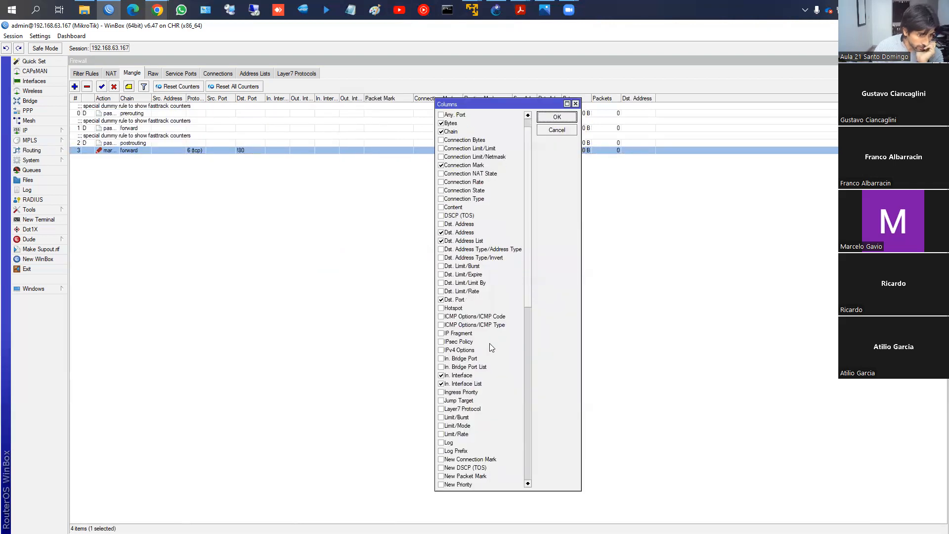
{"action": "scroll", "coordinate": [443, 437], "scroll_direction": "down", "scroll_amount": 1}
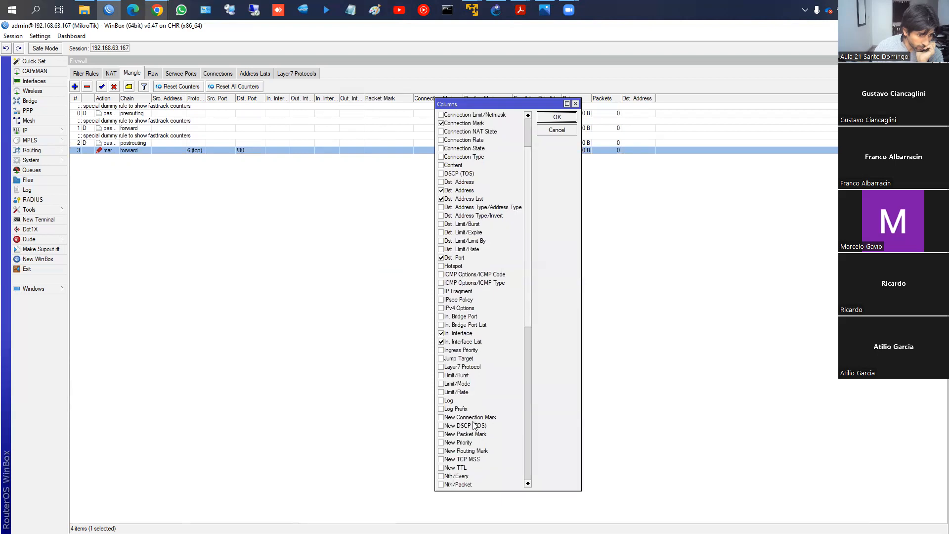
{"action": "left_click", "coordinate": [441, 425]}
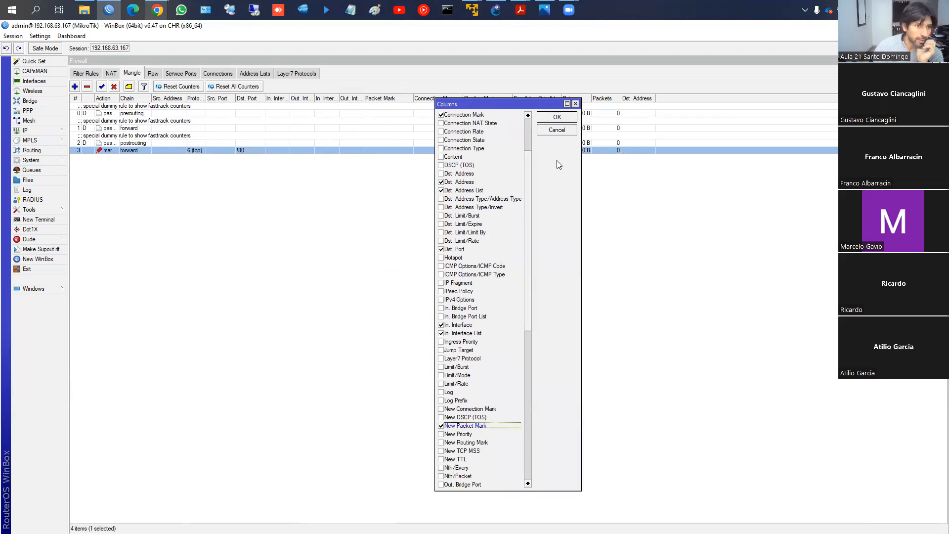
{"action": "left_click", "coordinate": [557, 119]}
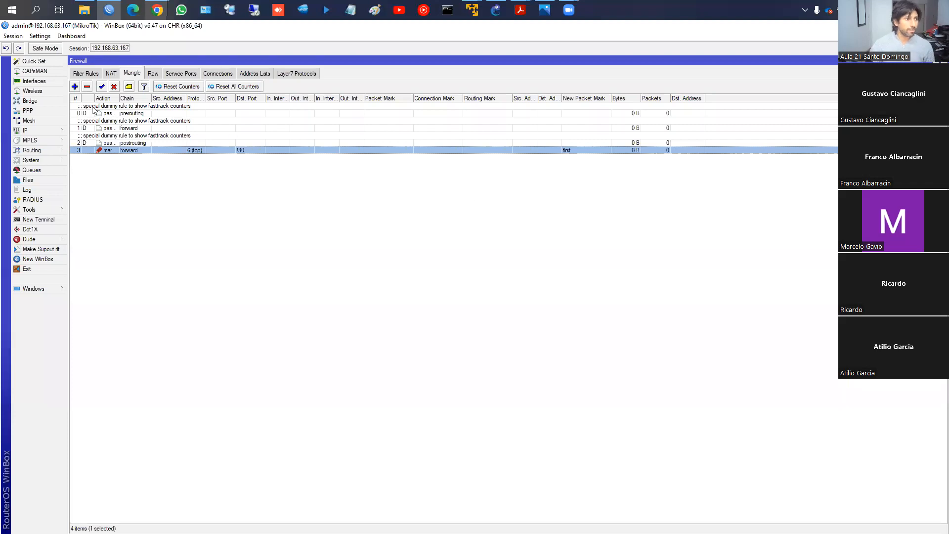
- Start a new mangle rule in the forward chain that matches the udp protocol
{"action": "left_click", "coordinate": [74, 87]}
{"action": "left_click", "coordinate": [82, 128]}
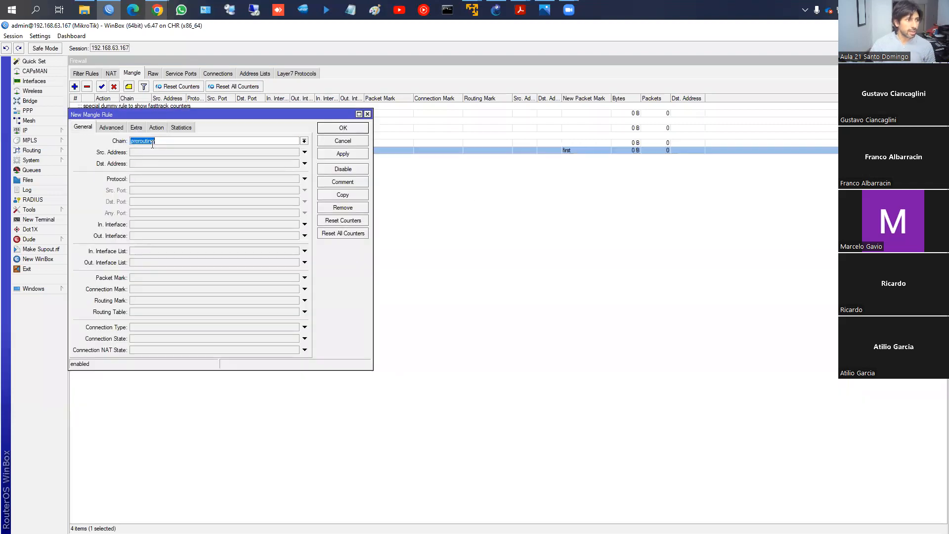
{"action": "left_click", "coordinate": [304, 141]}
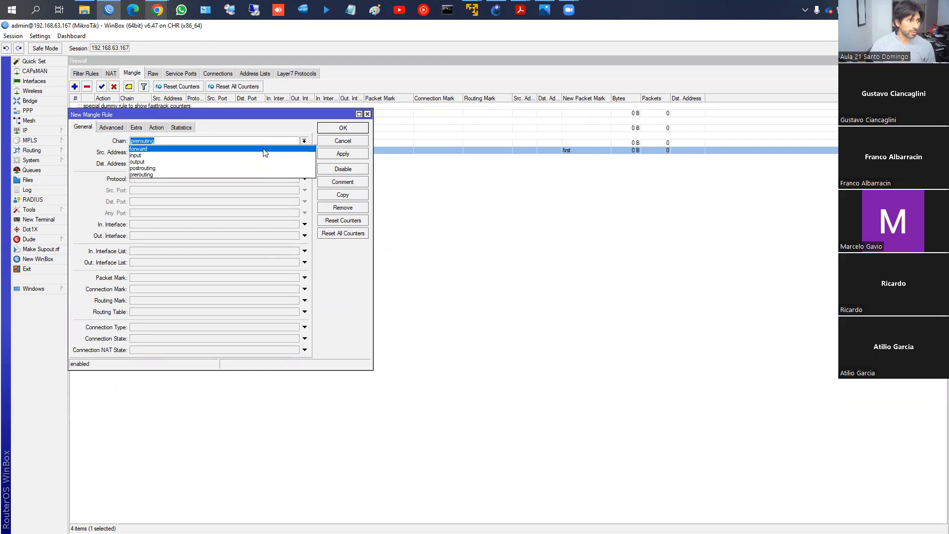
{"action": "left_click", "coordinate": [262, 149]}
{"action": "left_click", "coordinate": [155, 179]}
{"action": "left_click", "coordinate": [295, 179]}
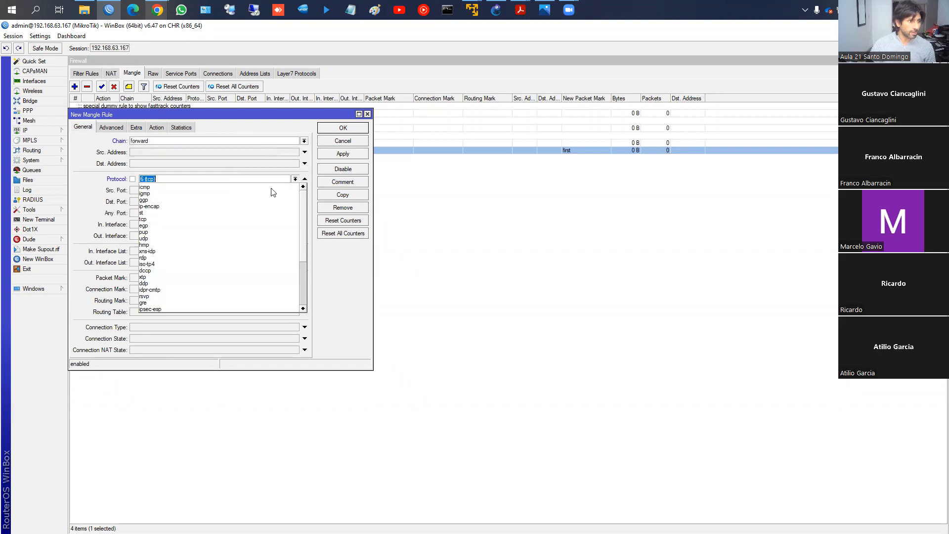
{"action": "left_click", "coordinate": [226, 240]}
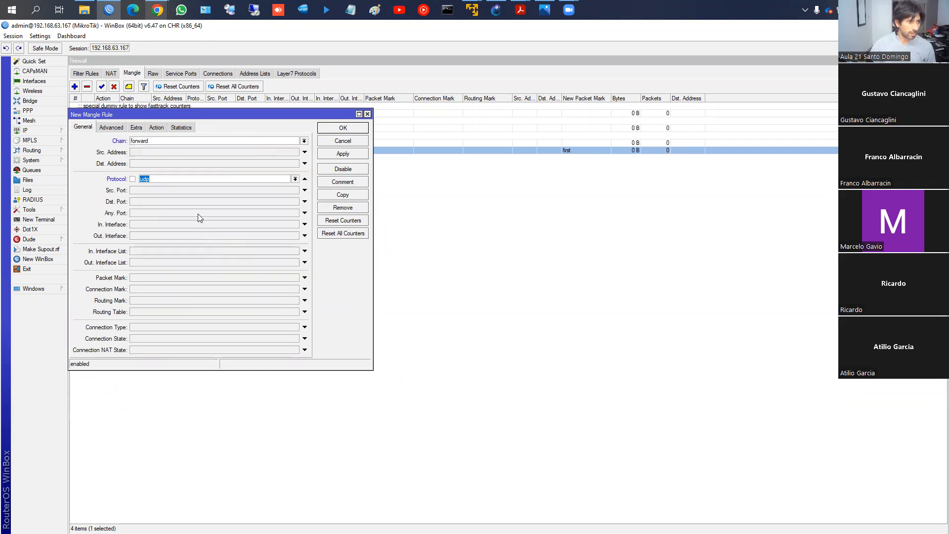
- Set the udp rule's action to mark packet with new packet mark "second", disable passthrough, and save the rule
{"action": "left_click", "coordinate": [156, 127]}
{"action": "left_click", "coordinate": [168, 143]}
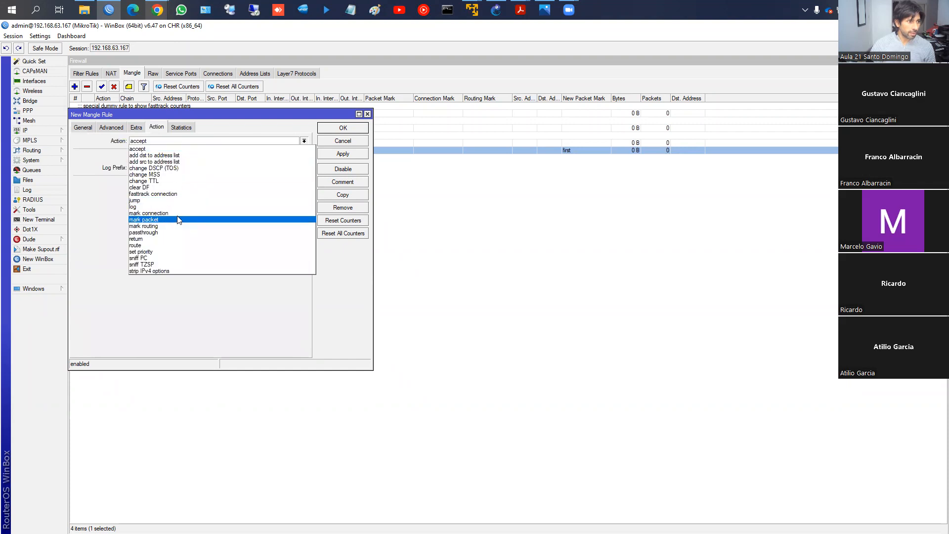
{"action": "left_click", "coordinate": [179, 220]}
{"action": "left_click", "coordinate": [158, 195]}
{"action": "left_click", "coordinate": [169, 182]}
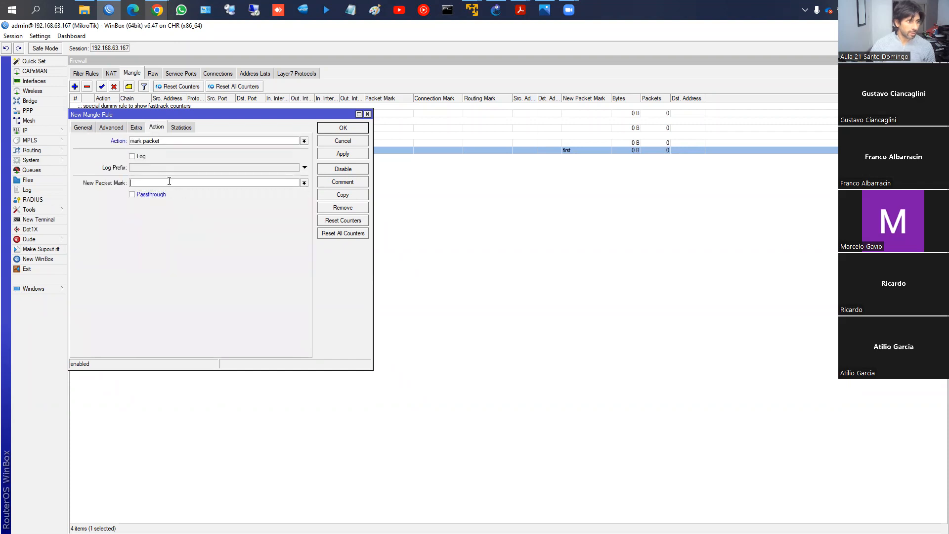
{"action": "type", "text": "second"}
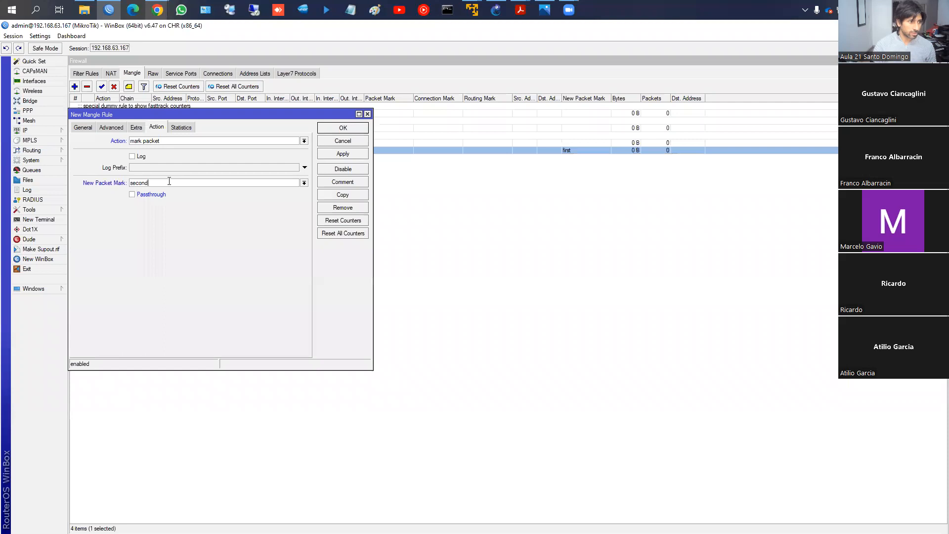
{"action": "left_click", "coordinate": [342, 129]}
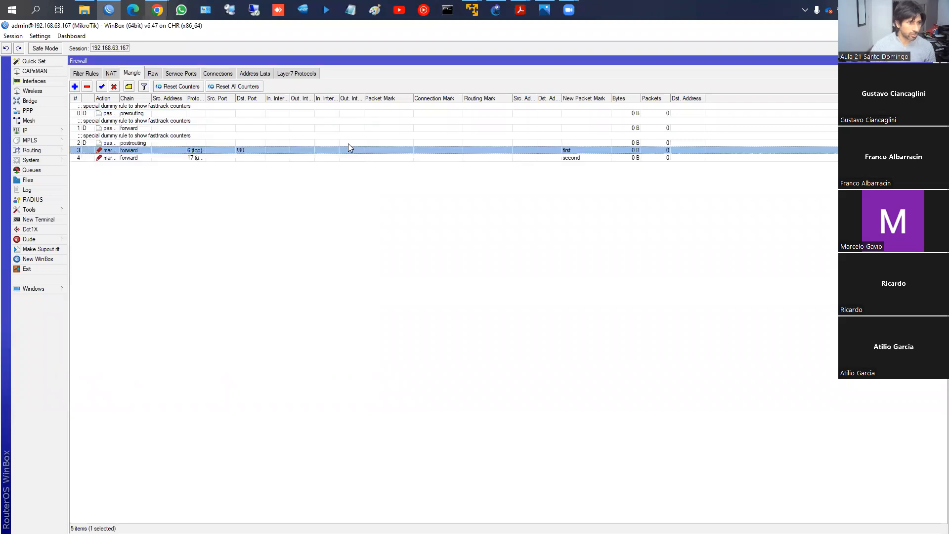
- Check the packet-marking example on the course page, set the tcp rule's destination address list to "first", and save it
{"action": "left_click", "coordinate": [152, 34]}
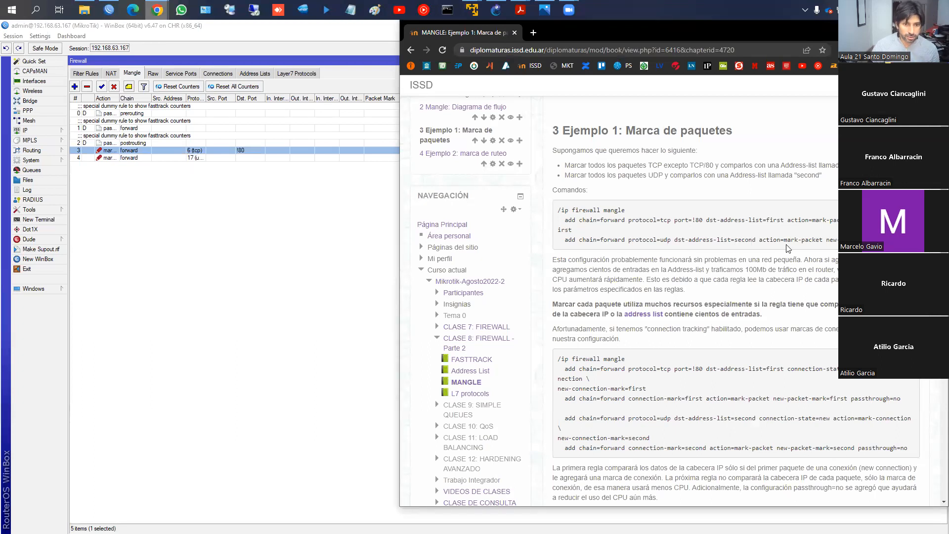
{"action": "left_click", "coordinate": [119, 153]}
{"action": "double_click", "coordinate": [119, 154]}
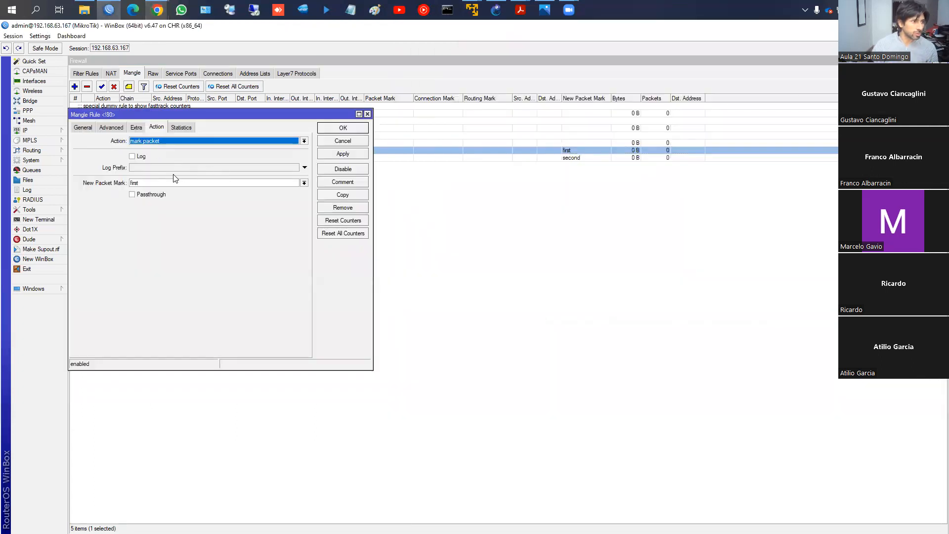
{"action": "left_click", "coordinate": [106, 128]}
{"action": "left_click", "coordinate": [153, 153]}
{"action": "type", "text": "f"}
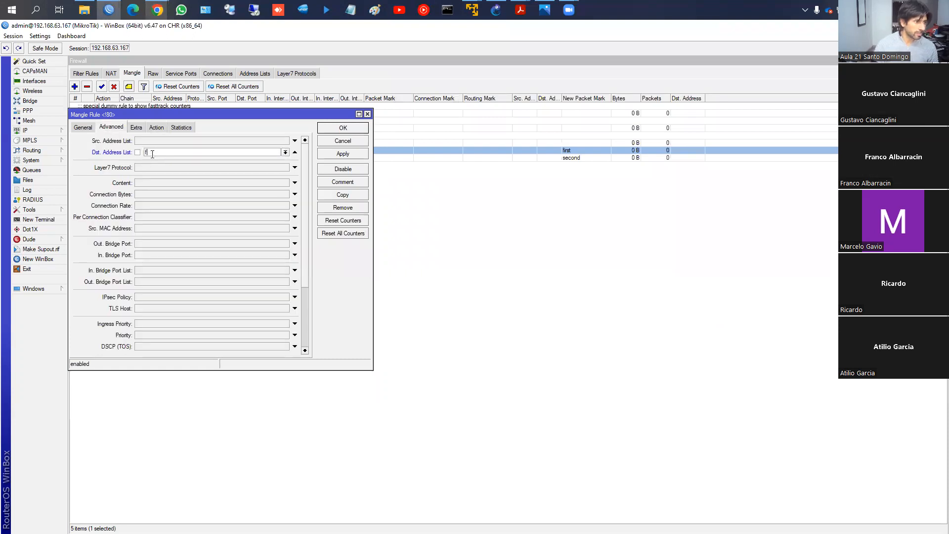
{"action": "type", "text": "rist"}
{"action": "left_click", "coordinate": [358, 154]}
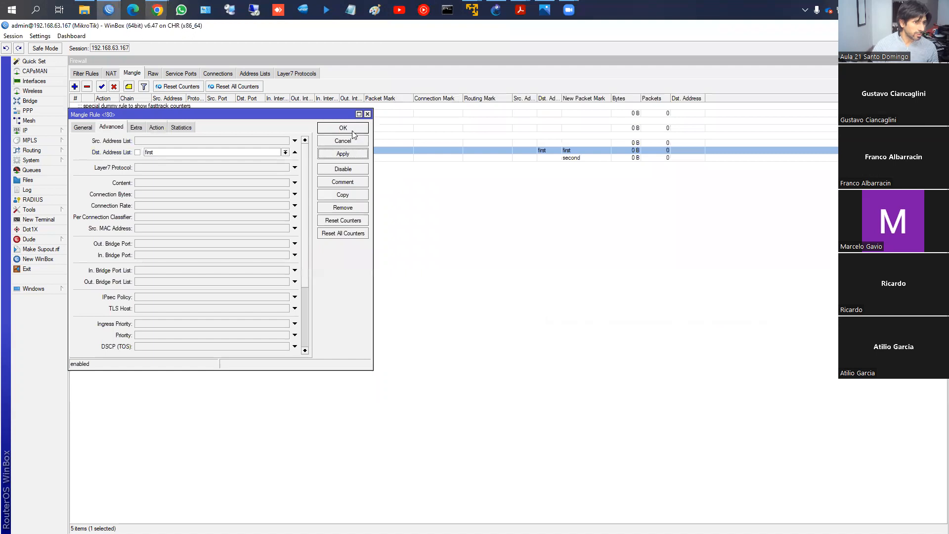
{"action": "left_click", "coordinate": [343, 127]}
- Set the udp rule's destination address list to "second", save it, and select both packet-marking rules
{"action": "double_click", "coordinate": [136, 157]}
{"action": "left_click", "coordinate": [156, 151]}
{"action": "type", "text": "second"}
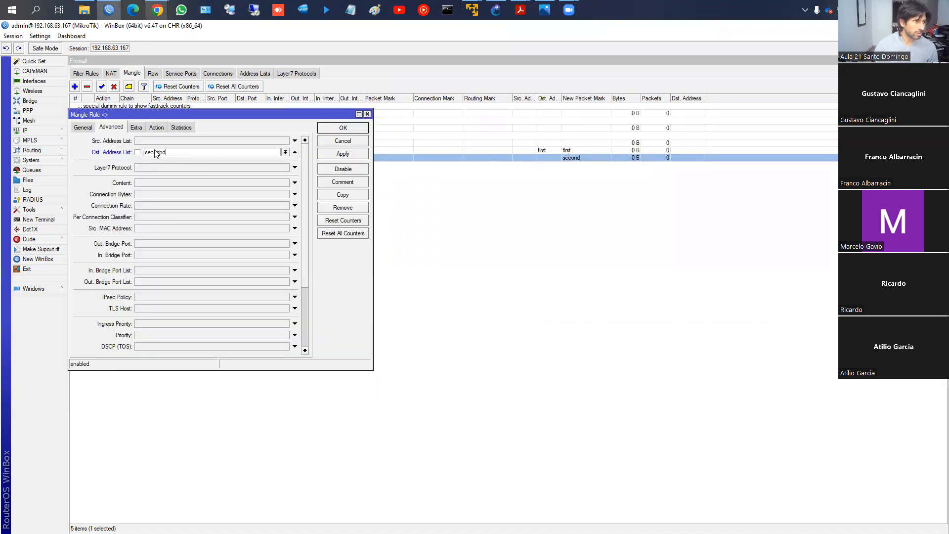
{"action": "key", "text": "Return"}
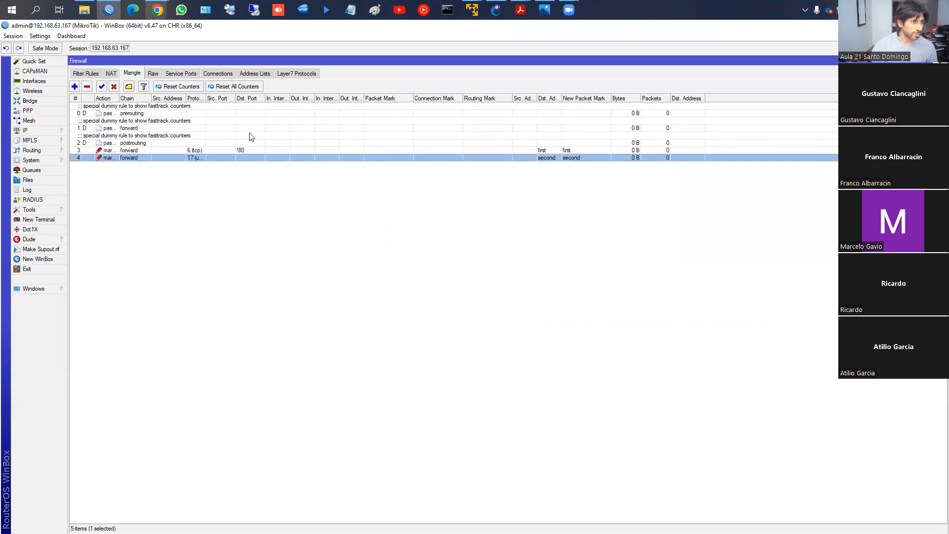
{"action": "left_click_drag", "start_coordinate": [643, 151], "coordinate": [637, 168]}
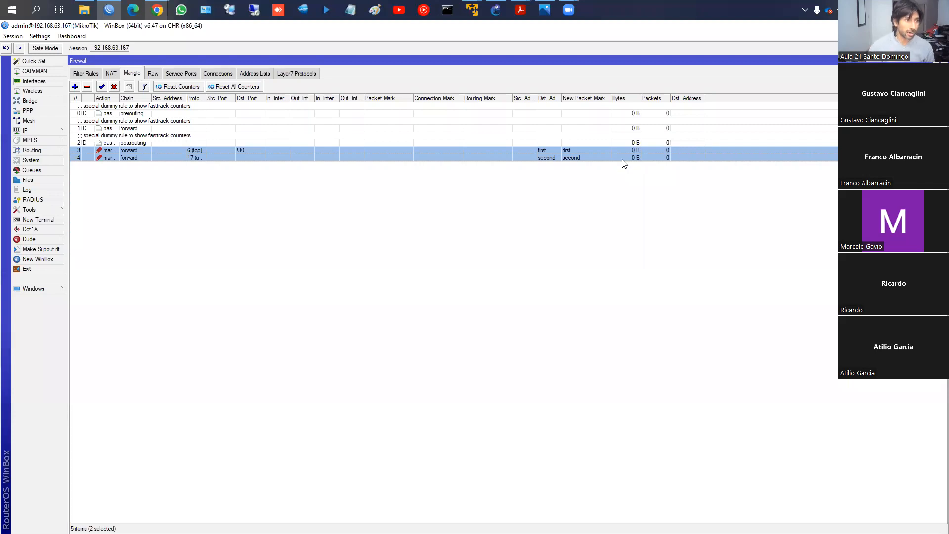
- Switch to the course page in the browser and underline the explanation of how address lists, 100Mb traffic and per-packet header reading raise CPU use
{"action": "key", "text": "alt+Tab"}
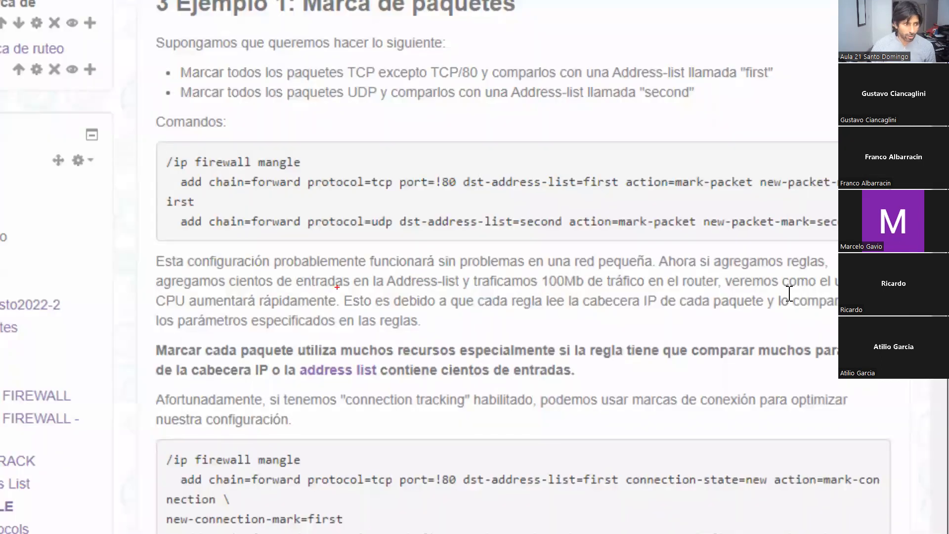
{"action": "left_click_drag", "start_coordinate": [177, 292], "coordinate": [716, 293]}
{"action": "left_click_drag", "start_coordinate": [159, 310], "coordinate": [339, 308]}
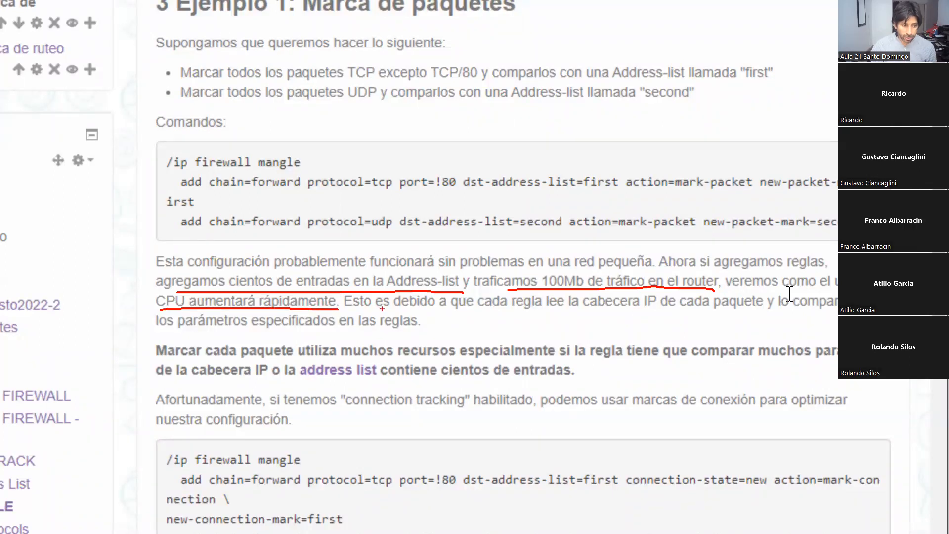
{"action": "left_click_drag", "start_coordinate": [506, 312], "coordinate": [761, 315]}
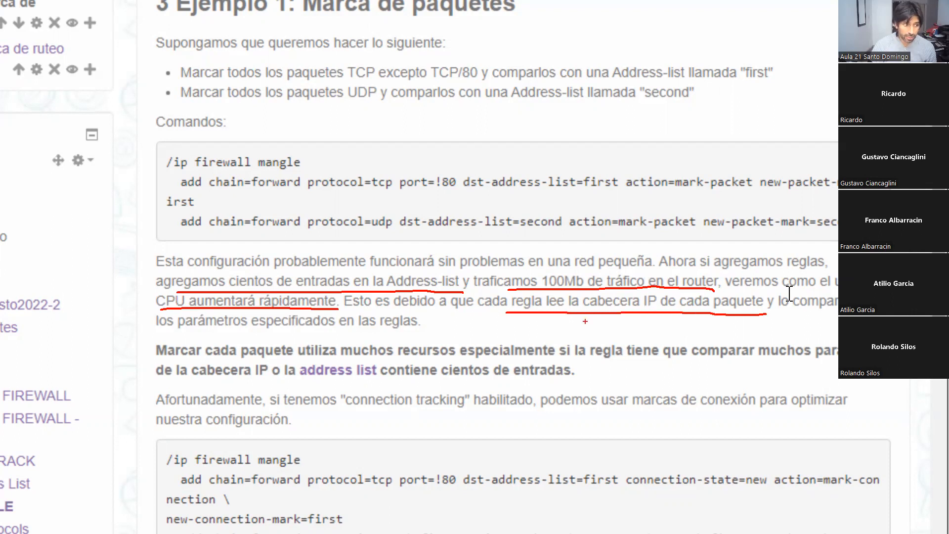
{"action": "left_click_drag", "start_coordinate": [167, 331], "coordinate": [427, 335]}
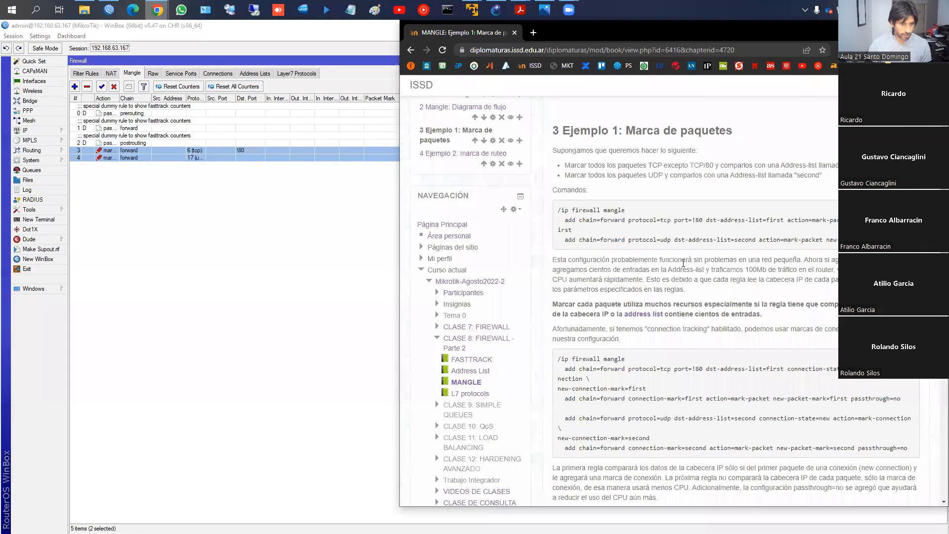
- Mark up the tcp rules in the connection-mark example, boxing the packet mark "first" and underlining the passthrough setting, and clear the annotations
{"action": "scroll", "coordinate": [415, 405], "scroll_direction": "down", "scroll_amount": 1}
{"action": "key", "text": "super"}
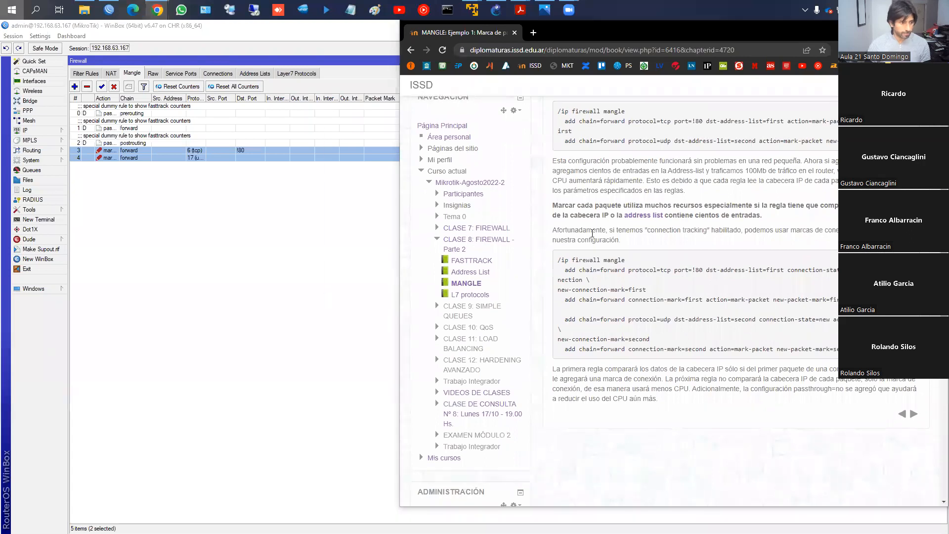
{"action": "key", "text": "super"}
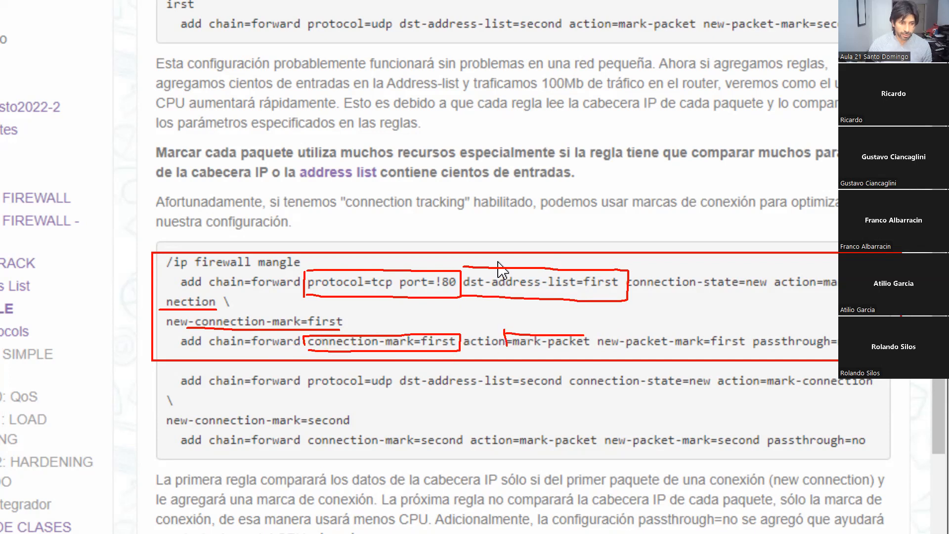
{"action": "mouse_move", "coordinate": [707, 334]}
{"action": "left_mouse_down"}
{"action": "mouse_move", "coordinate": [704, 353]}
{"action": "mouse_move", "coordinate": [728, 354]}
{"action": "mouse_move", "coordinate": [703, 354]}
{"action": "left_mouse_up"}
{"action": "left_click_drag", "start_coordinate": [767, 351], "coordinate": [839, 350]}
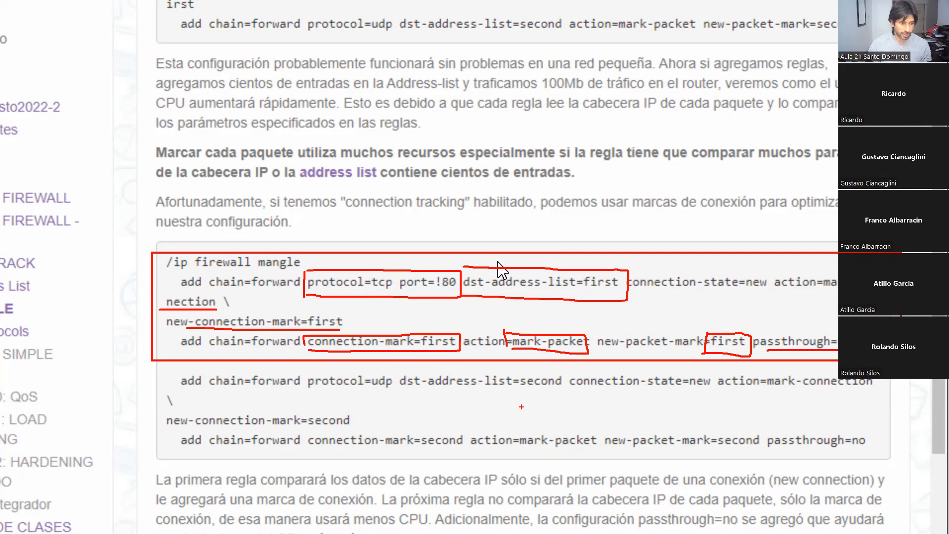
{"action": "key", "text": "Escape"}
- Return to WinBox and disable the two selected packet-marking mangle rules
{"action": "scroll", "coordinate": [773, 271], "scroll_direction": "down", "scroll_amount": 1}
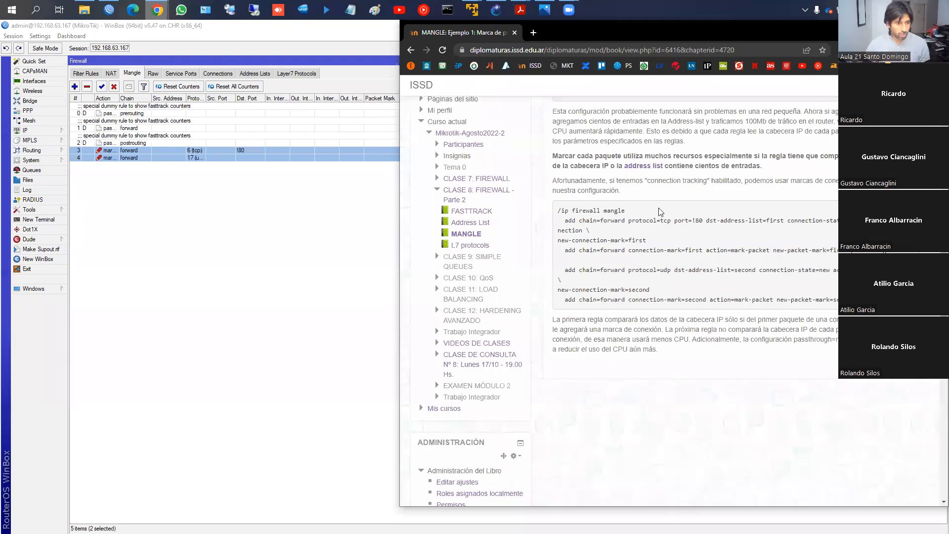
{"action": "key", "text": "alt+Tab"}
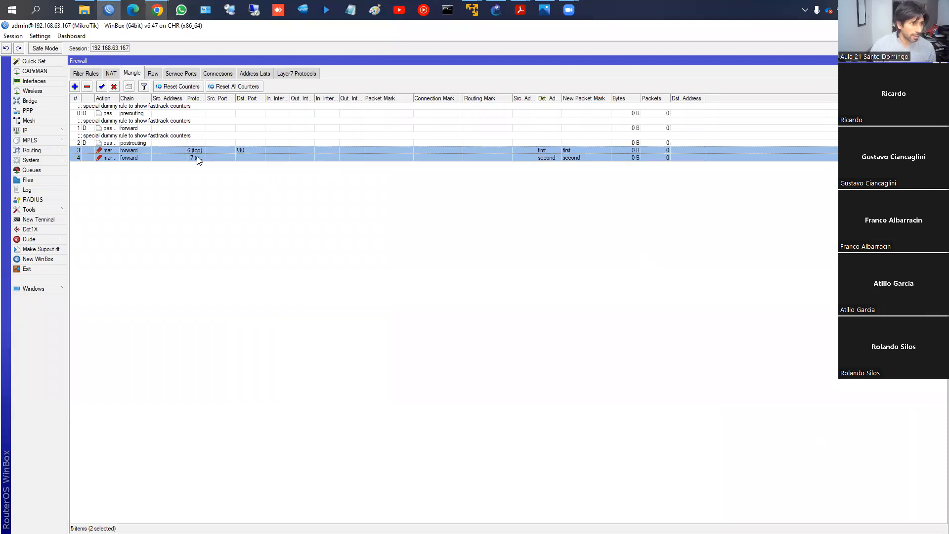
{"action": "left_click", "coordinate": [114, 86]}
- Create a new mangle rule and set its chain to forward, checking the course example for the parameters
{"action": "left_click", "coordinate": [74, 86]}
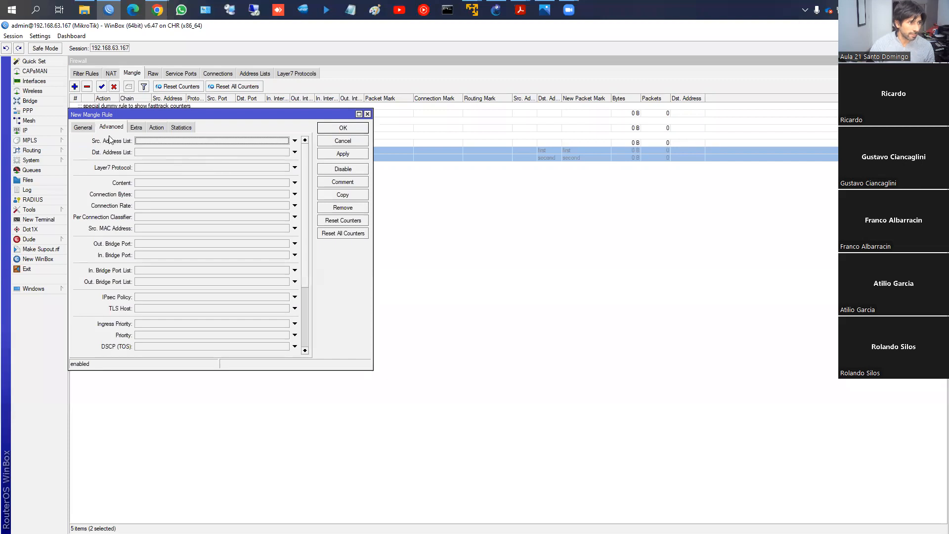
{"action": "left_click", "coordinate": [84, 128]}
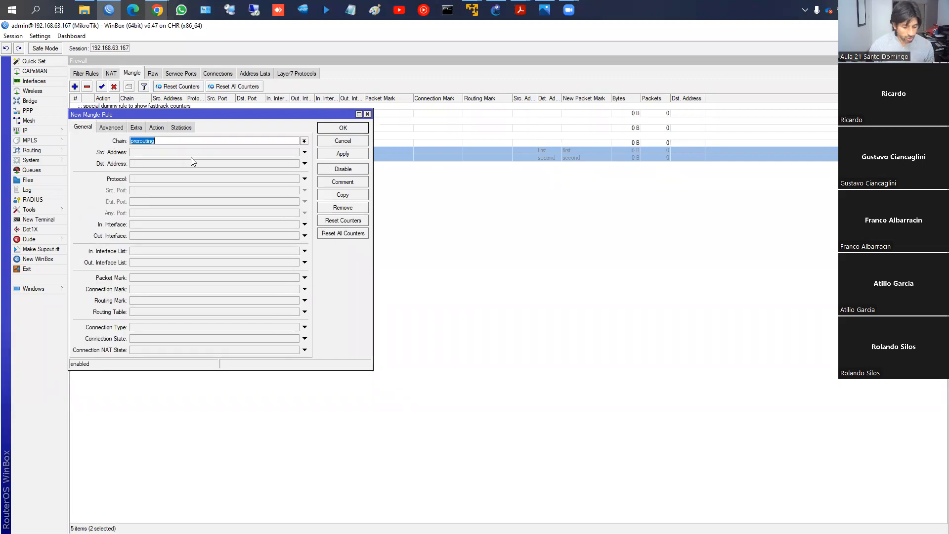
{"action": "key", "text": "alt+Tab"}
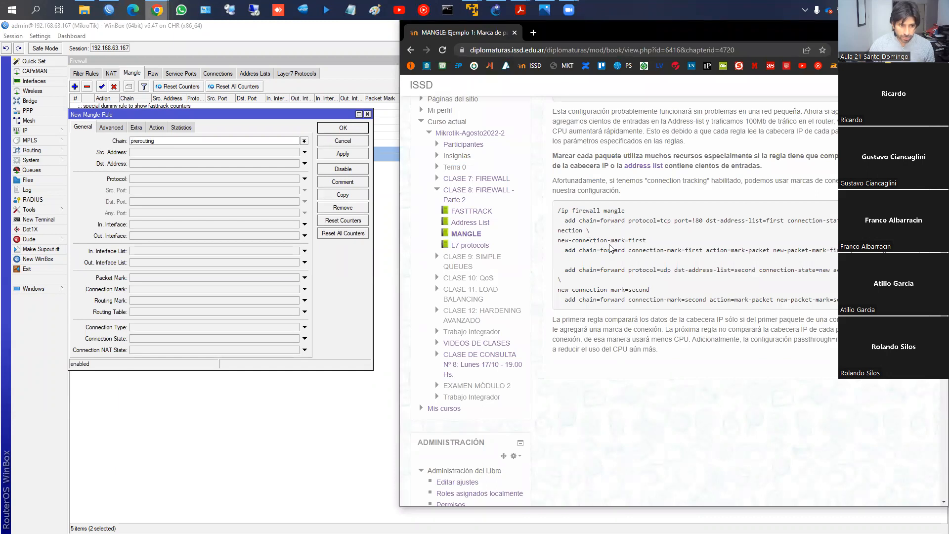
{"action": "key", "text": "alt+Tab"}
{"action": "left_click", "coordinate": [304, 141]}
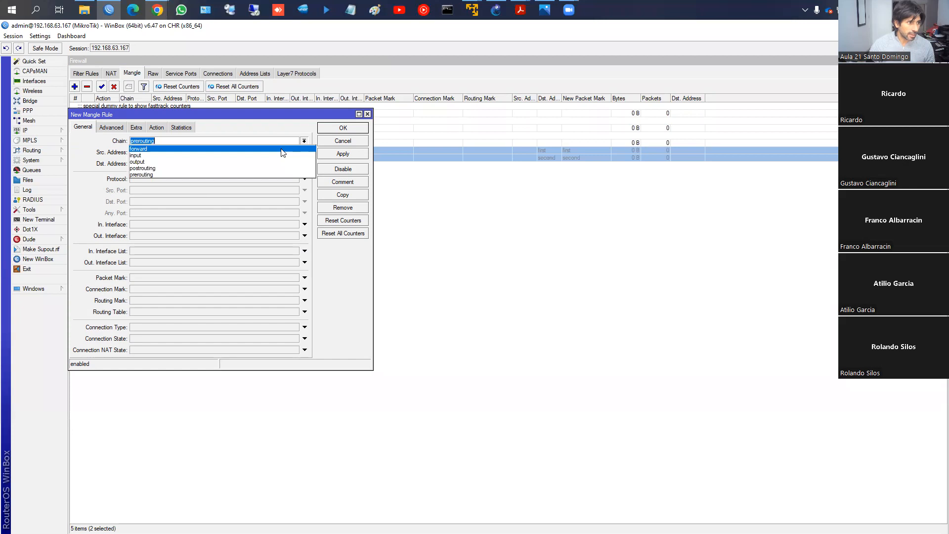
{"action": "left_click", "coordinate": [281, 149]}
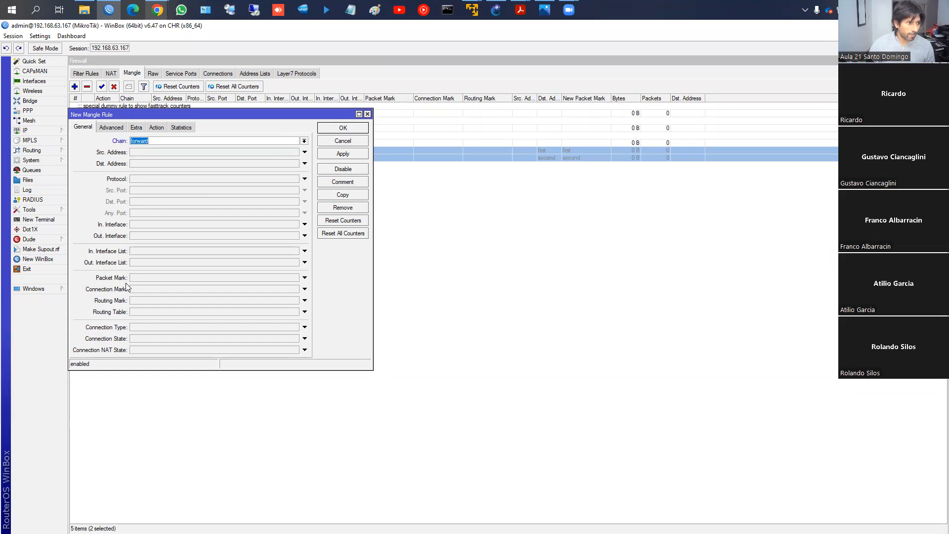
- Leave the rule's connection mark unset and restrict its connection state to new
{"action": "left_click", "coordinate": [144, 289]}
{"action": "left_click", "coordinate": [297, 290]}
{"action": "left_click", "coordinate": [309, 291]}
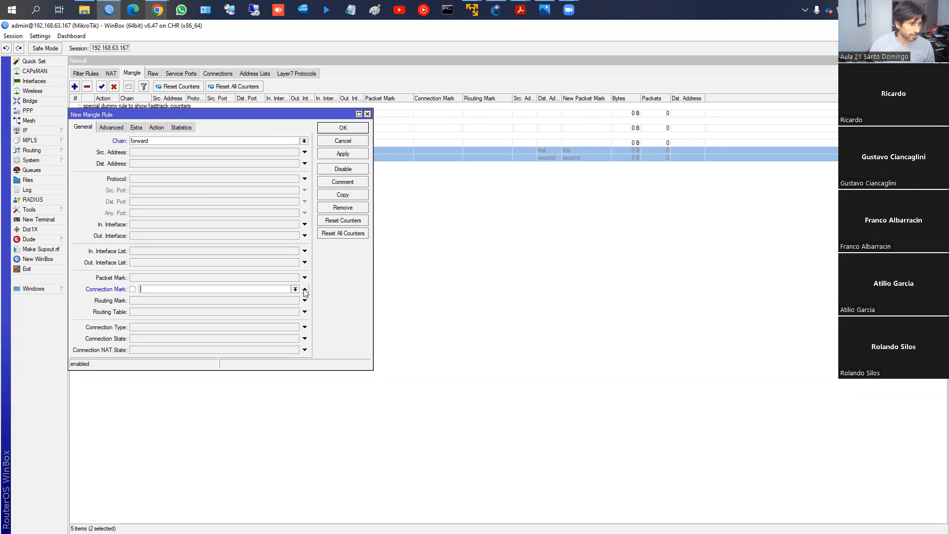
{"action": "left_click", "coordinate": [305, 291]}
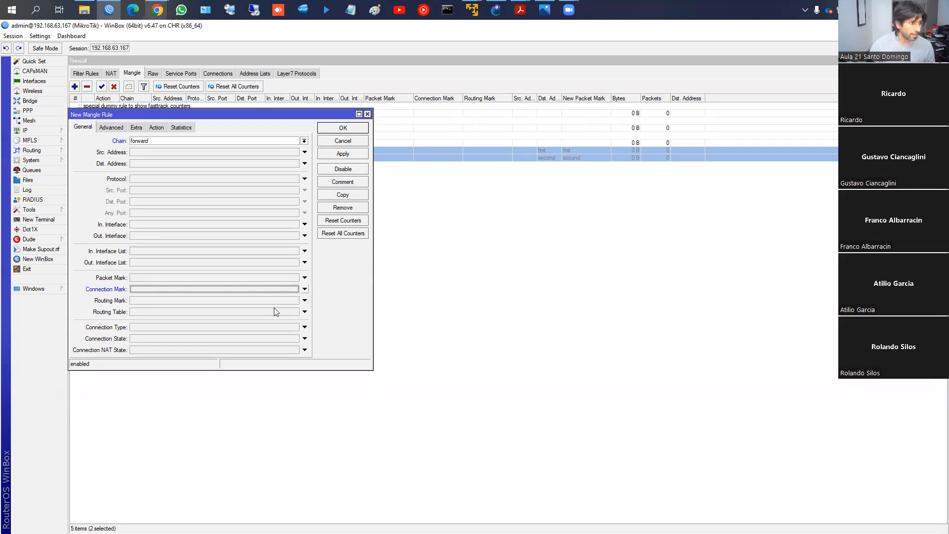
{"action": "left_click", "coordinate": [305, 339]}
{"action": "left_click", "coordinate": [238, 339]}
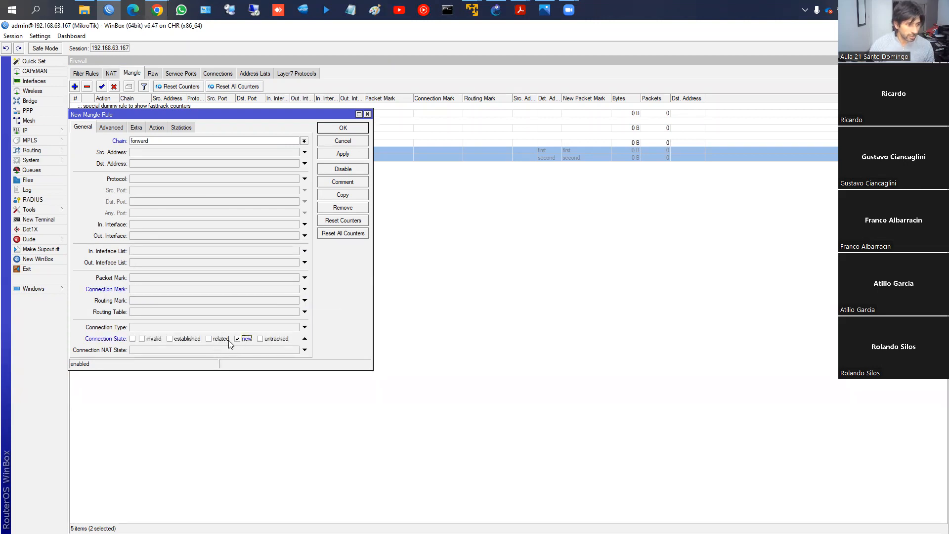
- Check the tcp rule in the course page's connection-mark example, boxing the start of its connection-state condition, and clear the annotation
{"action": "key", "text": "alt+Tab"}
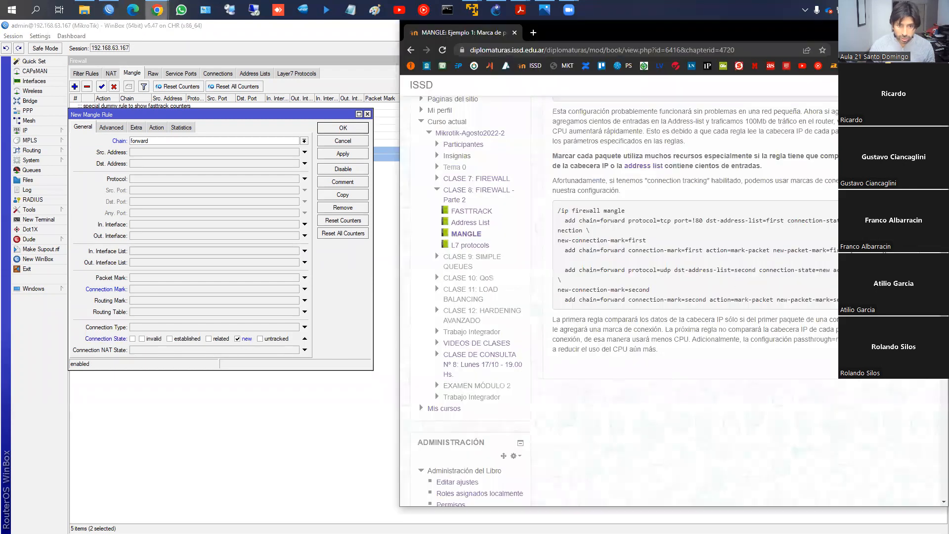
{"action": "key", "text": "ctrl+2"}
{"action": "left_click_drag", "start_coordinate": [784, 216], "coordinate": [800, 225]}
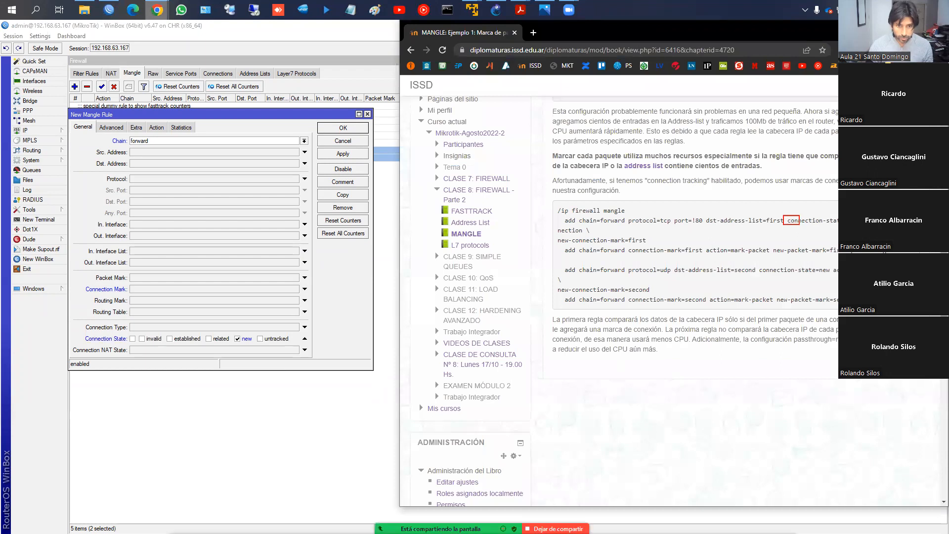
{"action": "key", "text": "Escape"}
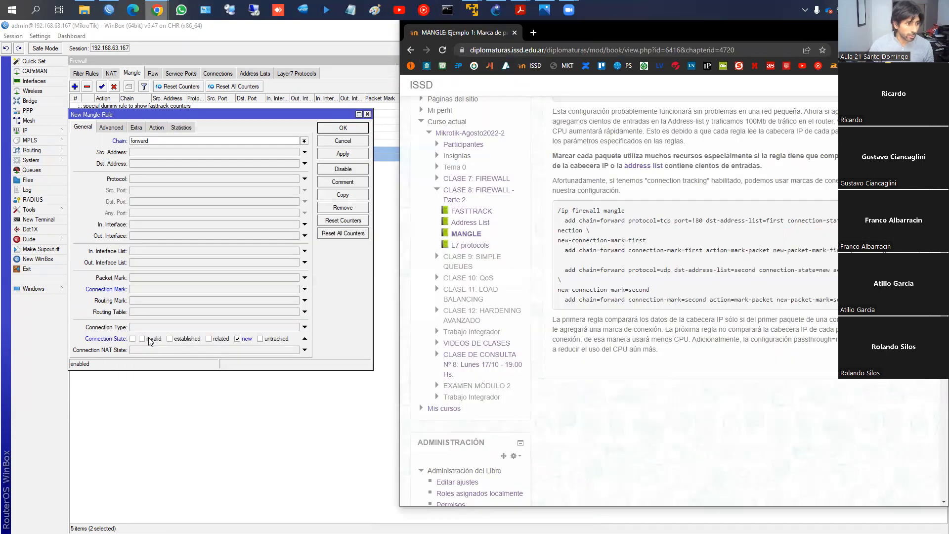
- Match protocol 6 (tcp) in the new WinBox rule and every destination port except 80
{"action": "left_click", "coordinate": [147, 179]}
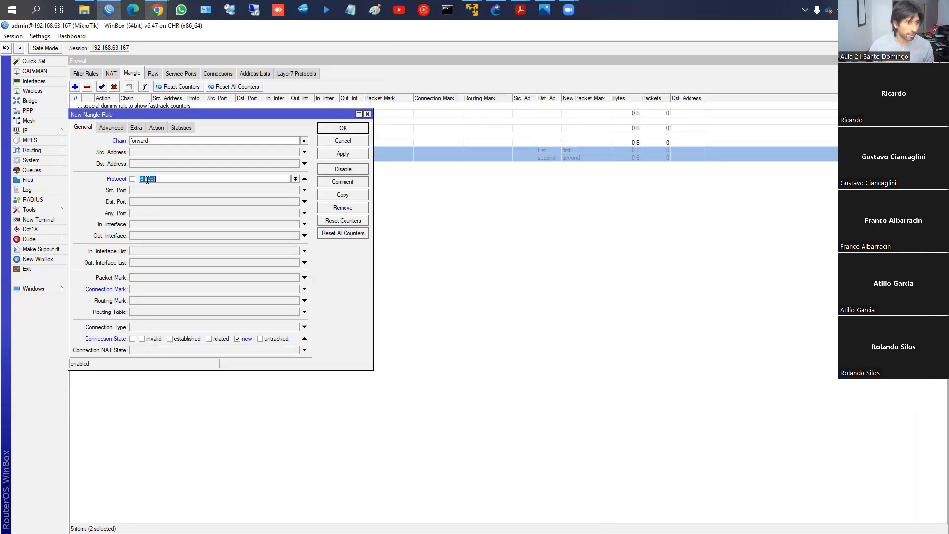
{"action": "left_click", "coordinate": [147, 201]}
{"action": "type", "text": "80"}
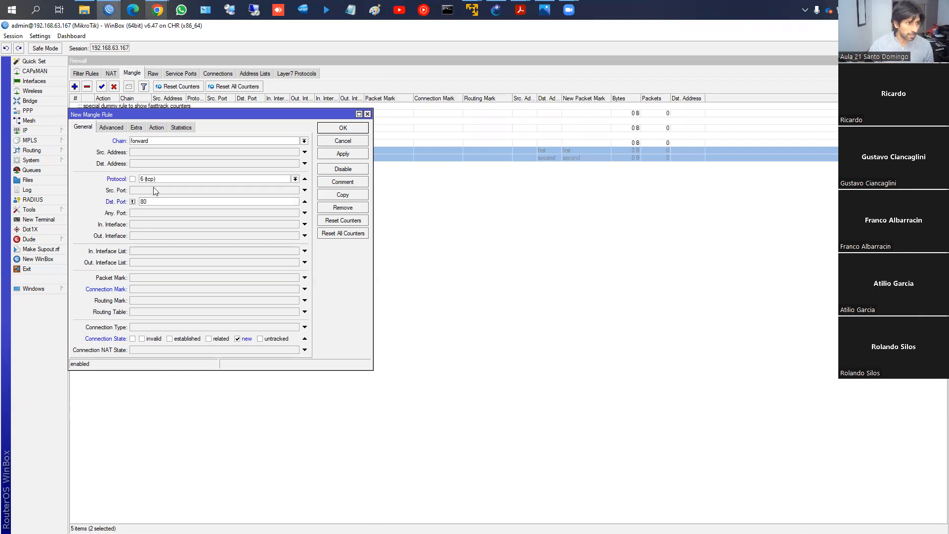
- Set the rule's action to mark connection with the new connection mark "first_conn", keeping passthrough enabled
{"action": "left_click", "coordinate": [156, 127]}
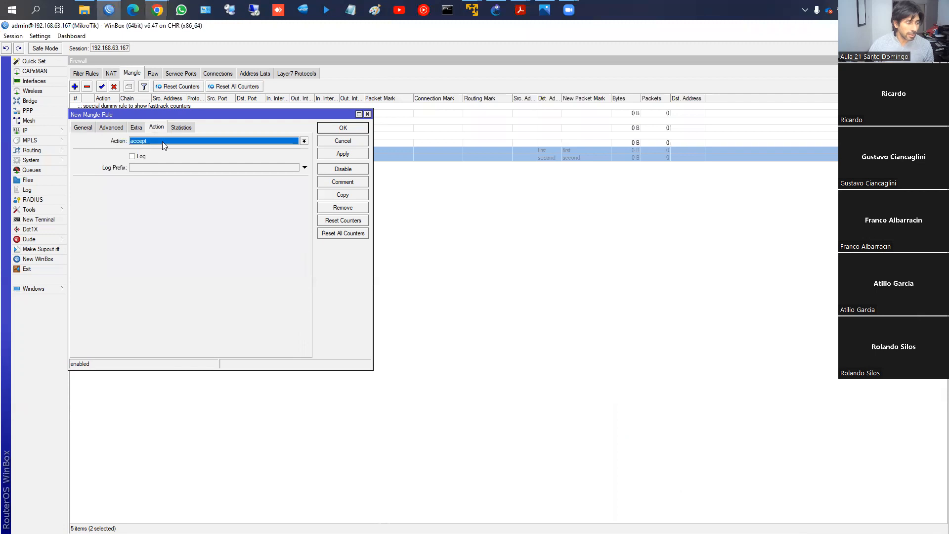
{"action": "left_click", "coordinate": [162, 143]}
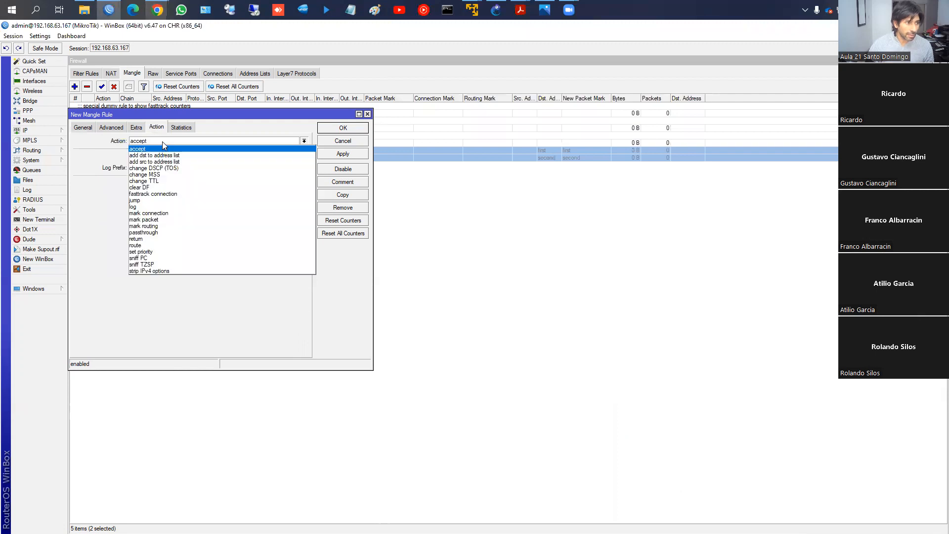
{"action": "left_click", "coordinate": [162, 213]}
{"action": "left_click", "coordinate": [152, 183]}
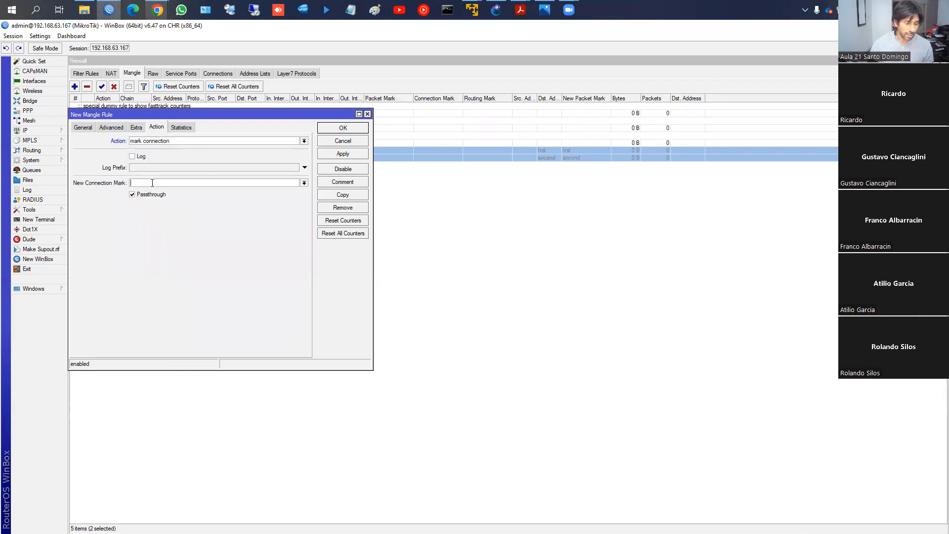
{"action": "type", "text": "fir"}
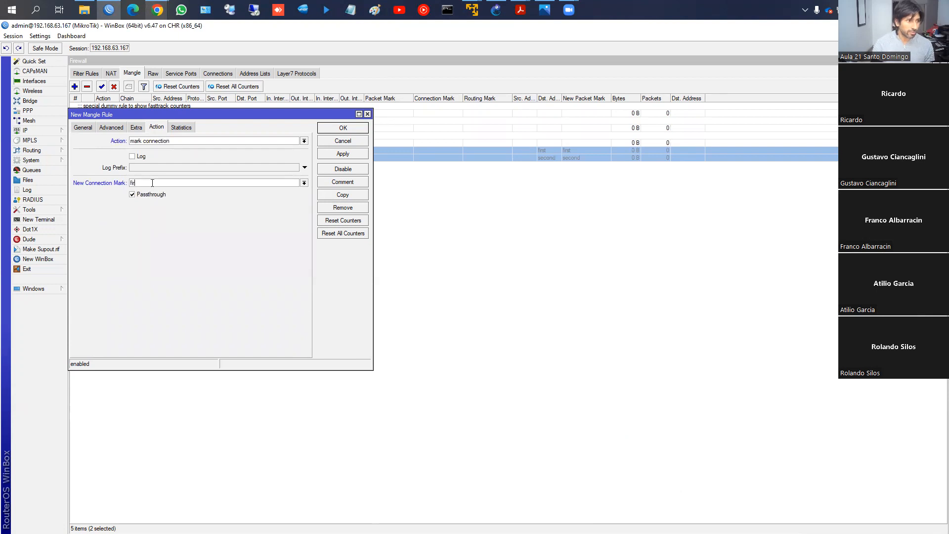
{"action": "type", "text": "st_"}
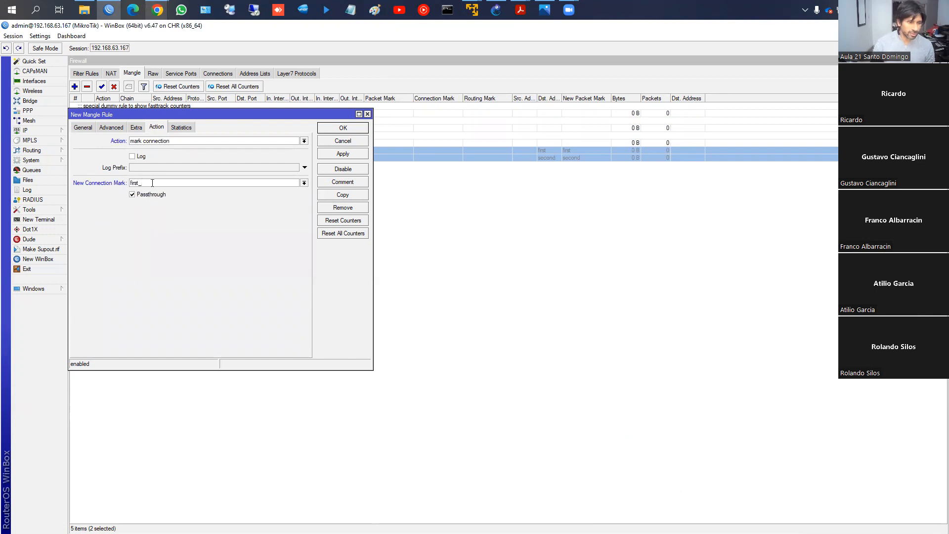
{"action": "type", "text": "conn"}
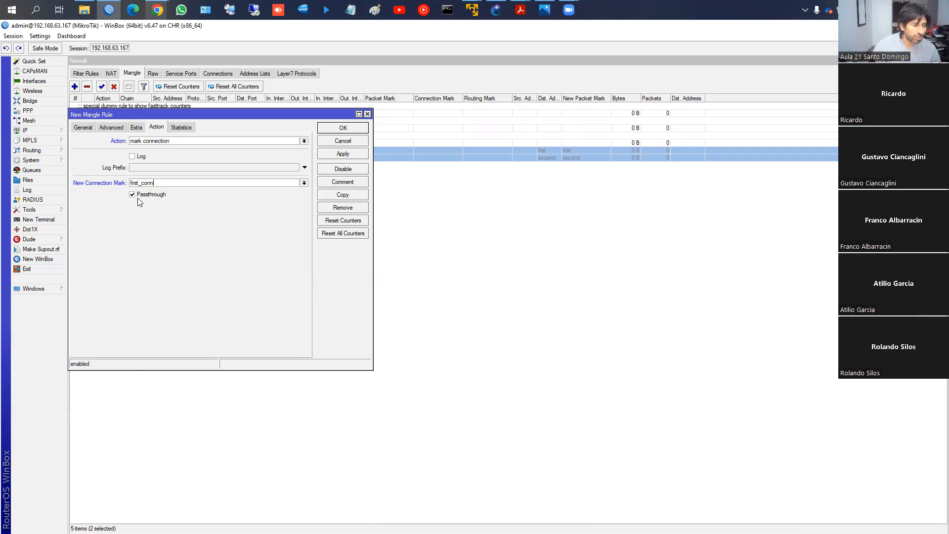
- Comment the rule as "Marco todo tráfico TCP excepto 80" and save it
{"action": "left_click", "coordinate": [334, 187]}
{"action": "type", "text": "Marco:"}
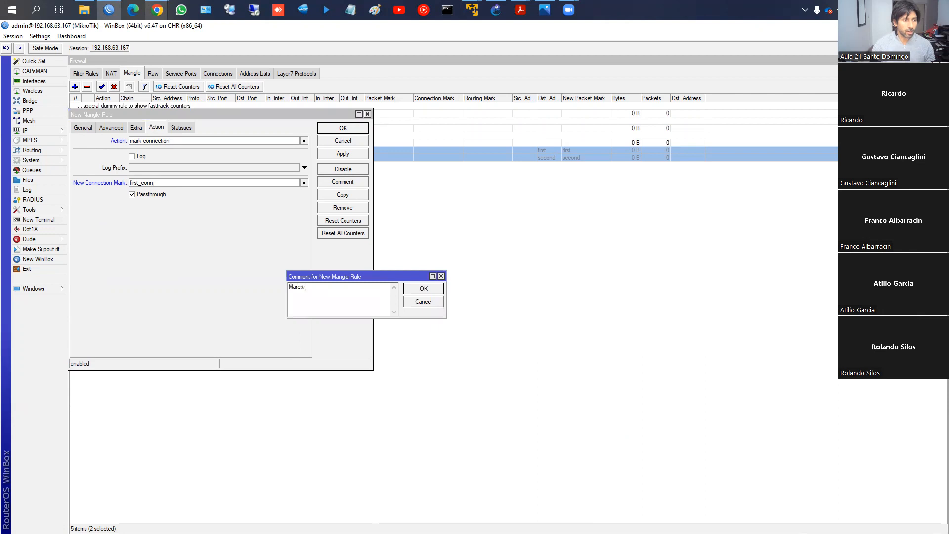
{"action": "type", "text": "tráfic"}
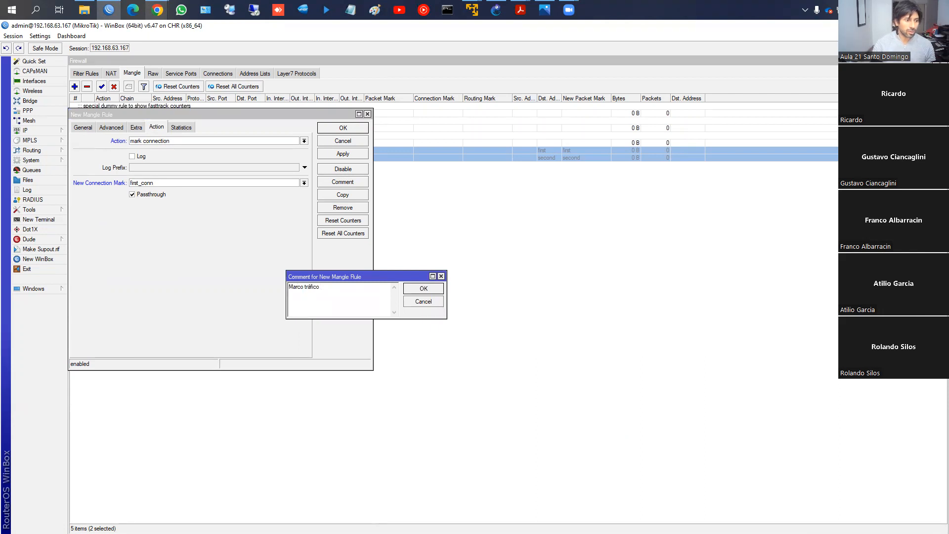
{"action": "type", "text": "o"}
{"action": "key", "text": "BackSpace"}
{"action": "key", "text": "BackSpace"}
{"action": "key", "text": "BackSpace"}
{"action": "key", "text": "BackSpace"}
{"action": "key", "text": "BackSpace"}
{"action": "key", "text": "BackSpace"}
{"action": "type", "text": "odo tráfico TRC excepto 80"}
{"action": "left_click", "coordinate": [424, 288]}
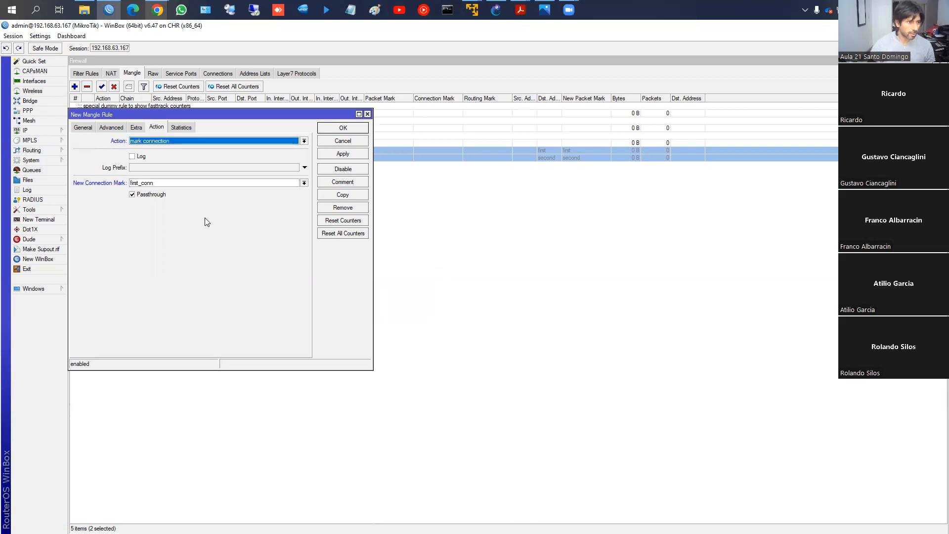
{"action": "left_click", "coordinate": [342, 129]}
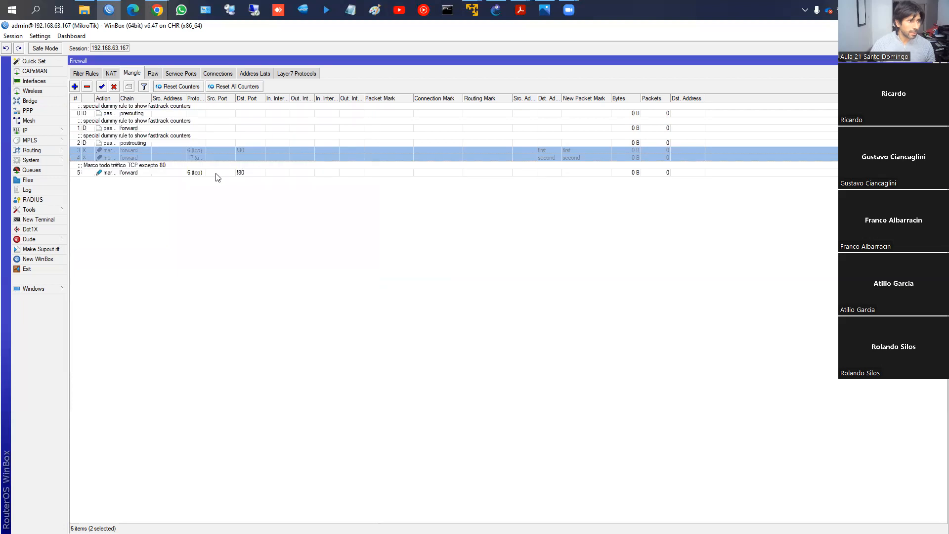
- Select the new tcp rule and add the New Connection Mark column to the mangle list
{"action": "left_click", "coordinate": [110, 172]}
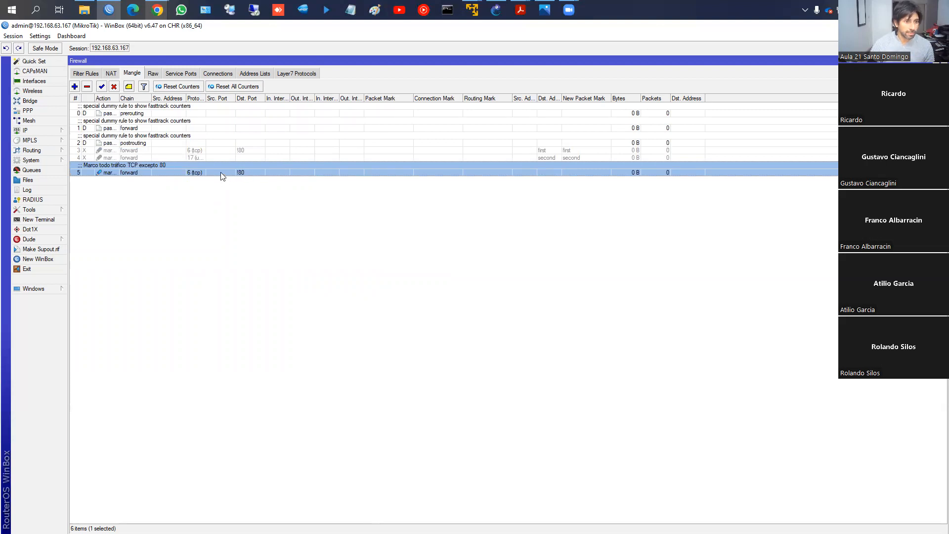
{"action": "right_click", "coordinate": [425, 196]}
{"action": "left_click", "coordinate": [475, 237]}
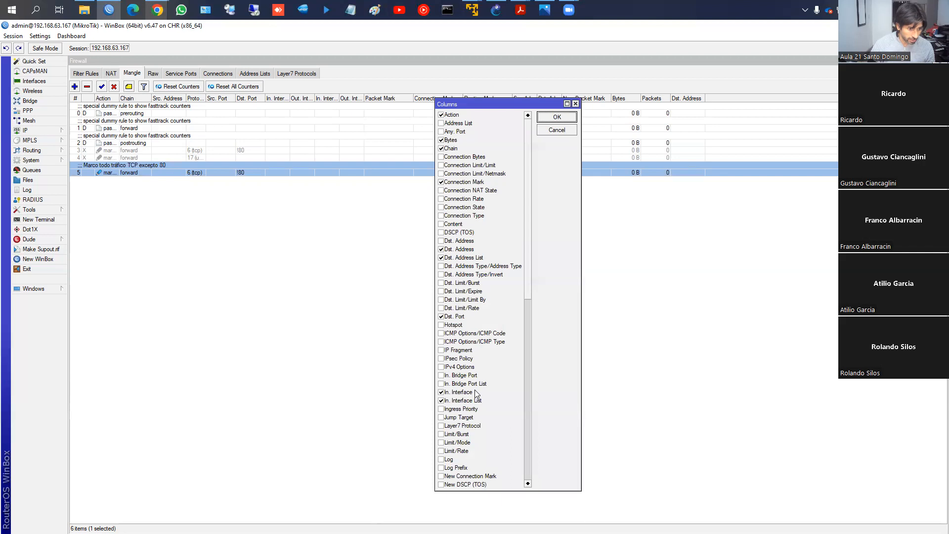
{"action": "scroll", "coordinate": [477, 392], "scroll_direction": "down", "scroll_amount": 1}
{"action": "left_click", "coordinate": [445, 451]}
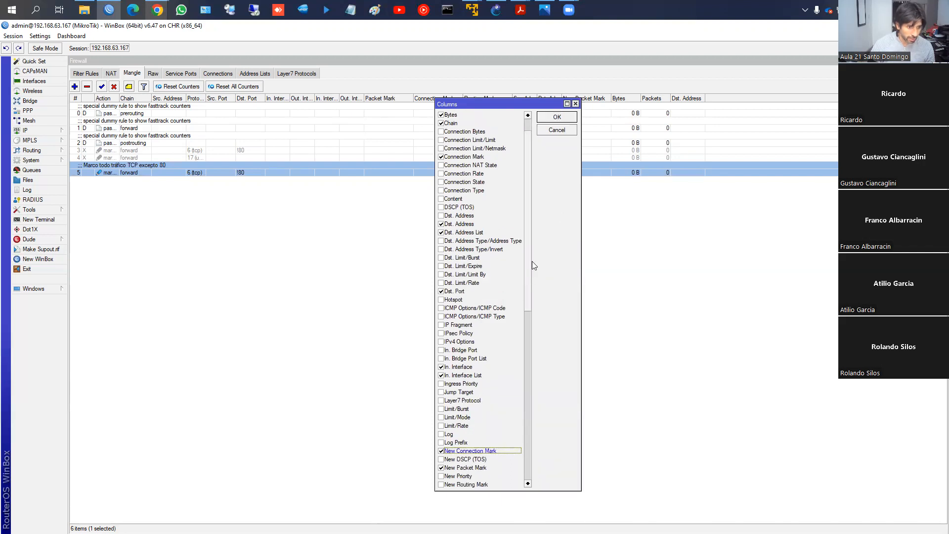
{"action": "left_click", "coordinate": [556, 117]}
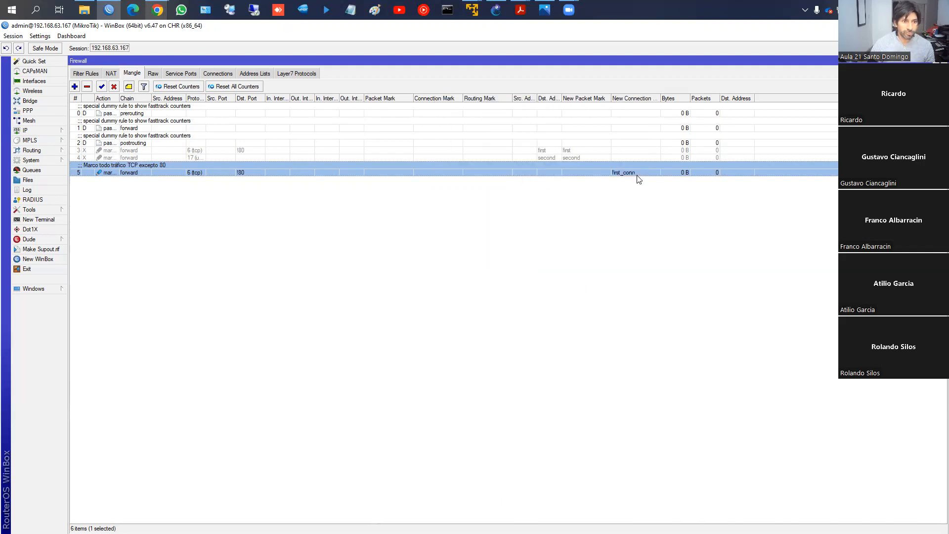
- Create another mangle rule on the forward chain that matches the connection mark "first_conn"
{"action": "left_click", "coordinate": [74, 86]}
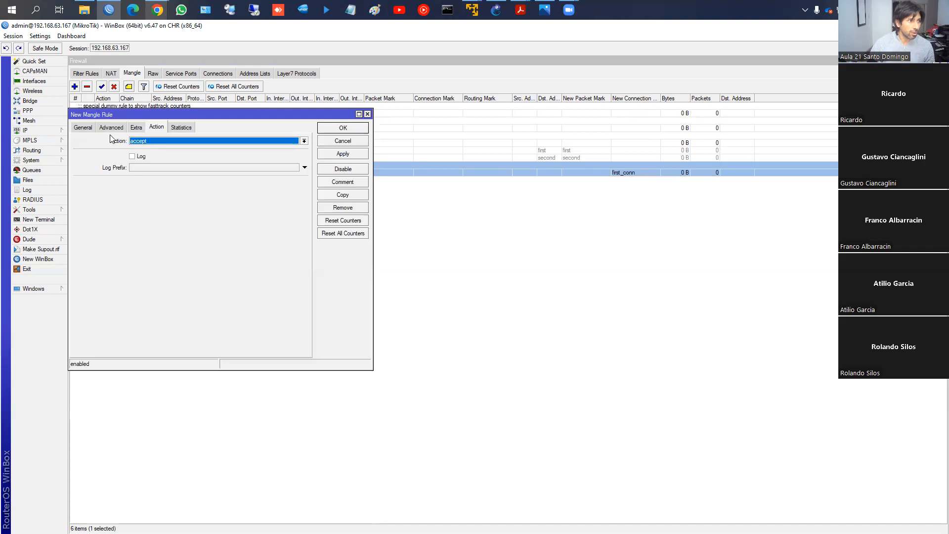
{"action": "left_click", "coordinate": [84, 128]}
{"action": "left_click", "coordinate": [304, 140]}
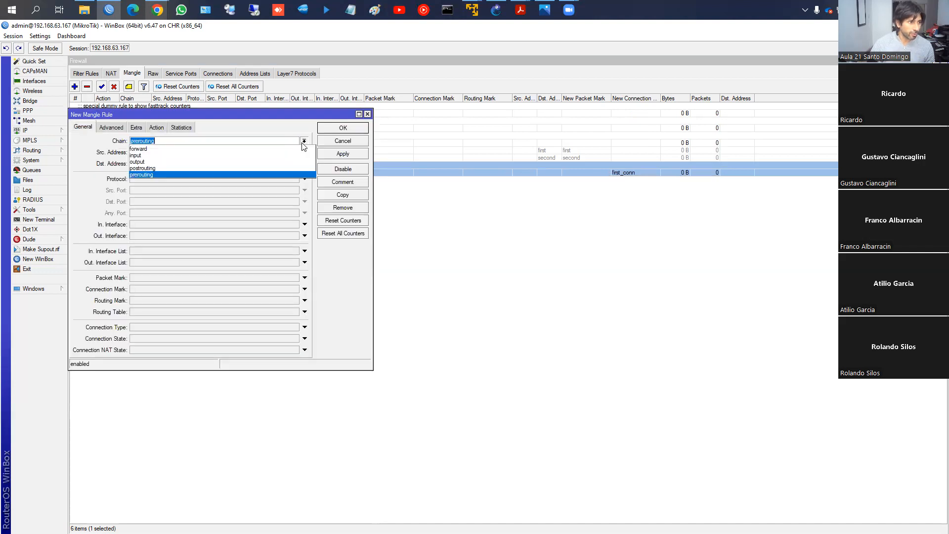
{"action": "left_click", "coordinate": [263, 150]}
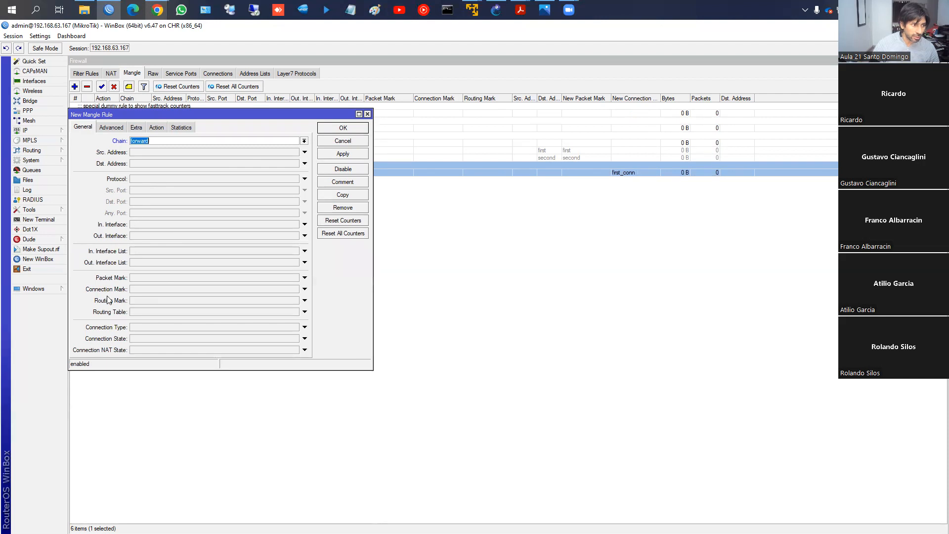
{"action": "left_click", "coordinate": [145, 291]}
{"action": "left_click", "coordinate": [295, 289]}
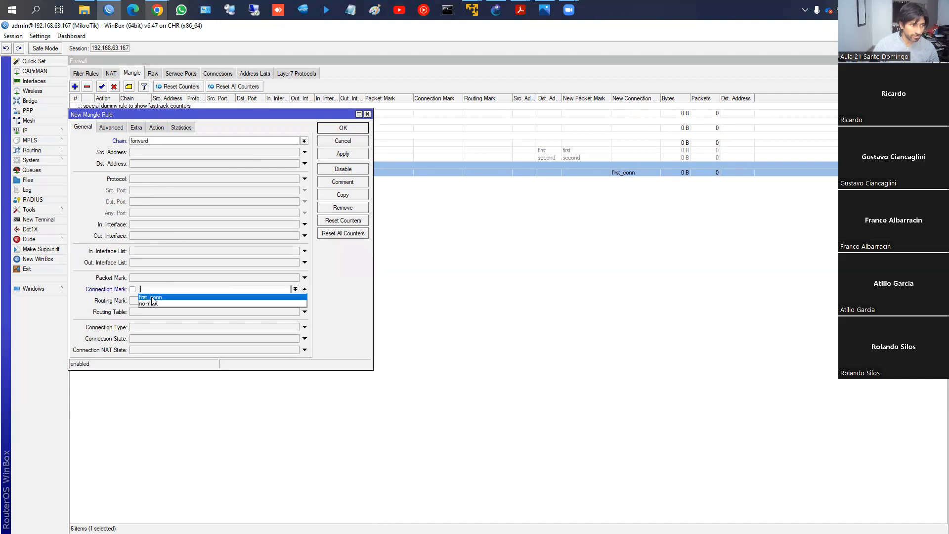
{"action": "left_click", "coordinate": [153, 297]}
{"action": "left_click", "coordinate": [305, 301]}
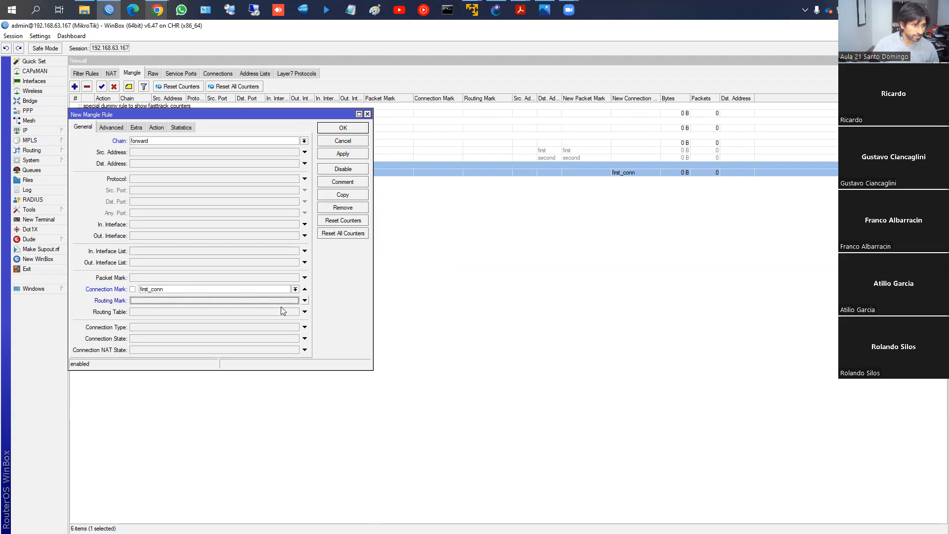
- Set the second rule's action to mark packet with the new packet mark "first_pk" and disable passthrough
{"action": "left_click", "coordinate": [156, 127]}
{"action": "left_click", "coordinate": [156, 141]}
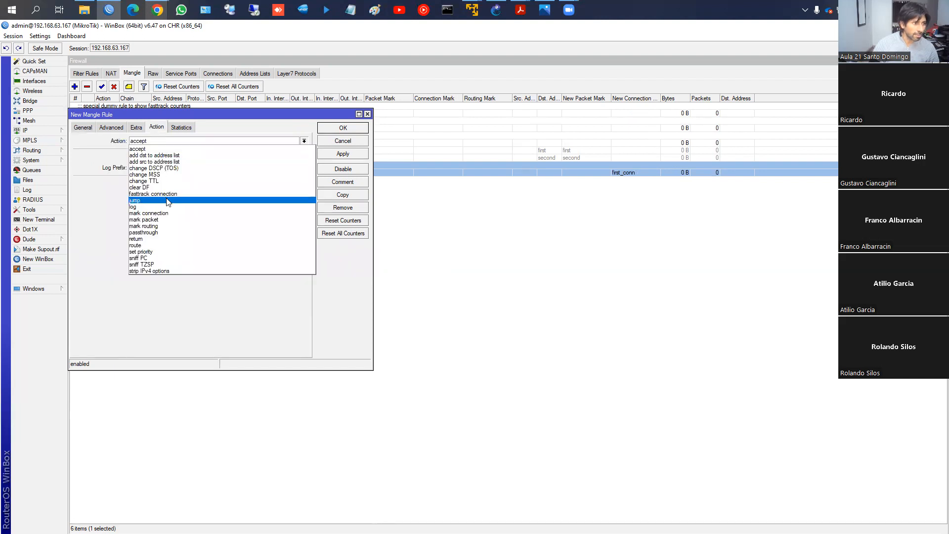
{"action": "left_click", "coordinate": [163, 219]}
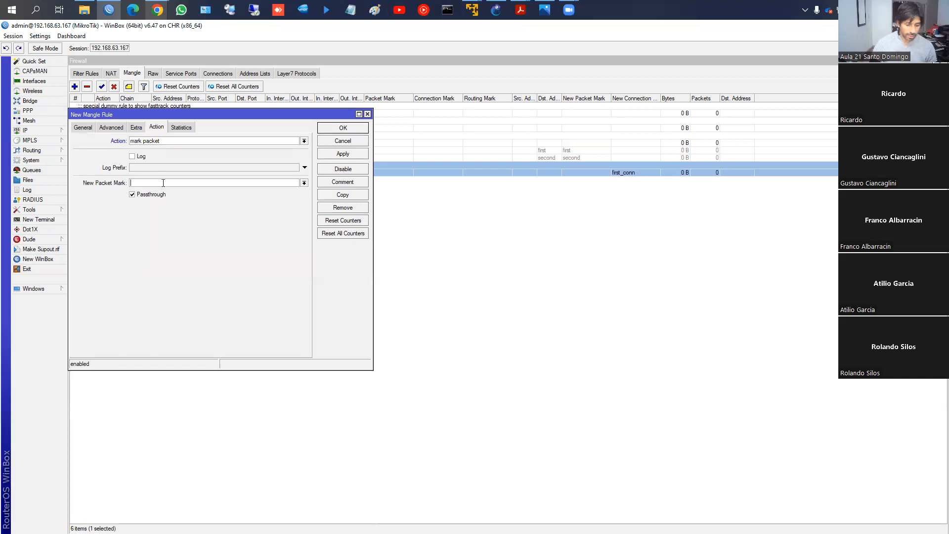
{"action": "left_click", "coordinate": [163, 183]}
{"action": "type", "text": "first_pk"}
{"action": "left_click", "coordinate": [151, 194]}
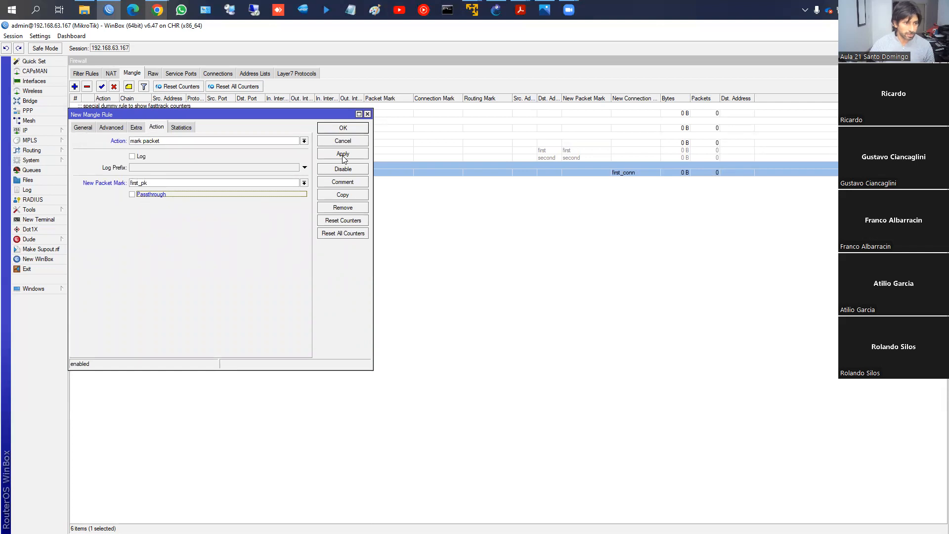
- Save the "first_pk" packet-mark rule and compare it with the "first_conn" connection-mark rule in the mangle list
{"action": "left_click", "coordinate": [344, 129]}
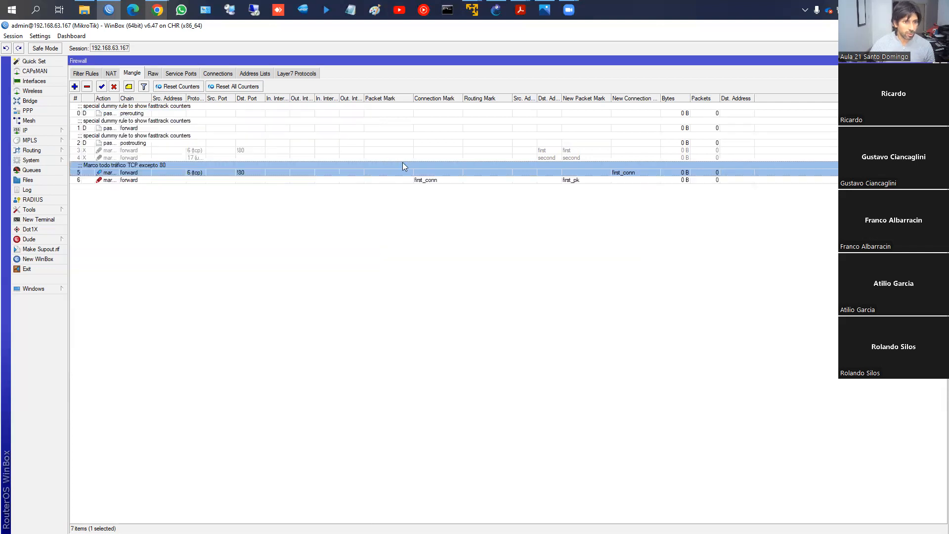
{"action": "left_click", "coordinate": [577, 181]}
{"action": "left_click", "coordinate": [578, 172]}
{"action": "left_click", "coordinate": [573, 181]}
{"action": "left_click", "coordinate": [386, 168]}
{"action": "left_click", "coordinate": [418, 180]}
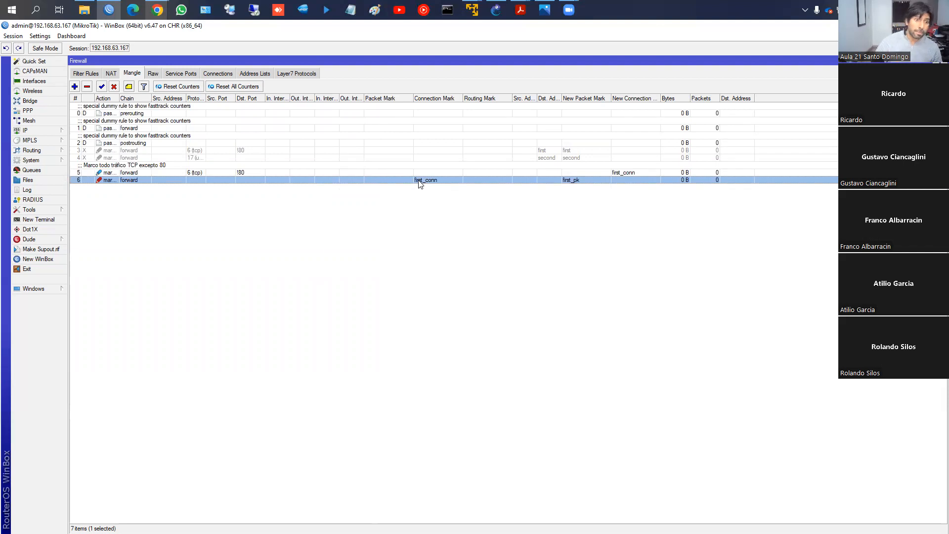
{"action": "left_click", "coordinate": [411, 173]}
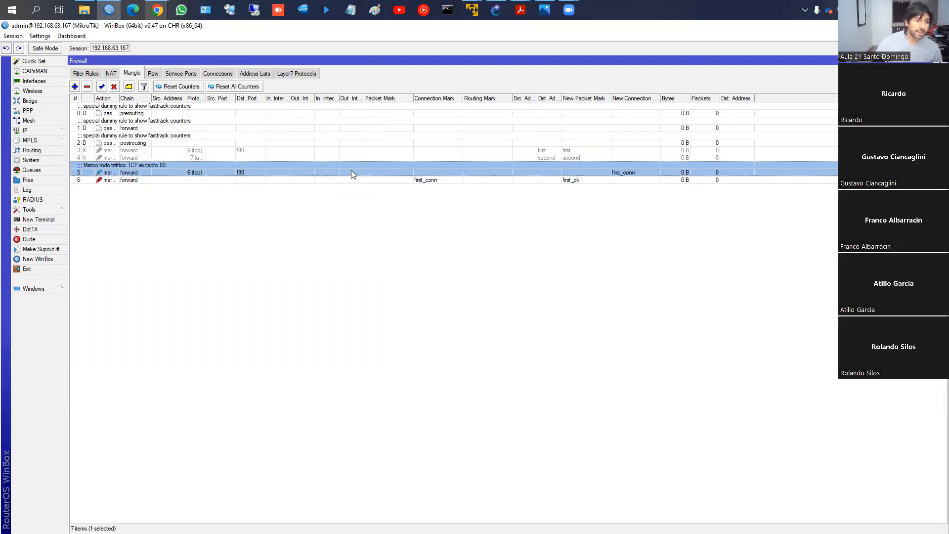
{"action": "left_click", "coordinate": [385, 181]}
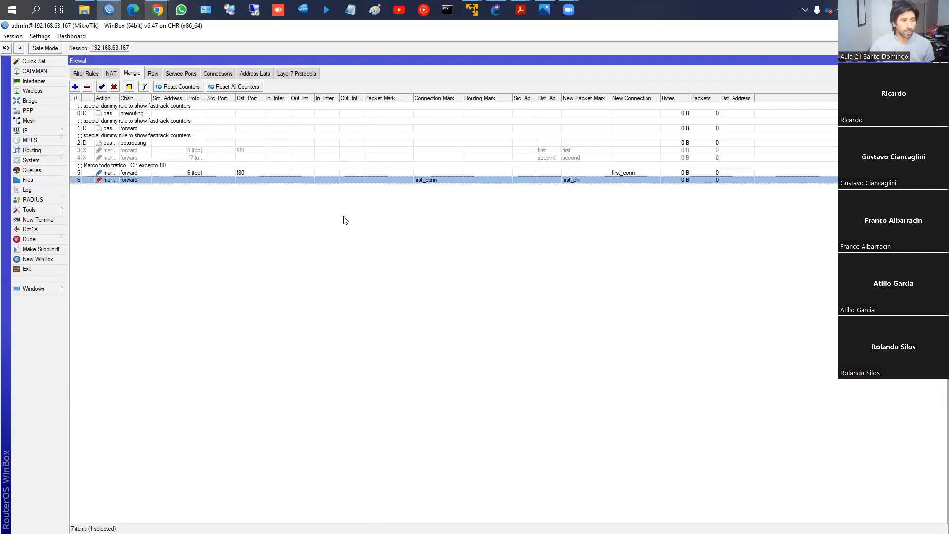
{"action": "left_click", "coordinate": [364, 254]}
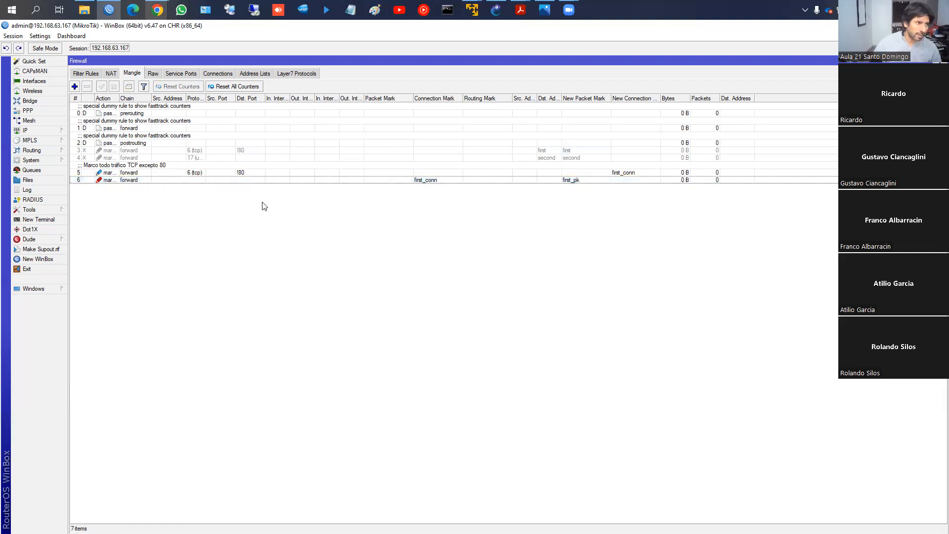
- Check the firewall's address lists and return to the mangle rules
{"action": "mouse_move", "coordinate": [520, 10]}
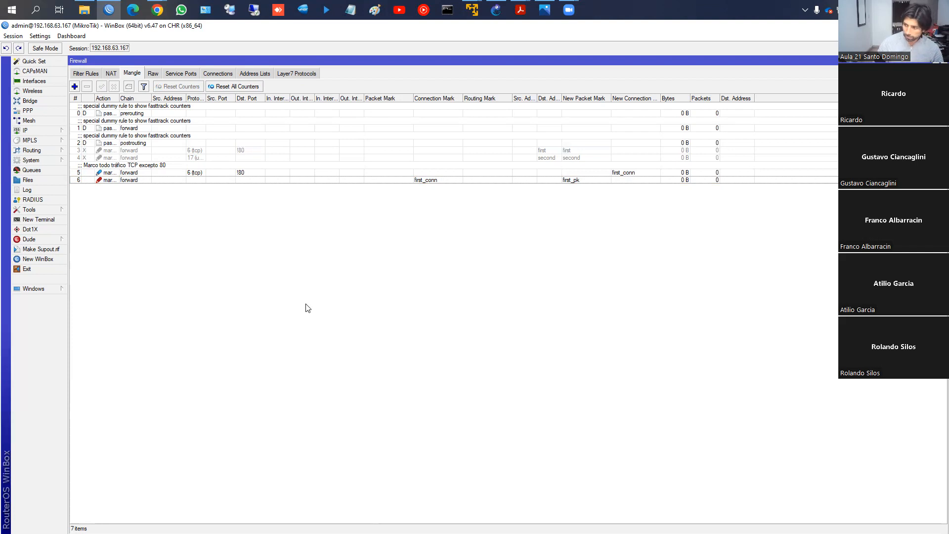
{"action": "left_click", "coordinate": [267, 74]}
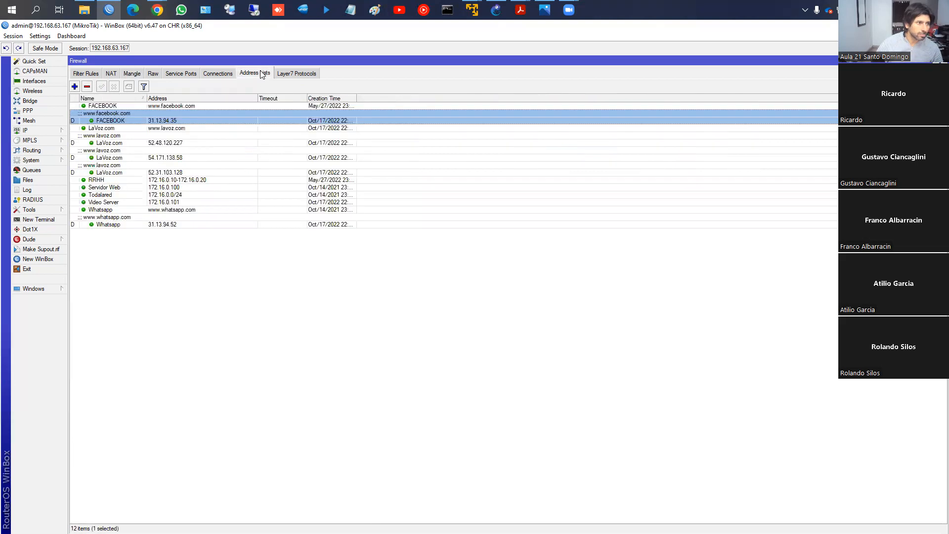
{"action": "left_click", "coordinate": [124, 75]}
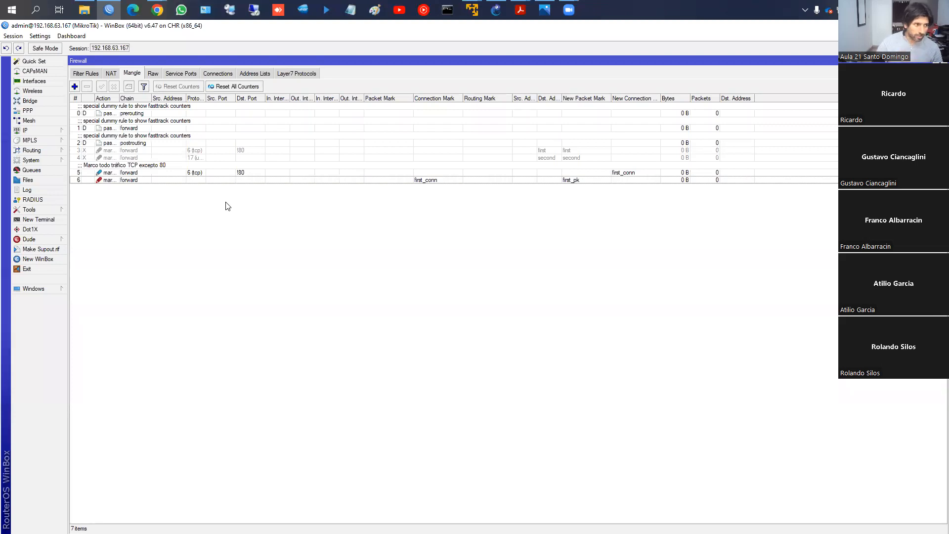
- Review the uses of packet marks in the course book's "Sección Mangle" chapter in Chrome, returning to WinBox and discarding the blank mangle rule
{"action": "left_click", "coordinate": [75, 86]}
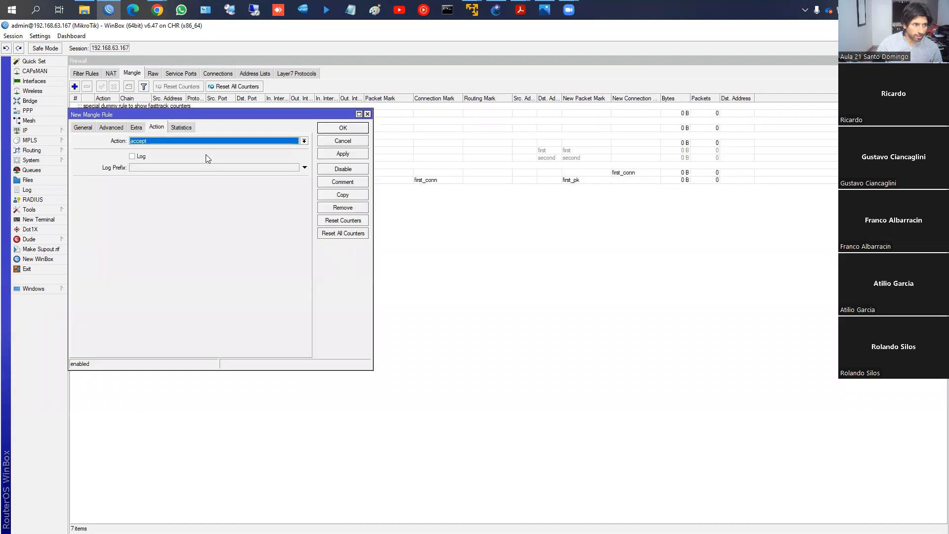
{"action": "left_click", "coordinate": [82, 128]}
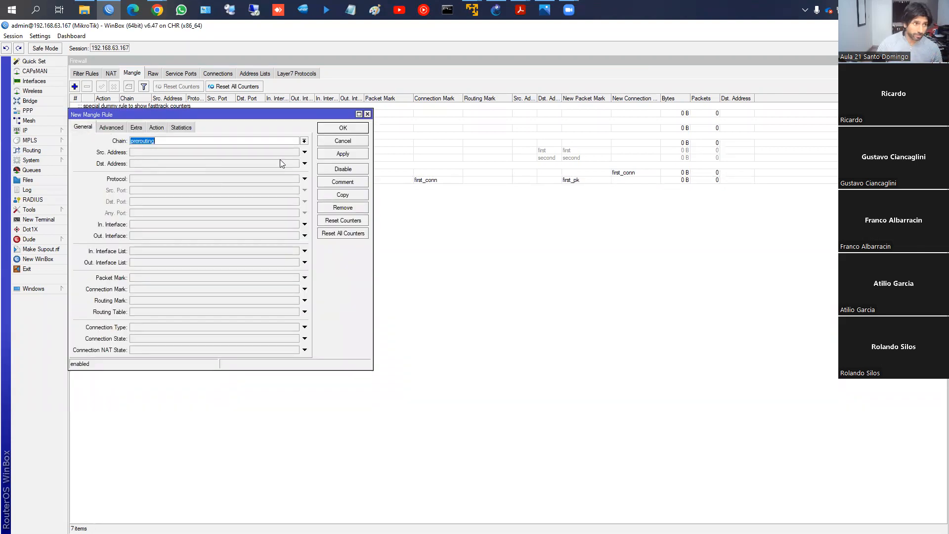
{"action": "mouse_move", "coordinate": [157, 10]}
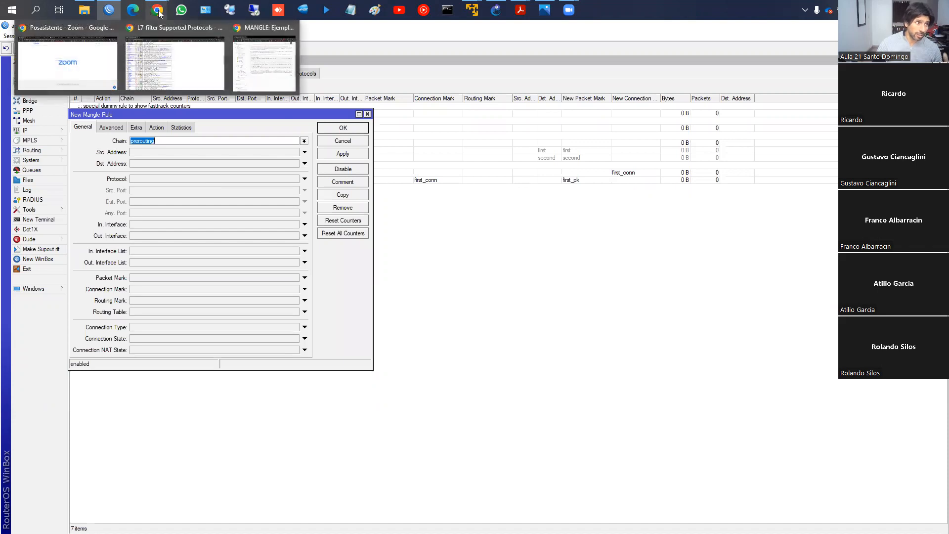
{"action": "left_click", "coordinate": [262, 63]}
{"action": "left_click", "coordinate": [914, 27]}
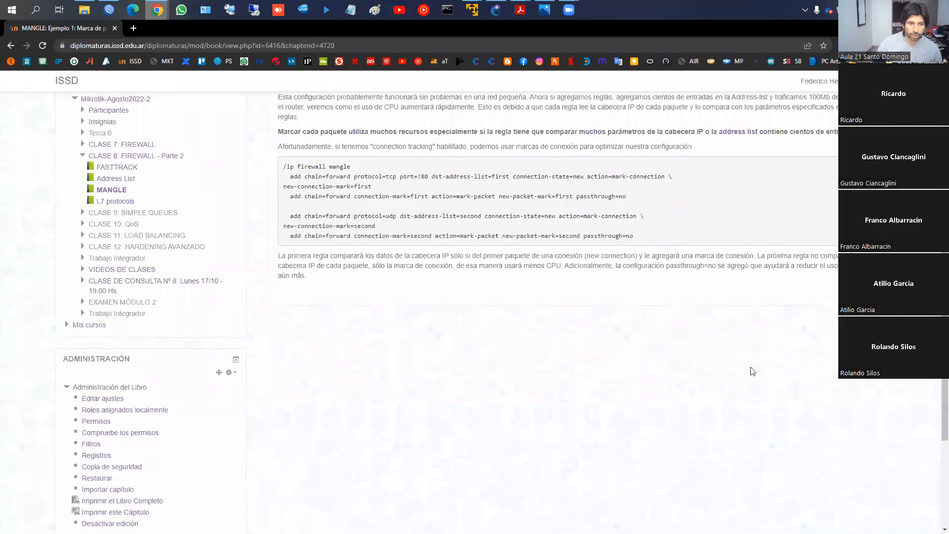
{"action": "left_click", "coordinate": [859, 292]}
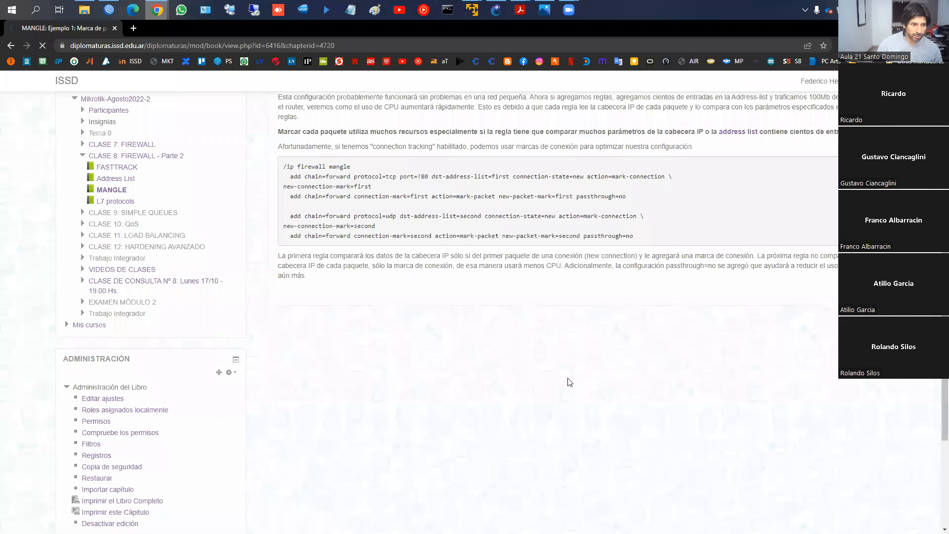
{"action": "scroll", "coordinate": [557, 313], "scroll_direction": "down", "scroll_amount": 8}
{"action": "left_click", "coordinate": [752, 339]}
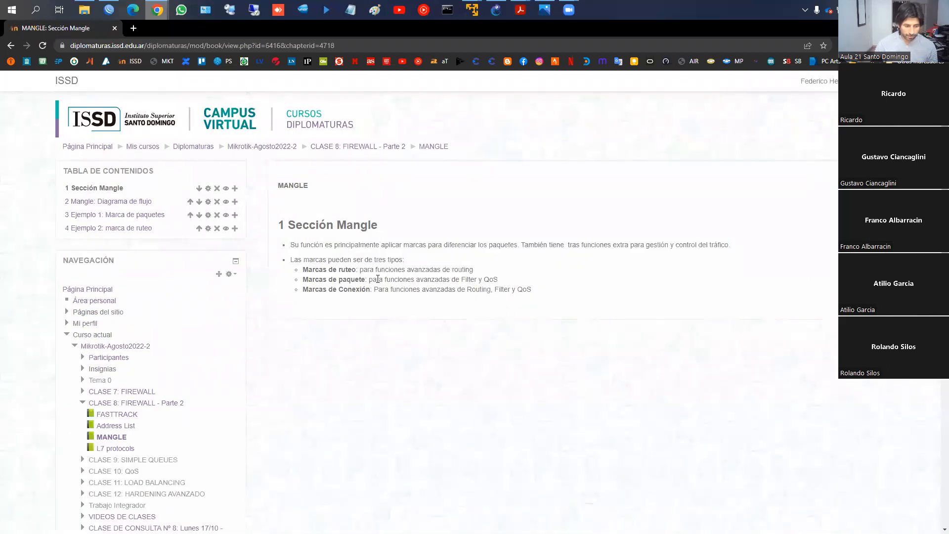
{"action": "left_click_drag", "start_coordinate": [371, 275], "coordinate": [506, 284]}
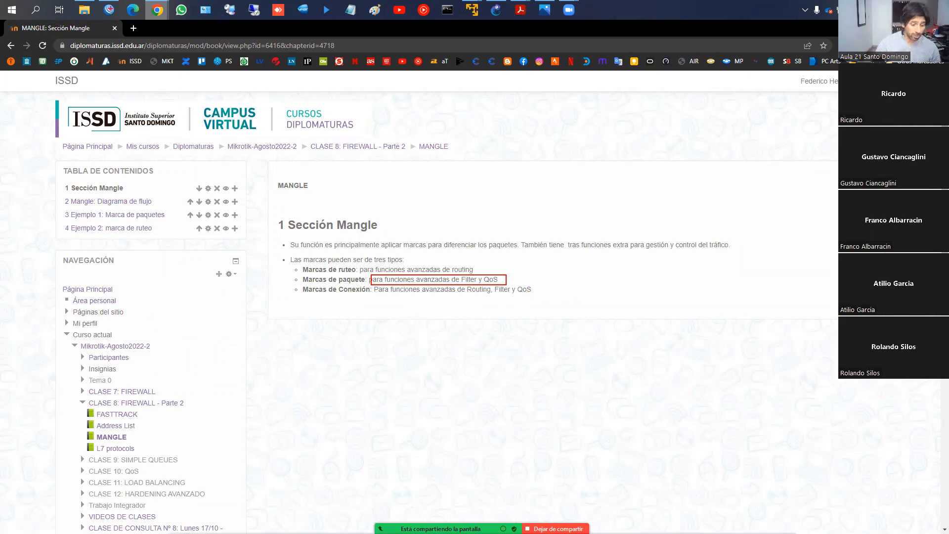
{"action": "left_click", "coordinate": [110, 10]}
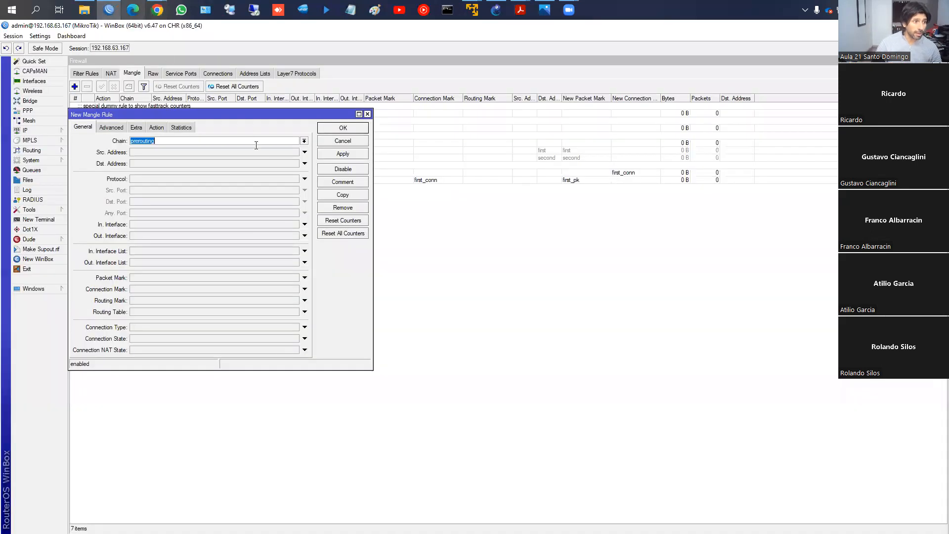
{"action": "left_click", "coordinate": [353, 142]}
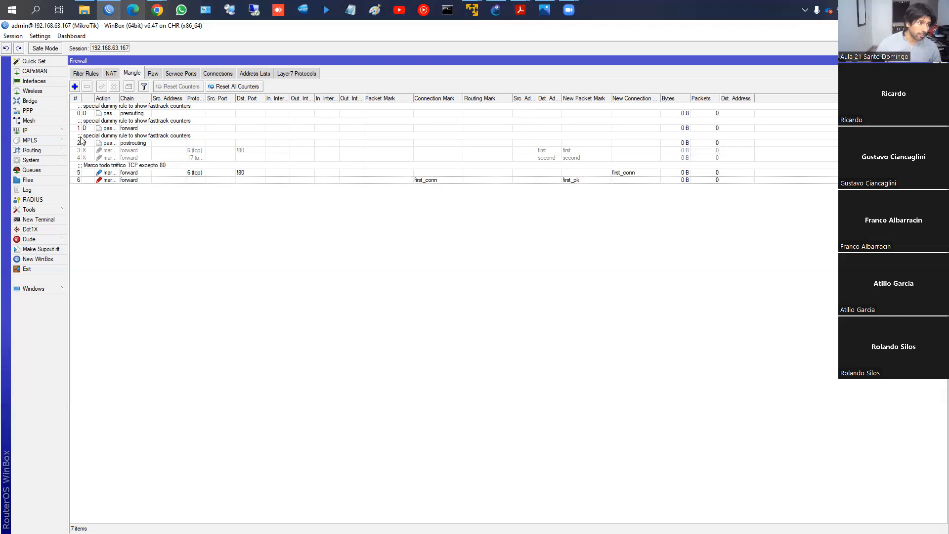
- Disable the two mangle rules that set the "first_conn" connection mark and the "first_pk" packet mark
{"action": "left_click", "coordinate": [112, 169]}
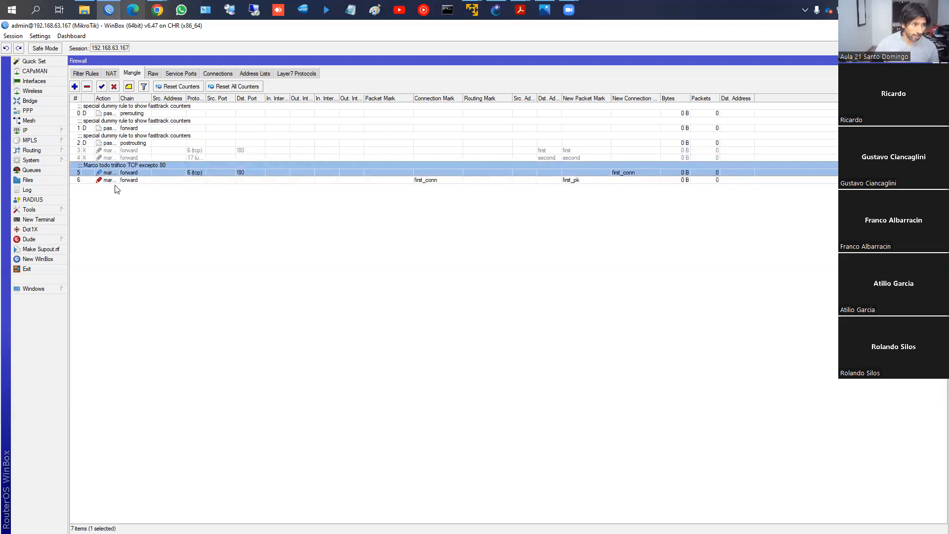
{"action": "left_click", "coordinate": [114, 179], "text": "shift"}
{"action": "left_click", "coordinate": [113, 87]}
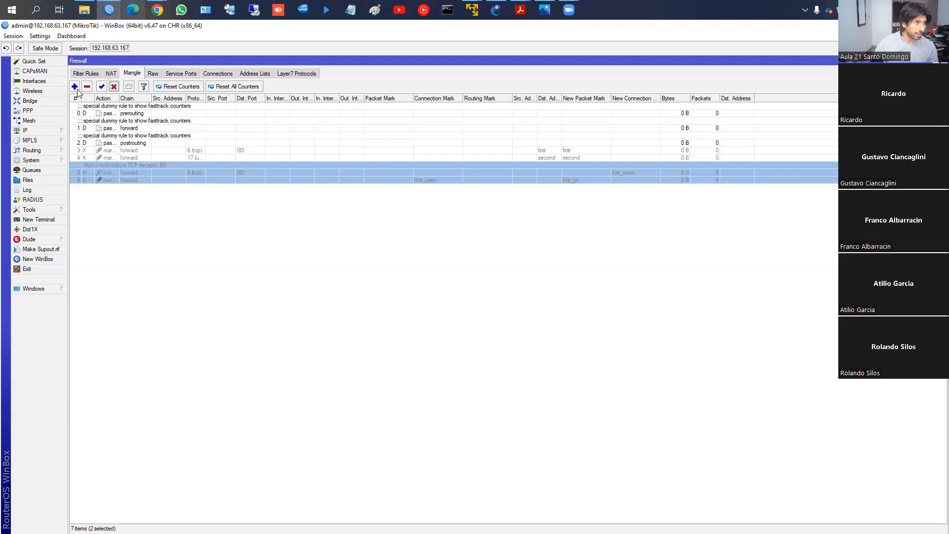
- Create a mangle rule on the prerouting chain that matches udp traffic to destination port 53
{"action": "left_click", "coordinate": [74, 86]}
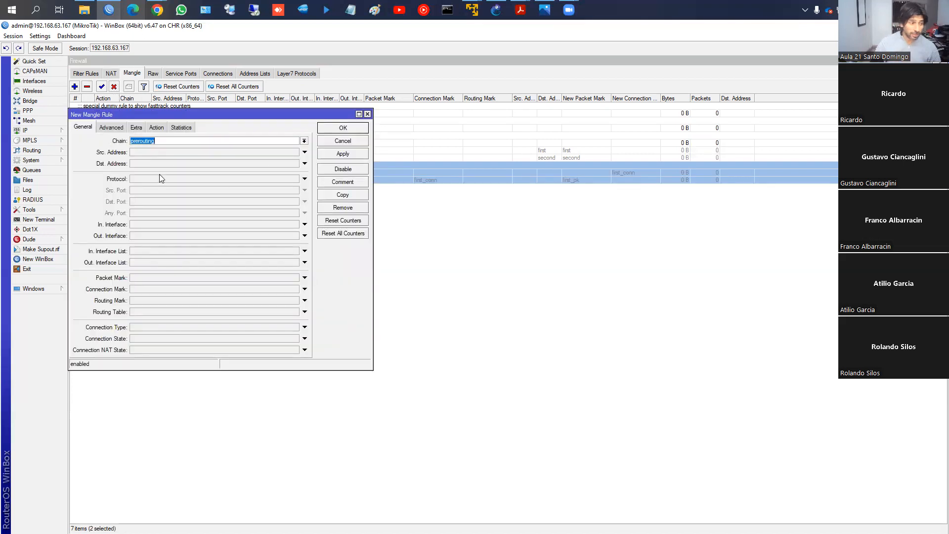
{"action": "left_click", "coordinate": [147, 180]}
{"action": "left_click", "coordinate": [295, 179]}
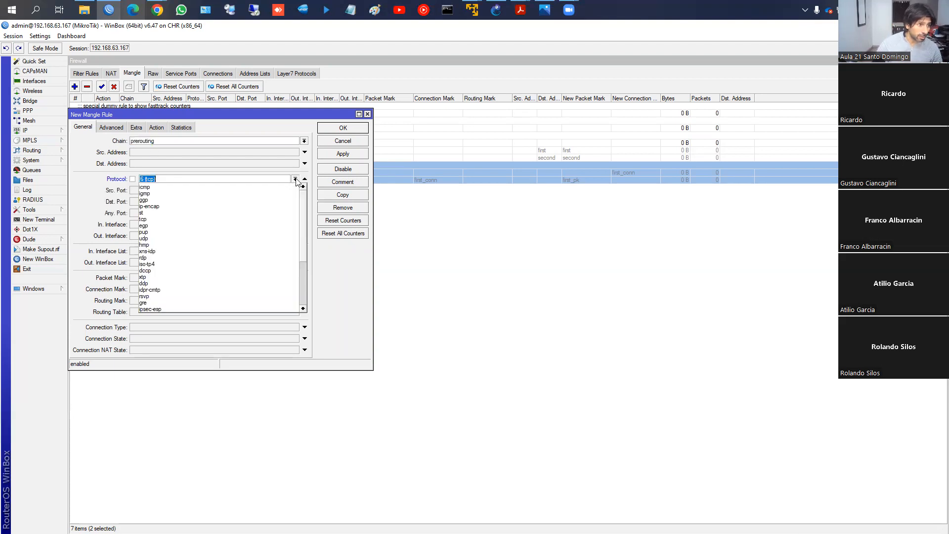
{"action": "left_click", "coordinate": [231, 239]}
{"action": "left_click", "coordinate": [189, 202]}
{"action": "type", "text": "53"}
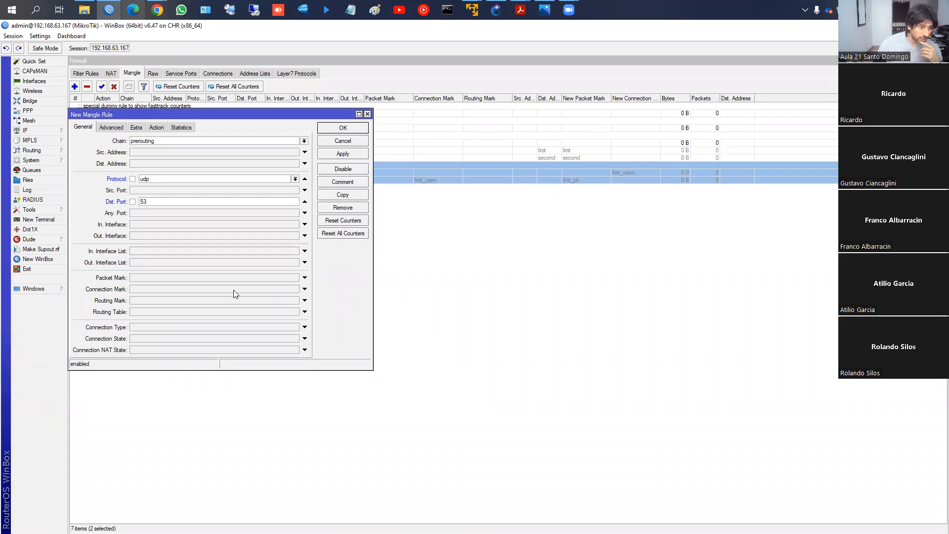
{"action": "left_click", "coordinate": [304, 289]}
{"action": "left_click", "coordinate": [293, 289]}
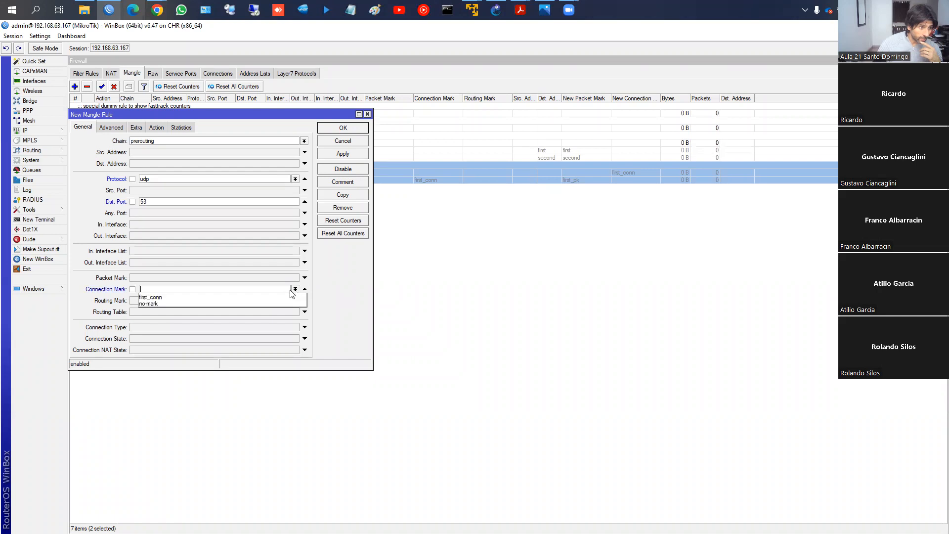
{"action": "left_click", "coordinate": [256, 302]}
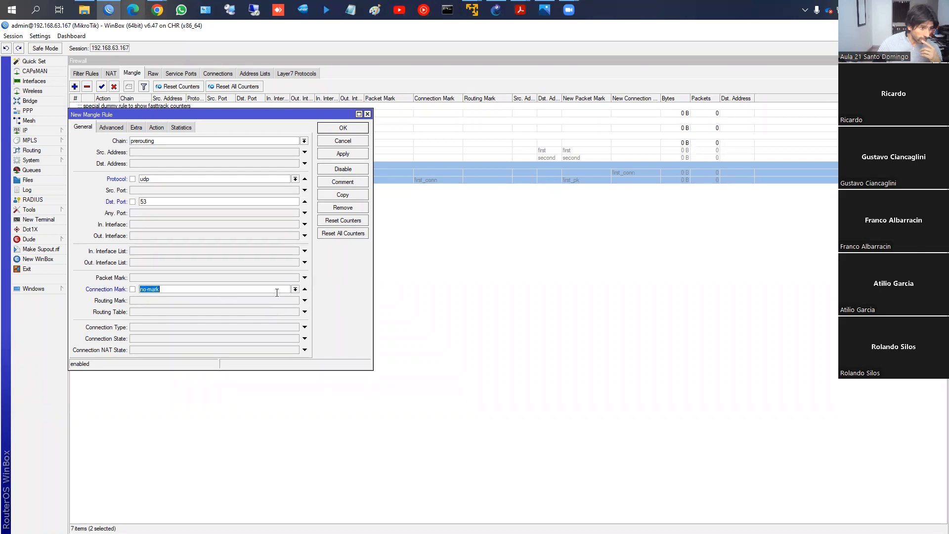
{"action": "left_click", "coordinate": [305, 291]}
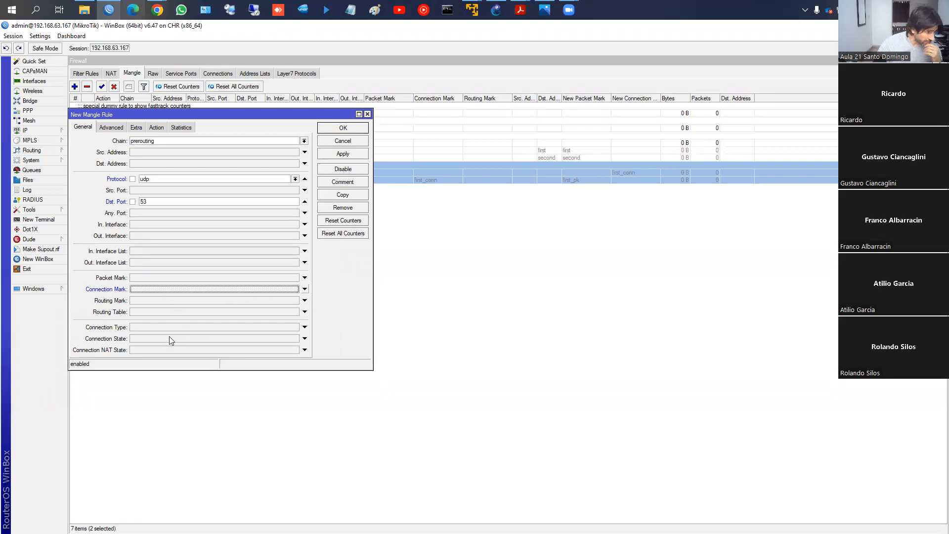
- Set the port 53 rule's action to mark connection with the new connection mark "dns_conn" and save the rule
{"action": "left_click", "coordinate": [160, 131]}
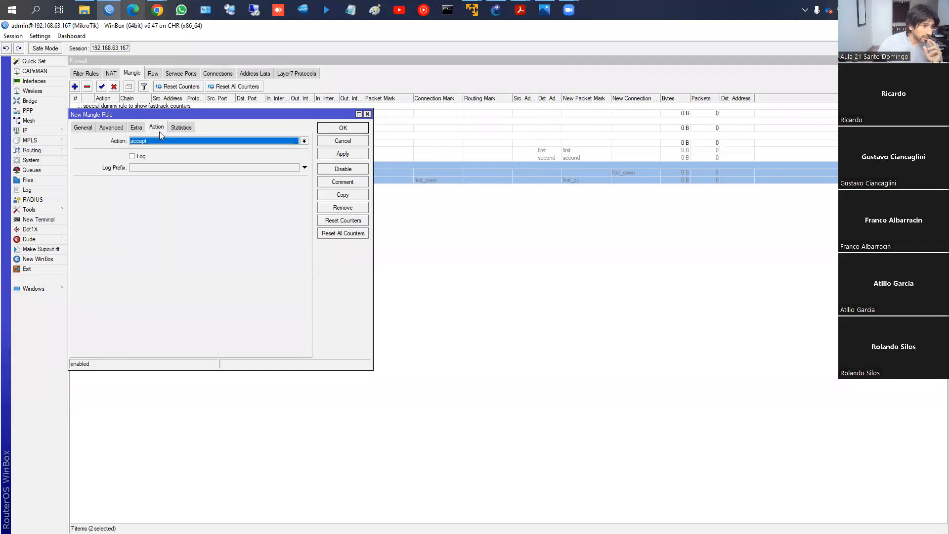
{"action": "left_click", "coordinate": [163, 141]}
{"action": "left_click", "coordinate": [177, 213]}
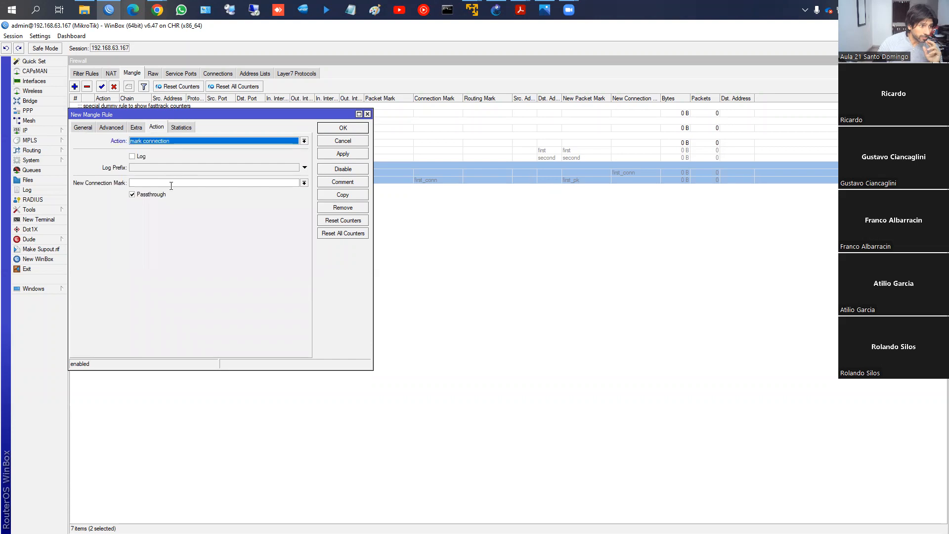
{"action": "left_click", "coordinate": [171, 184]}
{"action": "type", "text": "dns_cpo"}
{"action": "key", "text": "BackSpace"}
{"action": "key", "text": "BackSpace"}
{"action": "key", "text": "BackSpace"}
{"action": "type", "text": "cponn"}
{"action": "key", "text": "BackSpace"}
{"action": "key", "text": "BackSpace"}
{"action": "key", "text": "BackSpace"}
{"action": "key", "text": "BackSpace"}
{"action": "key", "text": "BackSpace"}
{"action": "type", "text": "conn"}
{"action": "left_click", "coordinate": [345, 155]}
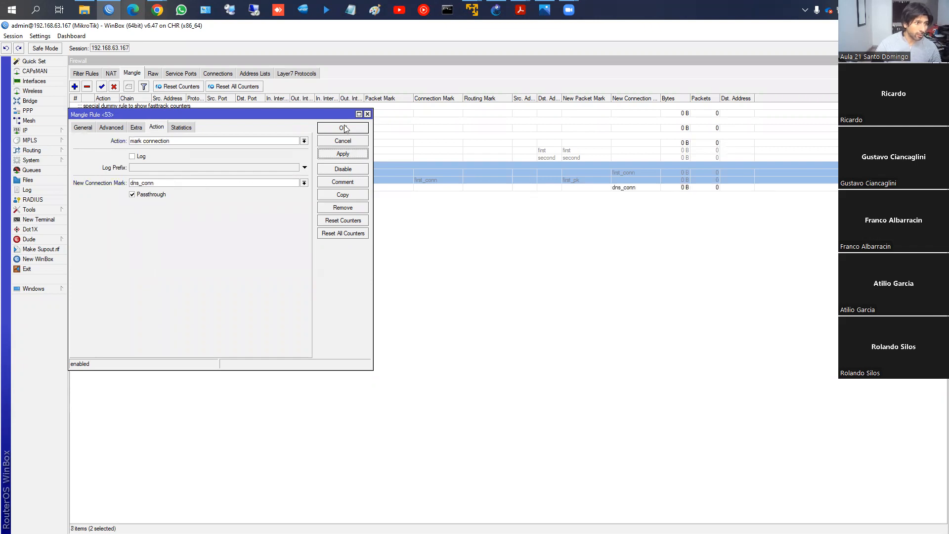
{"action": "left_click", "coordinate": [345, 128]}
- Create another mangle rule on the prerouting chain that matches the connection mark "dns_conn"
{"action": "left_click", "coordinate": [75, 86]}
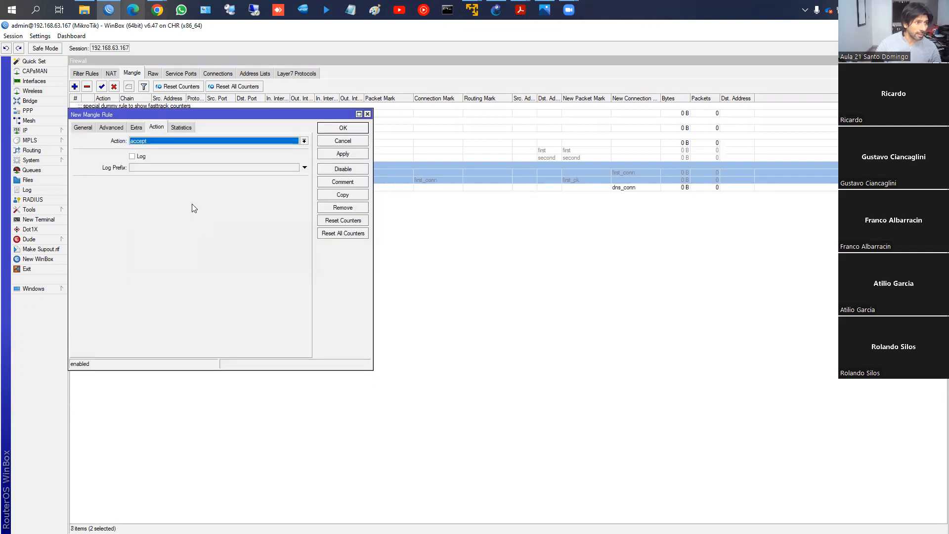
{"action": "left_click", "coordinate": [84, 127]}
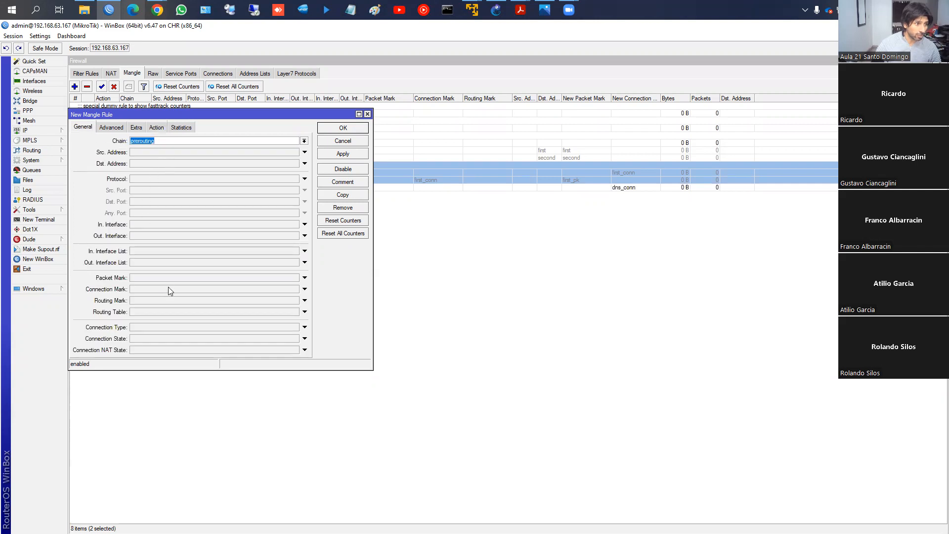
{"action": "left_click", "coordinate": [304, 289]}
{"action": "left_click", "coordinate": [295, 289]}
{"action": "left_click", "coordinate": [271, 298]}
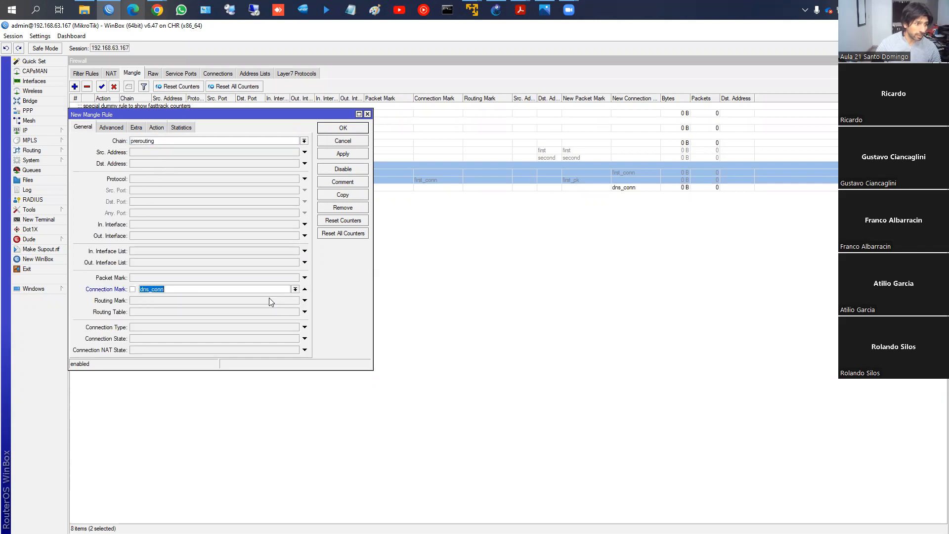
- Set the "dns_conn" matching rule's action to mark packet with the new packet mark "dns_pk" and save it
{"action": "left_click", "coordinate": [156, 127]}
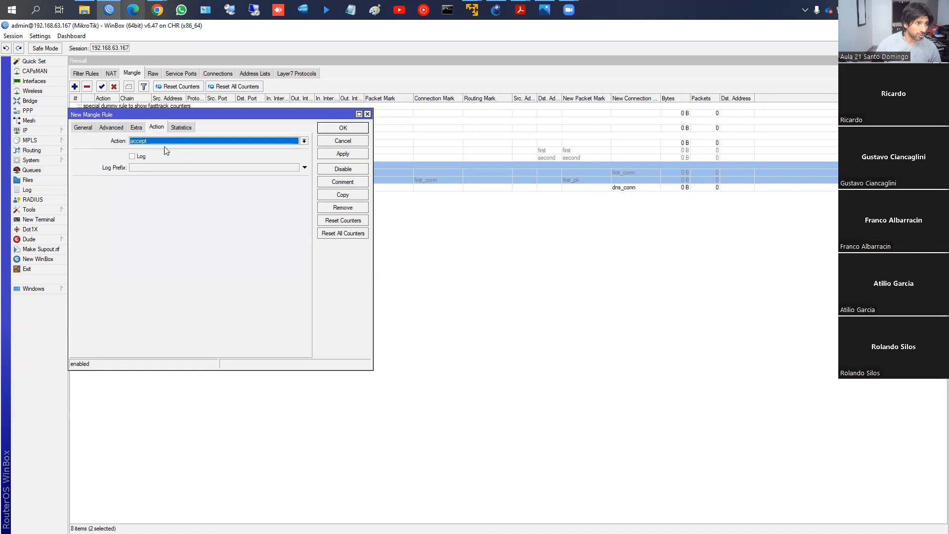
{"action": "left_click", "coordinate": [163, 142]}
{"action": "left_click", "coordinate": [160, 219]}
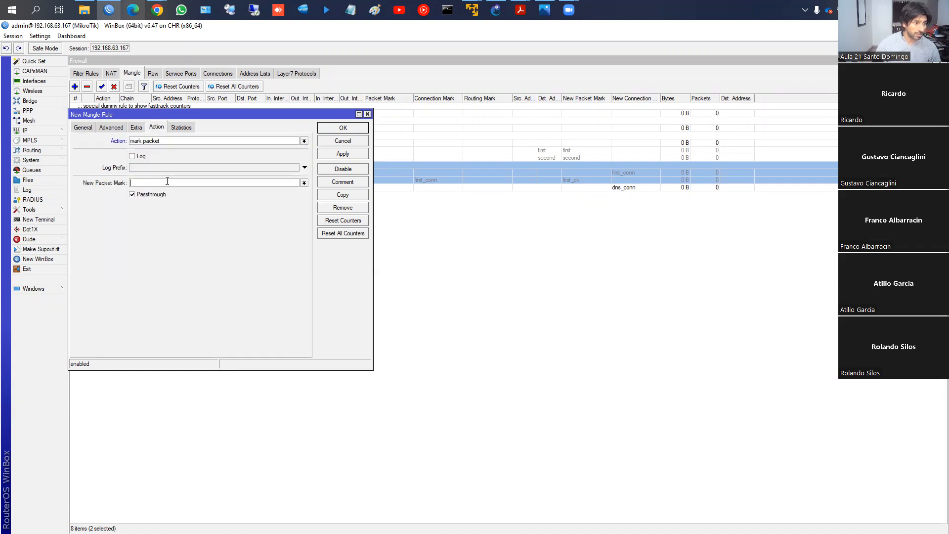
{"action": "left_click", "coordinate": [167, 181]}
{"action": "type", "text": "dns_pk"}
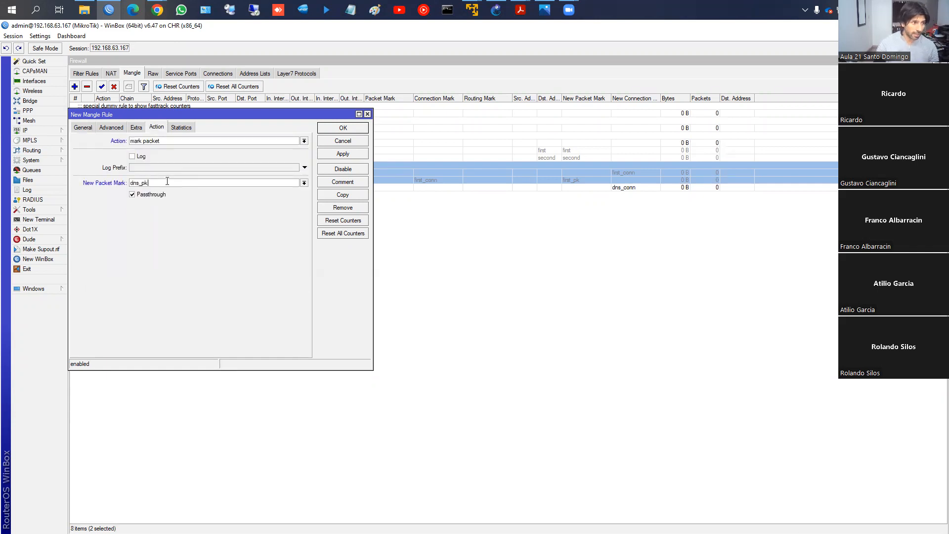
{"action": "left_click", "coordinate": [342, 154]}
{"action": "left_click", "coordinate": [336, 128]}
{"action": "left_click", "coordinate": [254, 189]}
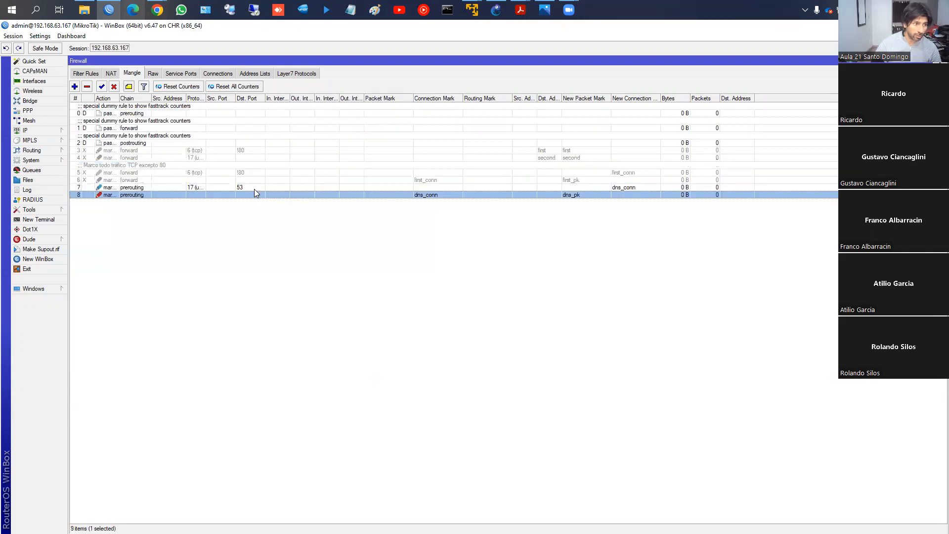
- Make the udp port 53 mangle rule match only the connection mark "no-mark" and save it
{"action": "double_click", "coordinate": [174, 187]}
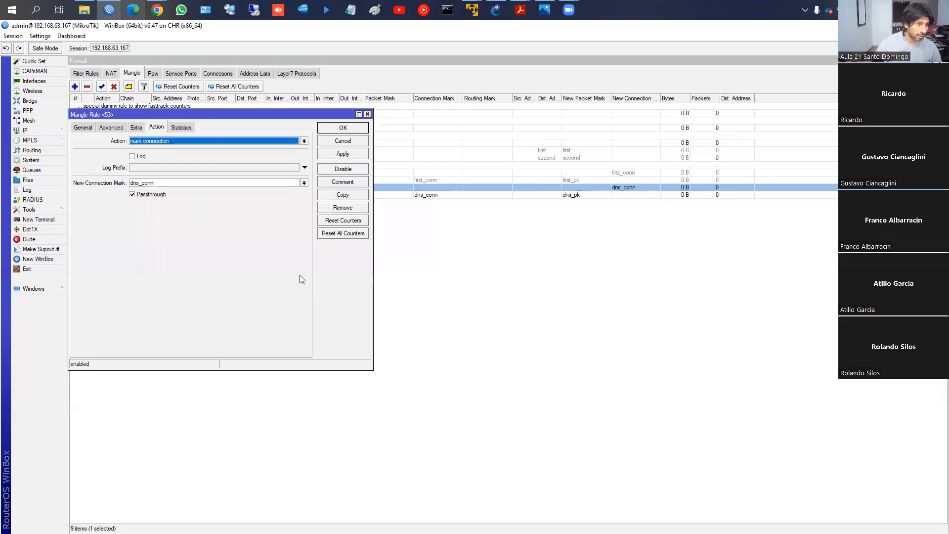
{"action": "left_click", "coordinate": [84, 128]}
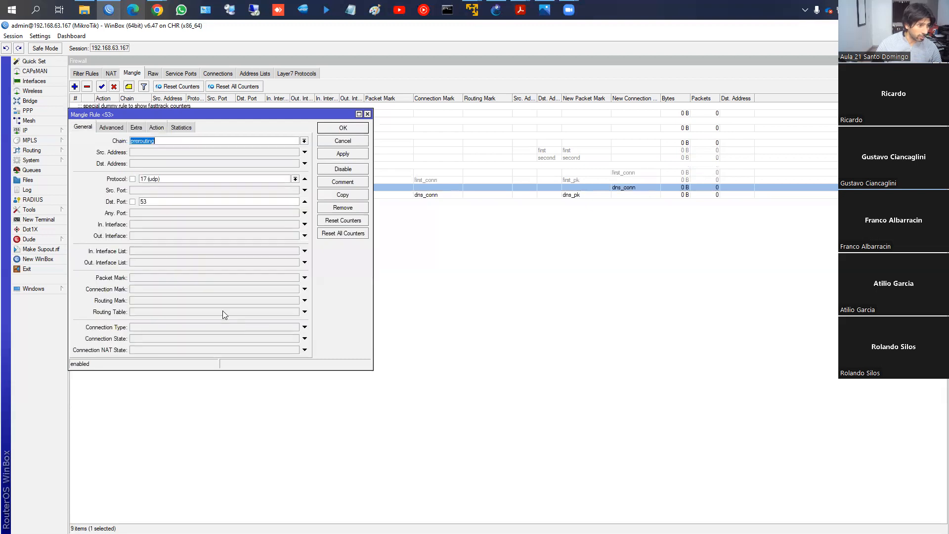
{"action": "left_click", "coordinate": [305, 289]}
{"action": "left_click", "coordinate": [295, 289]}
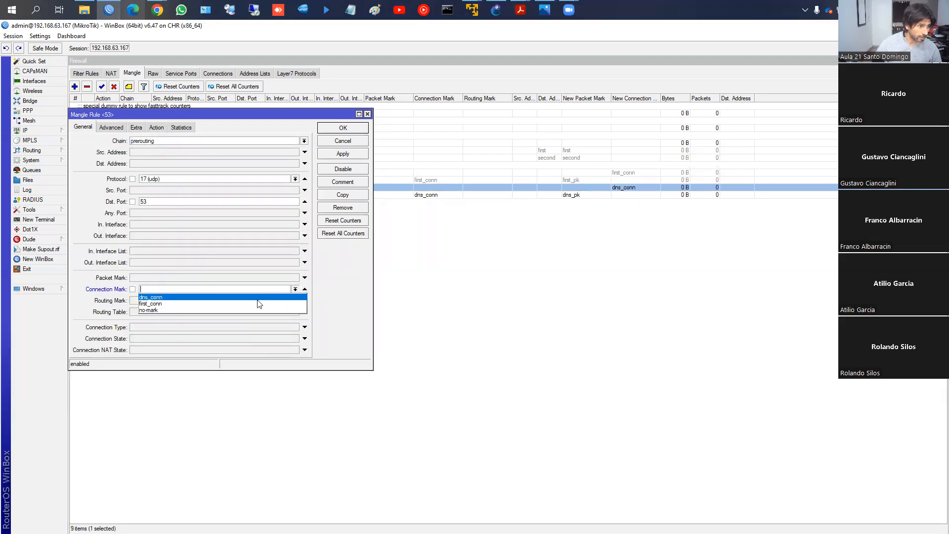
{"action": "left_click", "coordinate": [245, 310]}
{"action": "left_click", "coordinate": [334, 154]}
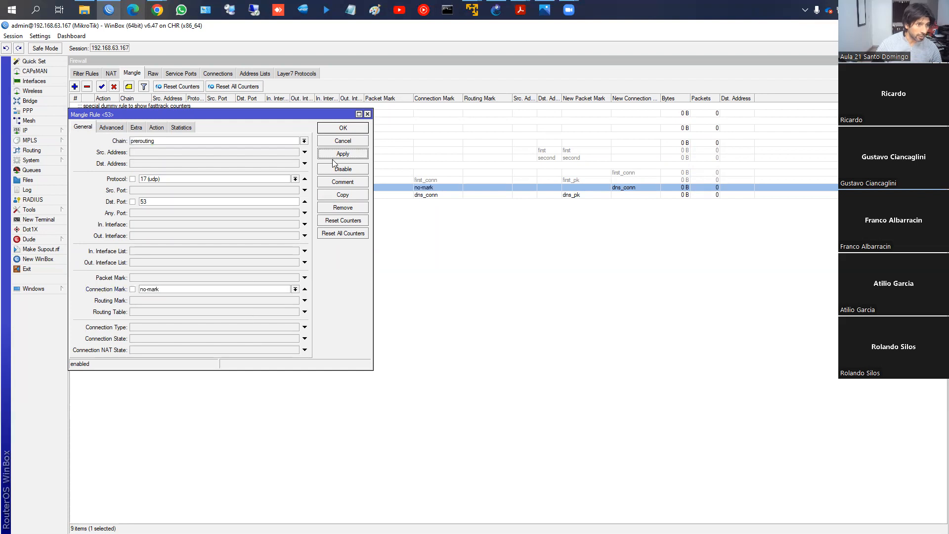
{"action": "left_click", "coordinate": [332, 128]}
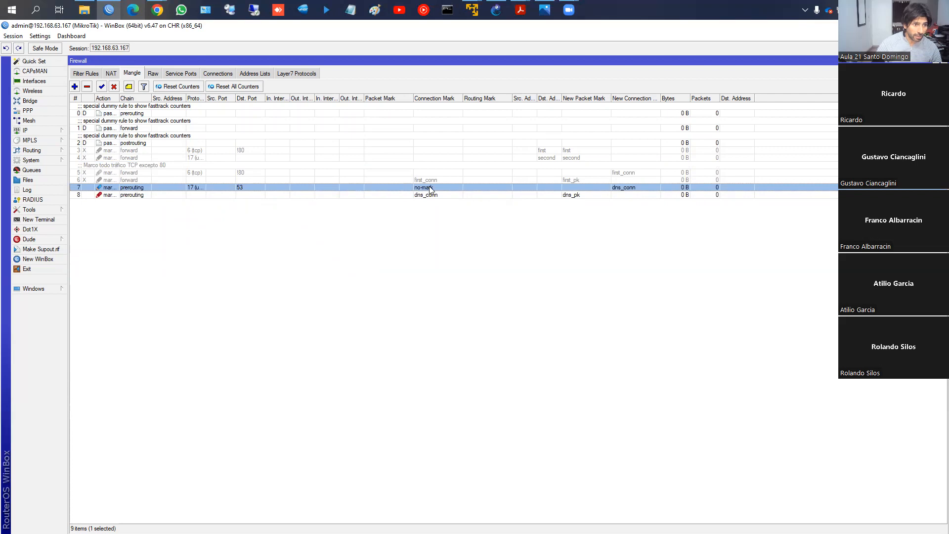
- Create a mangle rule on the prerouting chain matching tcp traffic to destination ports 80 and 443 with connection mark "no-mark"
{"action": "left_click", "coordinate": [75, 87]}
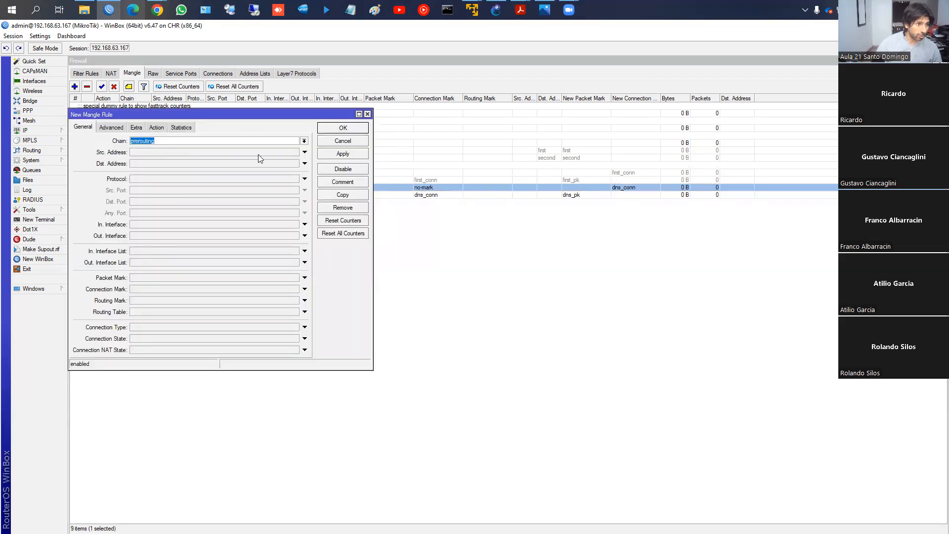
{"action": "left_click", "coordinate": [154, 178]}
{"action": "left_click", "coordinate": [155, 178]}
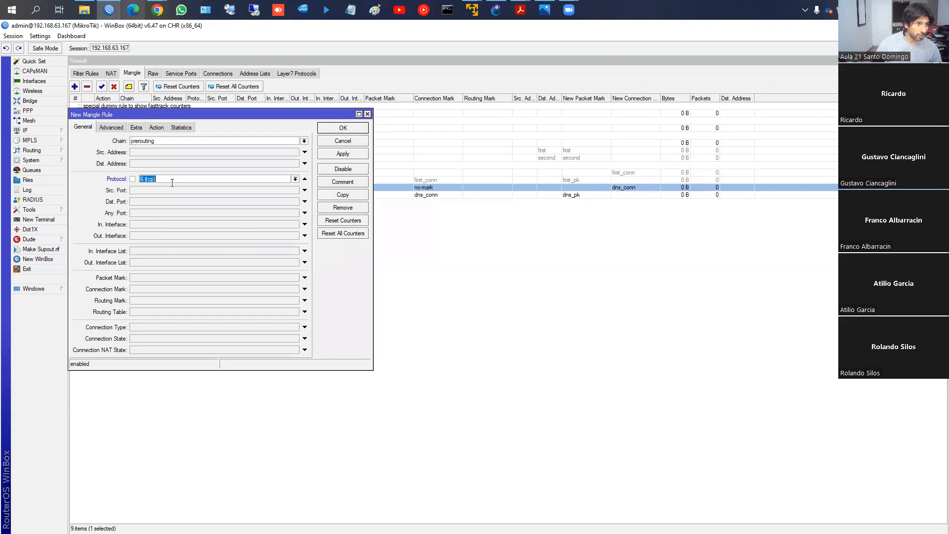
{"action": "left_click", "coordinate": [150, 200]}
{"action": "type", "text": "80"}
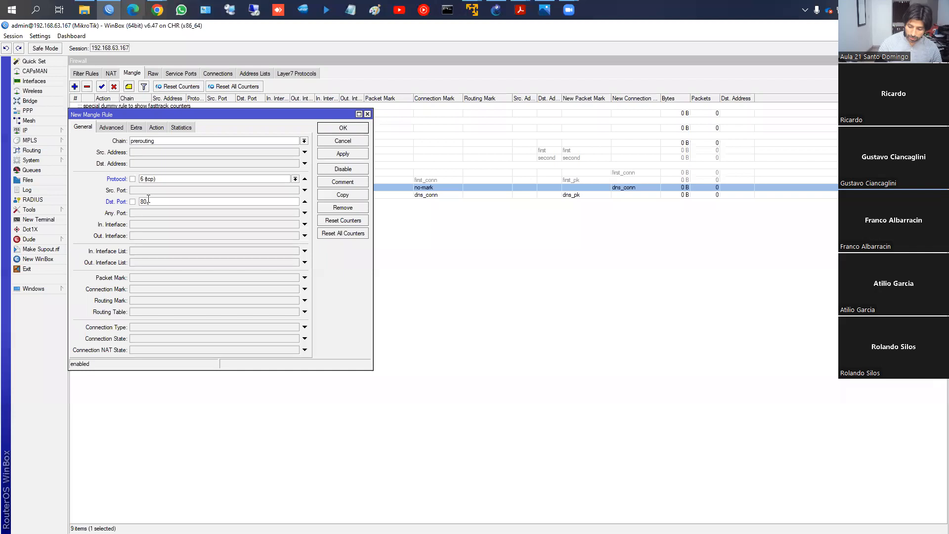
{"action": "type", "text": ", 443"}
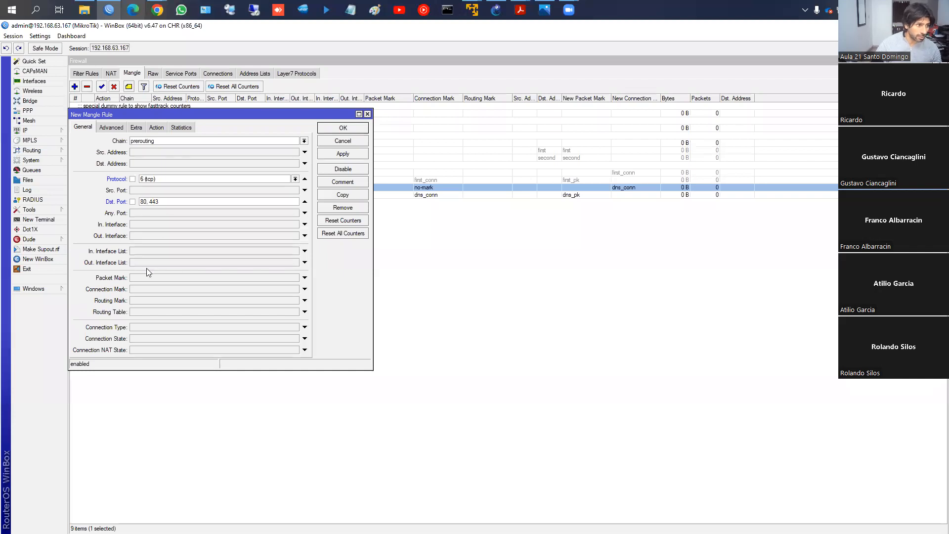
{"action": "left_click", "coordinate": [140, 289]}
{"action": "left_click", "coordinate": [296, 289]}
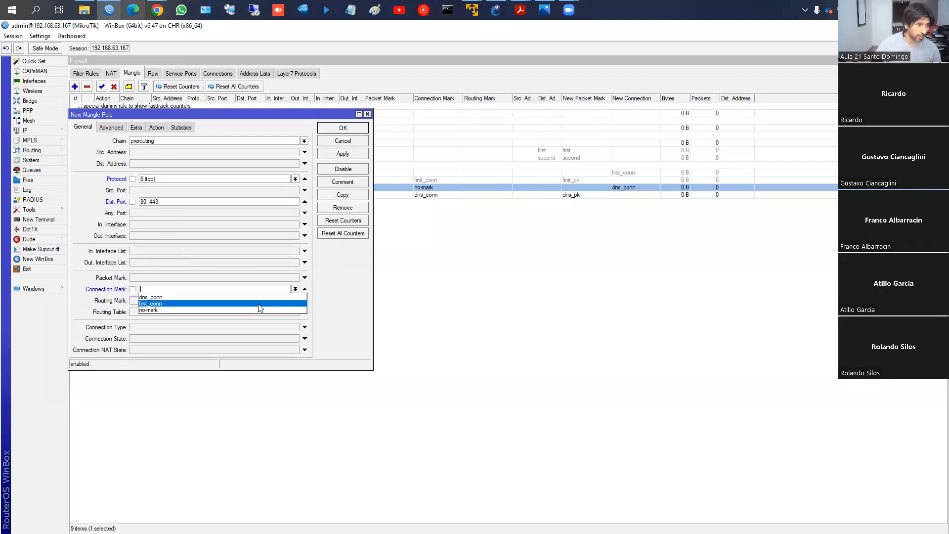
{"action": "left_click", "coordinate": [250, 310]}
- Set the port 80 and 443 rule's action to mark connection with the new connection mark "http_conn" and save it
{"action": "left_click", "coordinate": [156, 127]}
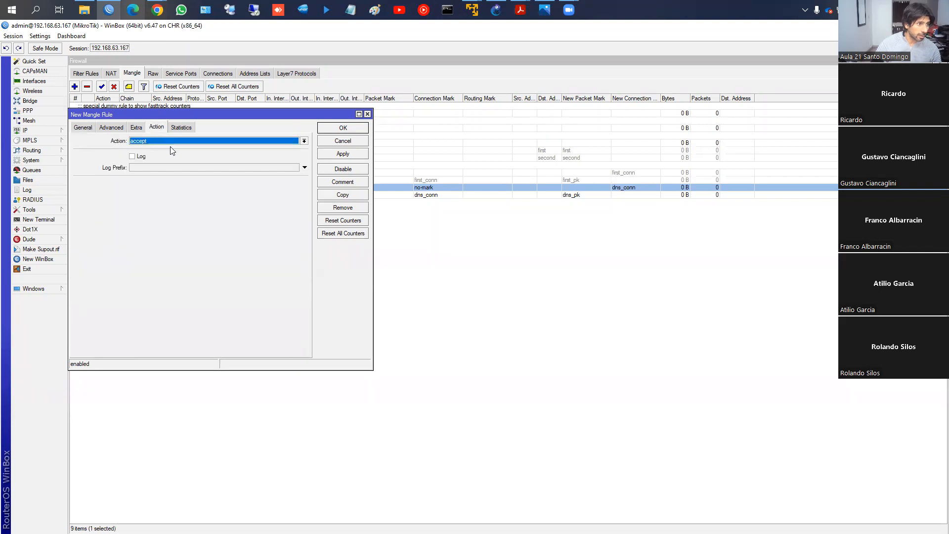
{"action": "left_click", "coordinate": [170, 142]}
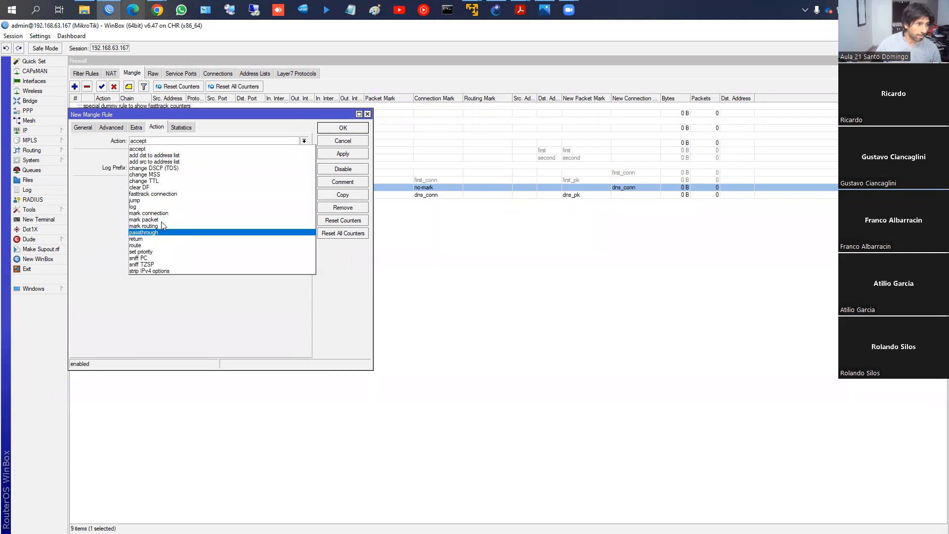
{"action": "left_click", "coordinate": [149, 213]}
{"action": "left_click", "coordinate": [179, 183]}
{"action": "type", "text": "http_co"}
{"action": "left_click", "coordinate": [343, 154]}
{"action": "left_click", "coordinate": [342, 127]}
- Create another mangle rule on the prerouting chain that matches the connection mark "http_conn"
{"action": "left_click", "coordinate": [74, 86]}
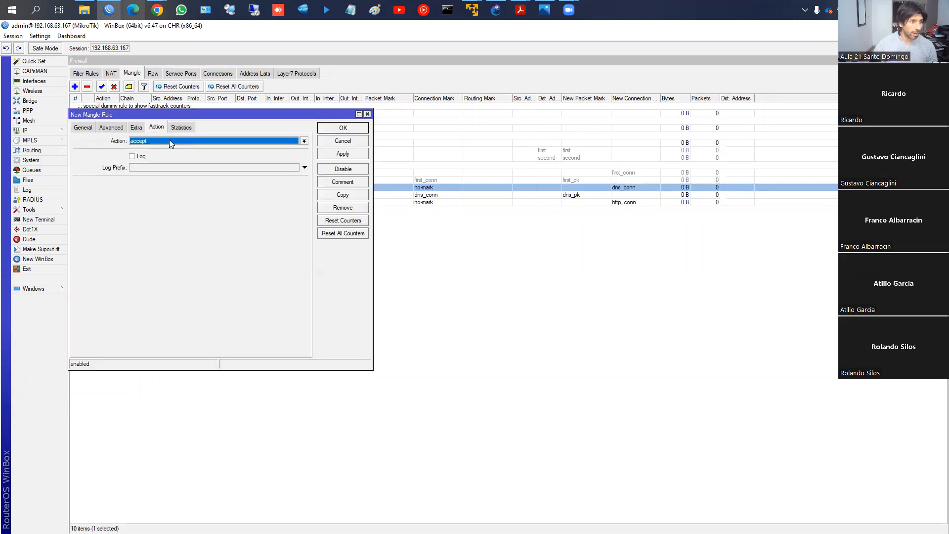
{"action": "left_click", "coordinate": [82, 127]}
{"action": "left_click", "coordinate": [178, 289]}
{"action": "left_click", "coordinate": [295, 289]}
{"action": "left_click", "coordinate": [246, 310]}
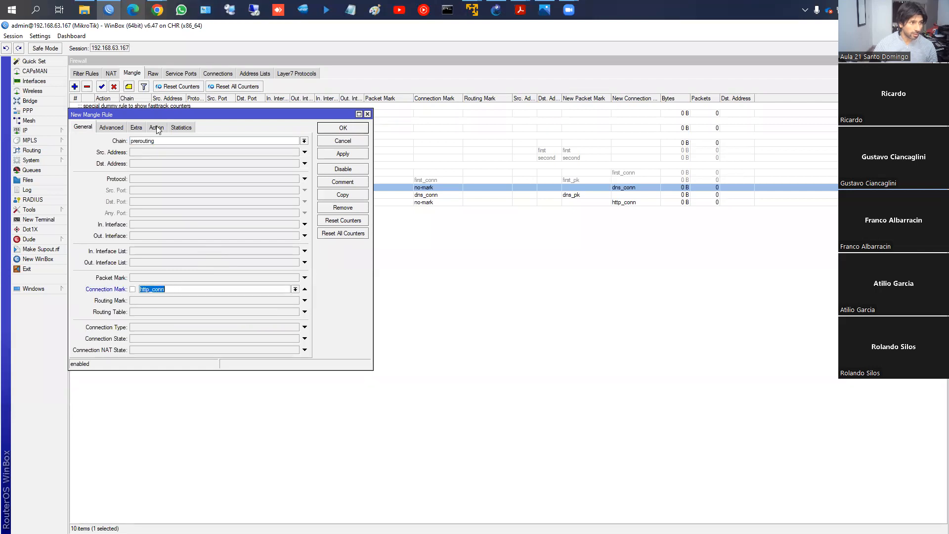
- Set the "http_conn" matching rule to mark packets with the new packet mark "http_pk", turn off passthrough and save it
{"action": "left_click", "coordinate": [156, 127]}
{"action": "left_click", "coordinate": [174, 141]}
{"action": "left_click", "coordinate": [169, 219]}
{"action": "left_click", "coordinate": [164, 183]}
{"action": "type", "text": "http_pk"}
{"action": "left_click", "coordinate": [151, 194]}
{"action": "left_click", "coordinate": [338, 129]}
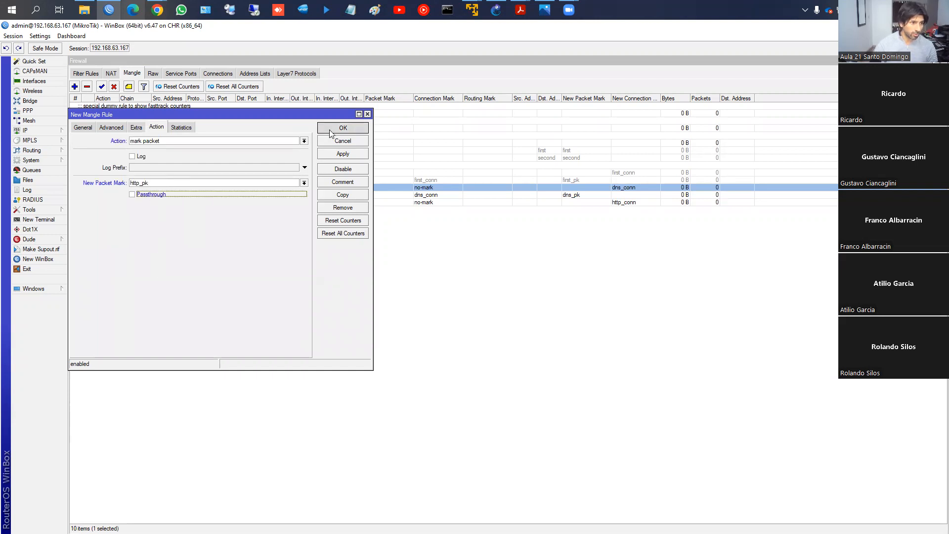
{"action": "left_click", "coordinate": [297, 195]}
{"action": "left_click", "coordinate": [297, 203]}
{"action": "left_click", "coordinate": [304, 191]}
{"action": "left_click", "coordinate": [303, 206]}
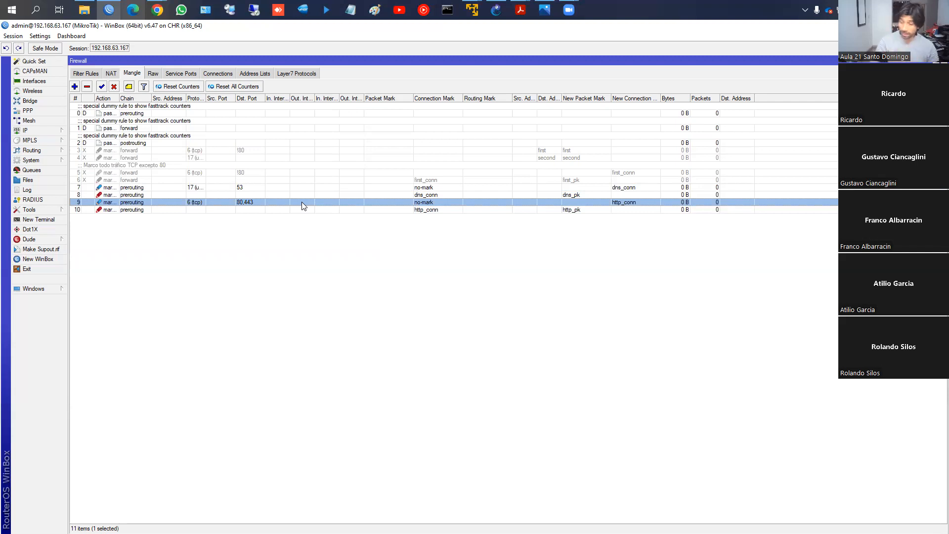
- Examine the packet marks selectable for a new queue in the Queue Tree, and close the queue without saving
{"action": "left_click", "coordinate": [31, 170]}
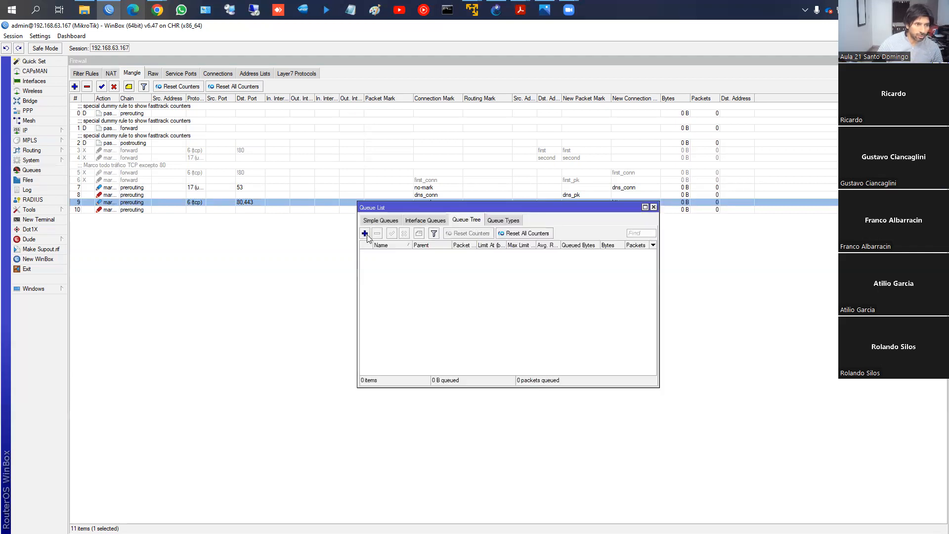
{"action": "left_click", "coordinate": [364, 234]}
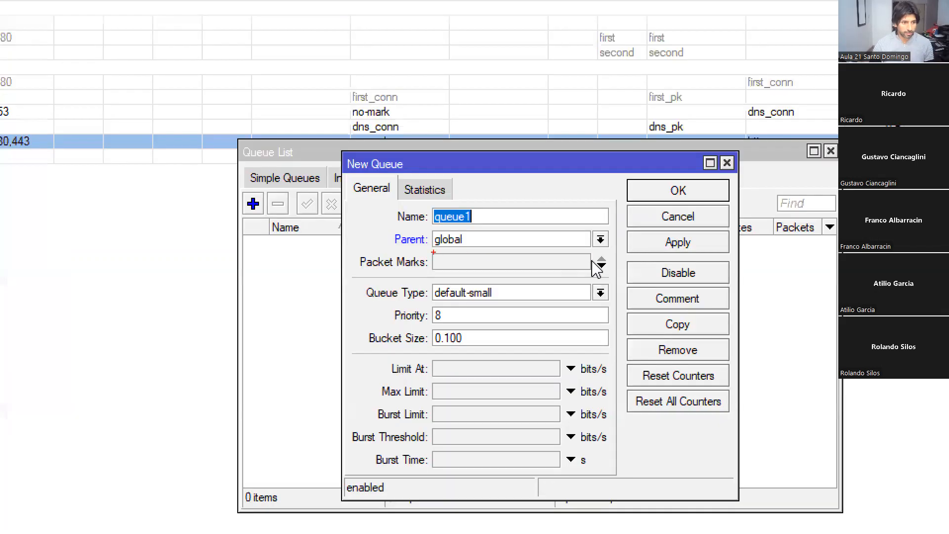
{"action": "mouse_move", "coordinate": [360, 252]}
{"action": "left_mouse_down"}
{"action": "mouse_move", "coordinate": [372, 275]}
{"action": "mouse_move", "coordinate": [412, 246]}
{"action": "mouse_move", "coordinate": [360, 250]}
{"action": "left_mouse_up"}
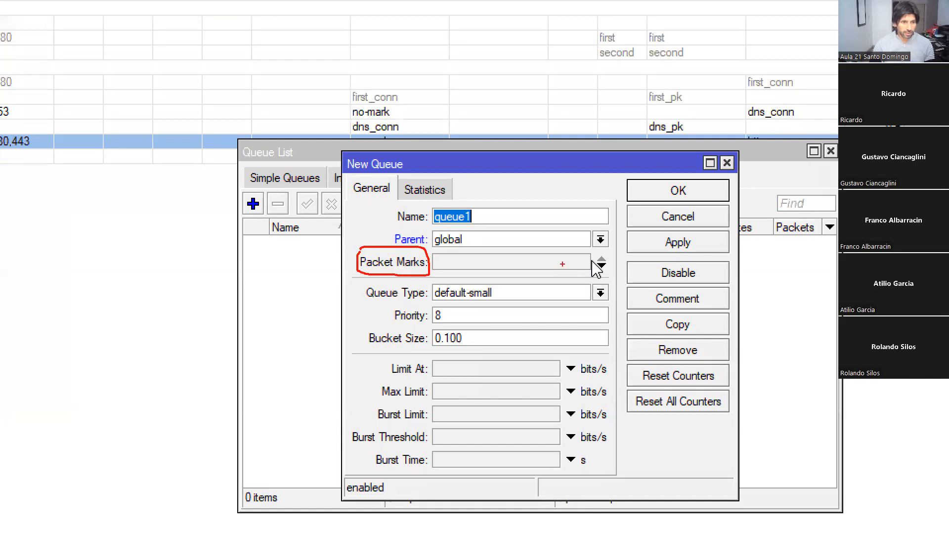
{"action": "key", "text": "Escape"}
{"action": "left_click", "coordinate": [539, 264]}
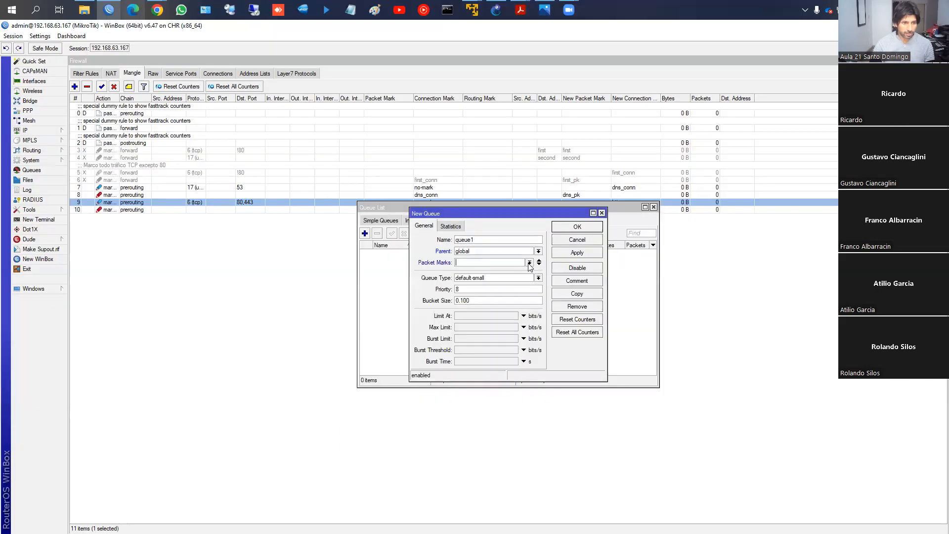
{"action": "left_click", "coordinate": [529, 262]}
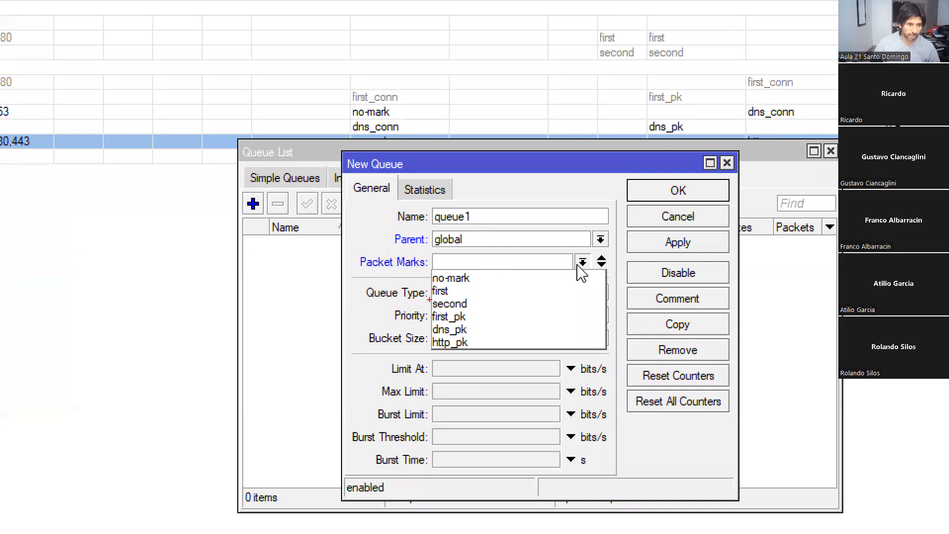
{"action": "mouse_move", "coordinate": [426, 296]}
{"action": "left_mouse_down"}
{"action": "mouse_move", "coordinate": [451, 300]}
{"action": "mouse_move", "coordinate": [486, 352]}
{"action": "mouse_move", "coordinate": [427, 302]}
{"action": "left_mouse_up"}
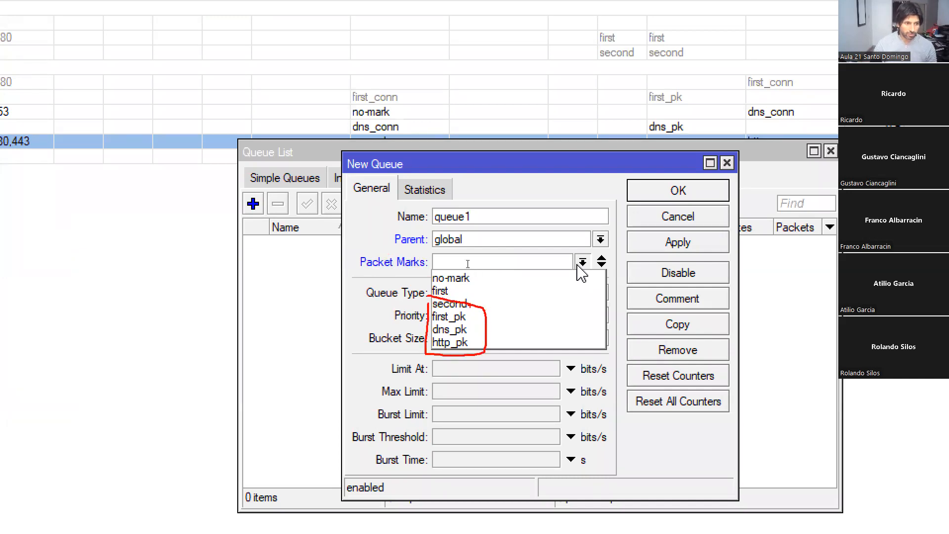
{"action": "key", "text": "Escape"}
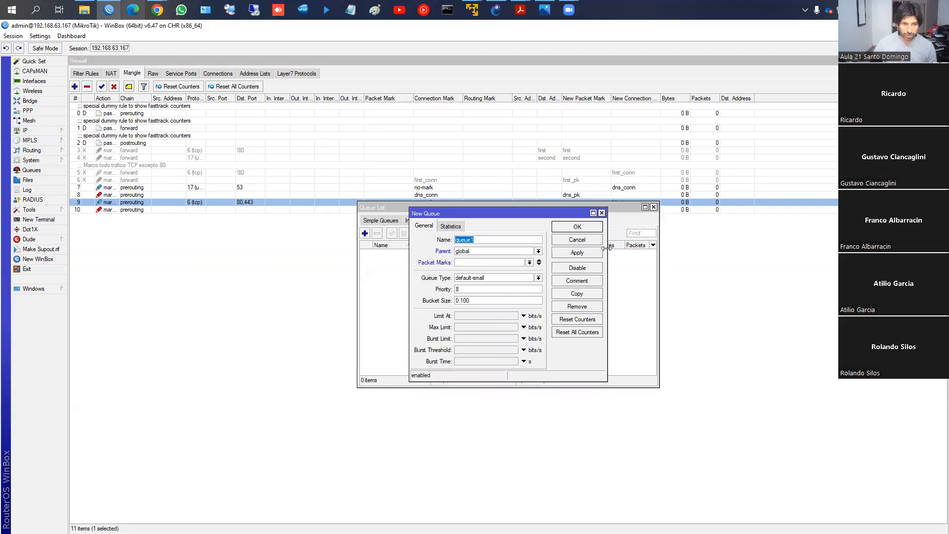
{"action": "left_click", "coordinate": [595, 241]}
{"action": "left_click", "coordinate": [653, 207]}
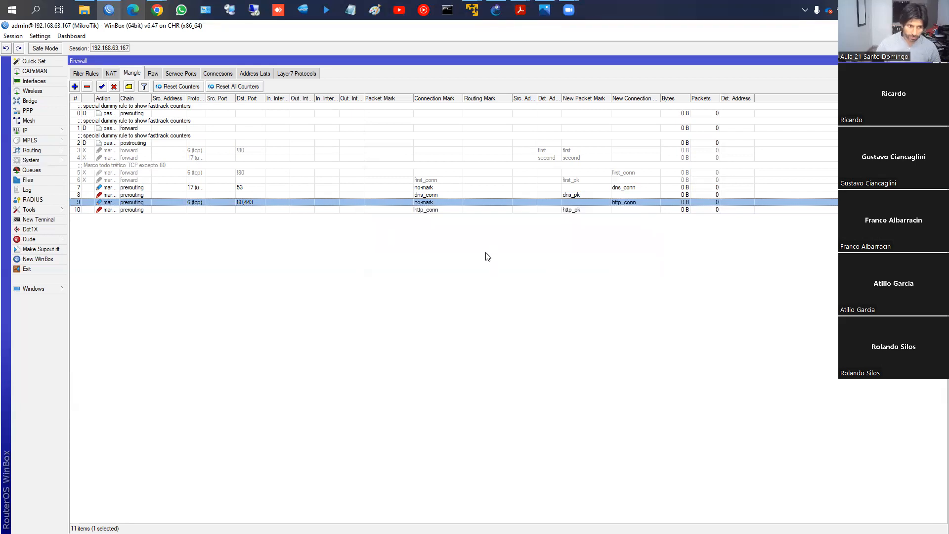
- Switch to the browser and review the course's Mangle packet-marking example, continuing to "4 Ejemplo 2: marca de ruteo"
{"action": "left_click", "coordinate": [114, 13]}
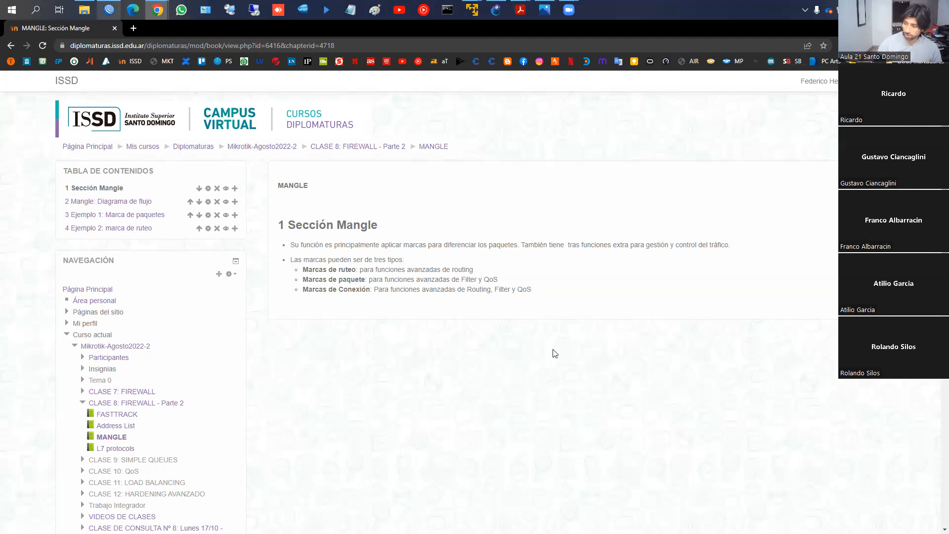
{"action": "left_click", "coordinate": [869, 303]}
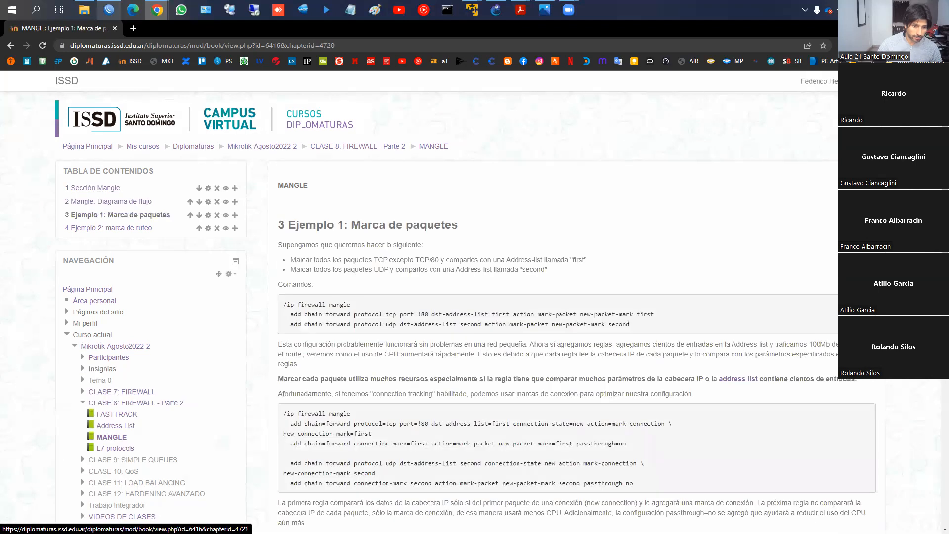
{"action": "scroll", "coordinate": [544, 297], "scroll_direction": "down", "scroll_amount": 5}
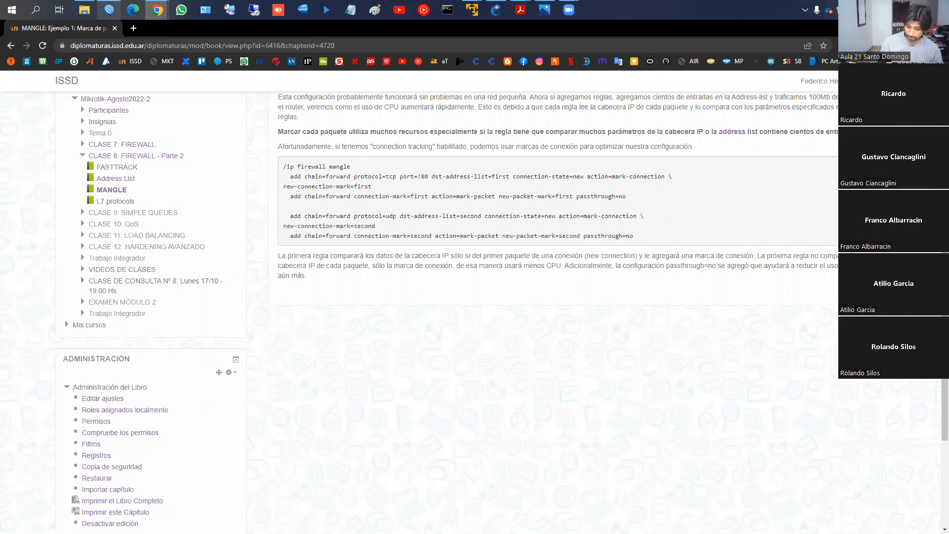
{"action": "scroll", "coordinate": [655, 402], "scroll_direction": "up", "scroll_amount": 3}
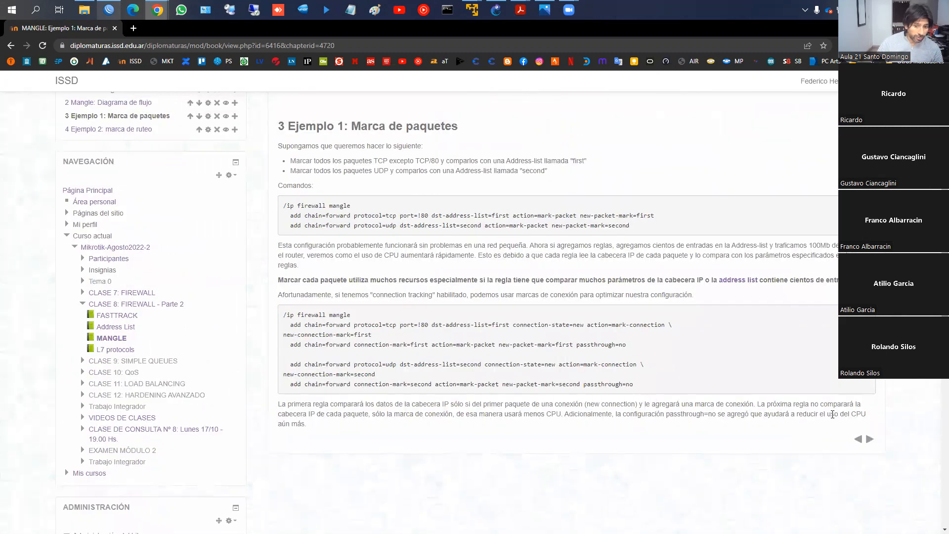
{"action": "left_click", "coordinate": [869, 440]}
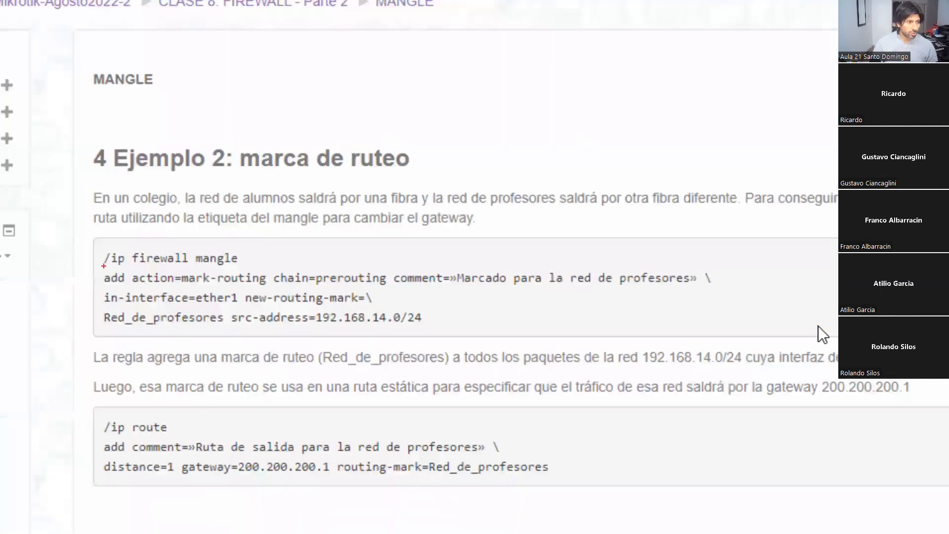
- Highlight the key parameters of the example's mark-routing mangle command and of its static route command, circling the gateway 200.200.200.1
{"action": "mouse_move", "coordinate": [181, 277]}
{"action": "left_mouse_down"}
{"action": "mouse_move", "coordinate": [179, 286]}
{"action": "mouse_move", "coordinate": [265, 270]}
{"action": "mouse_move", "coordinate": [270, 288]}
{"action": "mouse_move", "coordinate": [178, 287]}
{"action": "left_mouse_up"}
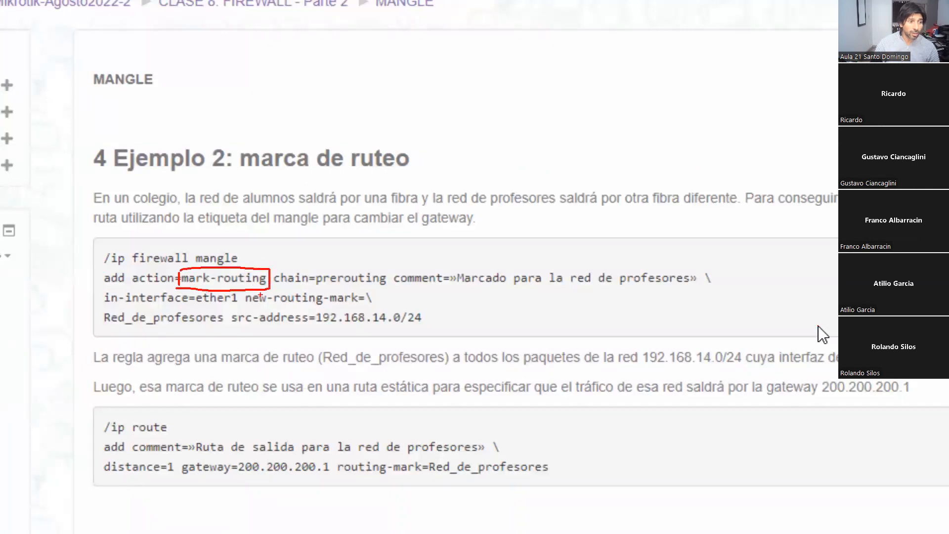
{"action": "left_click_drag", "start_coordinate": [314, 287], "coordinate": [384, 287]}
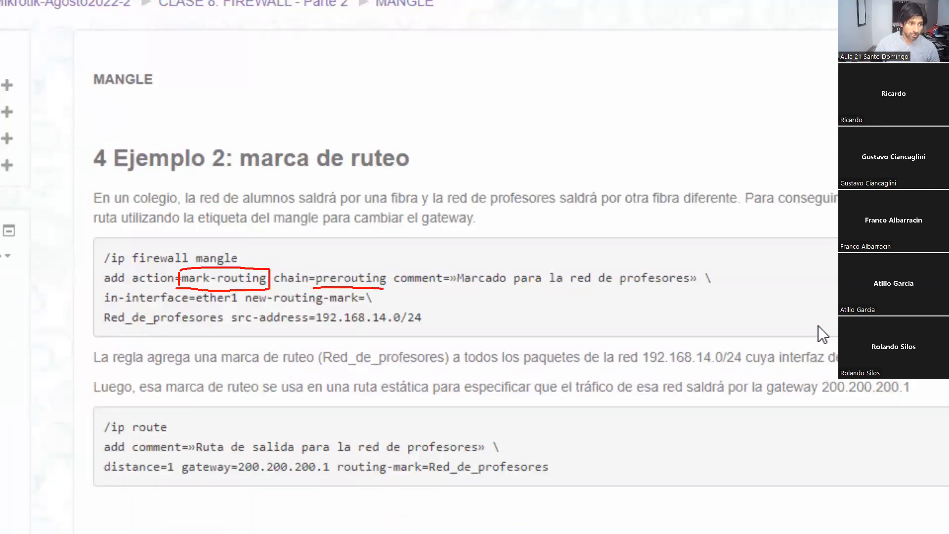
{"action": "left_click_drag", "start_coordinate": [452, 284], "coordinate": [698, 294]}
{"action": "left_click_drag", "start_coordinate": [105, 307], "coordinate": [235, 307]}
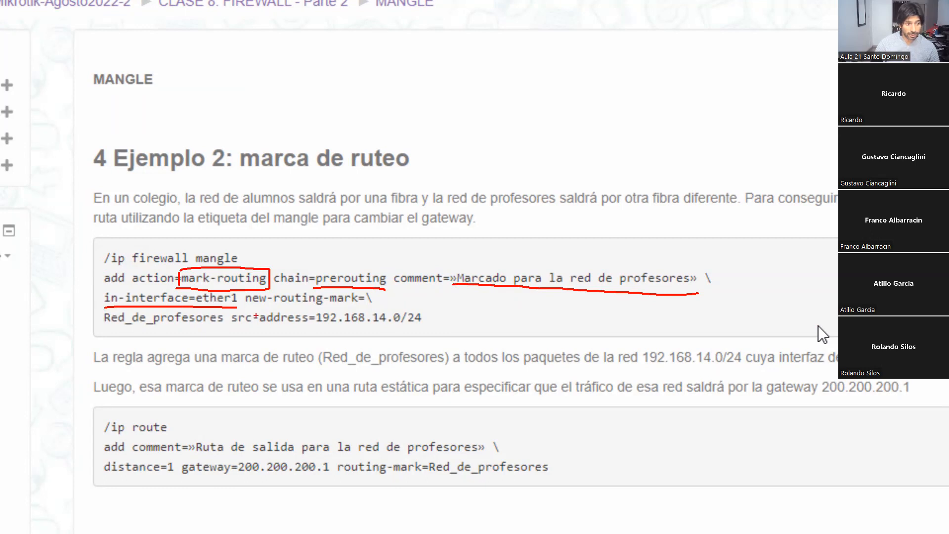
{"action": "left_click_drag", "start_coordinate": [258, 308], "coordinate": [345, 307]}
{"action": "left_click_drag", "start_coordinate": [107, 328], "coordinate": [423, 326]}
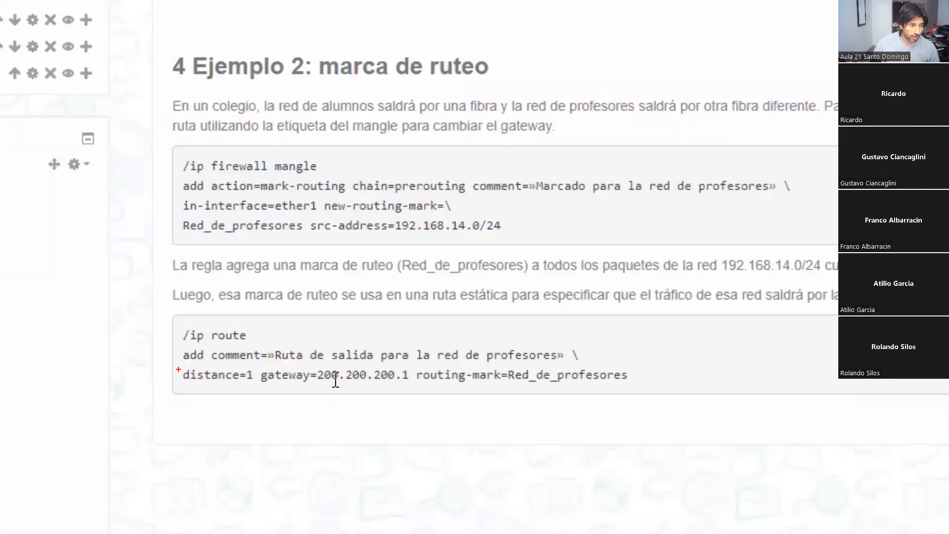
{"action": "left_click_drag", "start_coordinate": [267, 385], "coordinate": [636, 384]}
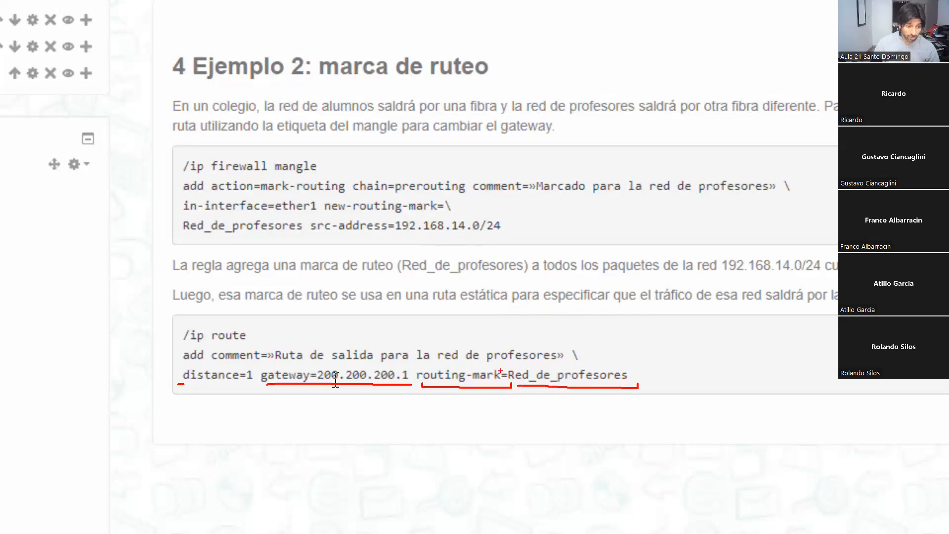
{"action": "mouse_move", "coordinate": [330, 369]}
{"action": "left_mouse_down"}
{"action": "mouse_move", "coordinate": [253, 378]}
{"action": "mouse_move", "coordinate": [398, 384]}
{"action": "mouse_move", "coordinate": [319, 365]}
{"action": "left_mouse_up"}
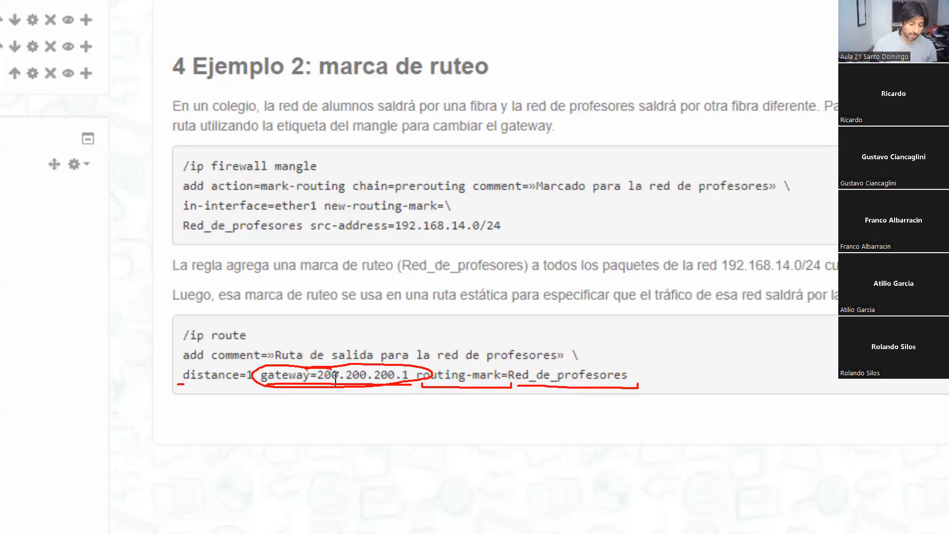
- Clear the annotations on the example, switch to WinBox and highlight the four active DNS and HTTP prerouting mangle rules
{"action": "key", "text": "Escape"}
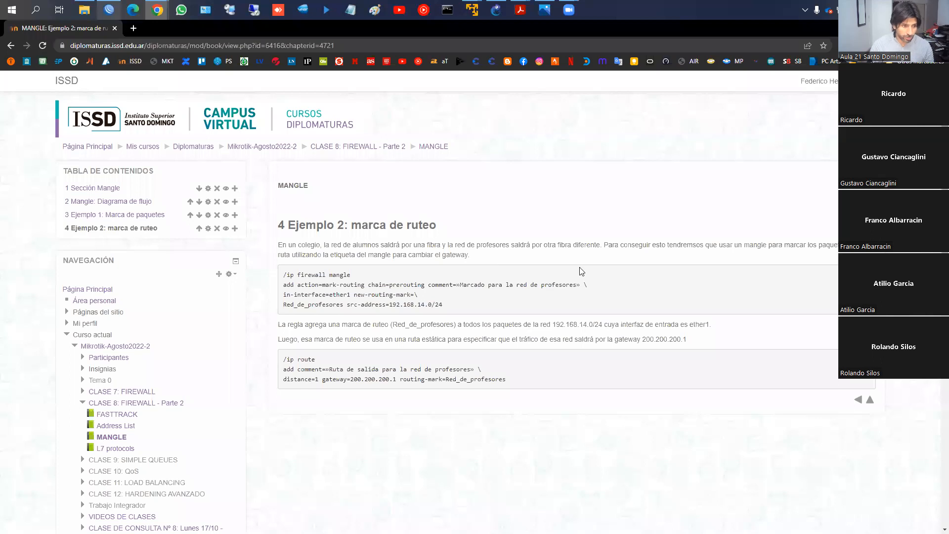
{"action": "left_click", "coordinate": [109, 10]}
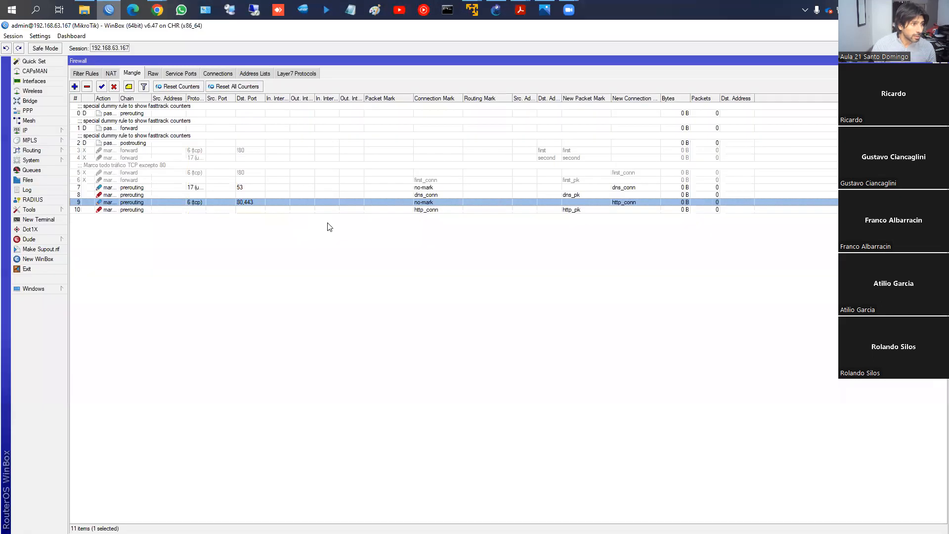
{"action": "left_click", "coordinate": [174, 190]}
{"action": "left_click", "coordinate": [173, 210], "text": "shift"}
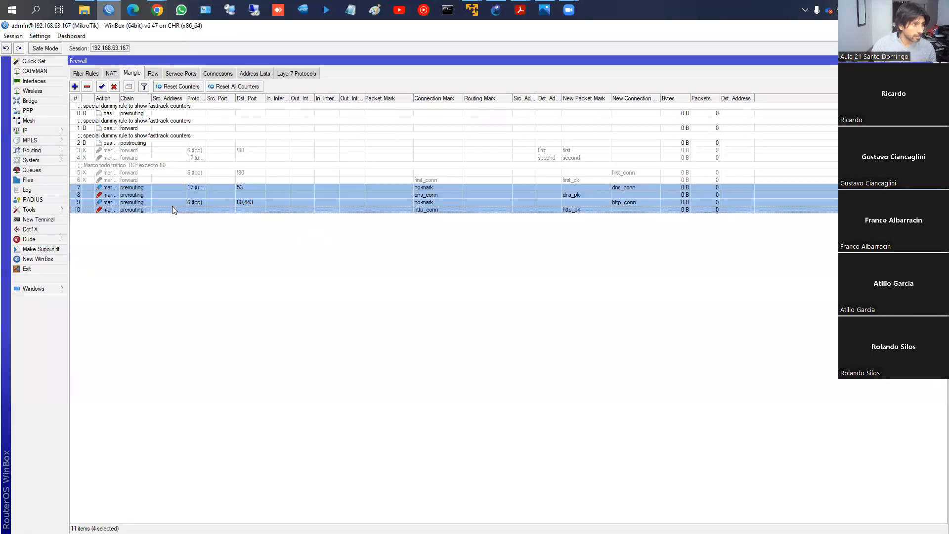
{"action": "left_click", "coordinate": [110, 10]}
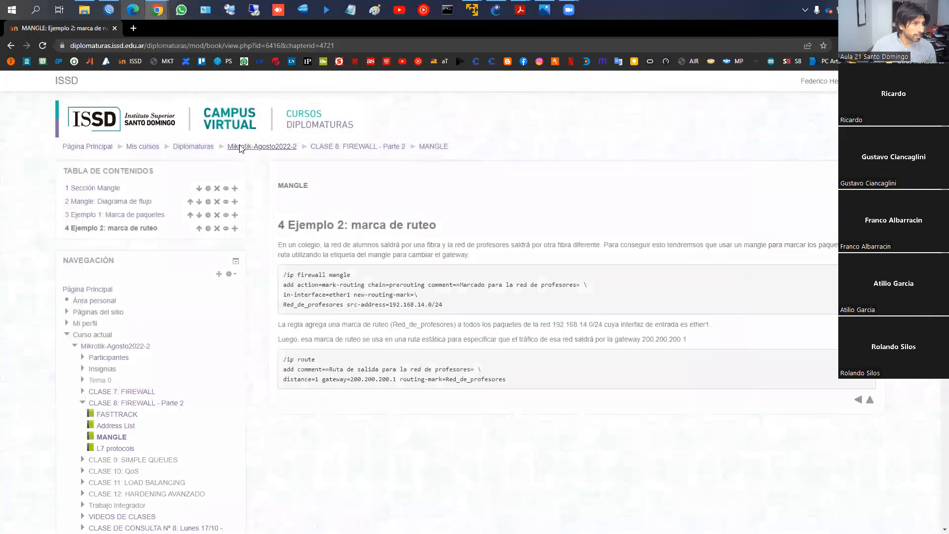
{"action": "left_click", "coordinate": [110, 10]}
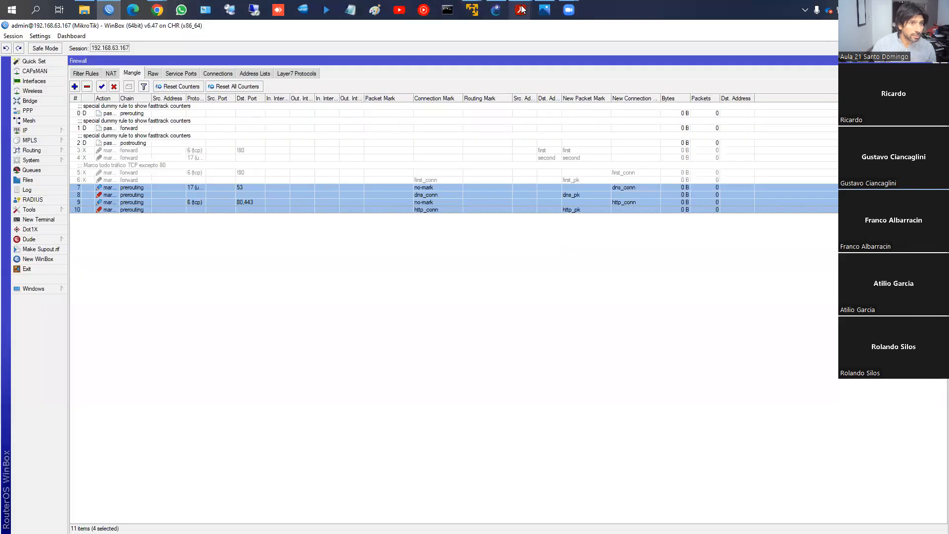
- Switch to GNS3 and open the PBR project from the projects library
{"action": "left_click", "coordinate": [496, 10]}
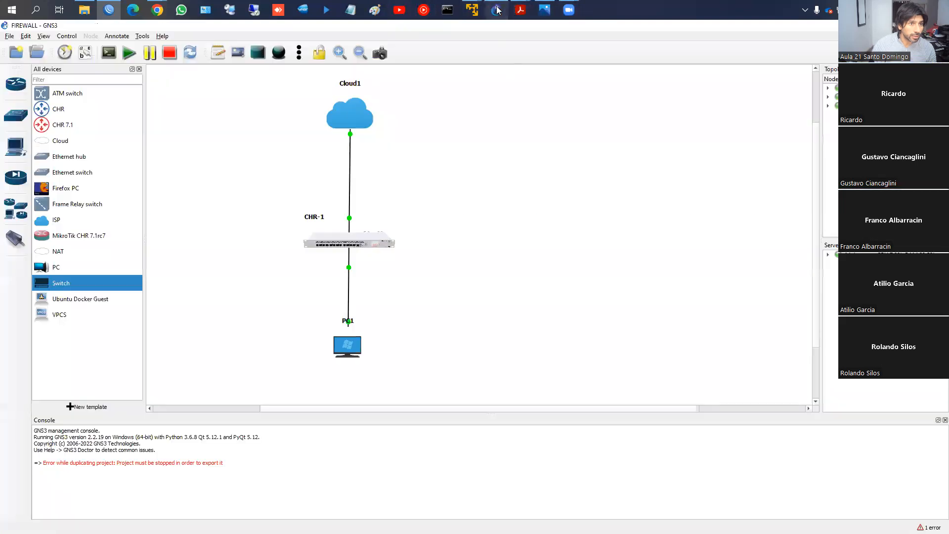
{"action": "left_click", "coordinate": [45, 55]}
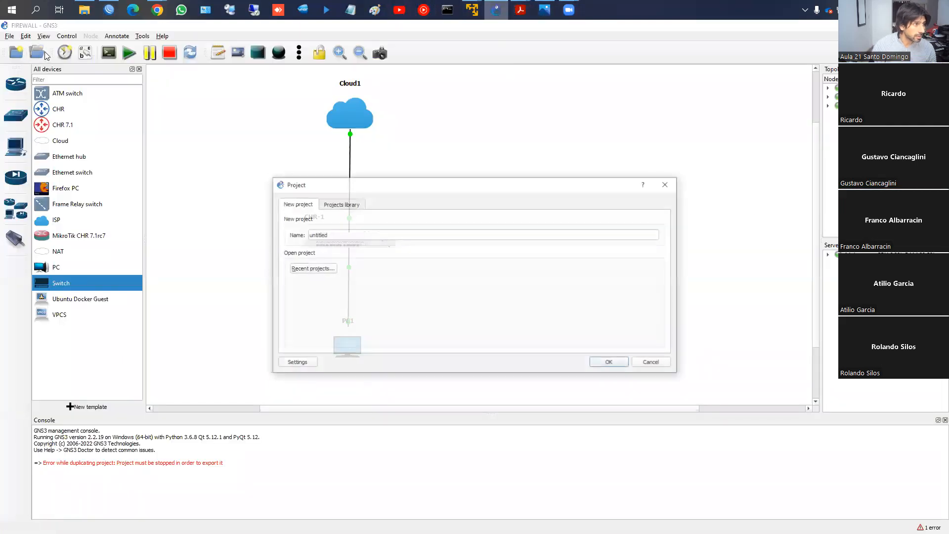
{"action": "left_click", "coordinate": [337, 204]}
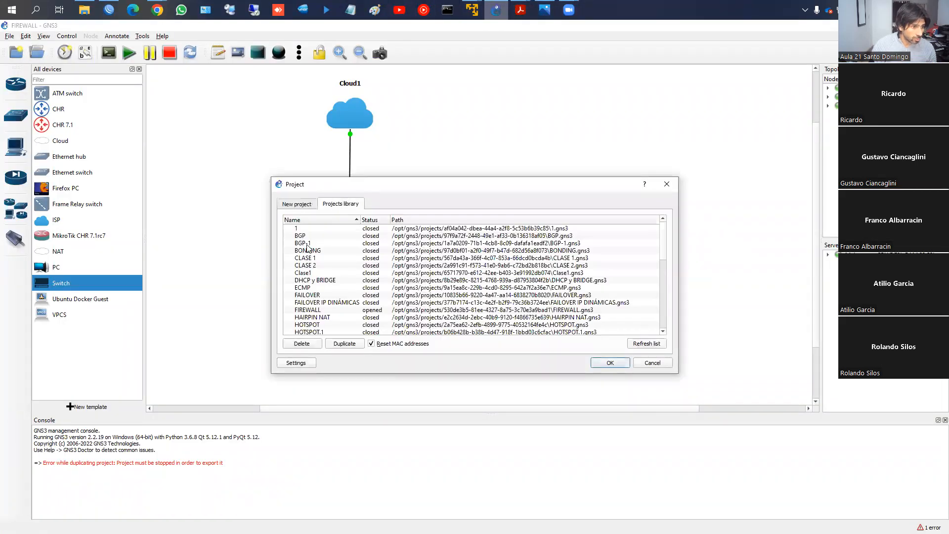
{"action": "scroll", "coordinate": [313, 276], "scroll_direction": "down", "scroll_amount": 8}
{"action": "left_click", "coordinate": [308, 272]}
{"action": "left_click", "coordinate": [606, 365]}
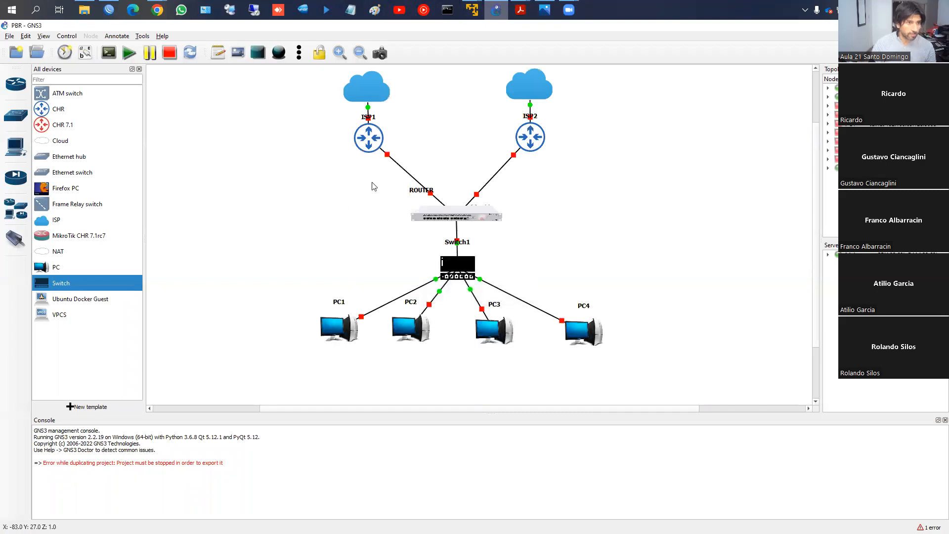
- Start all devices in the PBR topology
{"action": "left_click", "coordinate": [108, 9]}
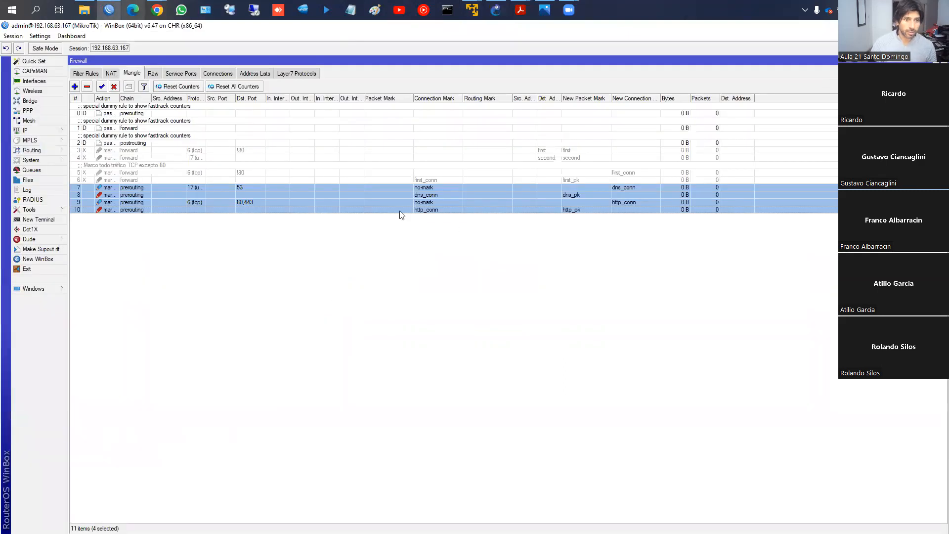
{"action": "key", "text": "alt+Tab"}
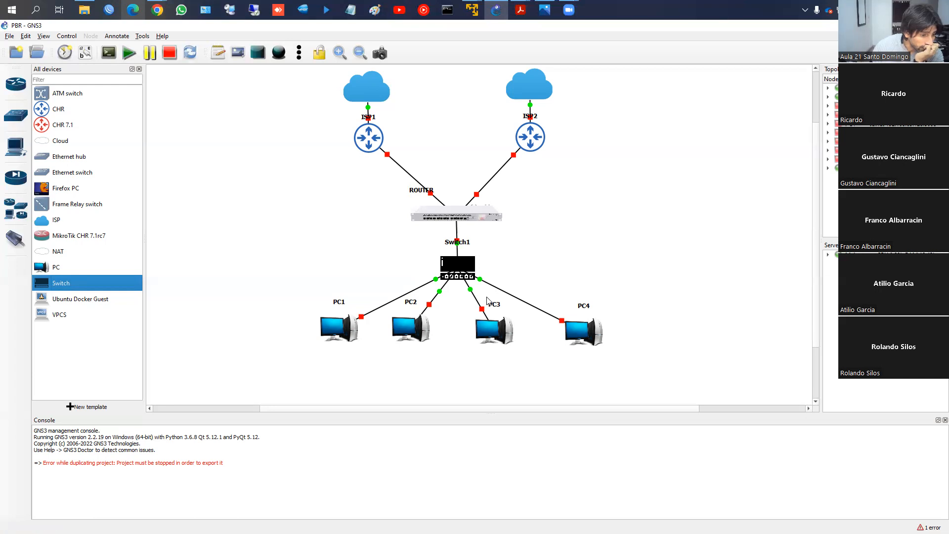
{"action": "left_click", "coordinate": [129, 53]}
{"action": "left_click", "coordinate": [492, 296]}
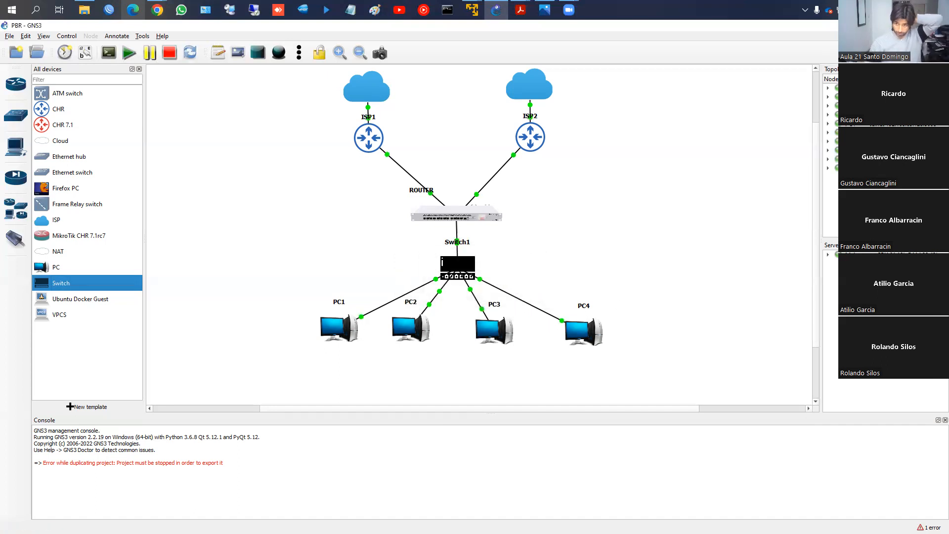
- Switch to the WinBox login window and refresh the neighbor list until the ISP1 and ISP2 routers can be reached by IP
{"action": "key", "text": "alt+Tab"}
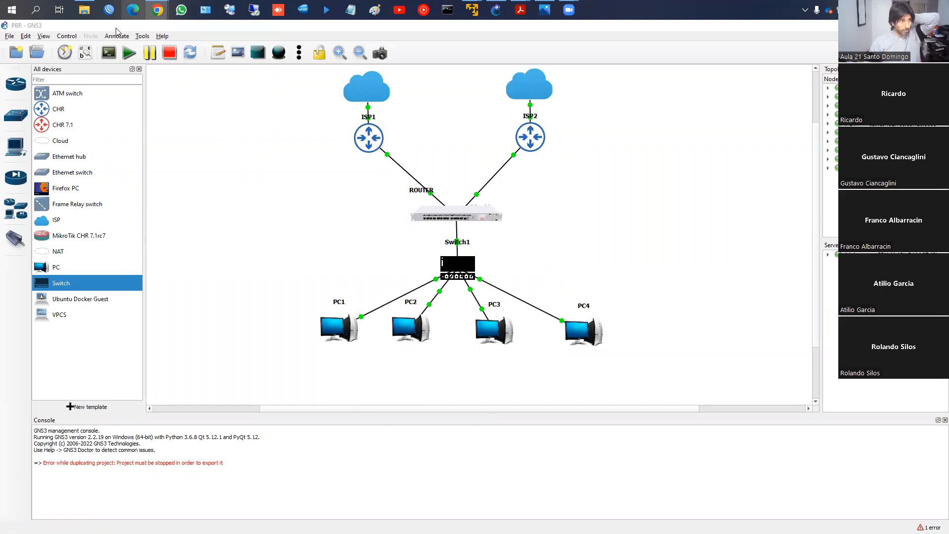
{"action": "key", "text": "alt+Tab"}
{"action": "left_click", "coordinate": [37, 191]}
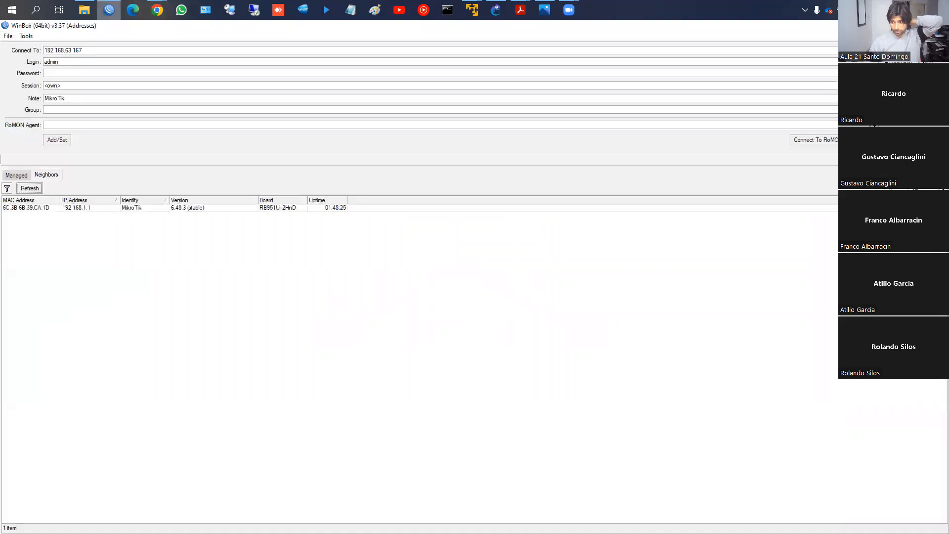
{"action": "key", "text": "alt+Tab"}
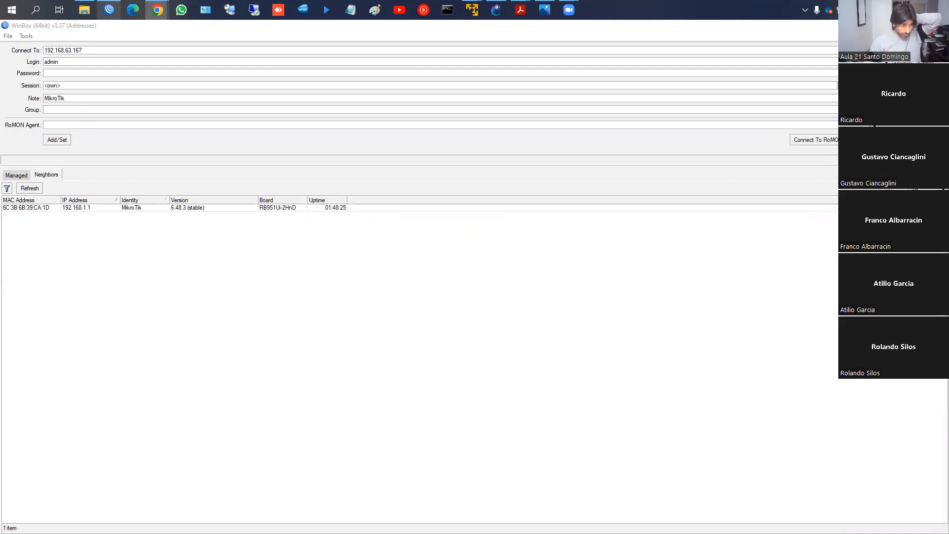
{"action": "left_click", "coordinate": [40, 190]}
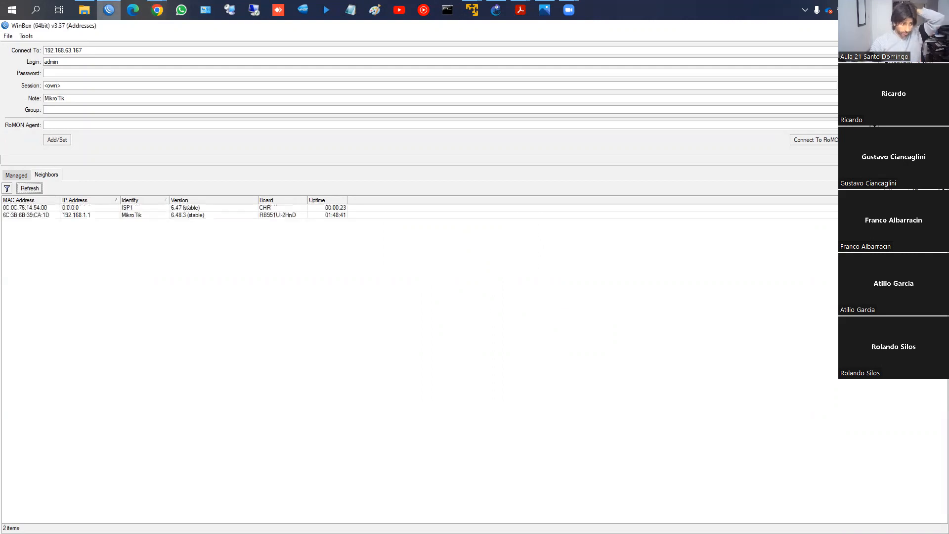
{"action": "left_click", "coordinate": [157, 10]}
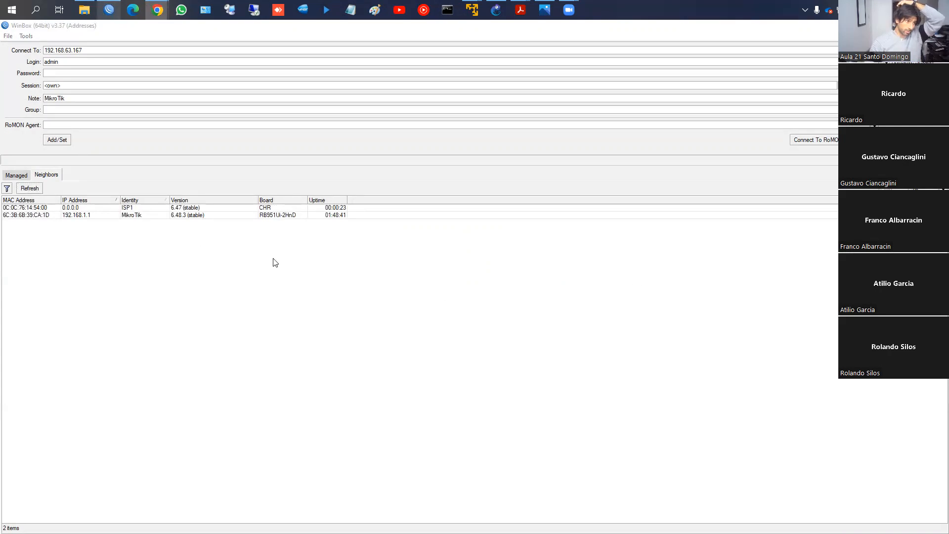
{"action": "left_click", "coordinate": [38, 188]}
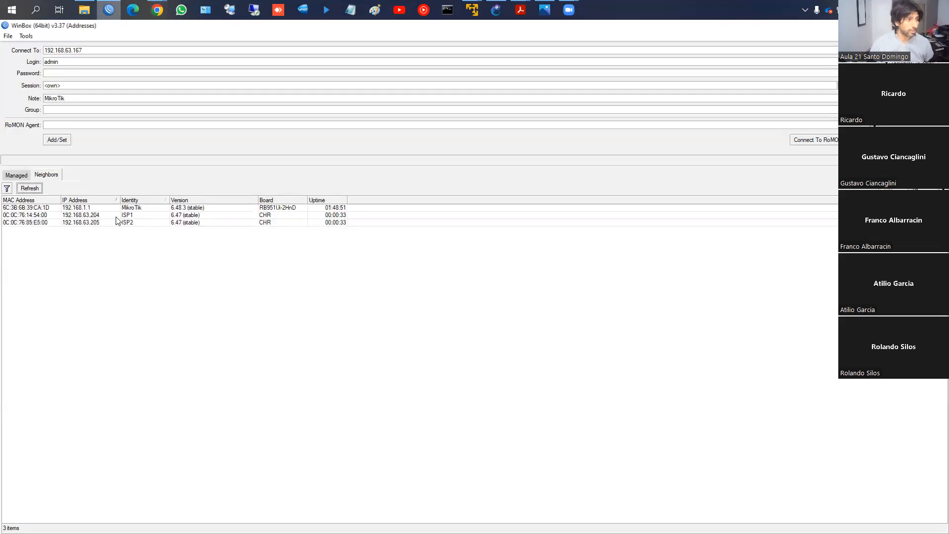
- Open WinBox sessions to ISP1 at 192.168.63.204 and to ISP2 at 192.168.63.205
{"action": "left_click", "coordinate": [116, 222]}
{"action": "key", "text": "alt+Tab"}
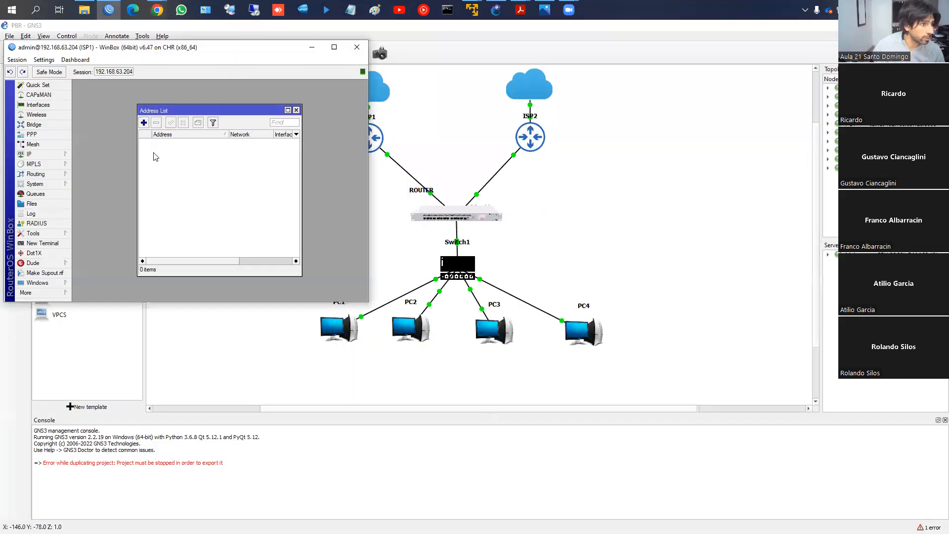
{"action": "left_click", "coordinate": [114, 13]}
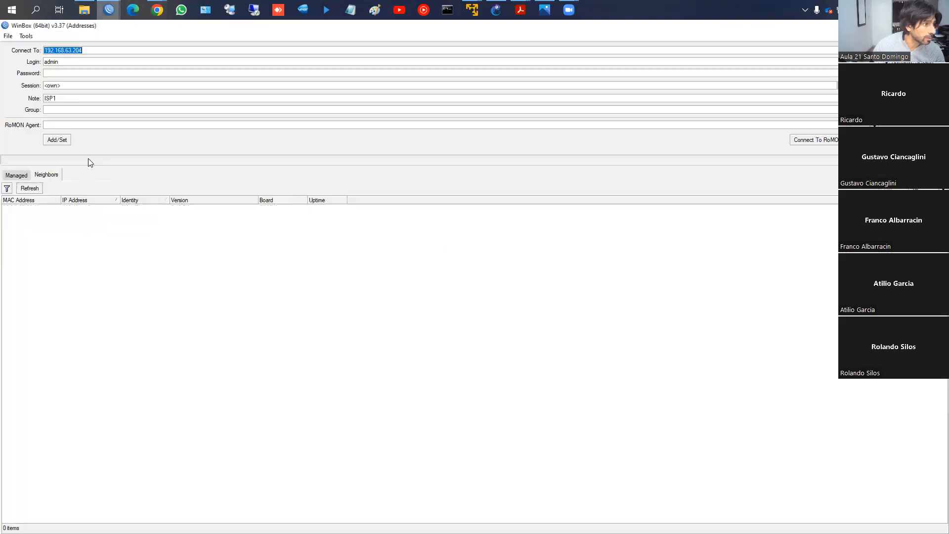
{"action": "double_click", "coordinate": [82, 223]}
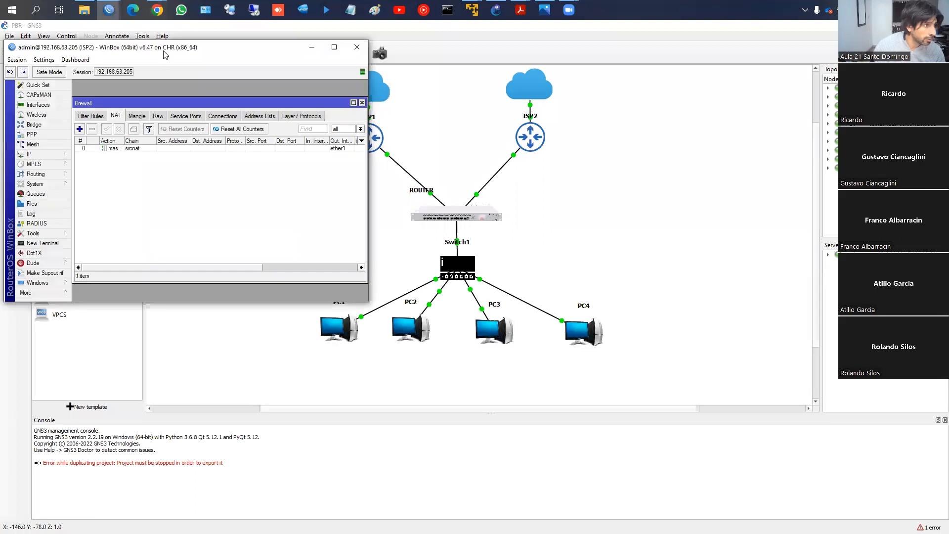
- Place the ISP2 session window beside the ISP1 one and move the topology's ROUTER label onto the router icon
{"action": "left_click_drag", "start_coordinate": [171, 50], "coordinate": [653, 65]}
{"action": "left_click_drag", "start_coordinate": [410, 193], "coordinate": [430, 210]}
{"action": "left_click", "coordinate": [603, 225]}
- Connect to RoMON through ISP1 at 192.168.63.204, open a session to the Router neighbor and place its window below the topology's routers
{"action": "left_click", "coordinate": [112, 7]}
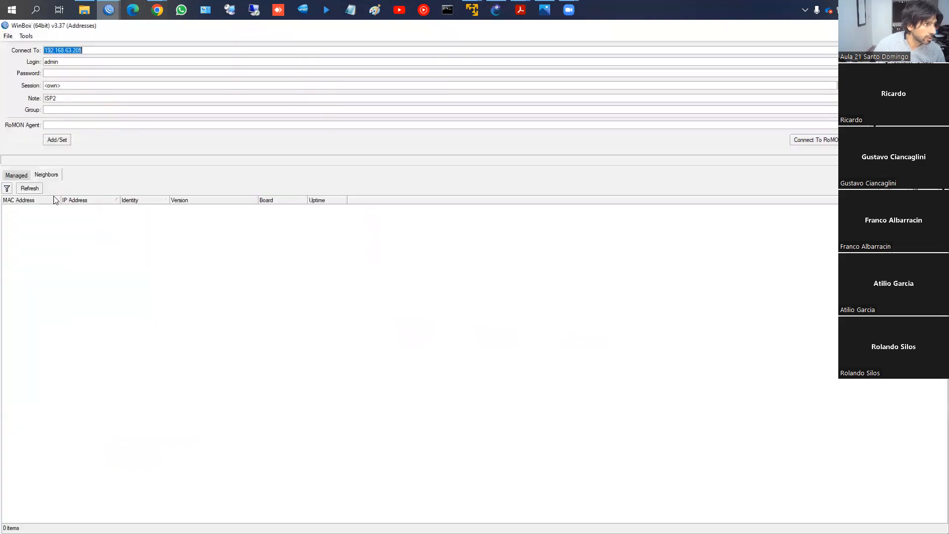
{"action": "left_click", "coordinate": [95, 214]}
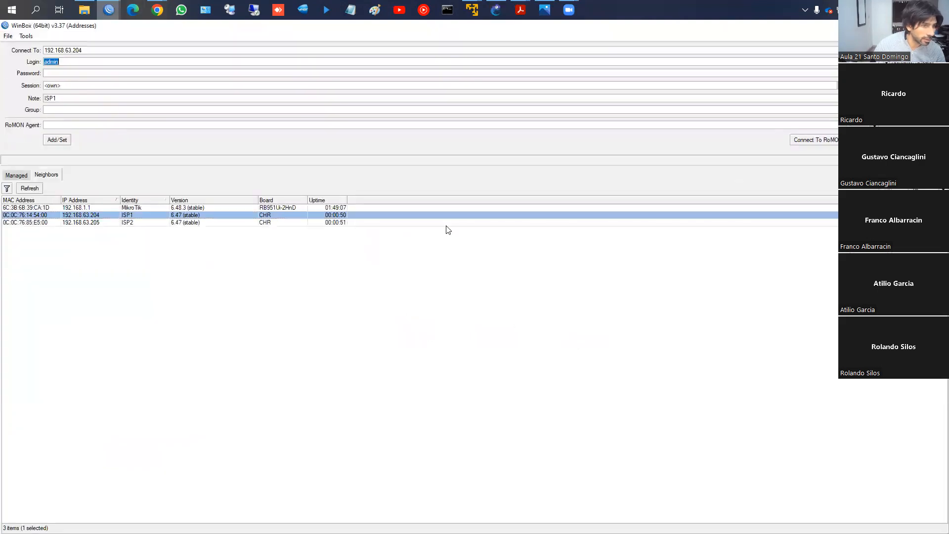
{"action": "left_click", "coordinate": [806, 139]}
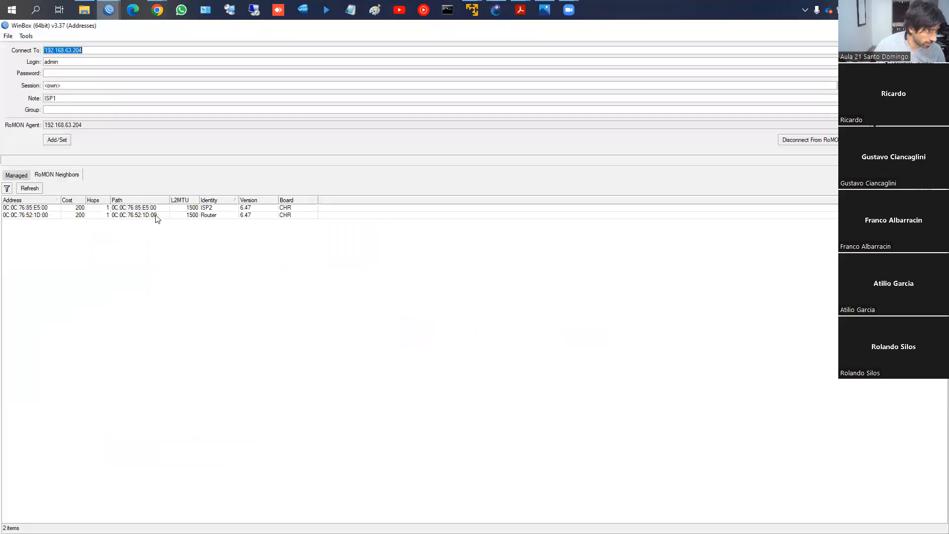
{"action": "left_click", "coordinate": [155, 215]}
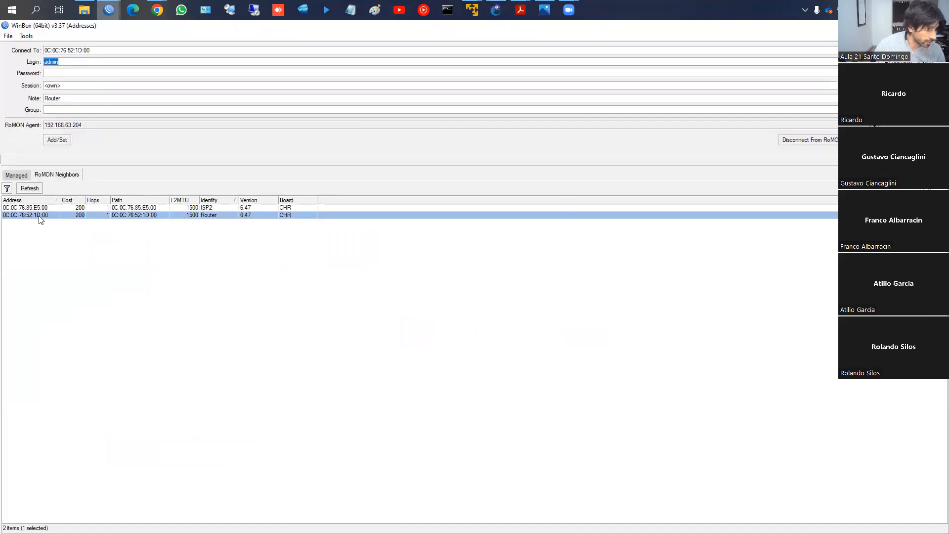
{"action": "left_click", "coordinate": [864, 140]}
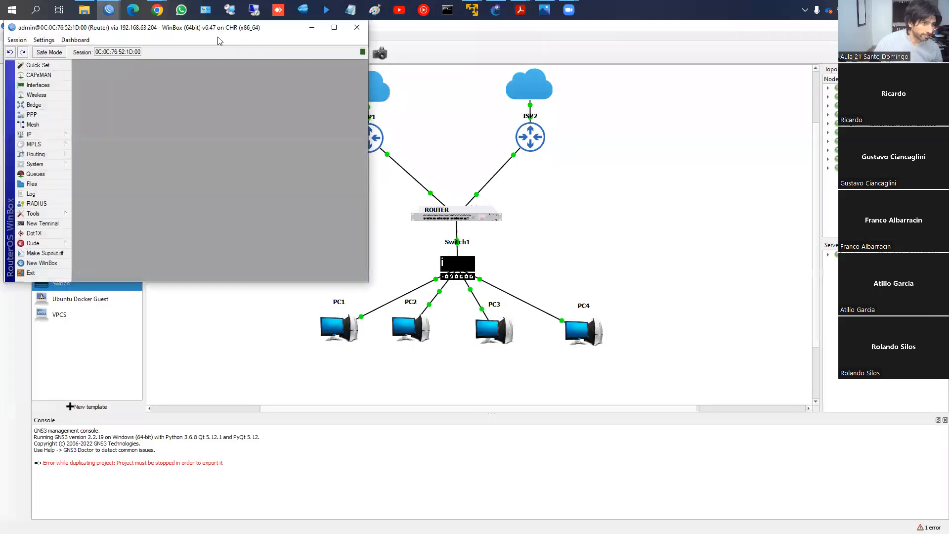
{"action": "left_click_drag", "start_coordinate": [220, 41], "coordinate": [502, 272]}
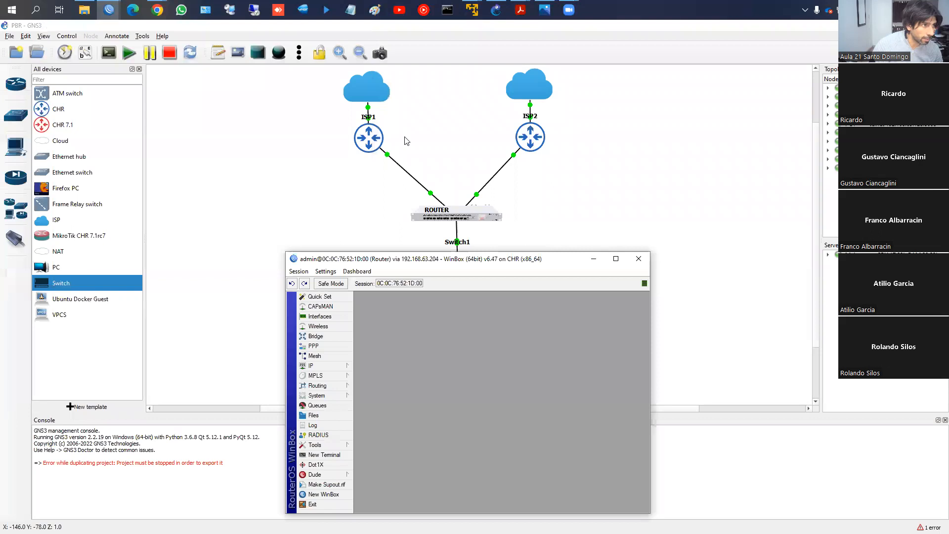
- Bring the ISP1 and ISP2 sessions forward and examine their IP address lists, opening the list on ISP2
{"action": "mouse_move", "coordinate": [108, 10]}
{"action": "left_click", "coordinate": [79, 74]}
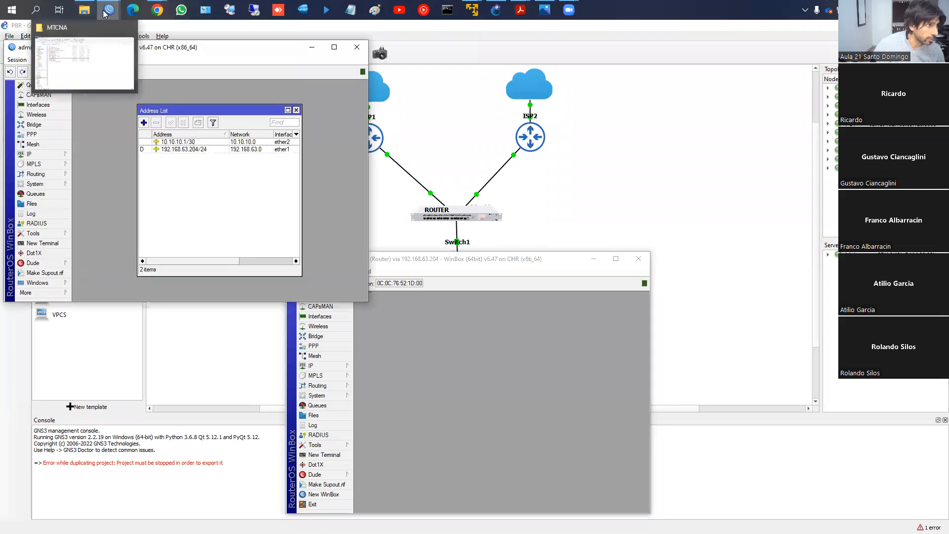
{"action": "left_click", "coordinate": [145, 64]}
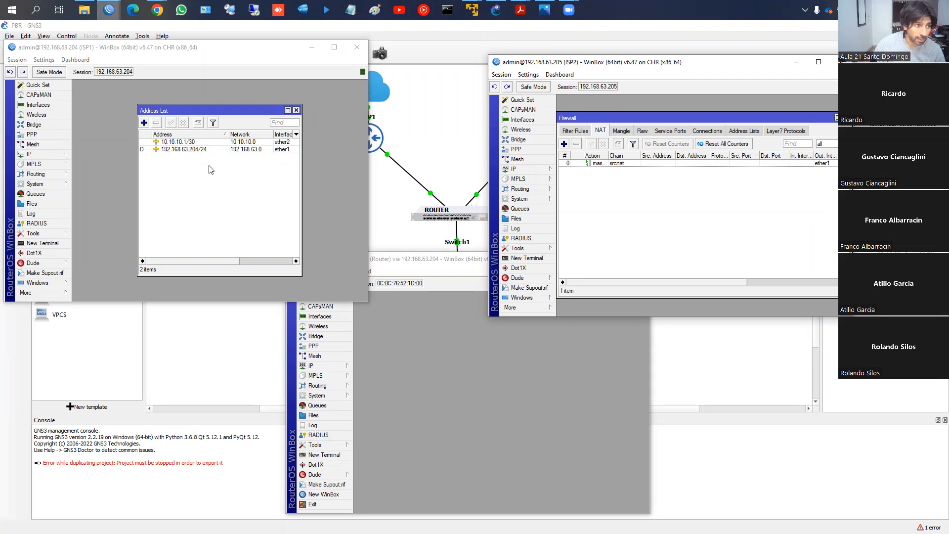
{"action": "left_click", "coordinate": [513, 168]}
{"action": "left_click", "coordinate": [576, 191]}
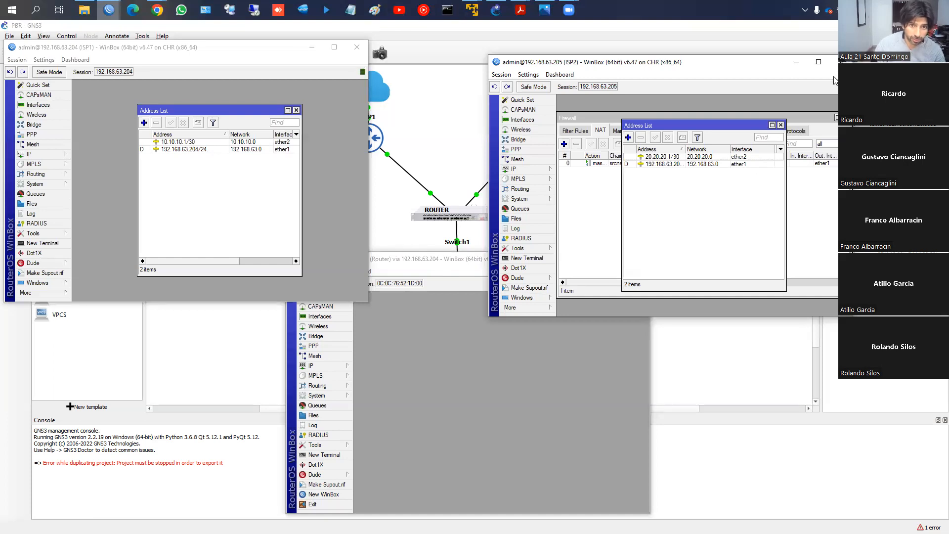
- Test ISP2's internet access by pinging fb.com from a new terminal, declining the license text, and put its window away
{"action": "left_click", "coordinate": [521, 258]}
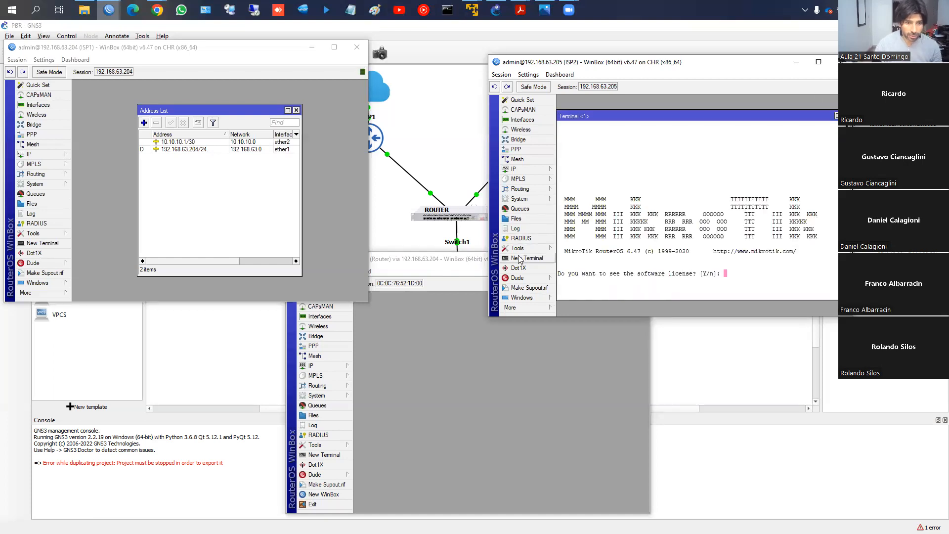
{"action": "type", "text": "n@ISP2] > ping fb.com"}
{"action": "key", "text": "Return"}
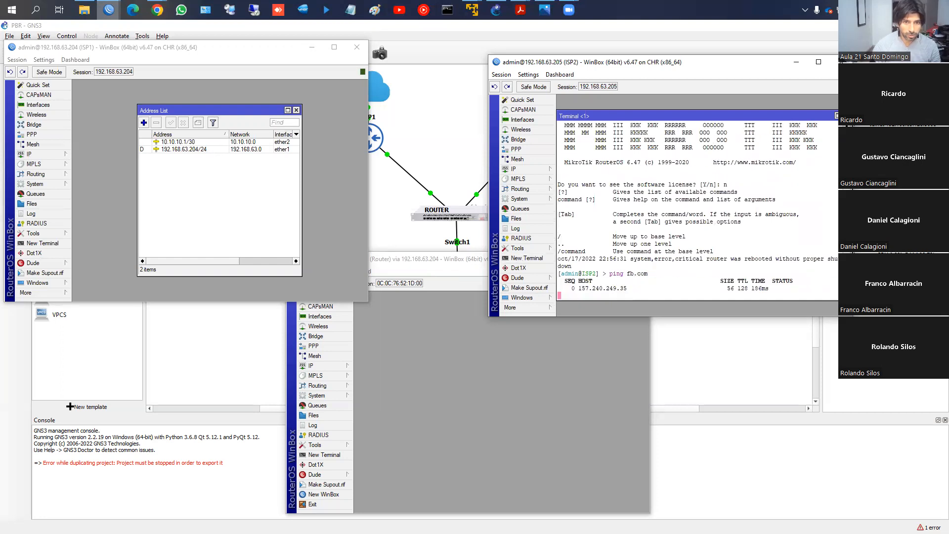
{"action": "left_click", "coordinate": [833, 66]}
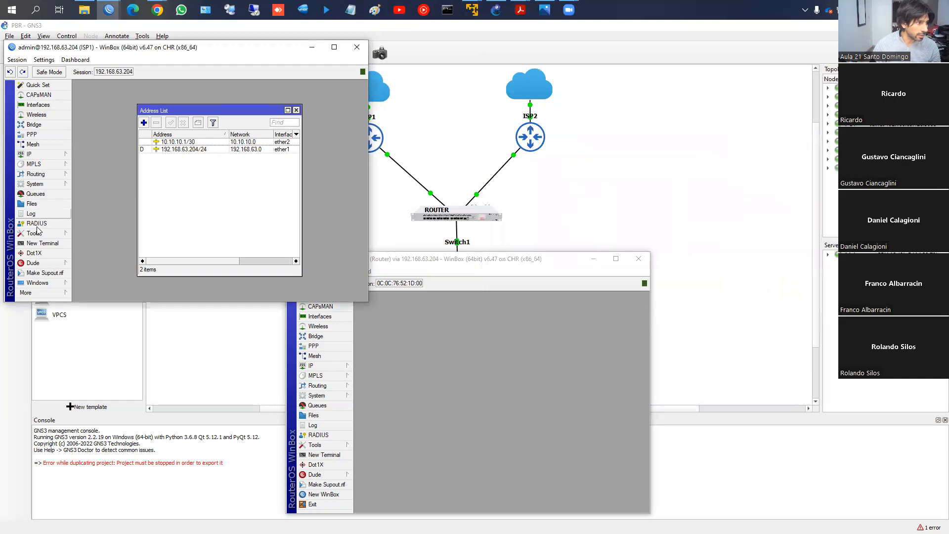
- Test ISP1's internet access by pinging fb.com from a new terminal, declining the license text
{"action": "left_click", "coordinate": [36, 244]}
{"action": "type", "text": "n@ISP1] > ping fb.com"}
{"action": "key", "text": "Return"}
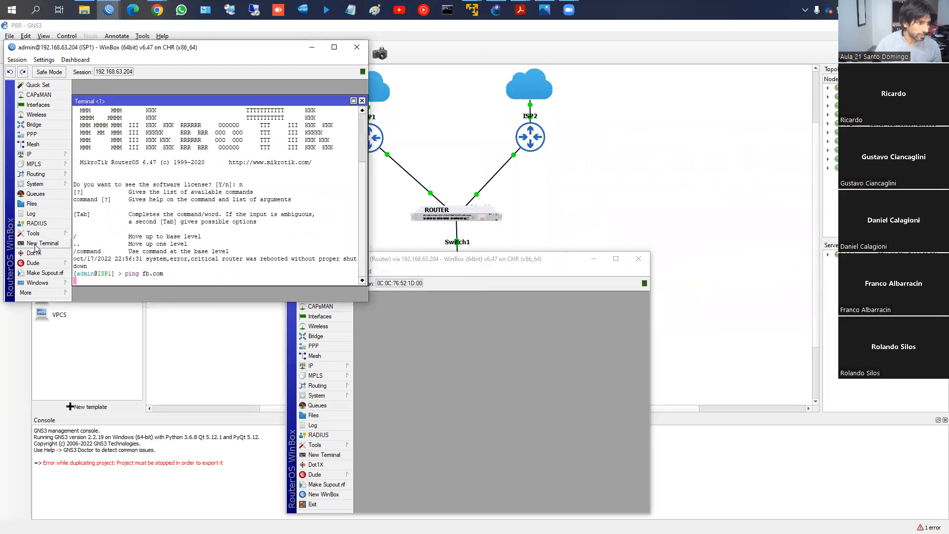
- Check ISP1's DNS settings, leave them without applying changes, and close the ISP1 session
{"action": "left_click", "coordinate": [34, 156]}
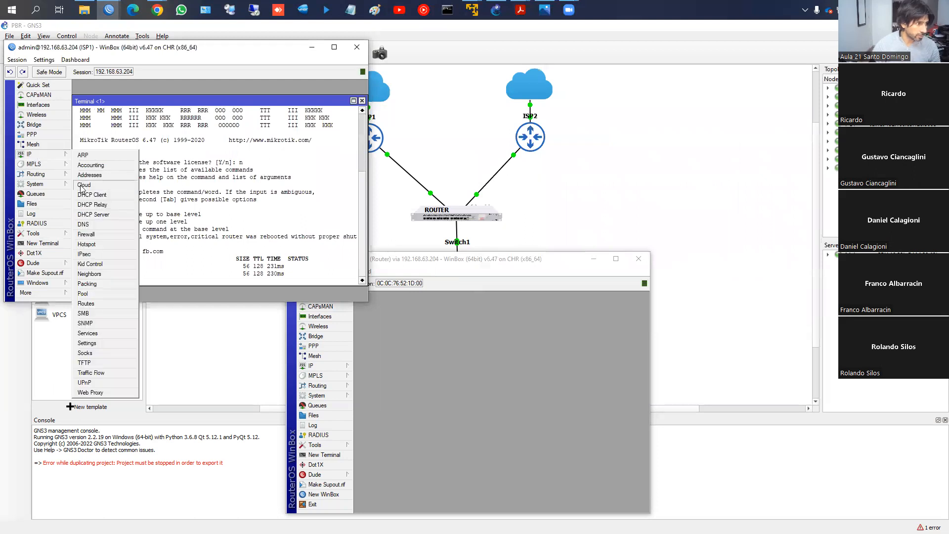
{"action": "left_click", "coordinate": [125, 229]}
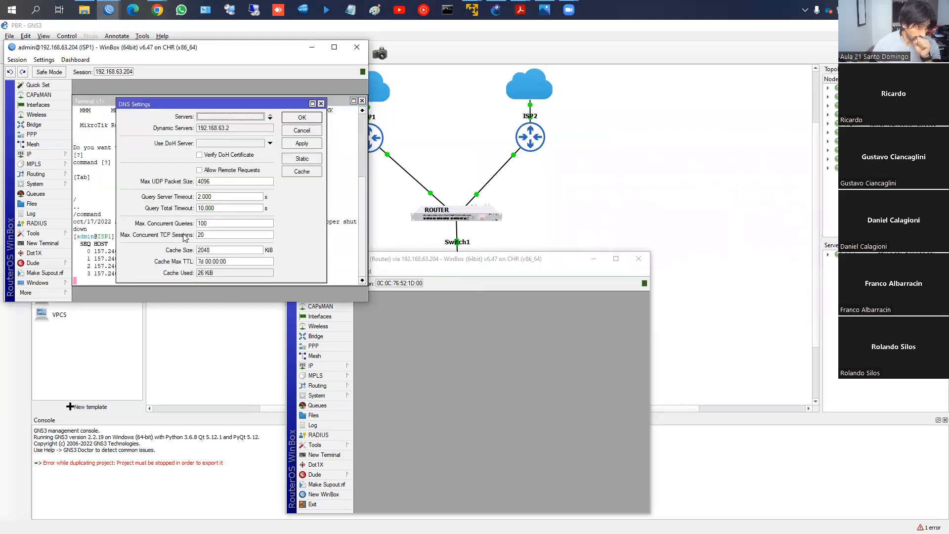
{"action": "left_click", "coordinate": [307, 131]}
{"action": "left_click", "coordinate": [357, 47]}
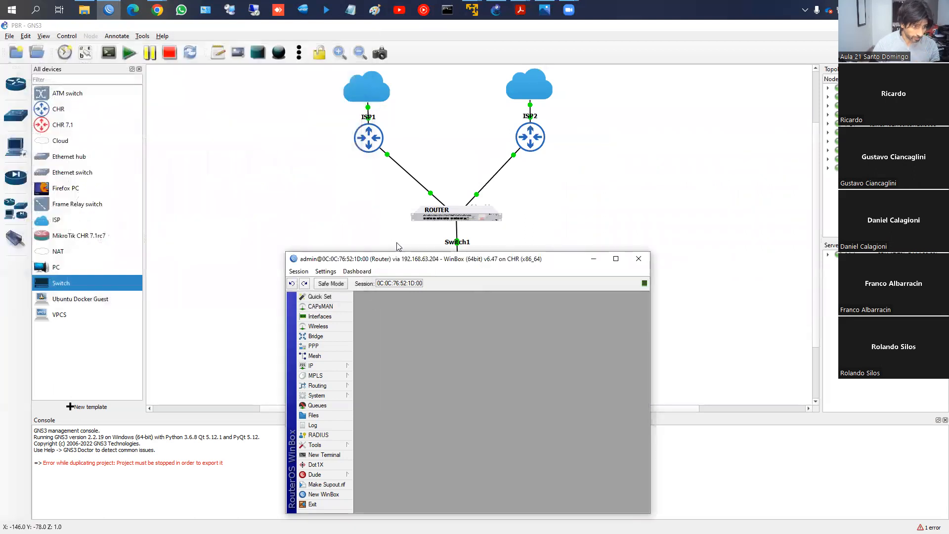
- Open the Router's IP address list, widen its Address column to show full addresses, and maximize the Router session window
{"action": "left_click_drag", "start_coordinate": [464, 256], "coordinate": [474, 241]}
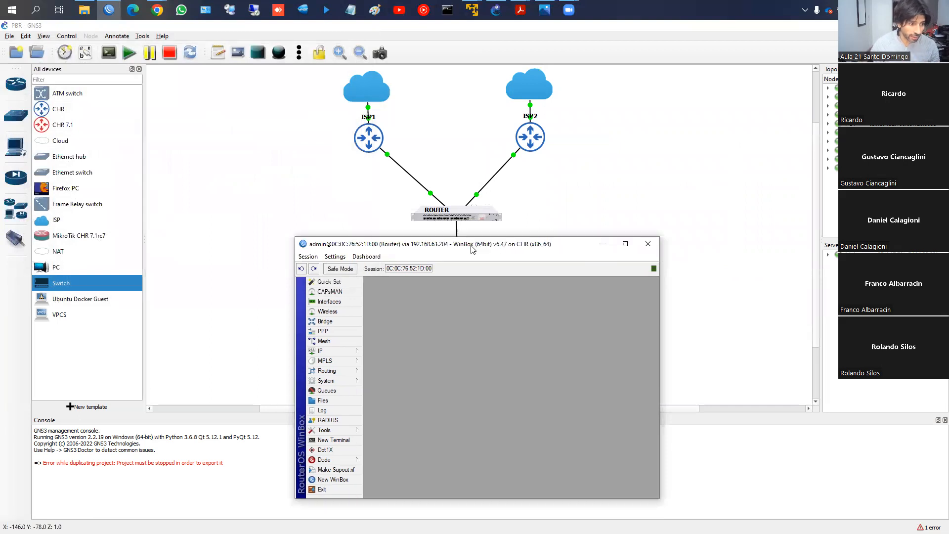
{"action": "left_click", "coordinate": [323, 350]}
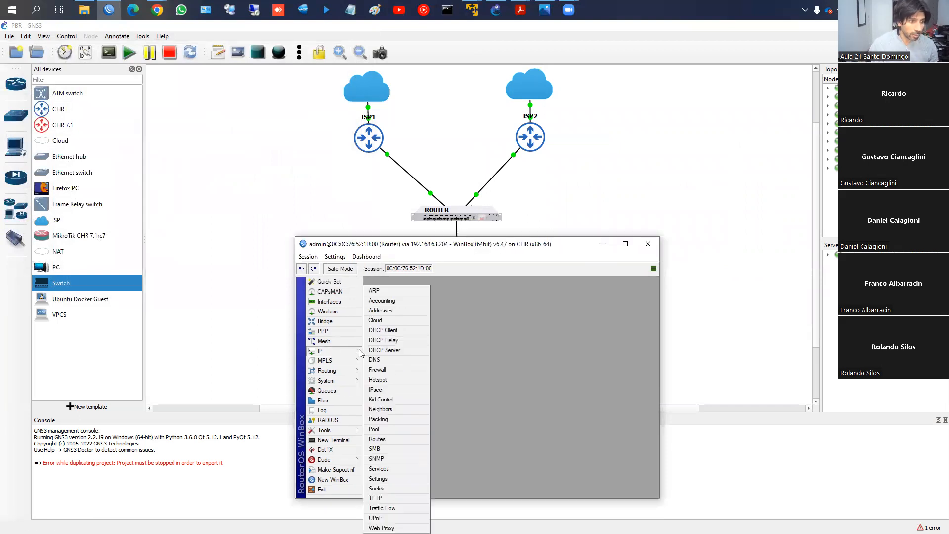
{"action": "left_click", "coordinate": [390, 311]}
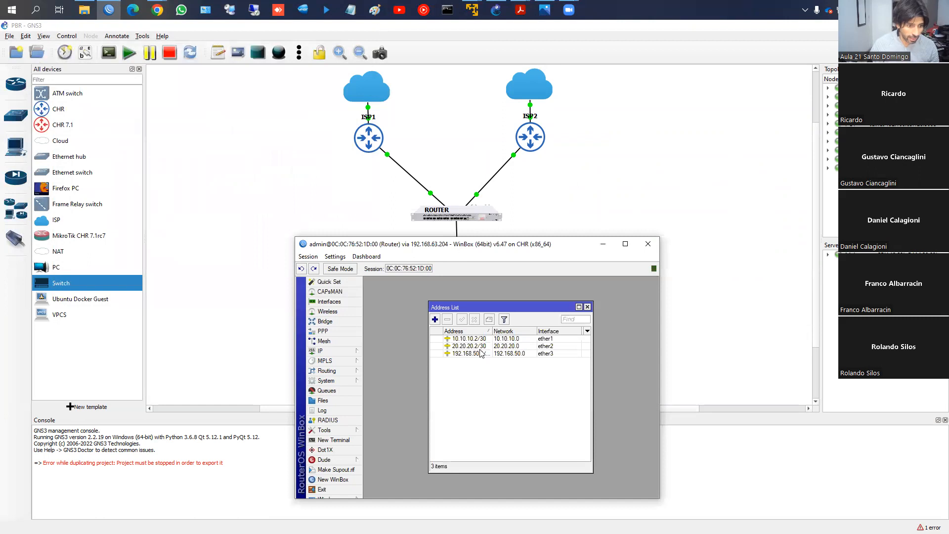
{"action": "left_click_drag", "start_coordinate": [491, 332], "coordinate": [505, 331]}
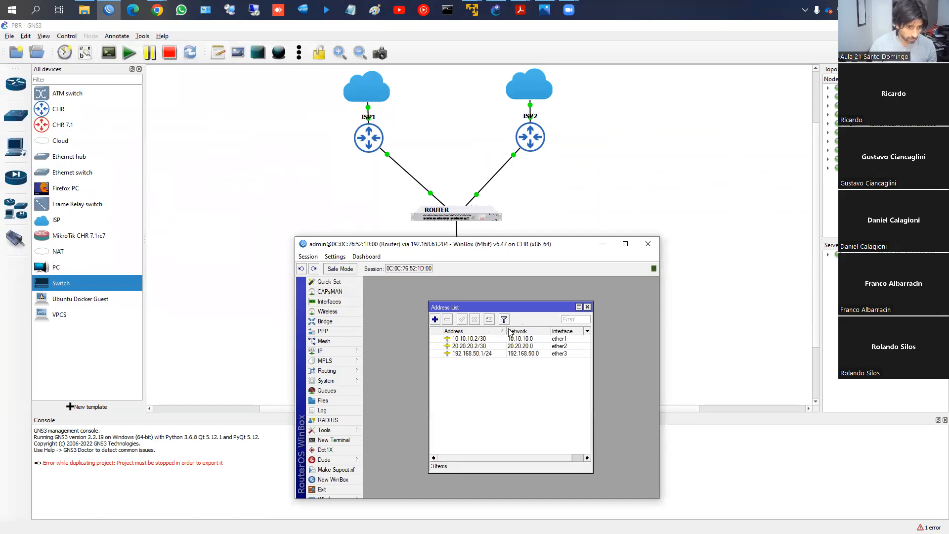
{"action": "left_click", "coordinate": [626, 245]}
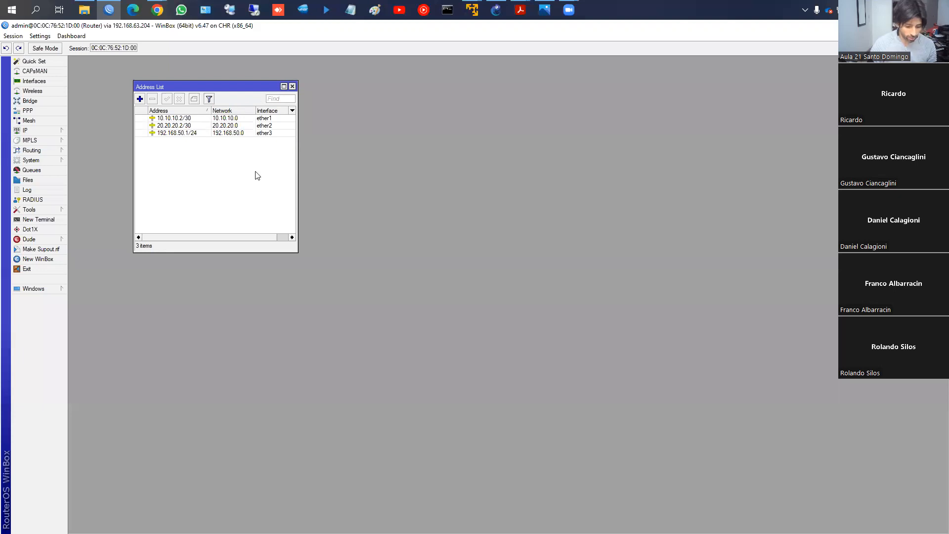
- Magnify the Router's address list, underline the ether1, ether2 and ether3 addresses in red, and leave the magnified view
{"action": "key", "text": "ctrl+2"}
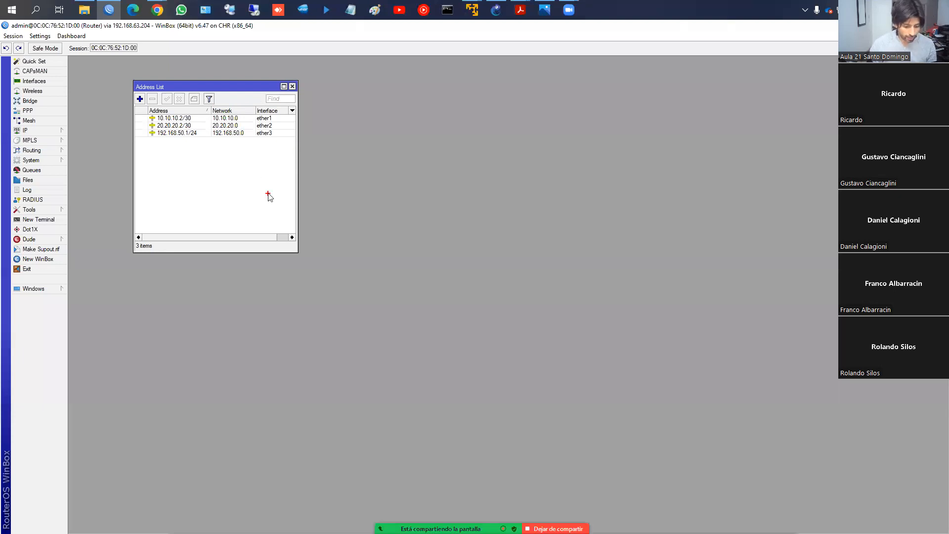
{"action": "key", "text": "Escape"}
{"action": "key", "text": "ctrl+1"}
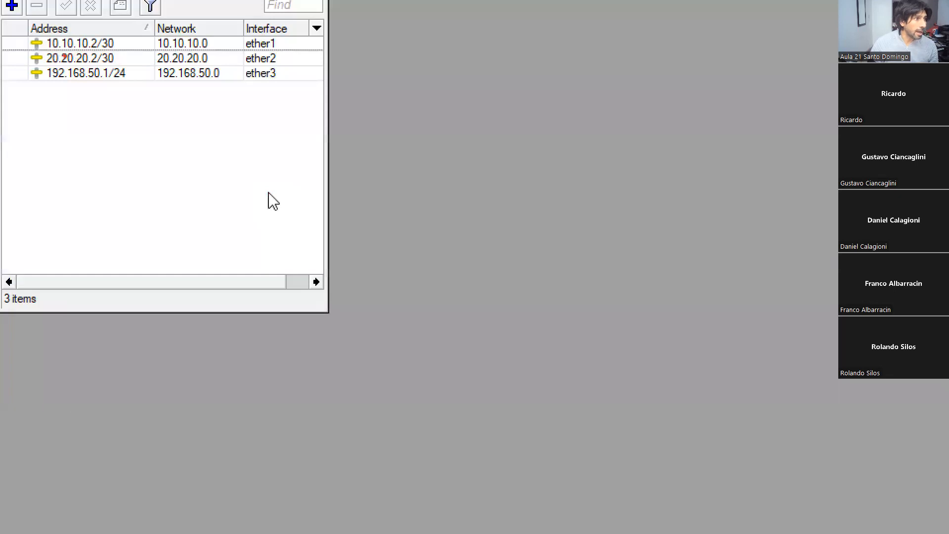
{"action": "left_click_drag", "start_coordinate": [60, 49], "coordinate": [107, 51]}
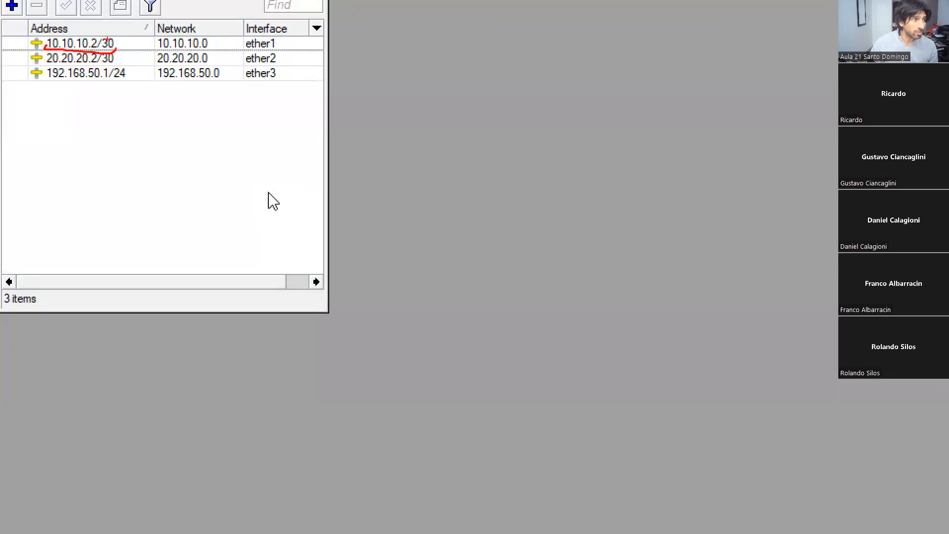
{"action": "left_click_drag", "start_coordinate": [42, 63], "coordinate": [116, 62]}
{"action": "mouse_move", "coordinate": [45, 73]}
{"action": "left_mouse_down"}
{"action": "mouse_move", "coordinate": [46, 83]}
{"action": "mouse_move", "coordinate": [120, 79]}
{"action": "left_mouse_up"}
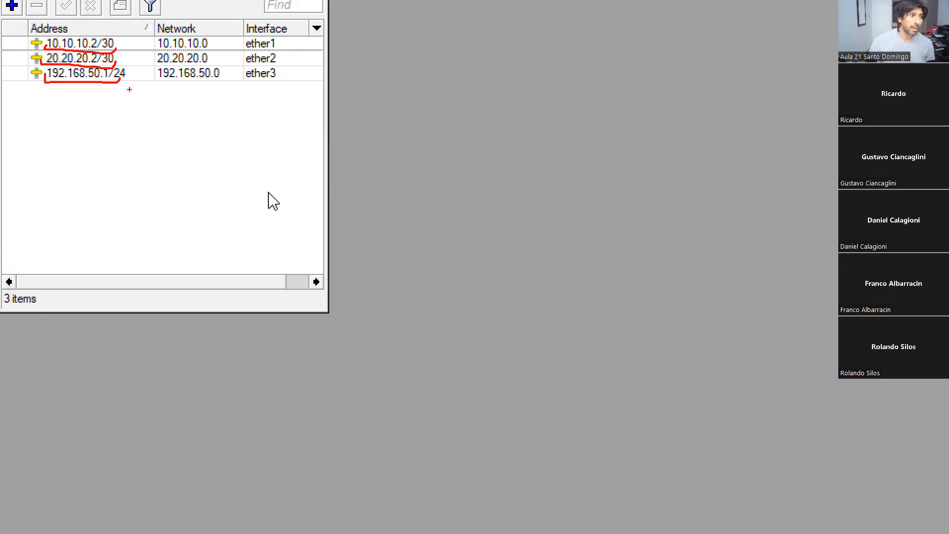
{"action": "key", "text": "Escape"}
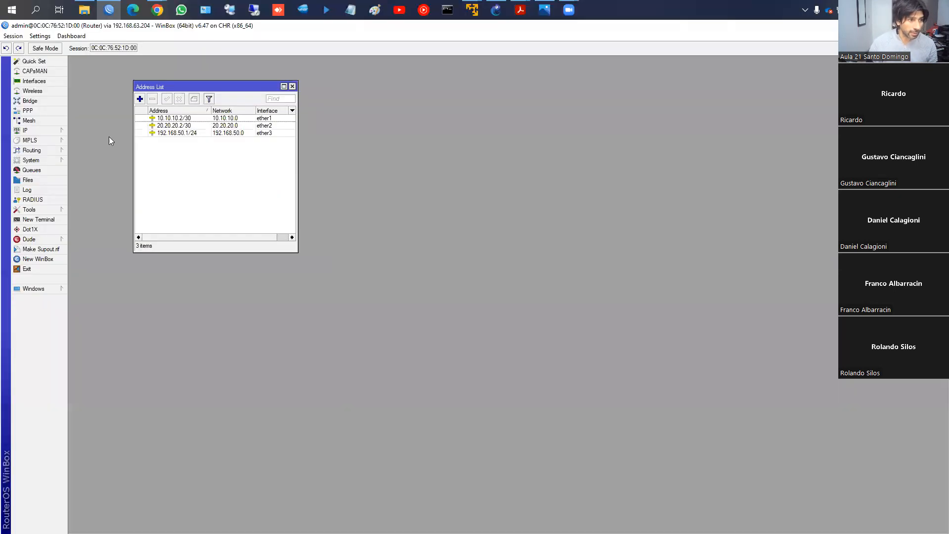
- Close the Router's address list, review the PBR topology in GNS3, and return to the Router session in WinBox
{"action": "left_click", "coordinate": [292, 86]}
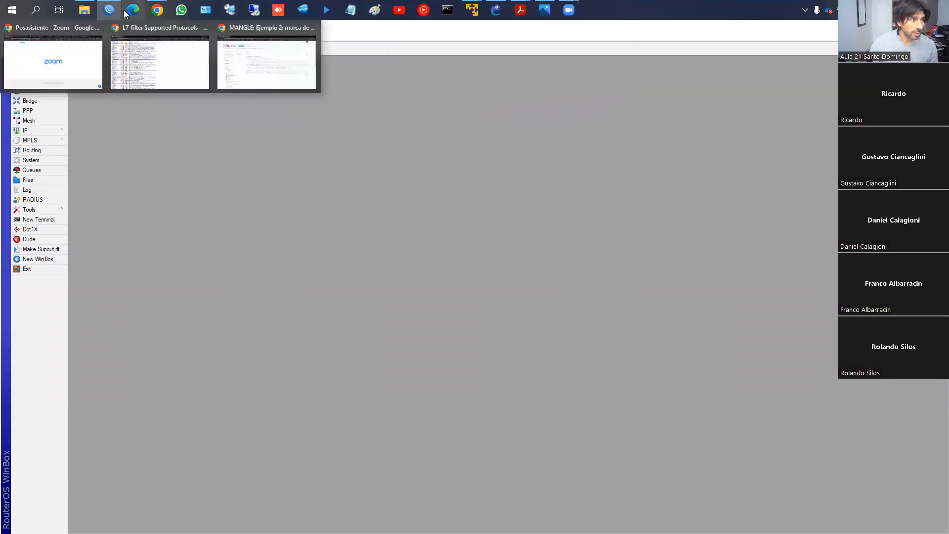
{"action": "mouse_move", "coordinate": [570, 12]}
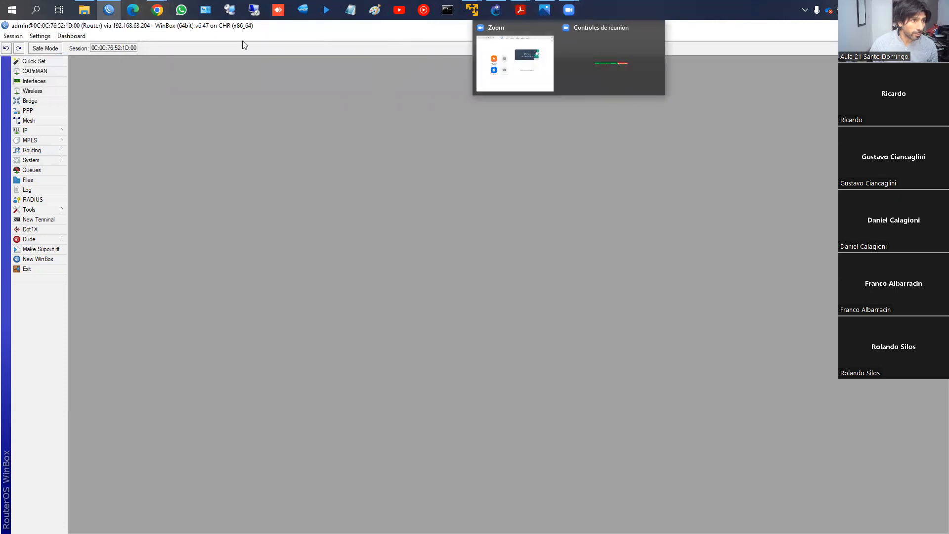
{"action": "left_click", "coordinate": [113, 11]}
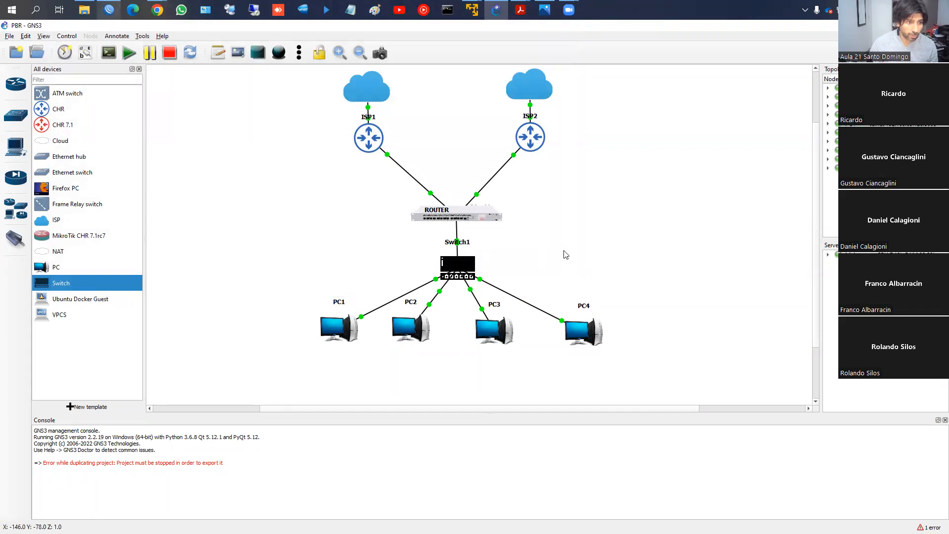
{"action": "key", "text": "alt+Tab"}
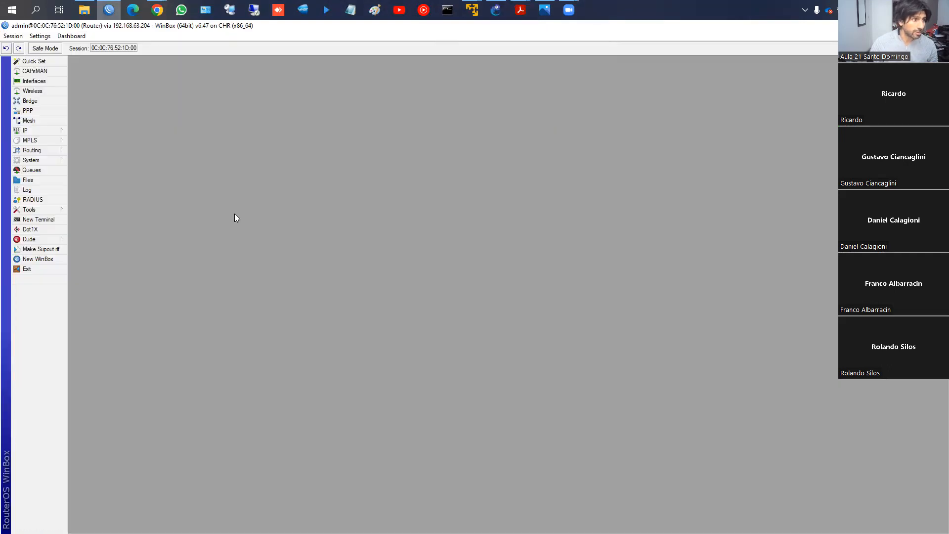
- Test the Router's internet access by pinging fb.com from a new terminal, and close the terminal
{"action": "left_click", "coordinate": [42, 219]}
{"action": "type", "text": "pin"}
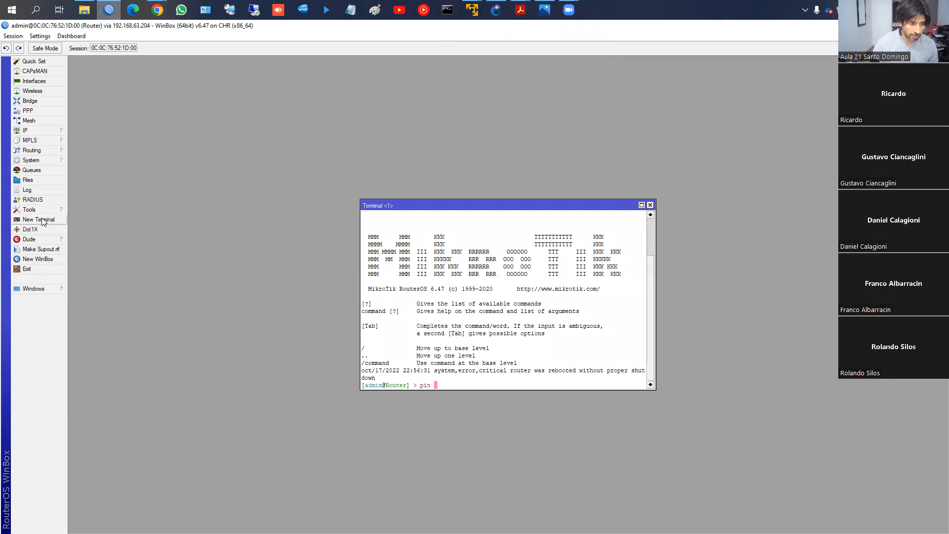
{"action": "type", "text": "g fb.com"}
{"action": "key", "text": "Return"}
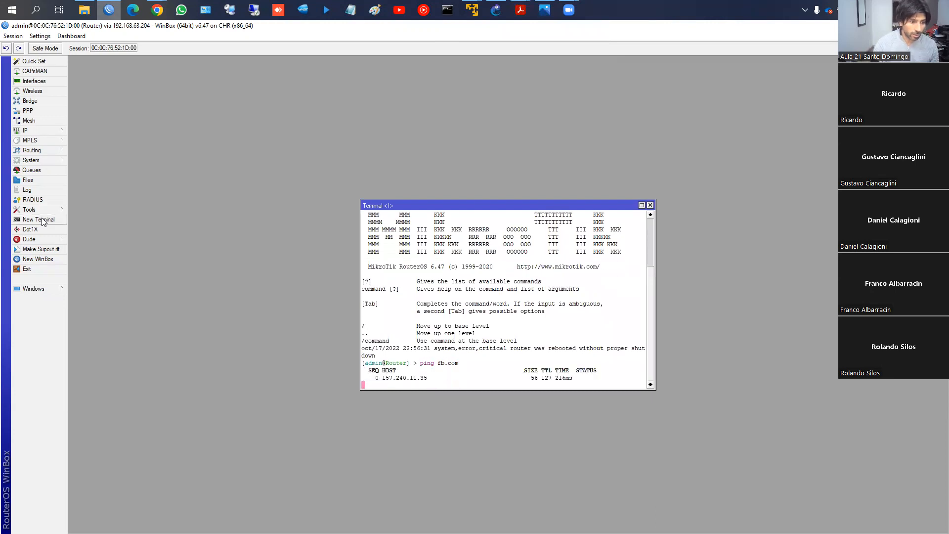
{"action": "left_click", "coordinate": [650, 205]}
- Examine the srcnat masquerade rules for ether1 and ether2 in the Router's firewall NAT, and close the firewall window
{"action": "left_click", "coordinate": [29, 130]}
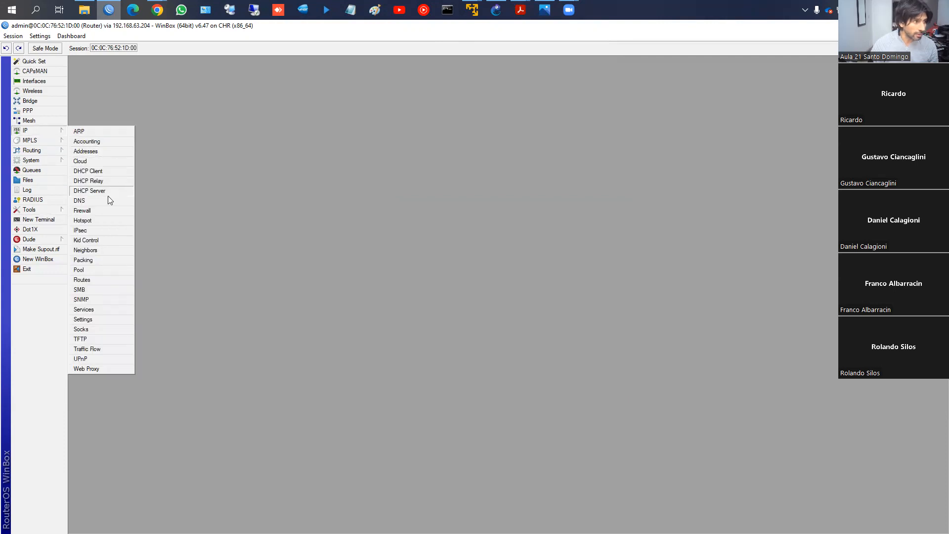
{"action": "left_click", "coordinate": [99, 210]}
{"action": "left_click", "coordinate": [326, 220]}
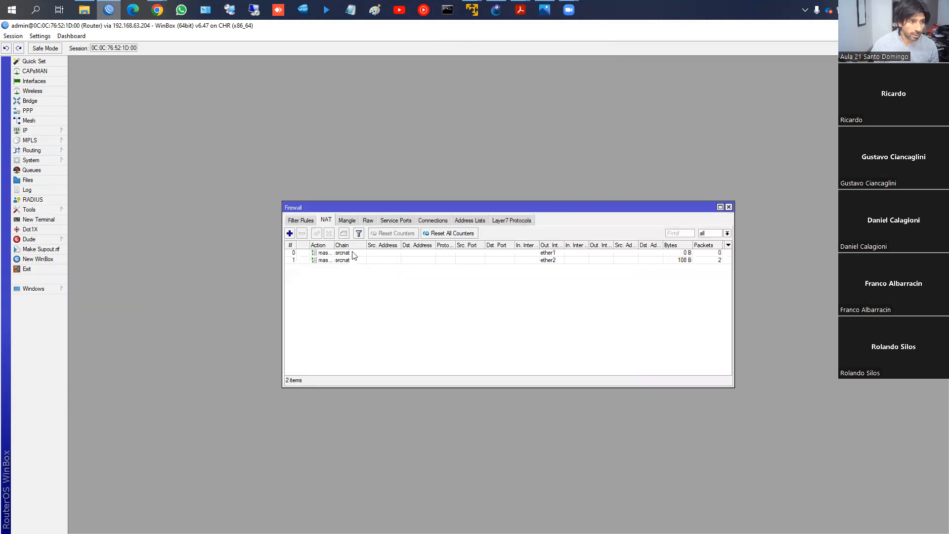
{"action": "left_click", "coordinate": [352, 253]}
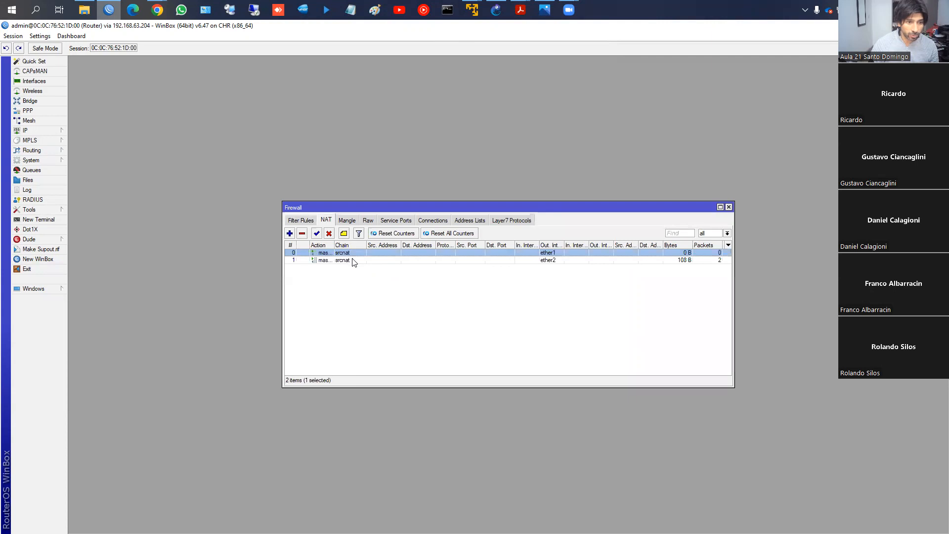
{"action": "left_click", "coordinate": [729, 207]}
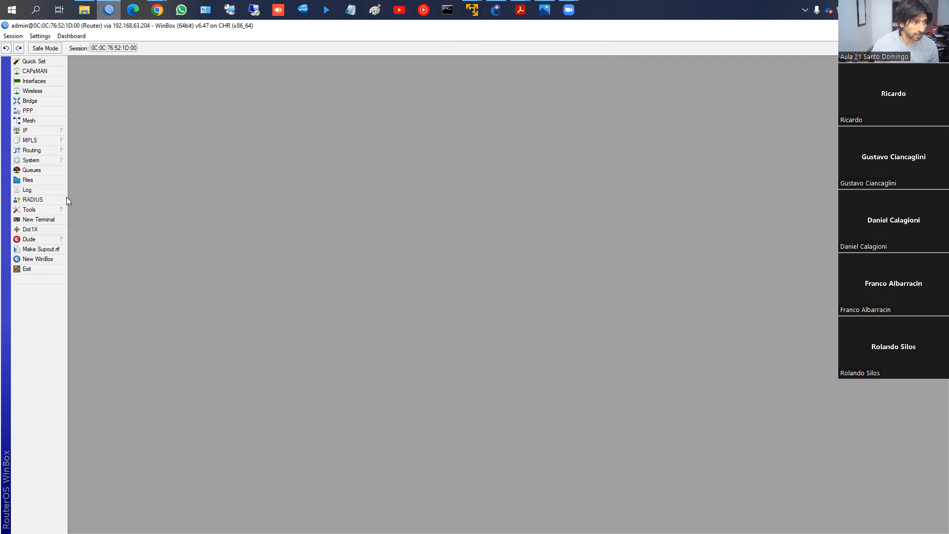
- Open the Router's route list to examine its default routes through both ISPs
{"action": "left_click", "coordinate": [37, 133]}
{"action": "left_click", "coordinate": [88, 280]}
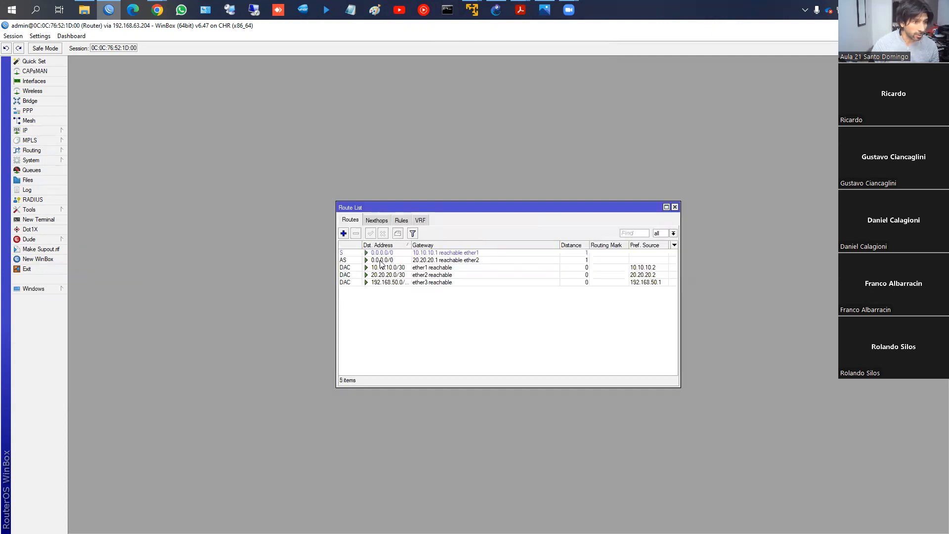
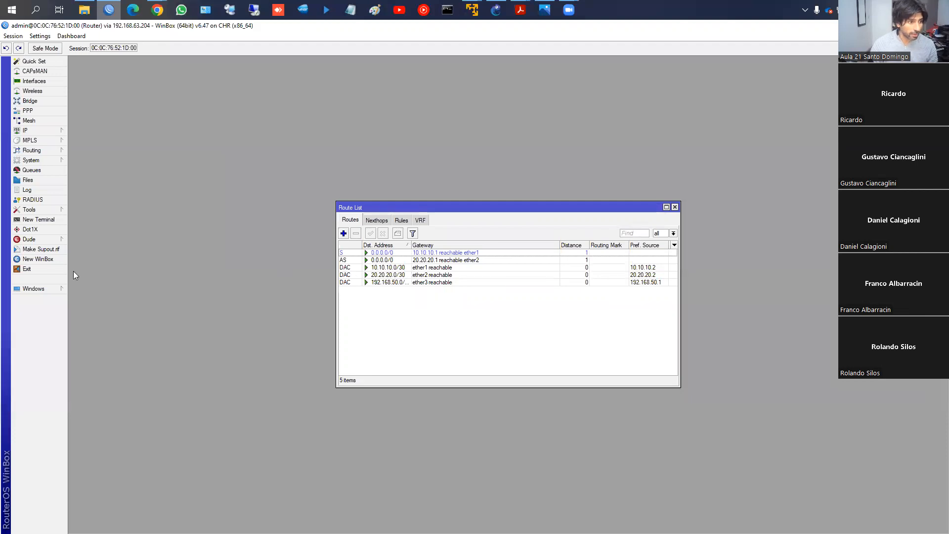
- Run a traceroute to fb.com from a new Router terminal, and stop it after the first hops
{"action": "left_click", "coordinate": [39, 219]}
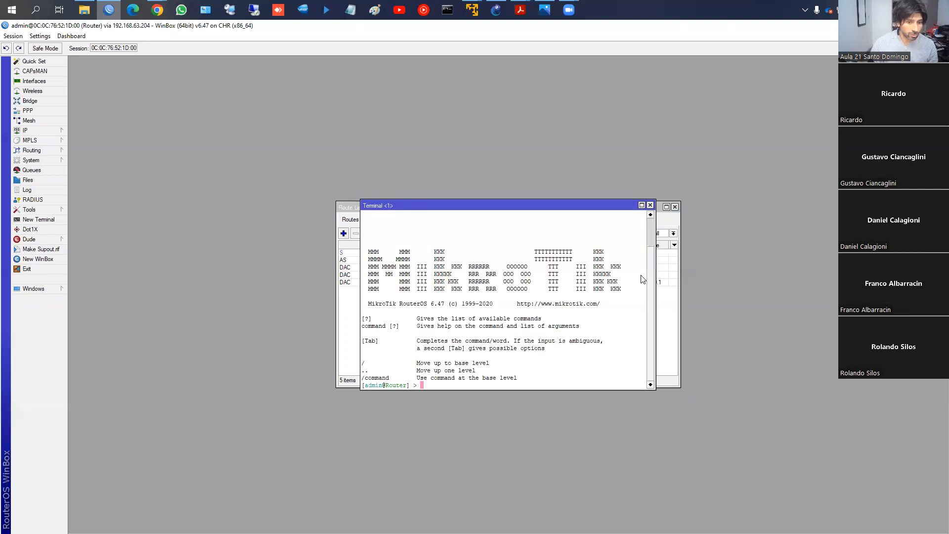
{"action": "type", "text": "trace"}
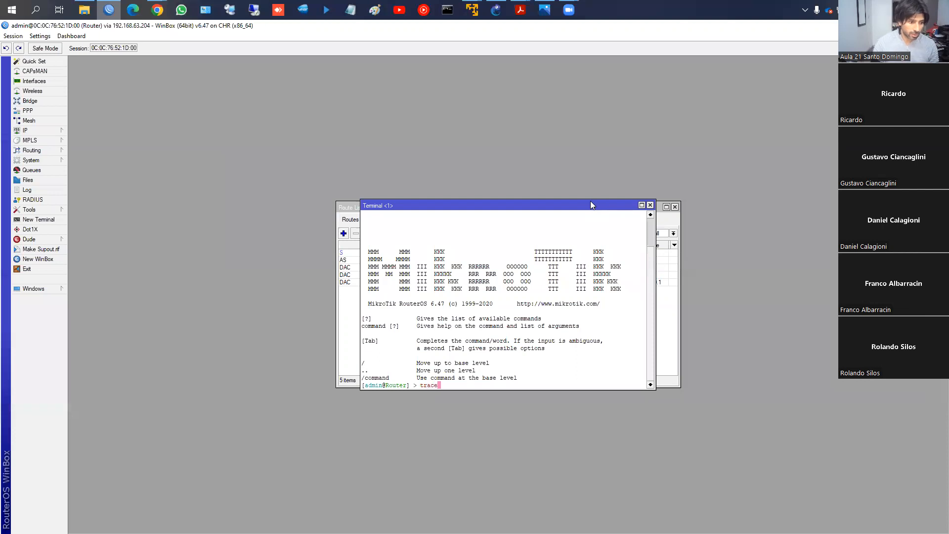
{"action": "key", "text": "BackSpace"}
{"action": "key", "text": "BackSpace"}
{"action": "key", "text": "BackSpace"}
{"action": "key", "text": "BackSpace"}
{"action": "key", "text": "BackSpace"}
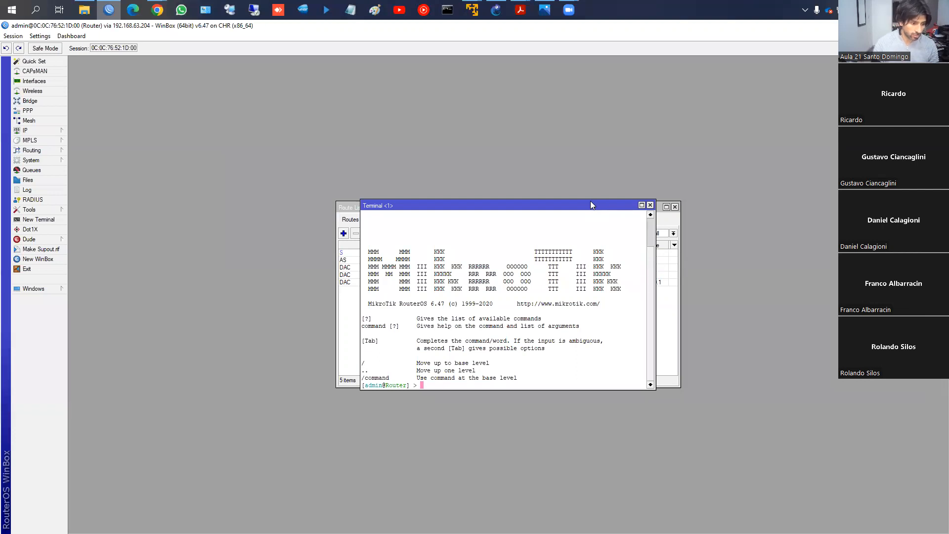
{"action": "type", "text": "tool"}
{"action": "key", "text": "Tab"}
{"action": "key", "text": "Tab"}
{"action": "type", "text": "trac"}
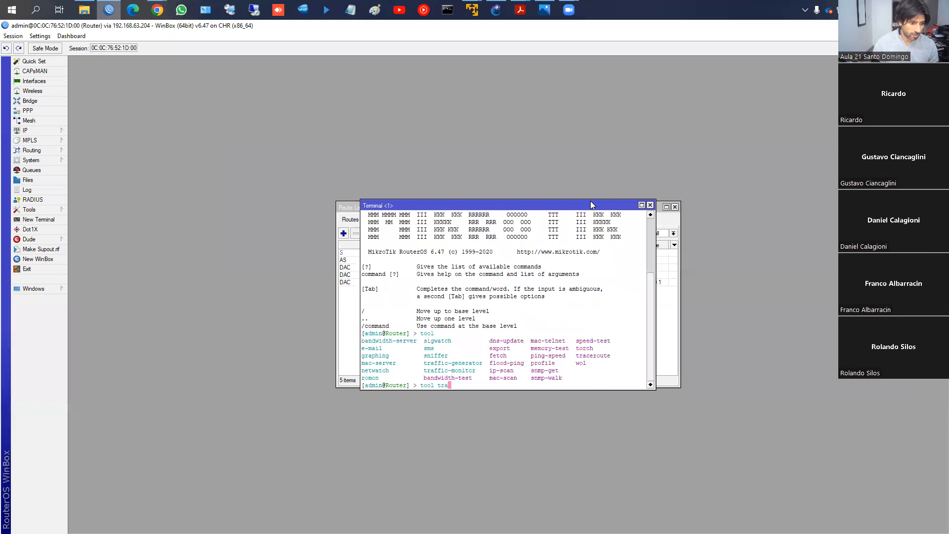
{"action": "key", "text": "Tab"}
{"action": "key", "text": "Tab"}
{"action": "type", "text": "fb.com"}
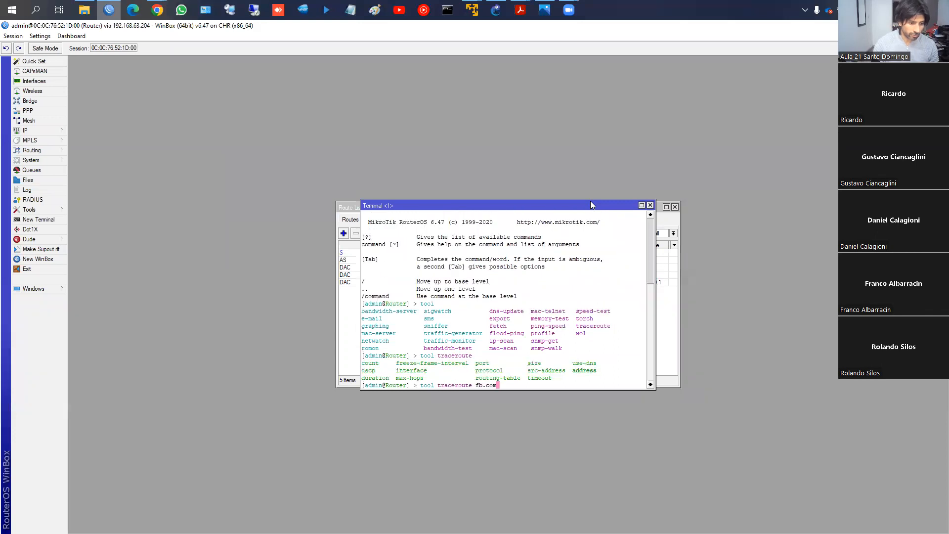
{"action": "key", "text": "Return"}
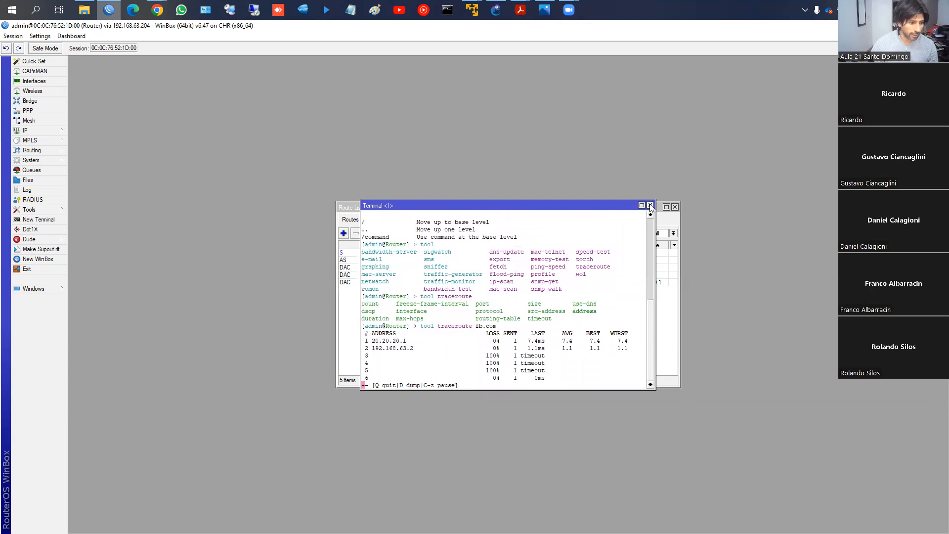
{"action": "key", "text": "q"}
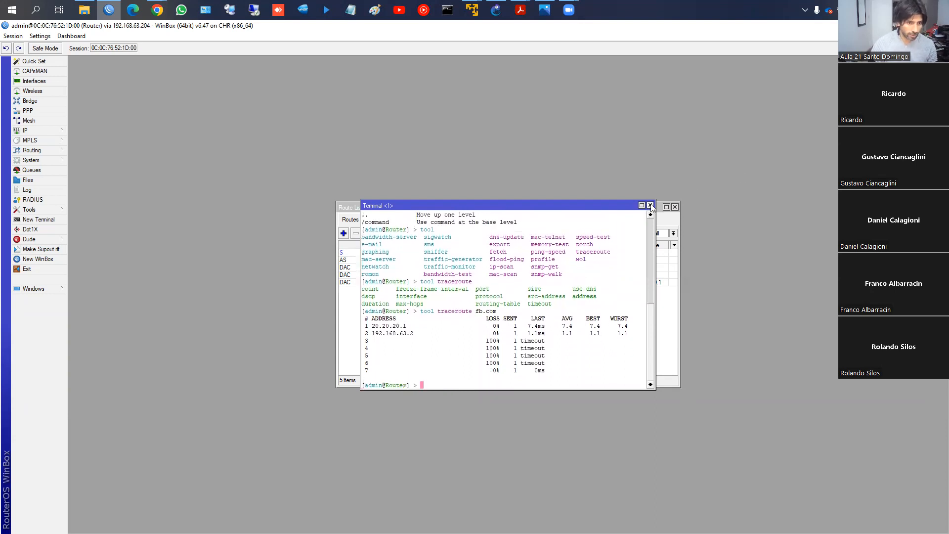
{"action": "key", "text": "Return"}
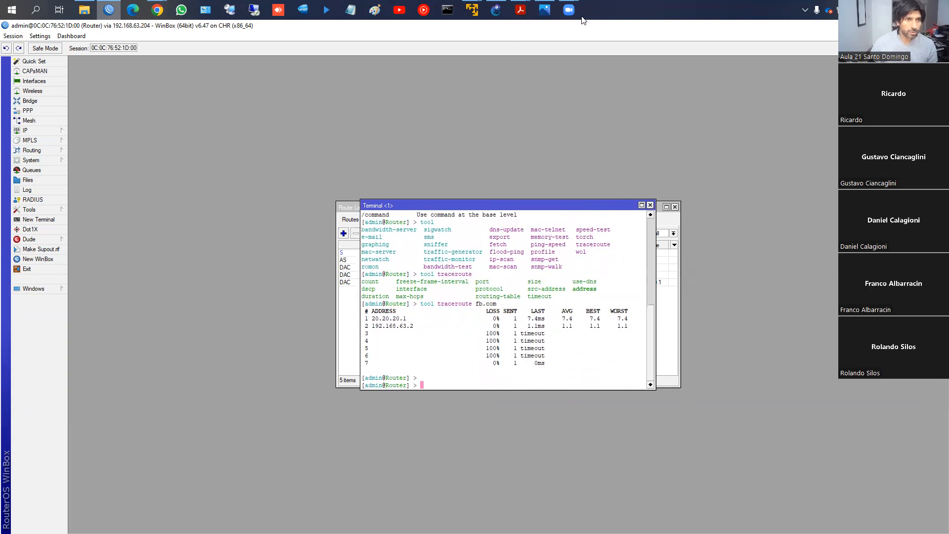
- Arrange the route list above the terminal and compare the two default routes with the traceroute path
{"action": "left_click_drag", "start_coordinate": [429, 206], "coordinate": [410, 289]}
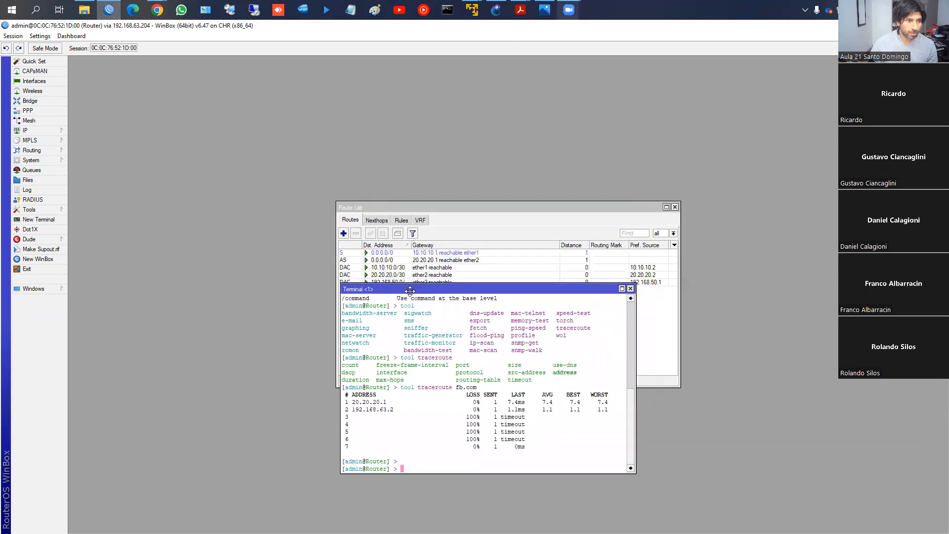
{"action": "left_click_drag", "start_coordinate": [412, 211], "coordinate": [400, 139]}
{"action": "left_click_drag", "start_coordinate": [387, 181], "coordinate": [387, 188]}
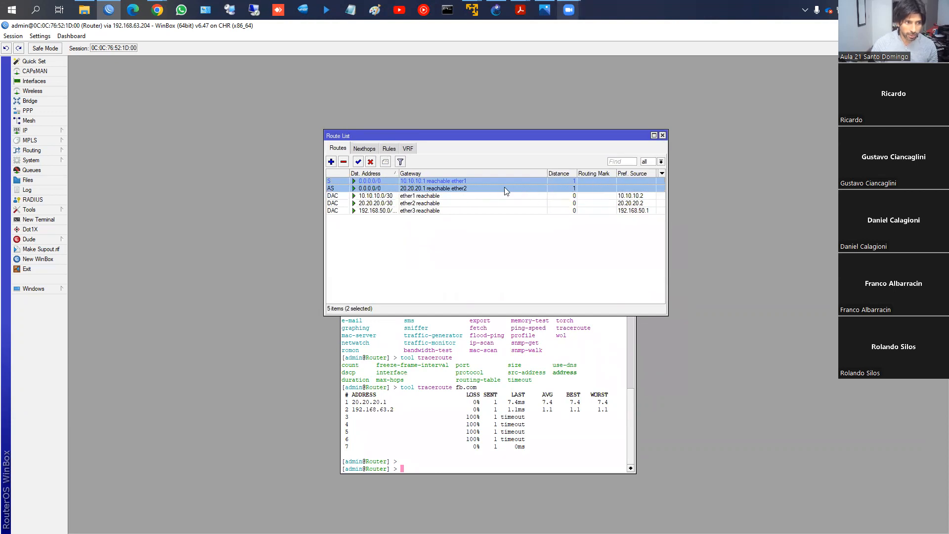
{"action": "left_click", "coordinate": [414, 189]}
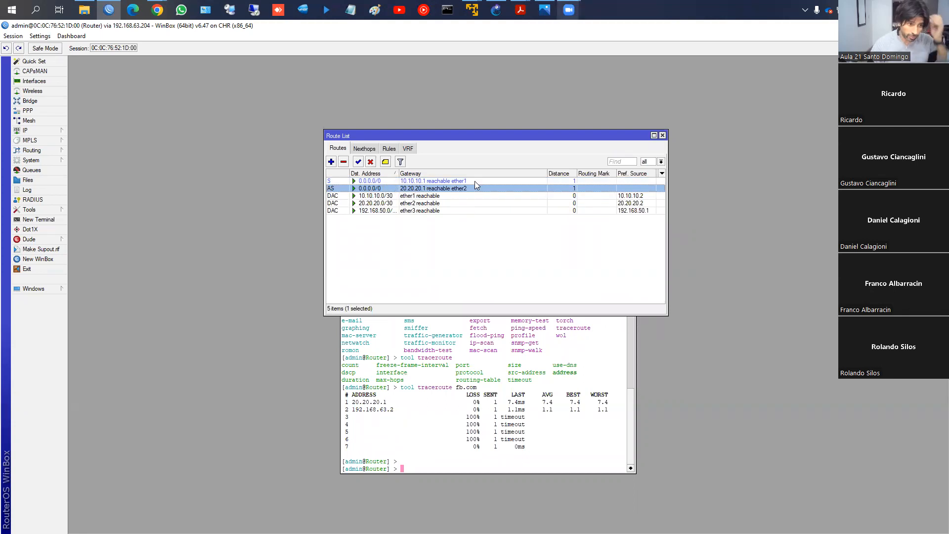
{"action": "left_click_drag", "start_coordinate": [491, 134], "coordinate": [489, 100]}
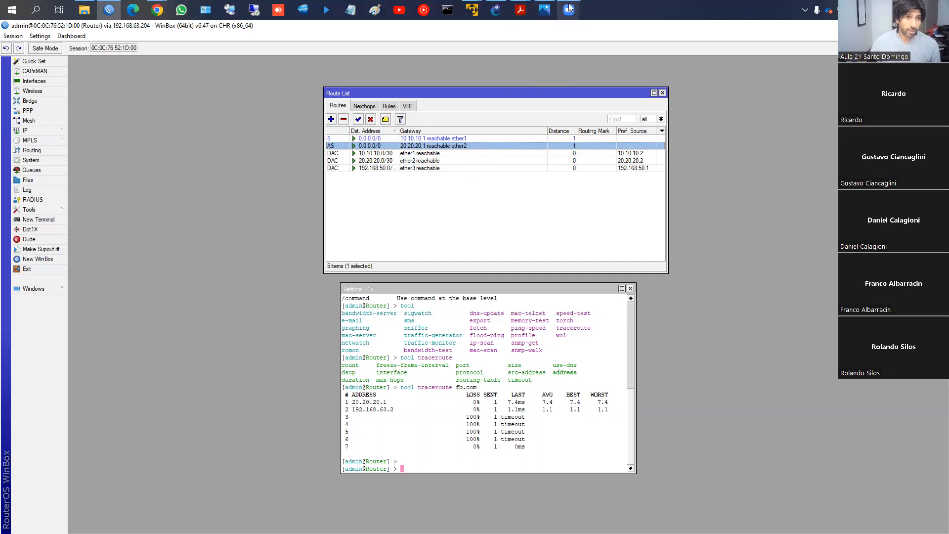
- Switch to GNS3, open PC1's console and request an IP address by running dhcp
{"action": "left_click", "coordinate": [500, 15]}
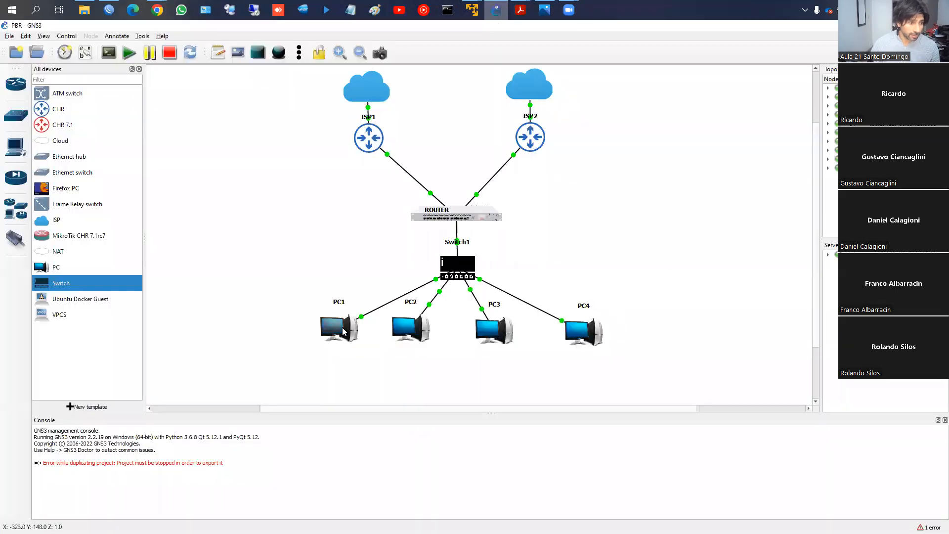
{"action": "right_click", "coordinate": [343, 328]}
{"action": "left_click", "coordinate": [378, 122]}
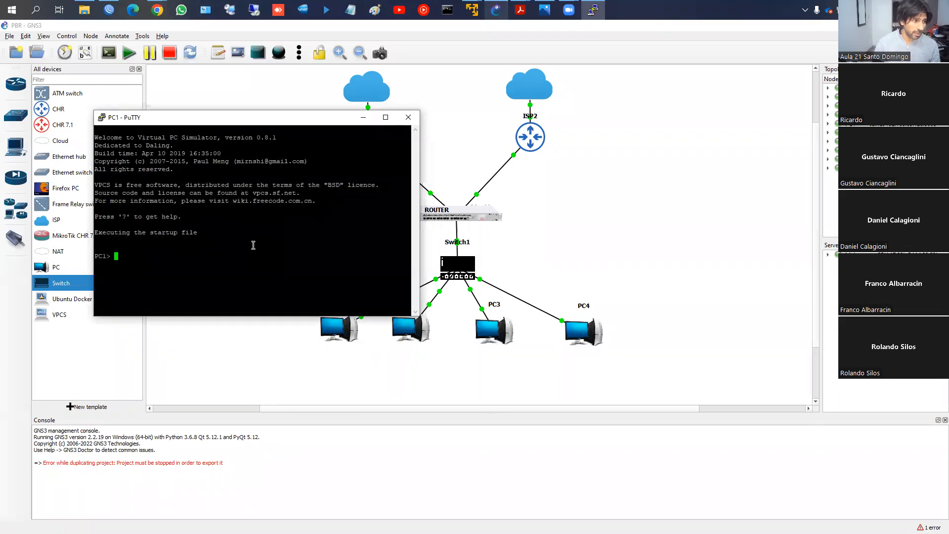
{"action": "type", "text": "dhcp"}
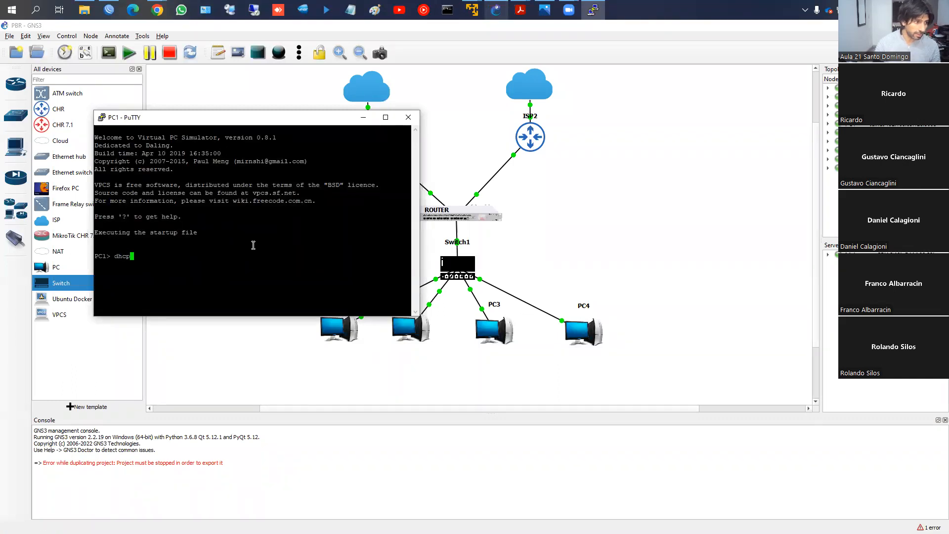
{"action": "key", "text": "Return"}
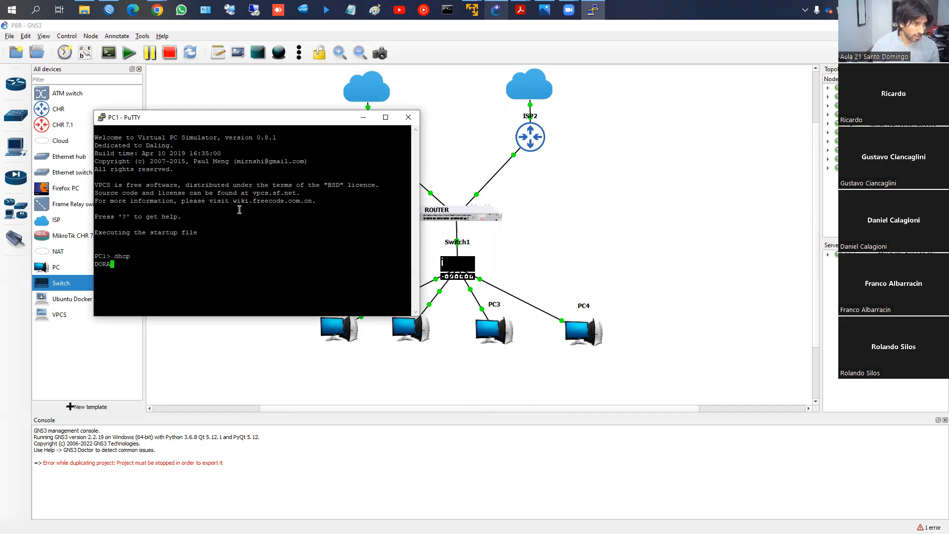
{"action": "left_click_drag", "start_coordinate": [206, 124], "coordinate": [162, 71]}
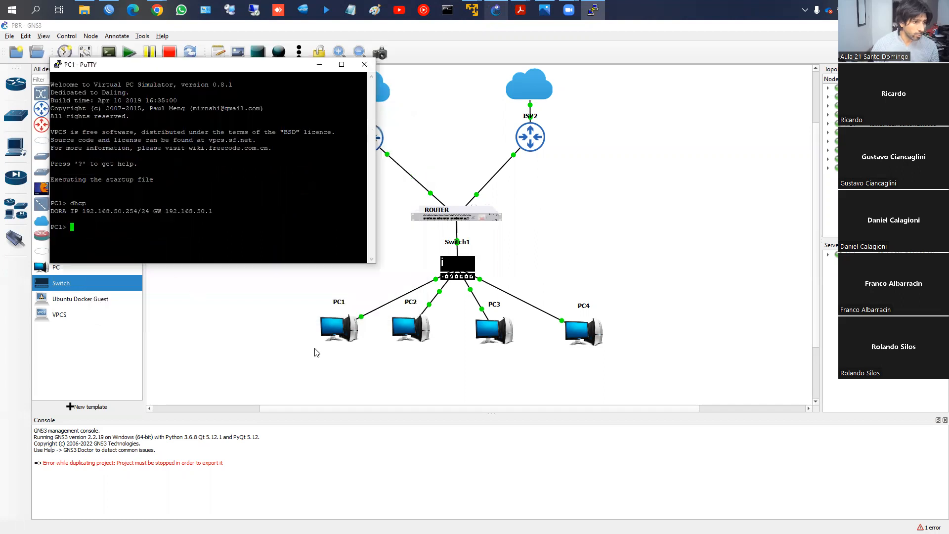
- Open PC2's console and request an IP address by running dhcp
{"action": "right_click", "coordinate": [408, 333]}
{"action": "left_click", "coordinate": [428, 119]}
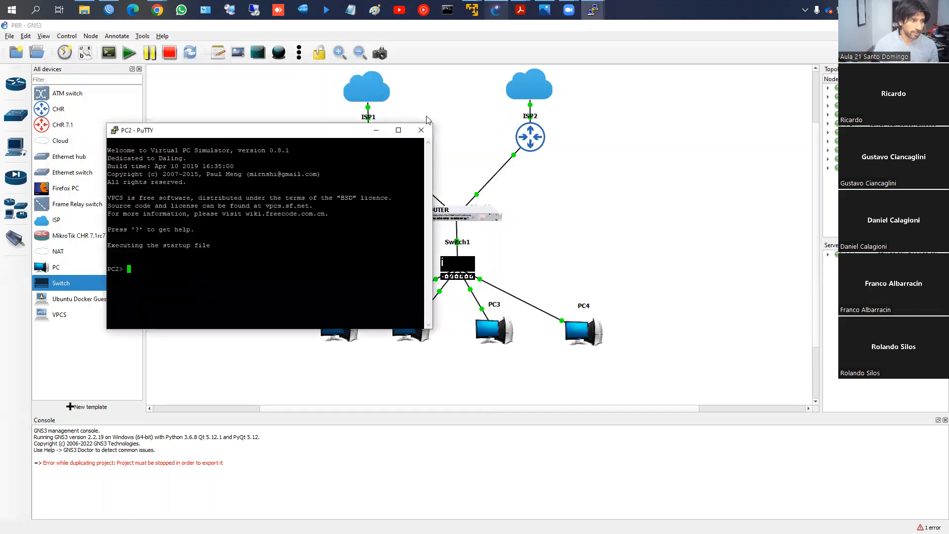
{"action": "type", "text": "dhc"}
{"action": "key", "text": "BackSpace"}
{"action": "type", "text": "pp"}
{"action": "key", "text": "Return"}
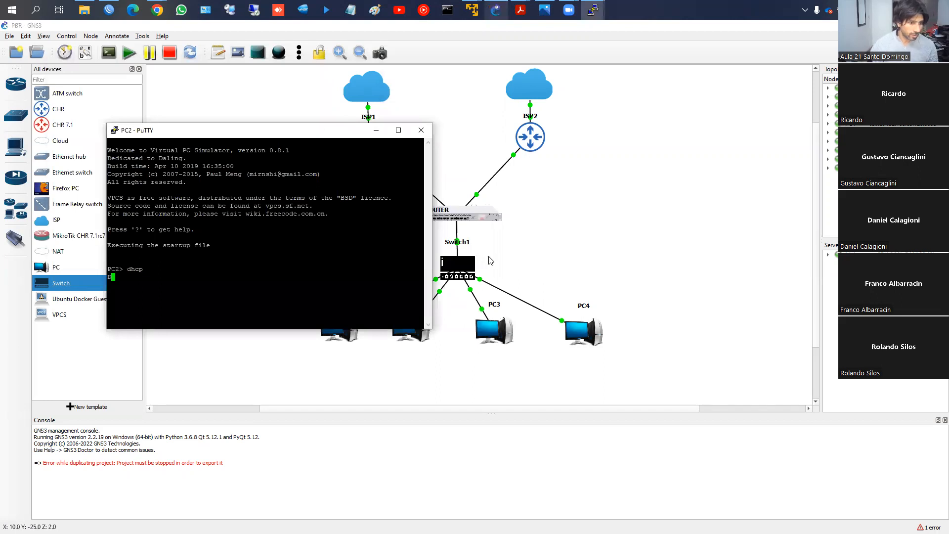
- Open PC3's console and request an IP address by running dhcp
{"action": "left_click", "coordinate": [497, 317]}
{"action": "right_click", "coordinate": [486, 317]}
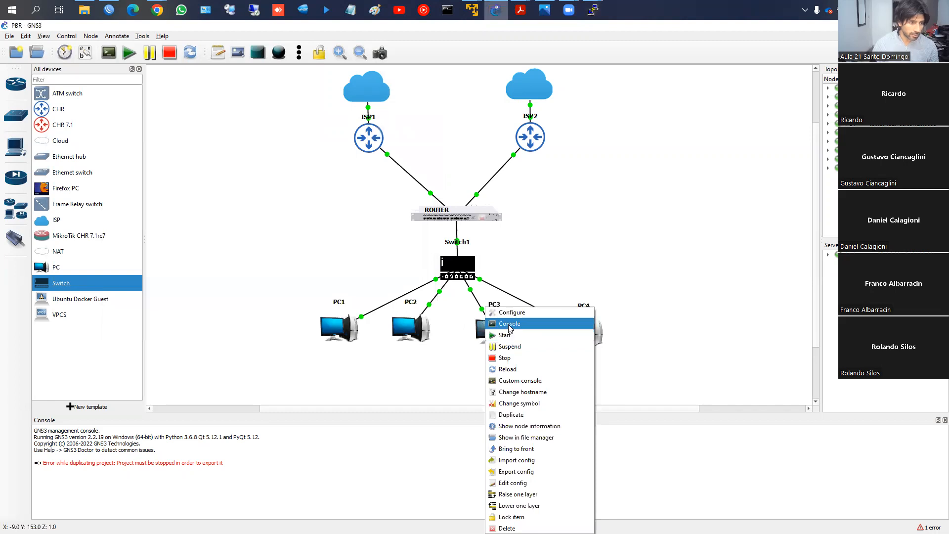
{"action": "left_click", "coordinate": [509, 323]}
{"action": "type", "text": "dhcp"}
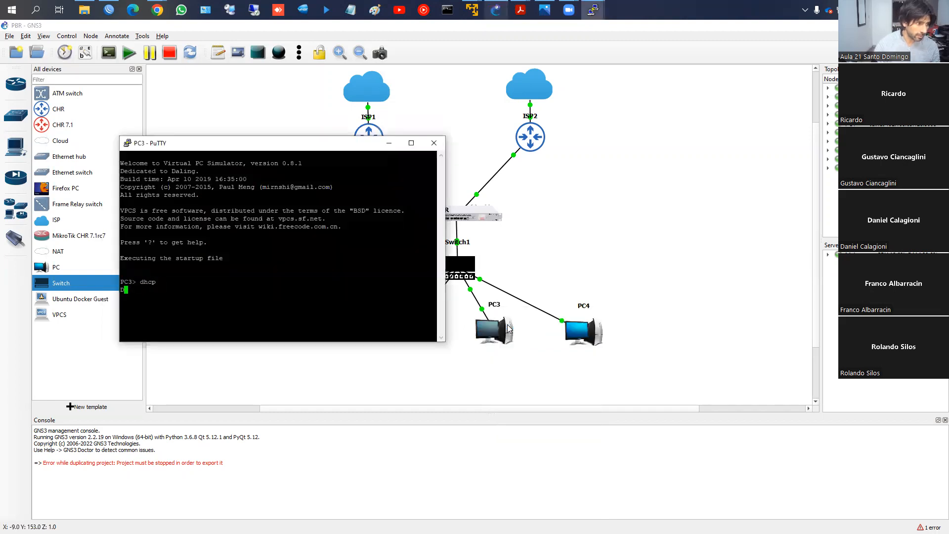
- Open PC4's console and request an IP address by running dhcp
{"action": "right_click", "coordinate": [583, 333]}
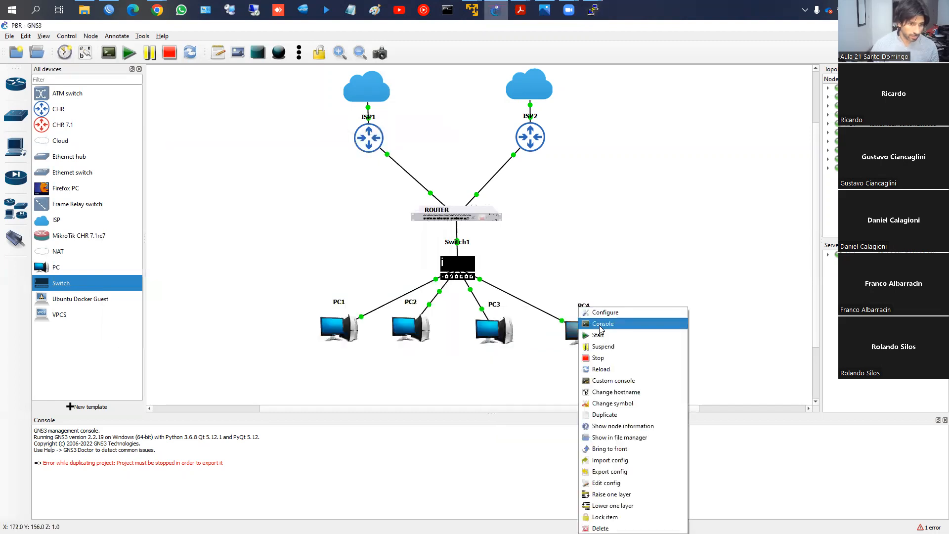
{"action": "left_click", "coordinate": [603, 324]}
{"action": "type", "text": "dhcp"}
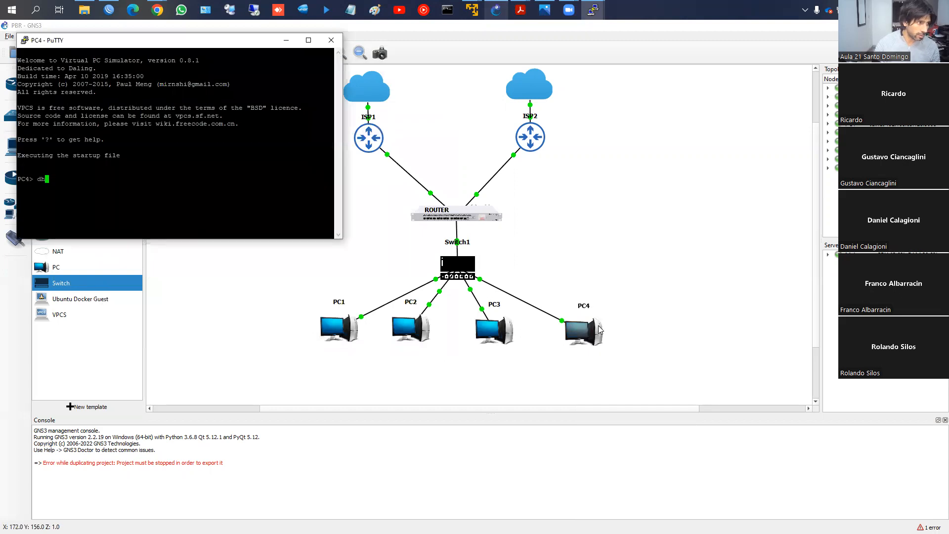
{"action": "key", "text": "Return"}
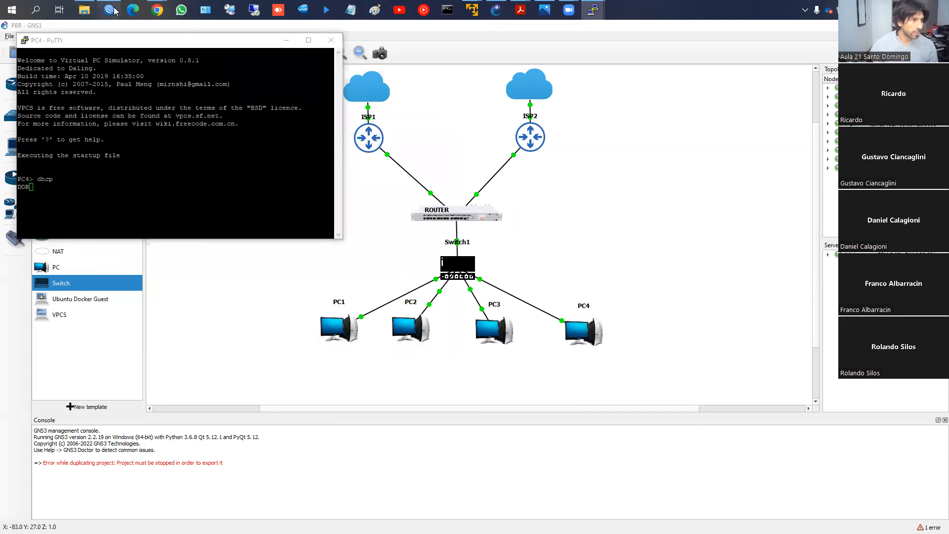
- Return to WinBox, open the Router's DHCP server leases, sort them by active host name and examine each PC's lease
{"action": "left_click", "coordinate": [109, 10]}
{"action": "left_click", "coordinate": [27, 130]}
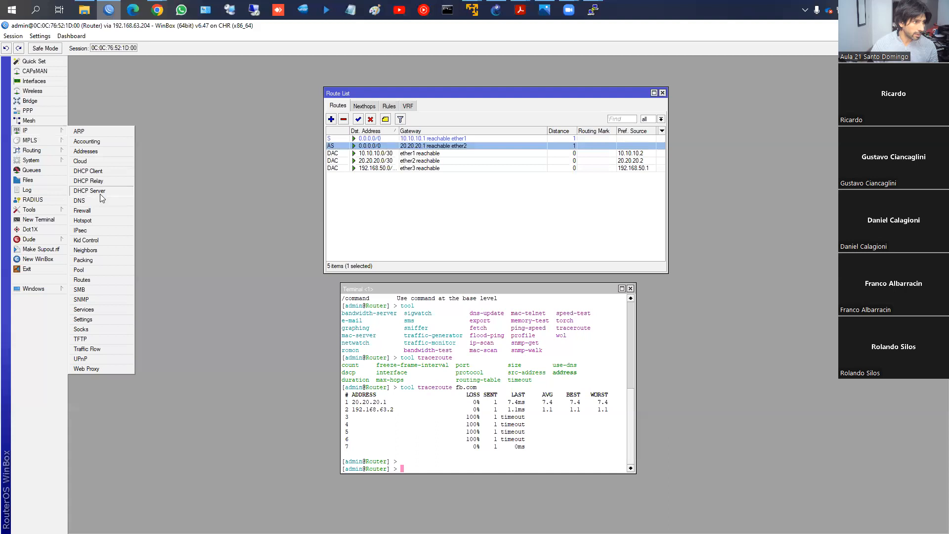
{"action": "left_click", "coordinate": [99, 191]}
{"action": "left_click", "coordinate": [365, 220]}
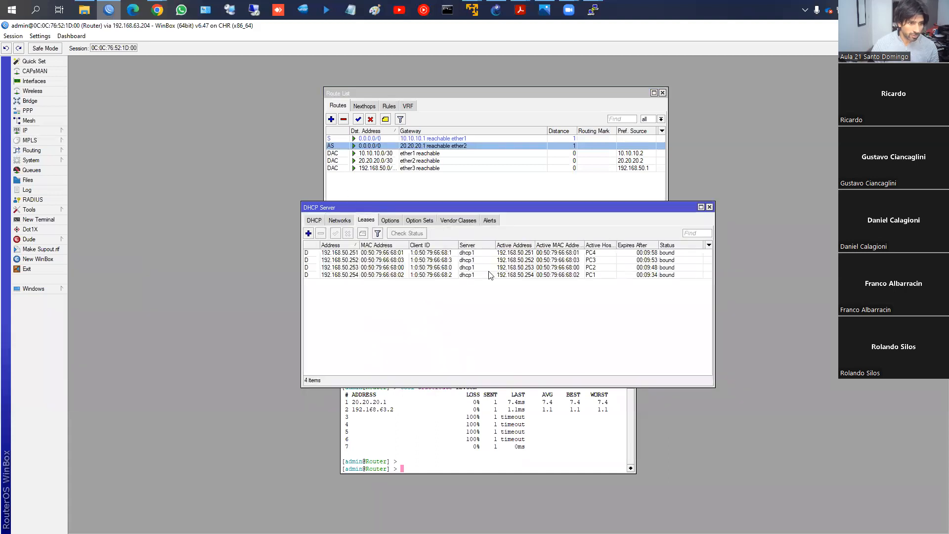
{"action": "left_click", "coordinate": [606, 245]}
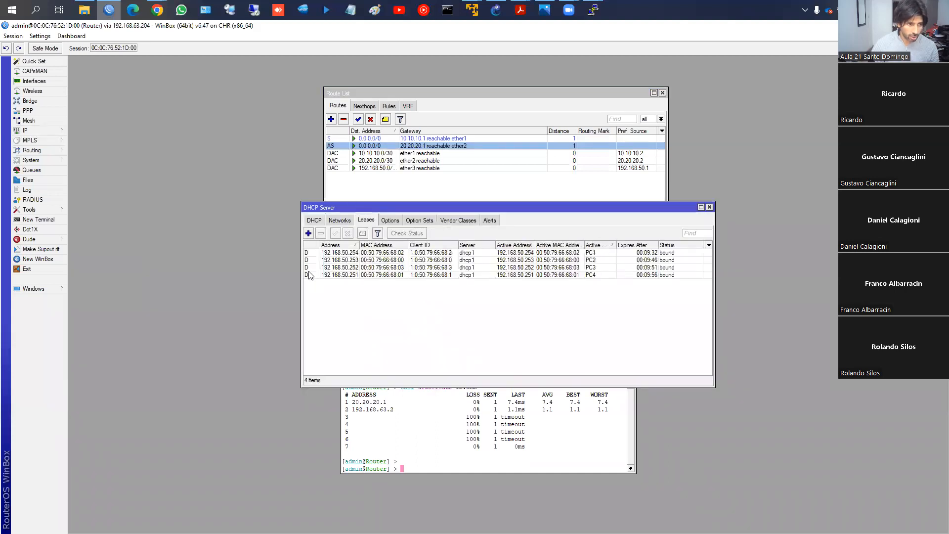
{"action": "left_click", "coordinate": [352, 254]}
{"action": "left_click", "coordinate": [351, 261]}
{"action": "left_click", "coordinate": [350, 268]}
{"action": "left_click", "coordinate": [352, 275]}
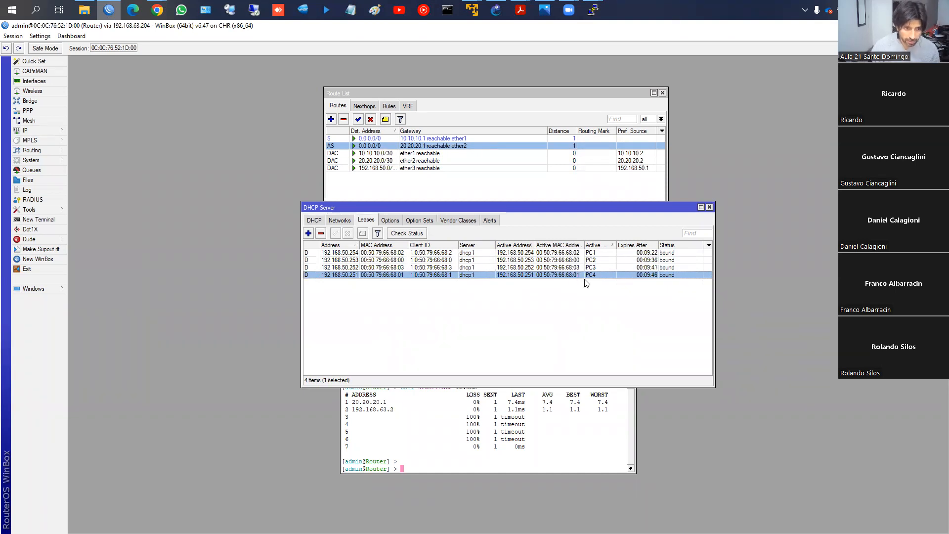
- Add a firewall address list entry named PC_1y3 with the address 192.168.50.254 and apply it
{"action": "left_click", "coordinate": [46, 129]}
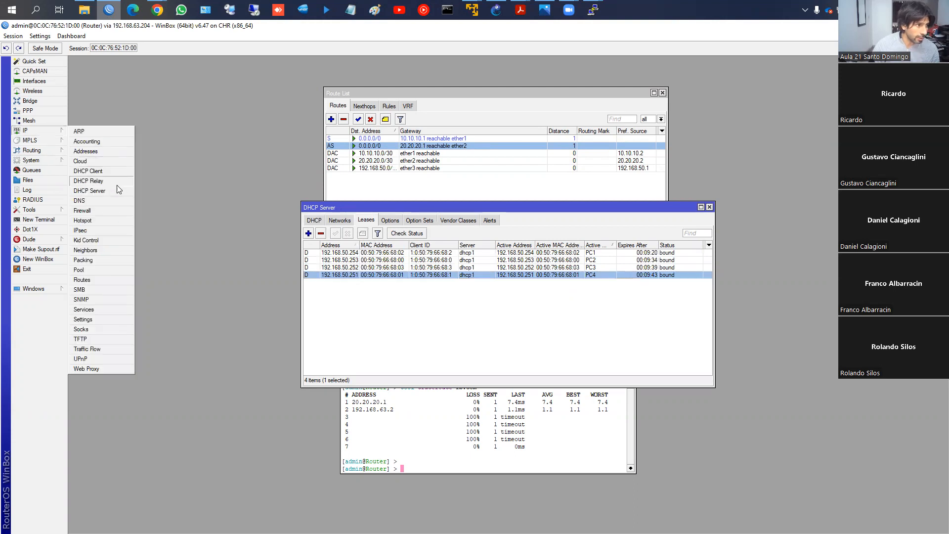
{"action": "left_click", "coordinate": [103, 211]}
{"action": "left_click", "coordinate": [468, 222]}
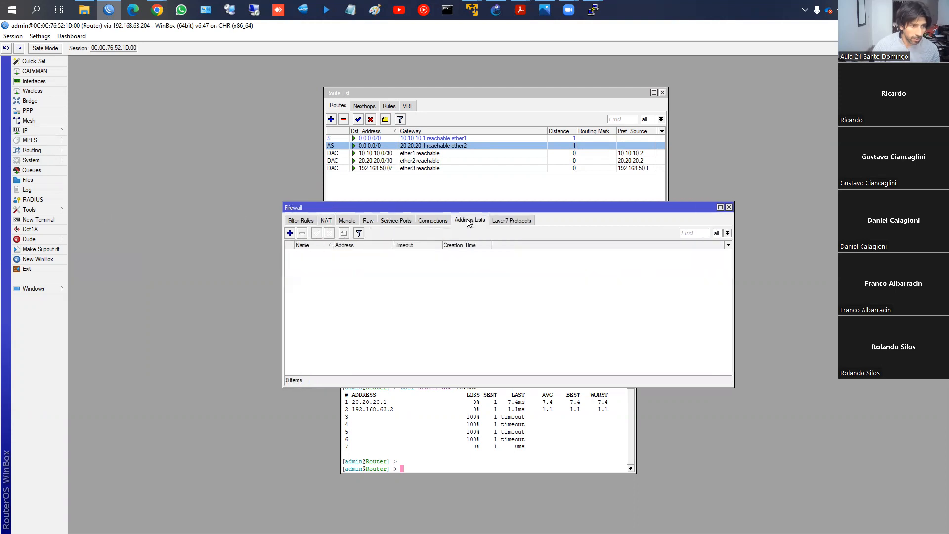
{"action": "left_click", "coordinate": [290, 233]}
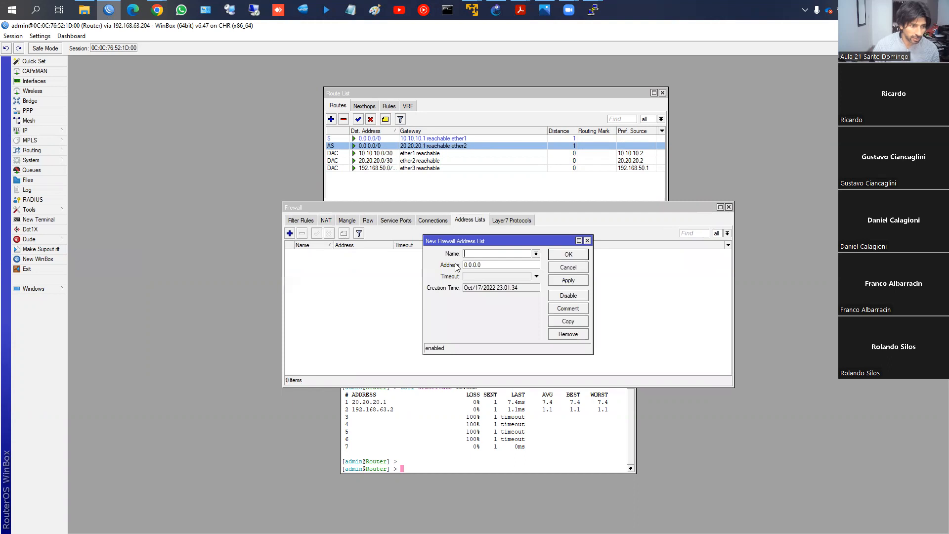
{"action": "type", "text": "PC_1y3"}
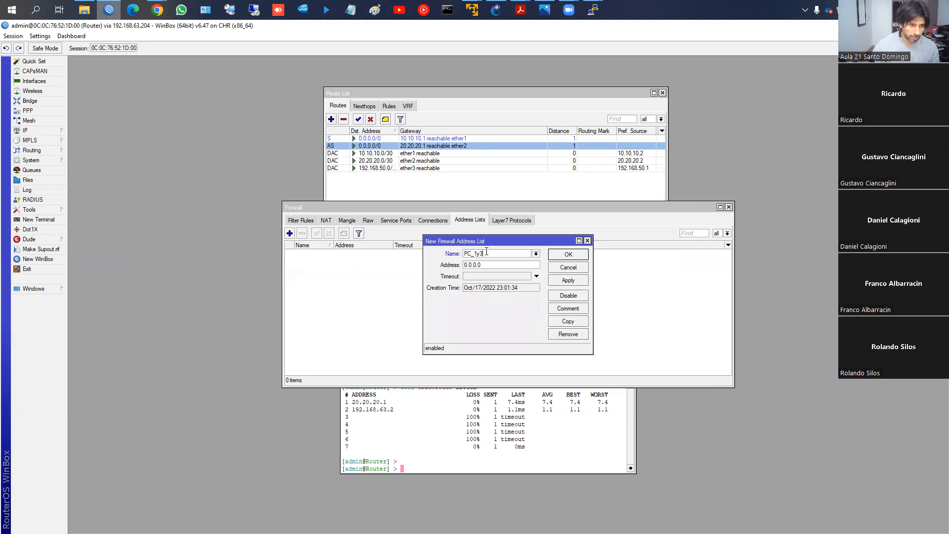
{"action": "key", "text": "Tab"}
{"action": "type", "text": "1"}
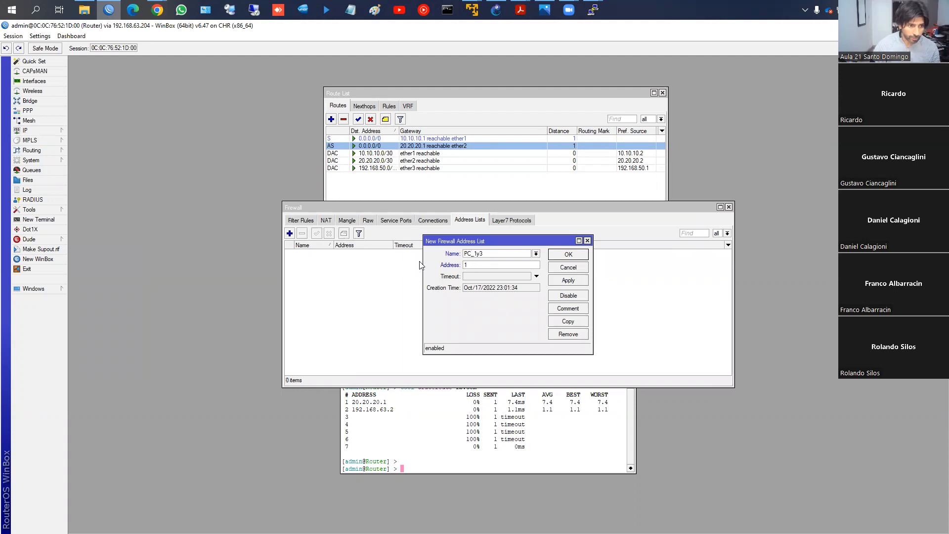
{"action": "type", "text": "92.168."}
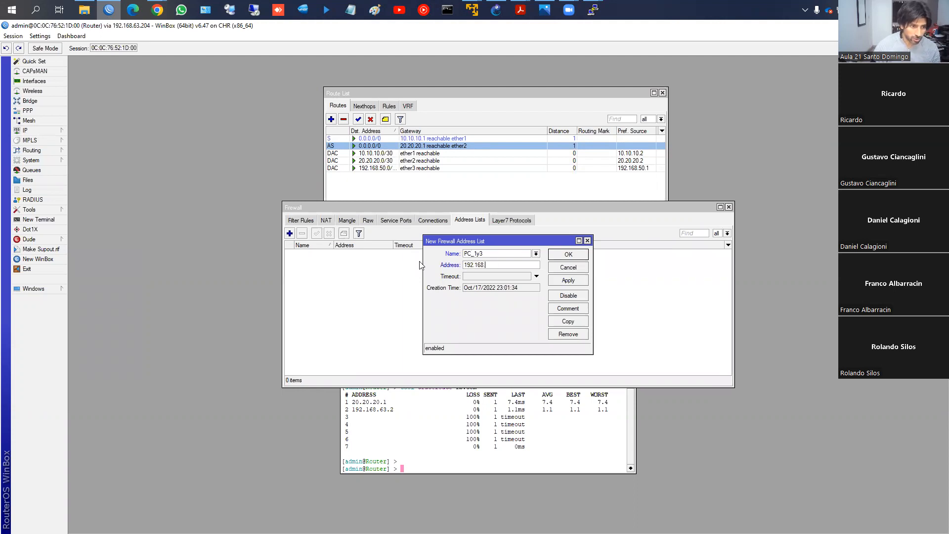
{"action": "type", "text": "50.25"}
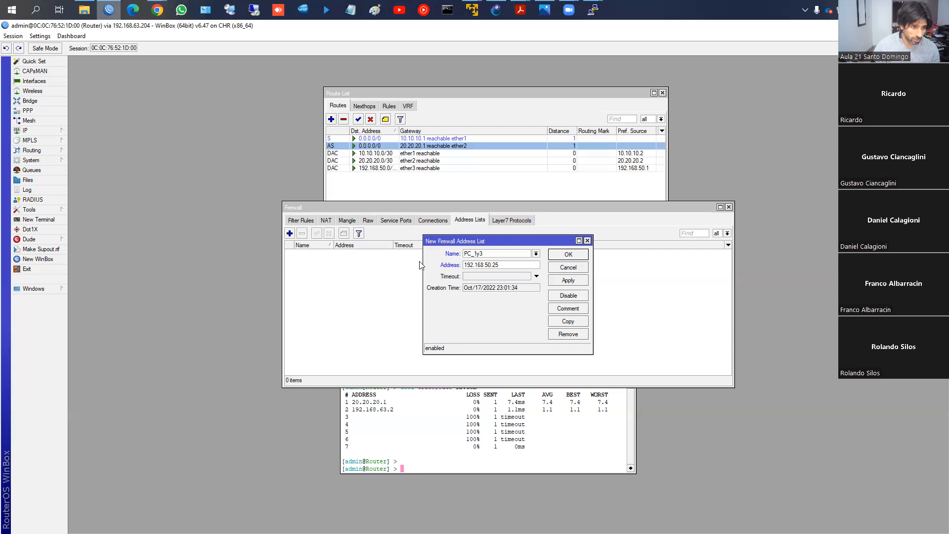
{"action": "type", "text": "4"}
{"action": "left_click_drag", "start_coordinate": [484, 254], "coordinate": [464, 254]}
{"action": "left_click", "coordinate": [566, 281]}
- Copy the PC_1y3 address list entry, give the copy the address 192.168.50.252 and save both entries
{"action": "left_click", "coordinate": [569, 322]}
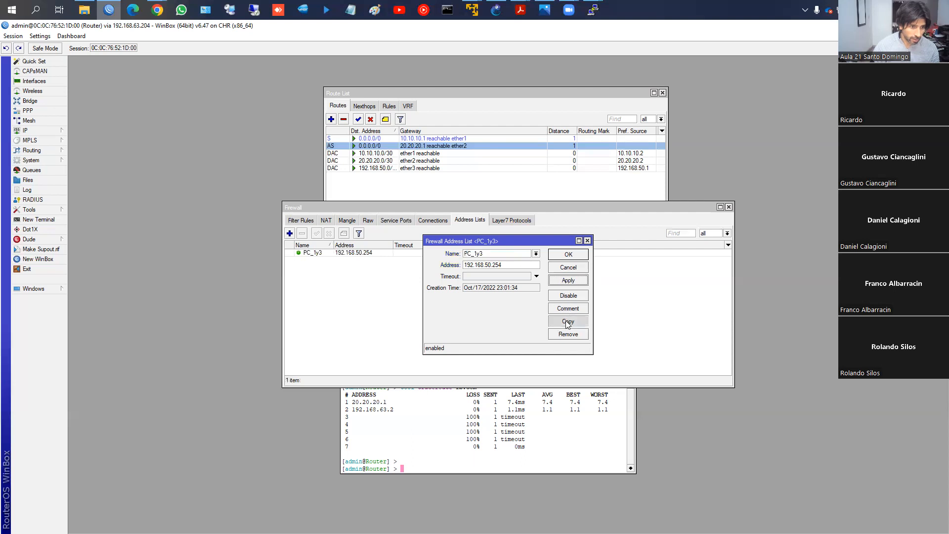
{"action": "left_click", "coordinate": [530, 277]}
{"action": "key", "text": "BackSpace"}
{"action": "type", "text": "2"}
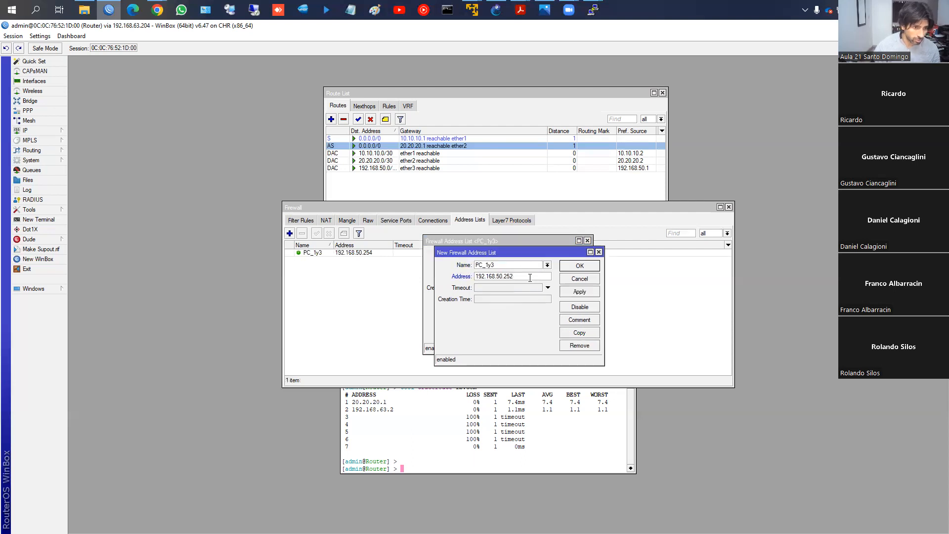
{"action": "key", "text": "Return"}
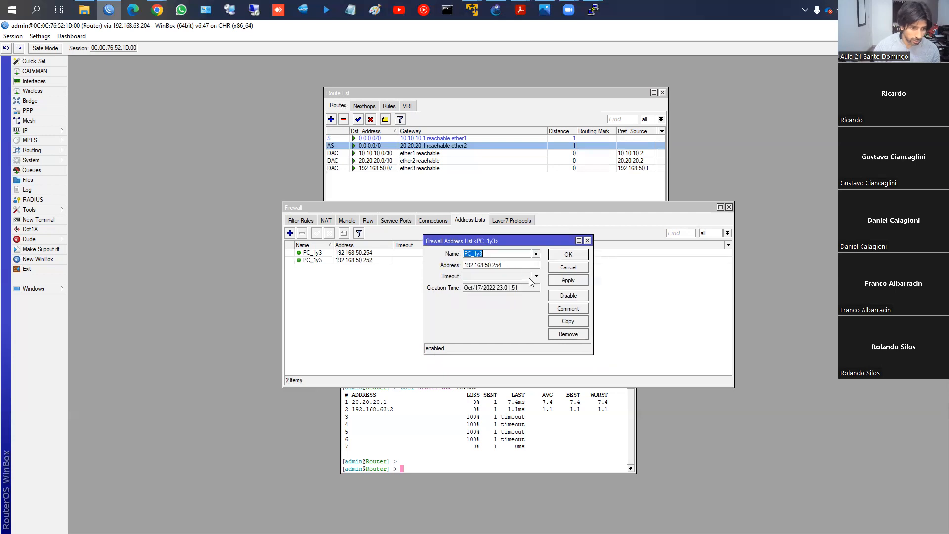
{"action": "left_click", "coordinate": [573, 254]}
- Check the PC_1y3 entries against the DHCP server leases of PC1 and PC3, and close the leases window
{"action": "left_click", "coordinate": [322, 260]}
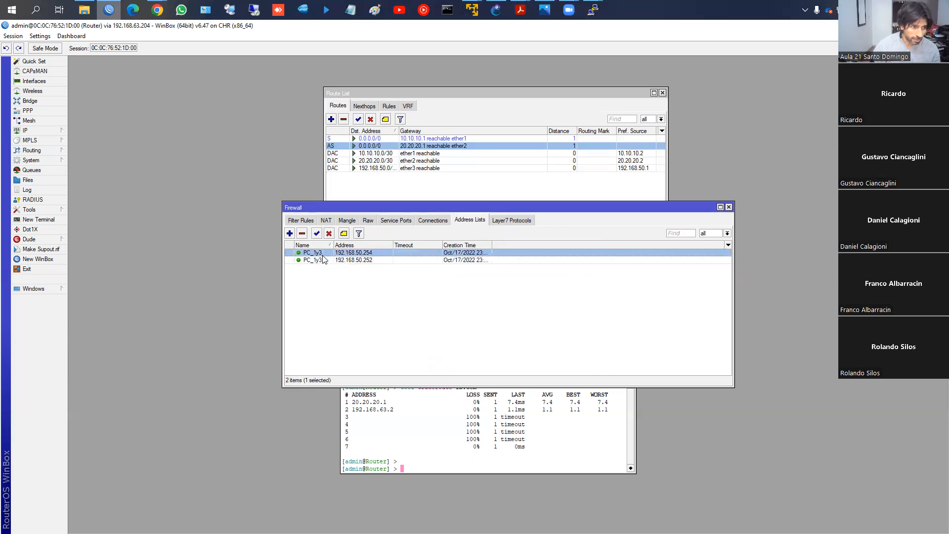
{"action": "left_click", "coordinate": [30, 130]}
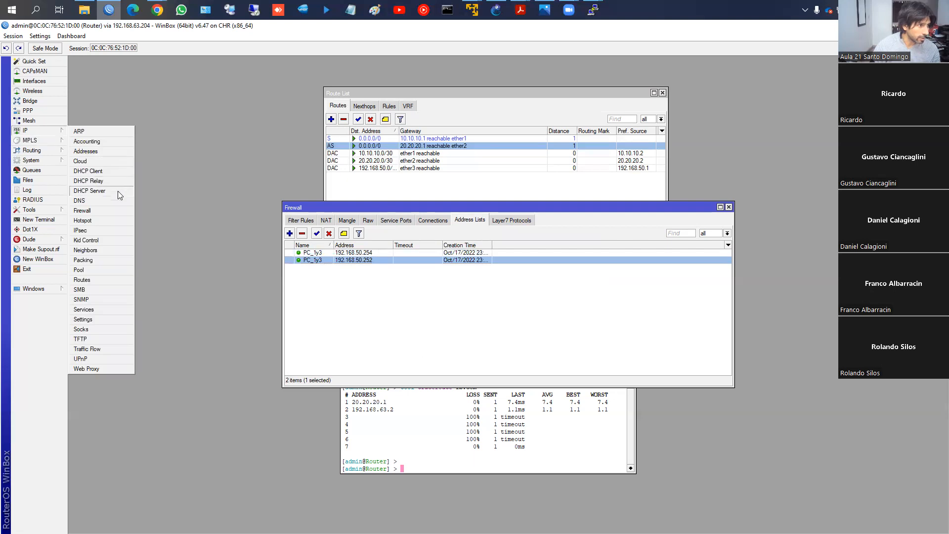
{"action": "left_click", "coordinate": [118, 190]}
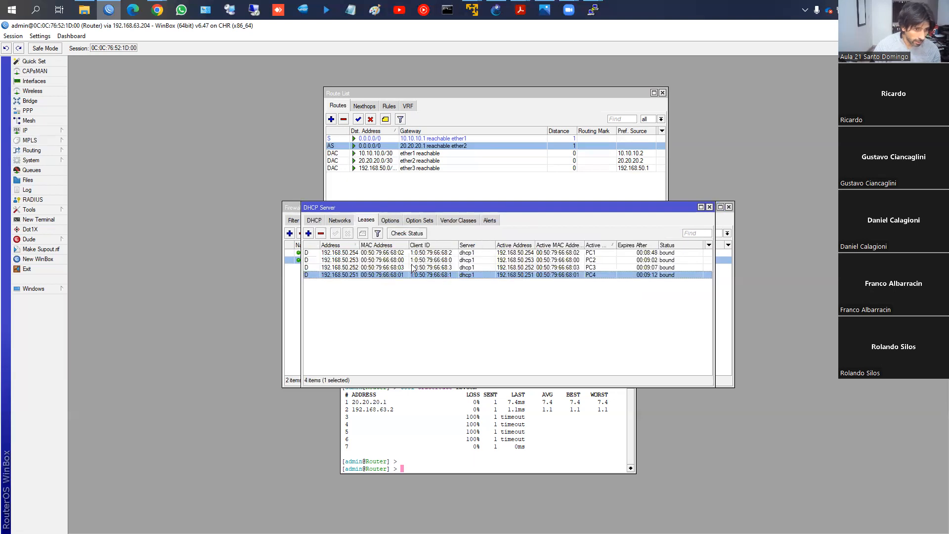
{"action": "left_click", "coordinate": [588, 254]}
{"action": "left_click", "coordinate": [581, 268]}
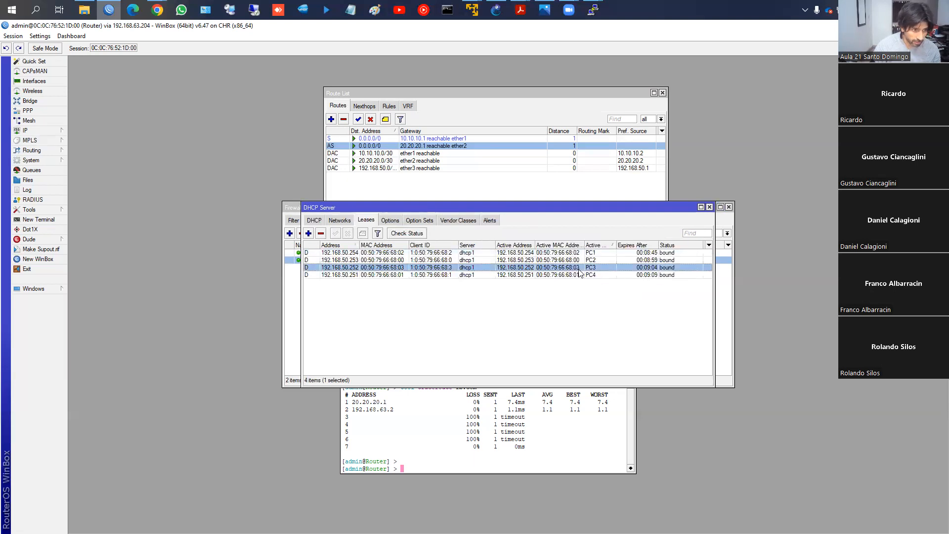
{"action": "left_click", "coordinate": [710, 207]}
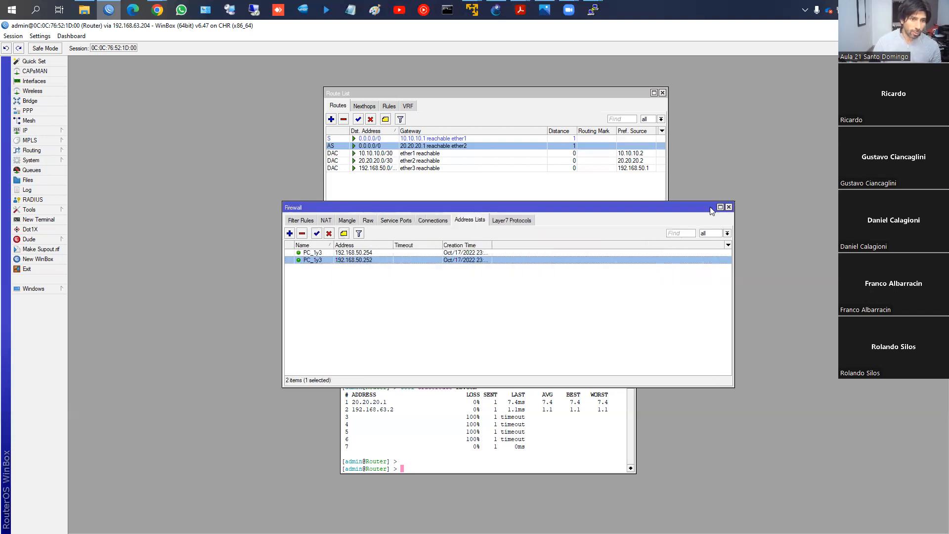
- Add a firewall address list entry named PC_2y4 with the address 192.168.50.253 and apply it
{"action": "left_click", "coordinate": [289, 233]}
{"action": "type", "text": "PC"}
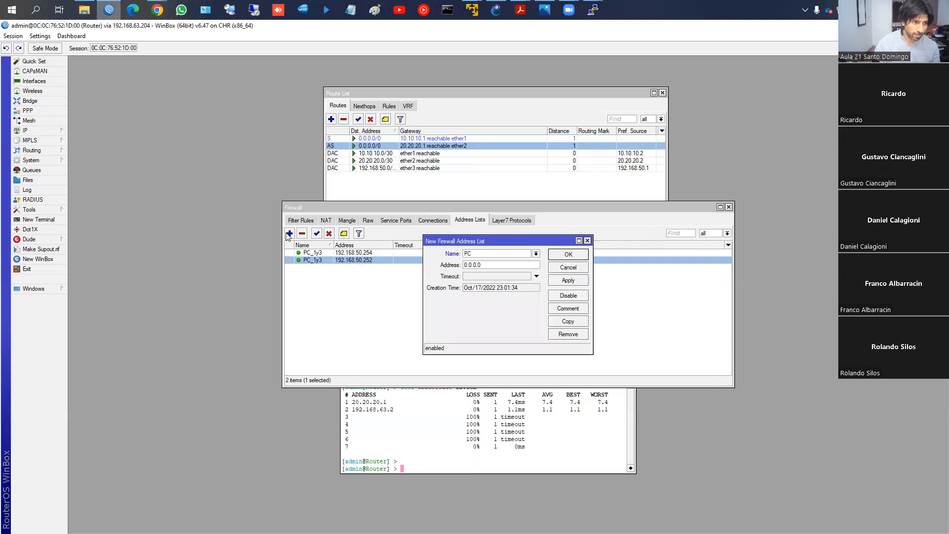
{"action": "type", "text": "_2y4"}
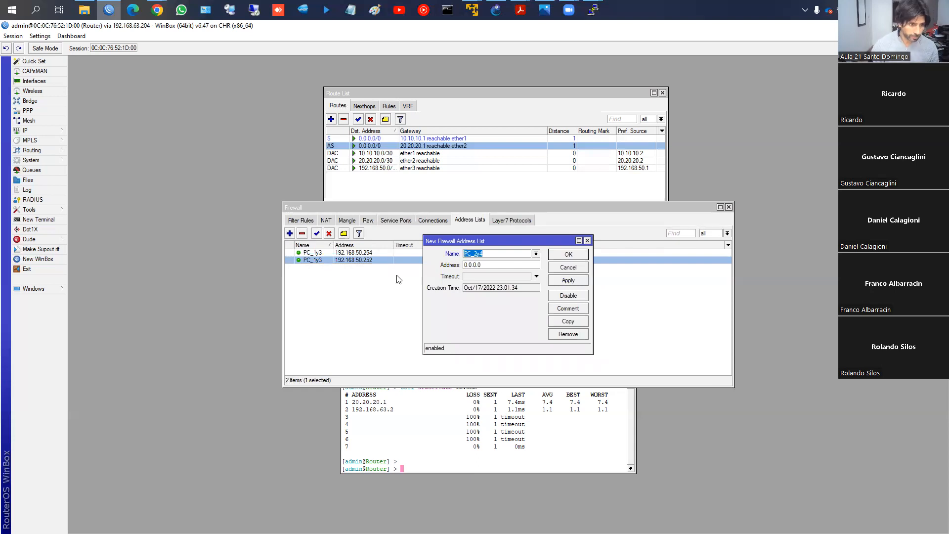
{"action": "key", "text": "Tab"}
{"action": "type", "text": "192.168"}
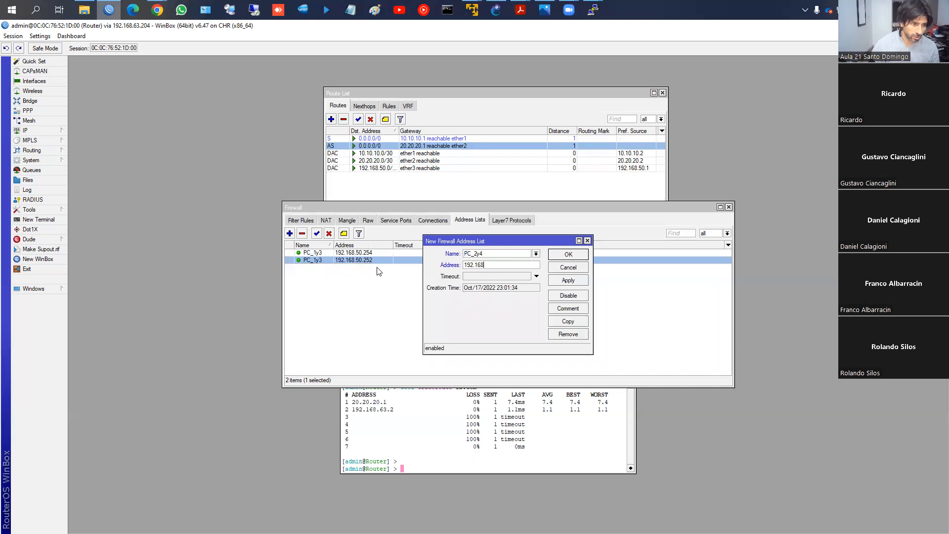
{"action": "type", "text": ".50.253"}
{"action": "left_click", "coordinate": [568, 279]}
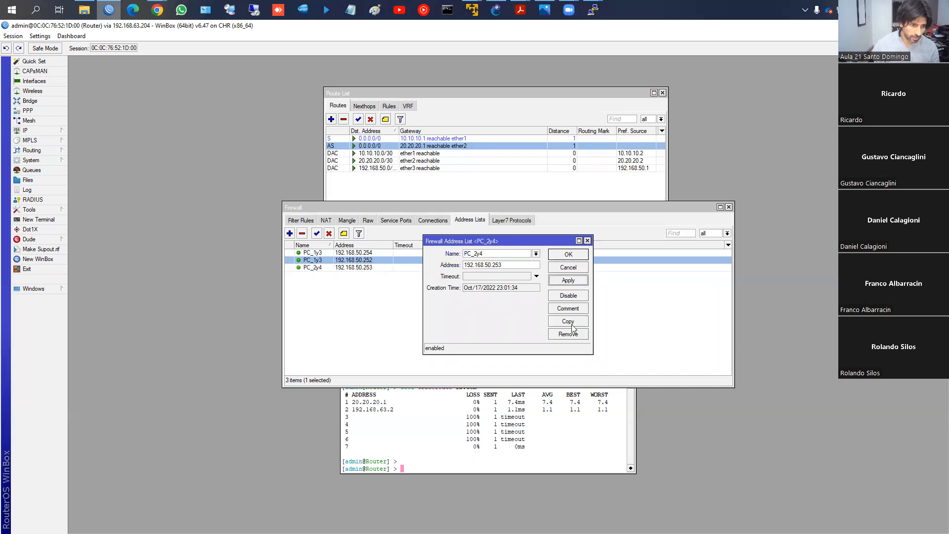
- Copy the PC_2y4 address list entry, give the copy the address 192.168.50.251 and save both entries
{"action": "left_click", "coordinate": [568, 321]}
{"action": "left_click", "coordinate": [532, 279]}
{"action": "key", "text": "BackSpace"}
{"action": "type", "text": "1"}
{"action": "left_click", "coordinate": [580, 265]}
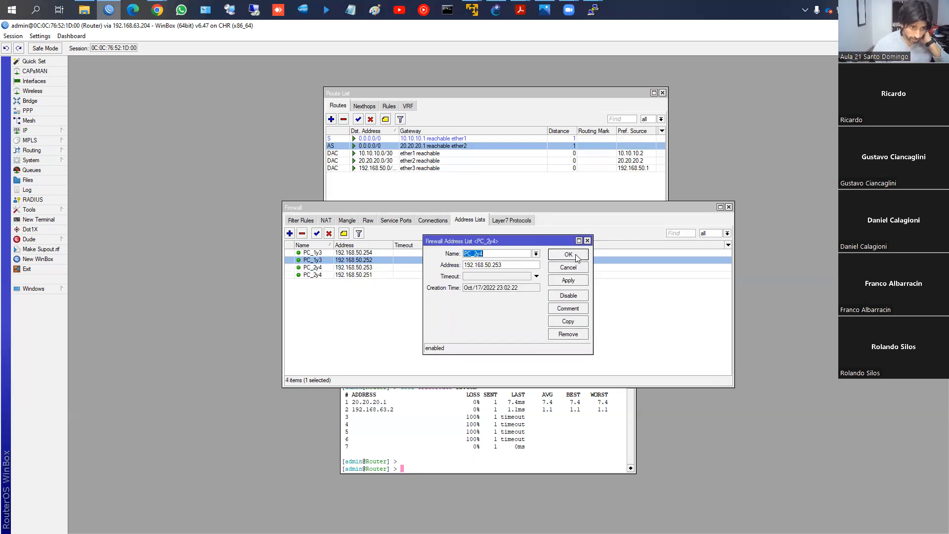
{"action": "left_click", "coordinate": [577, 255]}
{"action": "left_click", "coordinate": [357, 246]}
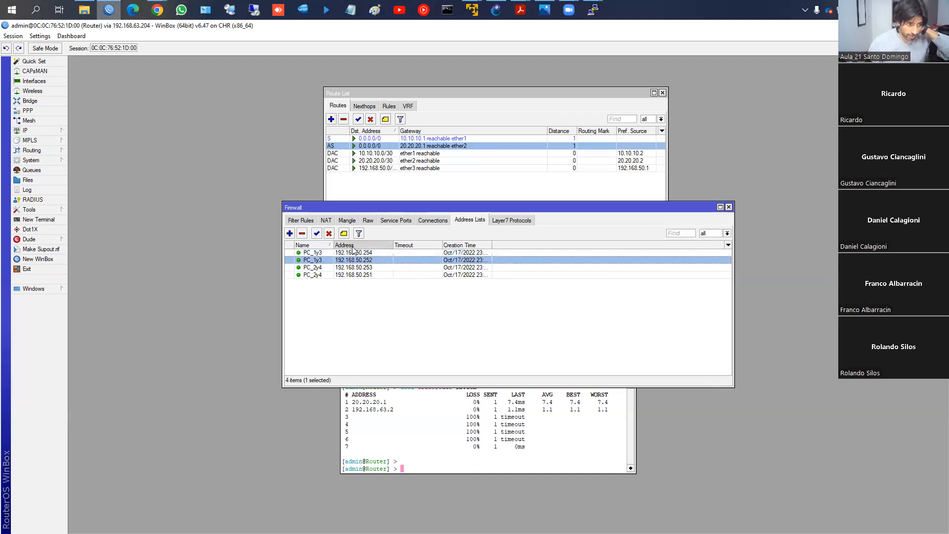
- Start a new firewall Mangle rule in the prerouting chain and match the source address list PC_1y3
{"action": "left_click", "coordinate": [348, 221]}
{"action": "left_click", "coordinate": [289, 233]}
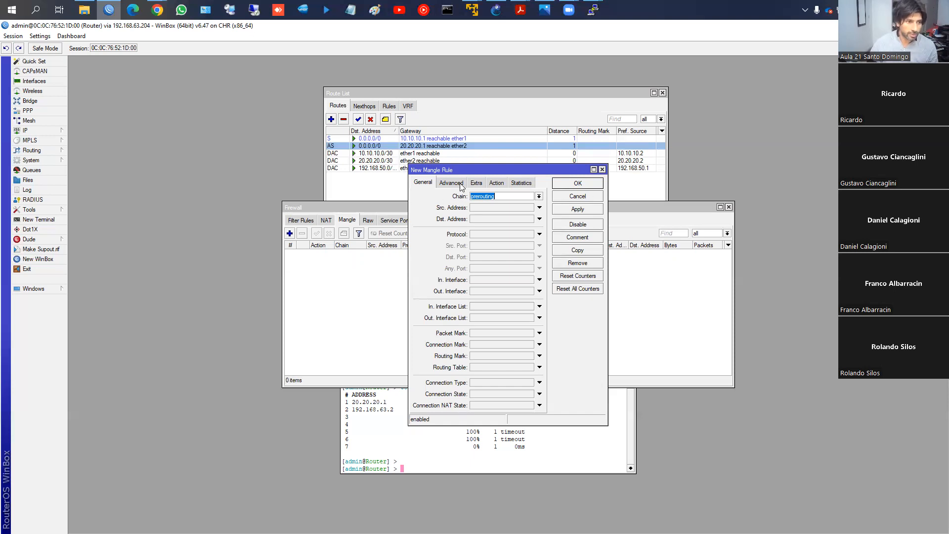
{"action": "left_click", "coordinate": [461, 185]}
{"action": "left_click", "coordinate": [529, 196]}
{"action": "left_click", "coordinate": [520, 196]}
{"action": "left_click", "coordinate": [514, 207]}
- Set the PC_1y3 rule's action to mark routing with the new routing mark to_ISP1, and save the rule
{"action": "left_click", "coordinate": [497, 184]}
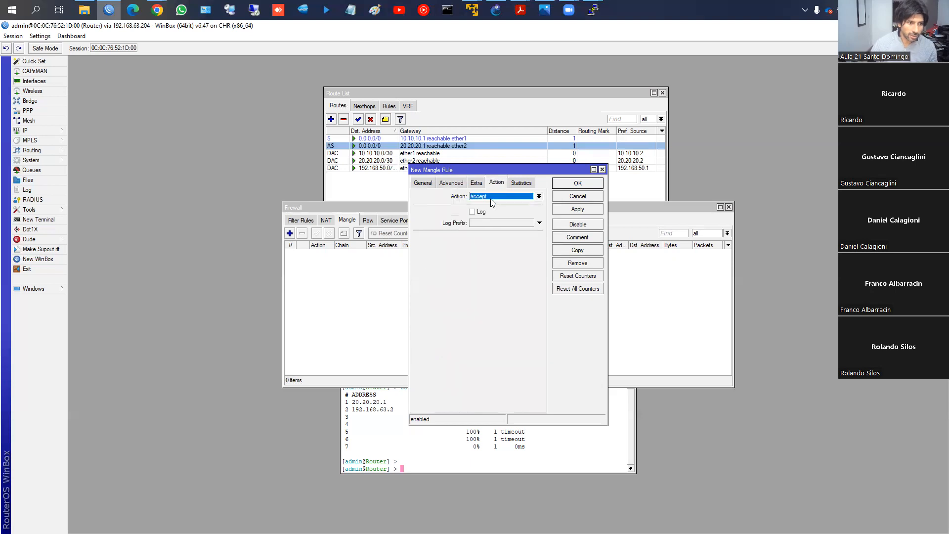
{"action": "left_click", "coordinate": [490, 197]}
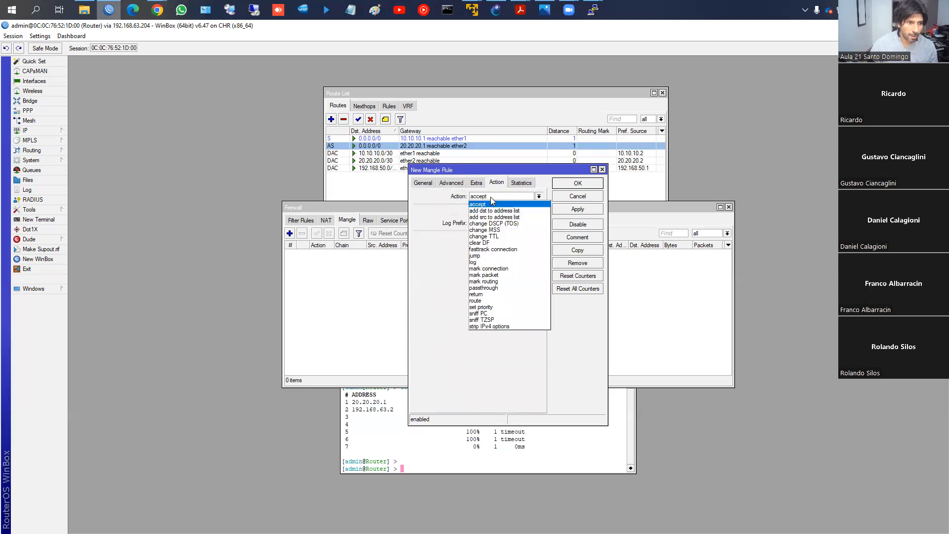
{"action": "left_click", "coordinate": [493, 281]}
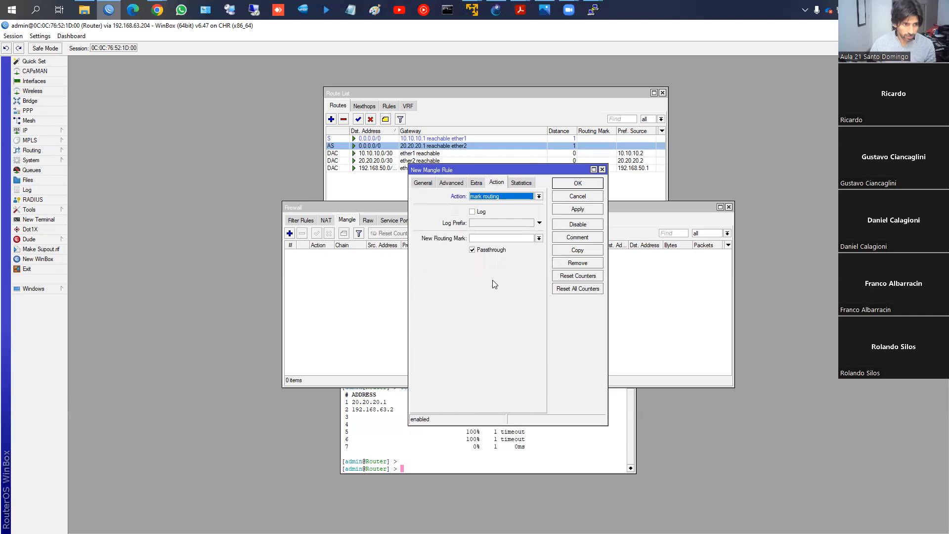
{"action": "left_click", "coordinate": [492, 240]}
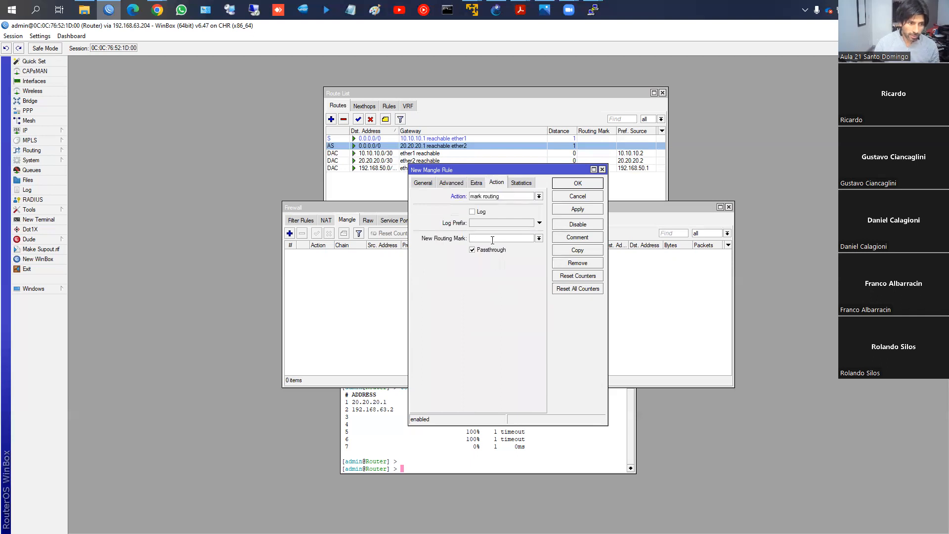
{"action": "type", "text": "to_ISP1"}
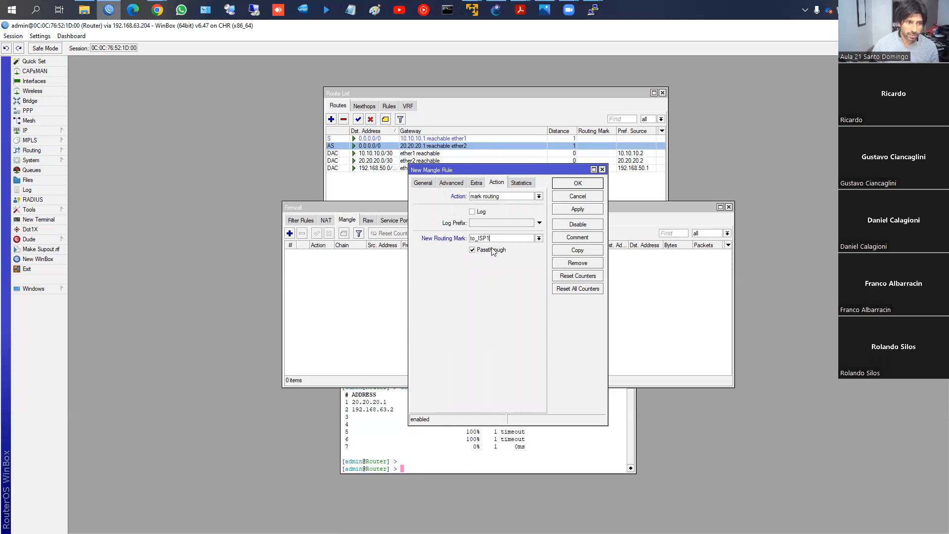
{"action": "left_click", "coordinate": [577, 209]}
{"action": "left_click", "coordinate": [569, 185]}
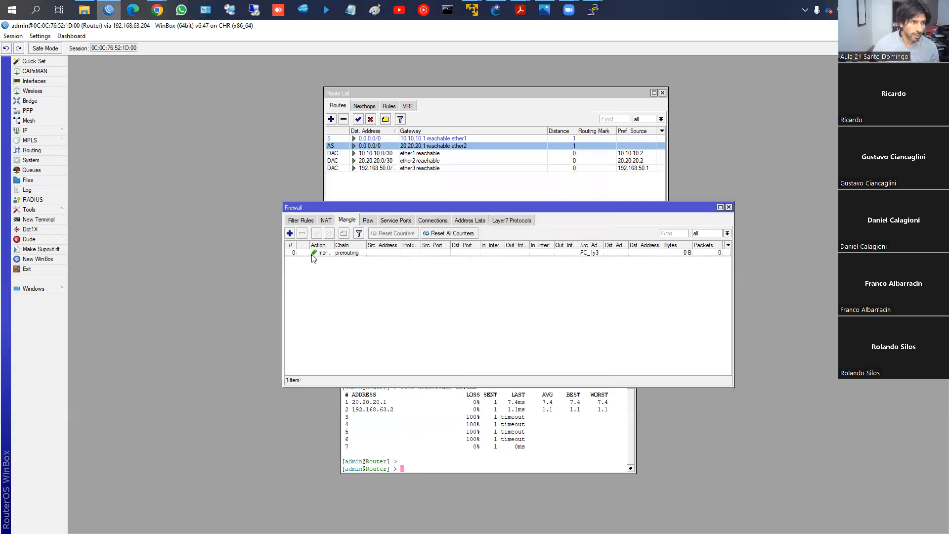
- Start a second Mangle rule in the prerouting chain and match the source address list PC_2y4
{"action": "left_click", "coordinate": [289, 233]}
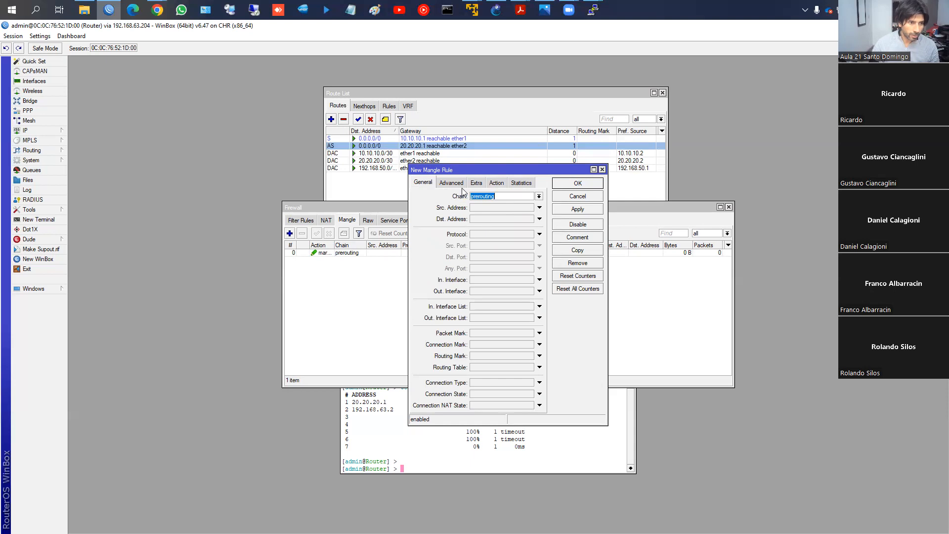
{"action": "left_click", "coordinate": [451, 182]}
{"action": "left_click", "coordinate": [498, 197]}
{"action": "left_click", "coordinate": [494, 204]}
- Set the PC_2y4 rule's action to mark routing with a new to_ISP routing mark for the second ISP, disable Passthrough, and save it
{"action": "left_click", "coordinate": [497, 183]}
{"action": "left_click", "coordinate": [498, 197]}
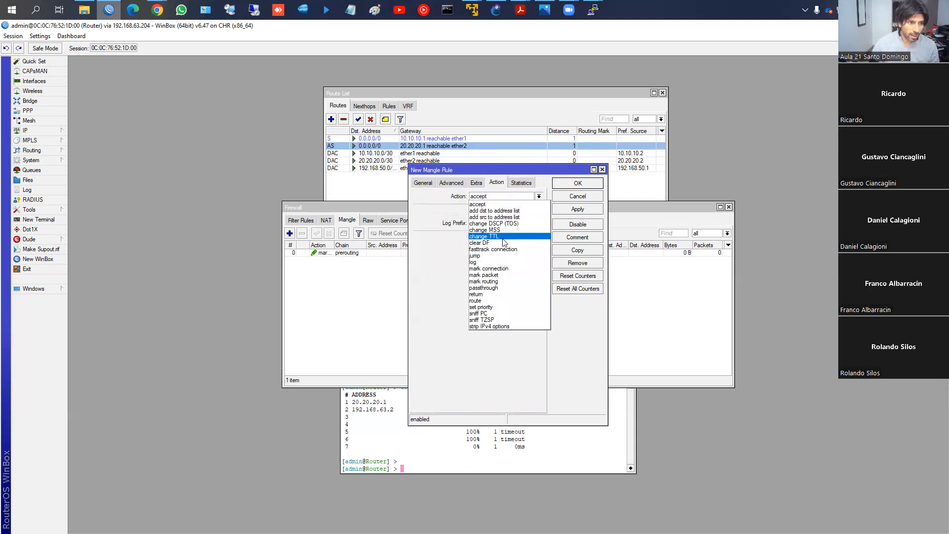
{"action": "left_click", "coordinate": [497, 281]}
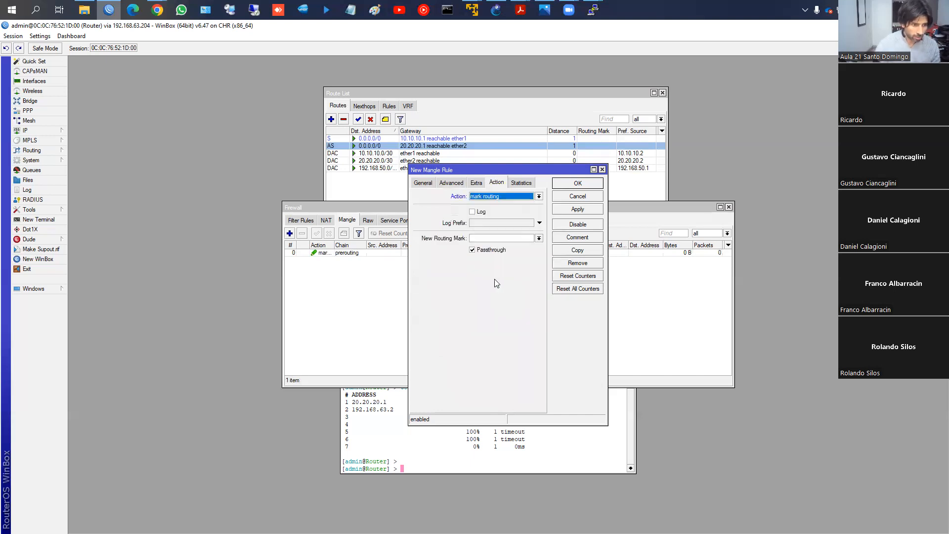
{"action": "left_click", "coordinate": [490, 239]}
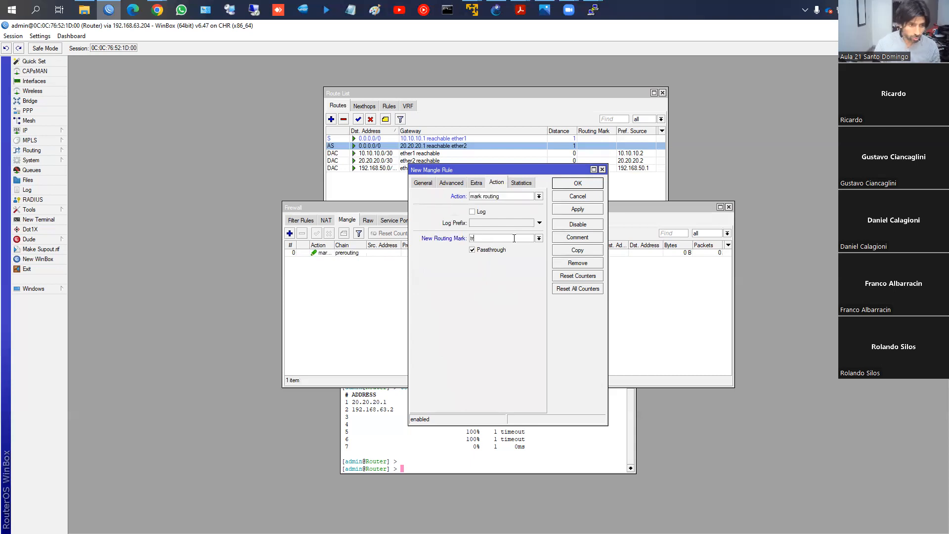
{"action": "type", "text": "to:ISP"}
{"action": "key", "text": "BackSpace"}
{"action": "key", "text": "BackSpace"}
{"action": "key", "text": "BackSpace"}
{"action": "key", "text": "BackSpace"}
{"action": "type", "text": "_ISP"}
{"action": "left_click", "coordinate": [492, 249]}
{"action": "left_click", "coordinate": [578, 209]}
{"action": "left_click", "coordinate": [583, 186]}
- Widen the Src. Address List column of the Mangle rules and close the Firewall window
{"action": "left_click", "coordinate": [342, 254]}
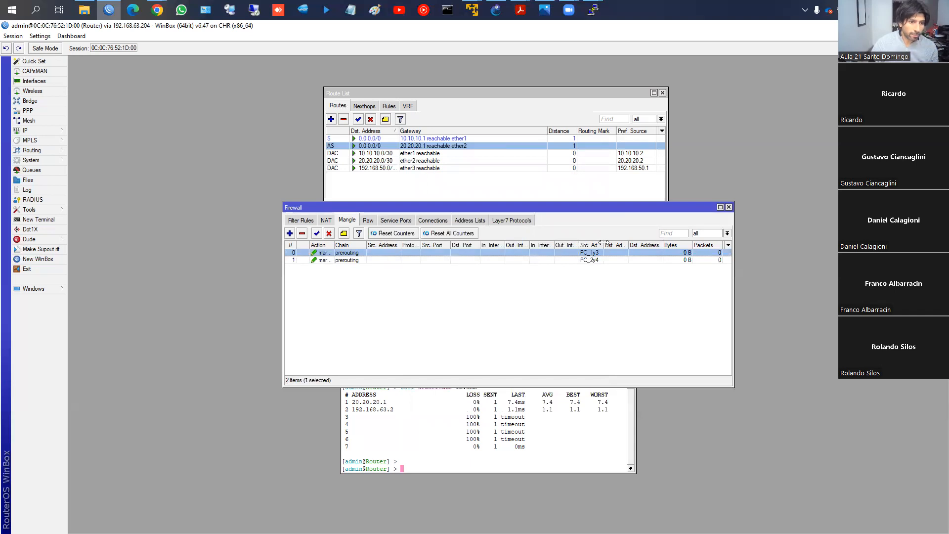
{"action": "left_click_drag", "start_coordinate": [603, 242], "coordinate": [625, 242]}
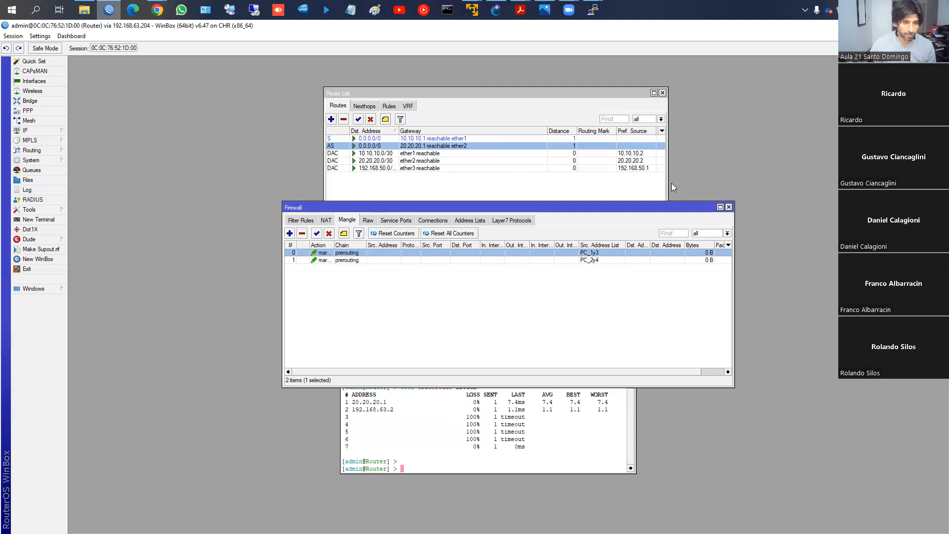
{"action": "left_click", "coordinate": [729, 208]}
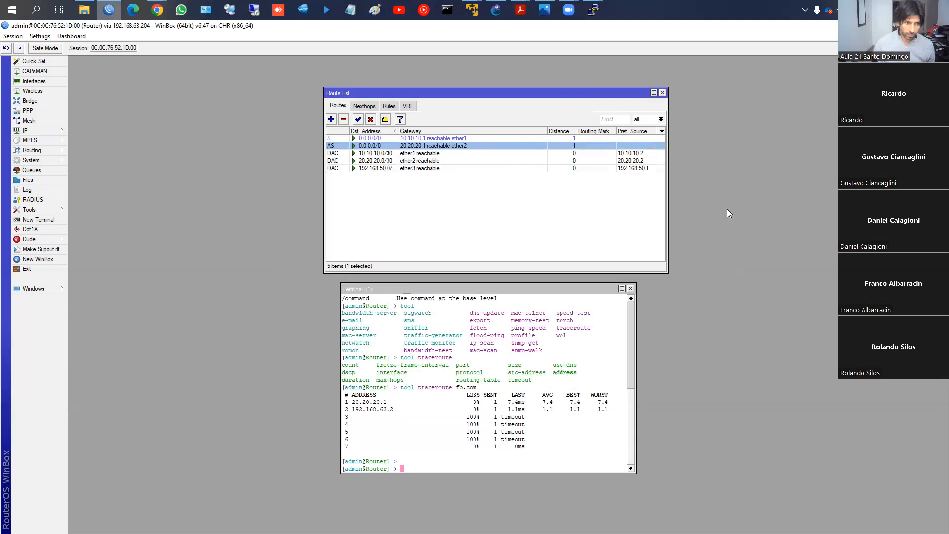
- Switch to PC1's PuTTY console and trace the route to fb.com
{"action": "mouse_move", "coordinate": [593, 10]}
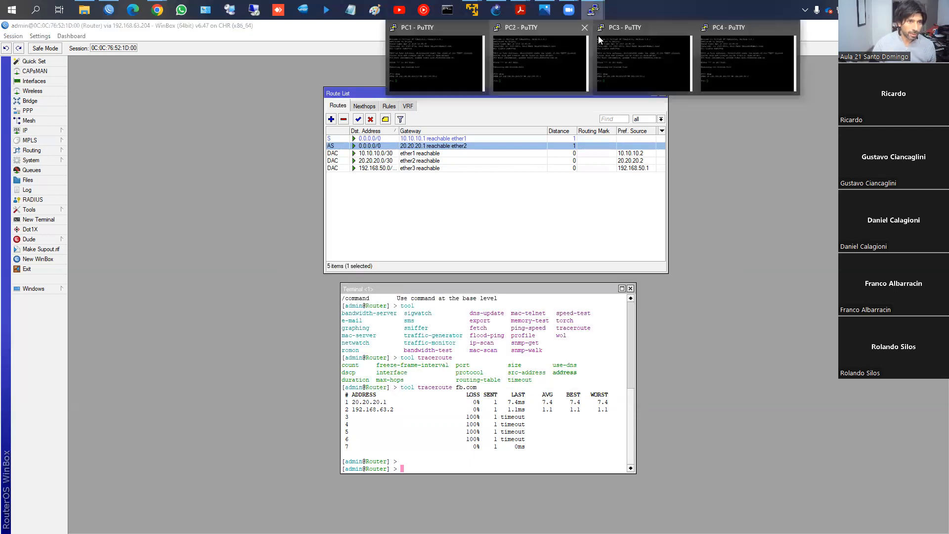
{"action": "left_click", "coordinate": [455, 48]}
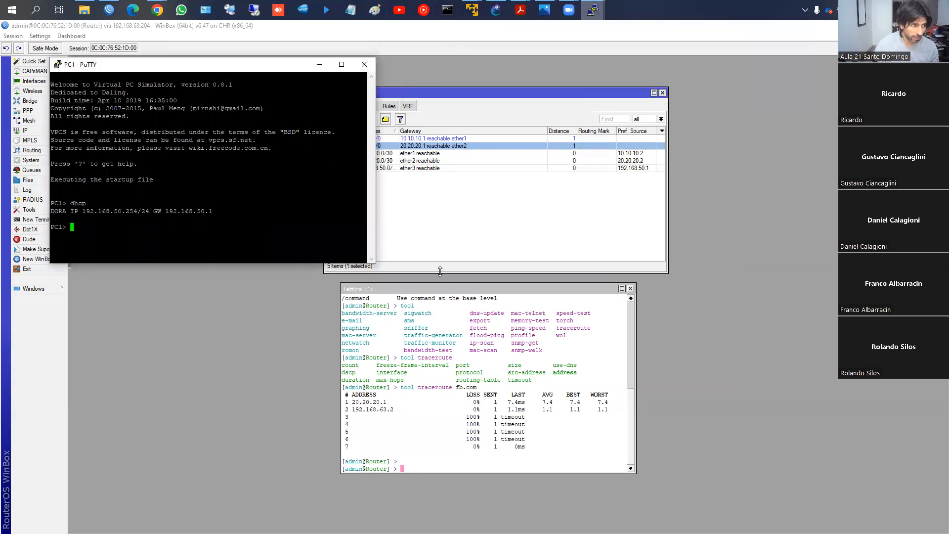
{"action": "type", "text": "trace "}
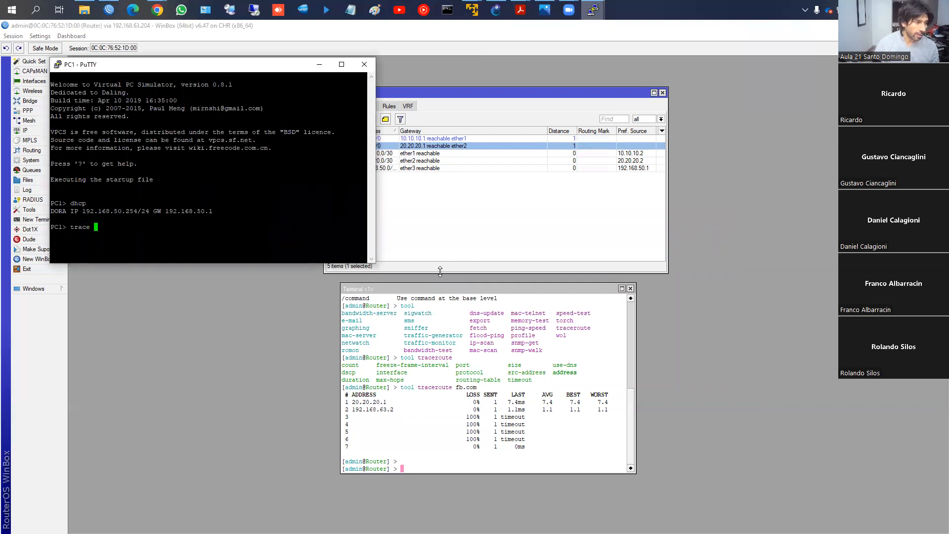
{"action": "type", "text": "fb.com"}
{"action": "key", "text": "Return"}
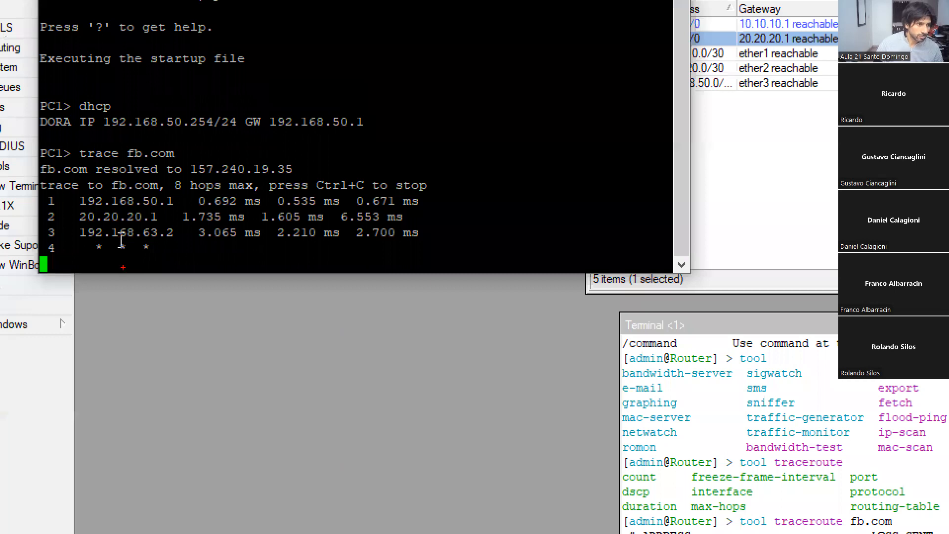
{"action": "mouse_move", "coordinate": [75, 210]}
{"action": "left_mouse_down"}
{"action": "mouse_move", "coordinate": [75, 220]}
{"action": "mouse_move", "coordinate": [156, 207]}
{"action": "mouse_move", "coordinate": [165, 221]}
{"action": "mouse_move", "coordinate": [73, 224]}
{"action": "left_mouse_up"}
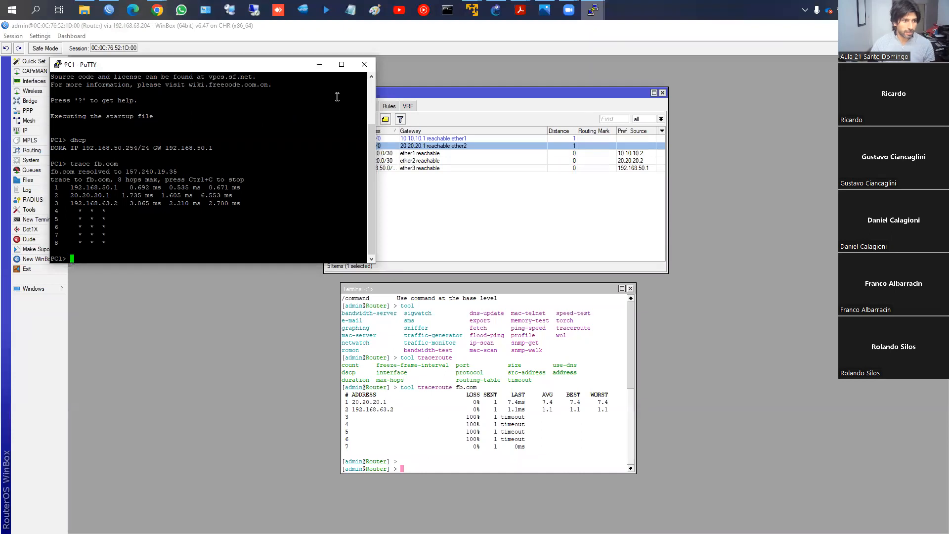
- In WinBox, start a new route to 0.0.0.0/0 with gateway 10.10.10.1, widening the route dialog
{"action": "left_click", "coordinate": [411, 196]}
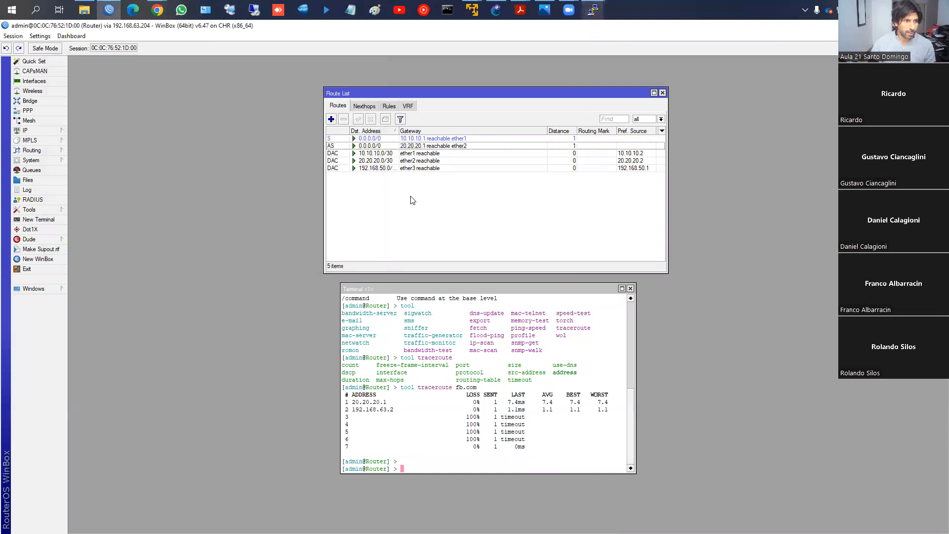
{"action": "left_click", "coordinate": [331, 119]}
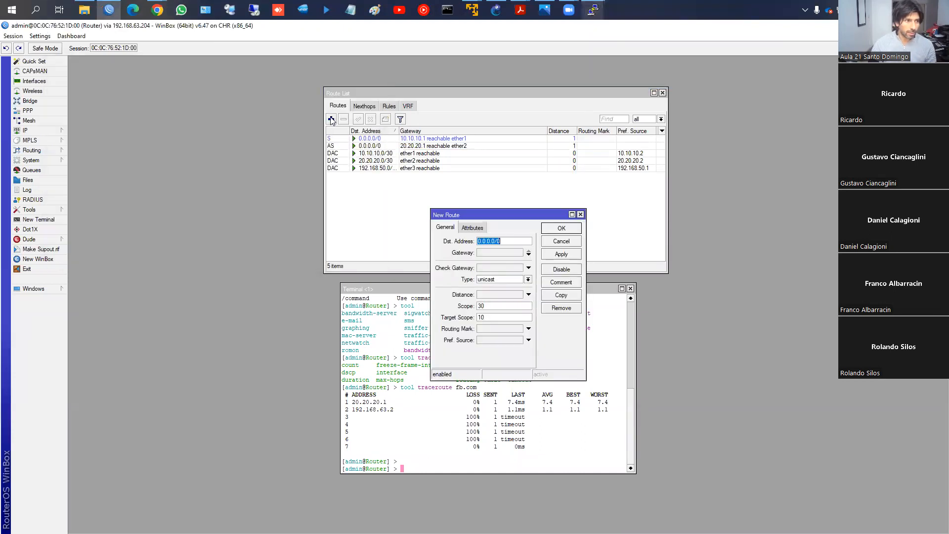
{"action": "left_click_drag", "start_coordinate": [439, 214], "coordinate": [365, 153]}
{"action": "left_click_drag", "start_coordinate": [512, 214], "coordinate": [582, 216]}
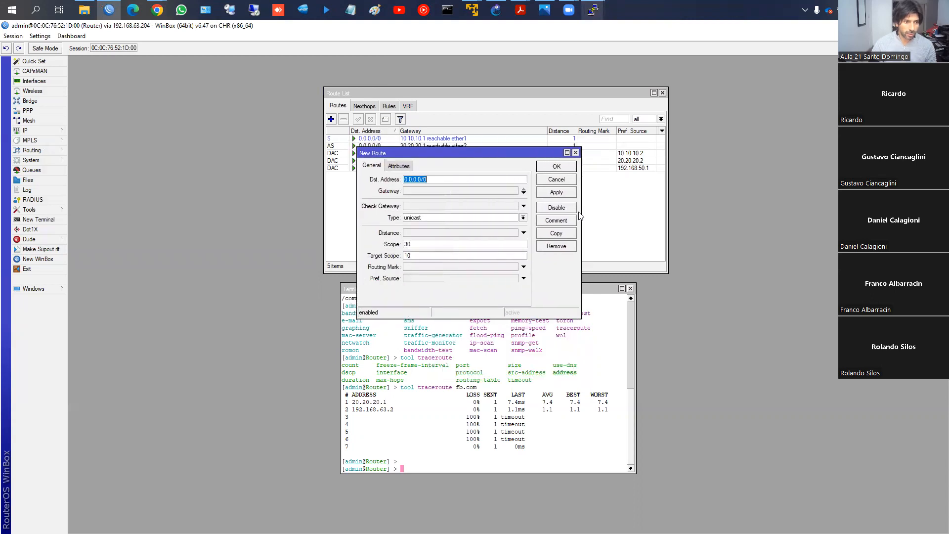
{"action": "left_click", "coordinate": [412, 190]}
{"action": "type", "text": "10.10.10.1"}
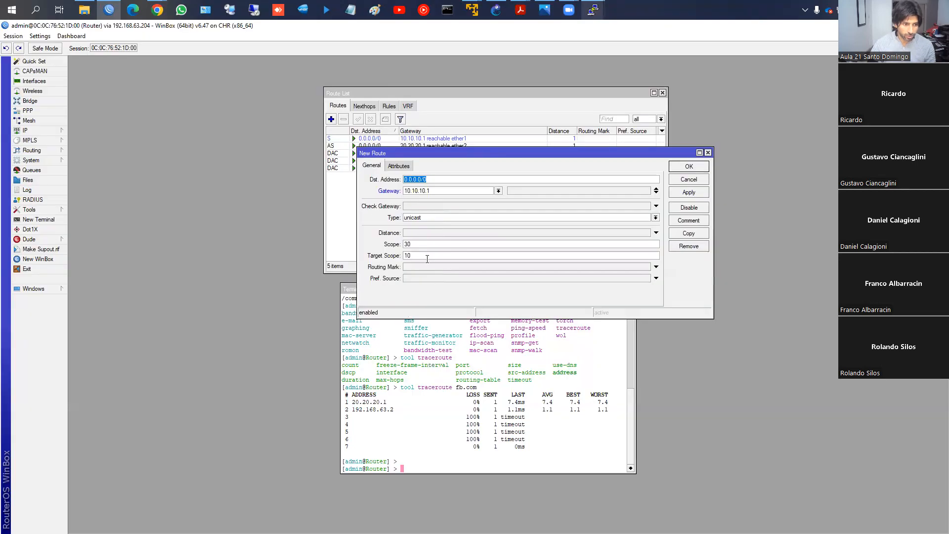
- Assign the routing mark to_ISP1 to the 10.10.10.1 default route and save it
{"action": "left_click", "coordinate": [422, 267]}
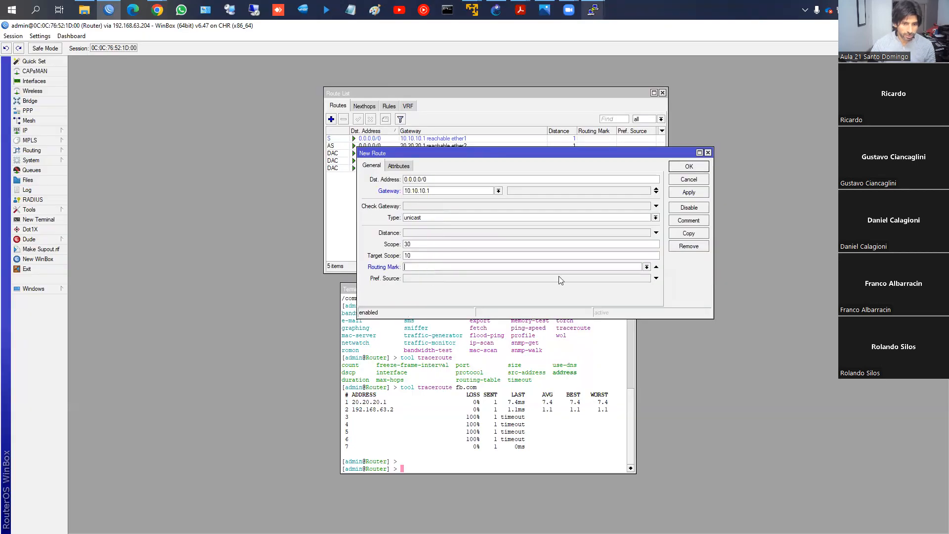
{"action": "left_click", "coordinate": [647, 267]}
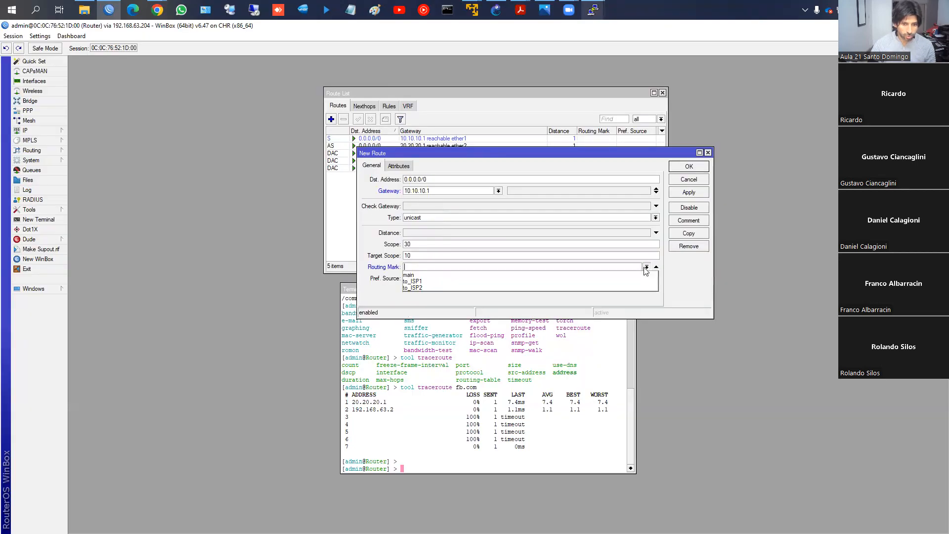
{"action": "left_click", "coordinate": [609, 281]}
{"action": "left_click", "coordinate": [688, 192]}
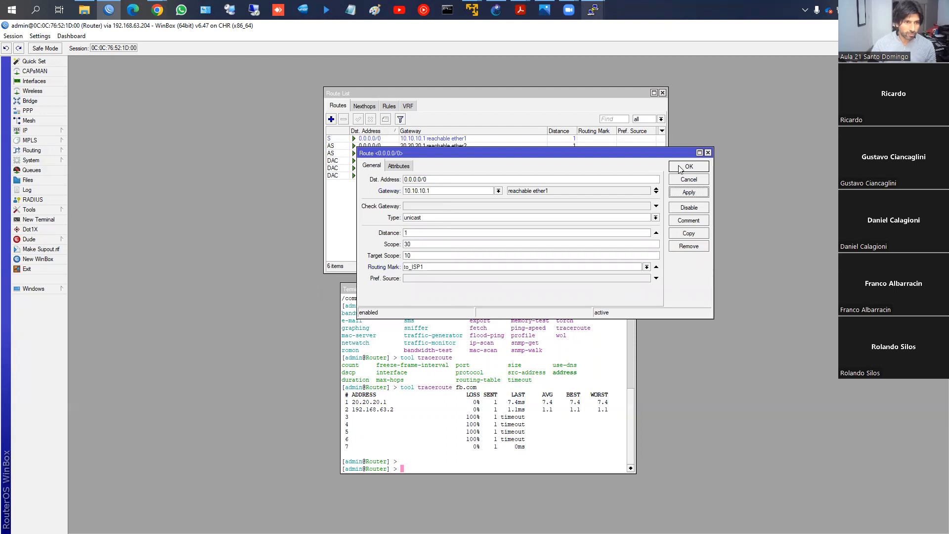
{"action": "left_click", "coordinate": [689, 167]}
{"action": "left_click", "coordinate": [406, 153]}
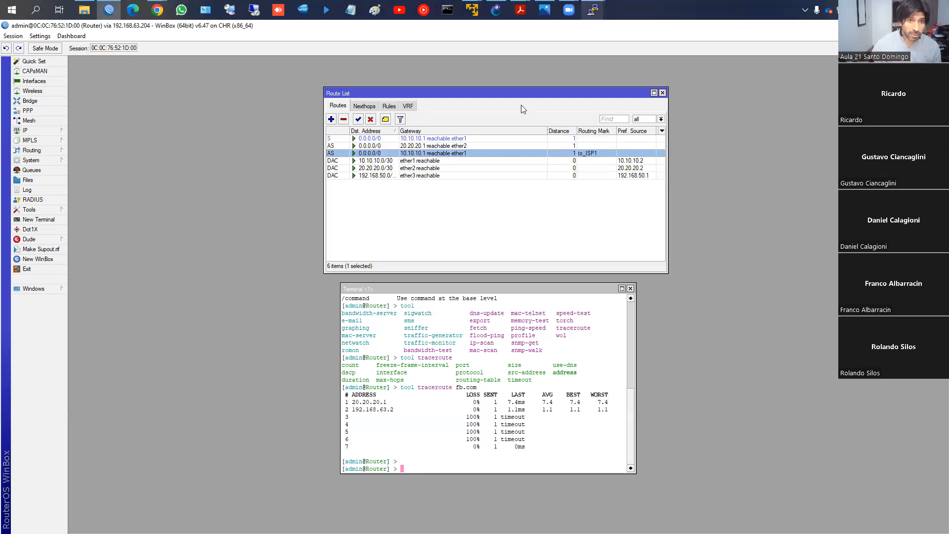
- Check the route list filtered by the to_ISP2 and to_ISP1 routing tables, and restore the view of all routes
{"action": "left_click", "coordinate": [661, 119]}
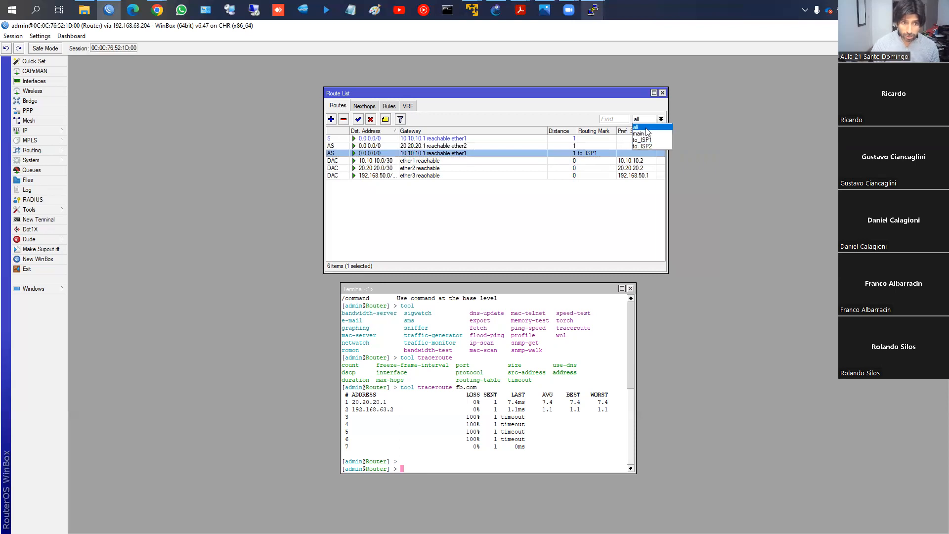
{"action": "left_click", "coordinate": [645, 146]}
{"action": "left_click", "coordinate": [661, 120]}
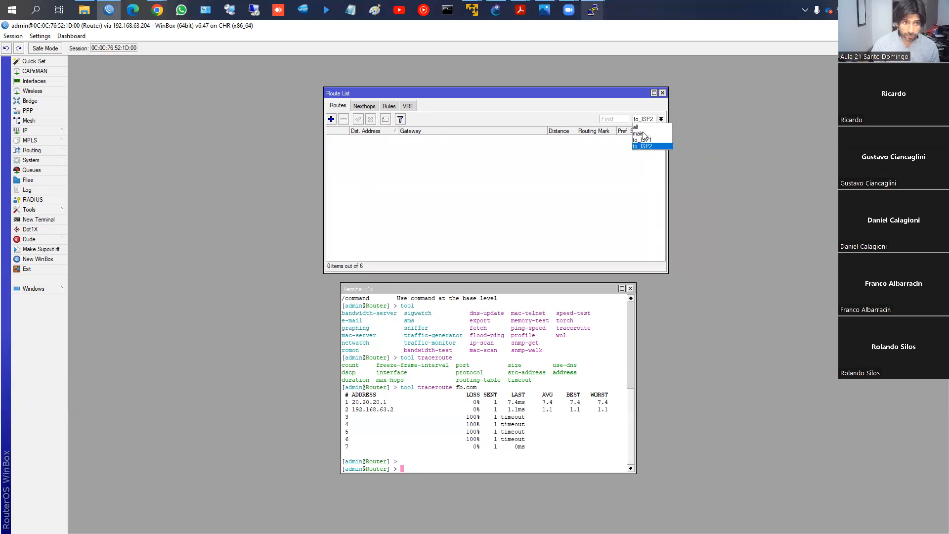
{"action": "left_click", "coordinate": [648, 138]}
{"action": "left_click", "coordinate": [661, 120]}
{"action": "left_click", "coordinate": [645, 130]}
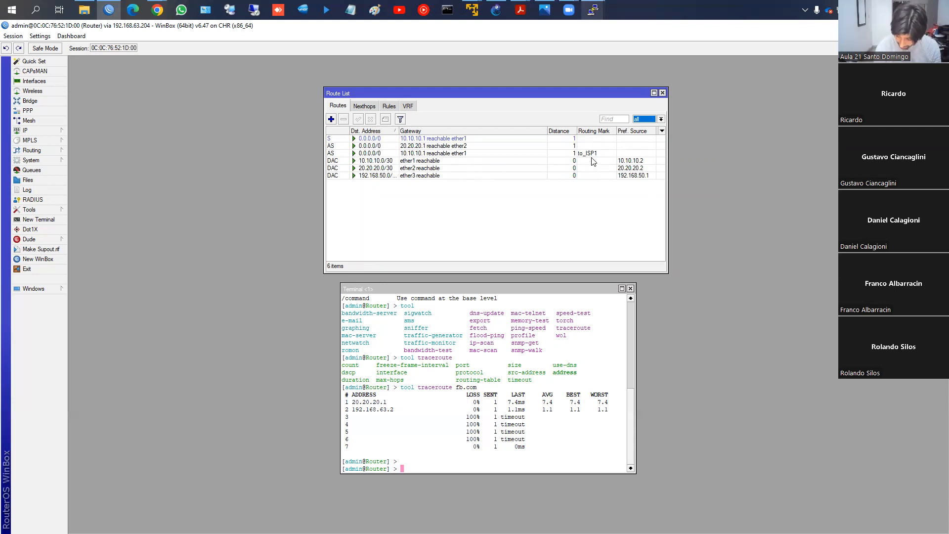
- Add a default route through gateway 20.20.20.1 with the routing mark to_ISP2 and save it
{"action": "left_click", "coordinate": [331, 119]}
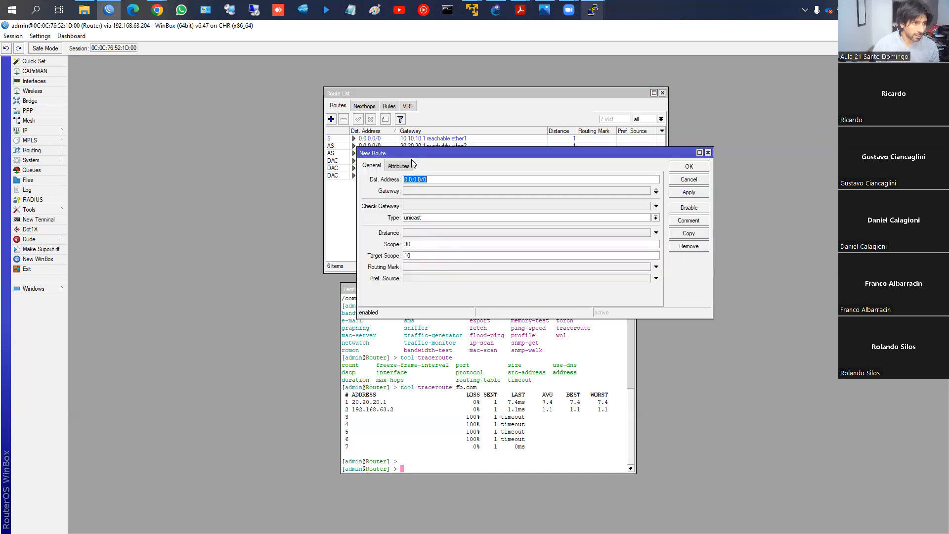
{"action": "left_click", "coordinate": [437, 190]}
{"action": "type", "text": "20.20.20.14"}
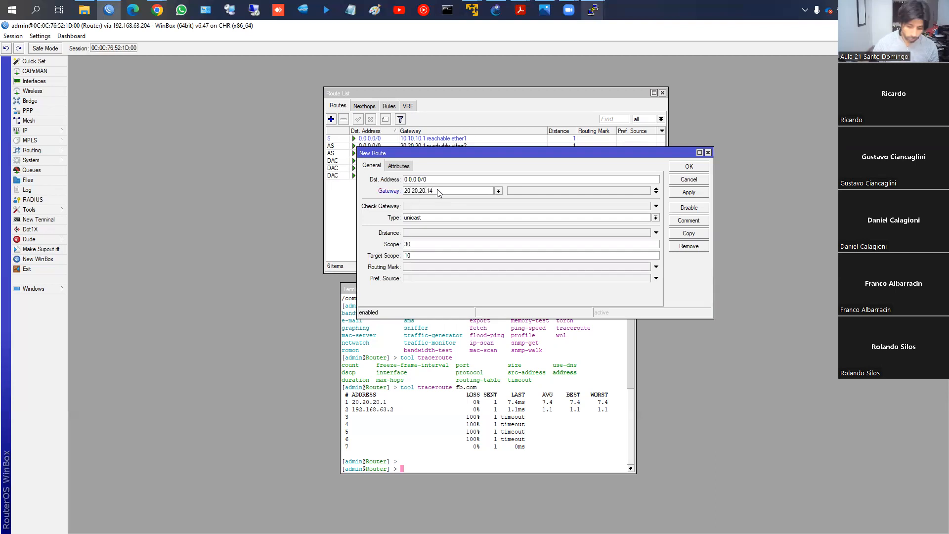
{"action": "left_click", "coordinate": [415, 269]}
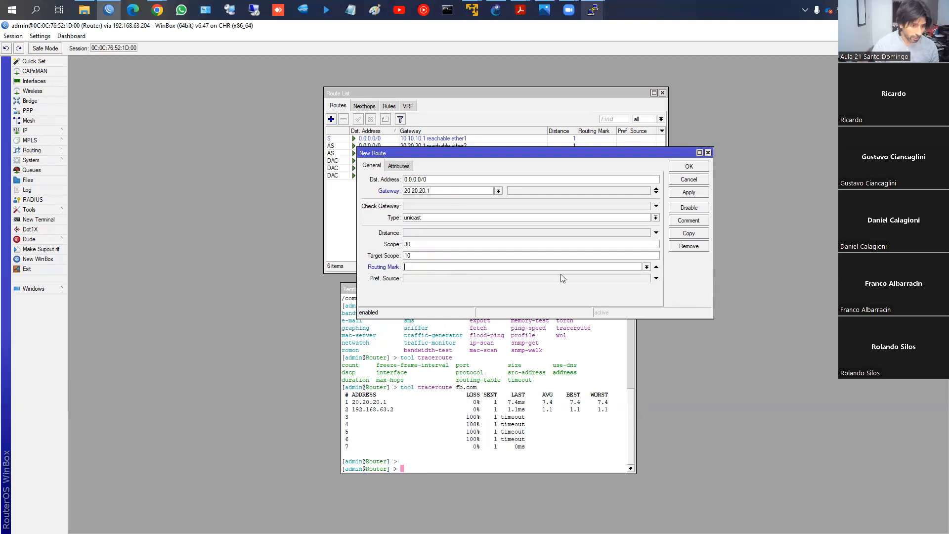
{"action": "left_click", "coordinate": [647, 267]}
{"action": "left_click", "coordinate": [607, 287]}
{"action": "left_click", "coordinate": [689, 192]}
{"action": "left_click", "coordinate": [689, 166]}
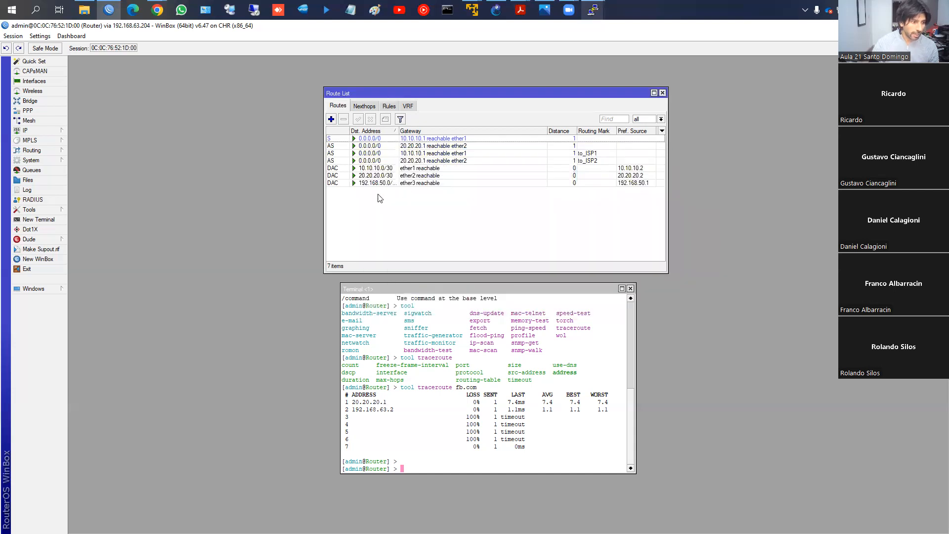
- Switch to PC1's PuTTY console and repeat the trace to fb.com to check its second hop
{"action": "key", "text": "alt+Tab"}
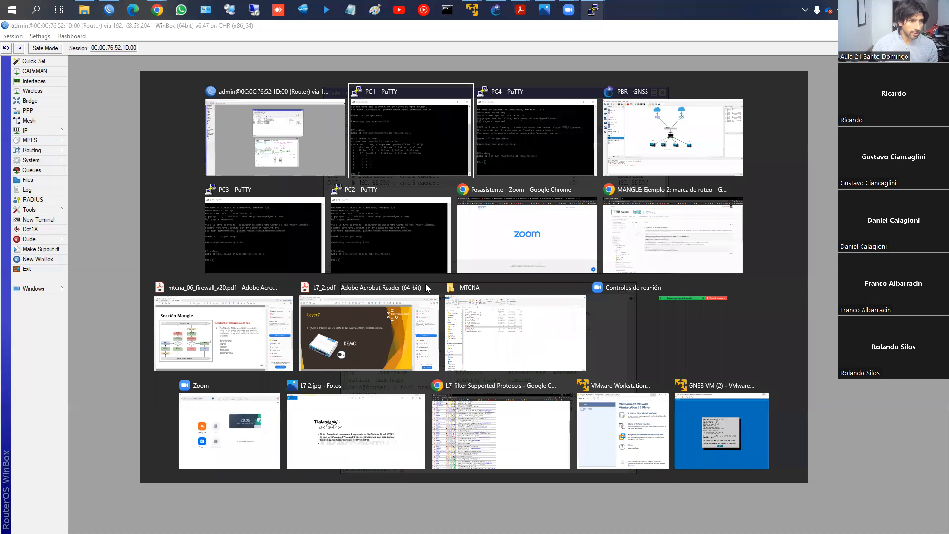
{"action": "key", "text": "alt+Tab"}
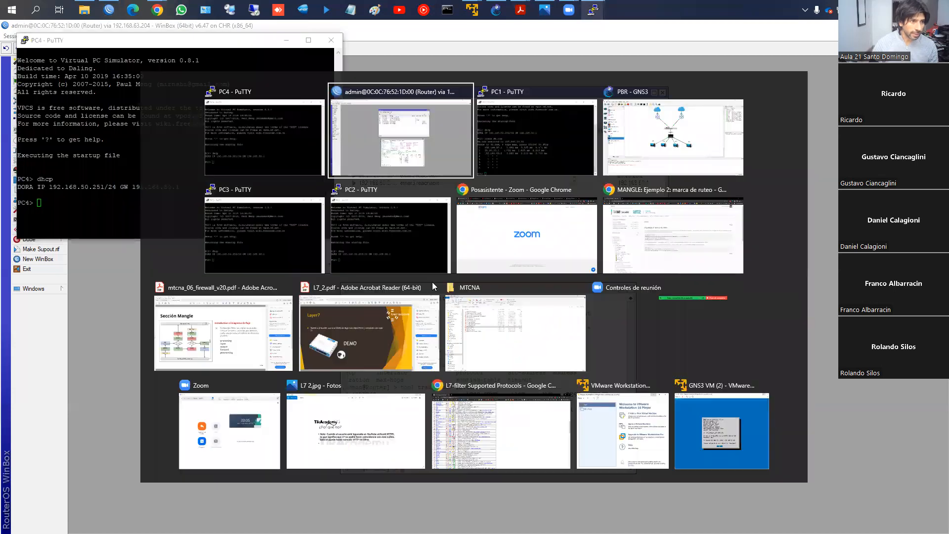
{"action": "left_click", "coordinate": [344, 210]}
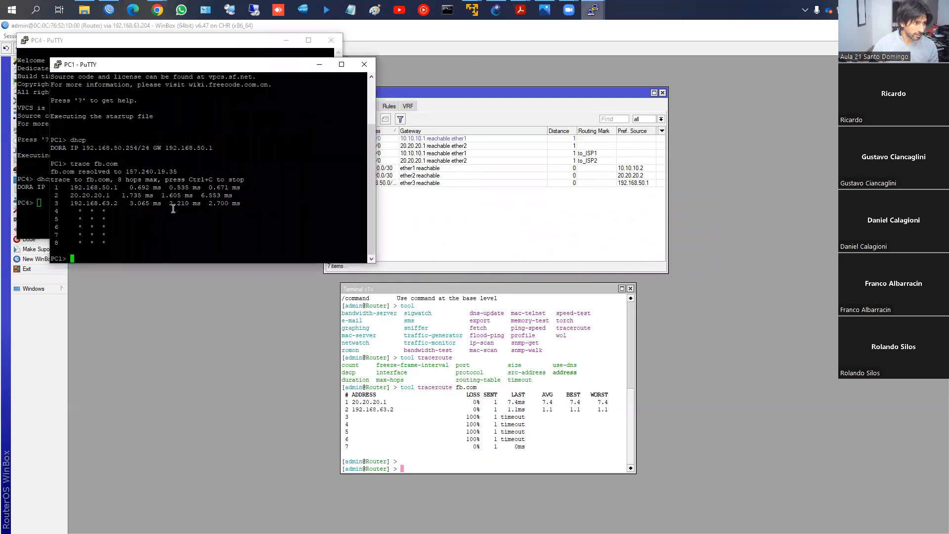
{"action": "key", "text": "Up"}
{"action": "key", "text": "Return"}
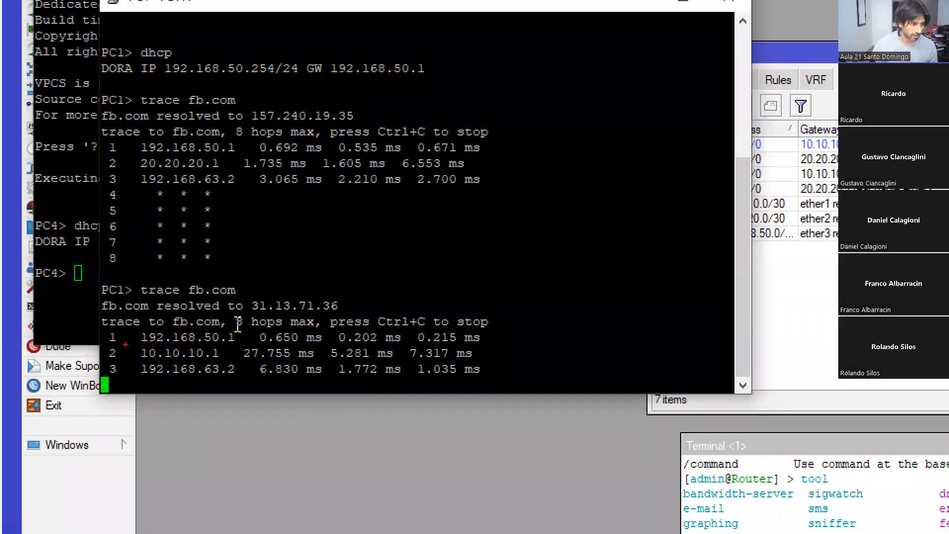
{"action": "left_click_drag", "start_coordinate": [125, 344], "coordinate": [226, 361]}
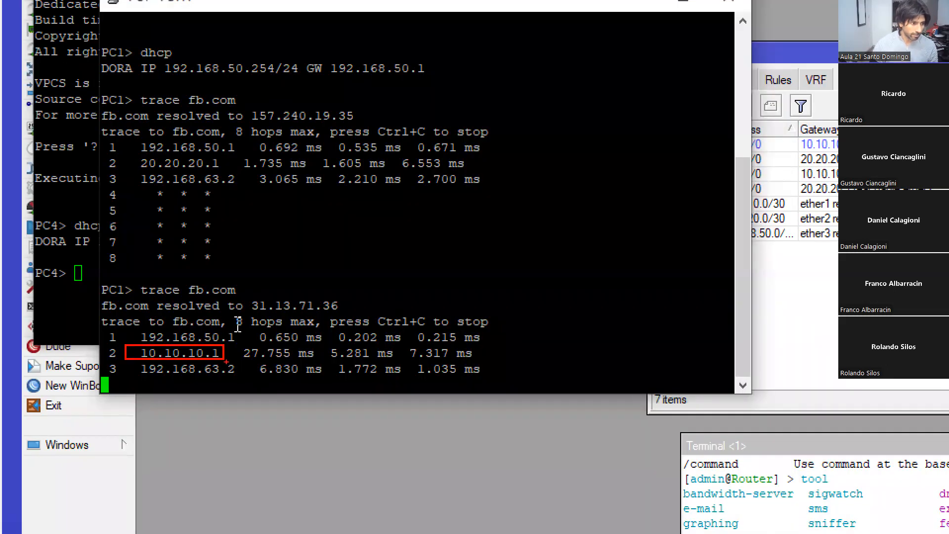
- Switch to PC4's PuTTY console and trace the route to fb.com to check its second hop
{"action": "key", "text": "super+Tab"}
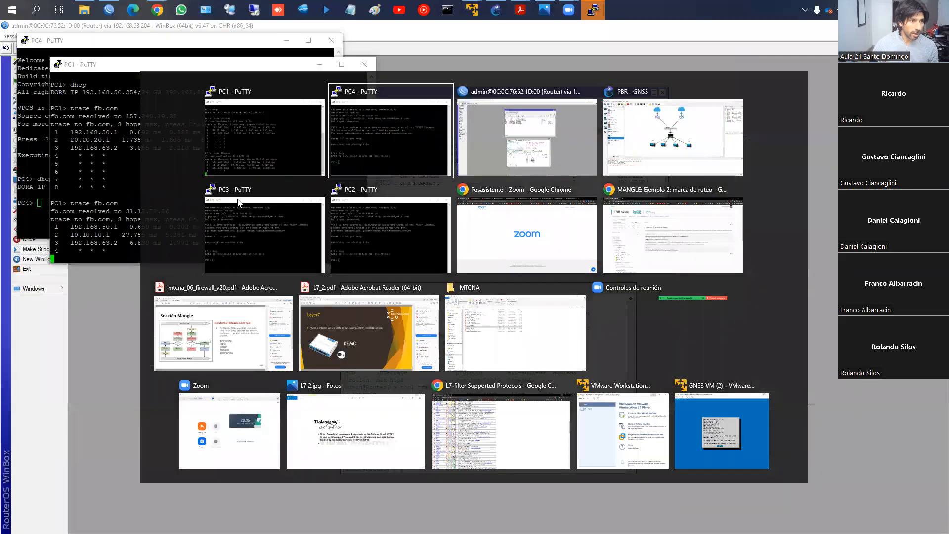
{"action": "key", "text": "Return"}
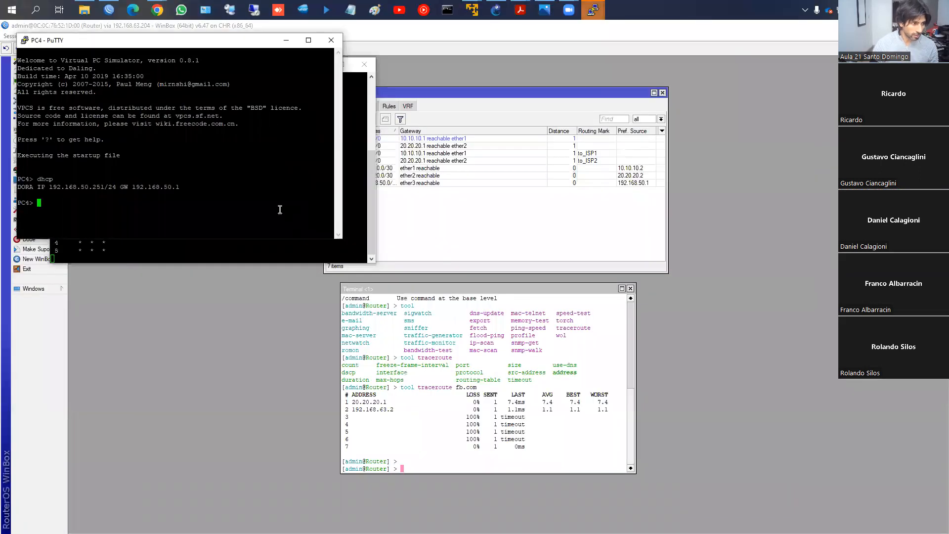
{"action": "type", "text": "trace fb.com"}
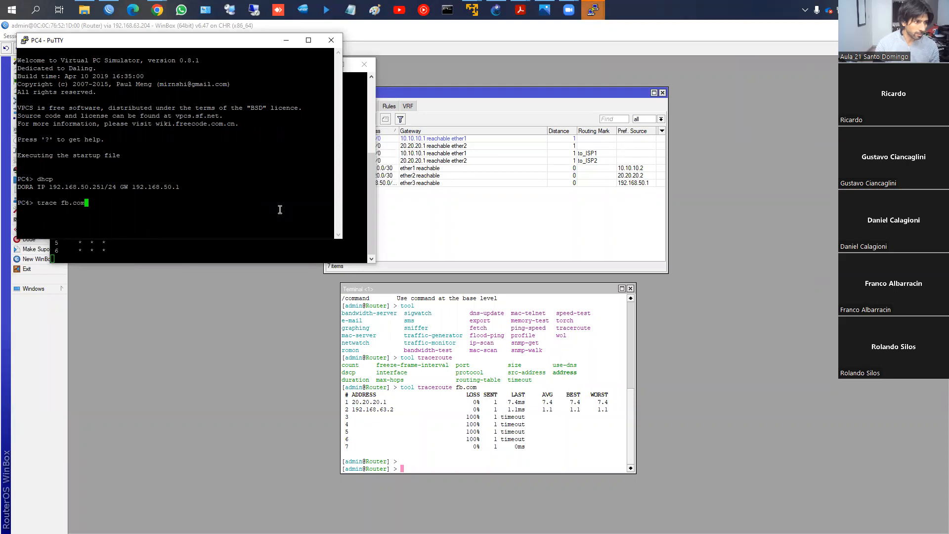
{"action": "key", "text": "Return"}
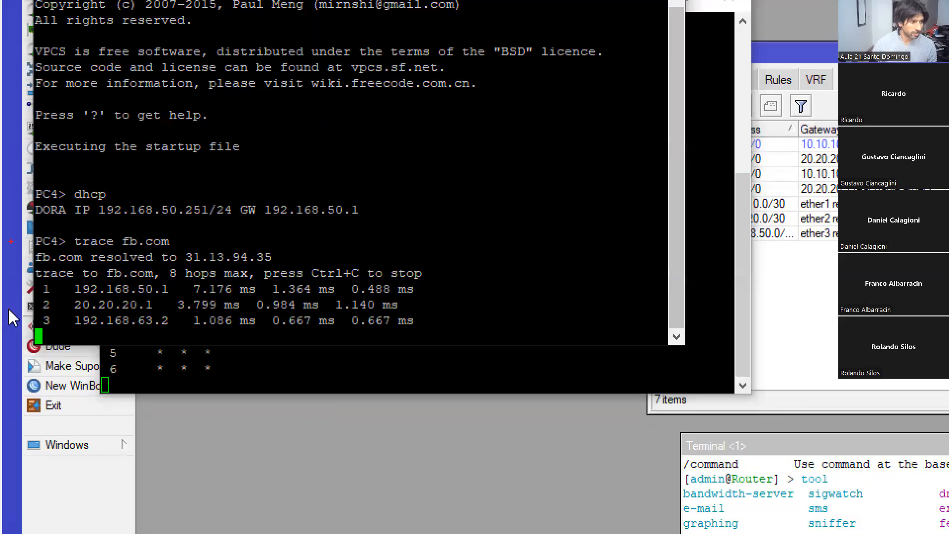
{"action": "mouse_move", "coordinate": [59, 296]}
{"action": "left_mouse_down"}
{"action": "mouse_move", "coordinate": [160, 320]}
{"action": "mouse_move", "coordinate": [163, 313]}
{"action": "left_mouse_up"}
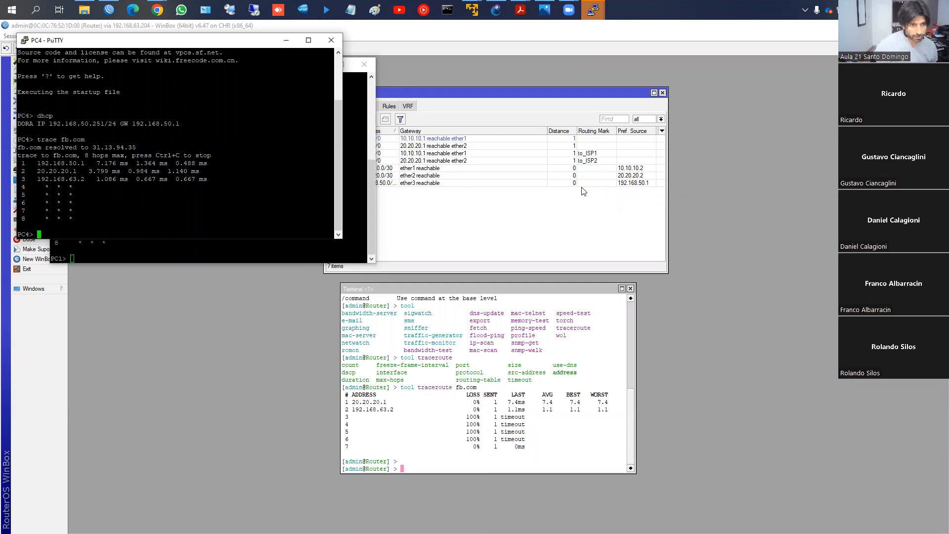
- Compare PC1's trace with the marked default routes in WinBox, and open the to_ISP1 route's settings
{"action": "left_click", "coordinate": [577, 156]}
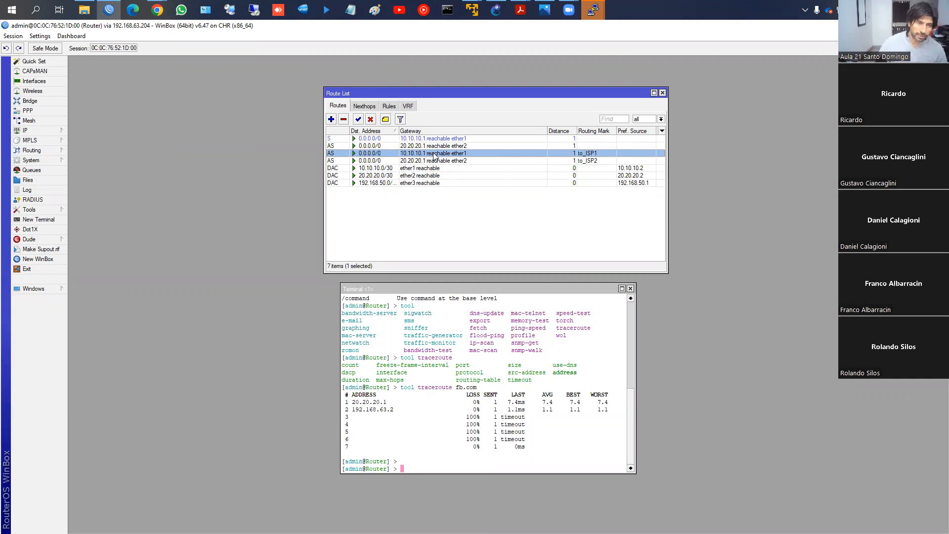
{"action": "mouse_move", "coordinate": [593, 11]}
{"action": "left_click", "coordinate": [529, 60]}
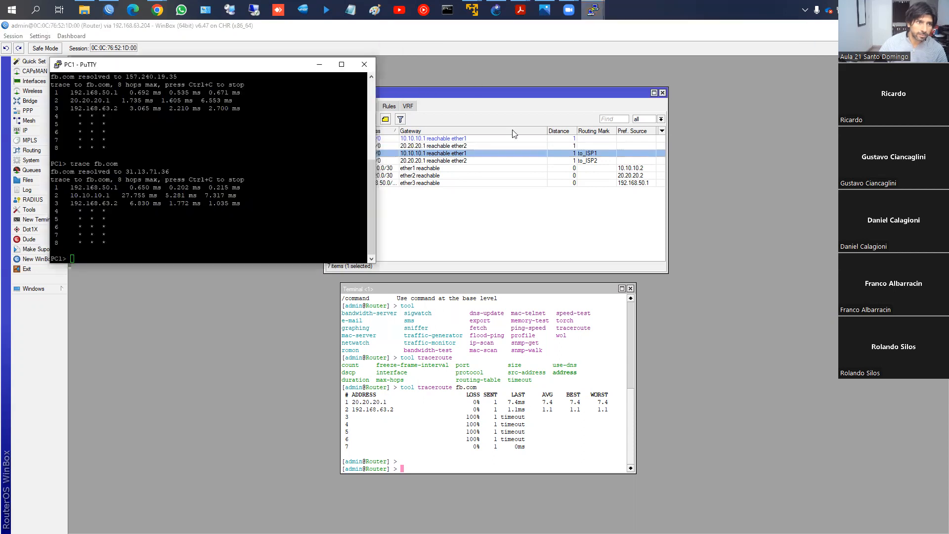
{"action": "left_click", "coordinate": [514, 134]}
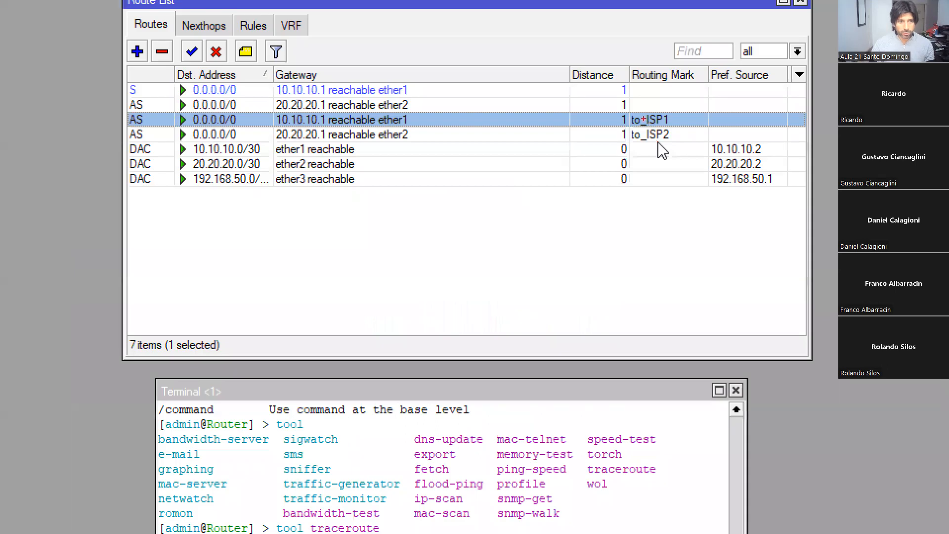
{"action": "mouse_move", "coordinate": [628, 110]}
{"action": "left_mouse_down"}
{"action": "mouse_move", "coordinate": [631, 126]}
{"action": "mouse_move", "coordinate": [674, 128]}
{"action": "left_mouse_up"}
{"action": "mouse_move", "coordinate": [478, 119]}
{"action": "left_mouse_down"}
{"action": "mouse_move", "coordinate": [435, 114]}
{"action": "mouse_move", "coordinate": [440, 125]}
{"action": "left_mouse_up"}
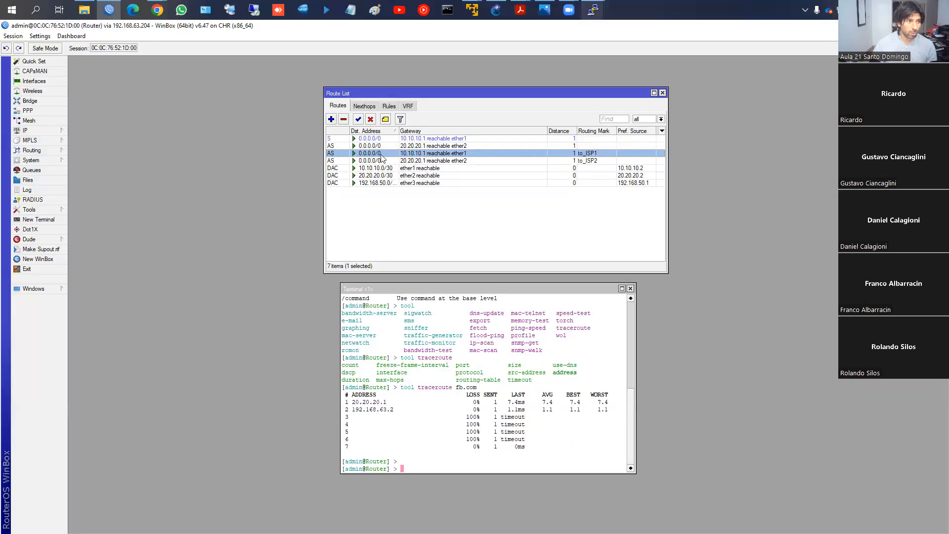
{"action": "double_click", "coordinate": [384, 154]}
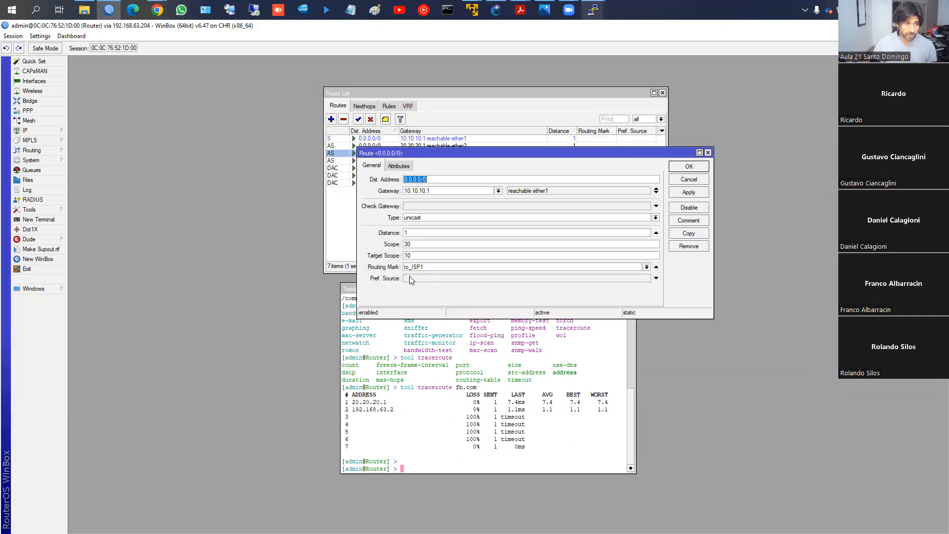
- Change the to_ISP1 route's gateway to 20.20.20.1 and its distance to 2, and save the route
{"action": "key", "text": "Tab"}
{"action": "type", "text": "20.20.20.1"}
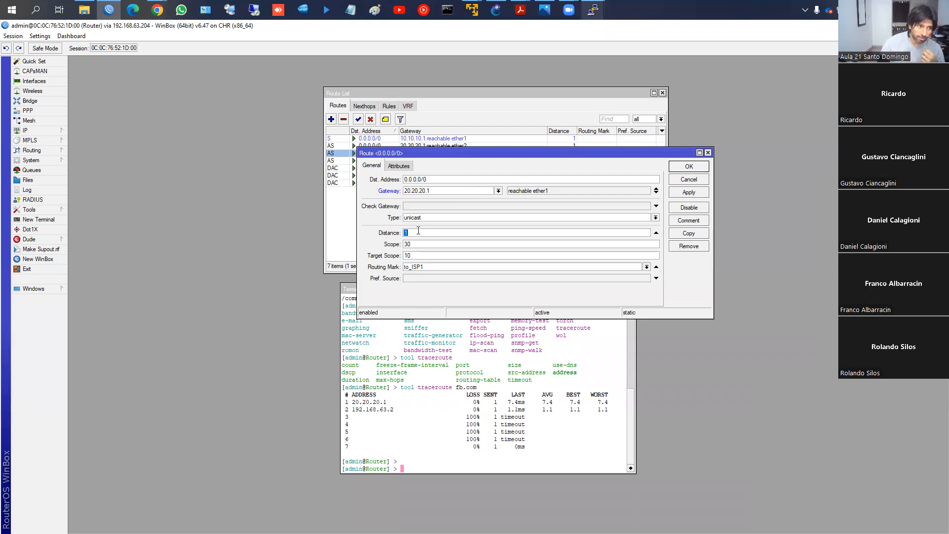
{"action": "type", "text": "2"}
{"action": "left_click", "coordinate": [691, 196]}
{"action": "left_click_drag", "start_coordinate": [504, 151], "coordinate": [497, 196]}
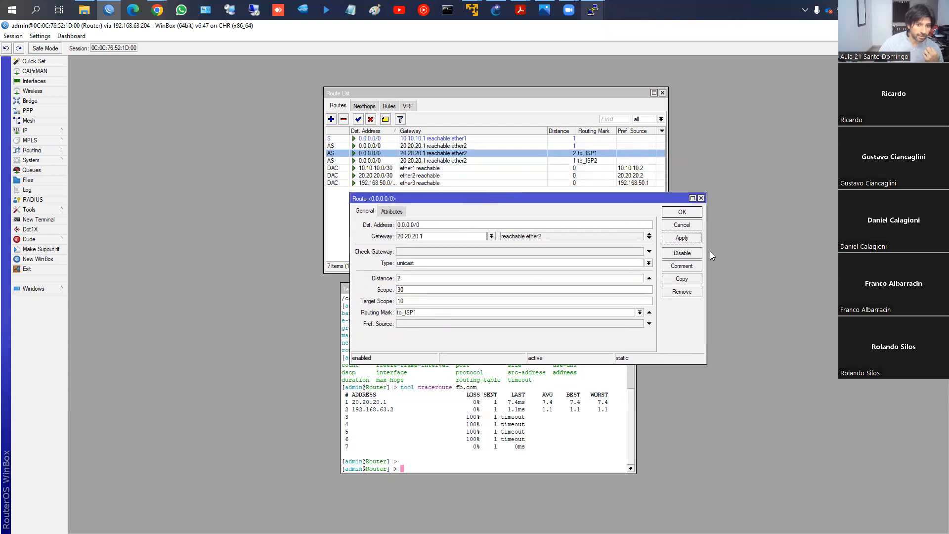
{"action": "left_click_drag", "start_coordinate": [482, 199], "coordinate": [472, 191]}
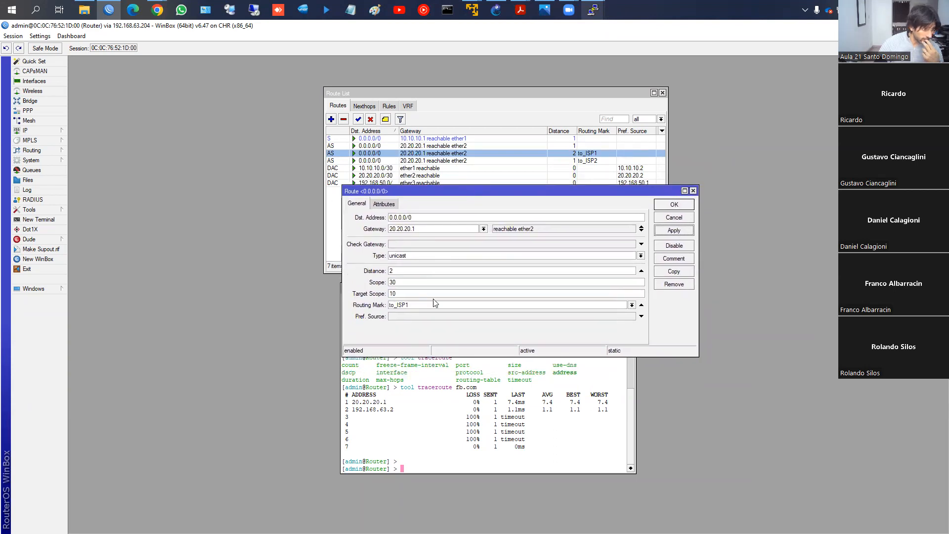
{"action": "left_click", "coordinate": [678, 205]}
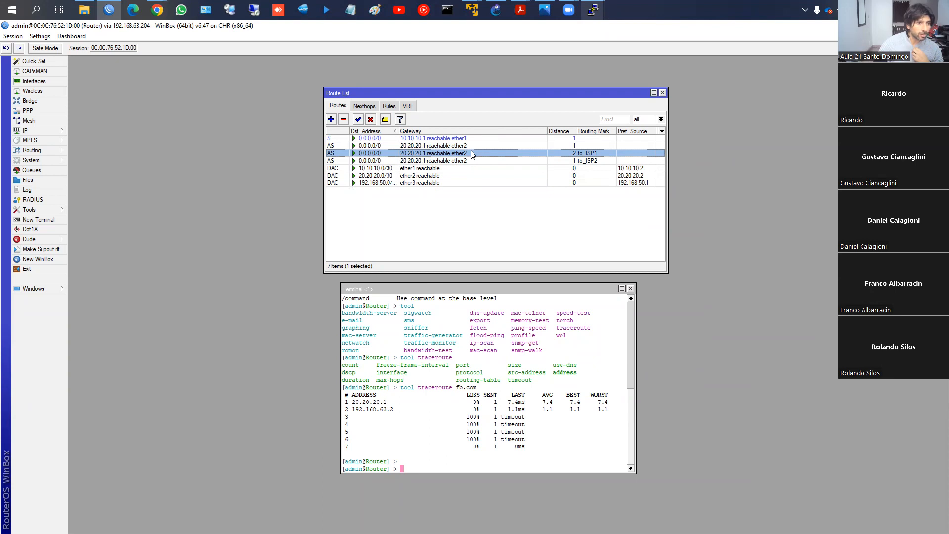
- Return the to_ISP1 route to distance 1 and gateway 10.10.10.1, and save it
{"action": "left_click", "coordinate": [455, 161]}
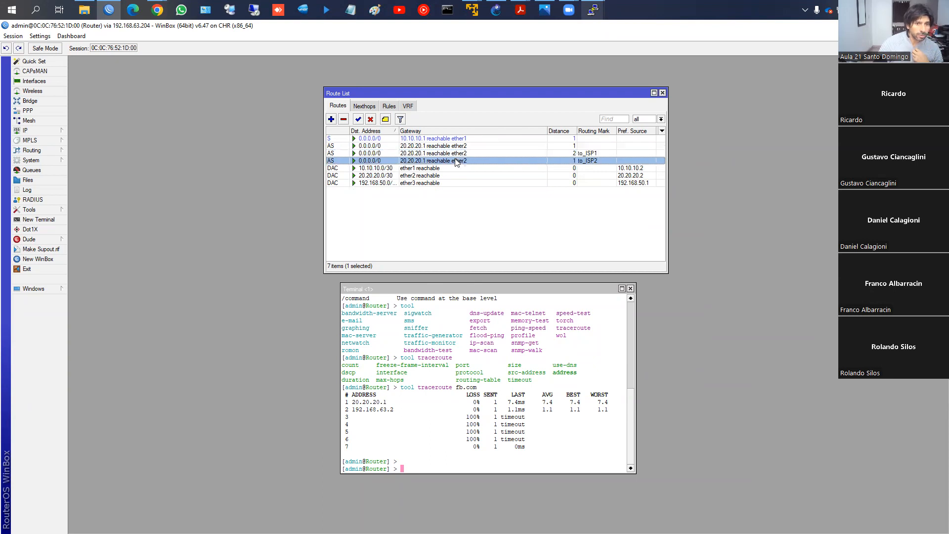
{"action": "double_click", "coordinate": [456, 153]}
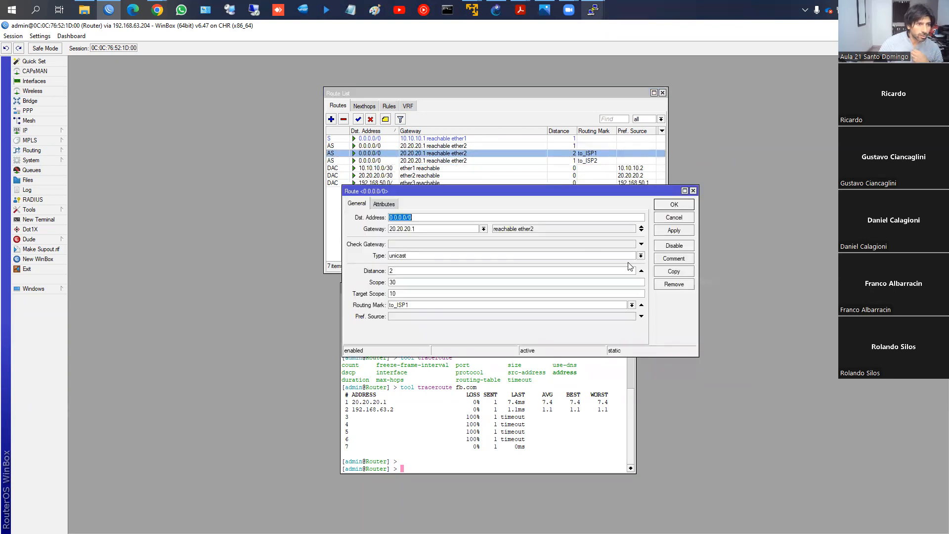
{"action": "double_click", "coordinate": [411, 269]}
{"action": "type", "text": "1"}
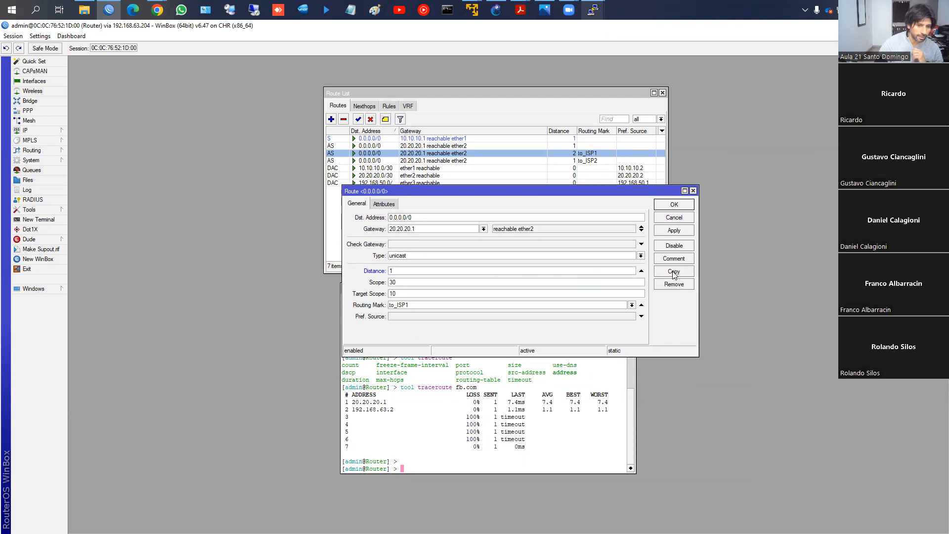
{"action": "left_click", "coordinate": [672, 231]}
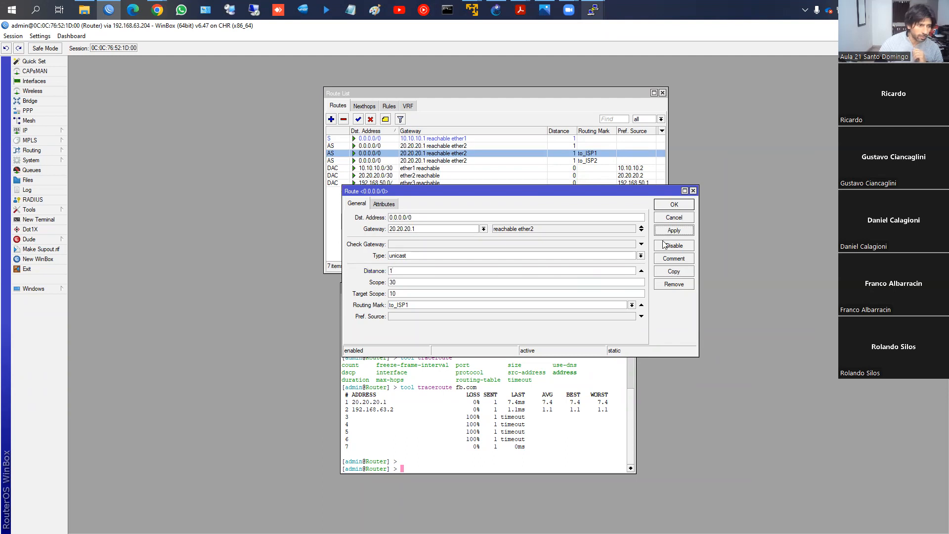
{"action": "left_click_drag", "start_coordinate": [414, 228], "coordinate": [373, 230]}
{"action": "type", "text": "10.10.0"}
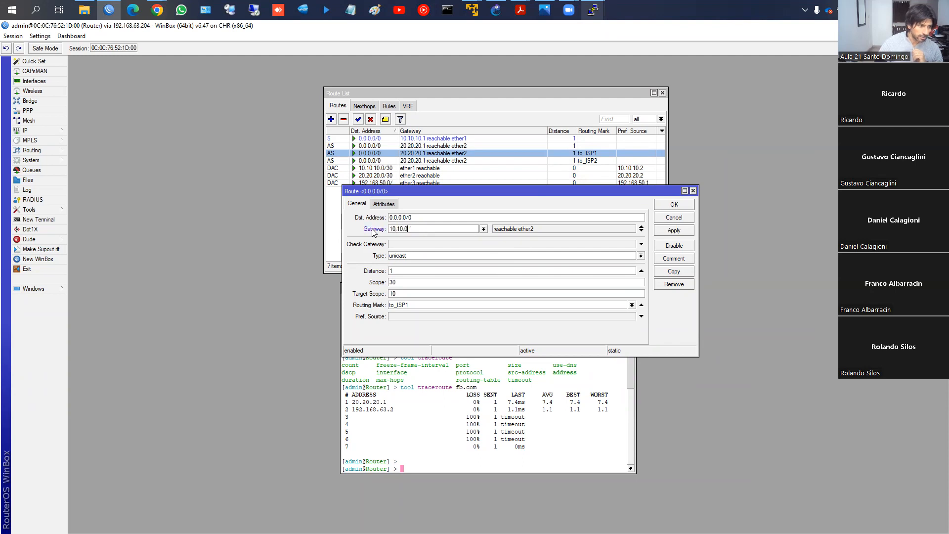
{"action": "key", "text": "BackSpace"}
{"action": "type", "text": "10.1"}
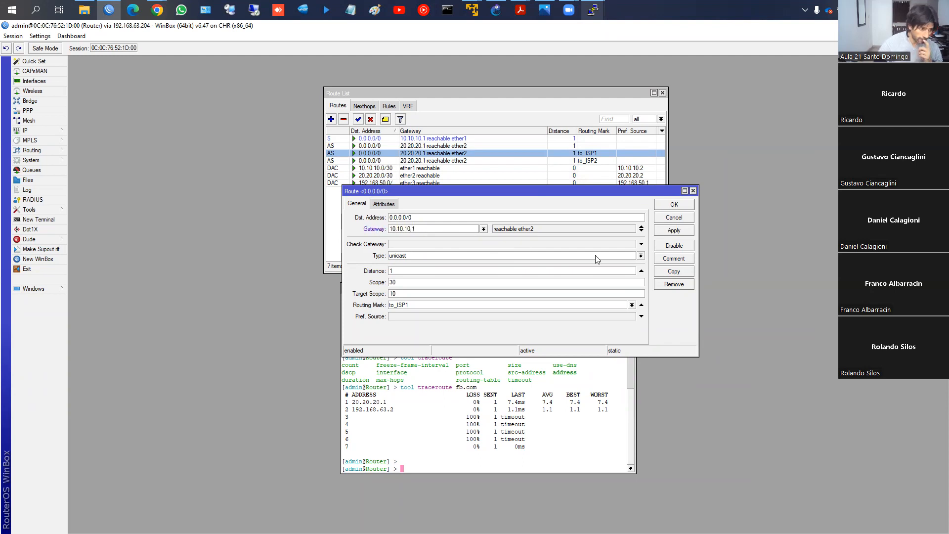
{"action": "left_click", "coordinate": [674, 232]}
{"action": "left_click", "coordinate": [673, 206]}
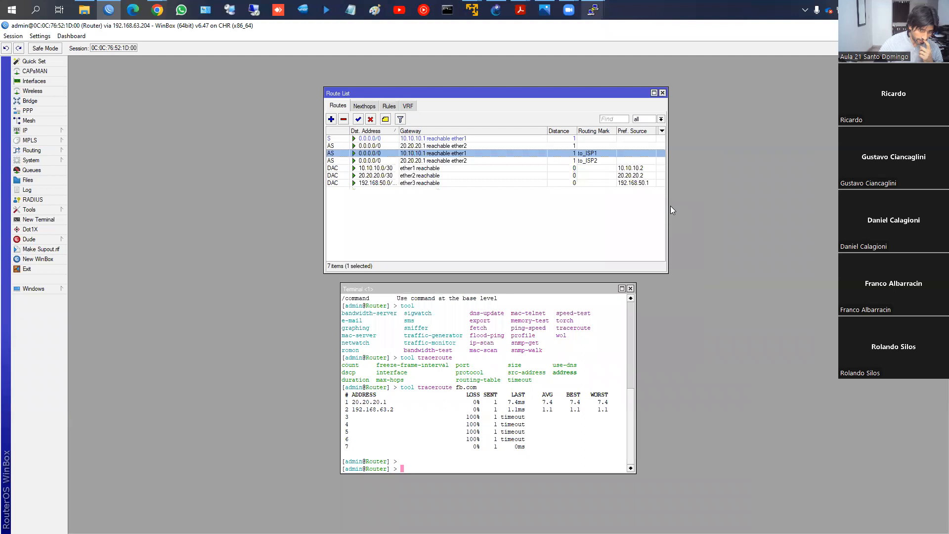
- Copy the to_ISP1 route into a backup default route with gateway 20.20.20.1 and distance 2, and save it
{"action": "double_click", "coordinate": [559, 157]}
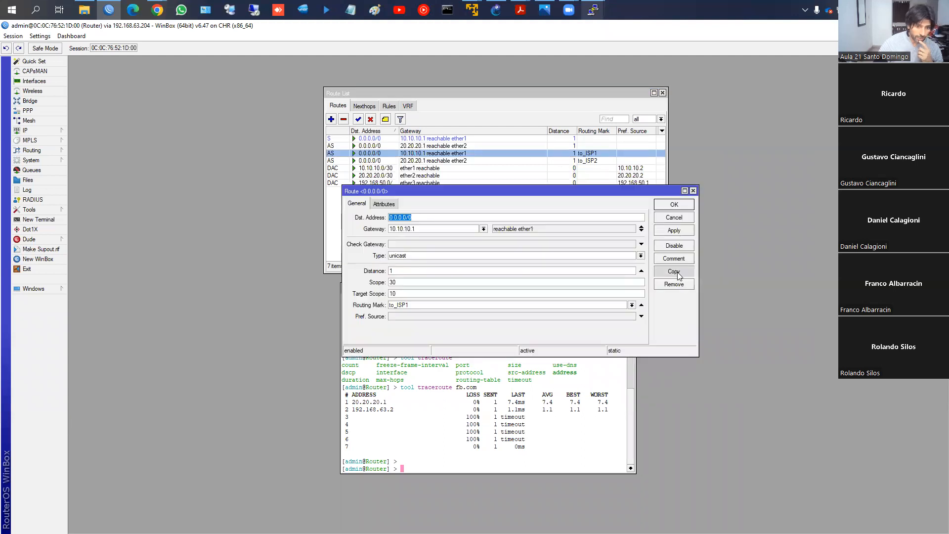
{"action": "left_click", "coordinate": [685, 283]}
{"action": "double_click", "coordinate": [424, 240]}
{"action": "type", "text": "20"}
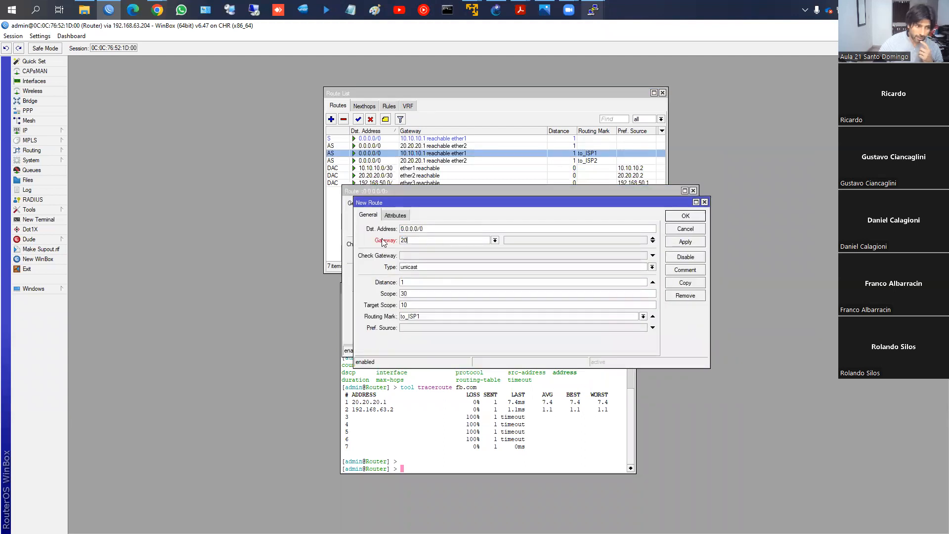
{"action": "type", "text": "2.20.20.1"}
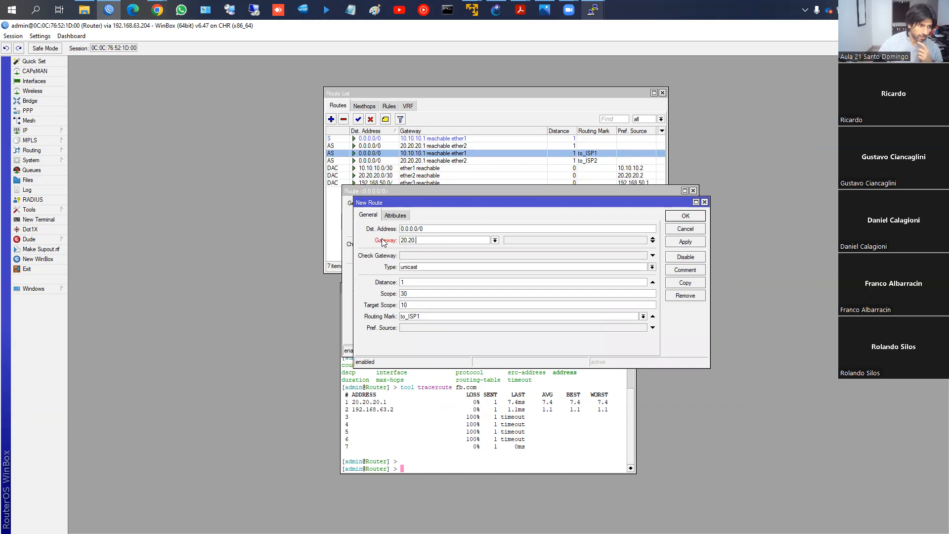
{"action": "double_click", "coordinate": [409, 281]}
{"action": "type", "text": "2"}
{"action": "left_click", "coordinate": [682, 242]}
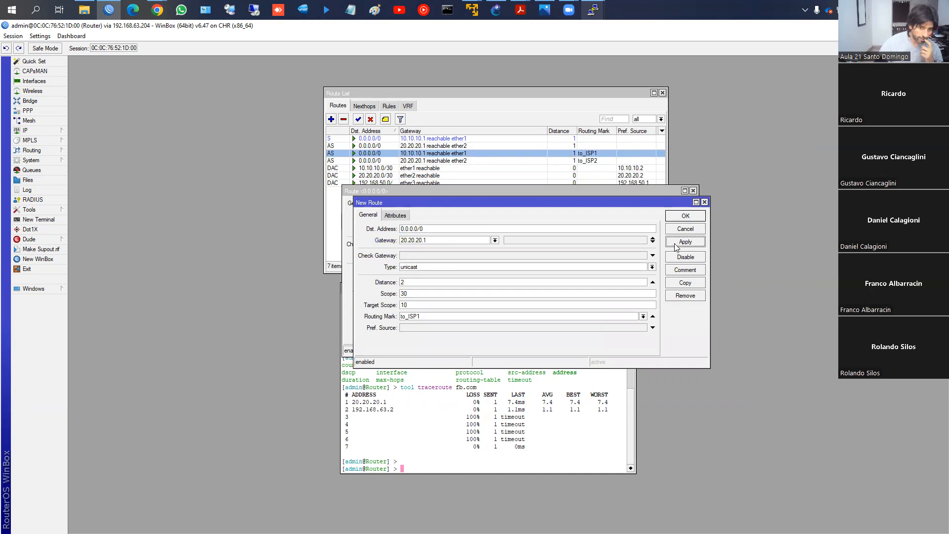
{"action": "left_click", "coordinate": [681, 216]}
{"action": "left_click", "coordinate": [679, 216]}
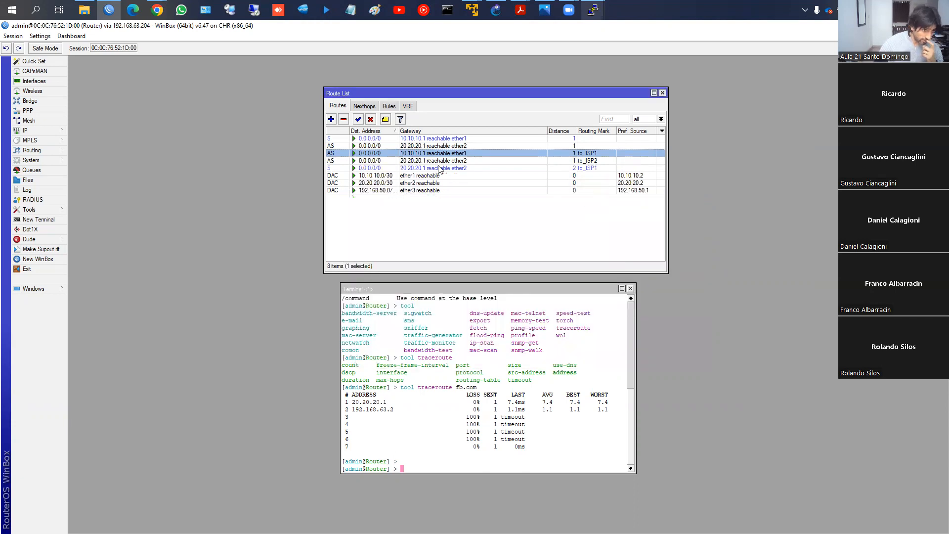
- Compare the gateways and distances of the two to_ISP1 routes in the route list
{"action": "left_click", "coordinate": [396, 167]}
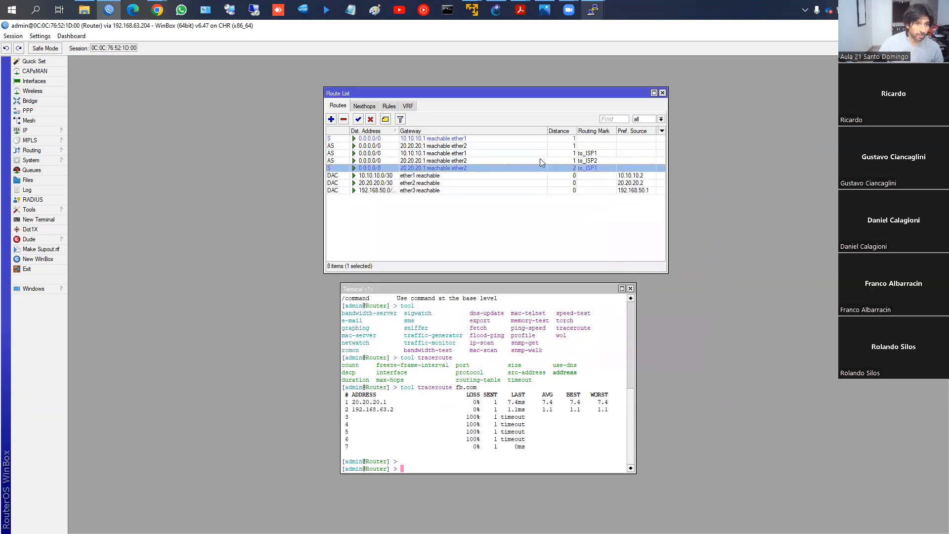
{"action": "left_click", "coordinate": [603, 154]}
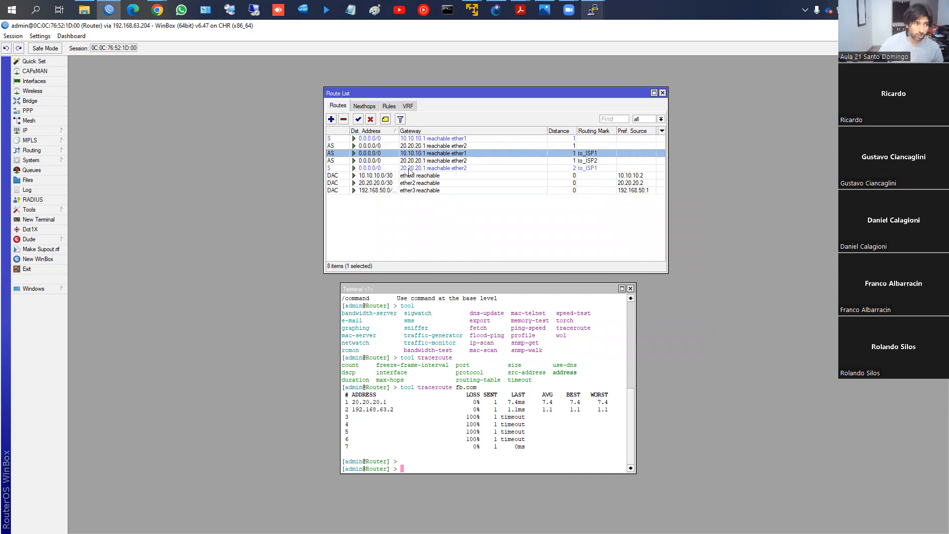
{"action": "left_click", "coordinate": [572, 168]}
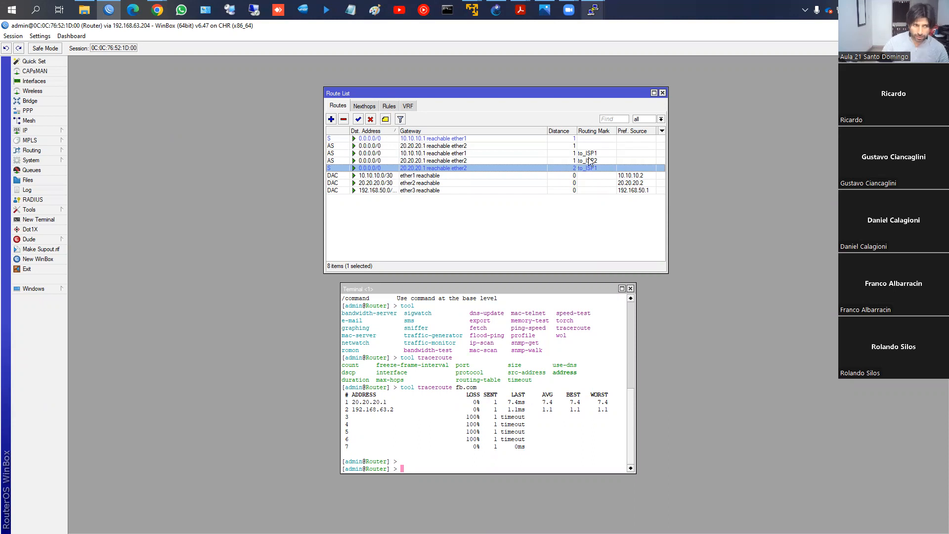
{"action": "left_click", "coordinate": [588, 154]}
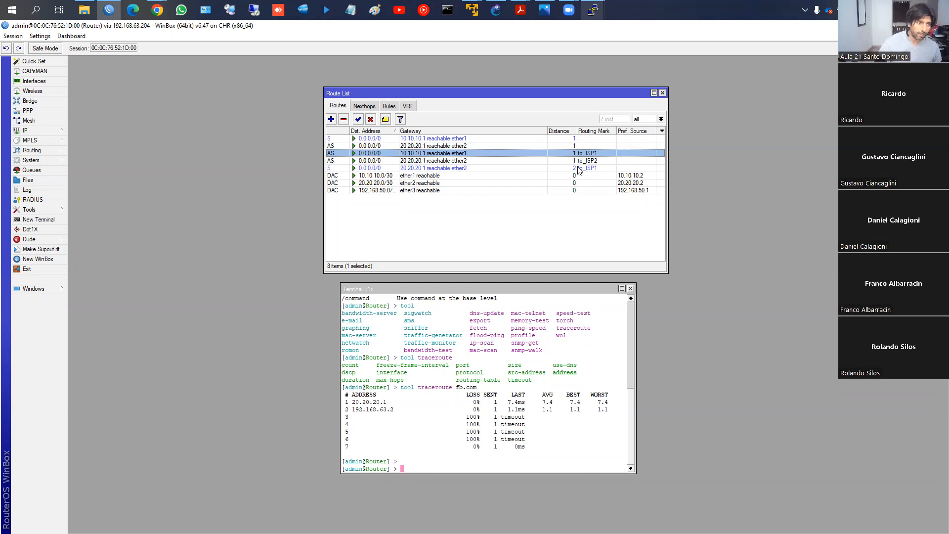
- Open the settings of both to_ISP1 routes and arrange the two windows side by side
{"action": "double_click", "coordinate": [477, 151]}
{"action": "left_click", "coordinate": [666, 247]}
{"action": "left_click", "coordinate": [642, 317]}
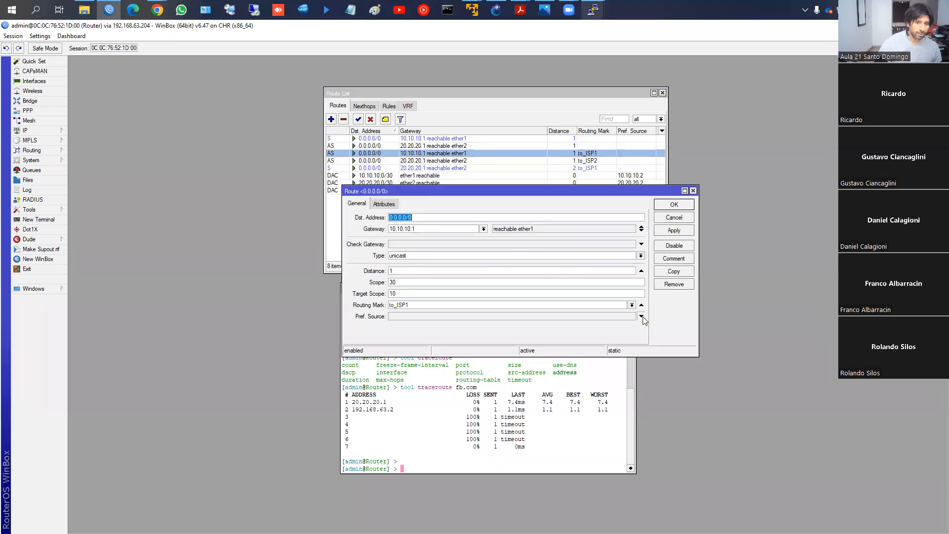
{"action": "left_click_drag", "start_coordinate": [513, 190], "coordinate": [477, 184]}
{"action": "double_click", "coordinate": [479, 169]}
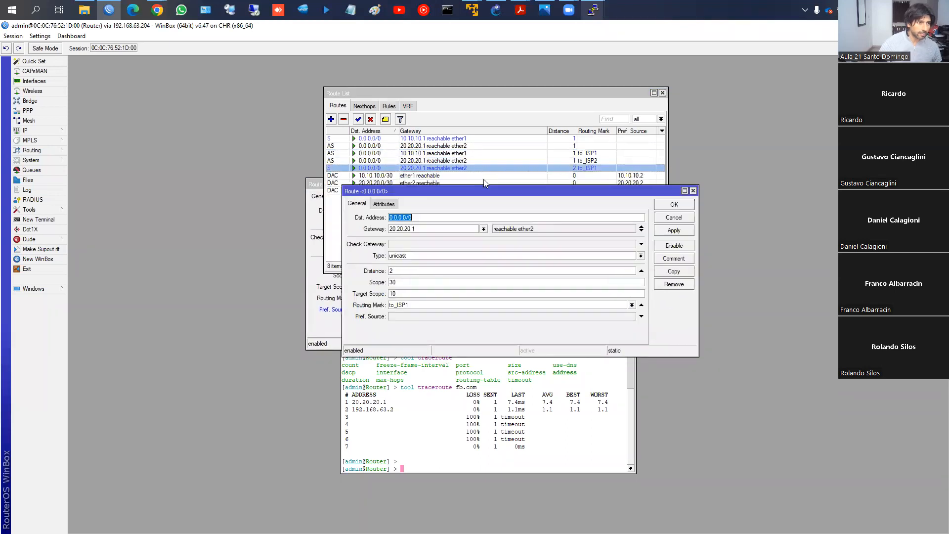
{"action": "left_click_drag", "start_coordinate": [572, 185], "coordinate": [615, 191]}
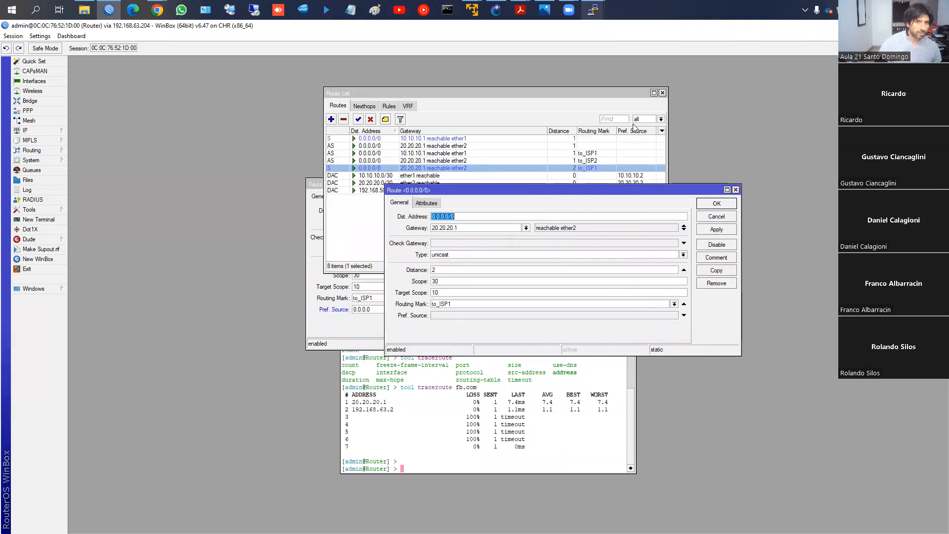
{"action": "left_click", "coordinate": [322, 290]}
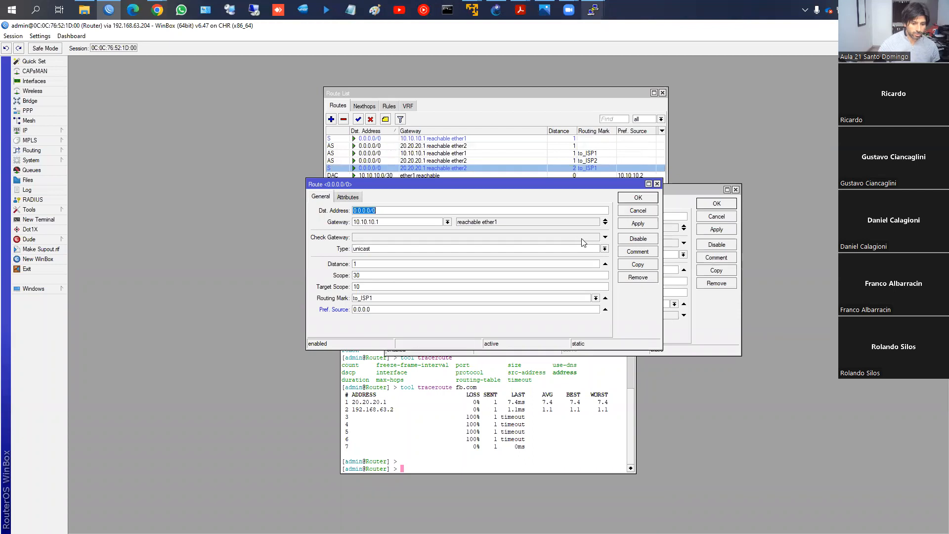
{"action": "left_click_drag", "start_coordinate": [573, 185], "coordinate": [522, 159]}
{"action": "left_click_drag", "start_coordinate": [645, 193], "coordinate": [653, 163]}
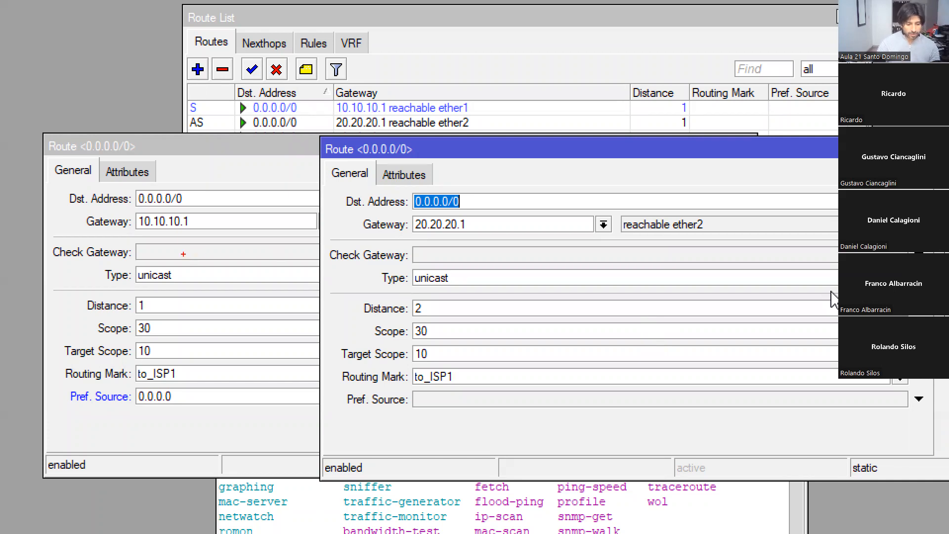
{"action": "key", "text": "Escape"}
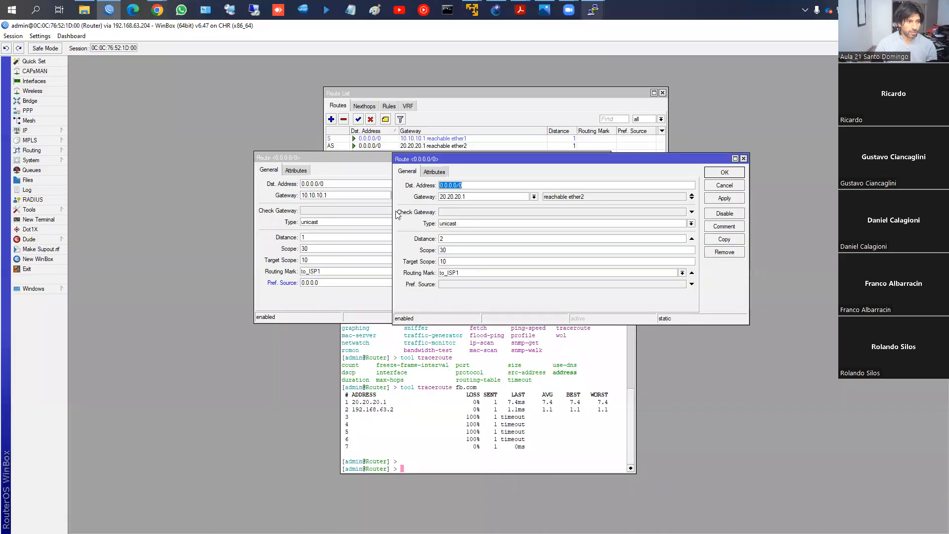
- Set the gateway check to ping on both to_ISP1 routes and save them
{"action": "left_click", "coordinate": [368, 214]}
{"action": "left_click", "coordinate": [586, 170]}
{"action": "left_click", "coordinate": [525, 213]}
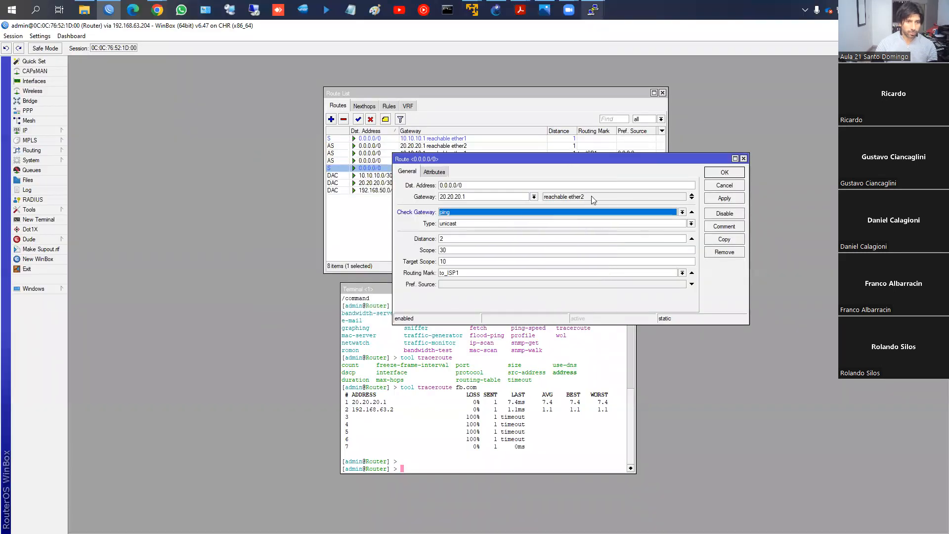
{"action": "left_click", "coordinate": [723, 173]}
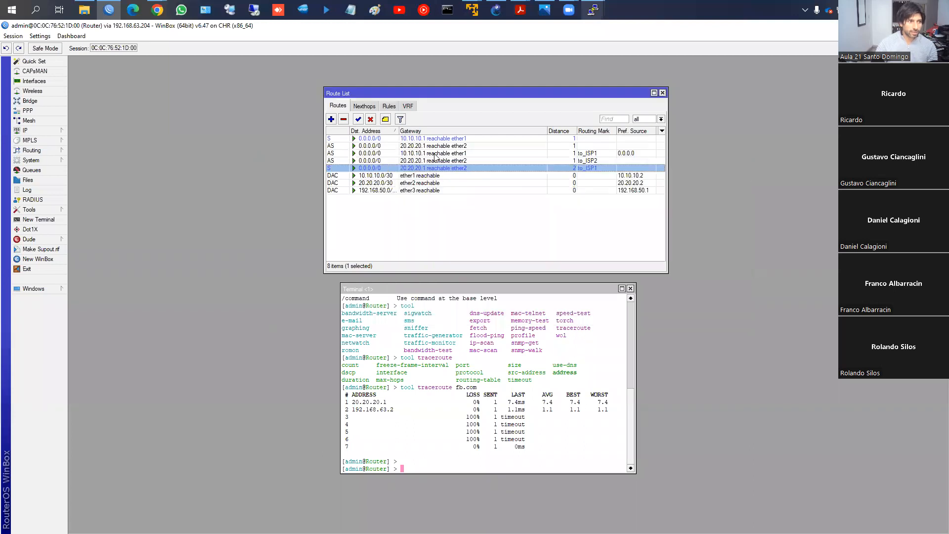
- Clear the preferred source from the to_ISP1 route through gateway 10.10.10.1 and save it
{"action": "left_click", "coordinate": [436, 154]}
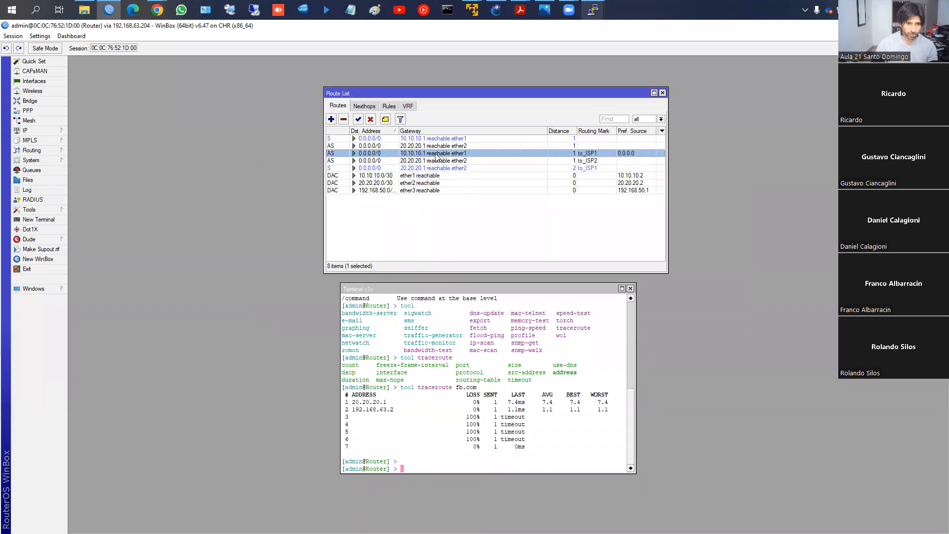
{"action": "double_click", "coordinate": [492, 154]}
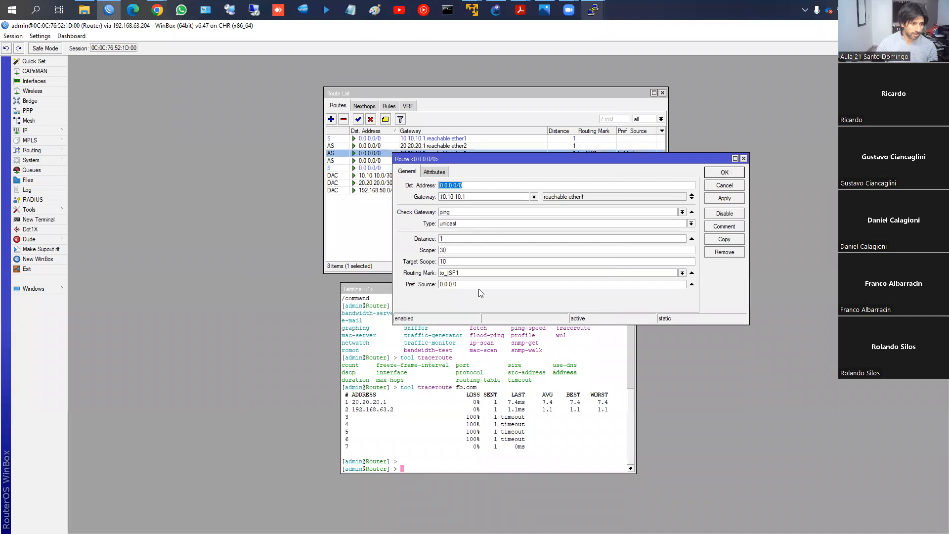
{"action": "left_click", "coordinate": [692, 284]}
{"action": "left_click", "coordinate": [721, 174]}
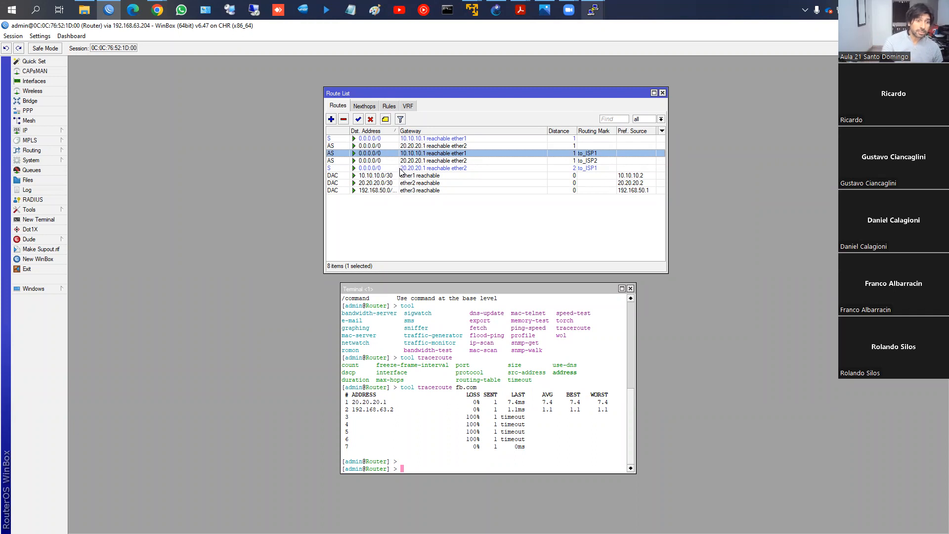
- Copy the to_ISP2 route into a backup default route with gateway 10.10.10.1, gateway check ping and distance 2, and apply it
{"action": "double_click", "coordinate": [426, 160]}
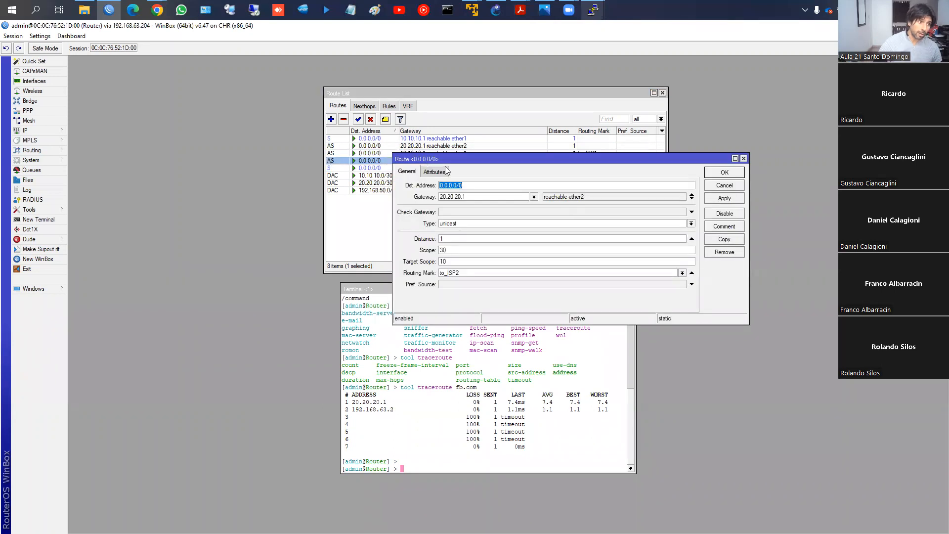
{"action": "left_click", "coordinate": [725, 239]}
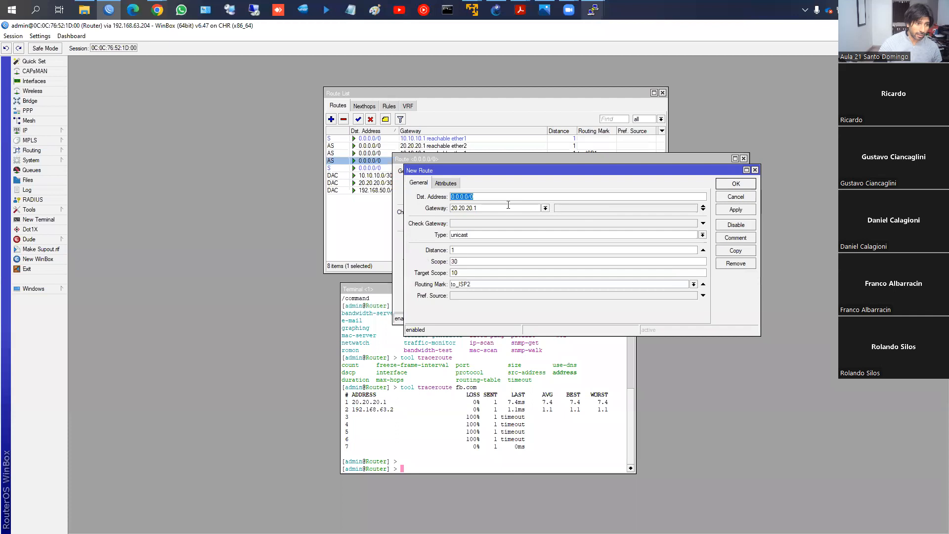
{"action": "key", "text": "Tab"}
{"action": "type", "text": "10.10.10.1"}
{"action": "left_click", "coordinate": [463, 224]}
{"action": "double_click", "coordinate": [461, 251]}
{"action": "type", "text": "2"}
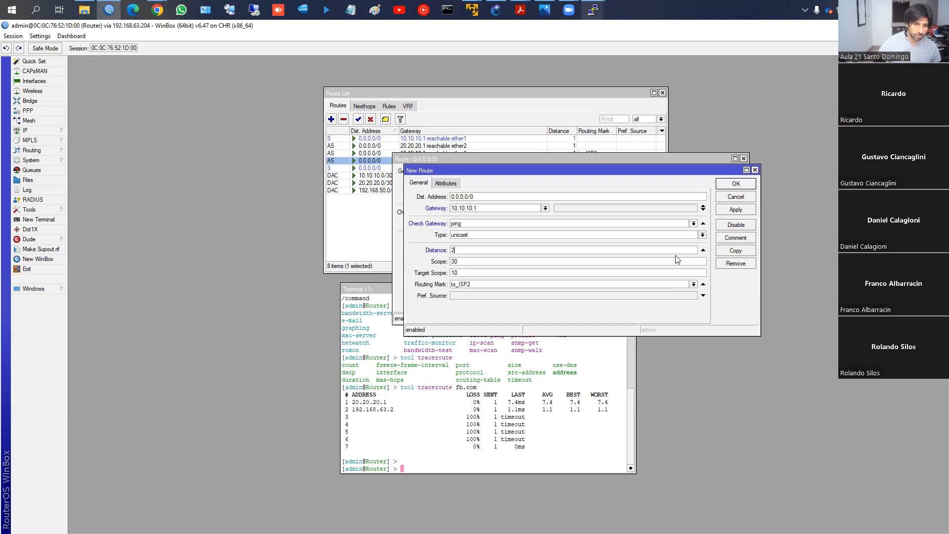
{"action": "left_click", "coordinate": [717, 212]}
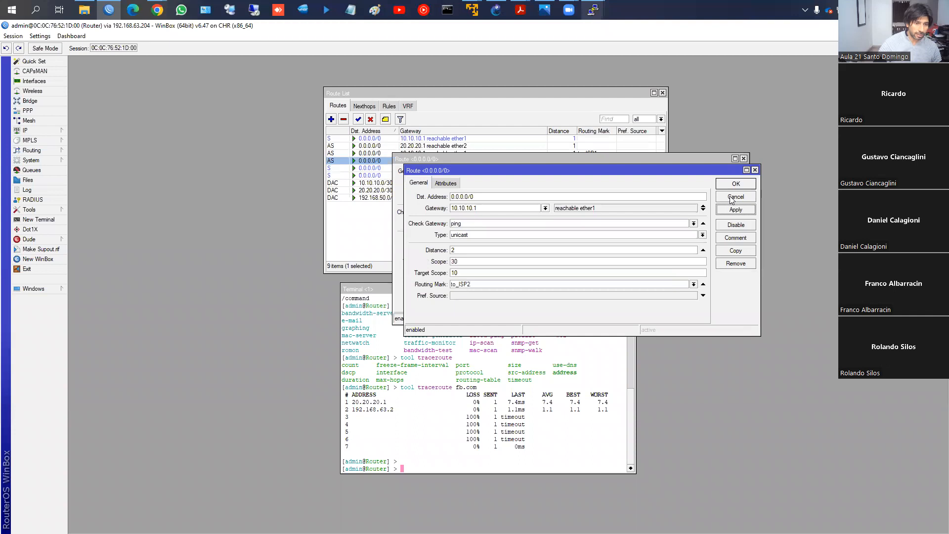
- Enable the gateway check on the to_ISP2 route through 20.20.20.1, save it, and close the route list and terminal
{"action": "left_click", "coordinate": [746, 186]}
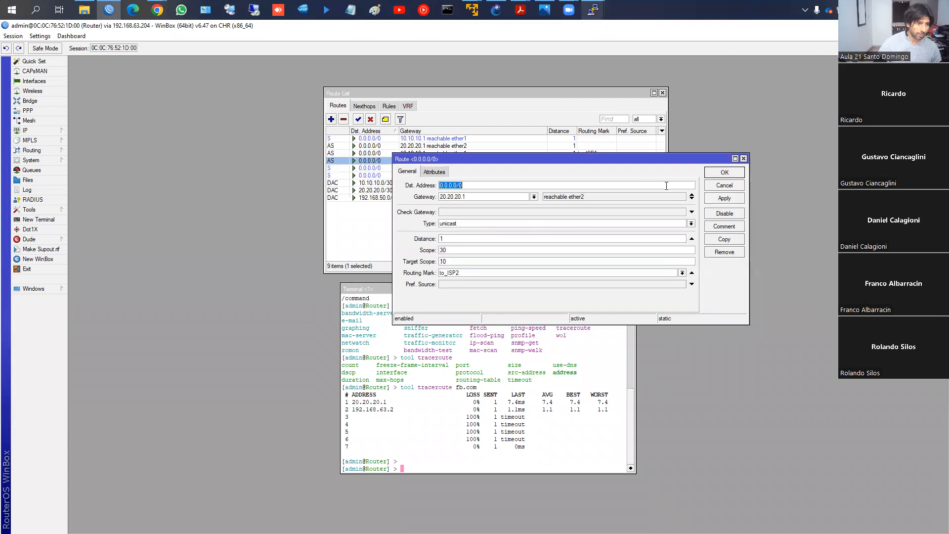
{"action": "left_click", "coordinate": [568, 213]}
{"action": "left_click", "coordinate": [725, 172]}
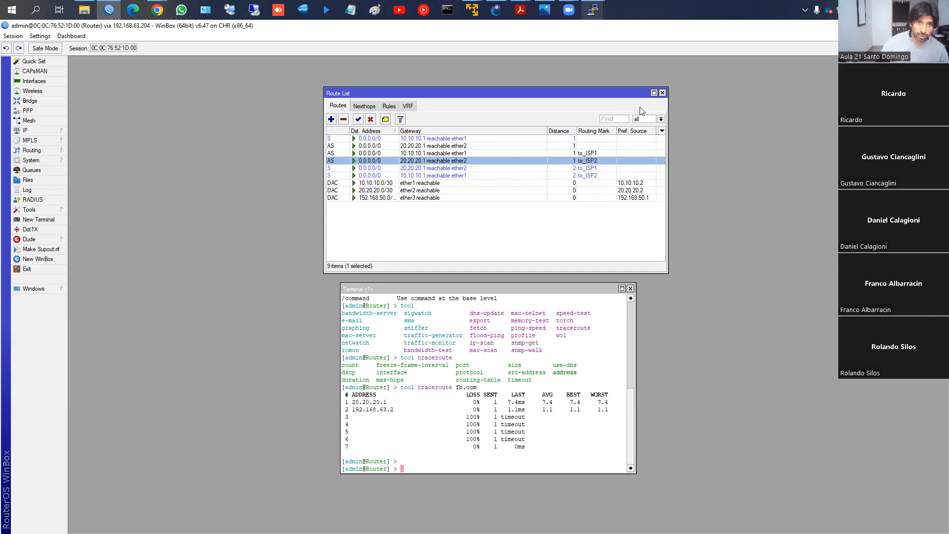
{"action": "left_click", "coordinate": [663, 94]}
{"action": "left_click", "coordinate": [630, 289]}
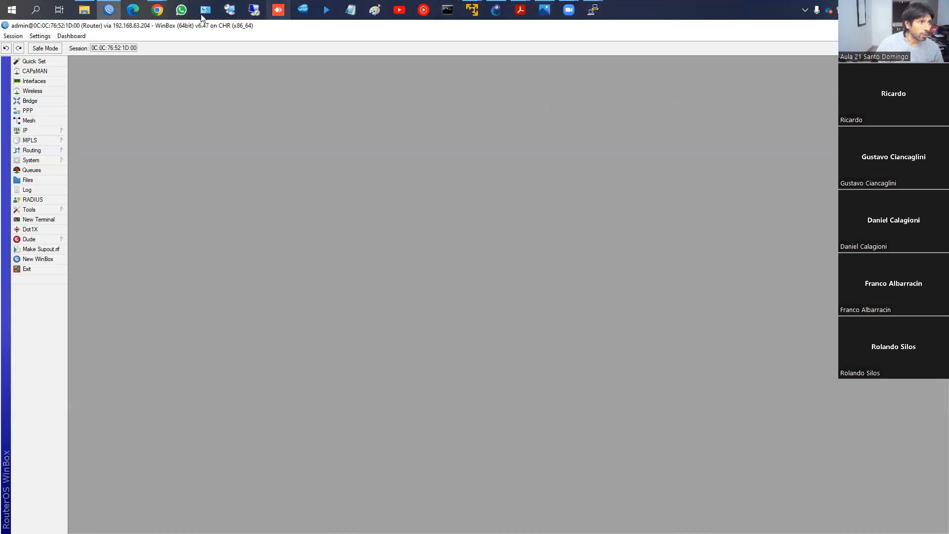
- Switch to the GNS3 topology and close the PC1 and PC4 console sessions
{"action": "left_click", "coordinate": [119, 13]}
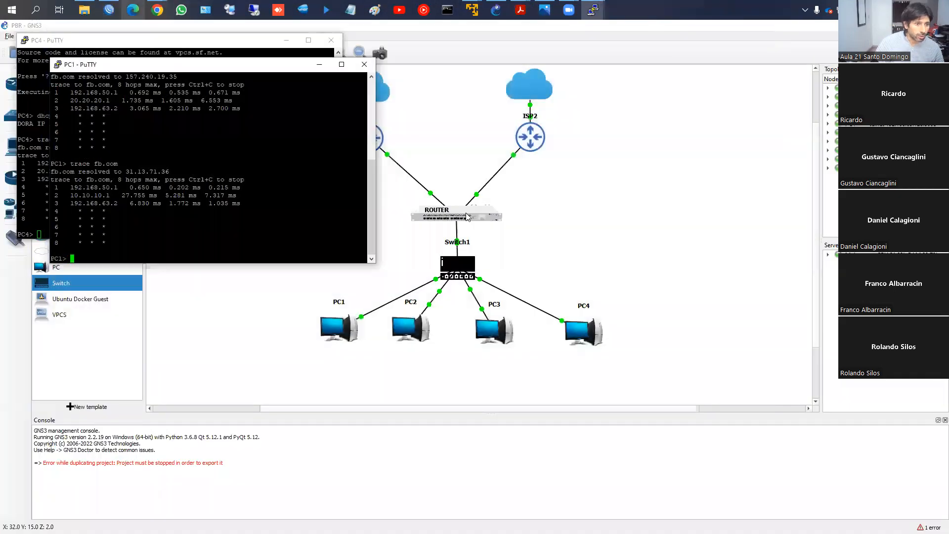
{"action": "left_click", "coordinate": [372, 78]}
{"action": "left_click", "coordinate": [365, 64]}
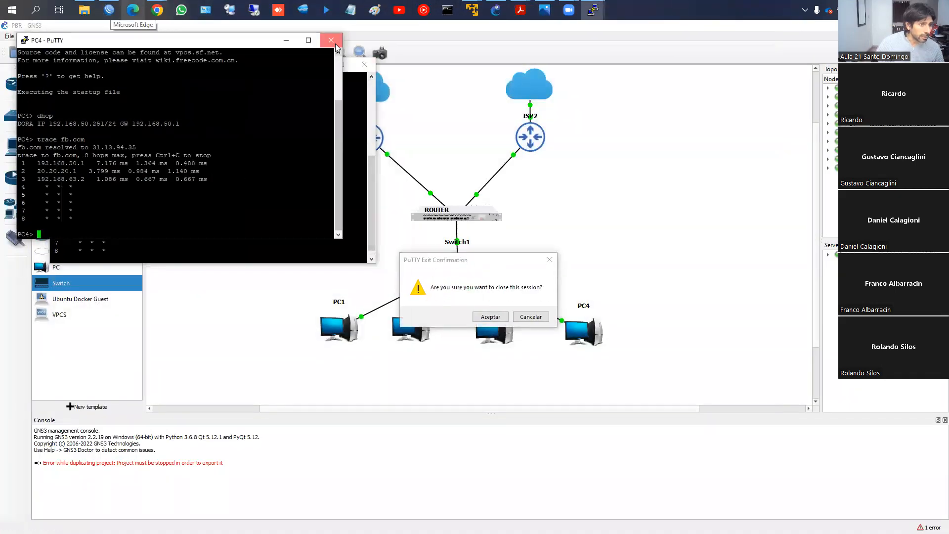
{"action": "left_click", "coordinate": [502, 328]}
{"action": "left_click", "coordinate": [491, 316]}
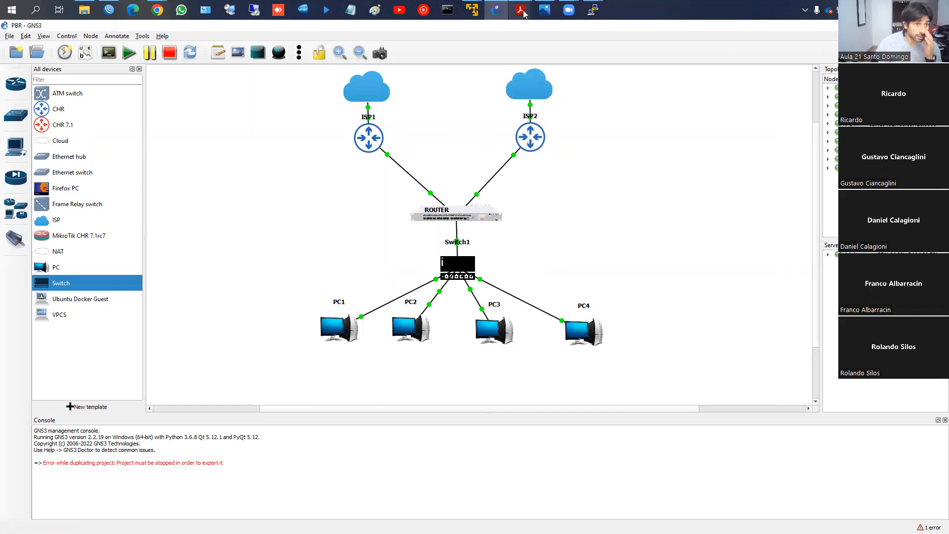
- Switch to the course site in Chrome and open the L7 protocols book of CLASE 8: FIREWALL - Parte 2
{"action": "mouse_move", "coordinate": [157, 11]}
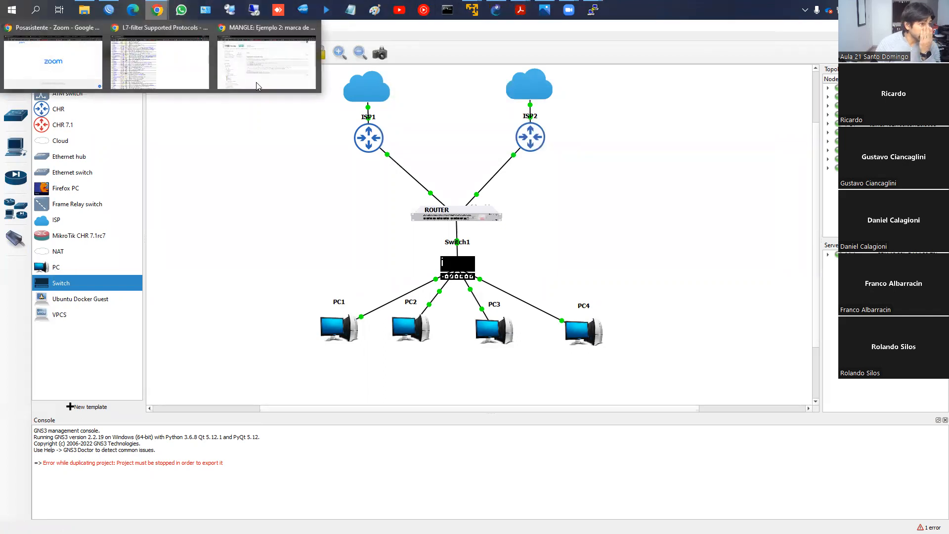
{"action": "left_click", "coordinate": [294, 93]}
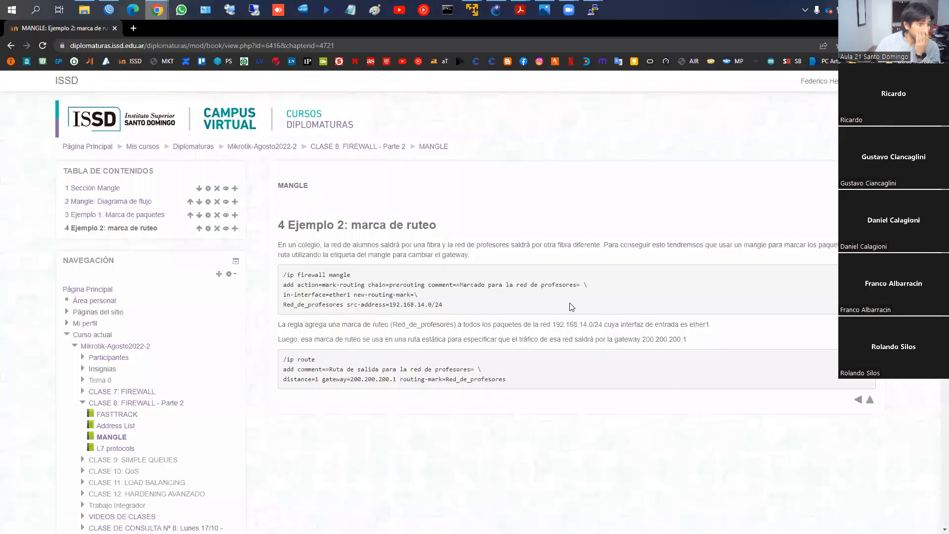
{"action": "left_click", "coordinate": [871, 401]}
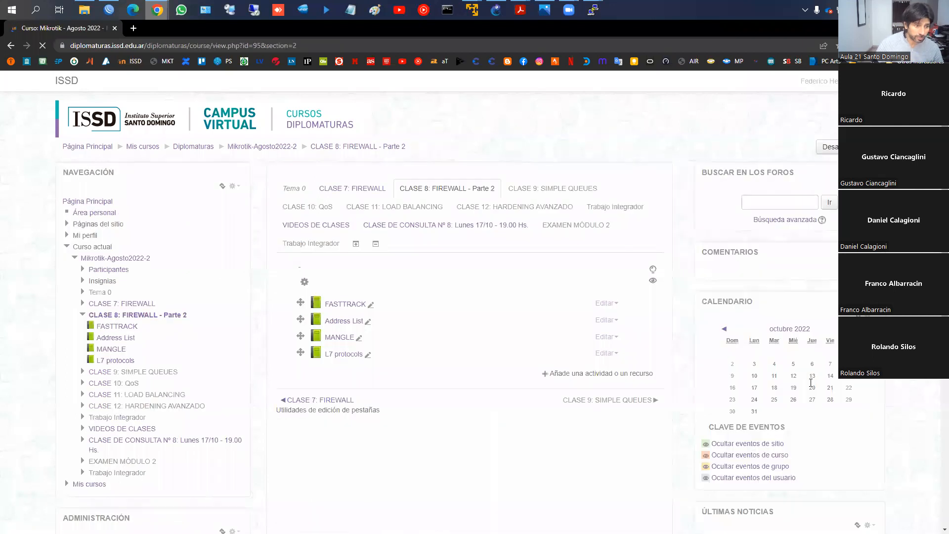
{"action": "left_click", "coordinate": [346, 355]}
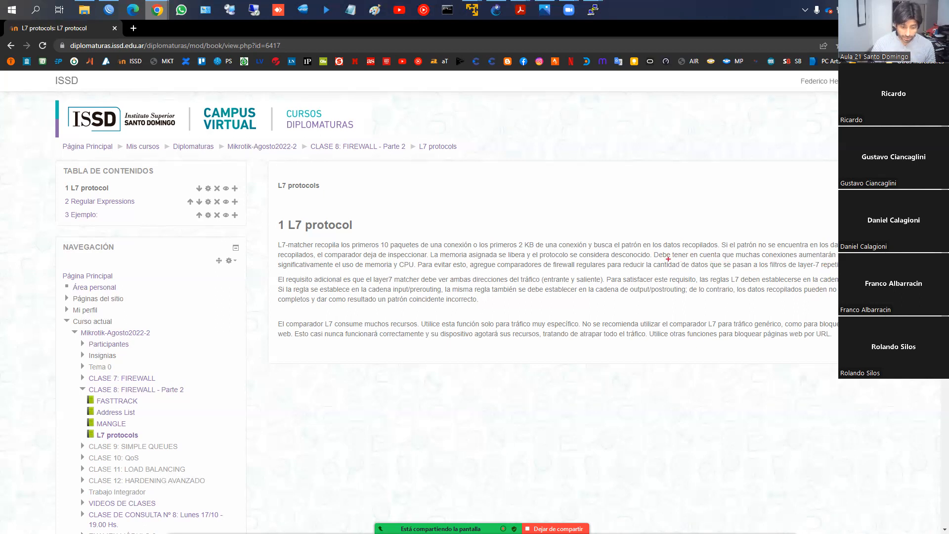
- Underline the chapter's passages on L7 memory and CPU use, required rule chains and recommended specific traffic, and clear the marks
{"action": "left_click_drag", "start_coordinate": [756, 262], "coordinate": [839, 263]}
{"action": "left_click_drag", "start_coordinate": [329, 268], "coordinate": [414, 268]}
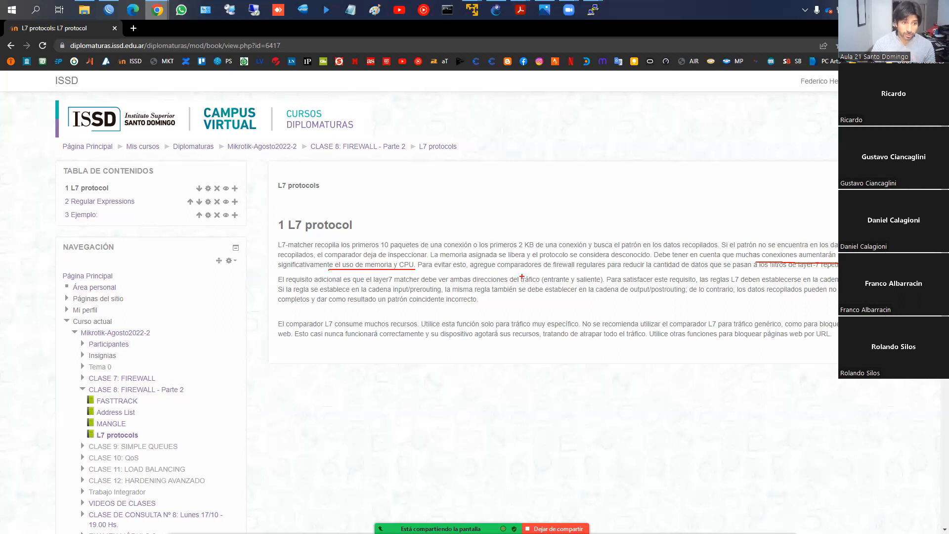
{"action": "left_click_drag", "start_coordinate": [474, 272], "coordinate": [505, 271]}
{"action": "left_click_drag", "start_coordinate": [573, 272], "coordinate": [840, 276]}
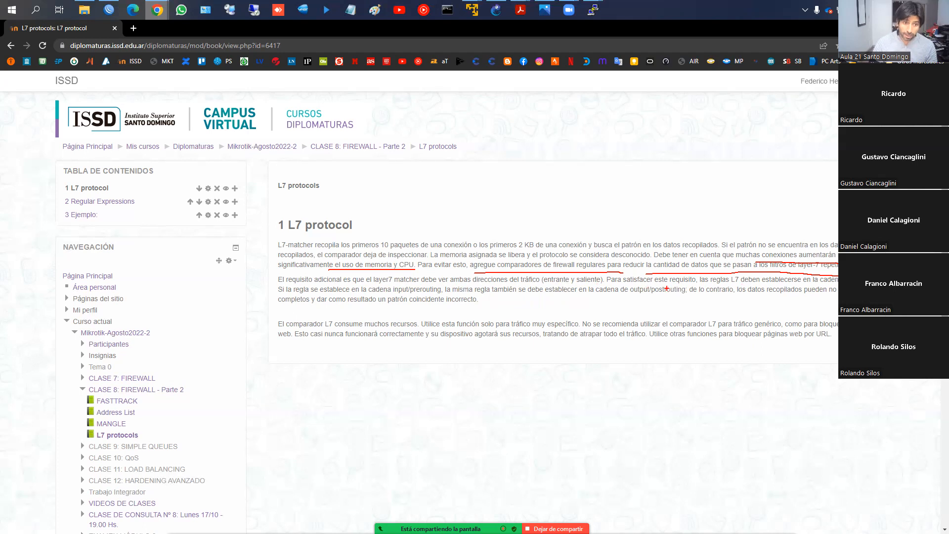
{"action": "left_click_drag", "start_coordinate": [722, 287], "coordinate": [838, 285]}
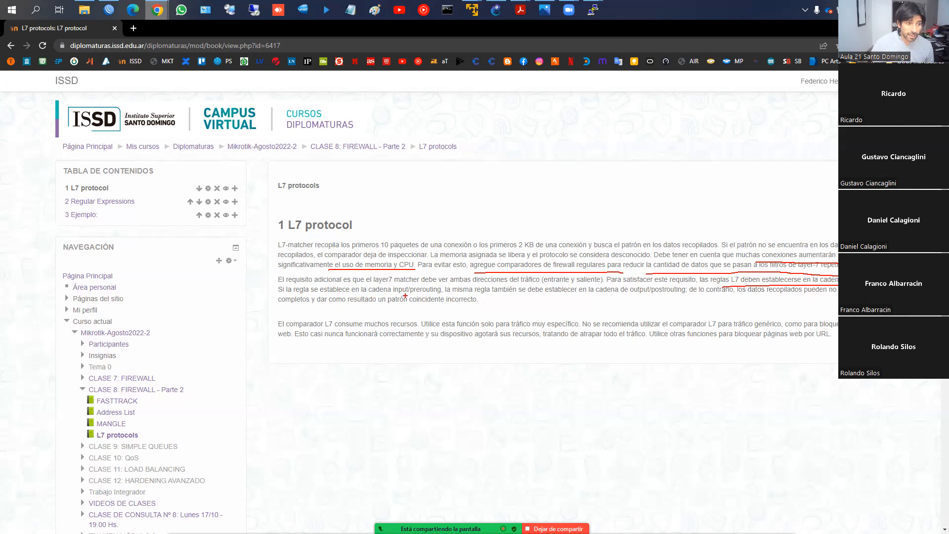
{"action": "left_click_drag", "start_coordinate": [479, 296], "coordinate": [686, 294]}
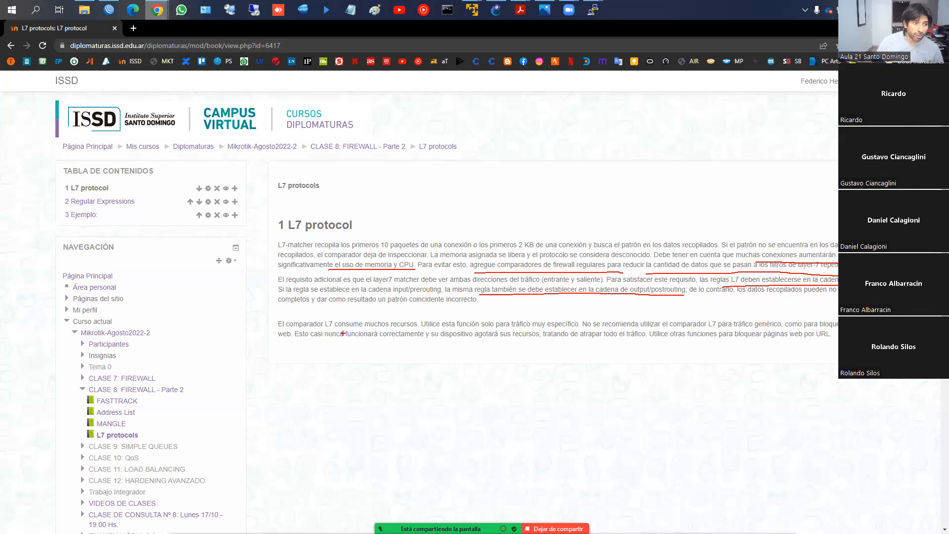
{"action": "left_click_drag", "start_coordinate": [325, 328], "coordinate": [418, 328]}
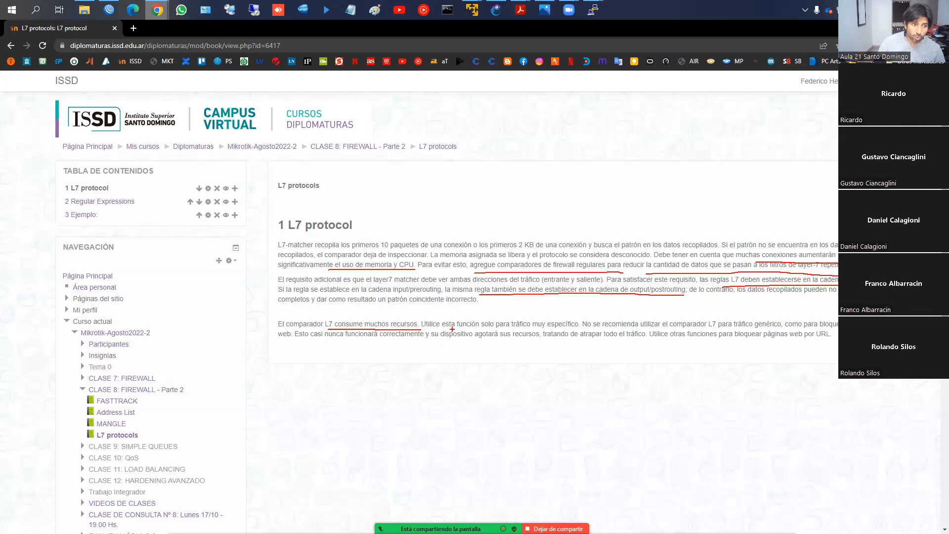
{"action": "left_click_drag", "start_coordinate": [422, 328], "coordinate": [561, 327]}
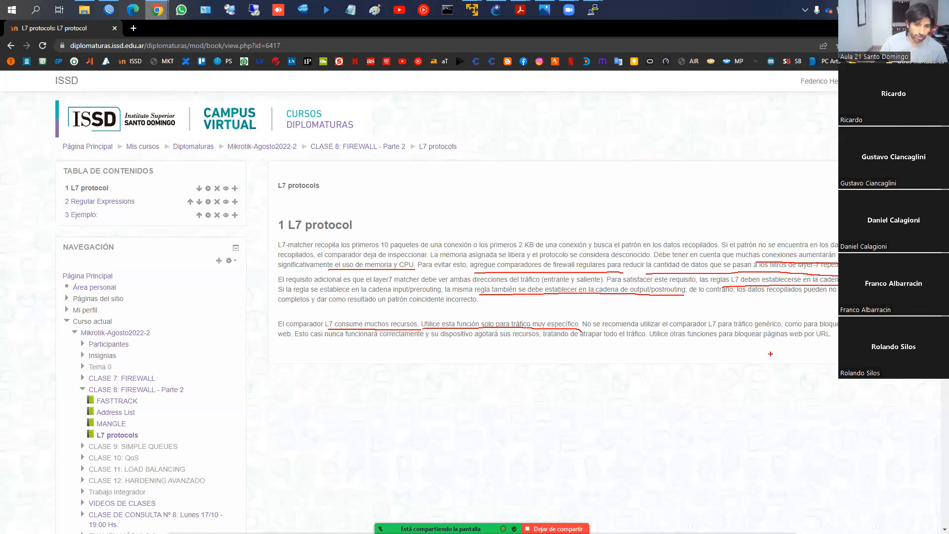
{"action": "key", "text": "Escape"}
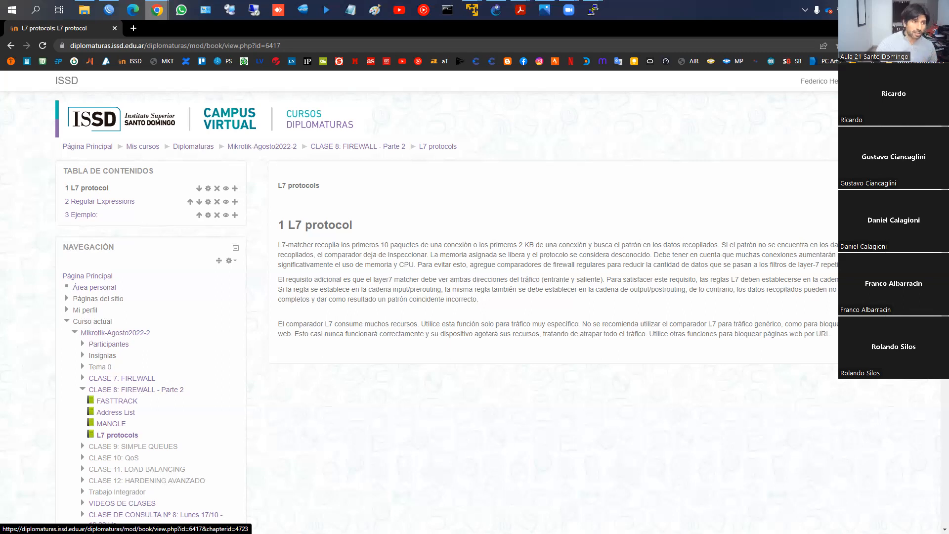
- Highlight the RegExp definition and symbol list in the Regular Expressions chapter, and open its regex101.com link in a separate tab
{"action": "left_click", "coordinate": [870, 350]}
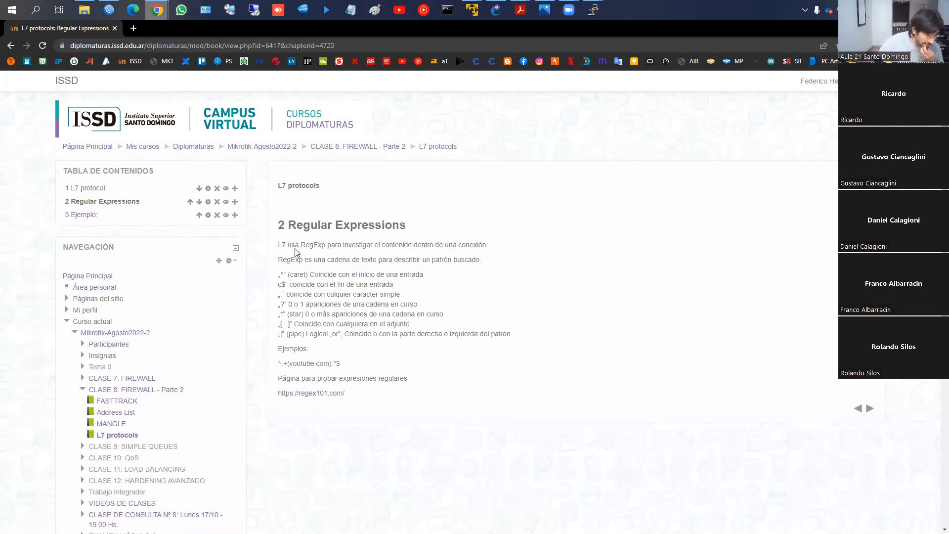
{"action": "left_click_drag", "start_coordinate": [302, 245], "coordinate": [326, 245]}
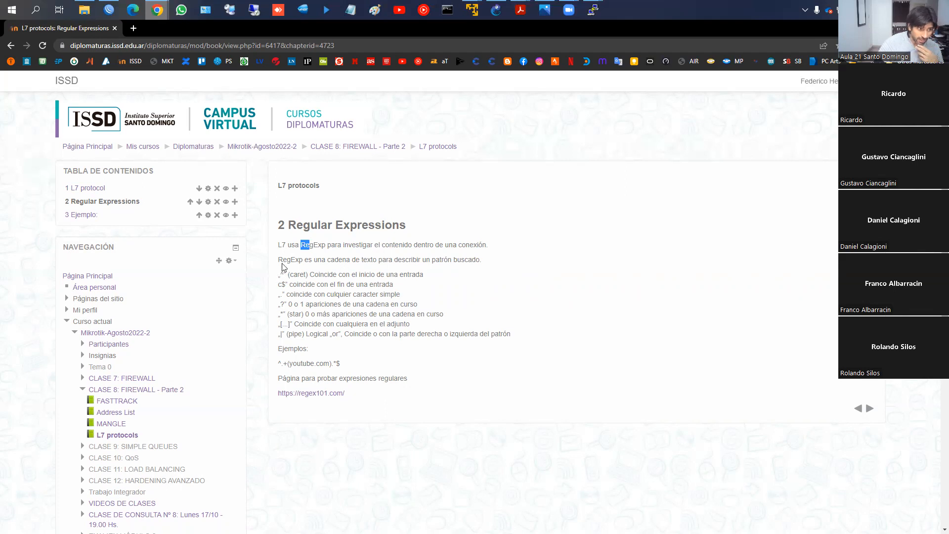
{"action": "left_click_drag", "start_coordinate": [277, 261], "coordinate": [487, 263]}
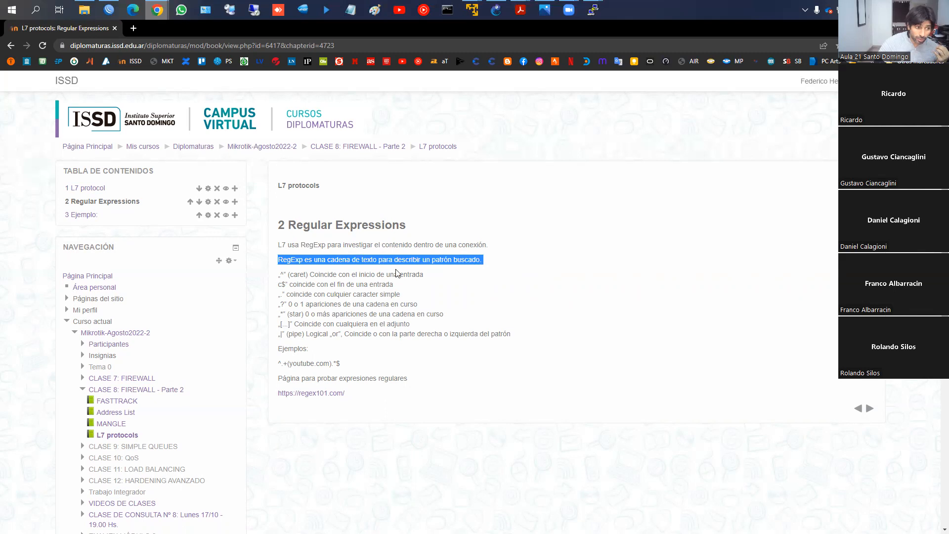
{"action": "left_click_drag", "start_coordinate": [277, 275], "coordinate": [494, 345]}
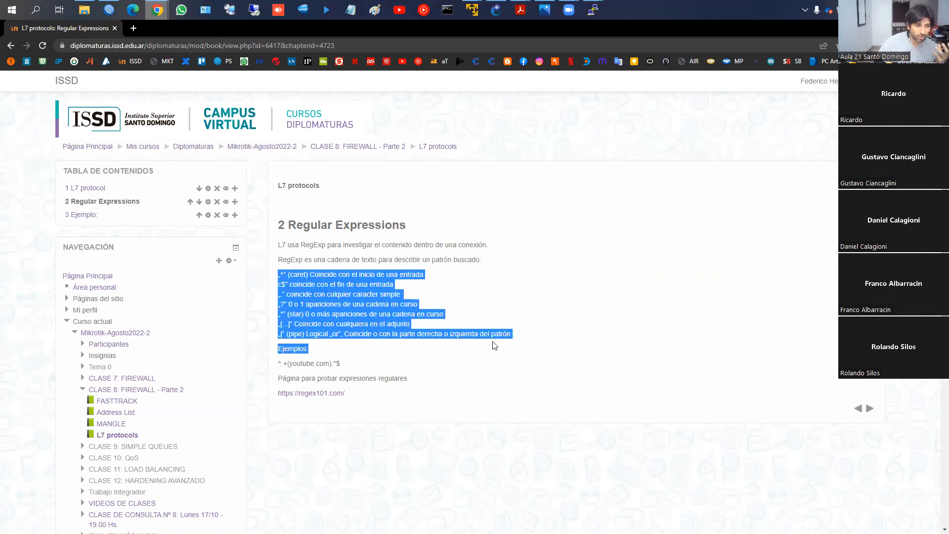
{"action": "middle_click", "coordinate": [310, 395]}
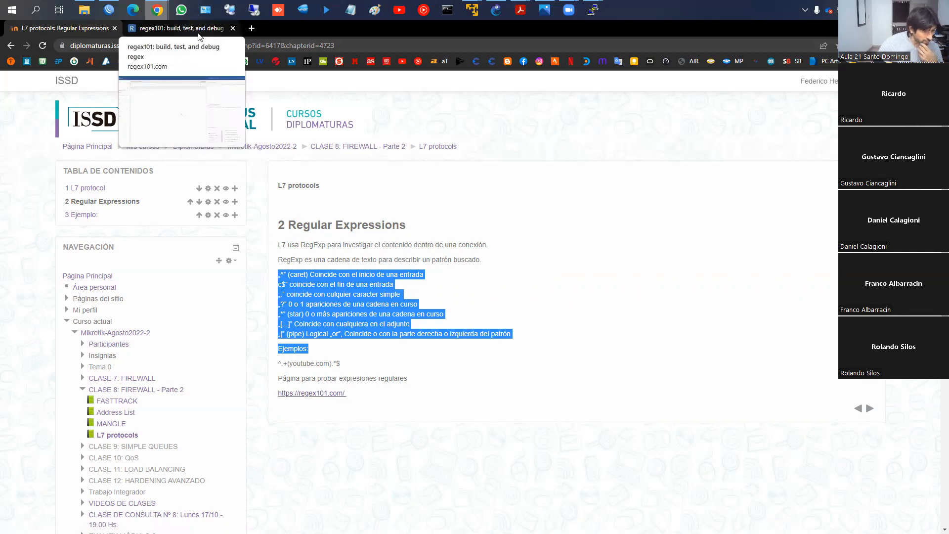
{"action": "left_click", "coordinate": [200, 31]}
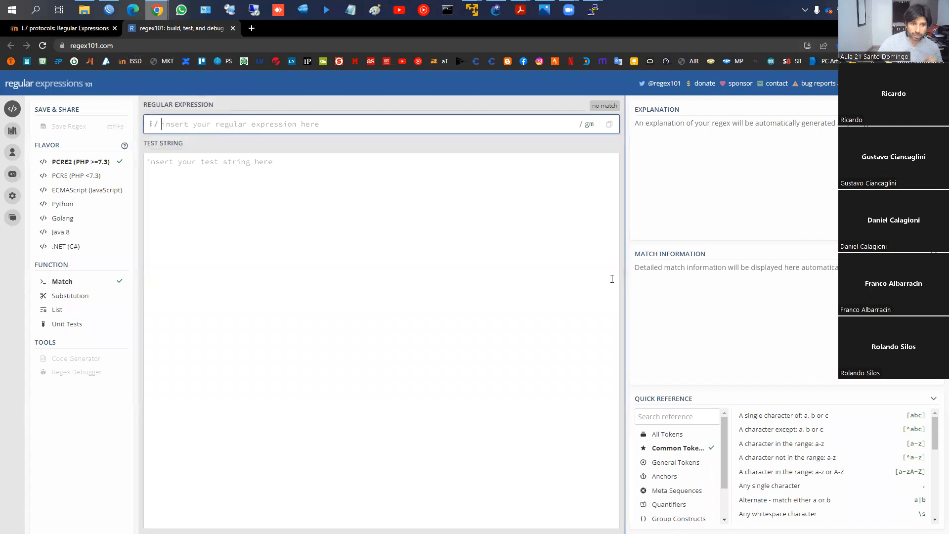
- Close the current Router session in WinBox and connect to the neighboring MikroTik device at 192.168.1.1
{"action": "left_click", "coordinate": [109, 10]}
{"action": "left_click", "coordinate": [938, 25]}
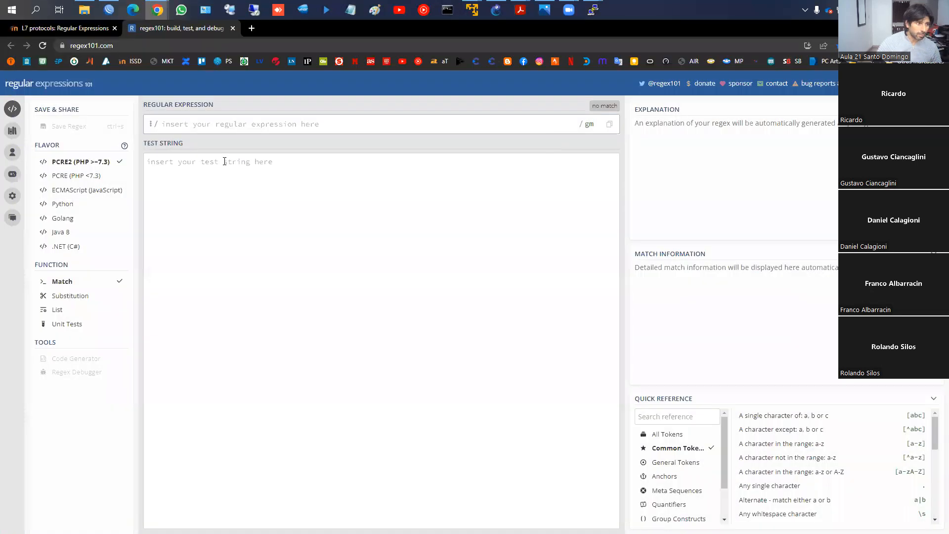
{"action": "left_click", "coordinate": [110, 9]}
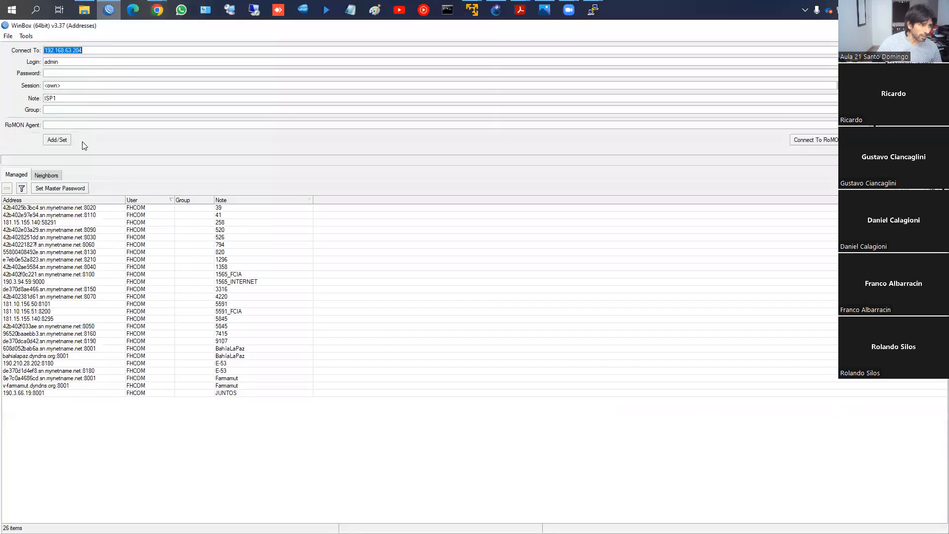
{"action": "left_click", "coordinate": [49, 174]}
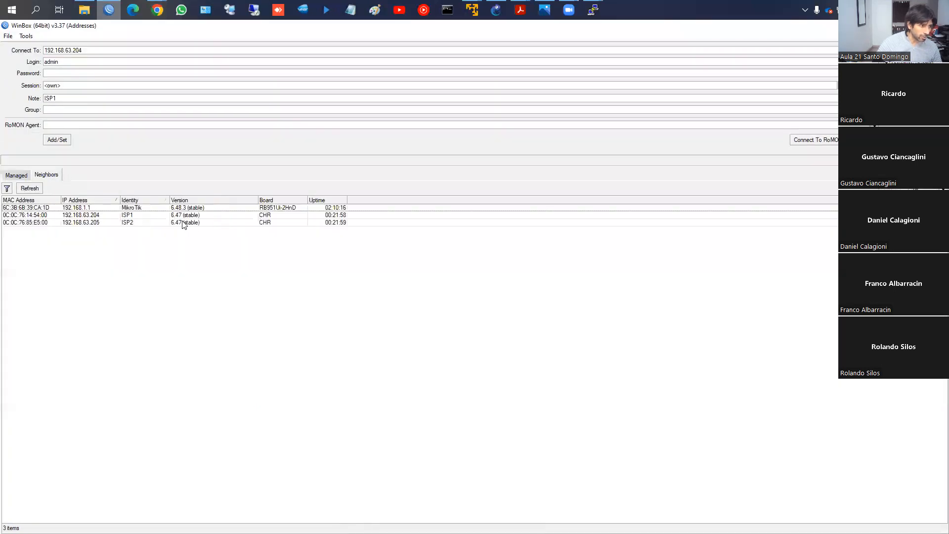
{"action": "left_click", "coordinate": [104, 208]}
{"action": "left_click", "coordinate": [864, 140]}
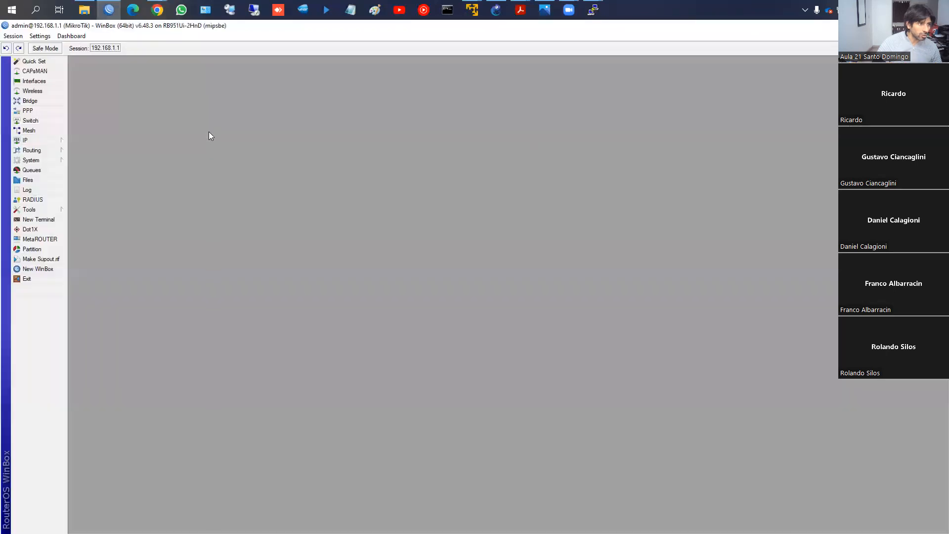
- Open the firewall's Layer7 Protocols list, enlarge its window to show more entries, and select the Facebook entry
{"action": "left_click", "coordinate": [25, 140]}
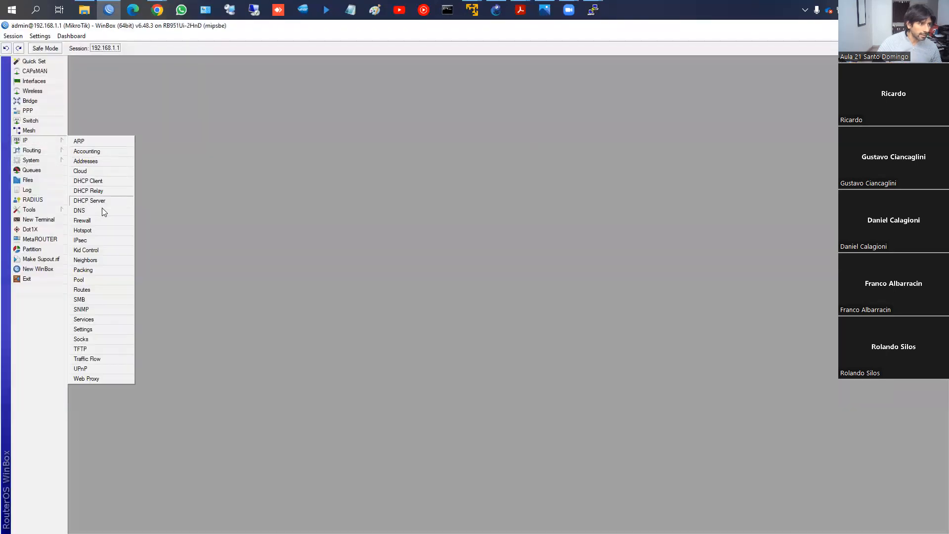
{"action": "left_click", "coordinate": [93, 219]}
{"action": "left_click", "coordinate": [511, 220]}
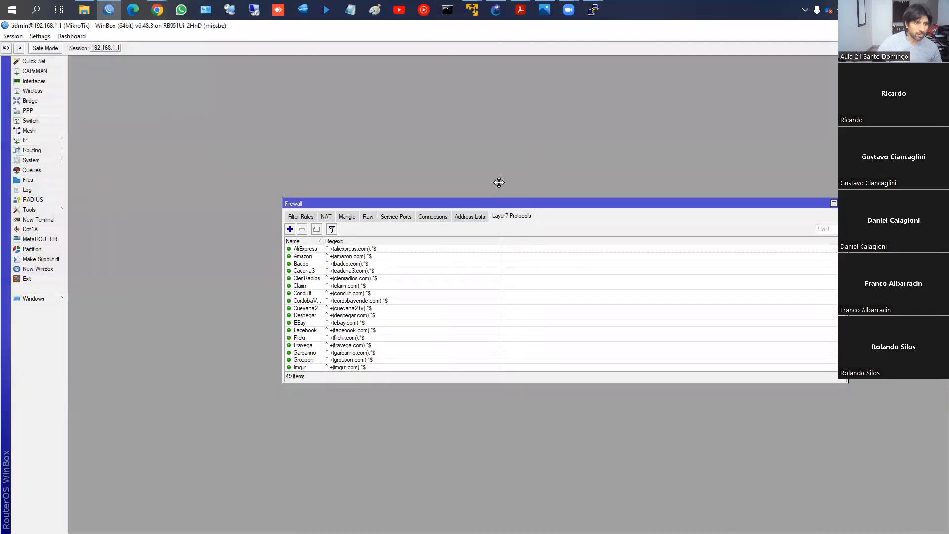
{"action": "left_click_drag", "start_coordinate": [497, 207], "coordinate": [468, 107]}
{"action": "left_click_drag", "start_coordinate": [477, 284], "coordinate": [565, 490]}
{"action": "left_click", "coordinate": [313, 235]}
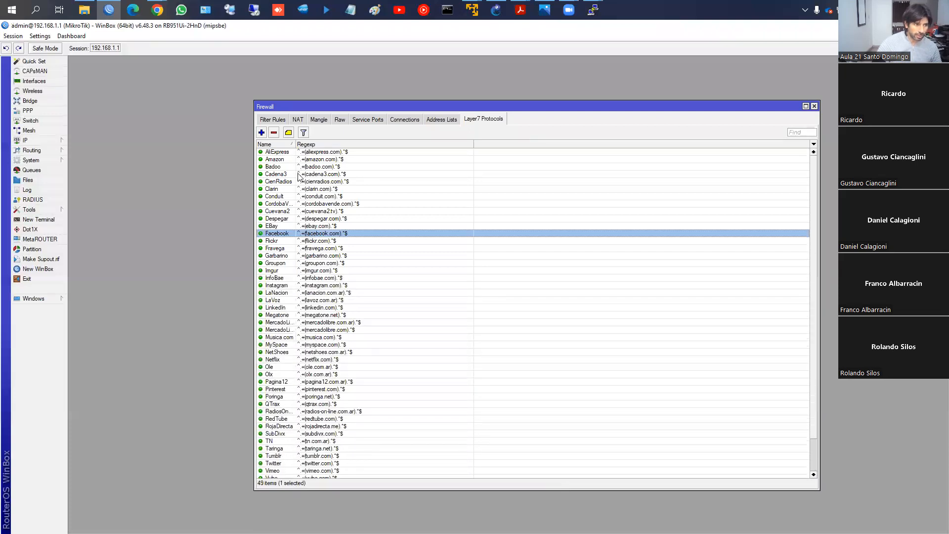
- Open the LaVoz Layer7 protocol and copy its complete regular expression
{"action": "double_click", "coordinate": [311, 300]}
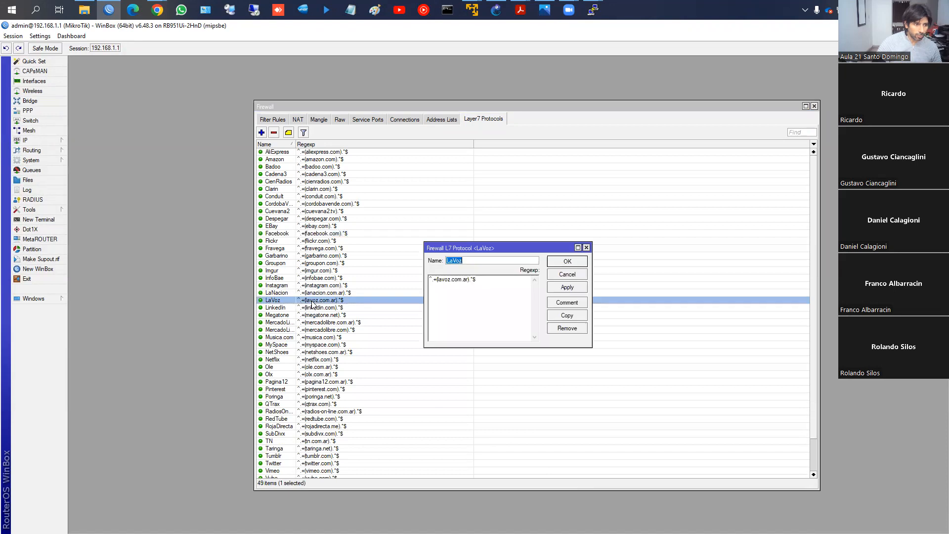
{"action": "key", "text": "Escape"}
{"action": "double_click", "coordinate": [340, 300]}
{"action": "double_click", "coordinate": [434, 282]}
{"action": "right_click", "coordinate": [454, 281]}
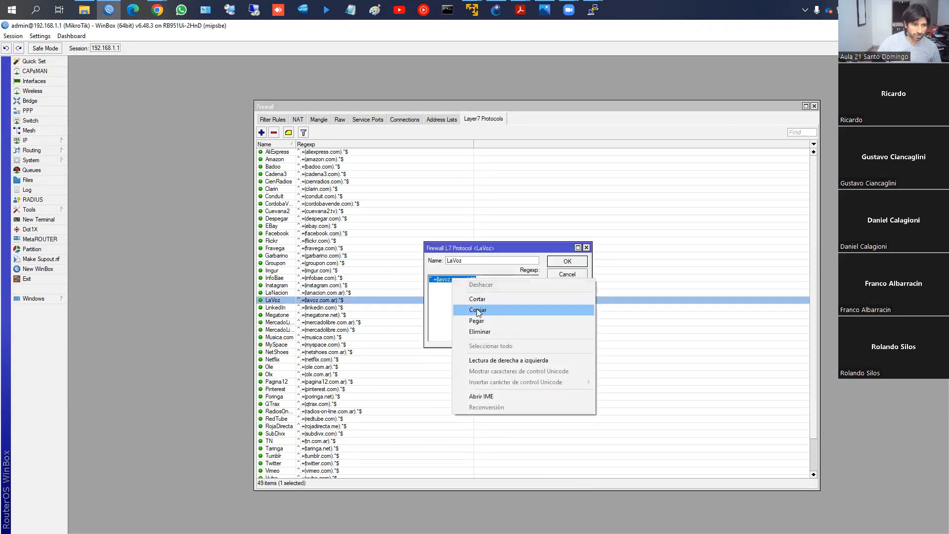
{"action": "left_click", "coordinate": [472, 310]}
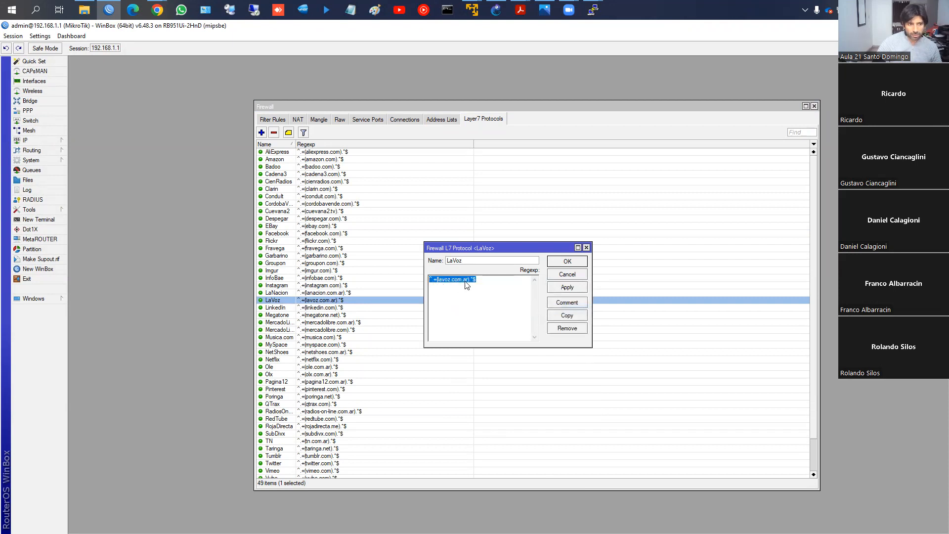
{"action": "left_click", "coordinate": [158, 16]}
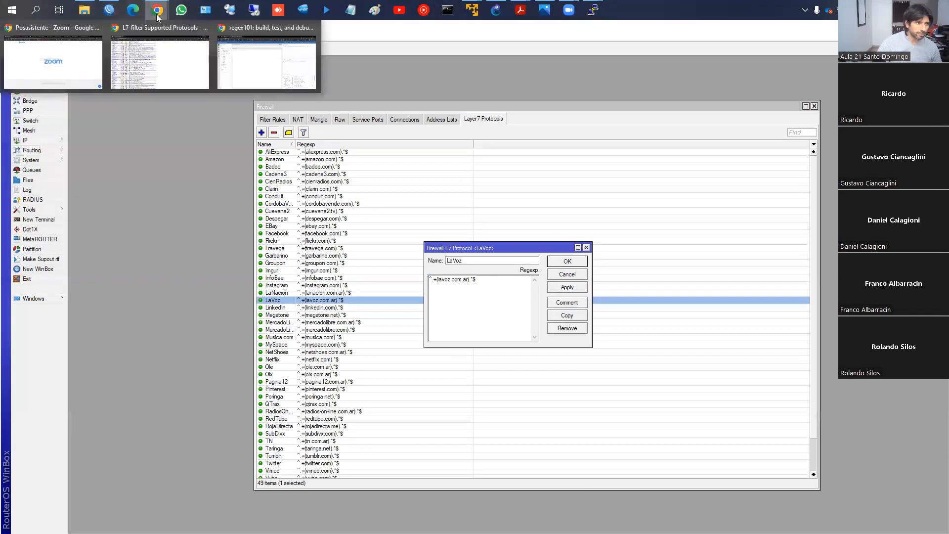
{"action": "left_click", "coordinate": [272, 79]}
{"action": "left_click", "coordinate": [248, 127]}
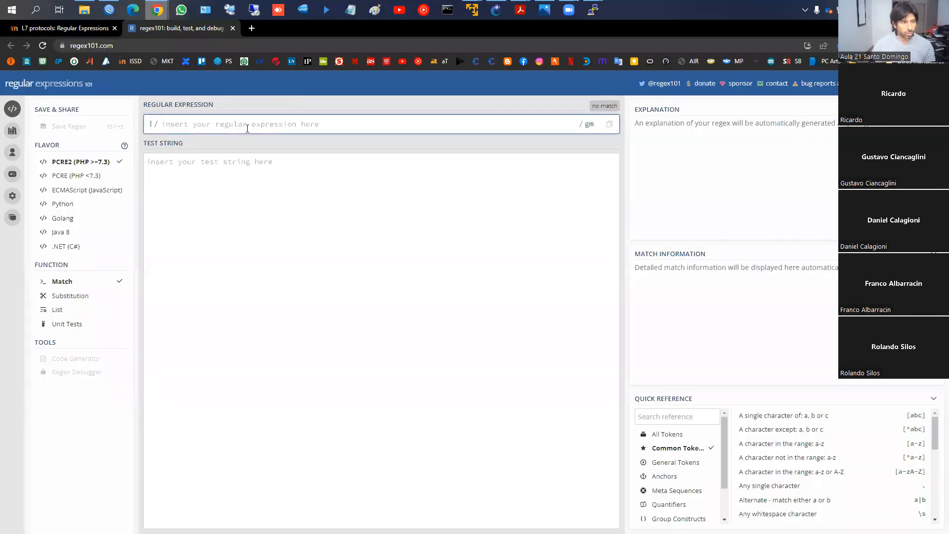
{"action": "key", "text": "ctrl+v"}
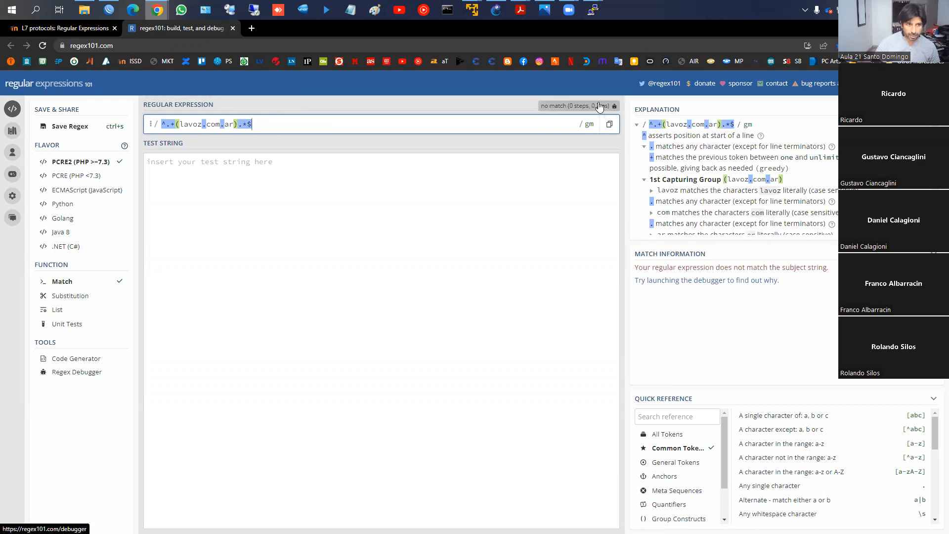
{"action": "left_click", "coordinate": [340, 179]}
{"action": "type", "text": "ww"}
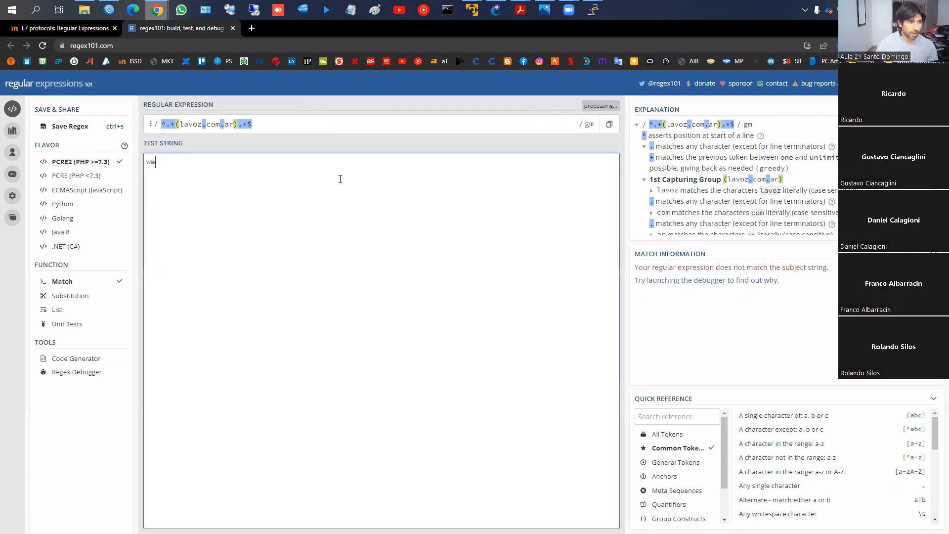
{"action": "type", "text": "w.lavoz.c"}
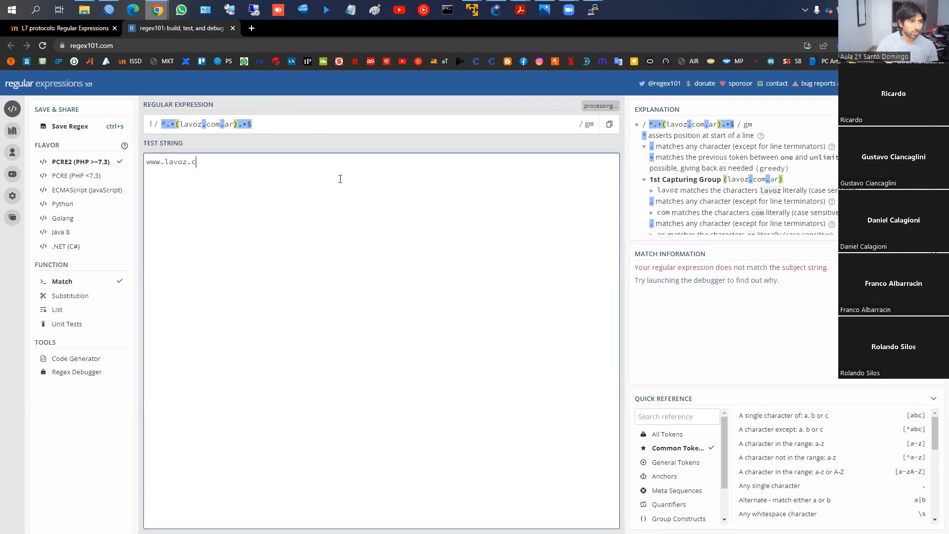
{"action": "type", "text": "om.ar"}
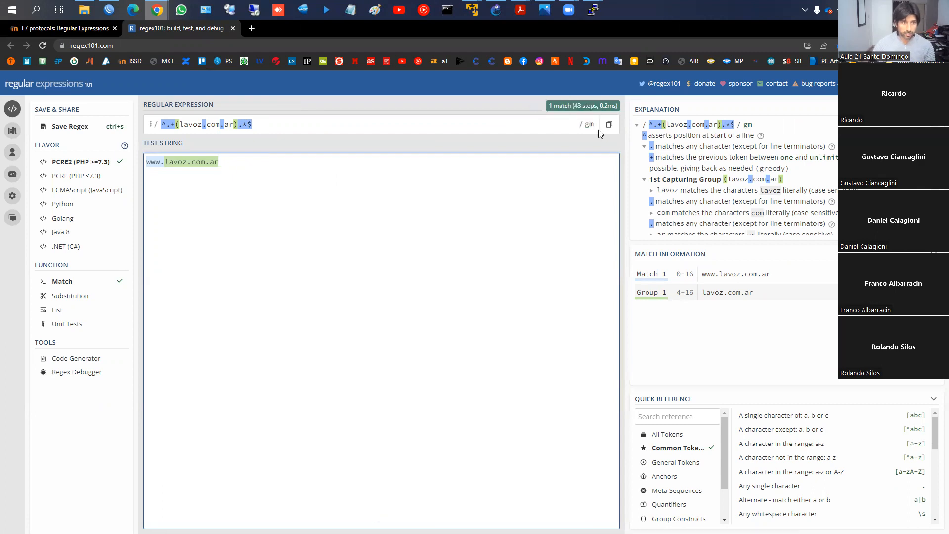
- Mark the match count and the Match 1 and Group 1 entries with on-screen annotations, and clear the drawings
{"action": "key", "text": "ctrl+2"}
{"action": "mouse_move", "coordinate": [596, 85]}
{"action": "left_mouse_down"}
{"action": "mouse_move", "coordinate": [596, 123]}
{"action": "mouse_move", "coordinate": [590, 79]}
{"action": "left_mouse_up"}
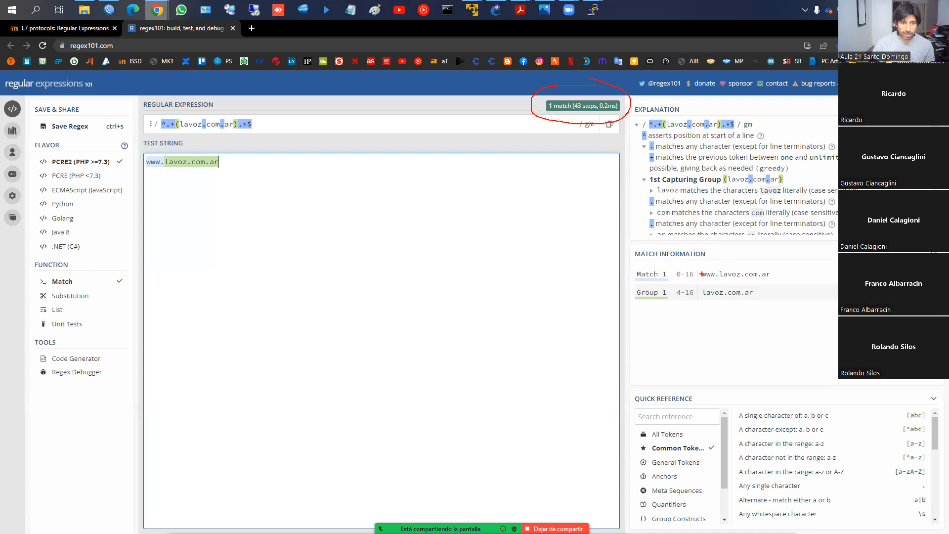
{"action": "mouse_move", "coordinate": [701, 265]}
{"action": "left_mouse_down"}
{"action": "mouse_move", "coordinate": [791, 265]}
{"action": "mouse_move", "coordinate": [703, 286]}
{"action": "mouse_move", "coordinate": [771, 307]}
{"action": "mouse_move", "coordinate": [699, 302]}
{"action": "left_mouse_up"}
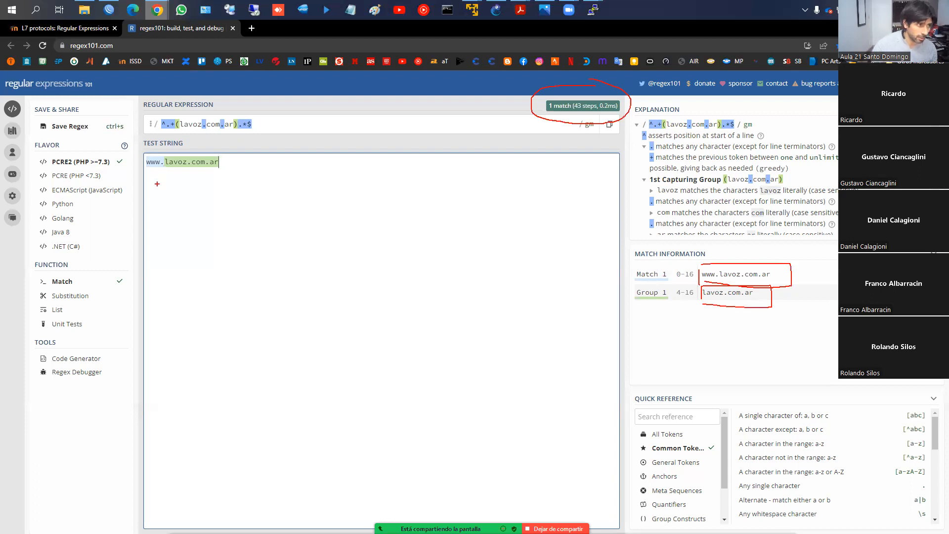
{"action": "key", "text": "Escape"}
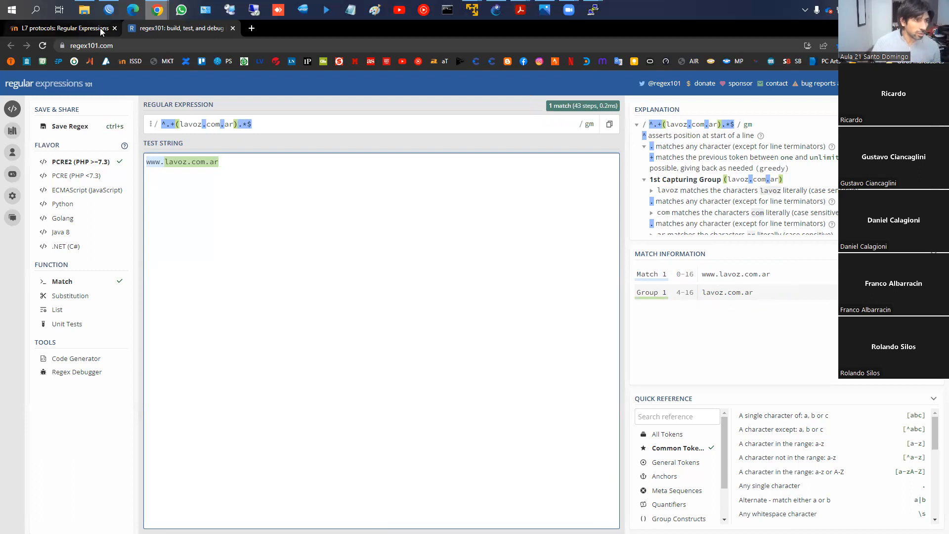
- Return to WinBox, close the LaVoz Layer7 protocol, and enable the "Bloqueo L7 - LaVoz" filter rule
{"action": "left_click", "coordinate": [119, 24]}
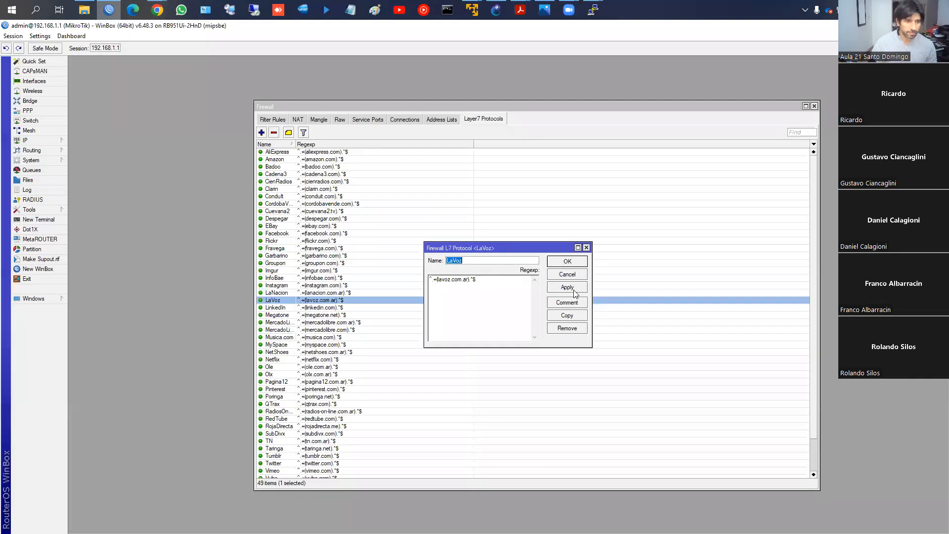
{"action": "left_click", "coordinate": [564, 262]}
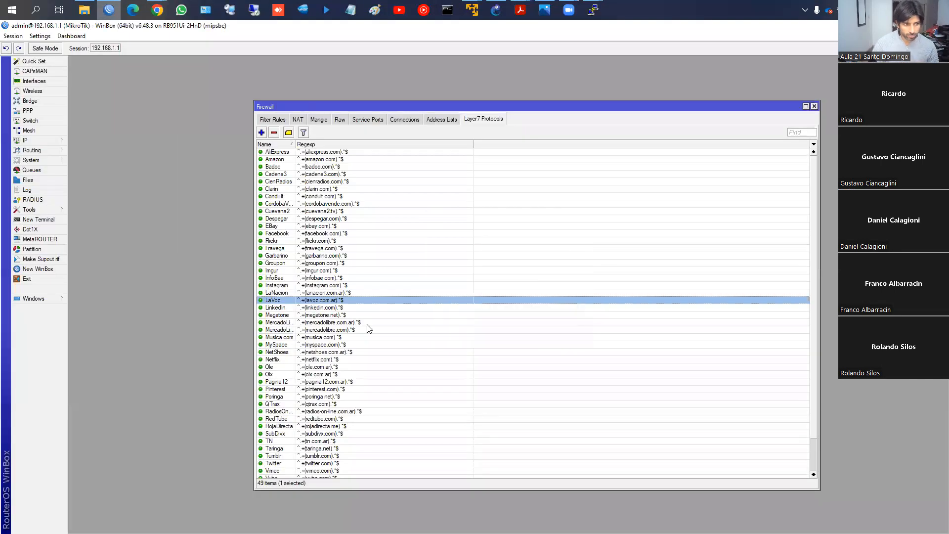
{"action": "left_click", "coordinate": [278, 121]}
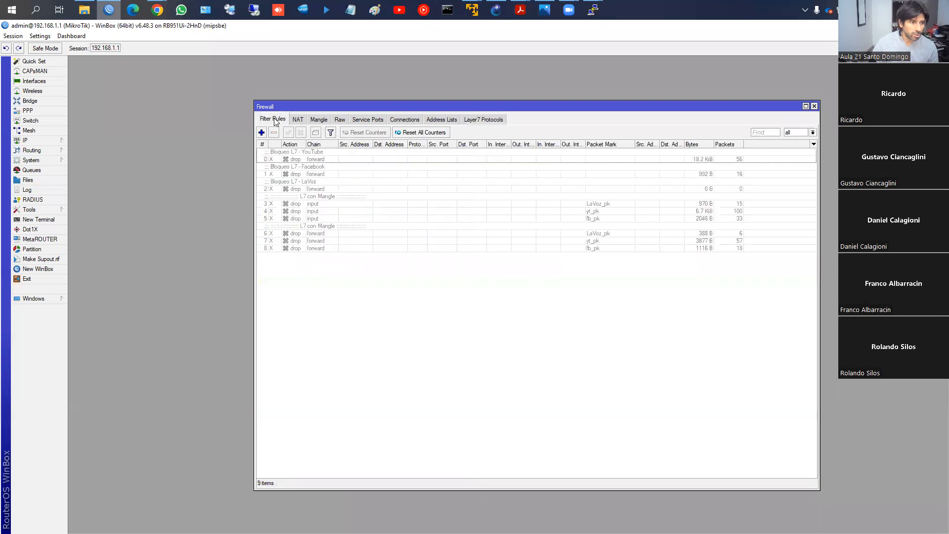
{"action": "left_click", "coordinate": [303, 183]}
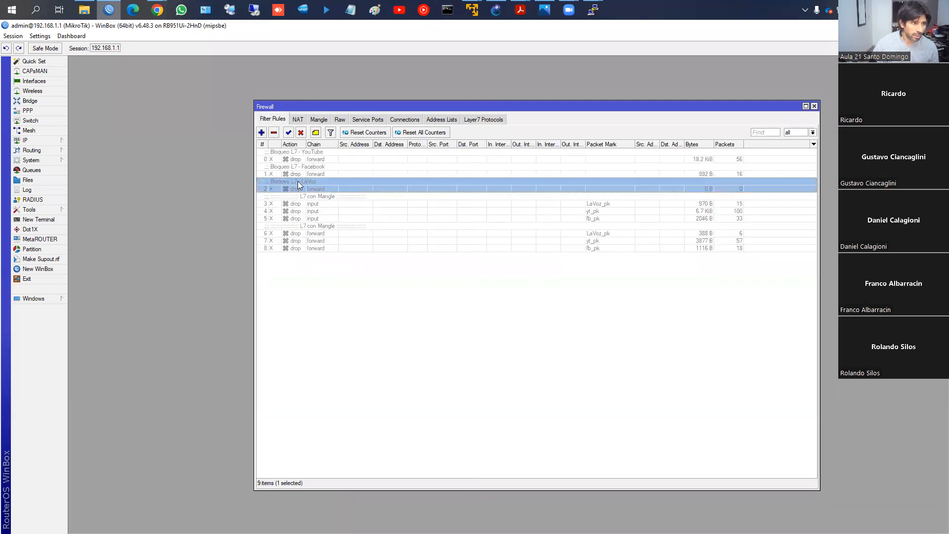
{"action": "left_click", "coordinate": [289, 134]}
- Open the LaVoz filter rule and review its chain, Layer7 protocol choices and action
{"action": "double_click", "coordinate": [296, 189]}
{"action": "left_click", "coordinate": [426, 183]}
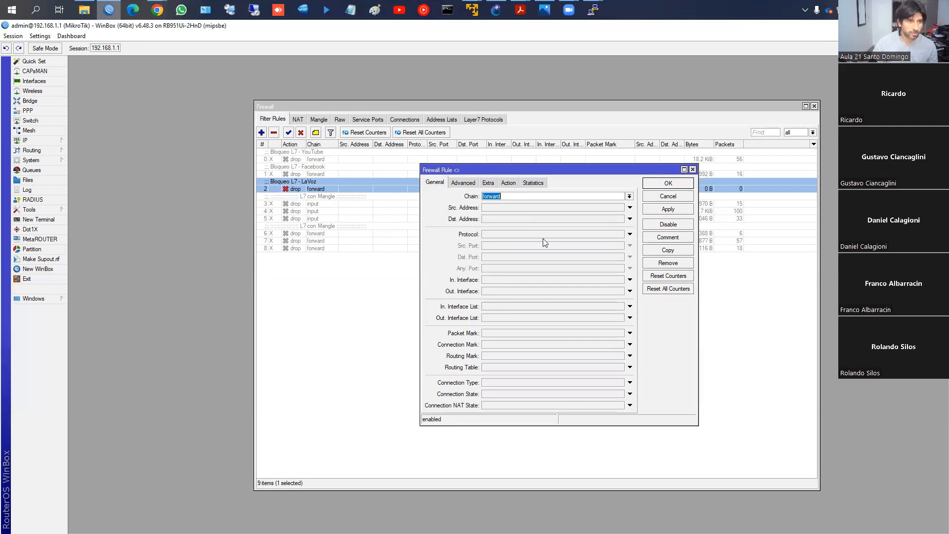
{"action": "left_click", "coordinate": [463, 184]}
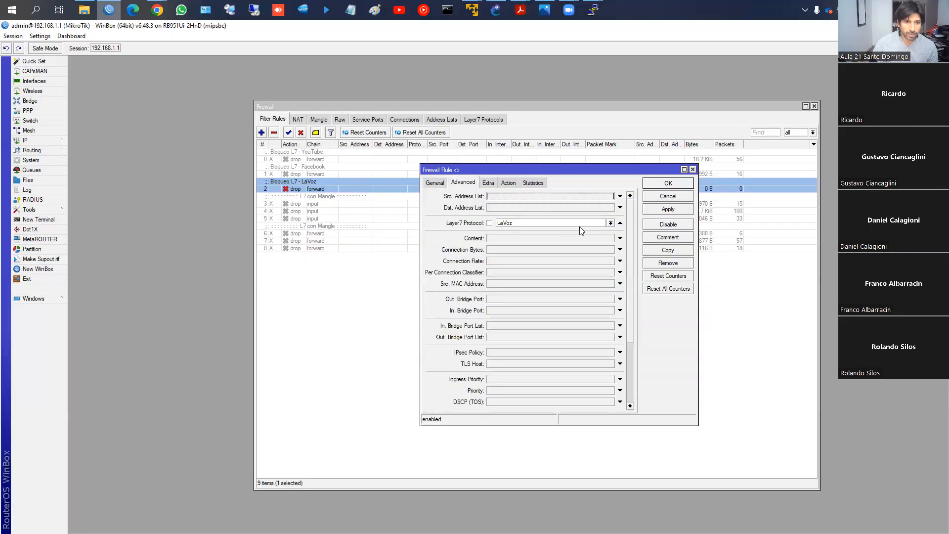
{"action": "left_click", "coordinate": [611, 223]}
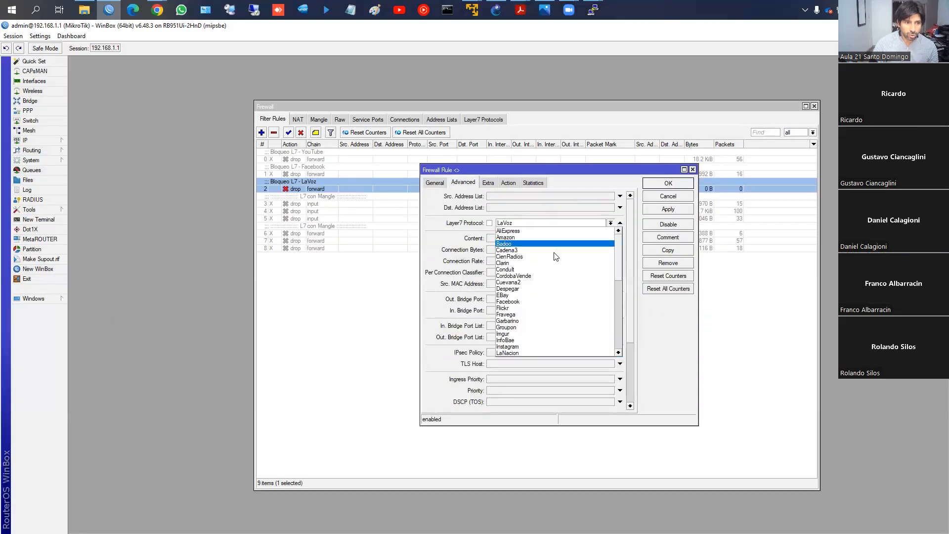
{"action": "scroll", "coordinate": [550, 332], "scroll_direction": "up", "scroll_amount": 2}
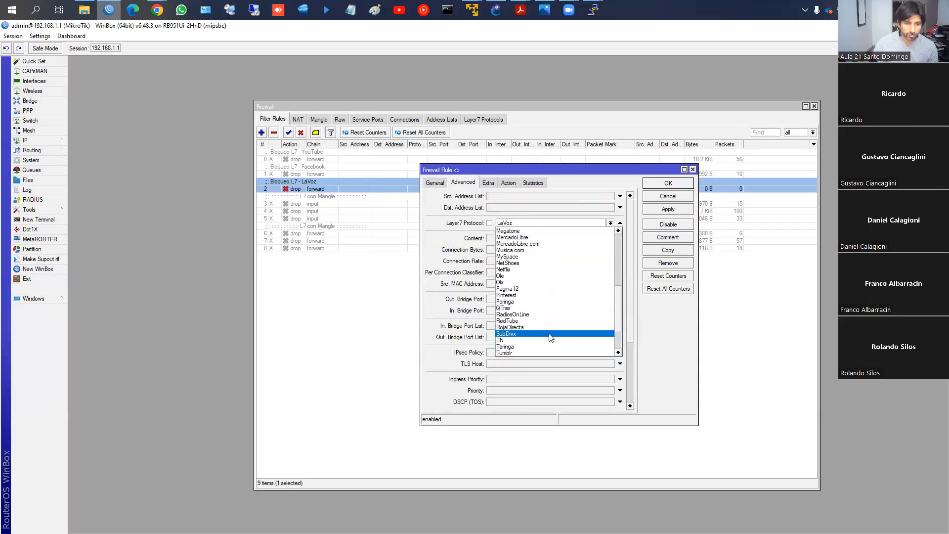
{"action": "left_click", "coordinate": [492, 285]}
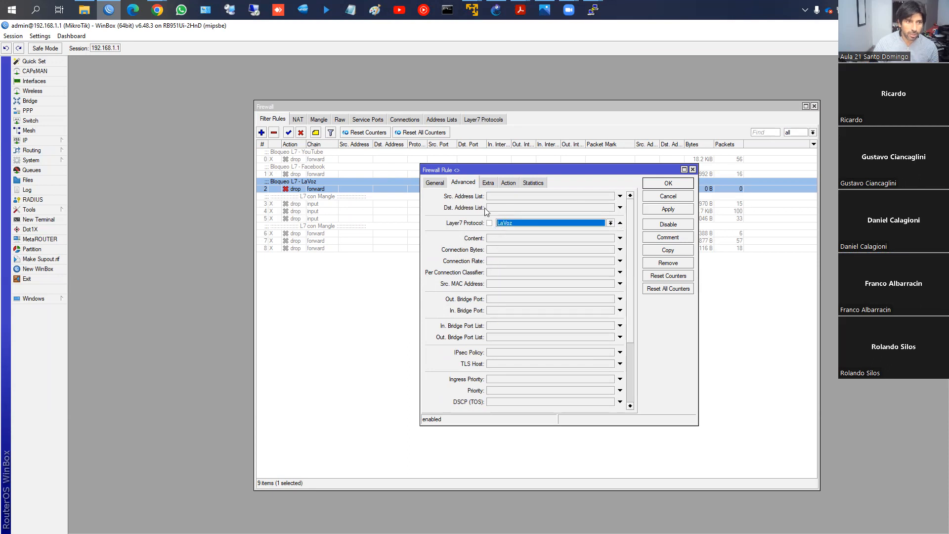
{"action": "left_click", "coordinate": [508, 182]}
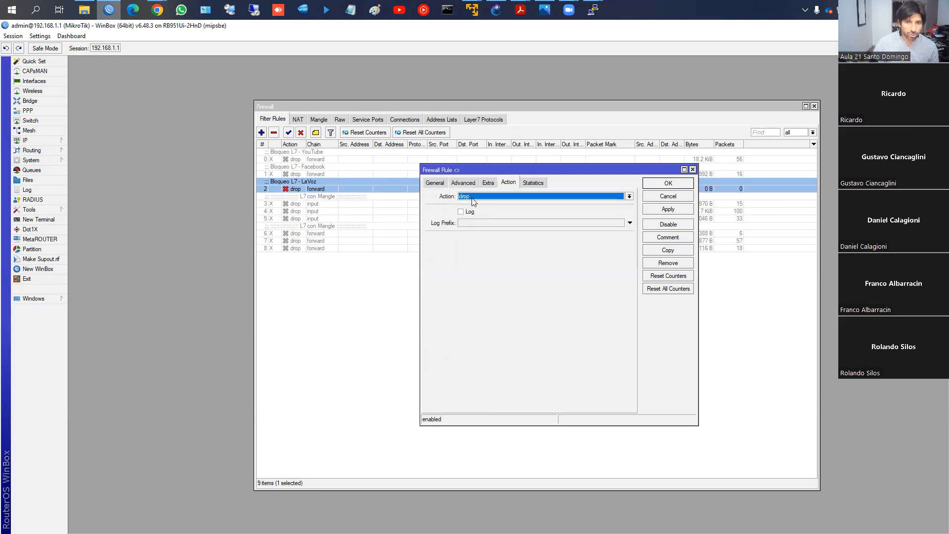
- Change the LaVoz rule's comment to "Bloqueo L7 - LaVoz.com" and save the rule
{"action": "left_click", "coordinate": [658, 238]}
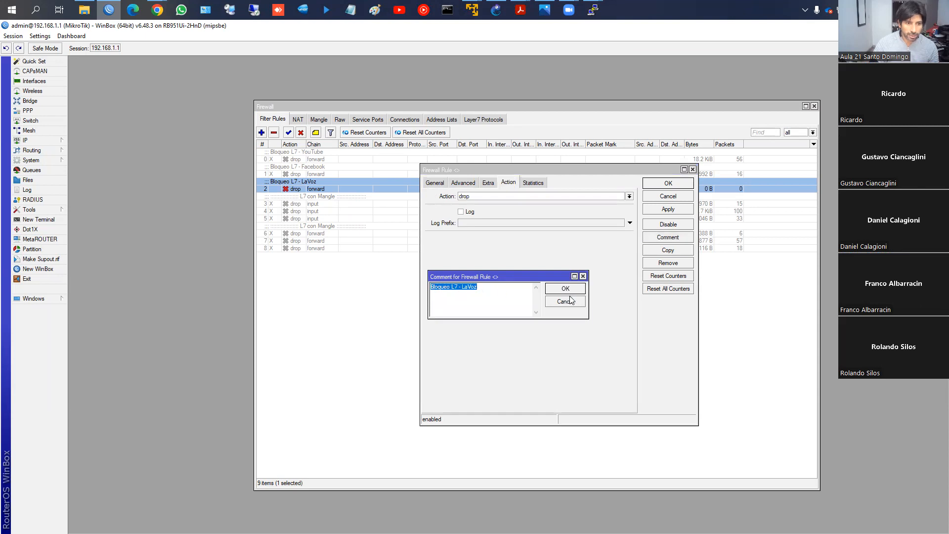
{"action": "left_click", "coordinate": [509, 290]}
{"action": "type", "text": ".c"}
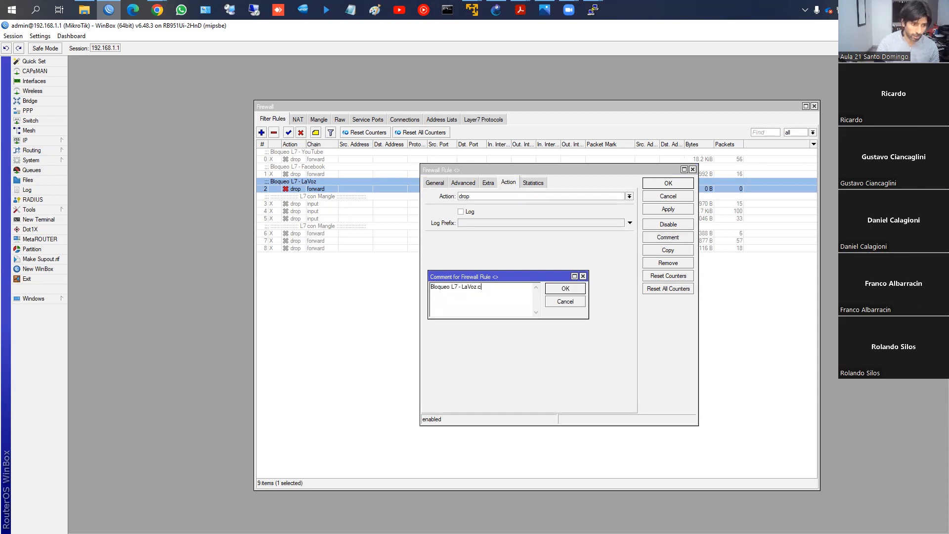
{"action": "left_click", "coordinate": [580, 291]}
{"action": "left_click", "coordinate": [669, 184]}
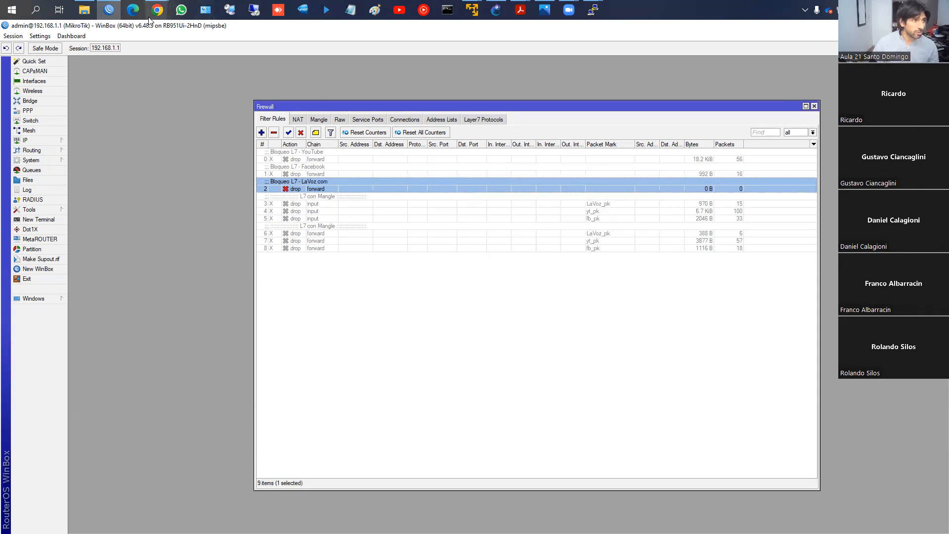
- Switch to Chrome and load lavoz.com.ar from its bookmark in a fresh tab to test the block
{"action": "mouse_move", "coordinate": [149, 16]}
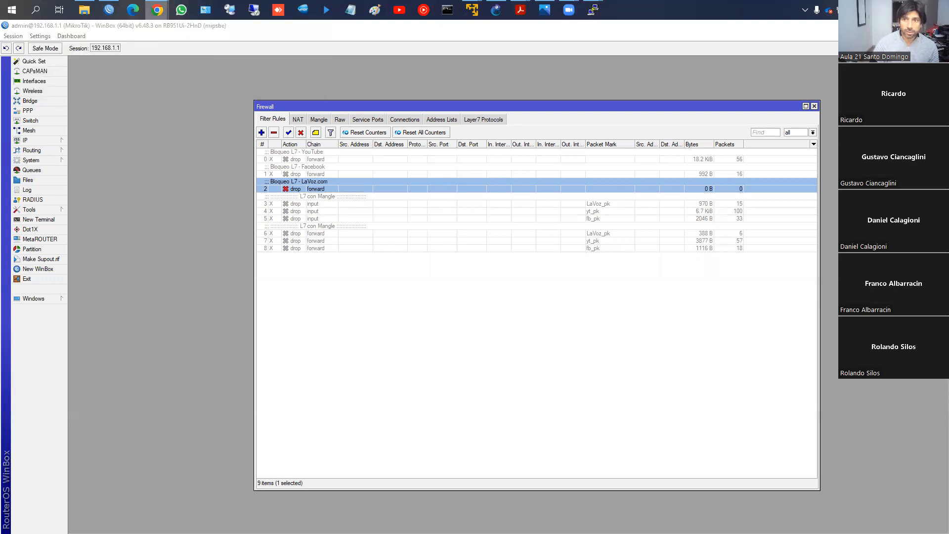
{"action": "left_click_drag", "start_coordinate": [0, 59], "coordinate": [302, 60]}
{"action": "double_click", "coordinate": [215, 50]}
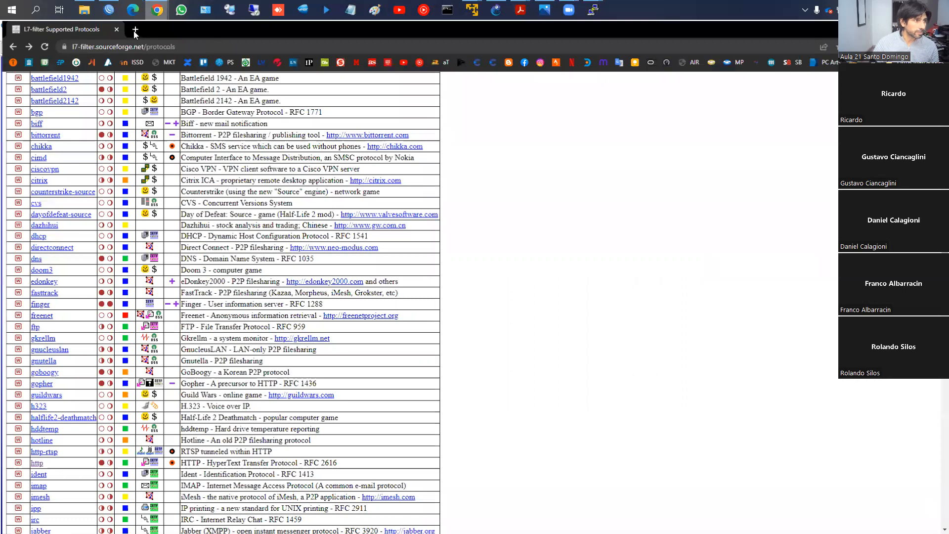
{"action": "key", "text": "ctrl+t"}
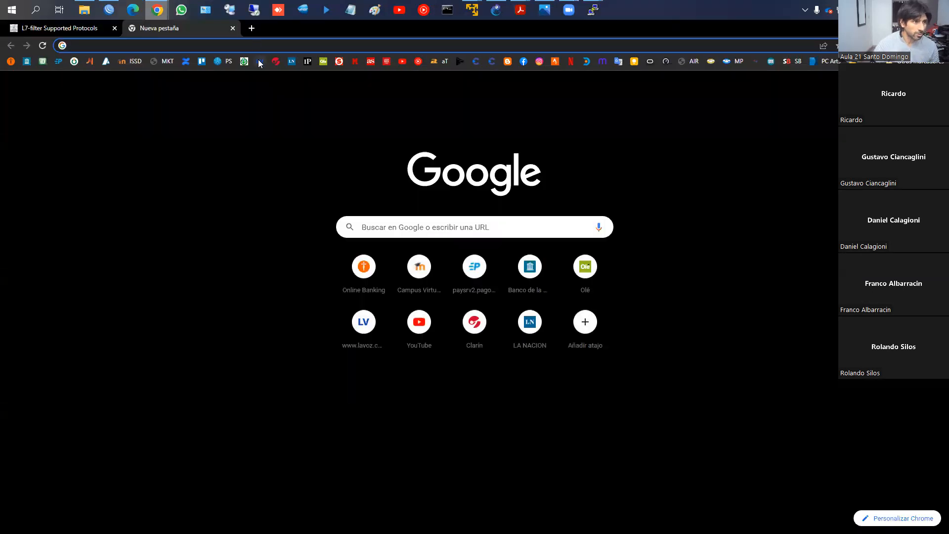
{"action": "left_click", "coordinate": [259, 61]}
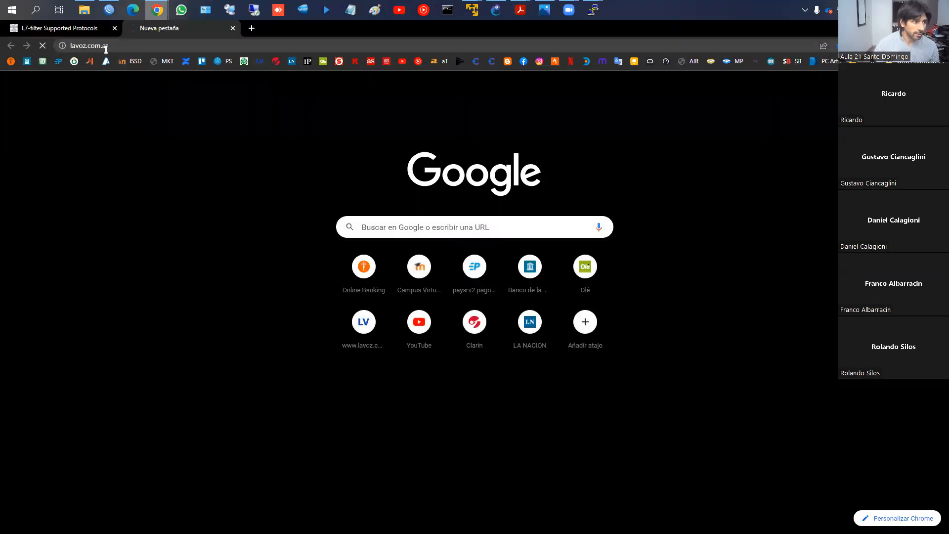
- Switch back to WinBox and find the InfoBae entry in the firewall's Layer7 Protocols list
{"action": "left_click", "coordinate": [109, 9]}
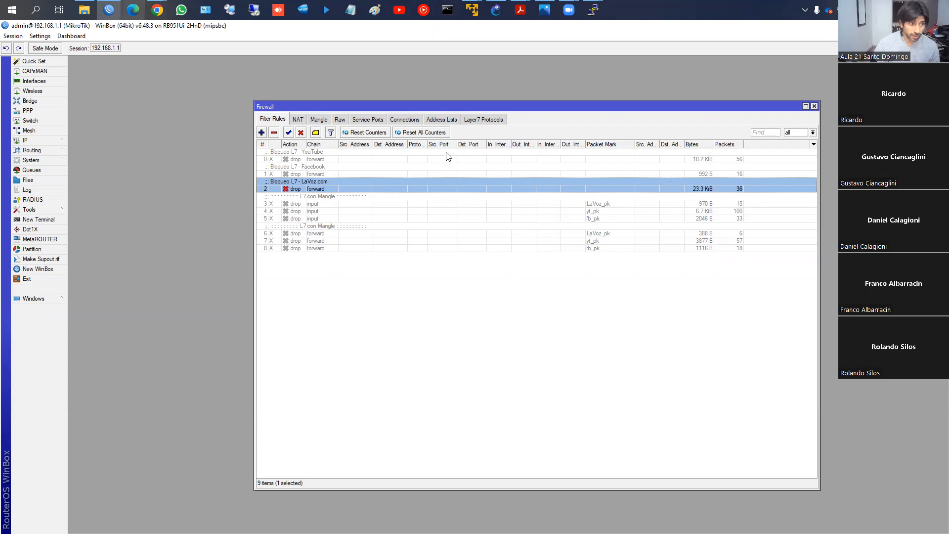
{"action": "left_click", "coordinate": [476, 124]}
{"action": "left_click", "coordinate": [331, 278]}
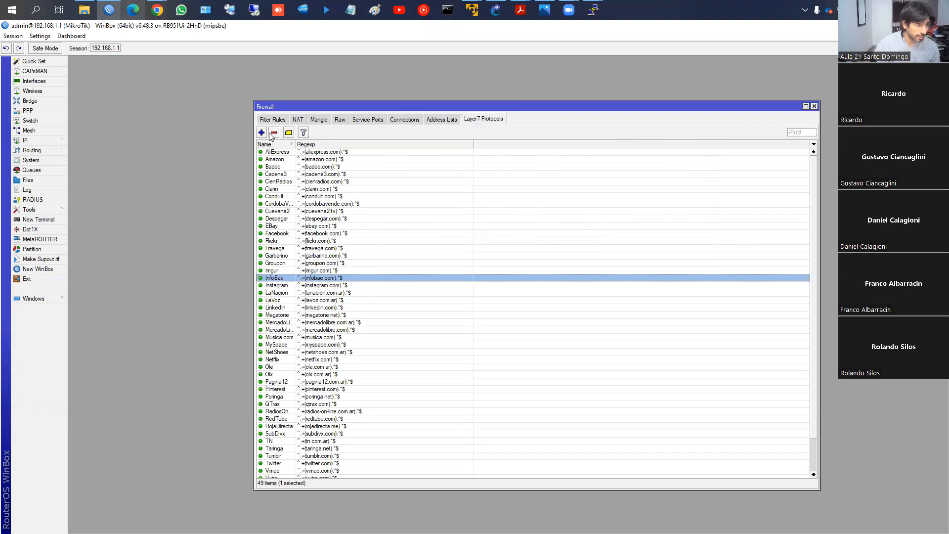
- Duplicate the LaVoz.com filter rule with its Layer7 protocol set to InfoBae, and save both rules
{"action": "left_click", "coordinate": [273, 119]}
{"action": "double_click", "coordinate": [319, 183]}
{"action": "left_click", "coordinate": [667, 250]}
{"action": "left_click", "coordinate": [472, 194]}
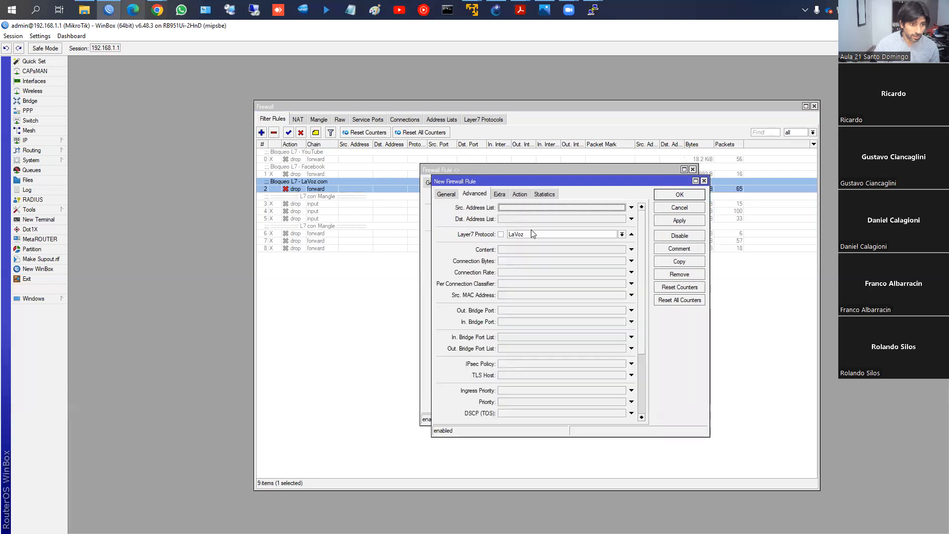
{"action": "left_click", "coordinate": [532, 233]}
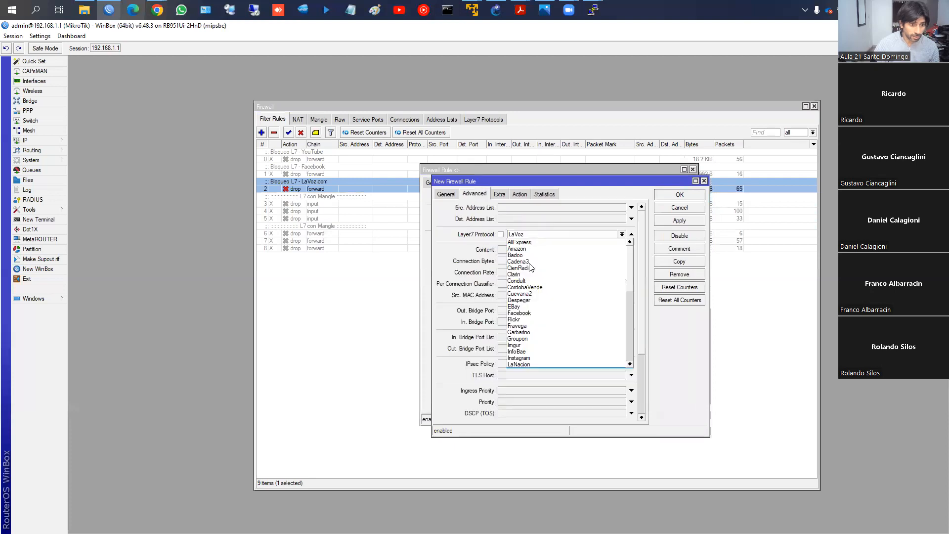
{"action": "left_click", "coordinate": [523, 352]}
{"action": "left_click", "coordinate": [666, 220]}
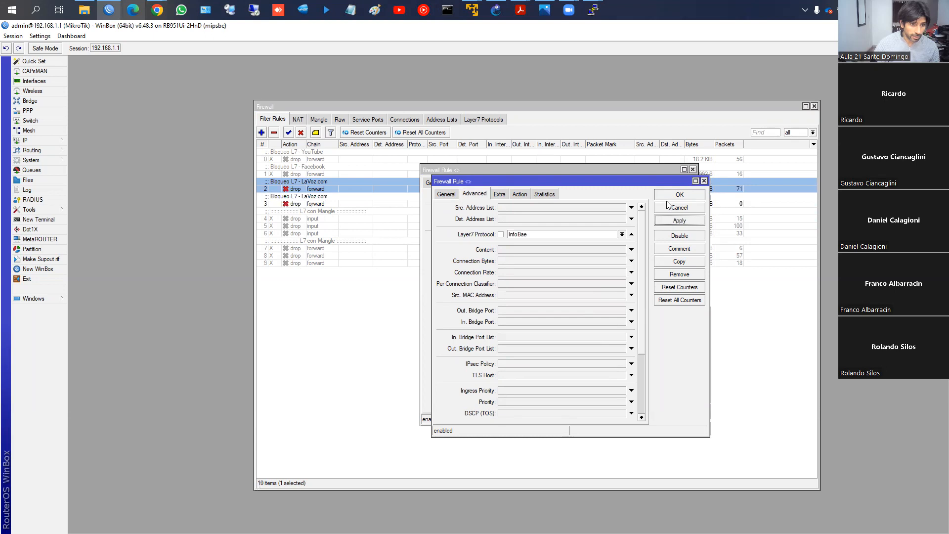
{"action": "left_click", "coordinate": [666, 197]}
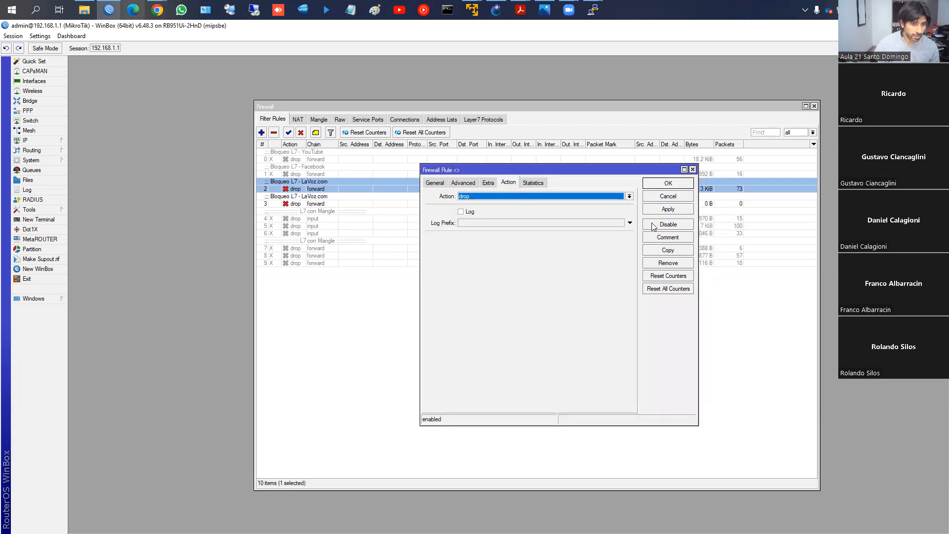
{"action": "left_click", "coordinate": [667, 186]}
- Change the duplicated filter rule's comment to "Bloqueo L7 - Infobae"
{"action": "left_click", "coordinate": [348, 203]}
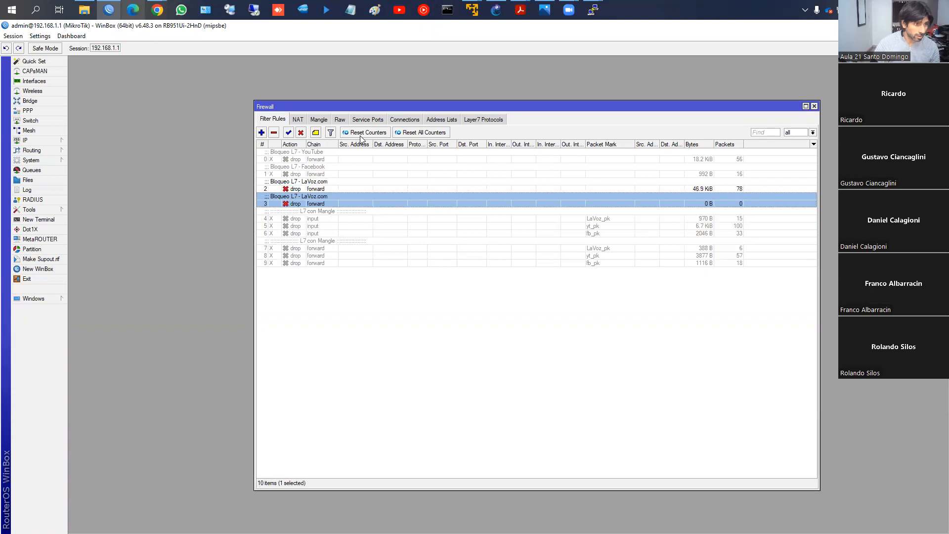
{"action": "left_click", "coordinate": [316, 132]}
{"action": "left_click", "coordinate": [463, 289]}
{"action": "left_click_drag", "start_coordinate": [463, 288], "coordinate": [502, 294]}
{"action": "type", "text": "I"}
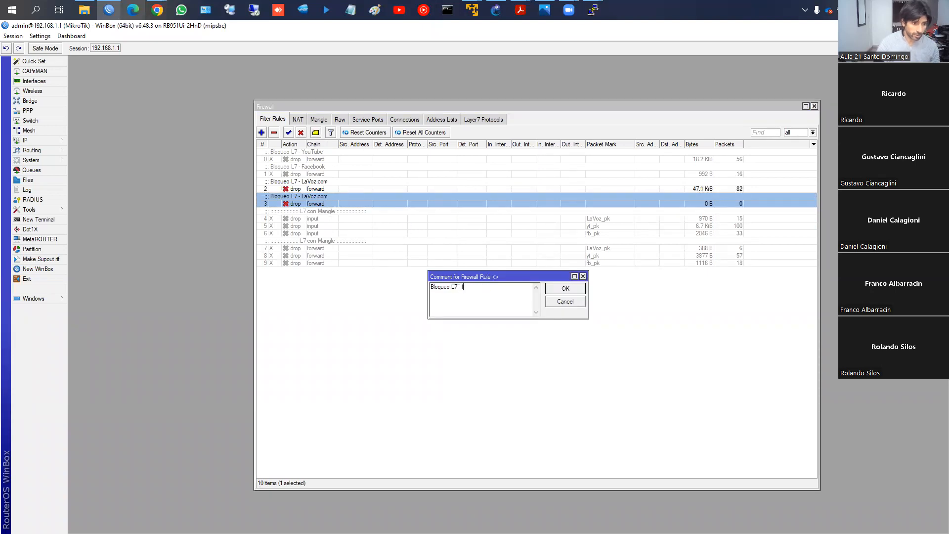
{"action": "type", "text": "nfobae"}
{"action": "key", "text": "Return"}
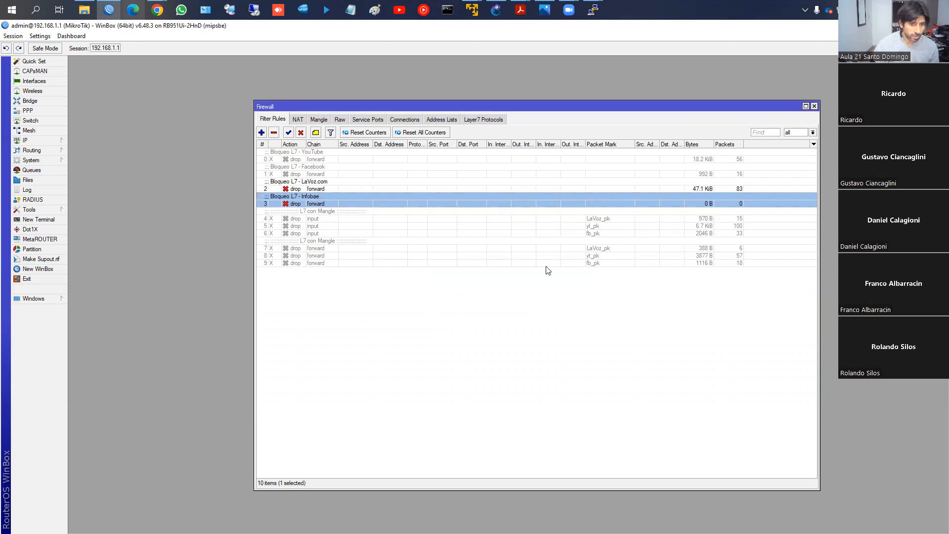
- Add the Layer7 Protocol column to the firewall's filter rules list
{"action": "right_click", "coordinate": [566, 320]}
{"action": "left_click", "coordinate": [601, 357]}
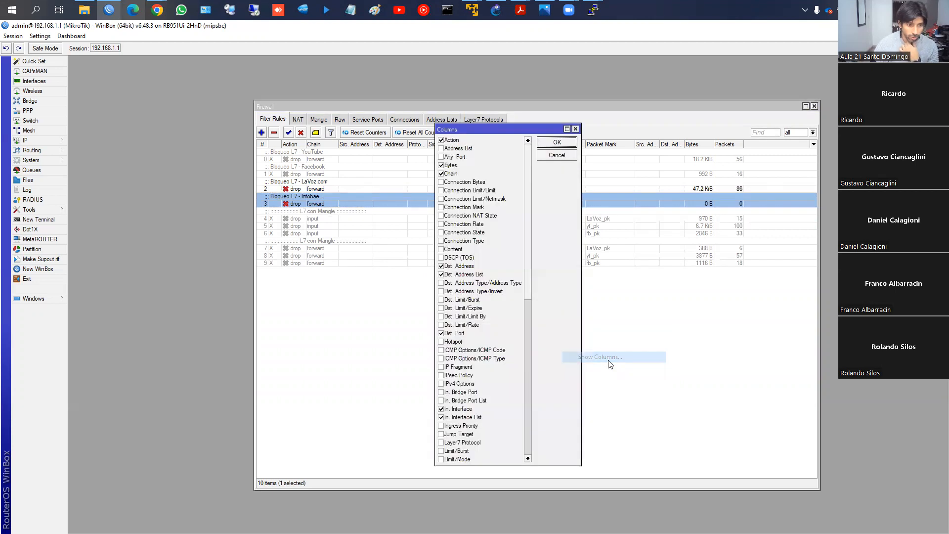
{"action": "left_click_drag", "start_coordinate": [527, 290], "coordinate": [527, 329]}
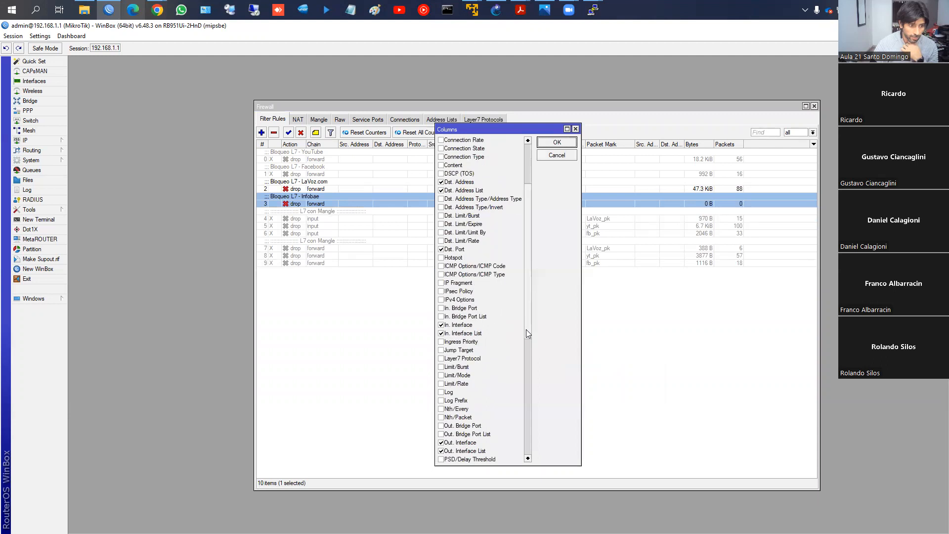
{"action": "left_click_drag", "start_coordinate": [526, 329], "coordinate": [525, 346]}
{"action": "scroll", "coordinate": [526, 353], "scroll_direction": "down", "scroll_amount": 3}
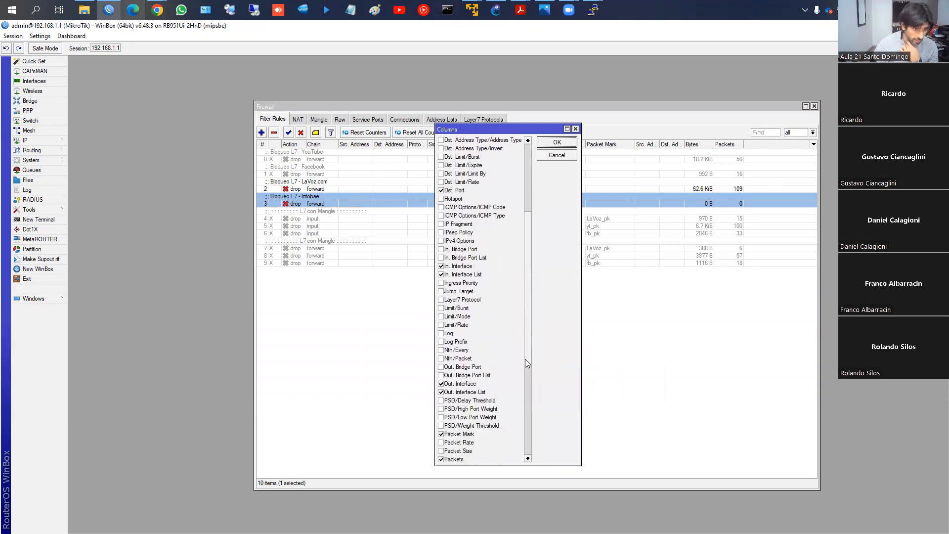
{"action": "scroll", "coordinate": [525, 351], "scroll_direction": "up", "scroll_amount": 4}
{"action": "left_click_drag", "start_coordinate": [525, 345], "coordinate": [525, 370]}
{"action": "left_click", "coordinate": [442, 275]}
{"action": "left_click", "coordinate": [557, 142]}
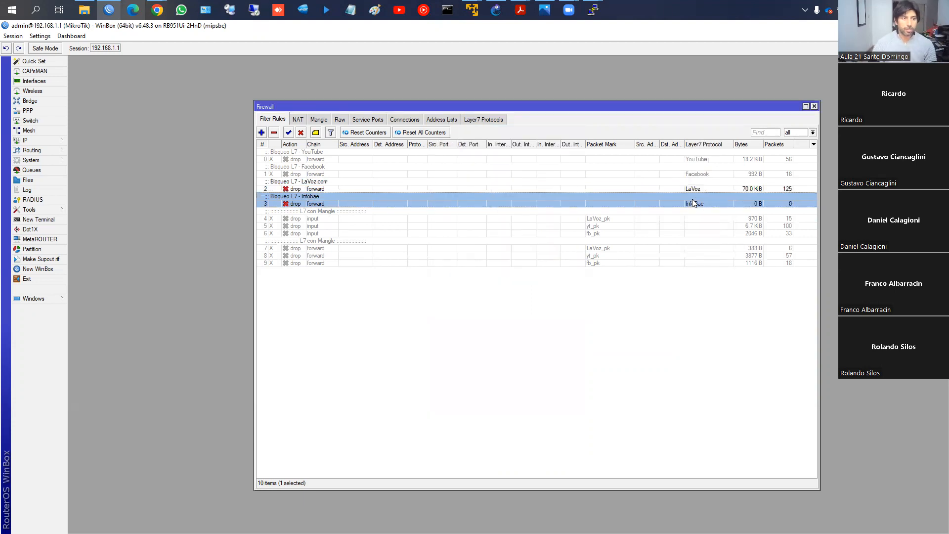
- Switch to Chrome and load infobae.com in a new tab to test the Infobae block
{"action": "mouse_move", "coordinate": [165, 13]}
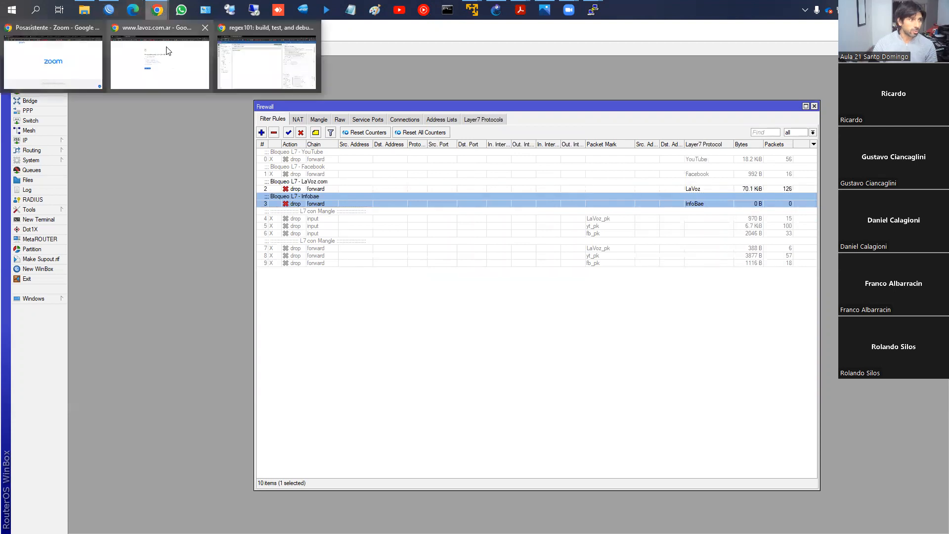
{"action": "left_click", "coordinate": [147, 54]}
{"action": "left_click", "coordinate": [253, 29]}
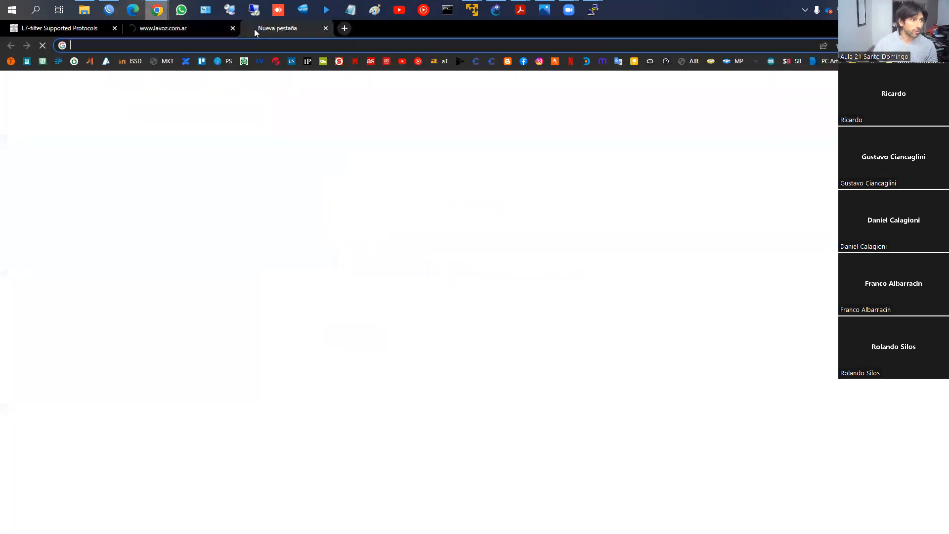
{"action": "type", "text": "www."}
{"action": "type", "text": "infobae"}
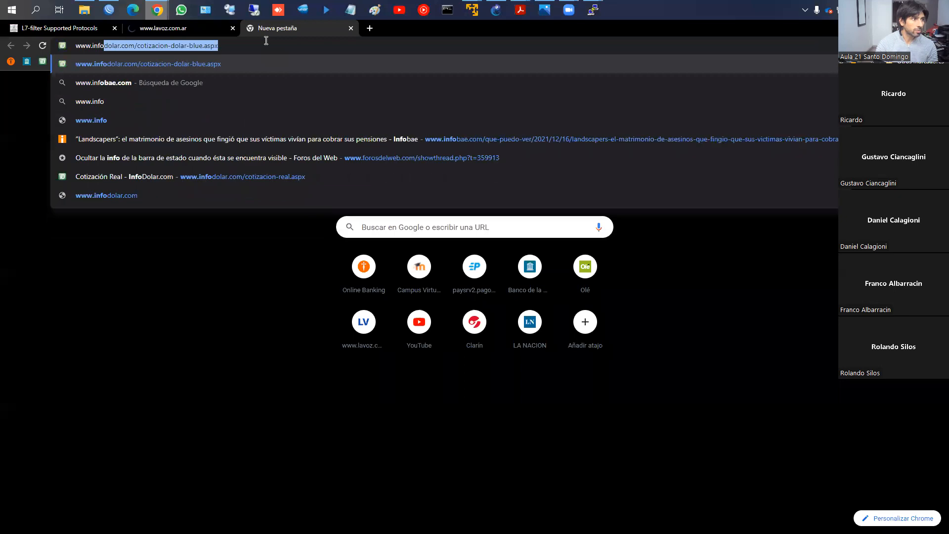
{"action": "key", "text": "Return"}
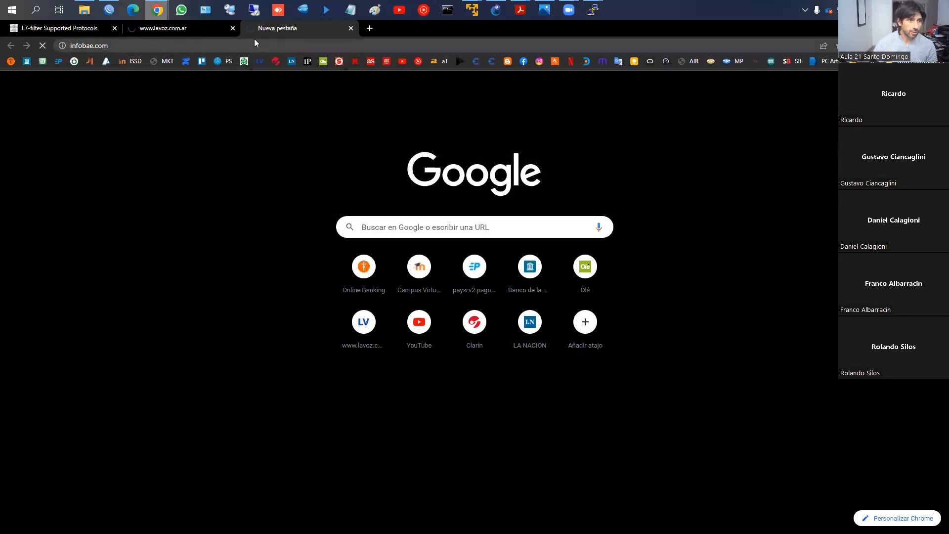
- Switch back to WinBox and disable the LaVoz.com and Infobae L7 drop rules
{"action": "key", "text": "alt+Tab"}
{"action": "left_click", "coordinate": [301, 132]}
- Return to Chrome, reload infobae.com, and check how the lavoz.com.ar and Infobae tabs load without the block rules
{"action": "key", "text": "alt+Tab"}
{"action": "left_click", "coordinate": [205, 28]}
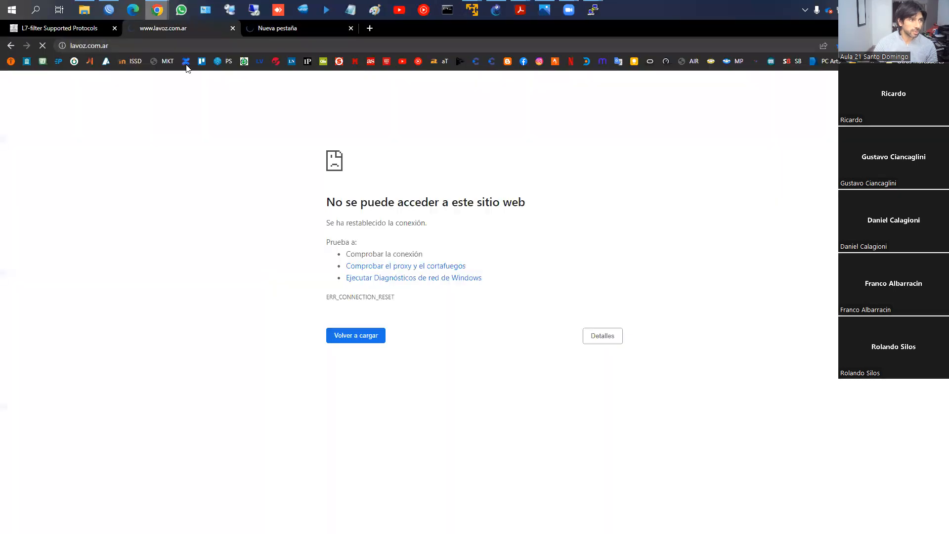
{"action": "left_click", "coordinate": [281, 24]}
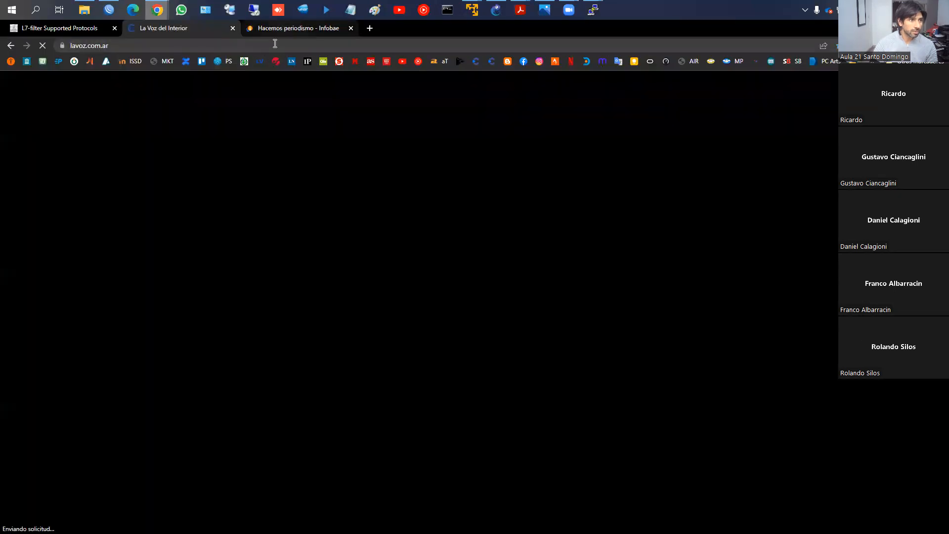
{"action": "left_click", "coordinate": [285, 45]}
{"action": "key", "text": "Return"}
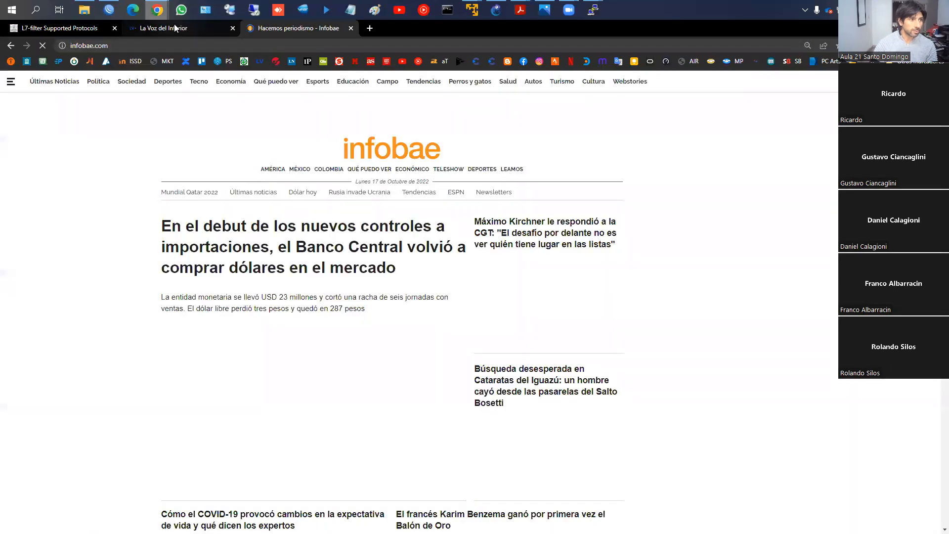
{"action": "left_click", "coordinate": [174, 28]}
{"action": "left_click", "coordinate": [288, 33]}
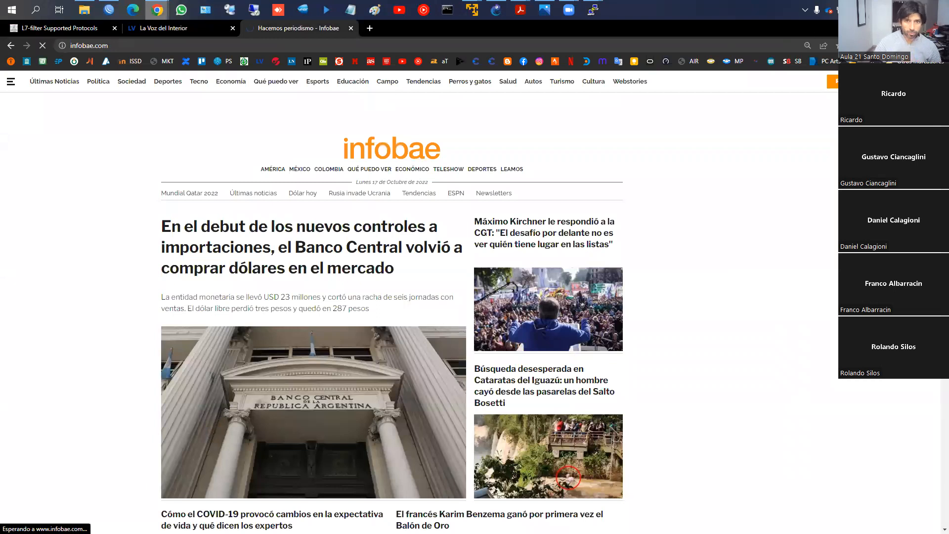
- Switch to WinBox and re-enable the LaVoz.com and Infobae L7 drop rules together
{"action": "key", "text": "alt+Tab"}
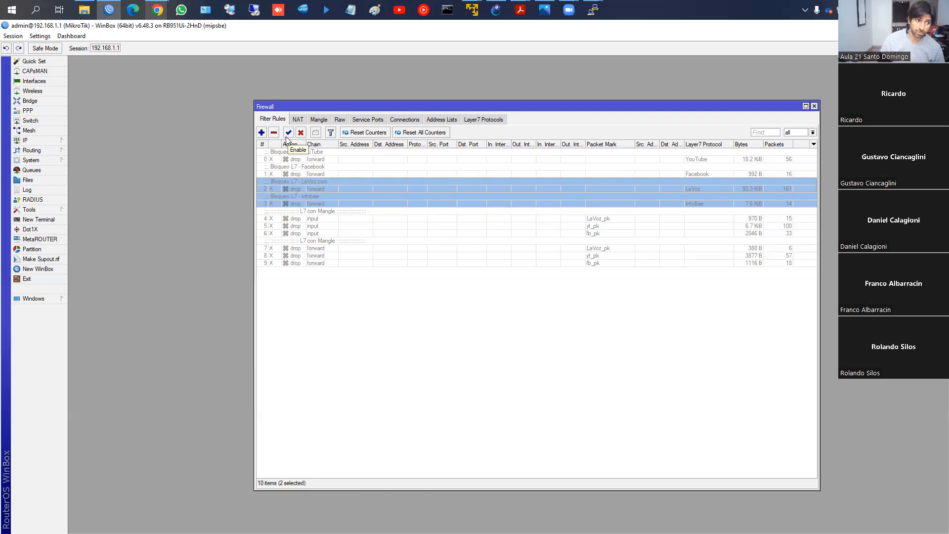
{"action": "left_click", "coordinate": [287, 137]}
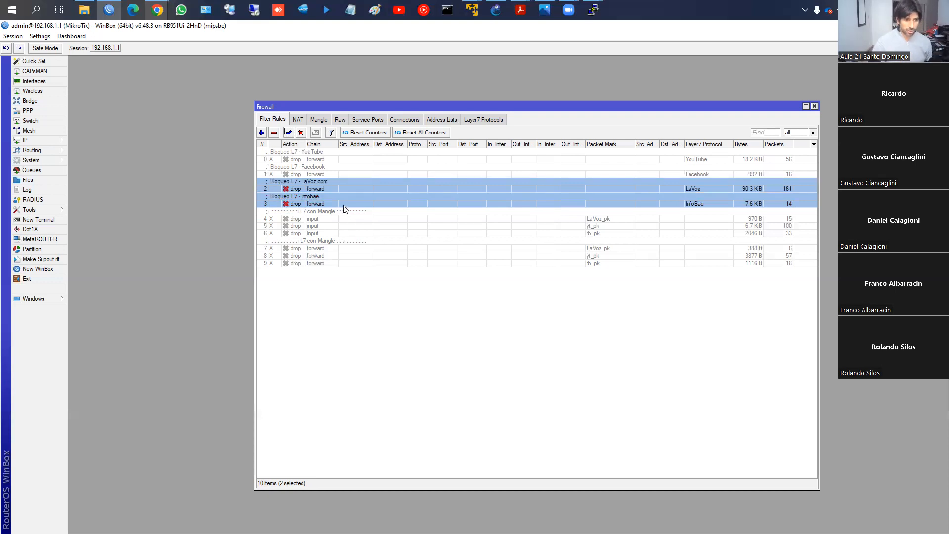
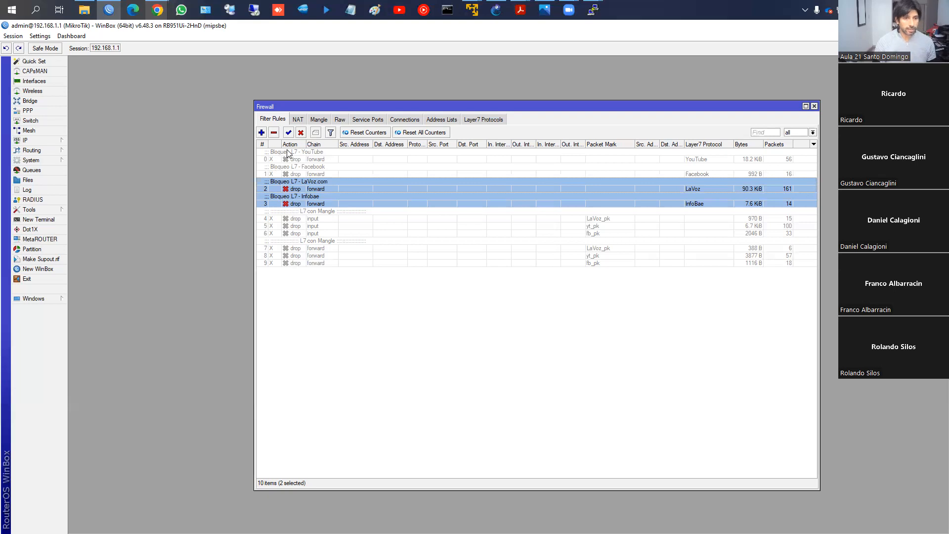
- Disable the LaVoz.com and Infobae L7 drop rules and enable the six "L7 con Mangle" drop rules on the input and forward chains
{"action": "left_click", "coordinate": [301, 132]}
{"action": "left_click", "coordinate": [305, 218]}
{"action": "left_click", "coordinate": [304, 262], "text": "shift"}
{"action": "left_click", "coordinate": [289, 132]}
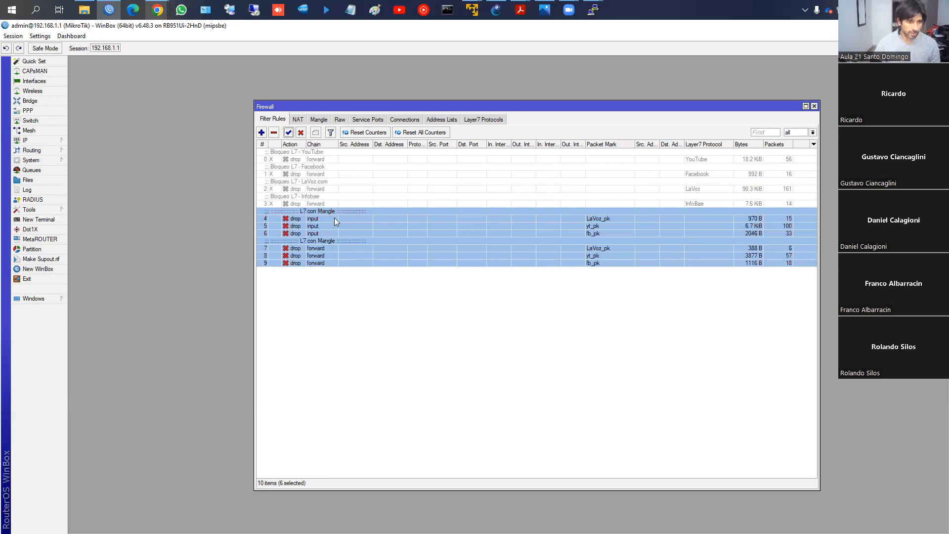
- Review the packet marks used by the input-chain drop rules and the mangle rules for LaVoz.com, YouTube and Facebook
{"action": "left_click", "coordinate": [599, 219]}
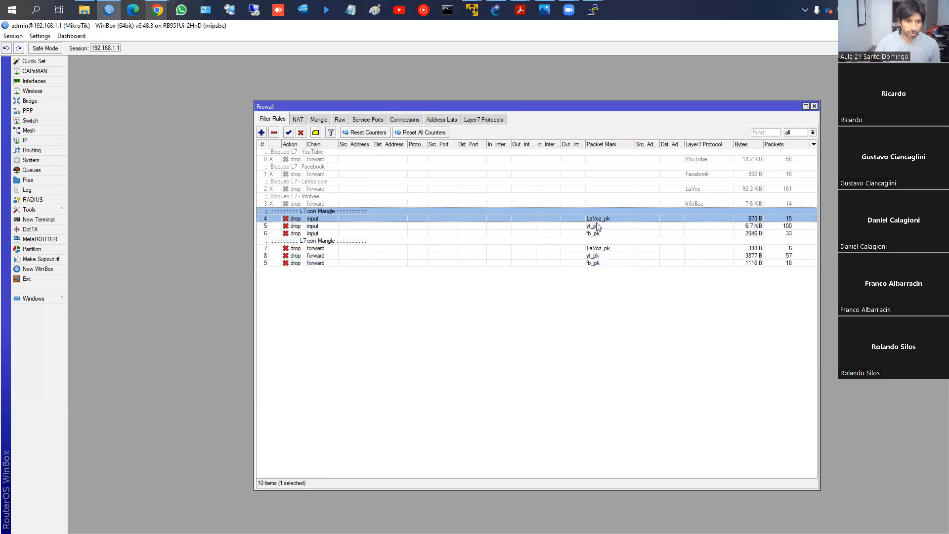
{"action": "left_click", "coordinate": [596, 227]}
{"action": "left_click", "coordinate": [597, 233]}
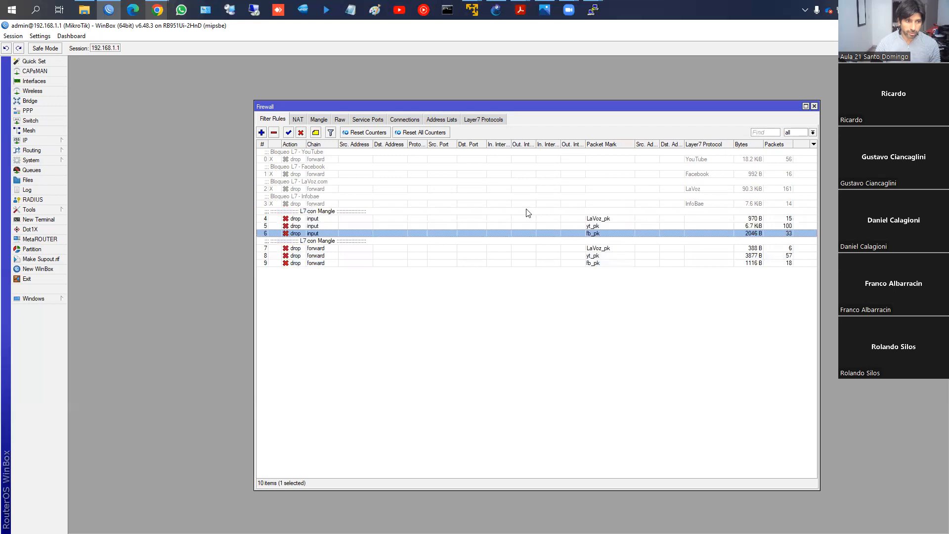
{"action": "left_click", "coordinate": [319, 119]}
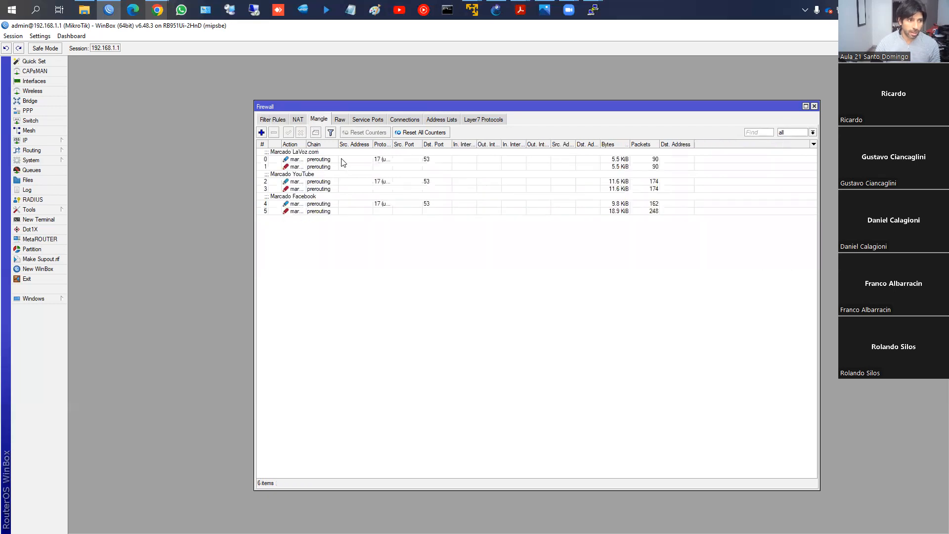
{"action": "left_click", "coordinate": [342, 161]}
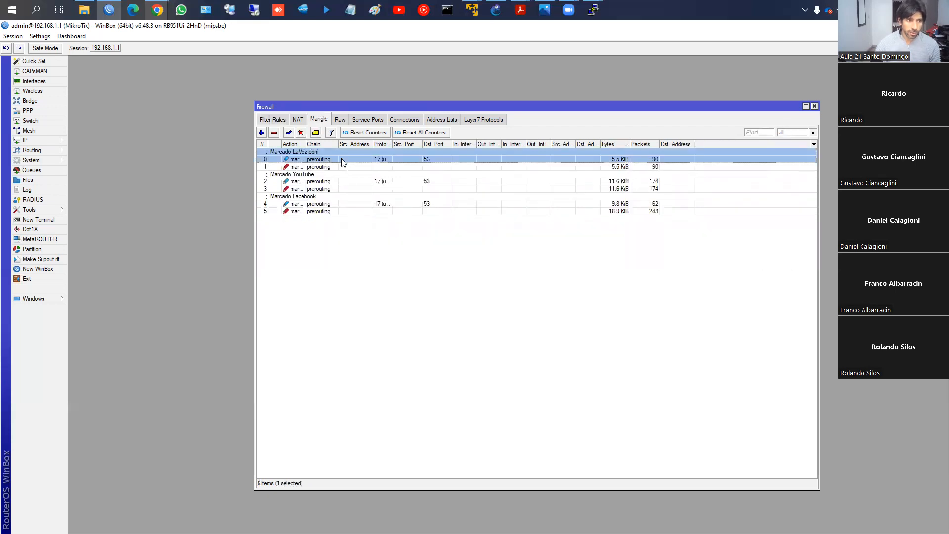
{"action": "left_click", "coordinate": [329, 211], "text": "shift"}
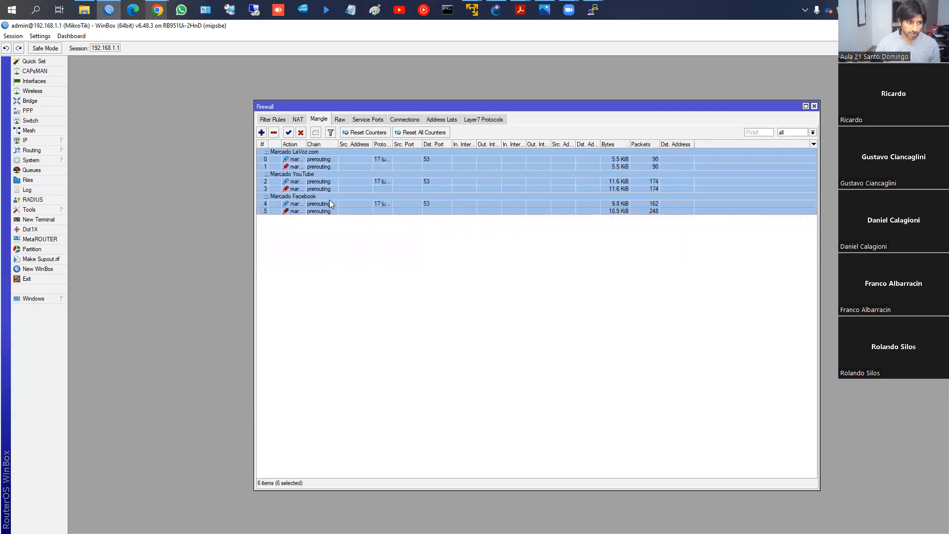
- Switch to Chrome, close the lavoz.com.ar and Infobae tabs, and return to WinBox
{"action": "mouse_move", "coordinate": [158, 10]}
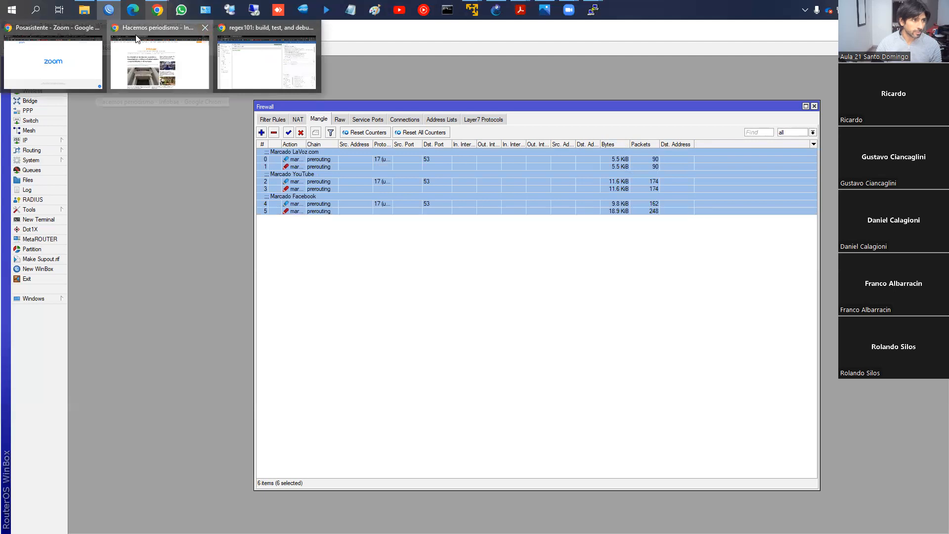
{"action": "left_click", "coordinate": [158, 40]}
{"action": "left_click", "coordinate": [233, 28]}
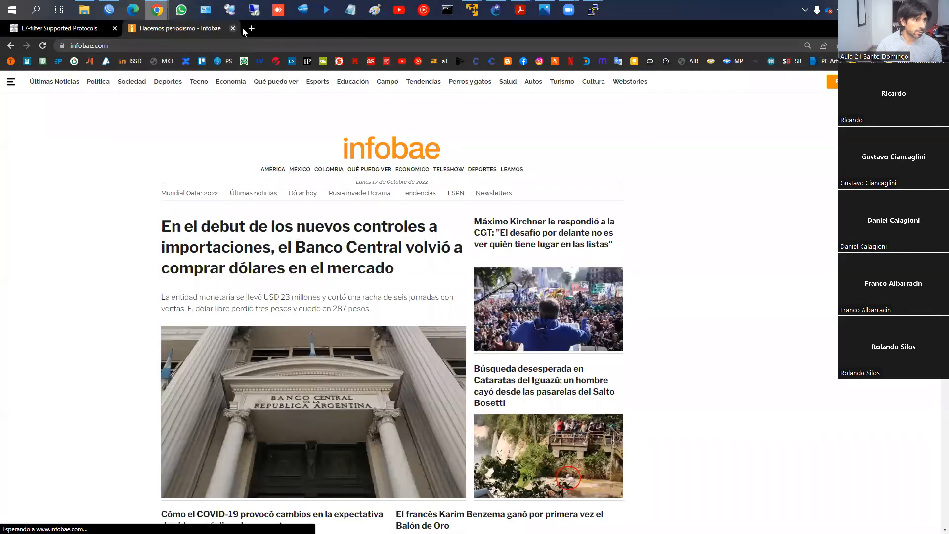
{"action": "left_click", "coordinate": [234, 29]}
{"action": "left_click", "coordinate": [118, 10]}
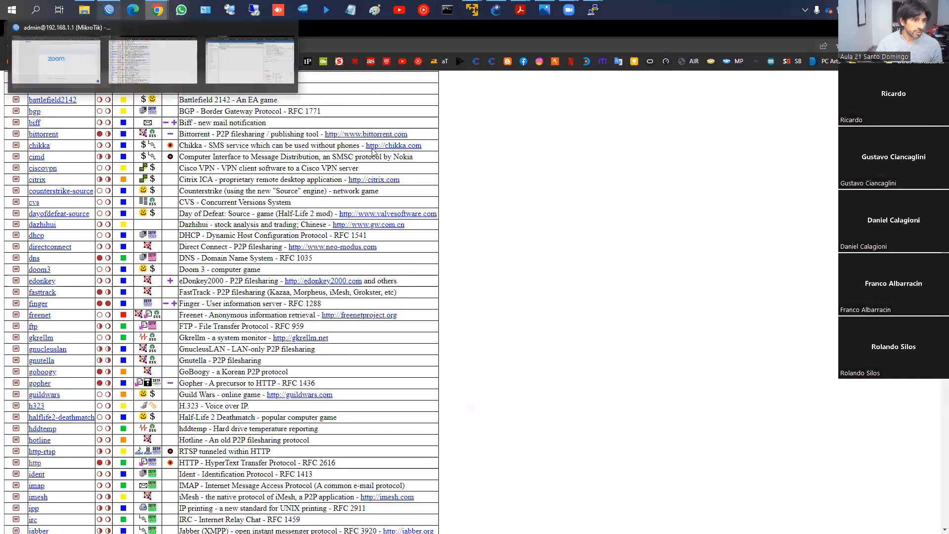
- Check the Layer 7 protocol list, and examine the first LaVoz.com mangle rule's match conditions, Layer 7 protocol and action
{"action": "left_click", "coordinate": [470, 120]}
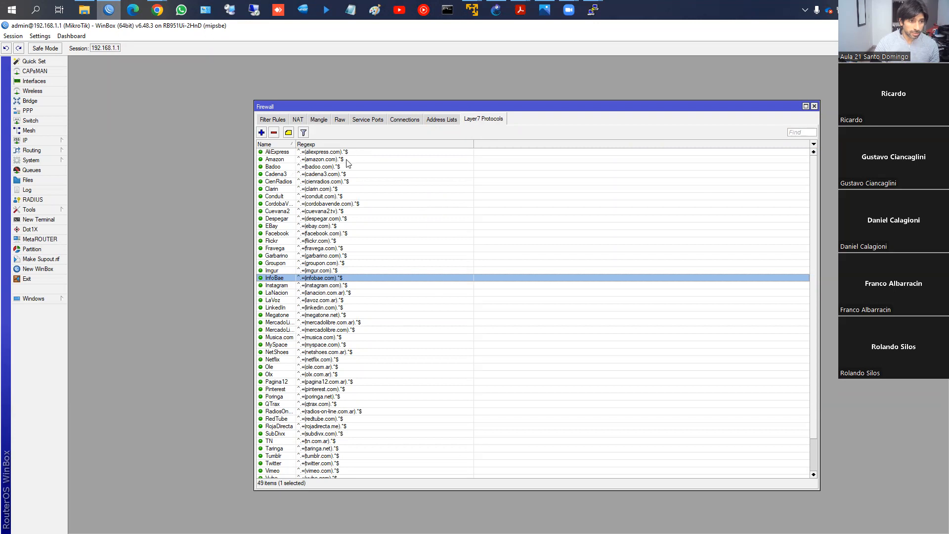
{"action": "left_click", "coordinate": [318, 120]}
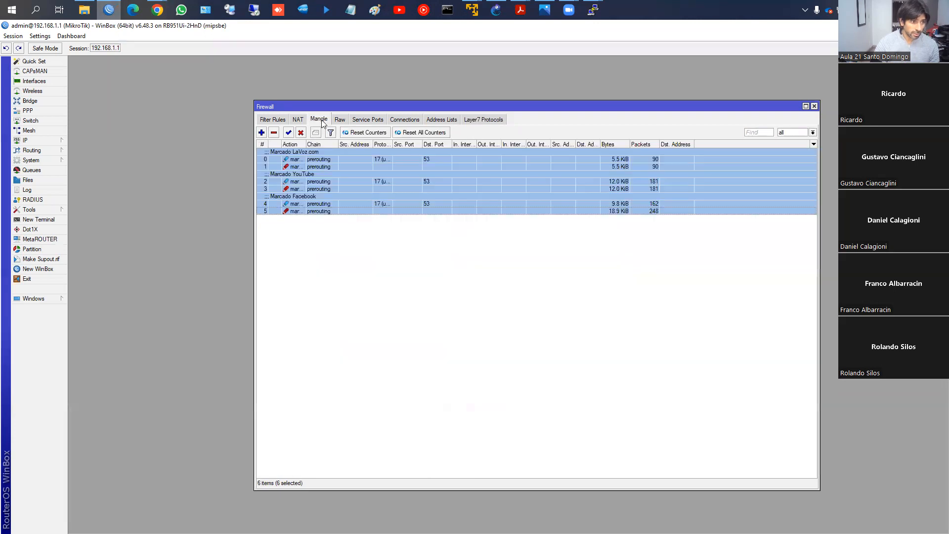
{"action": "left_click", "coordinate": [304, 159]}
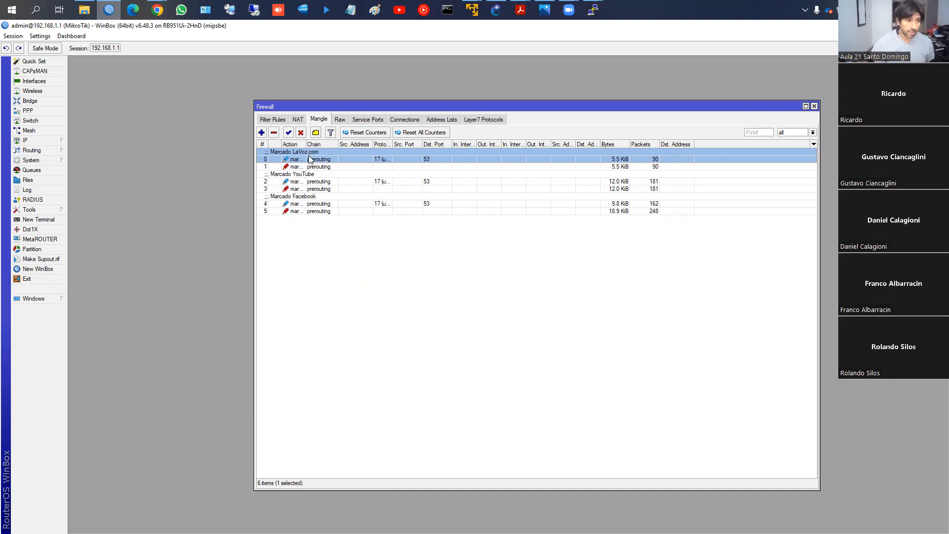
{"action": "double_click", "coordinate": [310, 159]}
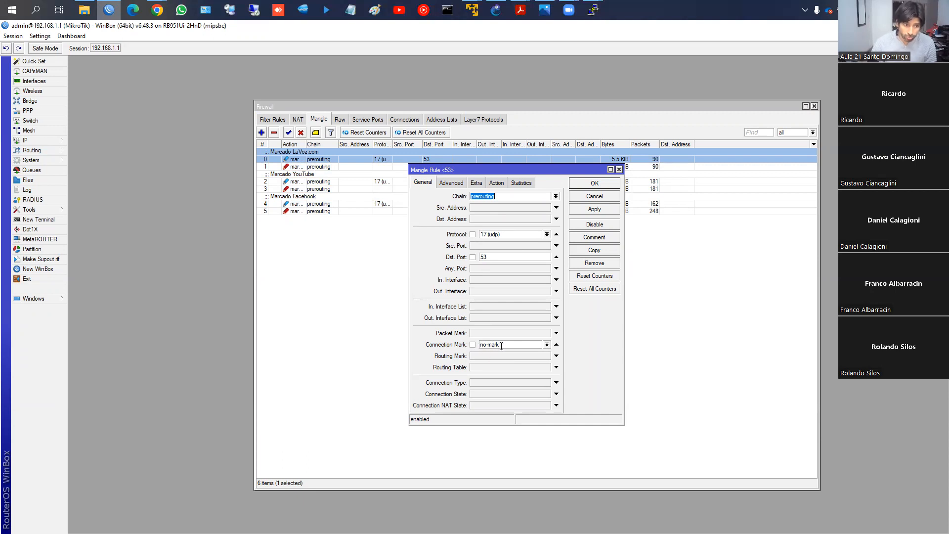
{"action": "left_click", "coordinate": [452, 183]}
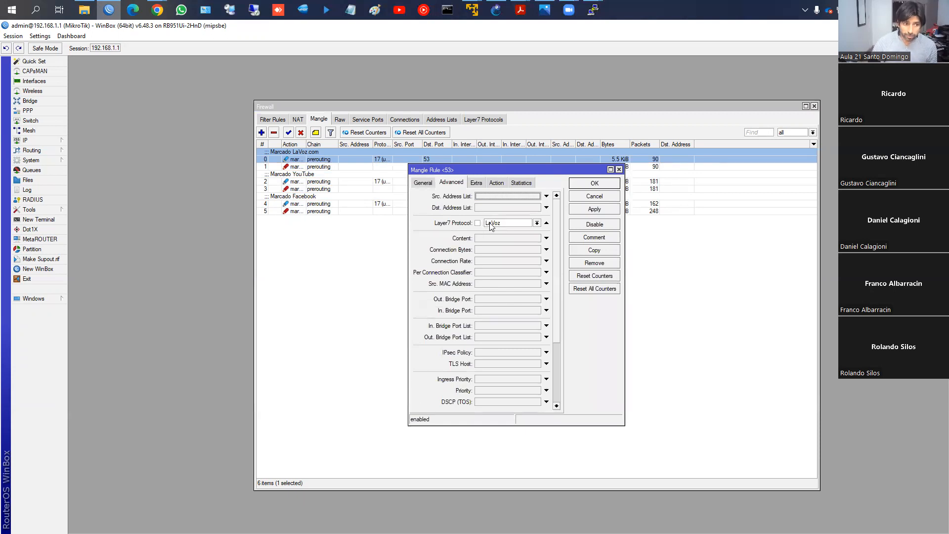
{"action": "left_click", "coordinate": [424, 183]}
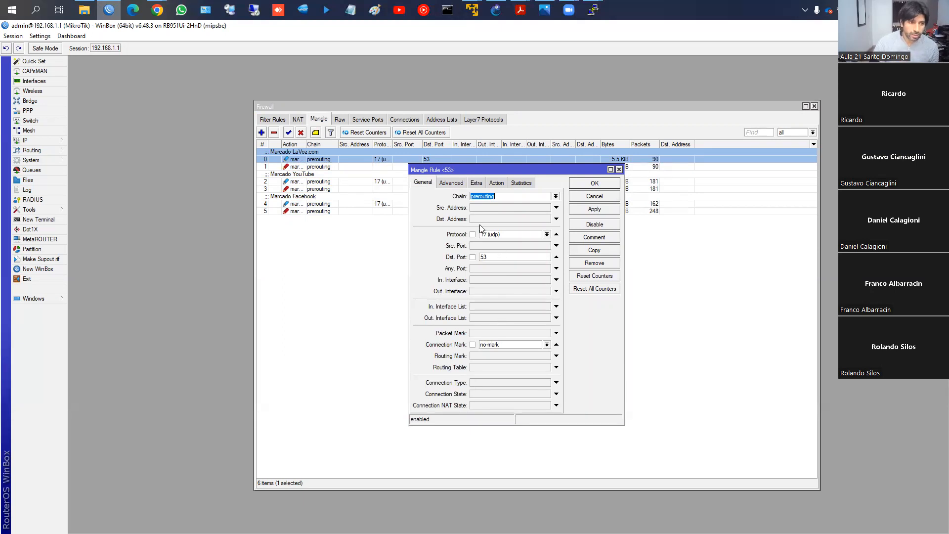
{"action": "left_click", "coordinate": [460, 183]}
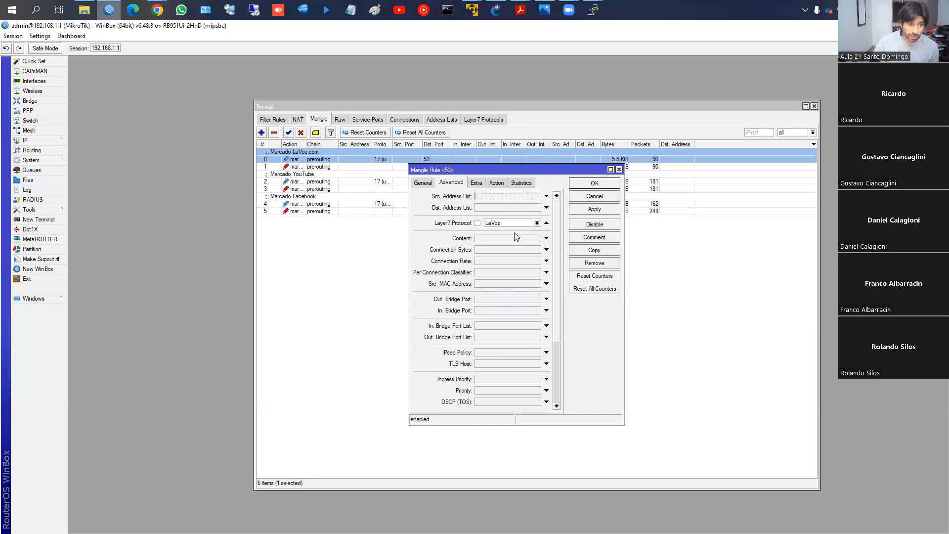
{"action": "left_click", "coordinate": [495, 184]}
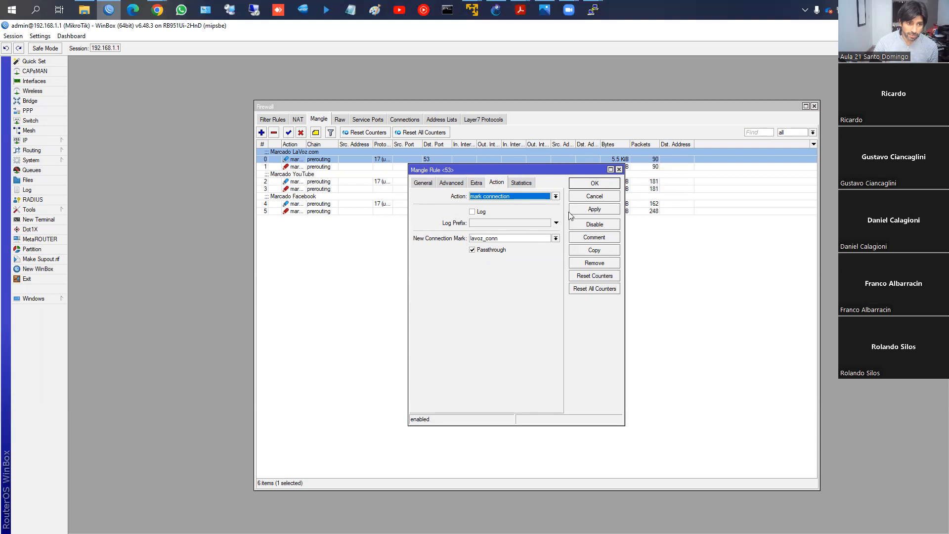
- Open the second LaVoz.com mangle rule beside the first and compare its connection mark condition and packet-marking action
{"action": "left_click_drag", "start_coordinate": [502, 177], "coordinate": [210, 213]}
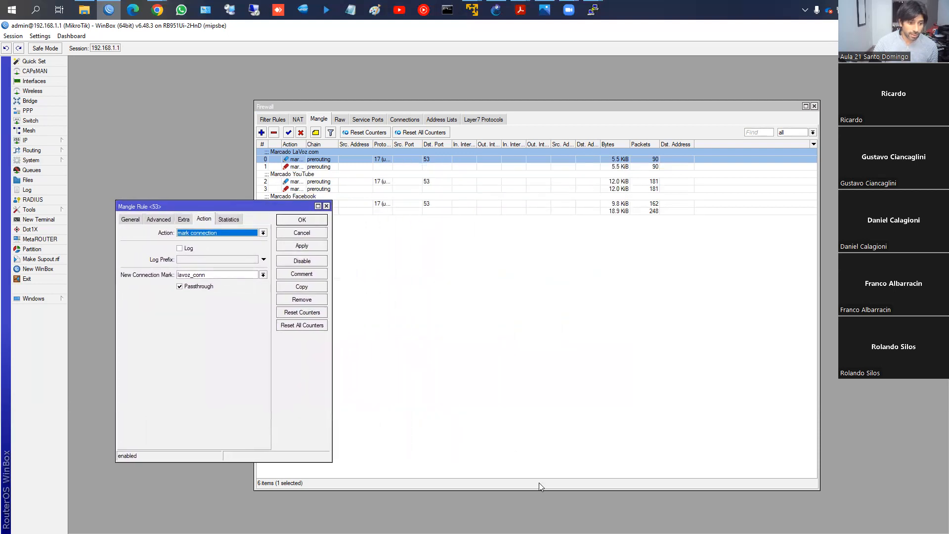
{"action": "left_click_drag", "start_coordinate": [275, 207], "coordinate": [248, 244]}
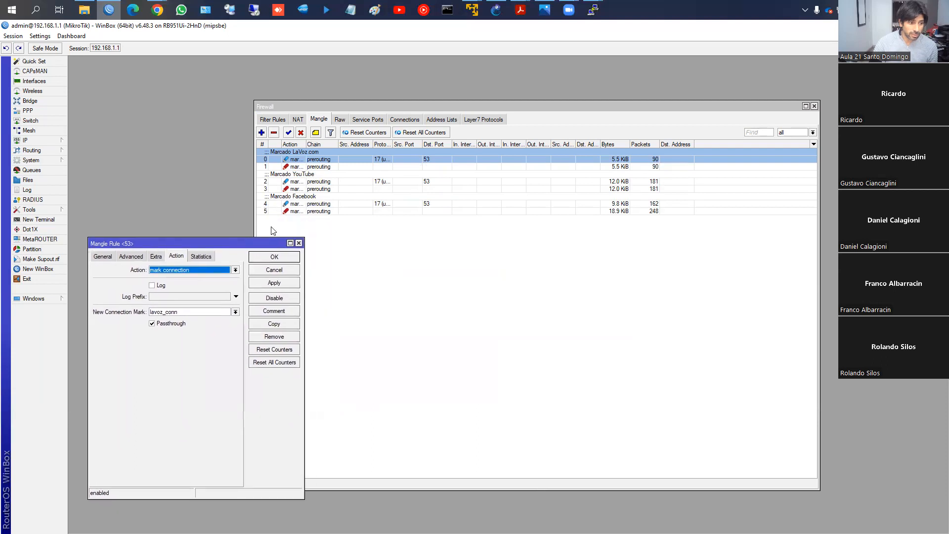
{"action": "double_click", "coordinate": [317, 167]}
{"action": "left_click_drag", "start_coordinate": [503, 169], "coordinate": [486, 212]}
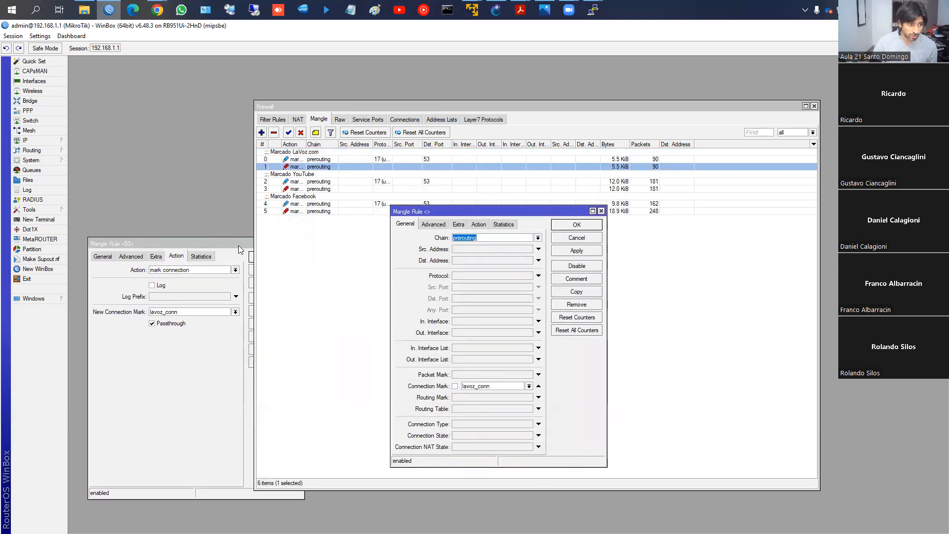
{"action": "left_click_drag", "start_coordinate": [238, 245], "coordinate": [264, 231]}
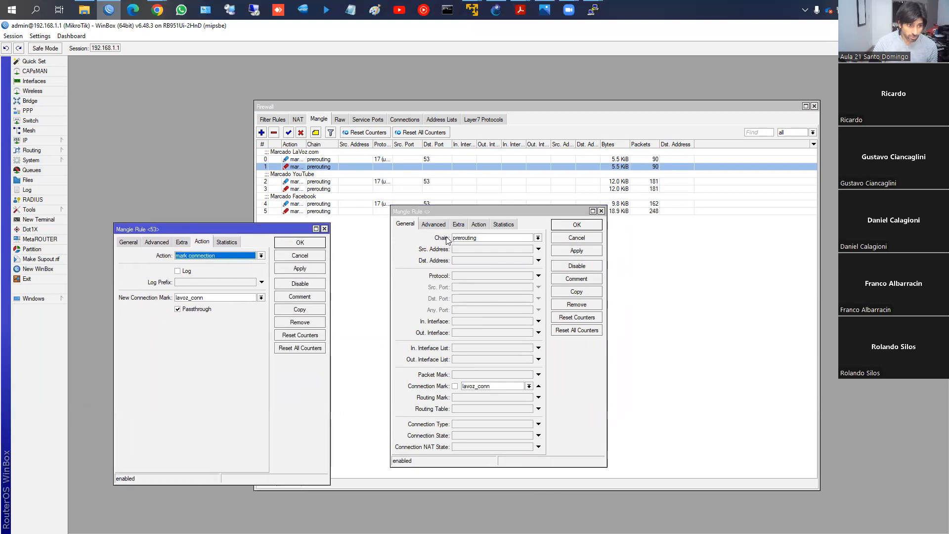
{"action": "left_click", "coordinate": [479, 225]}
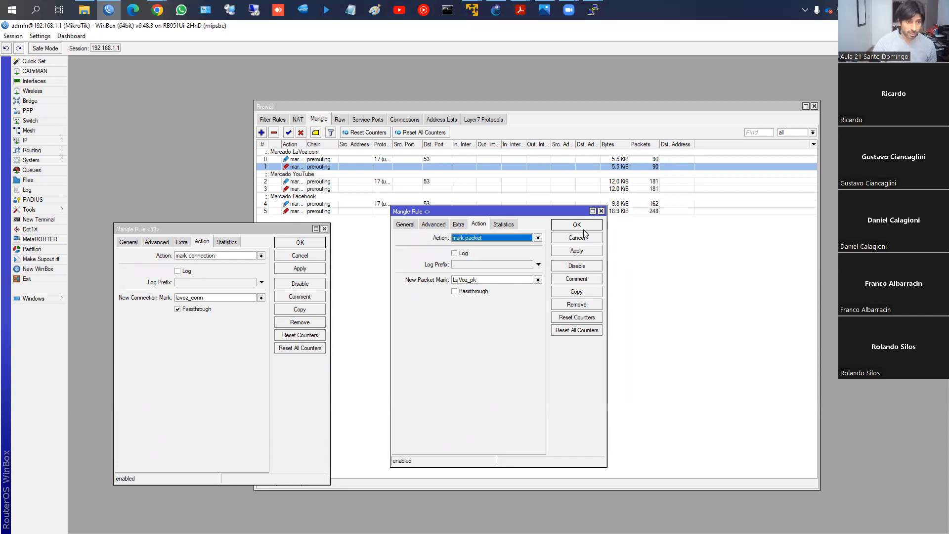
- Reset all mangle rule counters and close both open LaVoz.com mangle rules
{"action": "left_click", "coordinate": [416, 132]}
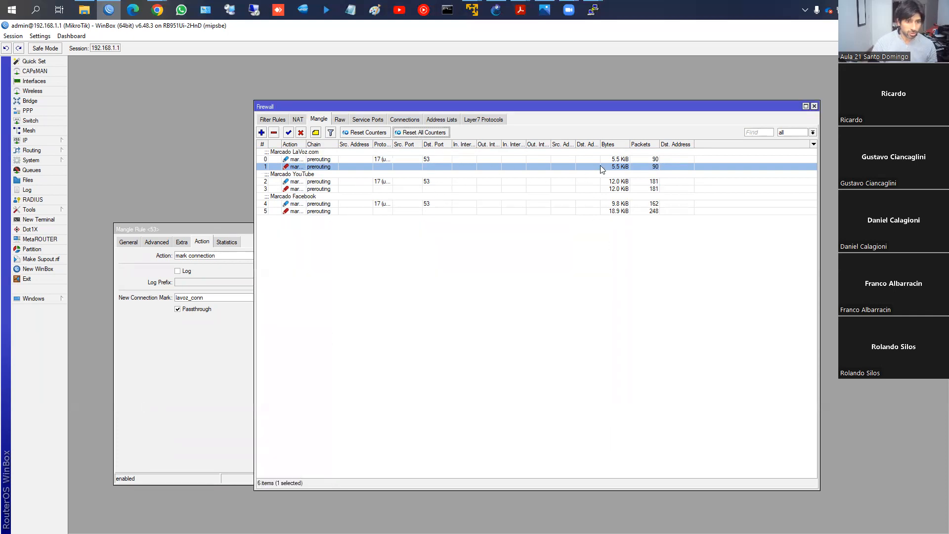
{"action": "left_click", "coordinate": [230, 227]}
{"action": "left_click", "coordinate": [314, 243]}
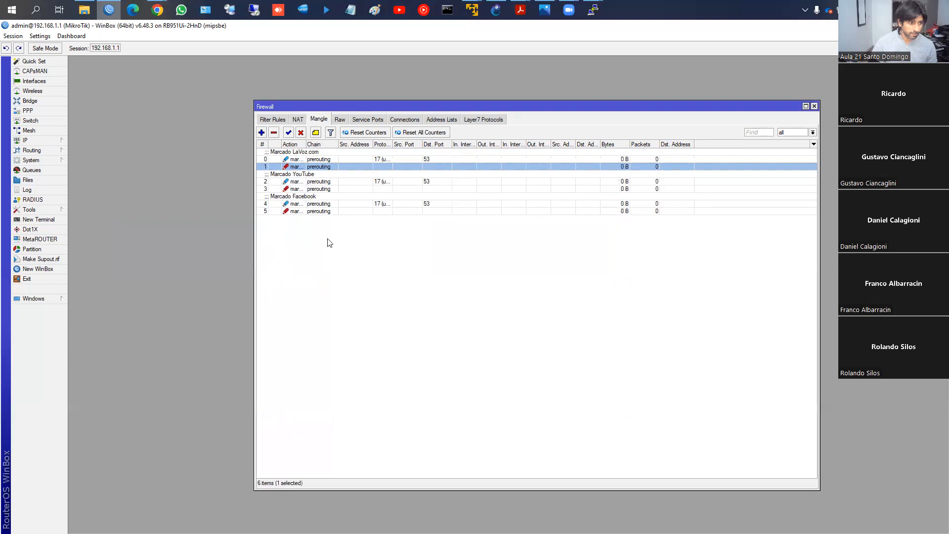
{"action": "left_click", "coordinate": [28, 297]}
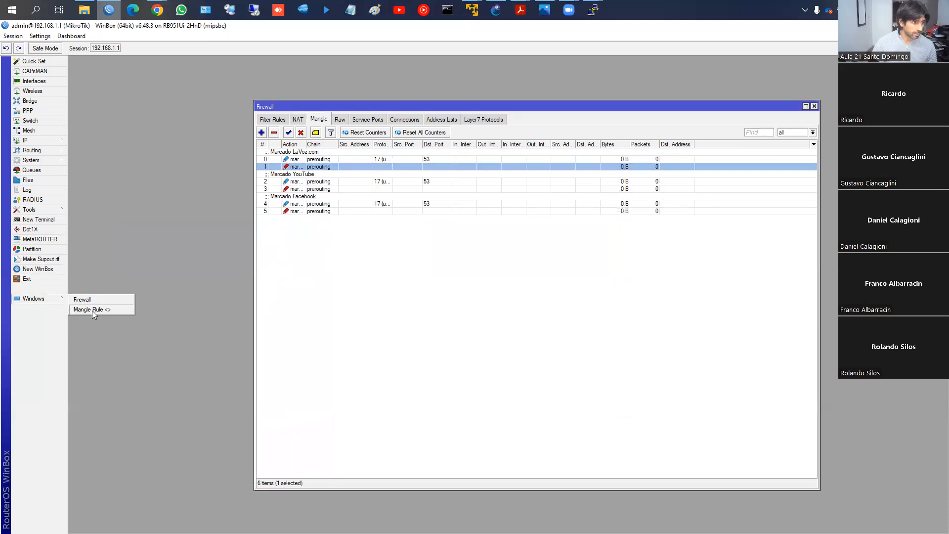
{"action": "left_click", "coordinate": [92, 312]}
{"action": "left_click", "coordinate": [570, 227]}
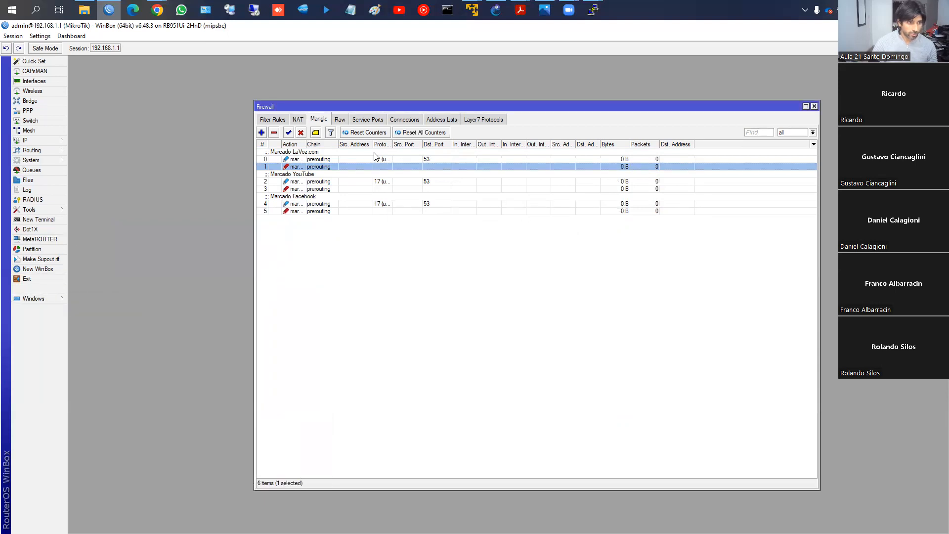
- Examine the input-chain drop rules in the filter list that match the LaVoz, YouTube and Facebook packet marks
{"action": "left_click", "coordinate": [273, 118]}
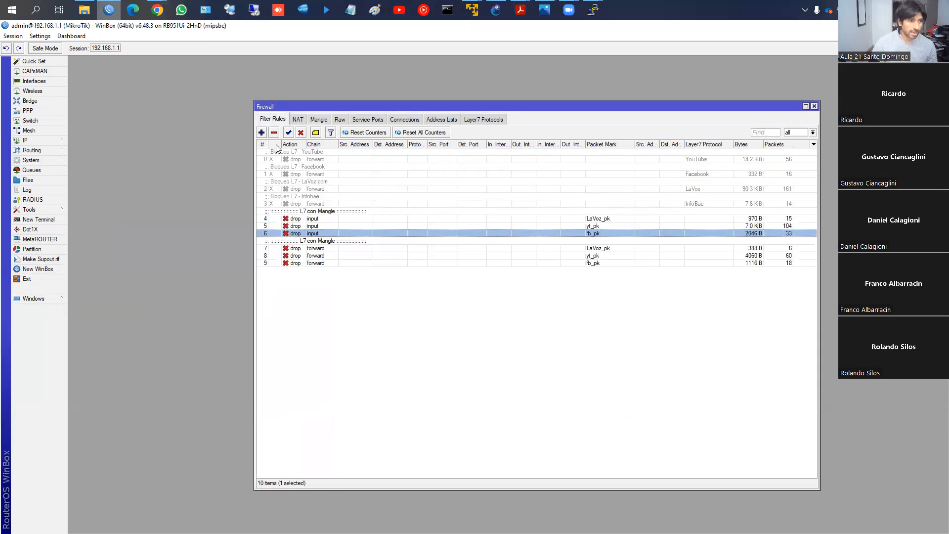
{"action": "left_click", "coordinate": [316, 216]}
{"action": "left_click", "coordinate": [318, 240]}
{"action": "left_click", "coordinate": [318, 226]}
{"action": "left_click", "coordinate": [325, 238]}
{"action": "left_click", "coordinate": [326, 232]}
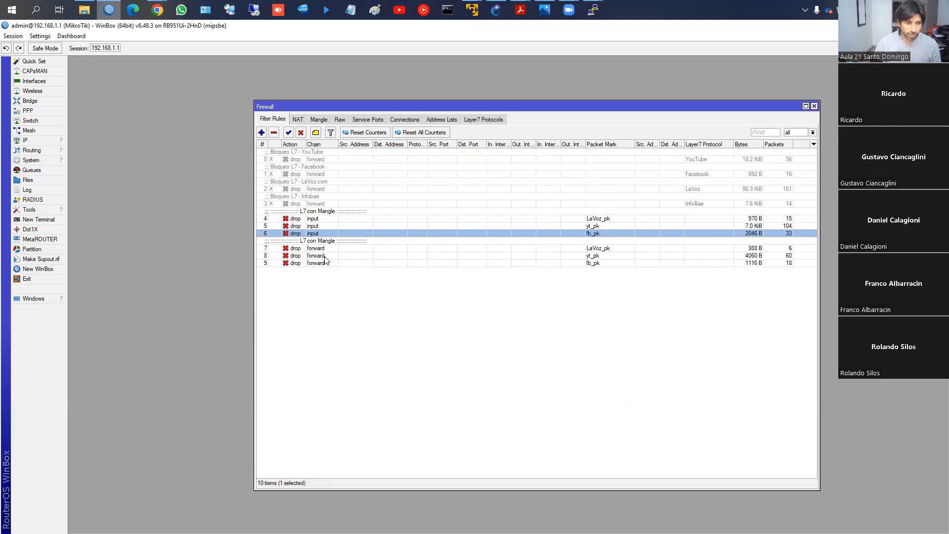
{"action": "left_click", "coordinate": [320, 219]}
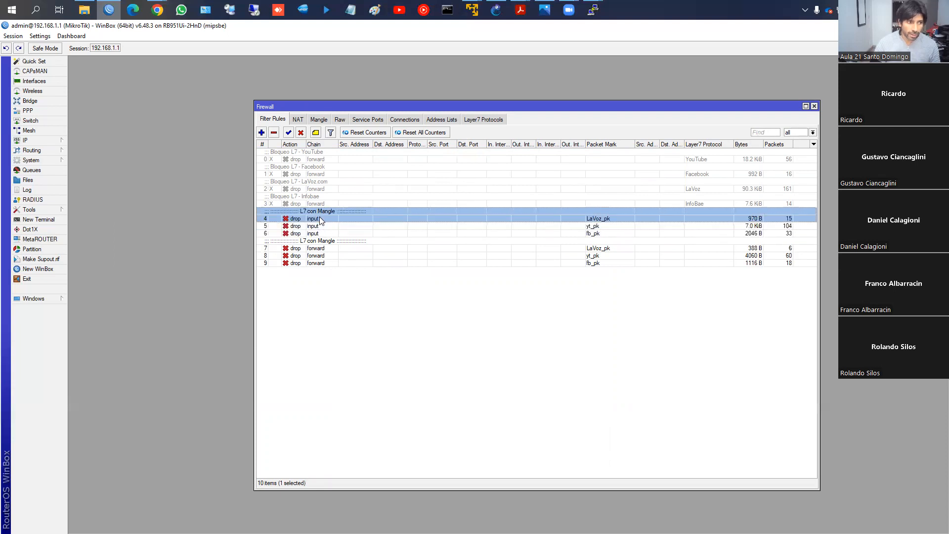
- Inspect the forward-chain LaVoz_pk drop rule's packet mark and action, close it, and return to the mangle rule list
{"action": "left_click", "coordinate": [320, 247]}
{"action": "double_click", "coordinate": [324, 247]}
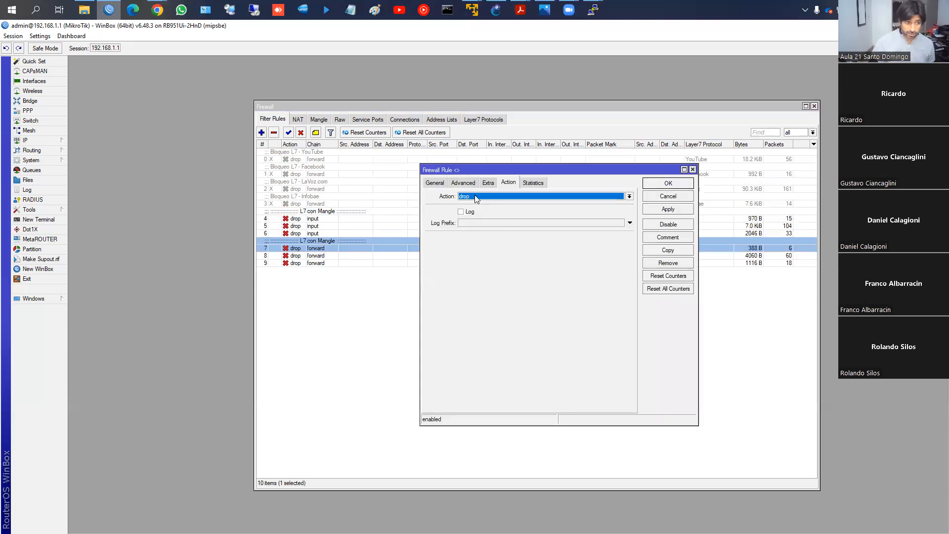
{"action": "left_click", "coordinate": [436, 182]}
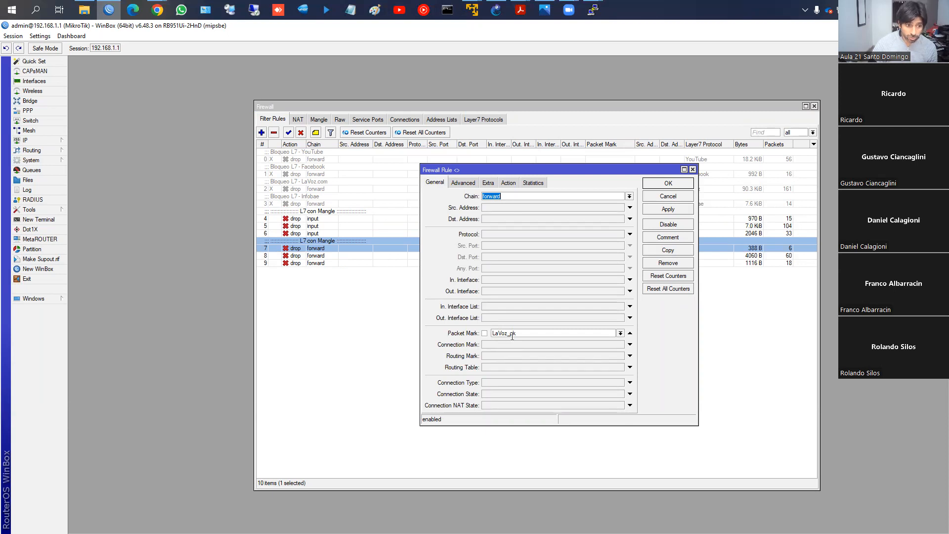
{"action": "left_click", "coordinate": [508, 183]}
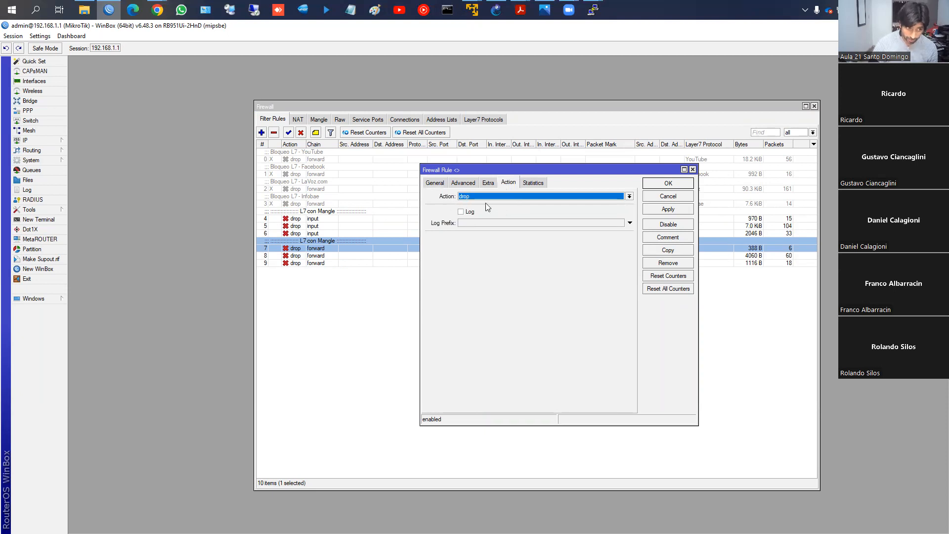
{"action": "left_click", "coordinate": [440, 183]}
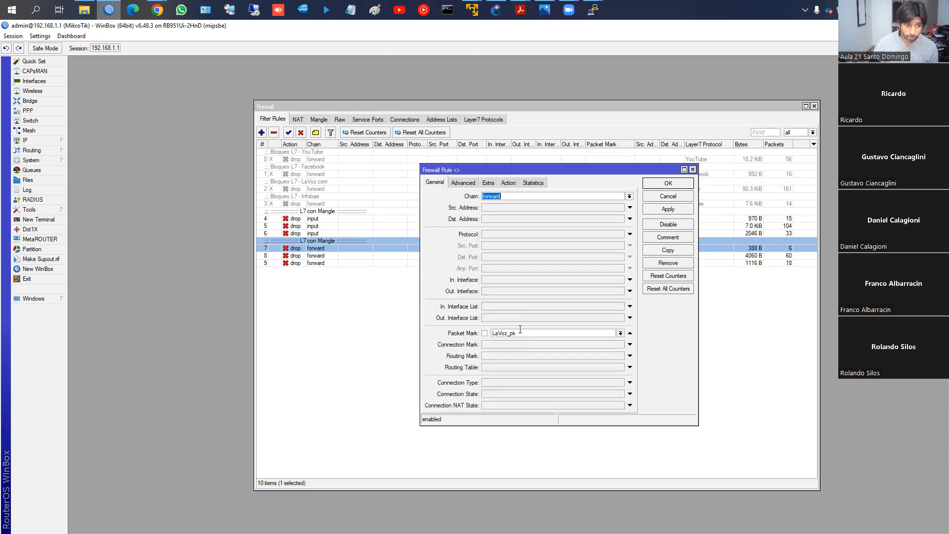
{"action": "left_click", "coordinate": [657, 183]}
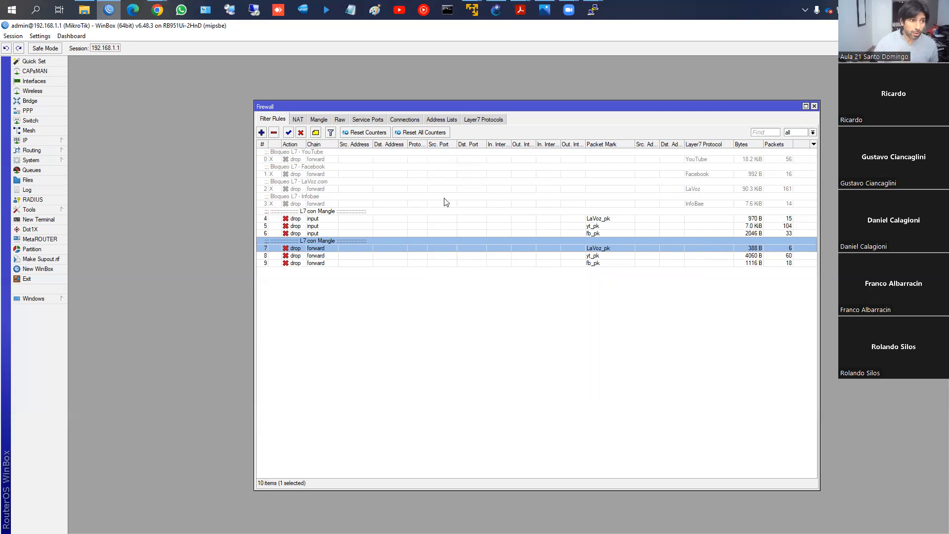
{"action": "left_click", "coordinate": [318, 120]}
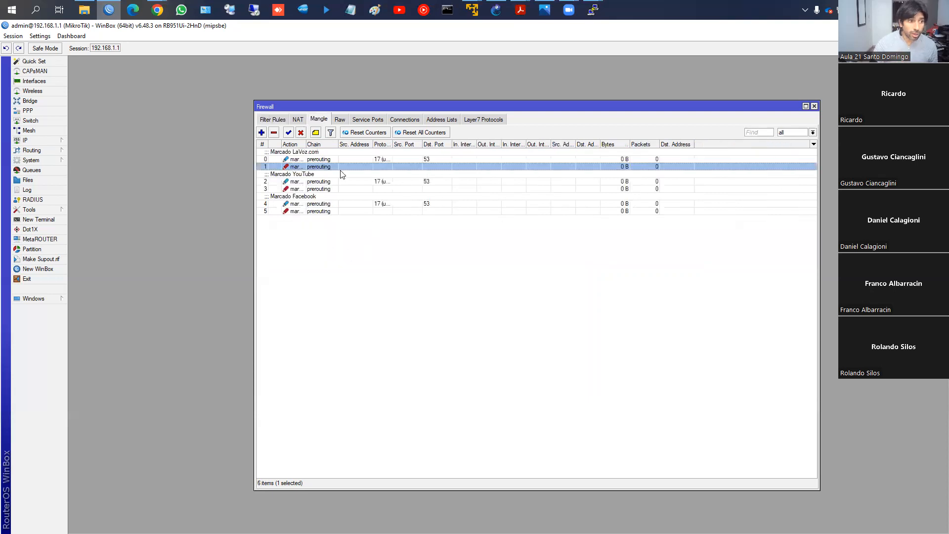
- Review the input-chain and forward-chain LaVoz_pk drop rules in the filter list, opening and closing the input one
{"action": "left_click", "coordinate": [348, 159]}
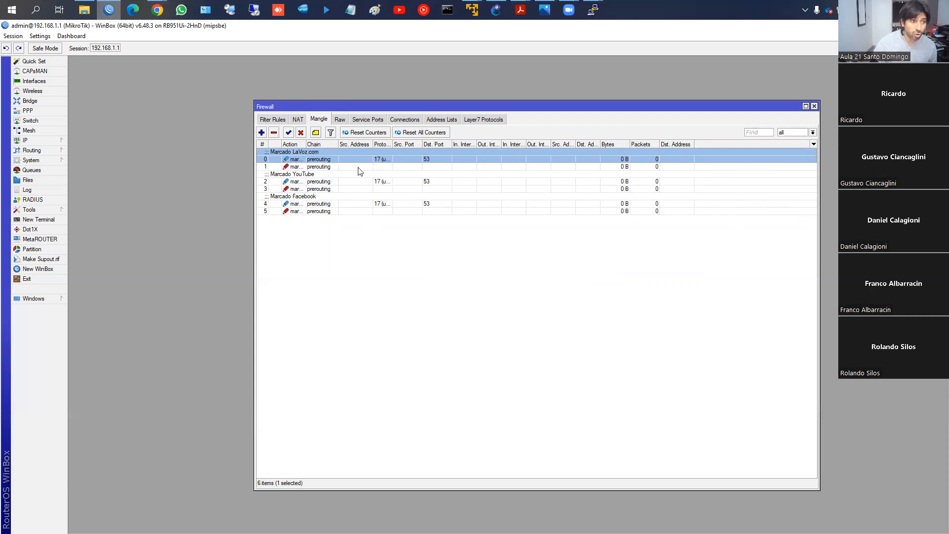
{"action": "left_click", "coordinate": [283, 120]}
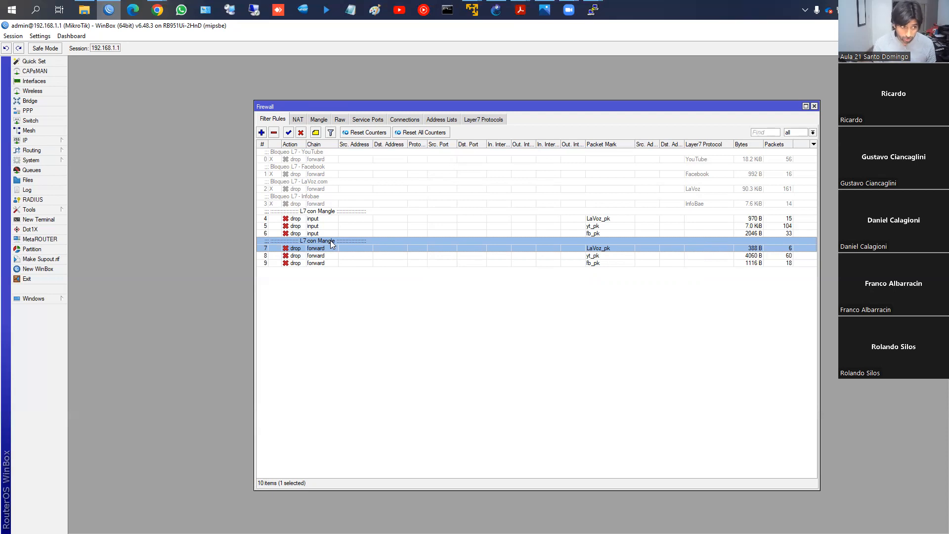
{"action": "left_click", "coordinate": [339, 220]}
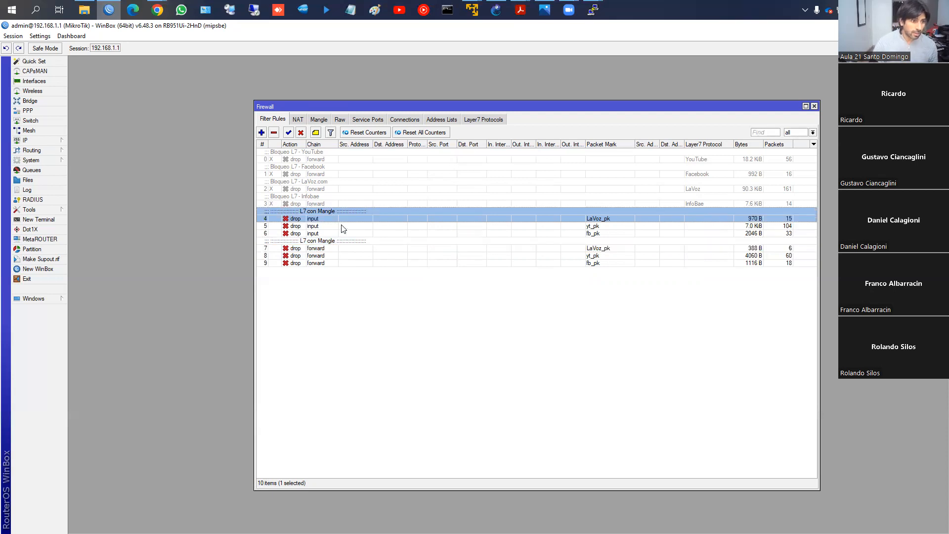
{"action": "double_click", "coordinate": [337, 216]}
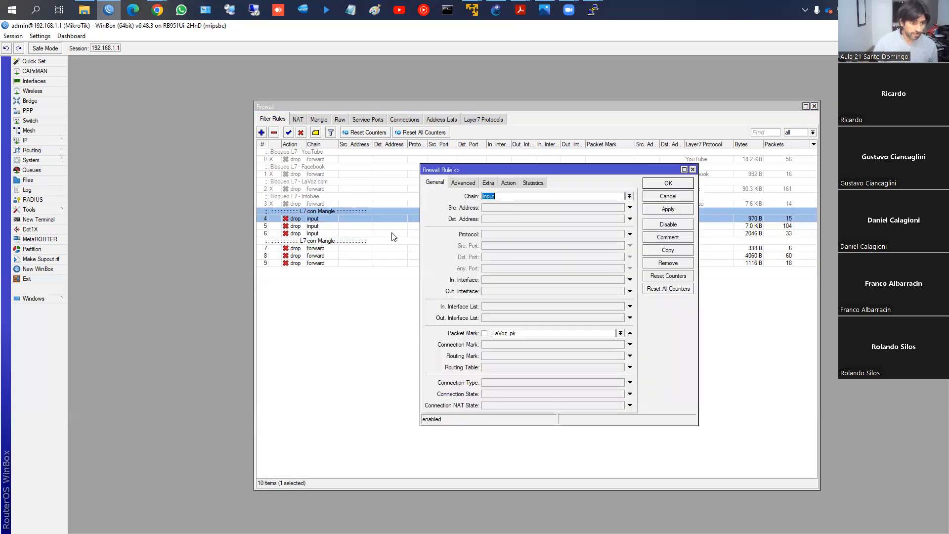
{"action": "left_click", "coordinate": [655, 185]}
{"action": "left_click", "coordinate": [334, 250]}
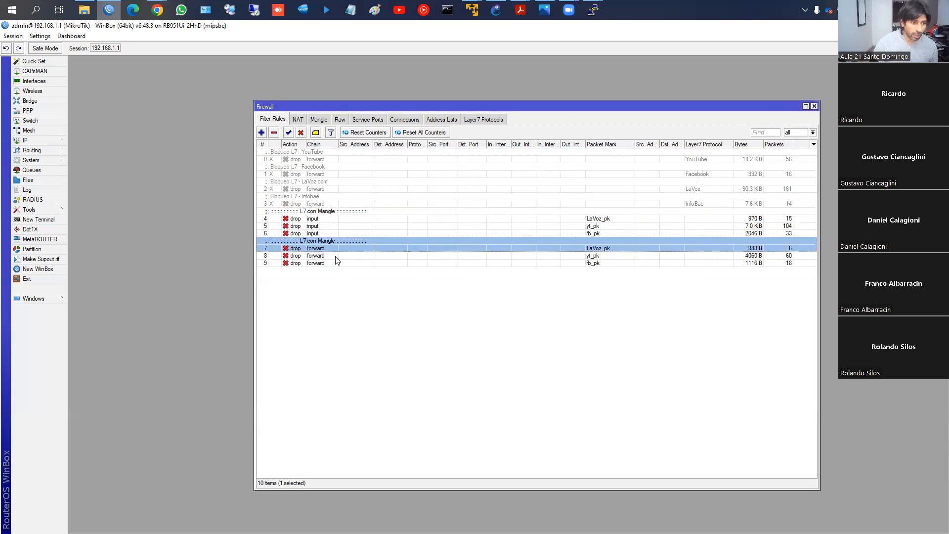
- Open the input-chain LaVoz_pk drop rule, check its action settings, and close it
{"action": "left_click", "coordinate": [329, 219]}
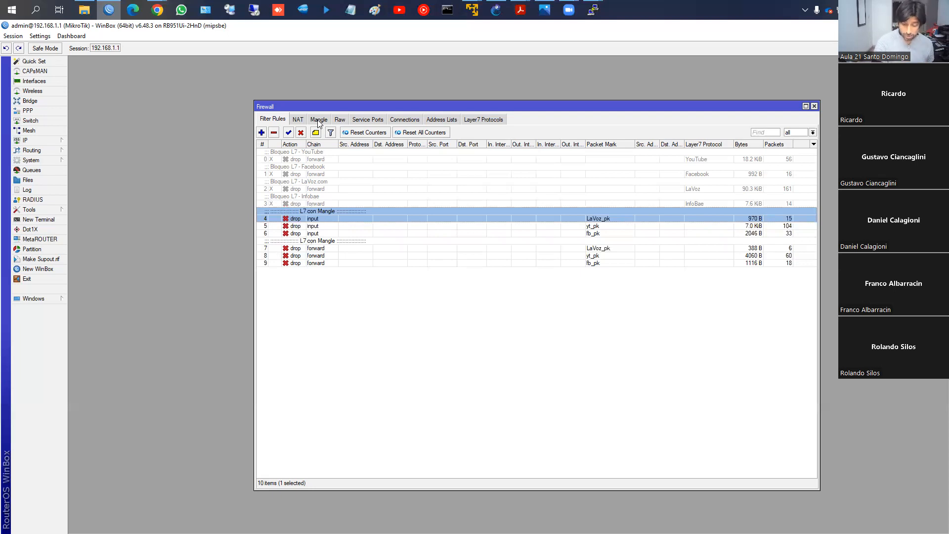
{"action": "double_click", "coordinate": [353, 218]}
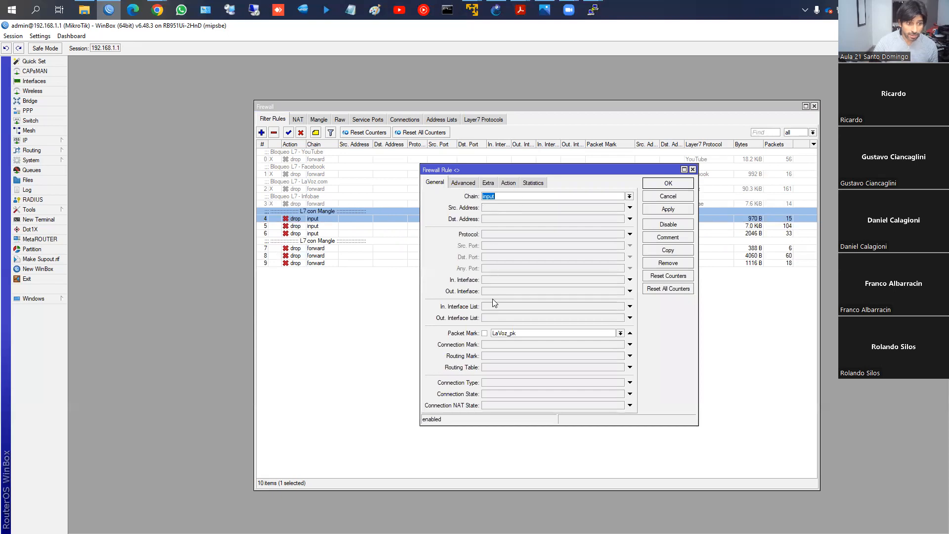
{"action": "left_click", "coordinate": [507, 184]}
{"action": "left_click", "coordinate": [666, 184]}
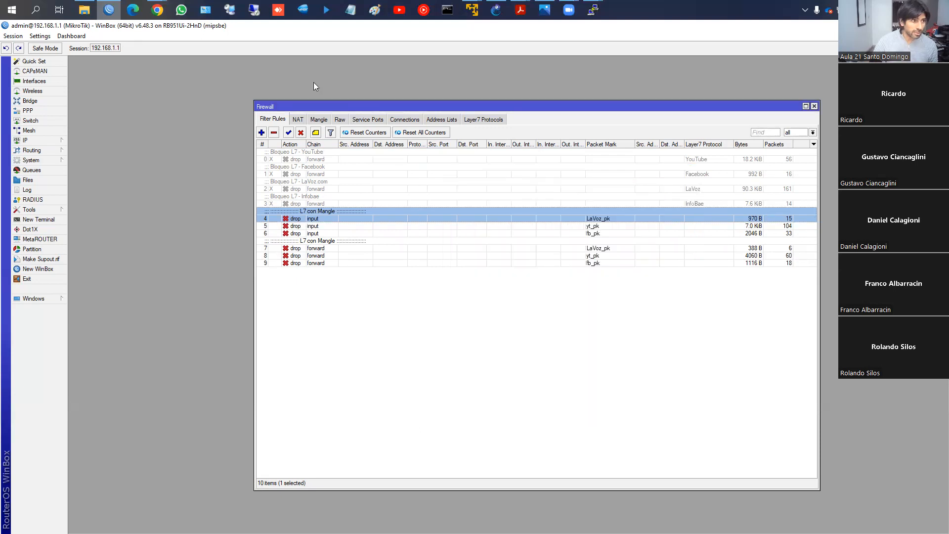
- Bring up the mangle rule list, switch to Chrome and load lavoz.com.ar in a new tab to generate matching traffic
{"action": "left_click", "coordinate": [319, 121]}
{"action": "mouse_move", "coordinate": [158, 11]}
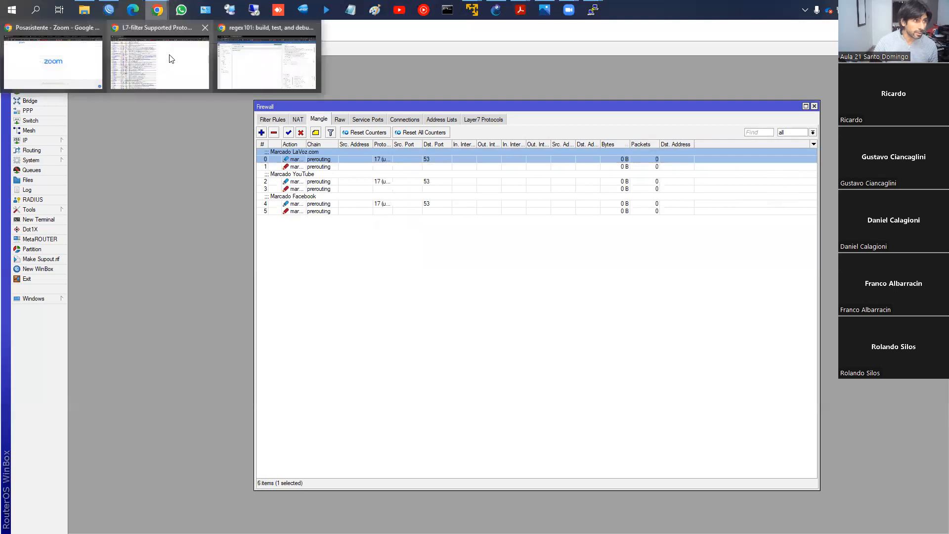
{"action": "left_click", "coordinate": [152, 59]}
{"action": "left_click", "coordinate": [134, 28]}
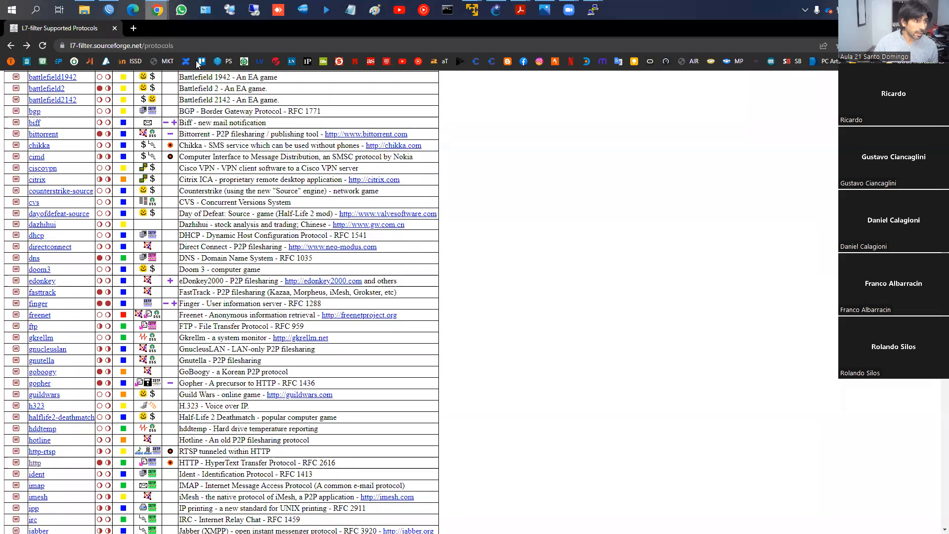
{"action": "left_click", "coordinate": [260, 61]}
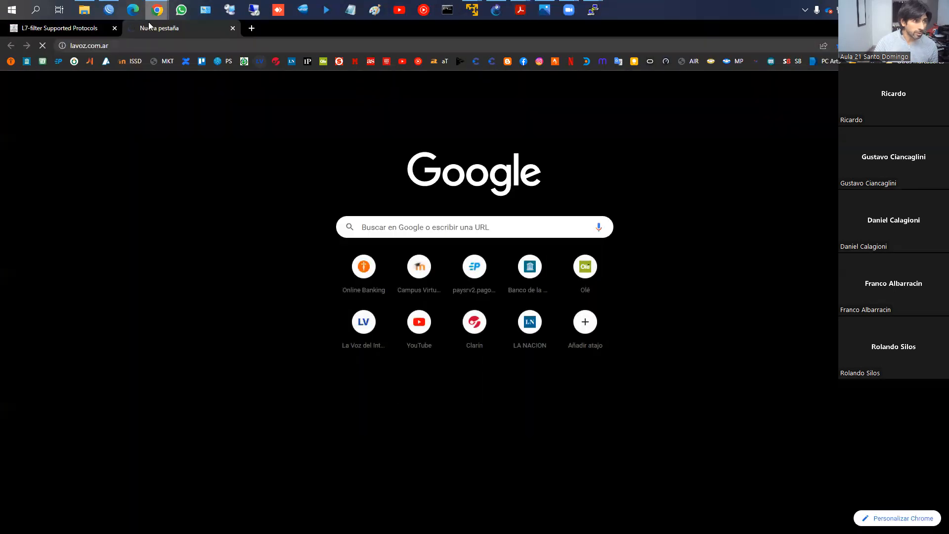
- Switch to WinBox, check the mangle counters, then reset all filter rule counters and watch the two LaVoz_pk drop rules
{"action": "left_click", "coordinate": [111, 10]}
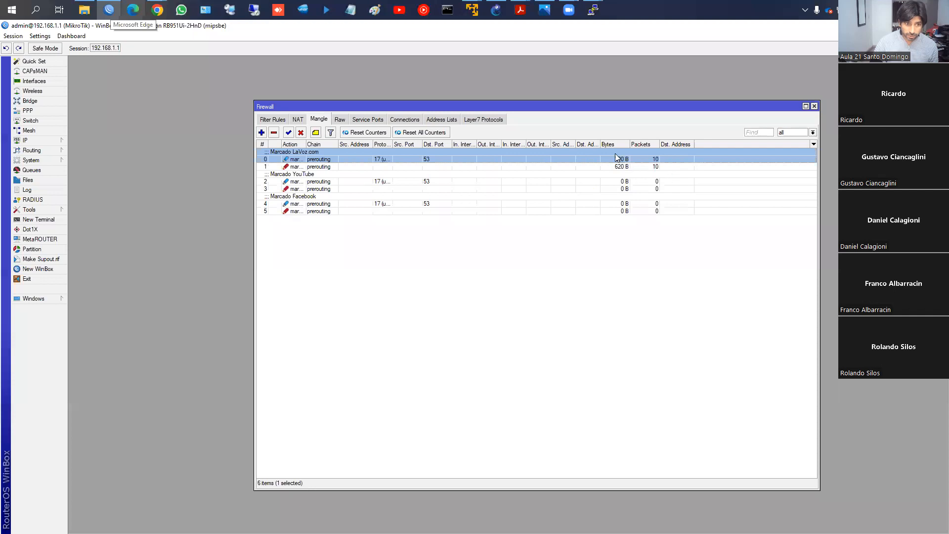
{"action": "left_click", "coordinate": [274, 119]}
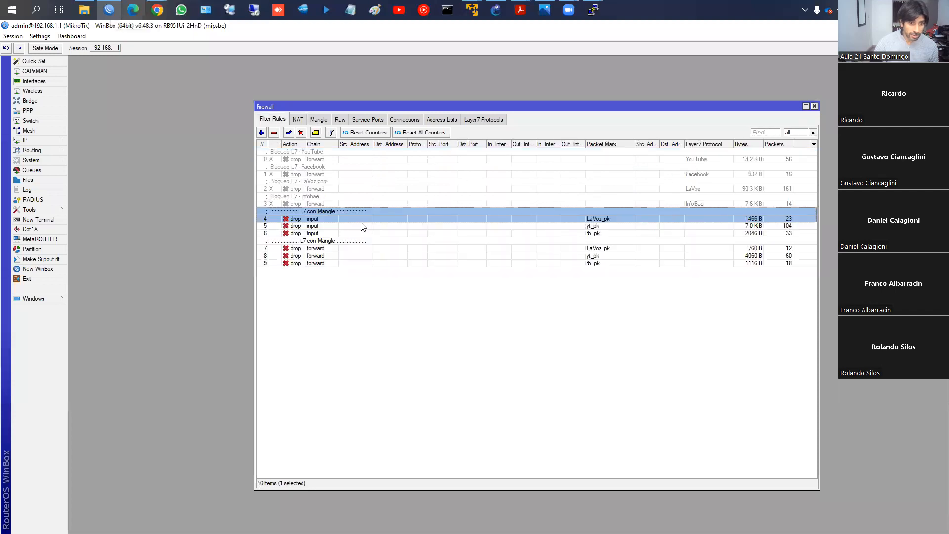
{"action": "left_click", "coordinate": [443, 136]}
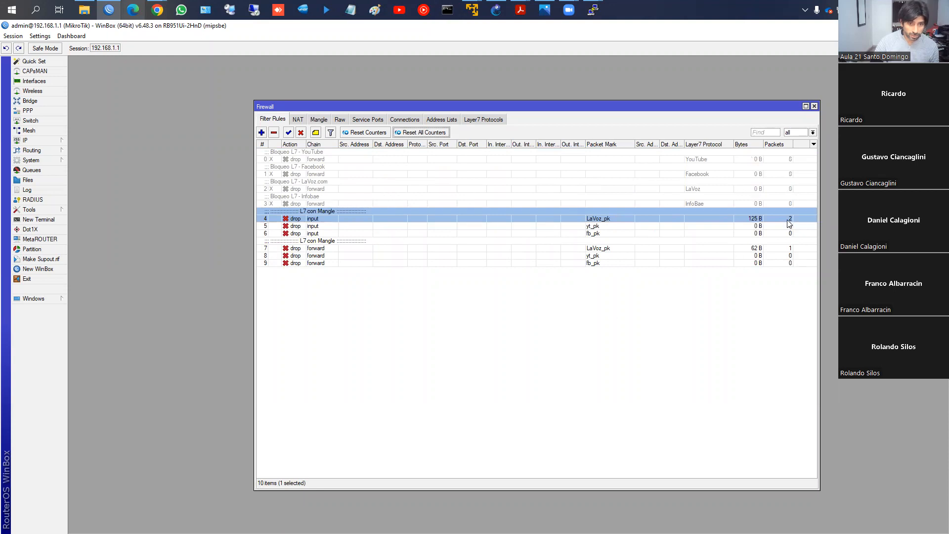
{"action": "left_click", "coordinate": [758, 249]}
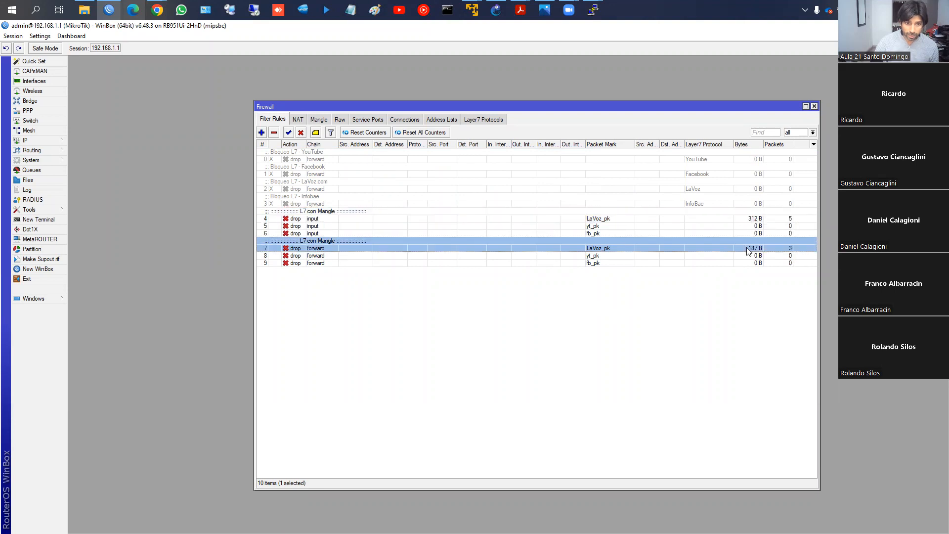
- Check in Chrome whether lavoz.com.ar loads, and return to WinBox
{"action": "mouse_move", "coordinate": [157, 10]}
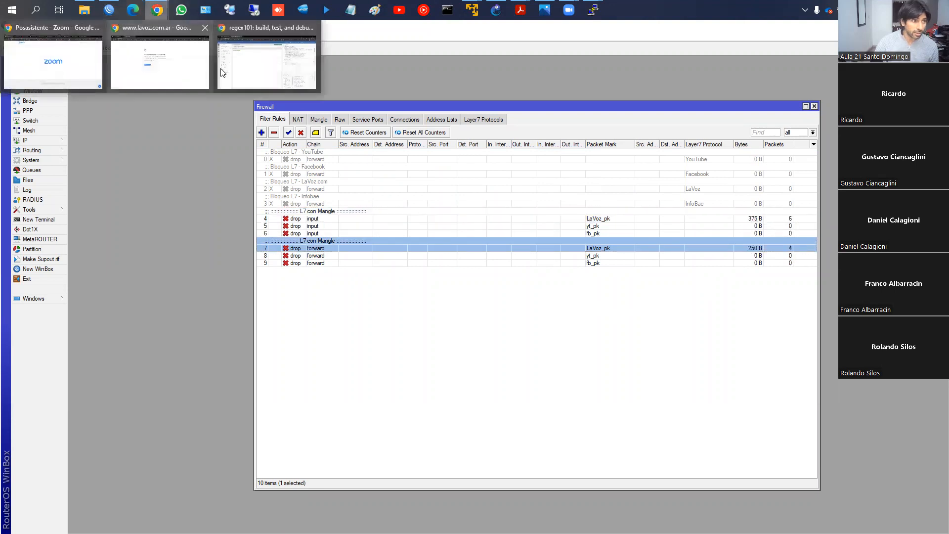
{"action": "left_click", "coordinate": [195, 65]}
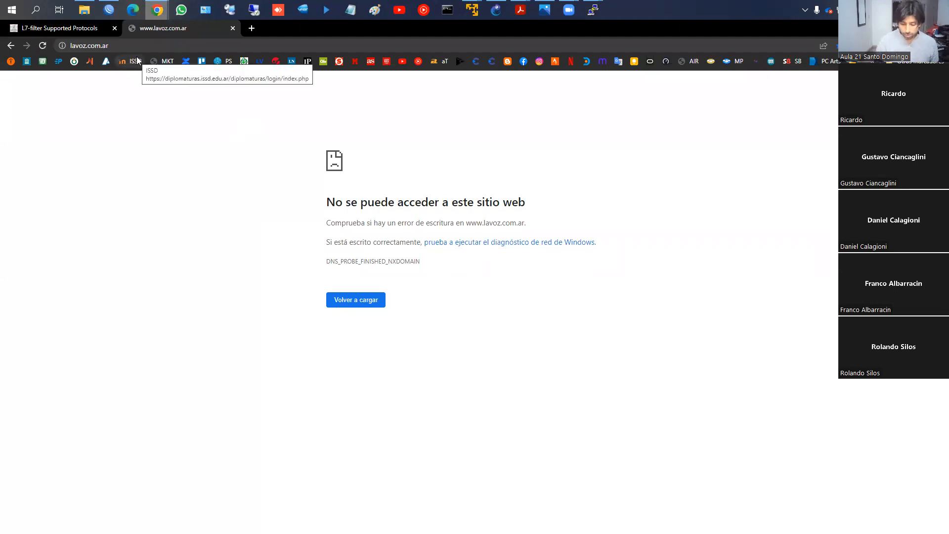
{"action": "left_click", "coordinate": [111, 10]}
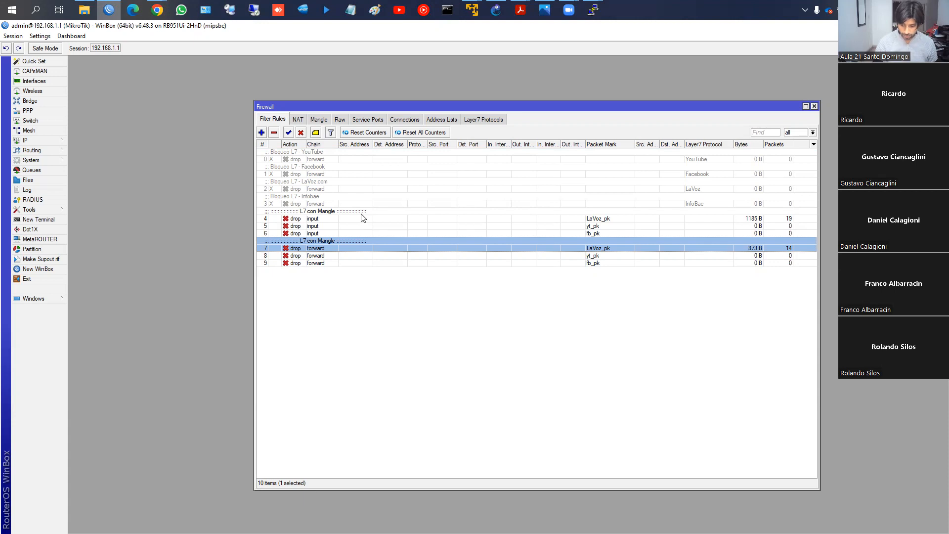
- Inspect the first LaVoz.com mangle rule's no-mark condition, LaVoz Layer 7 match and lavoz_conn connection-marking action, and close it
{"action": "left_click", "coordinate": [319, 121]}
{"action": "left_click", "coordinate": [321, 166]}
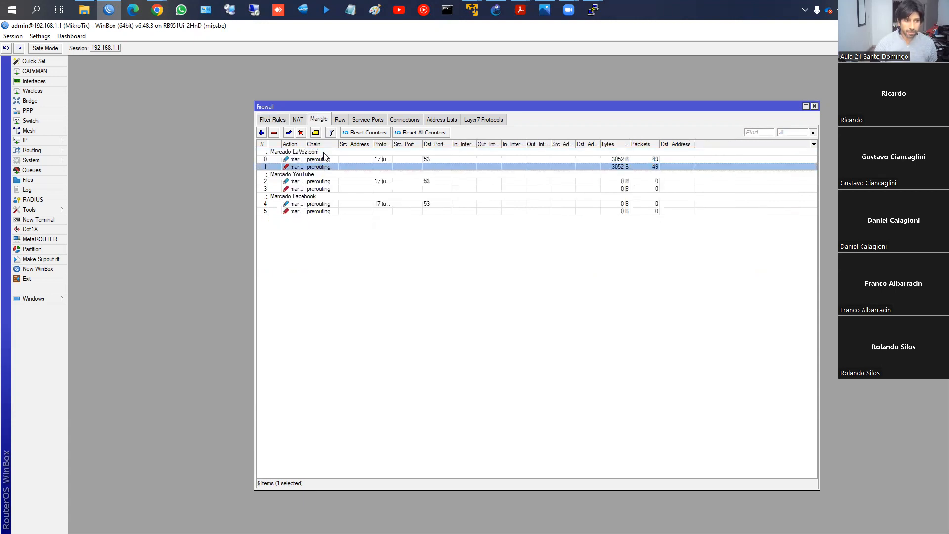
{"action": "left_click", "coordinate": [305, 154]}
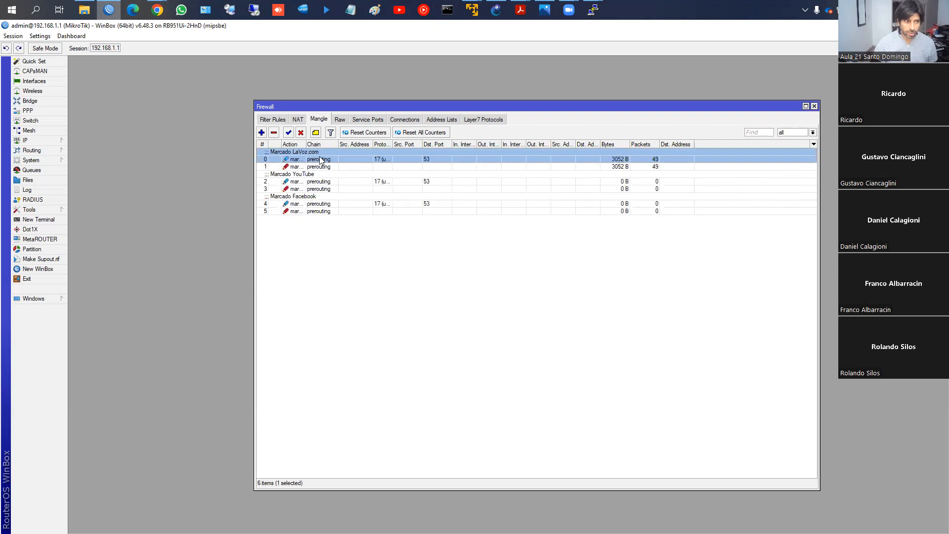
{"action": "double_click", "coordinate": [322, 159]}
{"action": "left_click", "coordinate": [406, 224]}
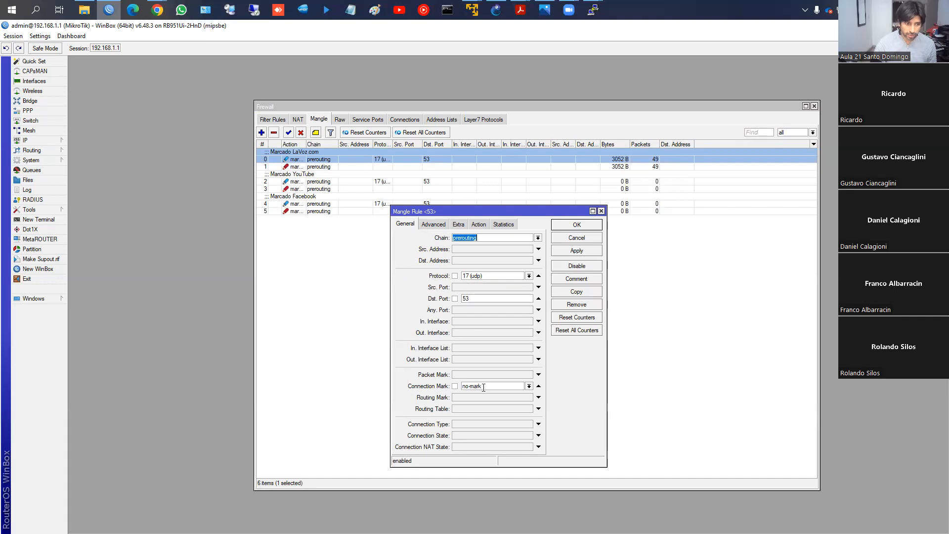
{"action": "left_click", "coordinate": [479, 225]}
{"action": "left_click", "coordinate": [433, 224]}
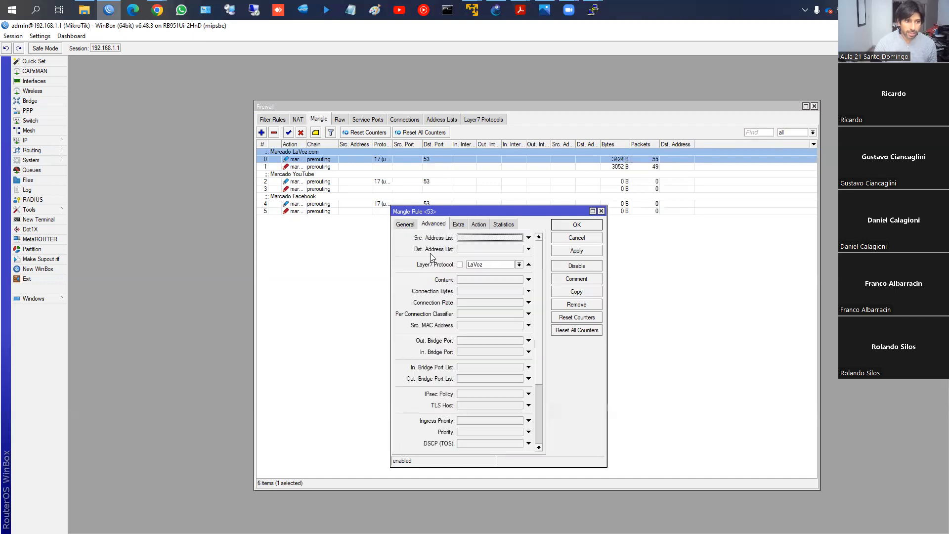
{"action": "left_click", "coordinate": [479, 225]}
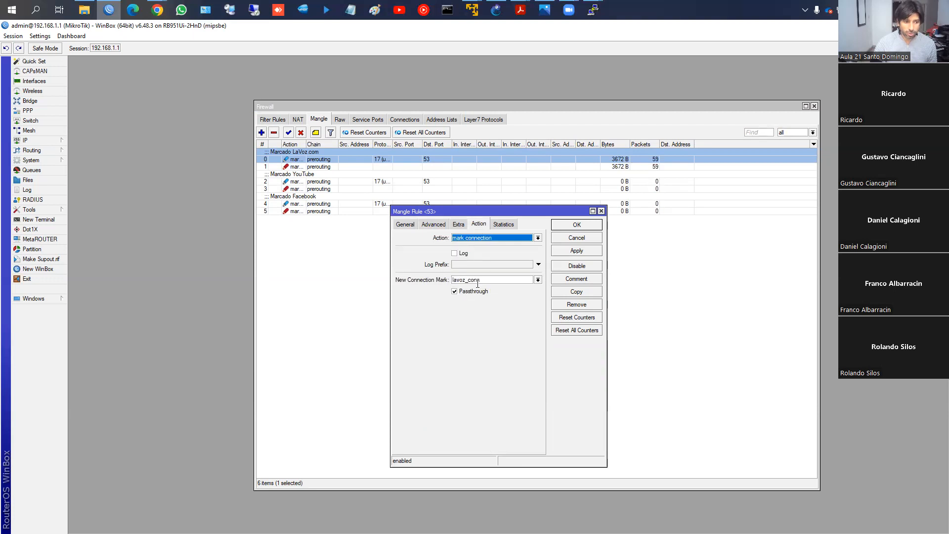
{"action": "left_click", "coordinate": [561, 228]}
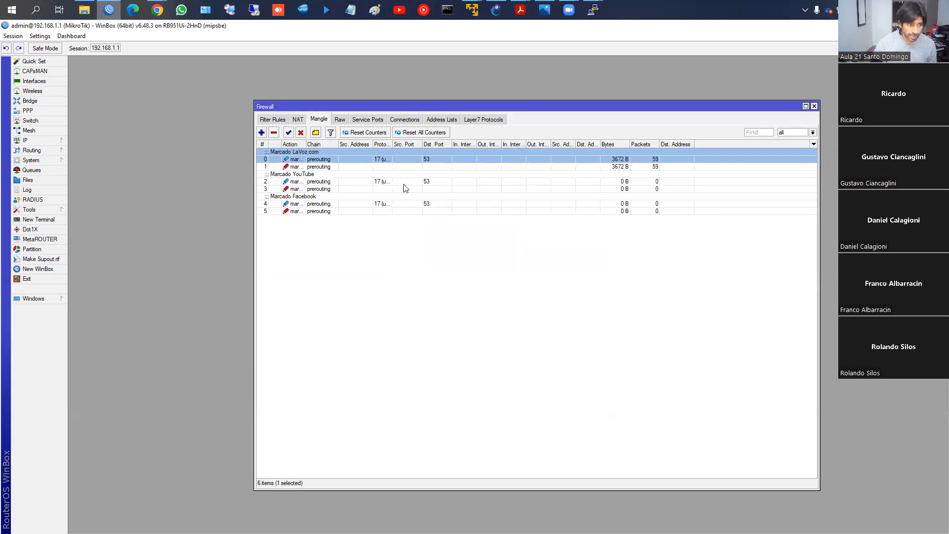
- Inspect the second LaVoz.com mangle rule's lavoz_conn condition and LaVoz_pk packet-marking action, and close it
{"action": "double_click", "coordinate": [366, 166]}
{"action": "left_click", "coordinate": [404, 225]}
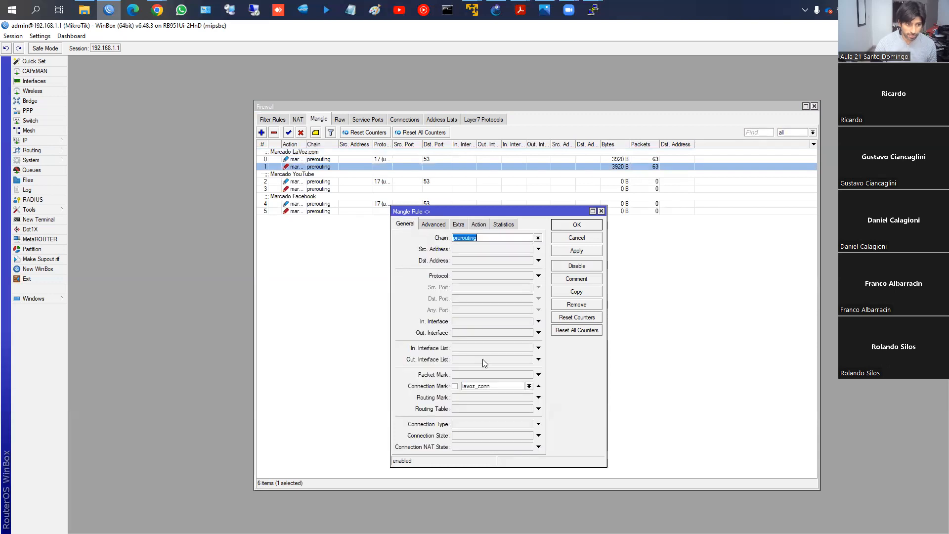
{"action": "left_click", "coordinate": [478, 224]}
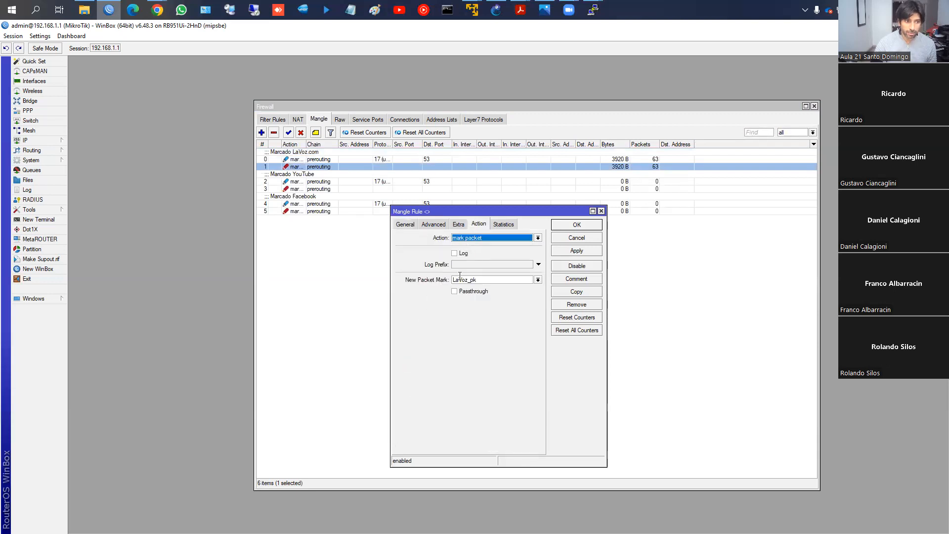
{"action": "left_click", "coordinate": [564, 228]}
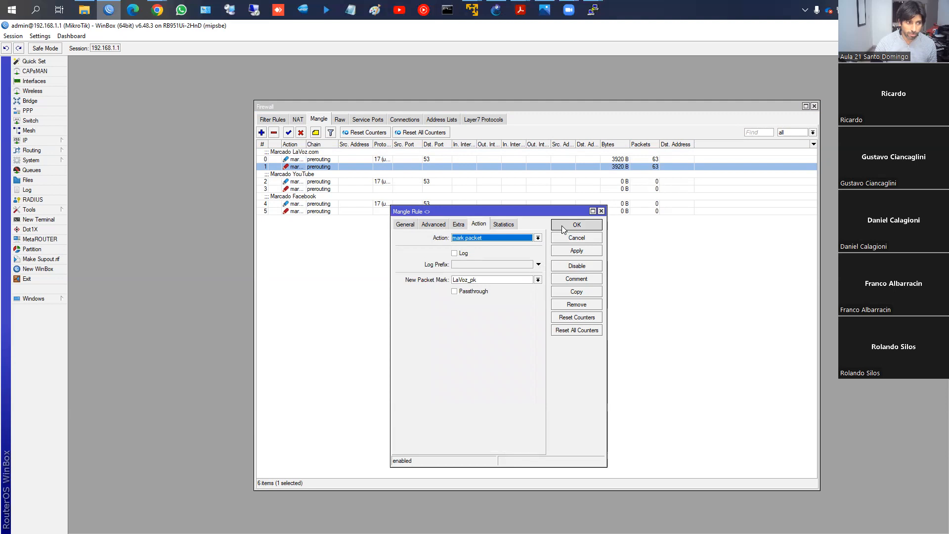
- Compare the LaVoz_pk drop rules in the filter list, inspect the forward-chain rule's settings, and close it
{"action": "left_click", "coordinate": [273, 119]}
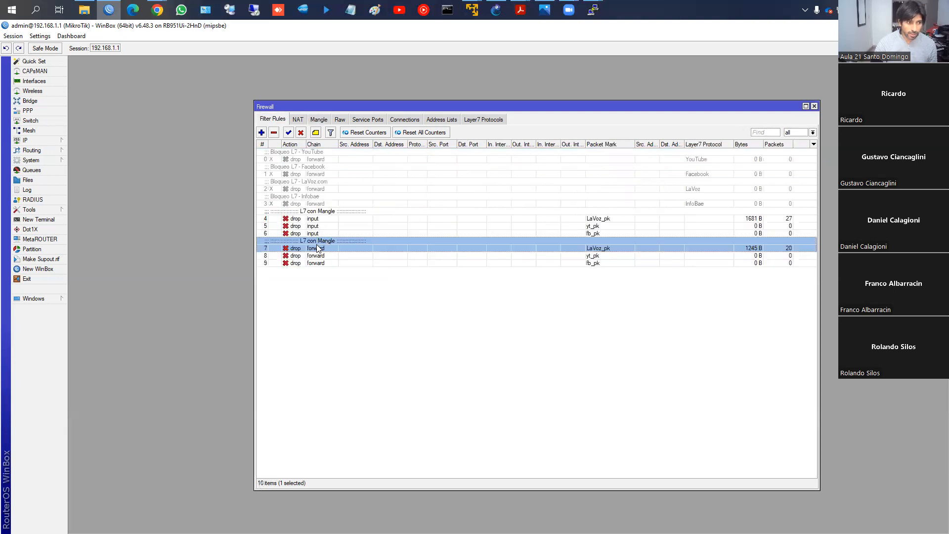
{"action": "left_click", "coordinate": [322, 219]}
{"action": "left_click", "coordinate": [321, 247]}
{"action": "double_click", "coordinate": [364, 245]}
{"action": "left_click", "coordinate": [437, 183]}
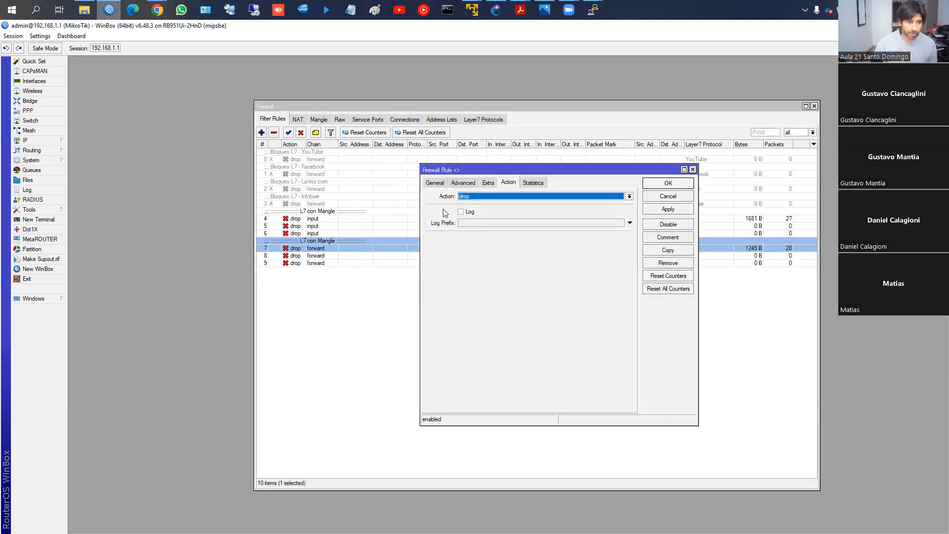
{"action": "left_click", "coordinate": [655, 187]}
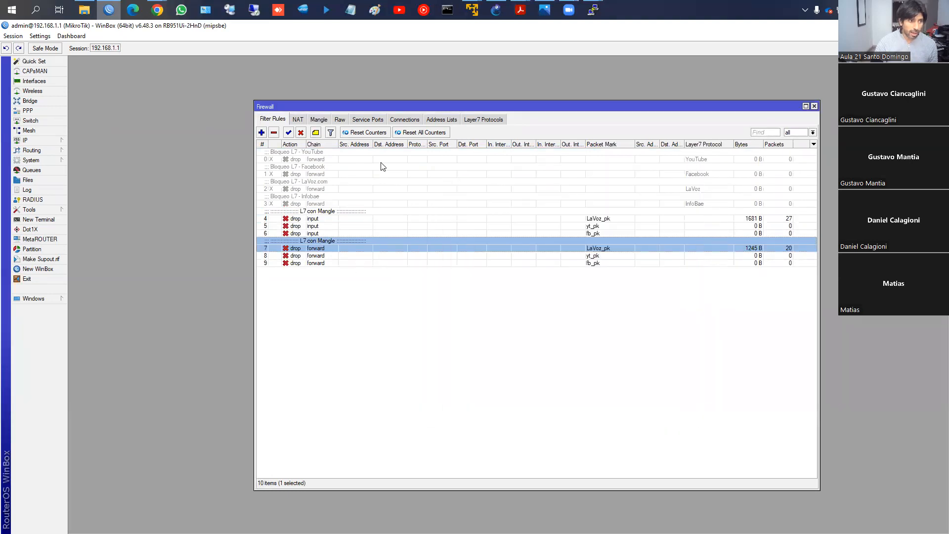
- Recheck the lavoz.com.ar page in Chrome with the drop rules active, and return to the WinBox filter list
{"action": "mouse_move", "coordinate": [157, 10]}
{"action": "left_click", "coordinate": [166, 48]}
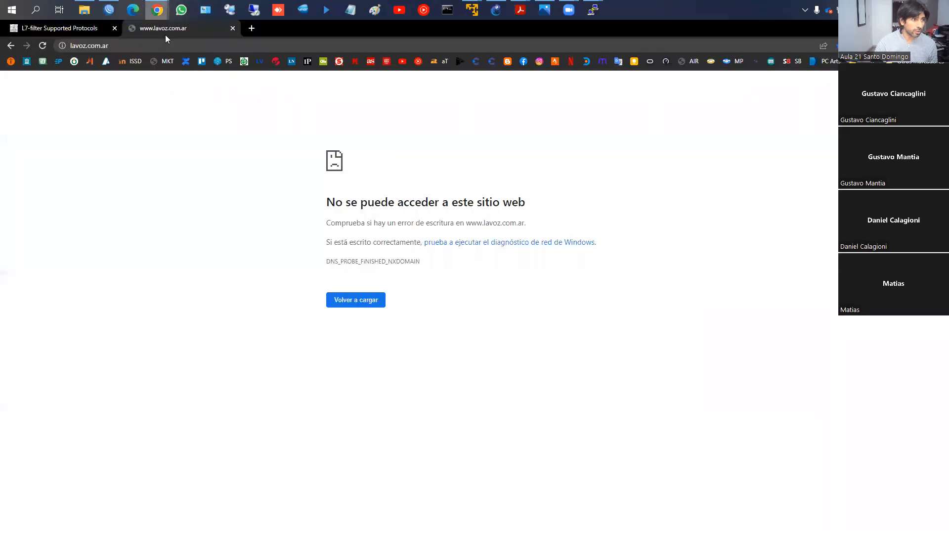
{"action": "left_click", "coordinate": [109, 10]}
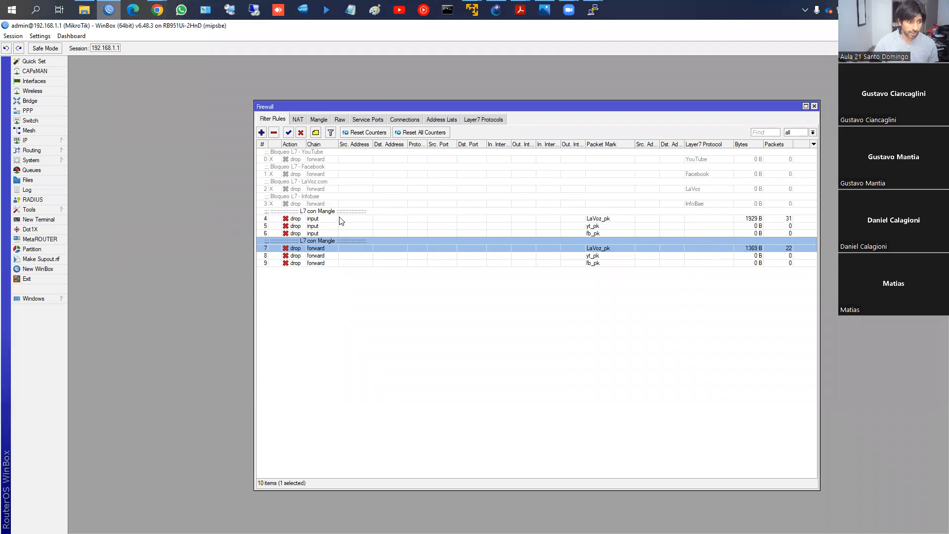
- Disable both the input-chain and forward-chain LaVoz_pk drop rules, and check lavoz.com.ar in Chrome
{"action": "left_click", "coordinate": [332, 218], "text": "ctrl"}
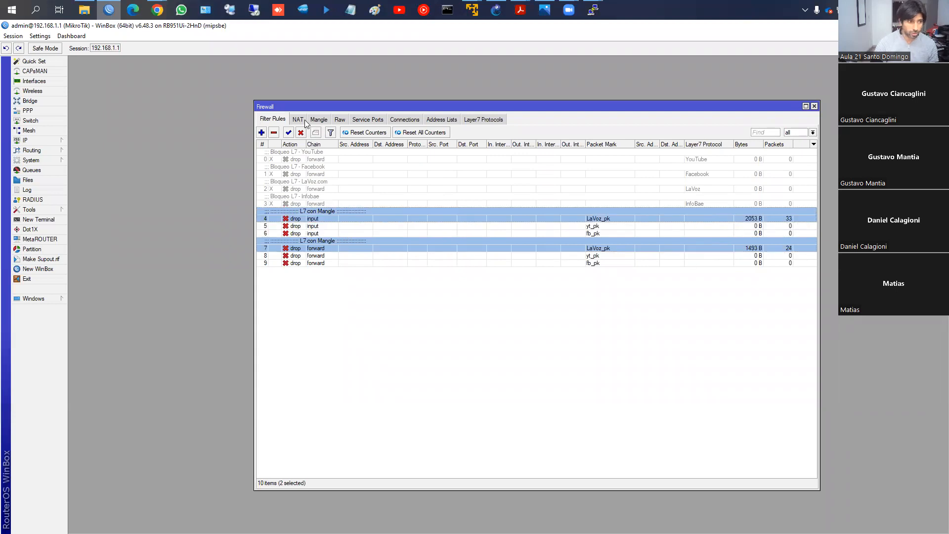
{"action": "left_click", "coordinate": [301, 133]}
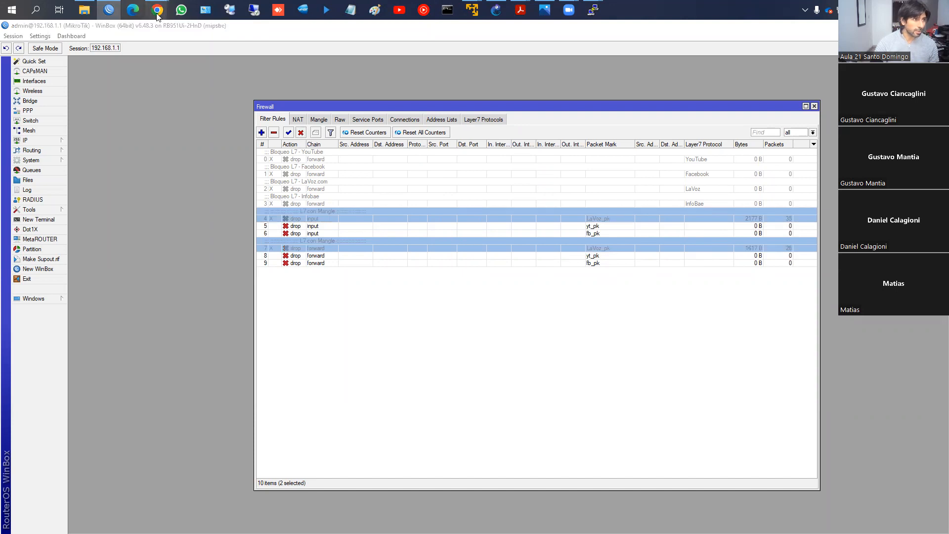
{"action": "mouse_move", "coordinate": [157, 9]}
{"action": "left_click", "coordinate": [165, 64]}
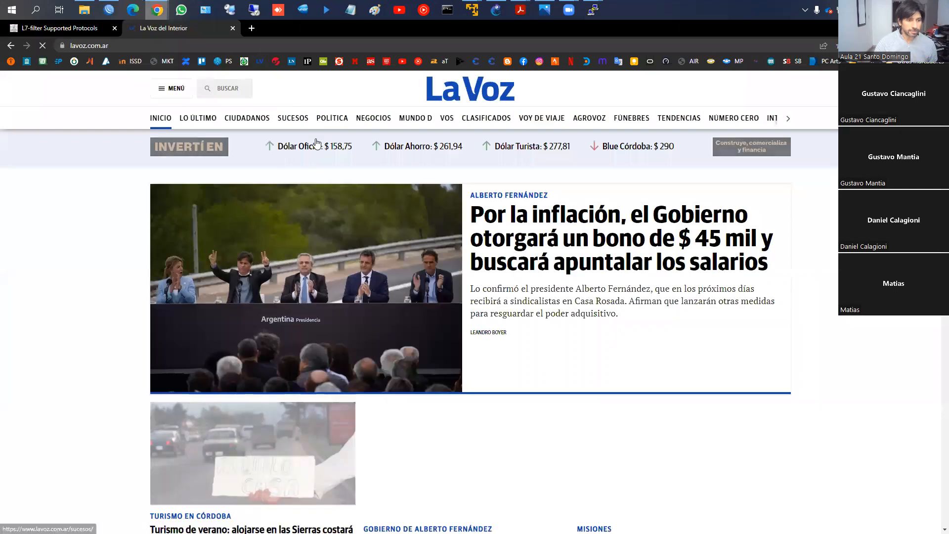
- Re-enable both LaVoz_pk drop rules in the WinBox filter list, and return to the lavoz.com.ar page in Chrome
{"action": "left_click", "coordinate": [109, 10]}
{"action": "left_click", "coordinate": [289, 132]}
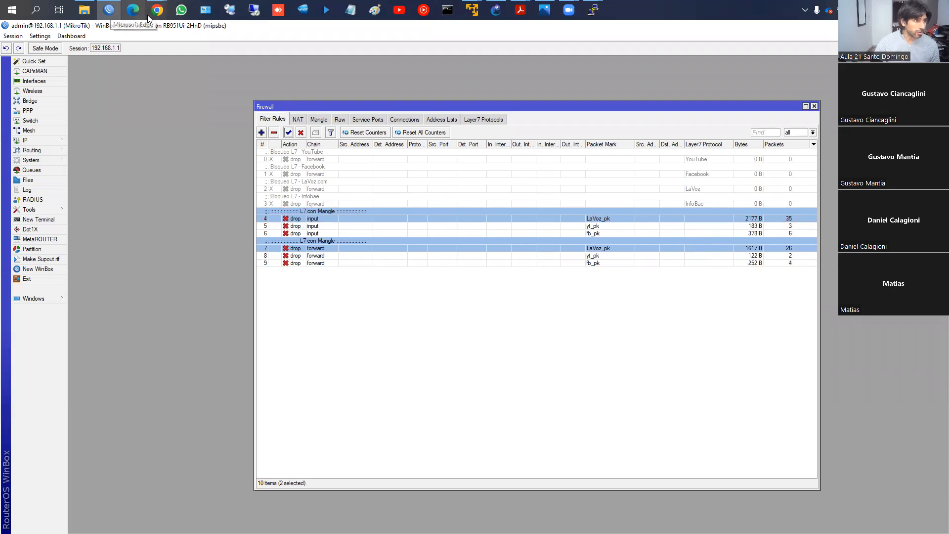
{"action": "mouse_move", "coordinate": [157, 10]}
{"action": "left_click", "coordinate": [200, 73]}
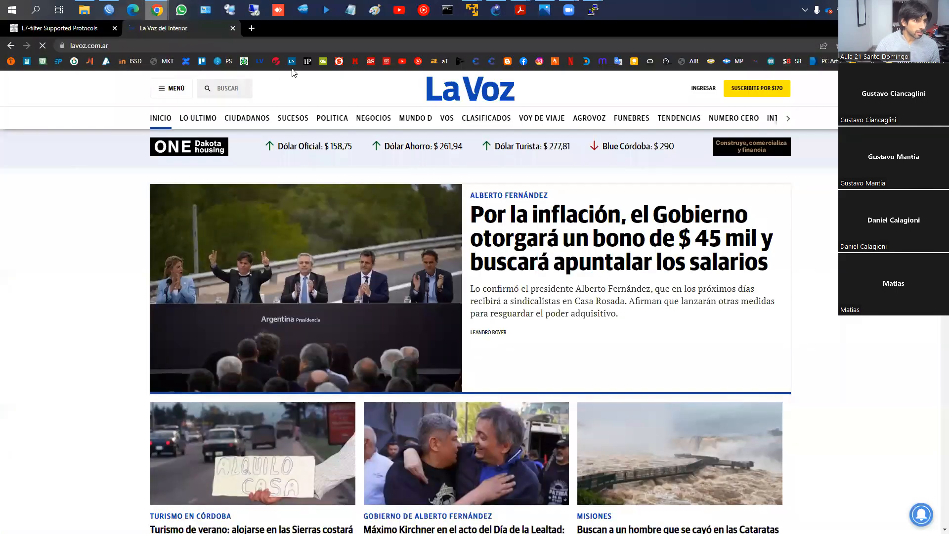
- Open YouTube in a new browser tab and retry loading it to test the yt_pk drop rules
{"action": "middle_click", "coordinate": [402, 60]}
{"action": "left_click", "coordinate": [271, 31]}
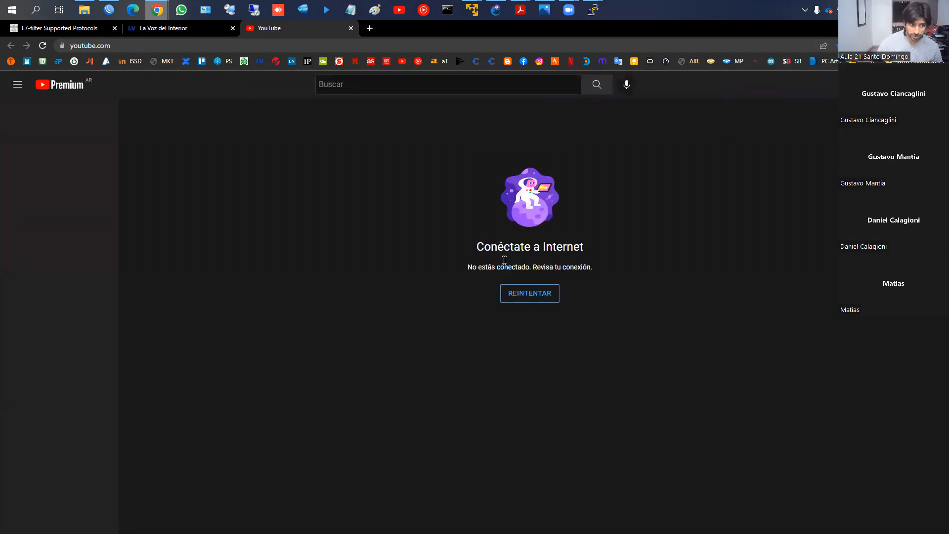
{"action": "left_click", "coordinate": [528, 293]}
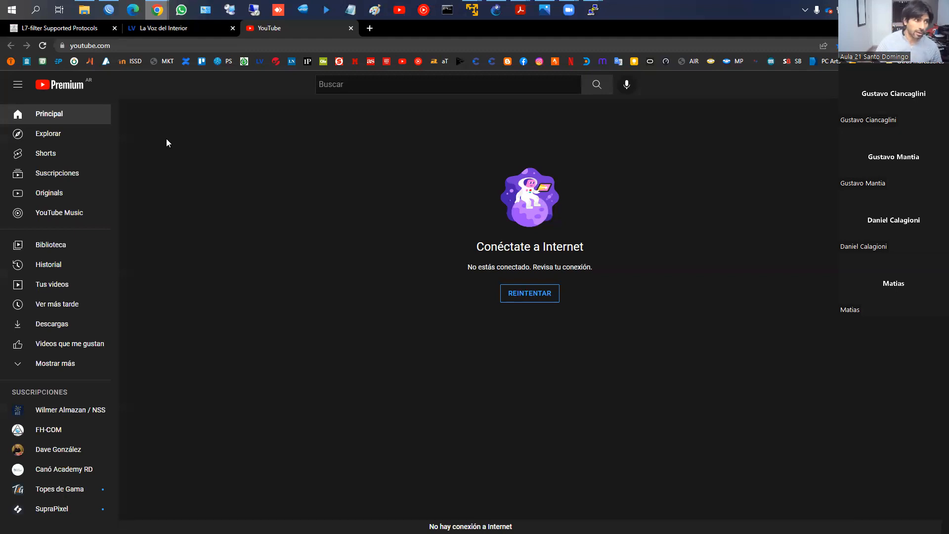
- Return to WinBox and examine the YouTube and Facebook marking rules in the mangle list
{"action": "left_click", "coordinate": [109, 9]}
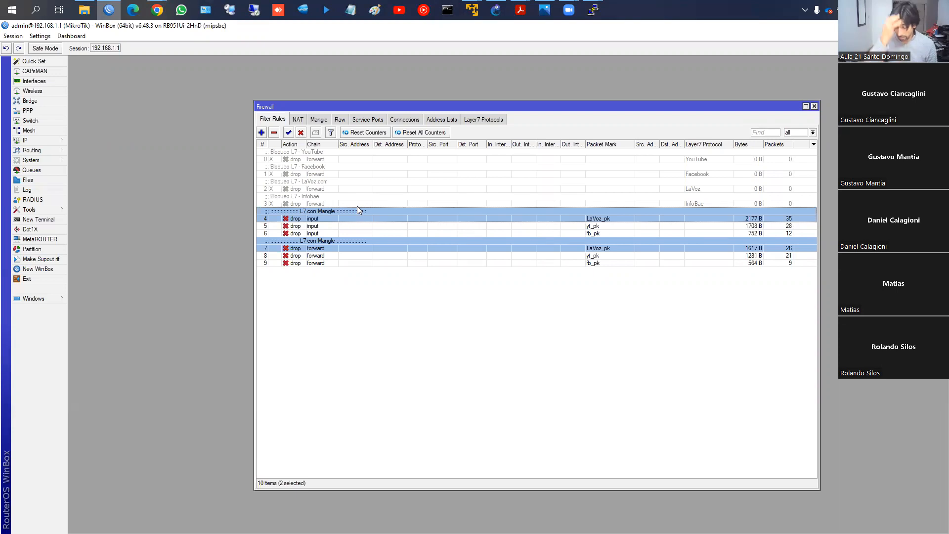
{"action": "left_click", "coordinate": [320, 121]}
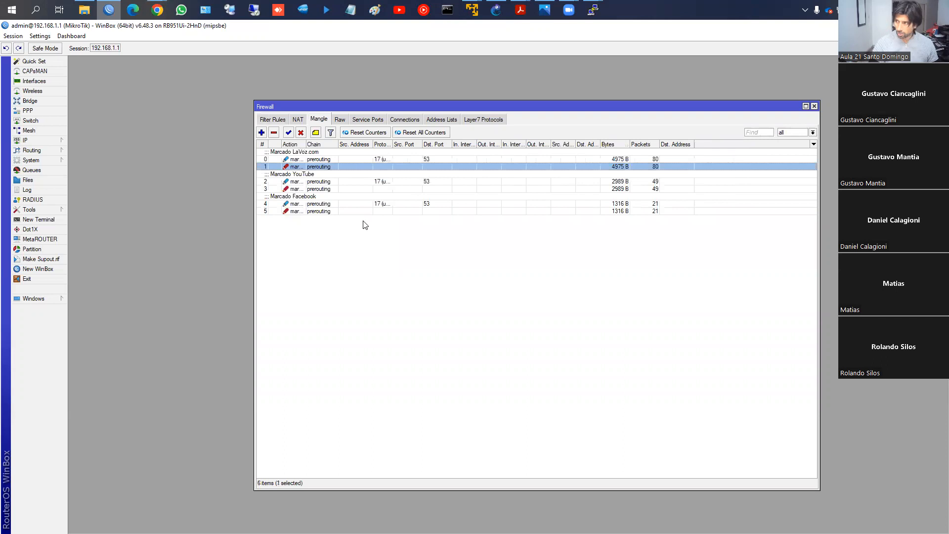
{"action": "key", "text": "XF86AudioRaiseVolume"}
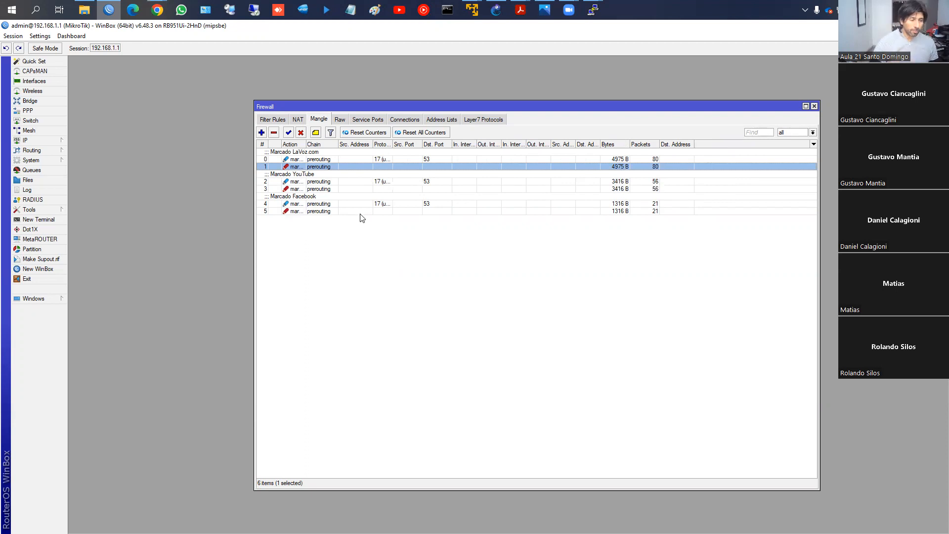
{"action": "left_click", "coordinate": [359, 211]}
{"action": "left_click", "coordinate": [359, 202]}
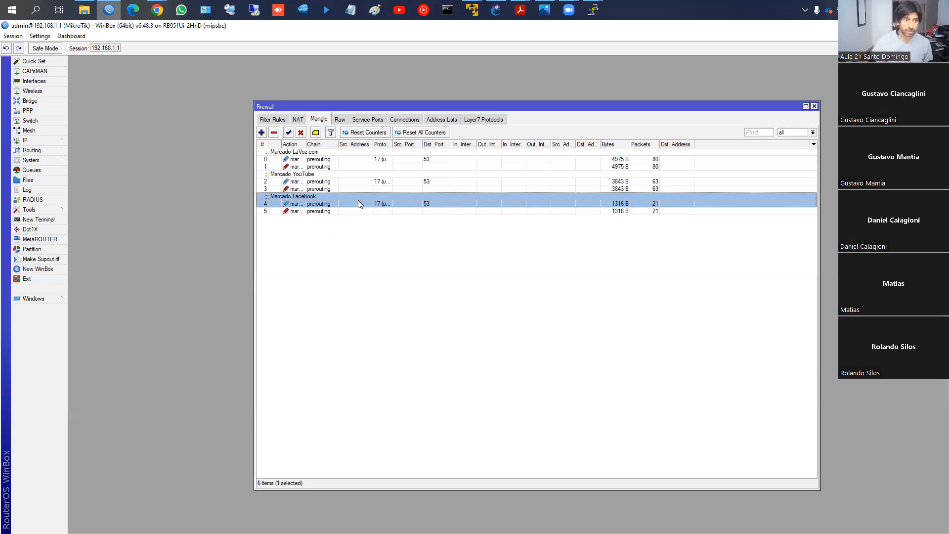
- Inspect the regular expression of the YouTube entry in the Layer 7 protocols, and close it
{"action": "left_click", "coordinate": [483, 120]}
{"action": "scroll", "coordinate": [382, 321], "scroll_direction": "down", "scroll_amount": 1}
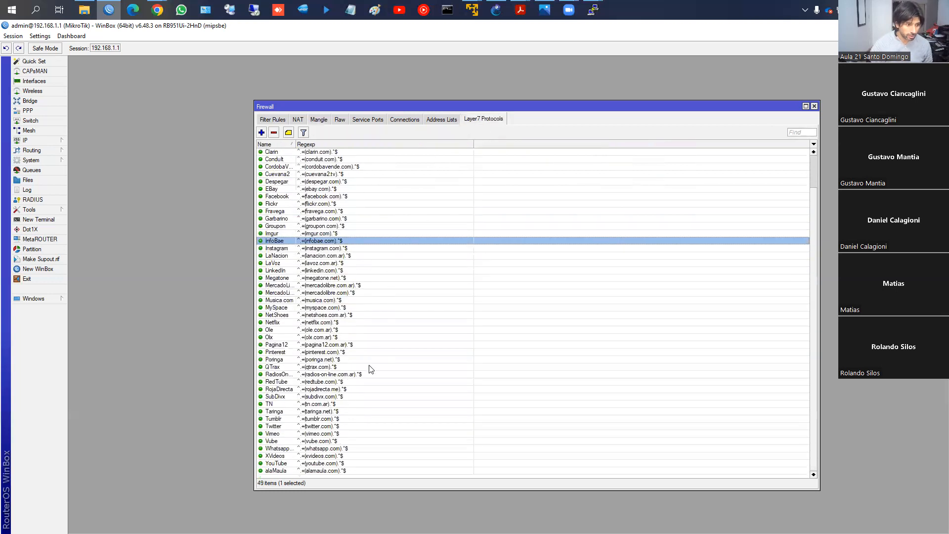
{"action": "double_click", "coordinate": [303, 465]}
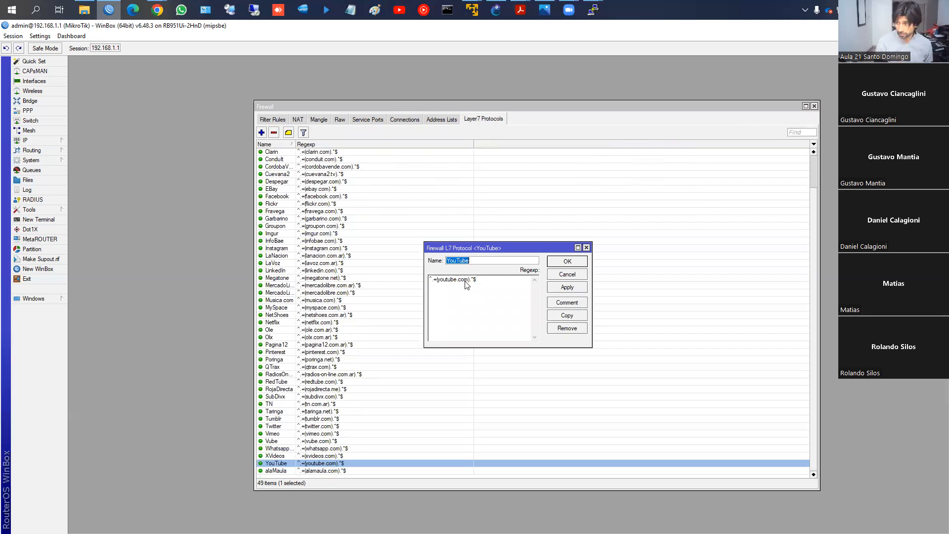
{"action": "left_click", "coordinate": [573, 263]}
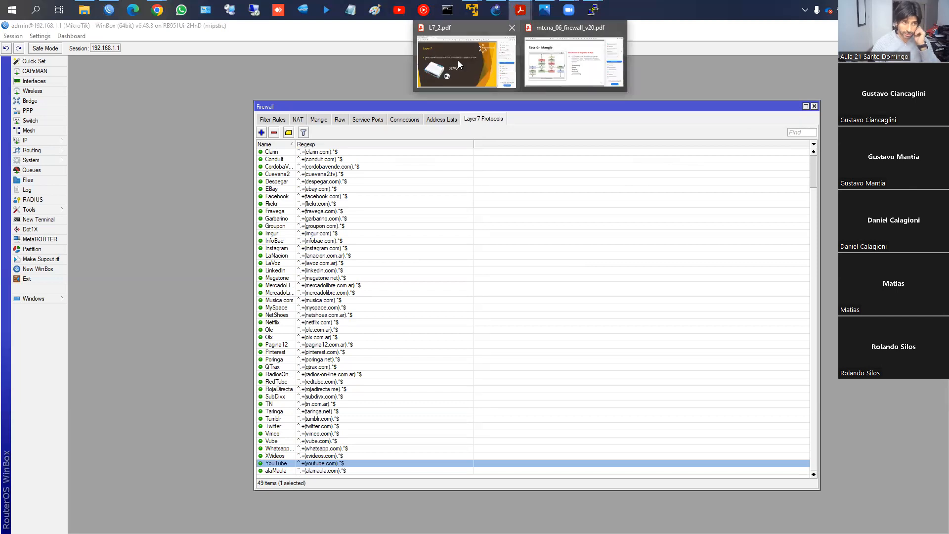
- Bring up the L7 protocols lesson in Chrome and advance to its chapter 3, "Ejemplo"
{"action": "mouse_move", "coordinate": [157, 10]}
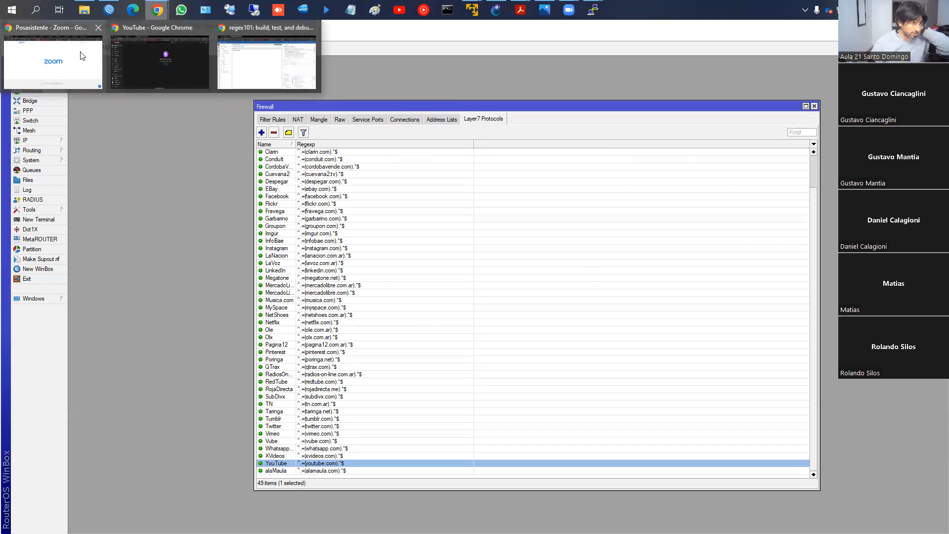
{"action": "left_click", "coordinate": [263, 68]}
{"action": "left_click", "coordinate": [99, 29]}
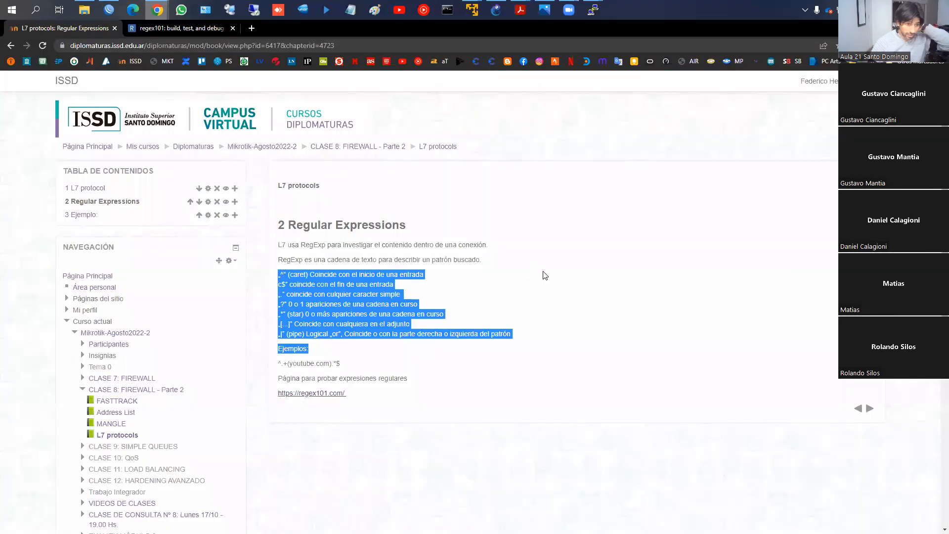
{"action": "left_click", "coordinate": [870, 409]}
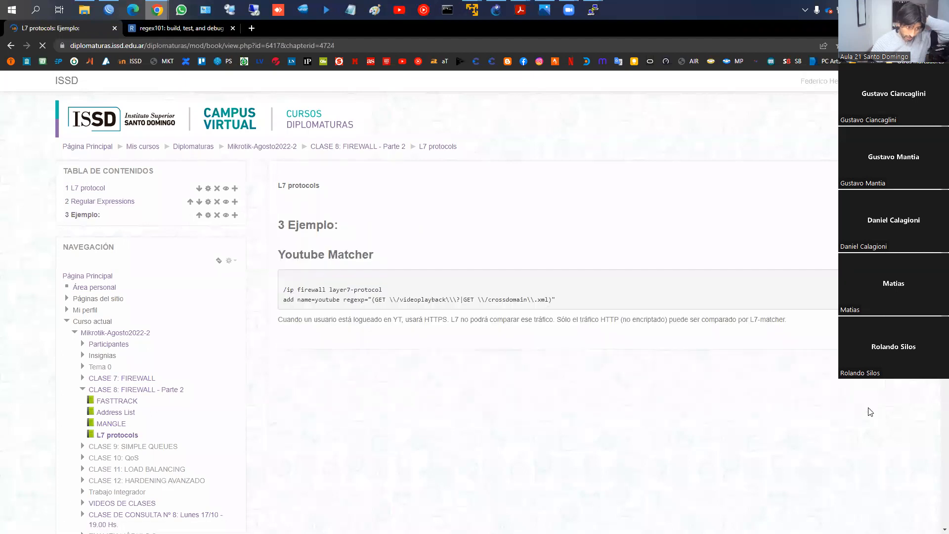
- Highlight the YouTube matcher's regexp, and mark the parts of the note about HTTPS and unencrypted HTTP traffic
{"action": "left_click_drag", "start_coordinate": [282, 291], "coordinate": [576, 312]}
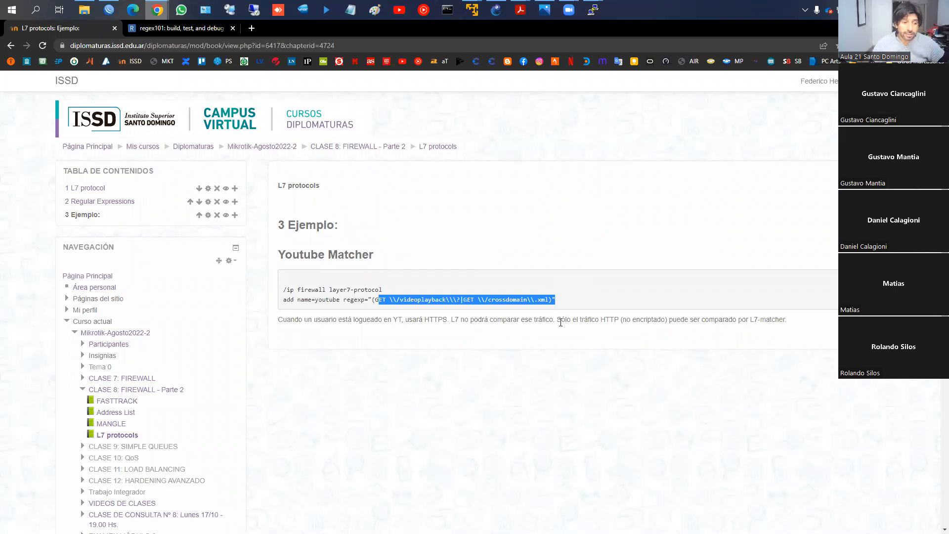
{"action": "left_click_drag", "start_coordinate": [571, 320], "coordinate": [618, 319]}
{"action": "left_click", "coordinate": [619, 320]}
{"action": "double_click", "coordinate": [618, 320]}
{"action": "left_click_drag", "start_coordinate": [418, 320], "coordinate": [455, 319]}
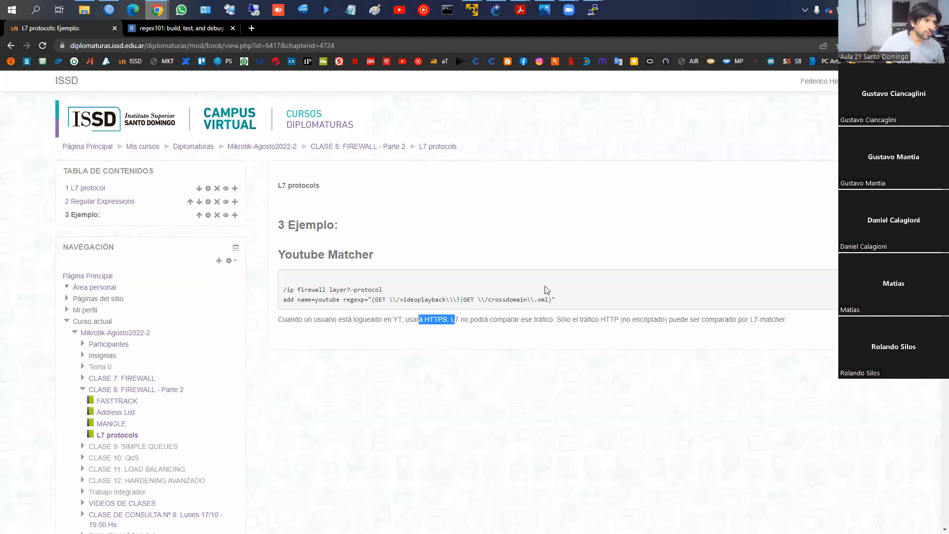
- Review the LaVoz, YouTube and Facebook mangle rules in WinBox, and compare them with the filter rules and Layer 7 protocols
{"action": "left_click", "coordinate": [110, 10]}
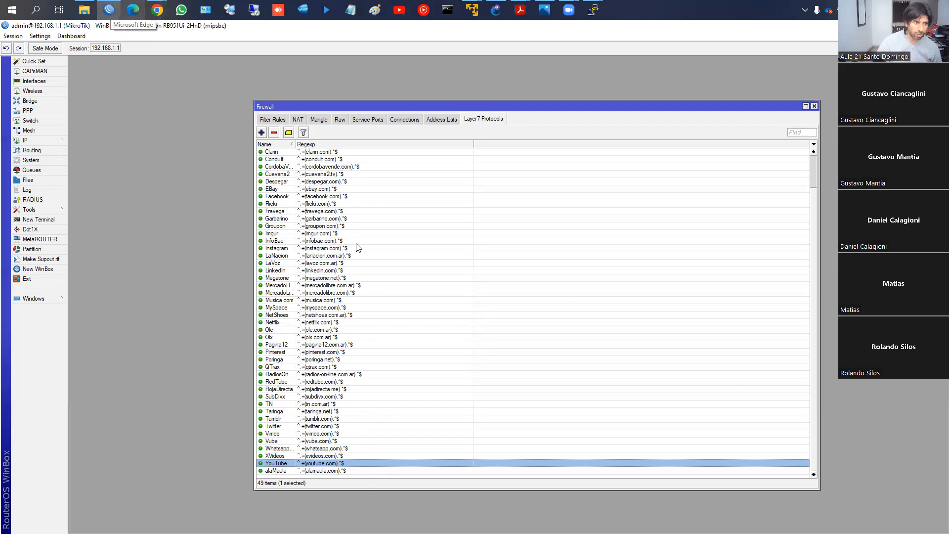
{"action": "left_click", "coordinate": [319, 121]}
{"action": "left_click", "coordinate": [407, 160]}
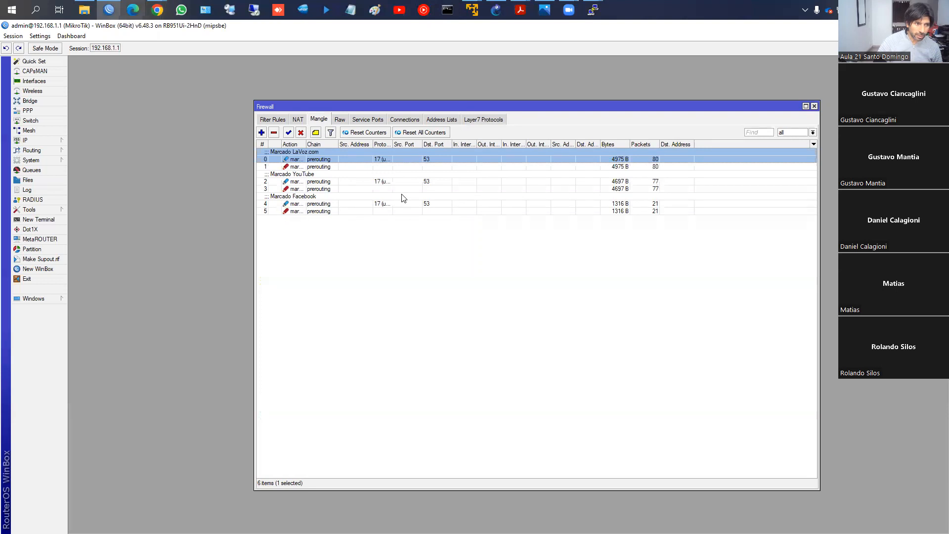
{"action": "left_click", "coordinate": [403, 183]}
{"action": "left_click", "coordinate": [400, 203]}
{"action": "left_click", "coordinate": [396, 212]}
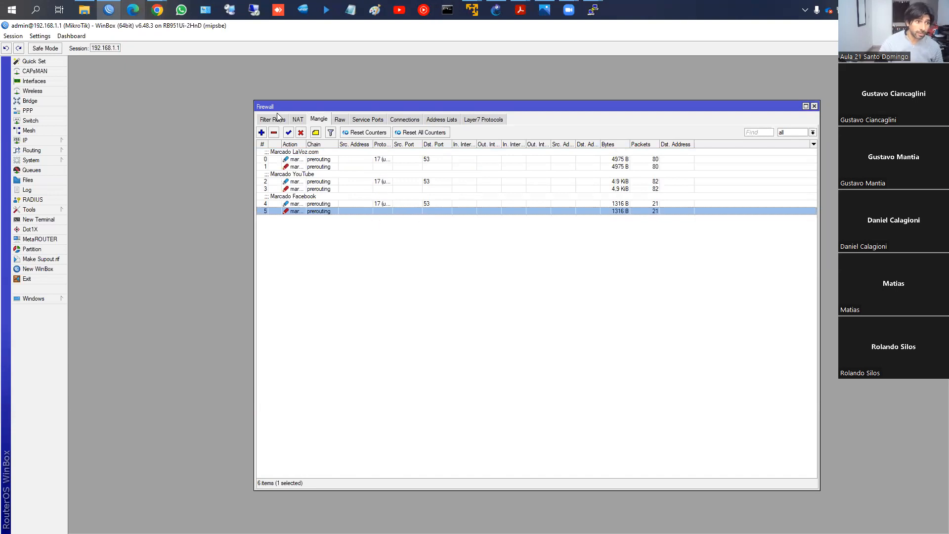
{"action": "left_click", "coordinate": [385, 160]}
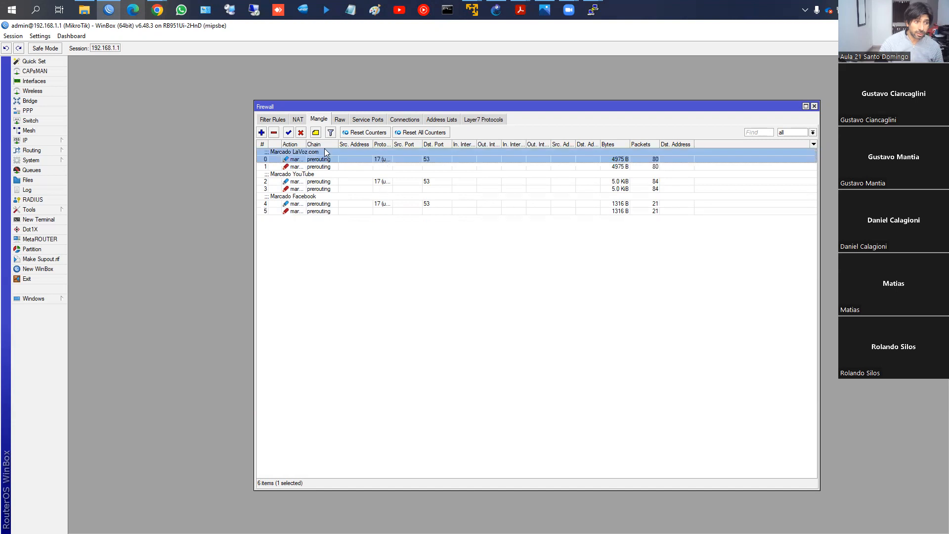
{"action": "left_click", "coordinate": [279, 121]}
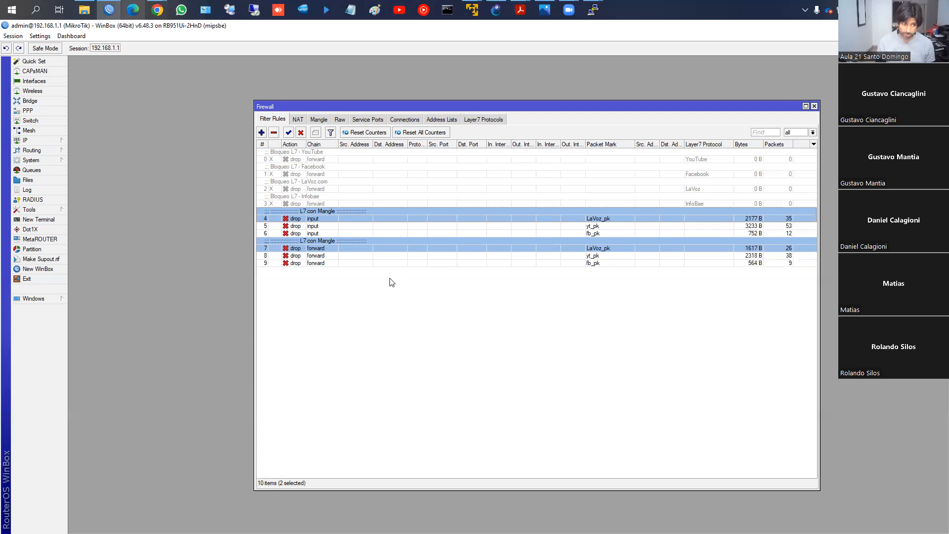
{"action": "left_click", "coordinate": [497, 120]}
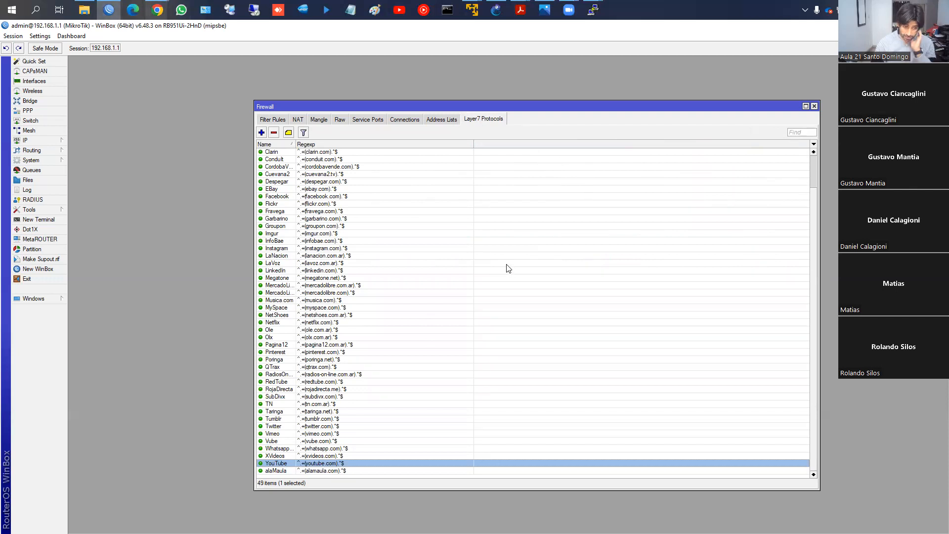
- Look at the action settings of a new mangle rule, and cancel it without adding the rule
{"action": "left_click", "coordinate": [328, 120]}
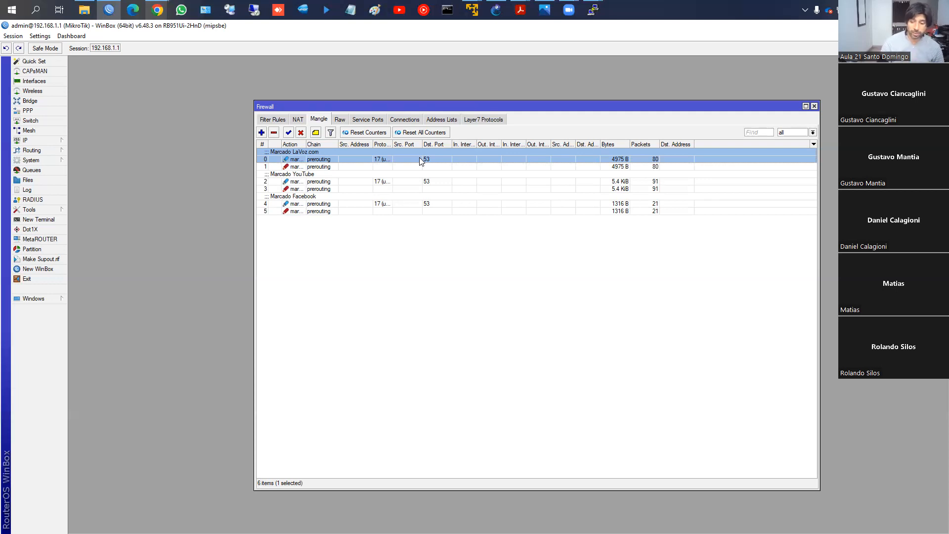
{"action": "left_click", "coordinate": [261, 133]}
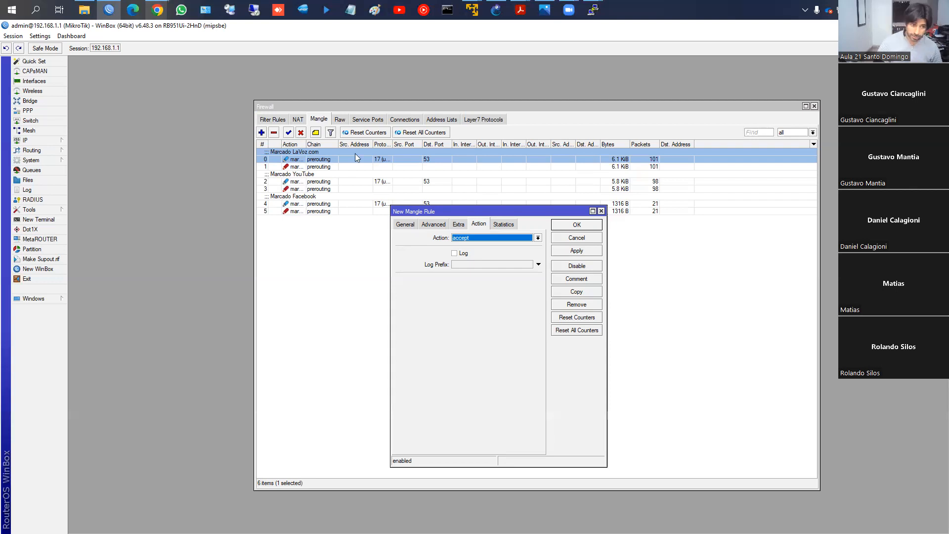
{"action": "left_click", "coordinate": [574, 239]}
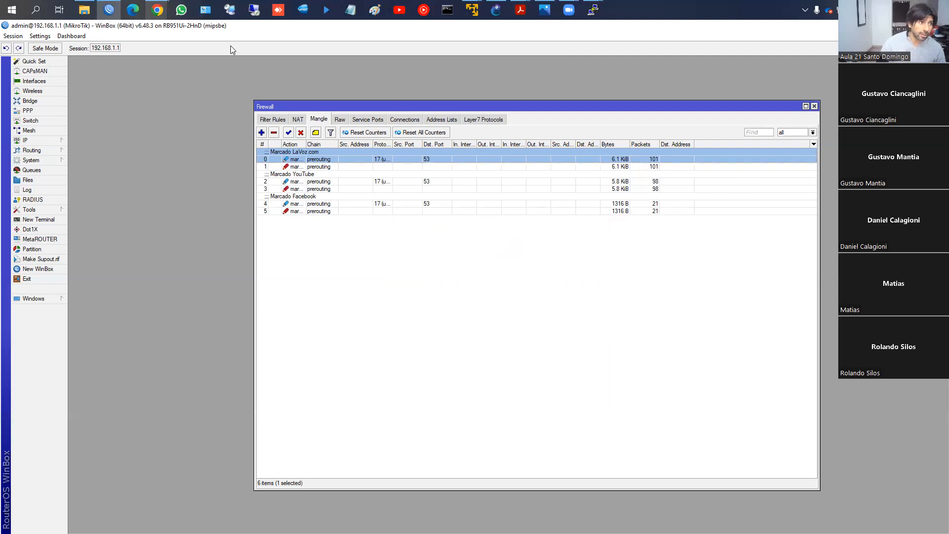
- Check the "CLASE 8: FIREWALL - Parte 2" course page in Chrome and the filter rules in WinBox
{"action": "mouse_move", "coordinate": [157, 14]}
{"action": "left_click", "coordinate": [276, 78]}
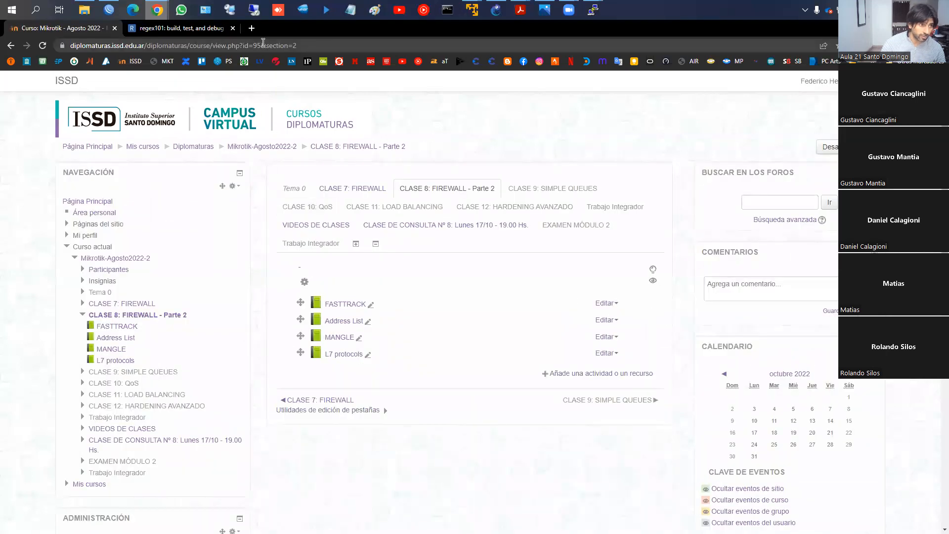
{"action": "left_click", "coordinate": [110, 10]}
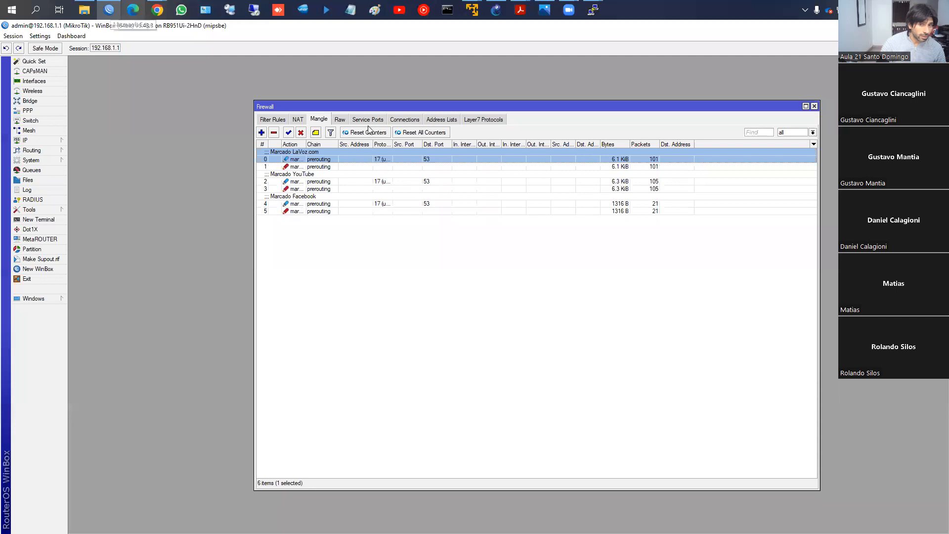
{"action": "left_click", "coordinate": [299, 124]}
{"action": "left_click", "coordinate": [282, 122]}
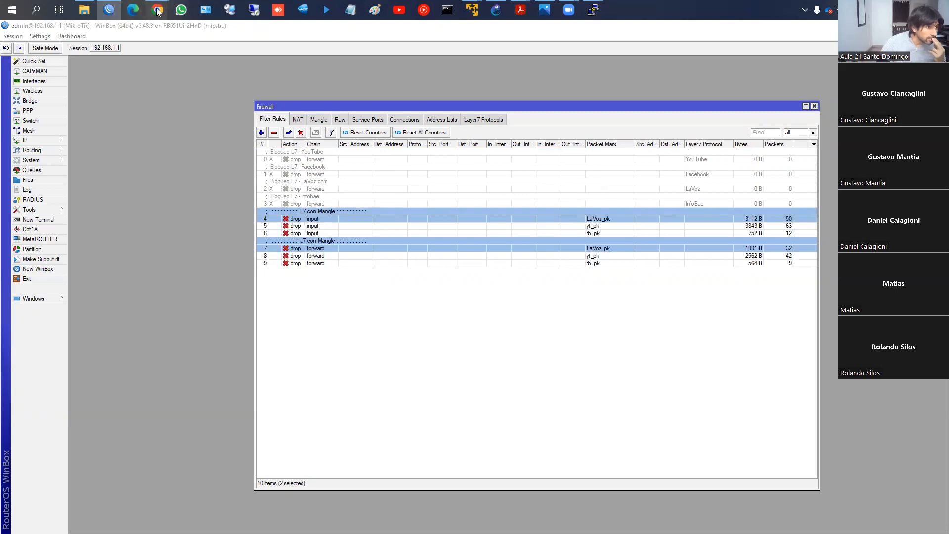
{"action": "mouse_move", "coordinate": [157, 9]}
{"action": "left_click", "coordinate": [248, 84]}
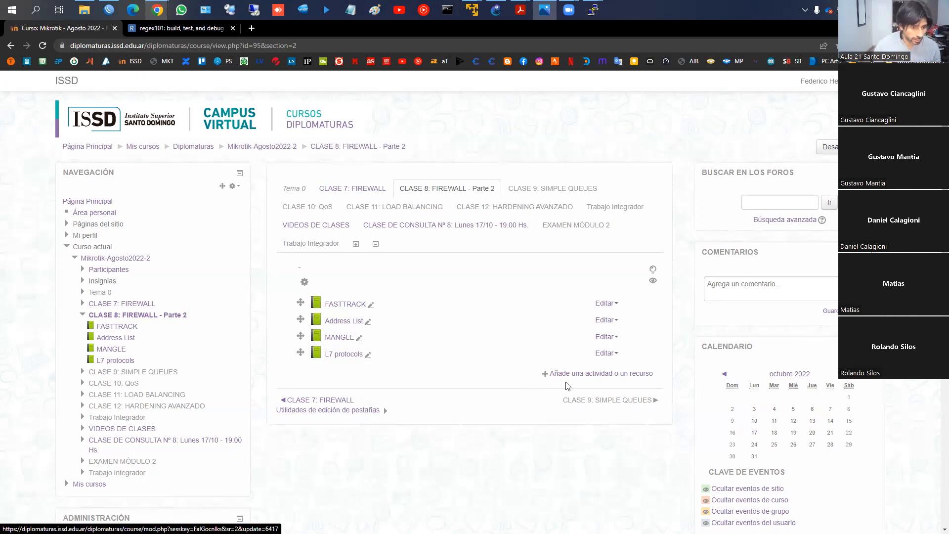
- Switch to GNS3 and create a new project named PBR_1
{"action": "mouse_move", "coordinate": [594, 13]}
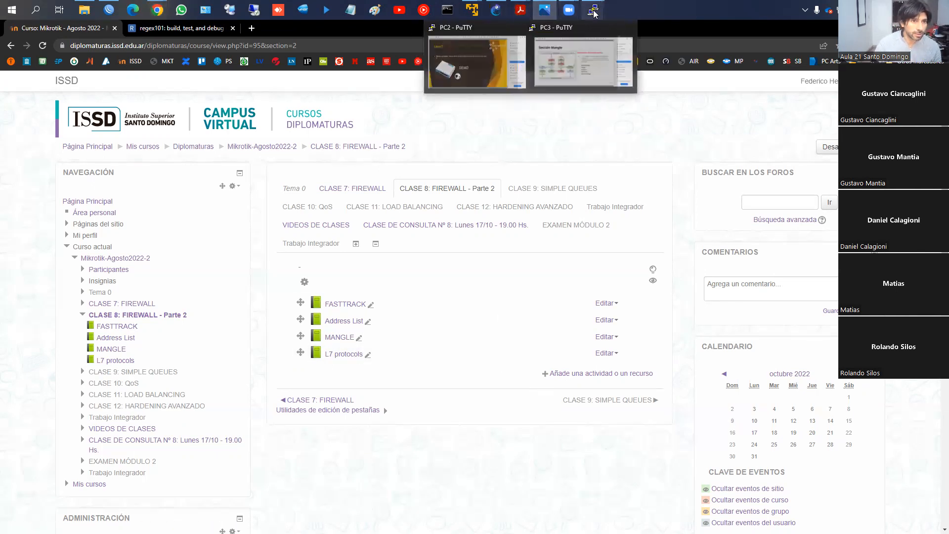
{"action": "mouse_move", "coordinate": [565, 13]}
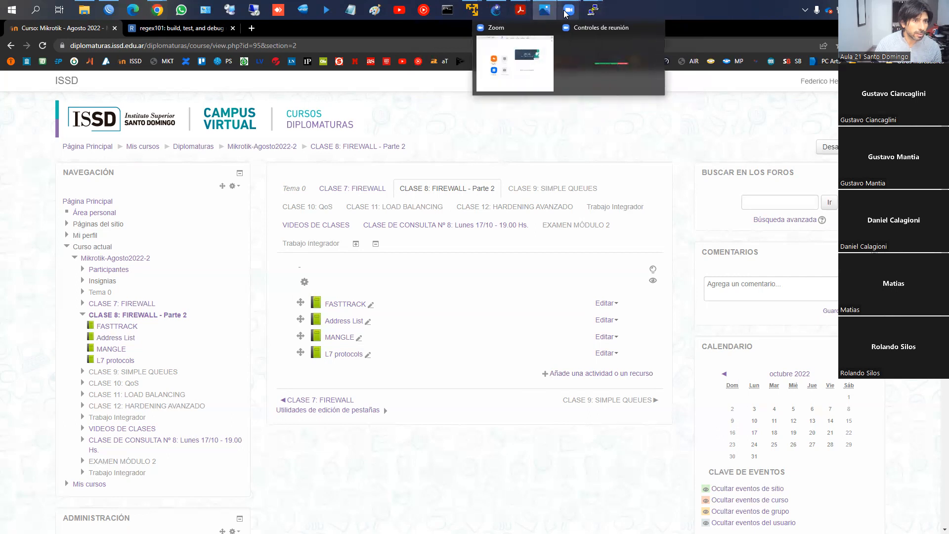
{"action": "left_click", "coordinate": [497, 11]}
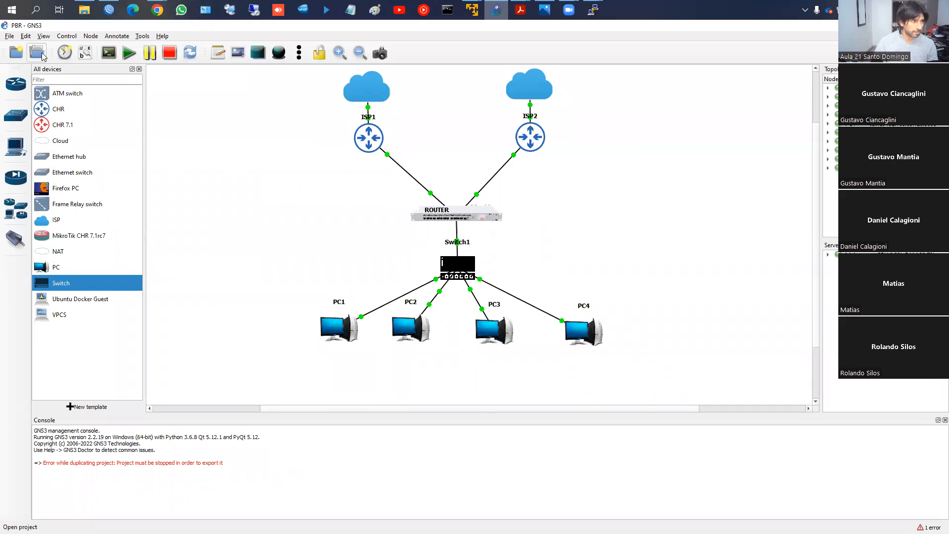
{"action": "left_click", "coordinate": [20, 57]}
{"action": "left_click", "coordinate": [357, 233]}
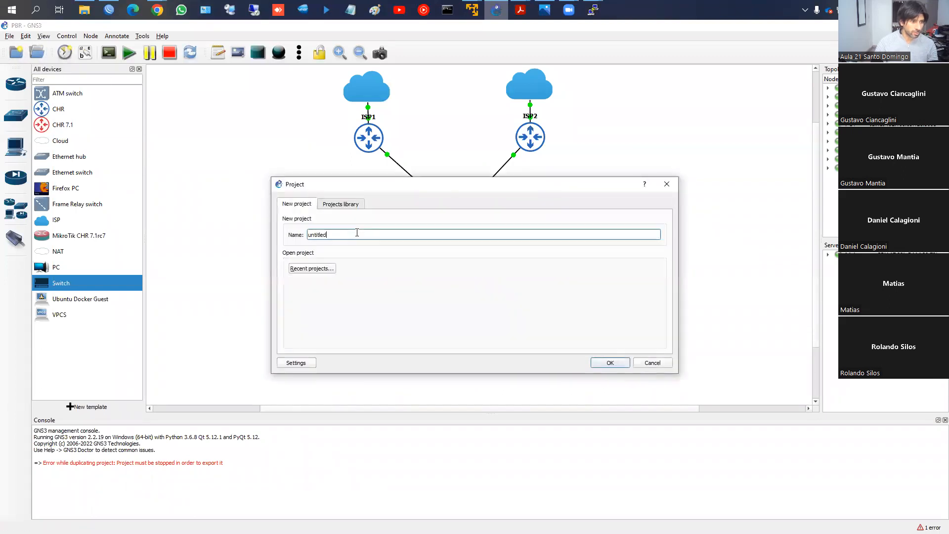
{"action": "key", "text": "BackSpace"}
{"action": "key", "text": "BackSpace"}
{"action": "key", "text": "BackSpace"}
{"action": "key", "text": "BackSpace"}
{"action": "key", "text": "BackSpace"}
{"action": "key", "text": "BackSpace"}
{"action": "key", "text": "BackSpace"}
{"action": "key", "text": "BackSpace"}
{"action": "type", "text": "PBR_1"}
{"action": "key", "text": "Return"}
- Place a CHR 7.1 router in the workspace and an ISP cloud above it
{"action": "left_click_drag", "start_coordinate": [69, 126], "coordinate": [435, 221]}
{"action": "left_click", "coordinate": [51, 273]}
{"action": "left_click_drag", "start_coordinate": [56, 224], "coordinate": [420, 103]}
- Link the cloud to the CHR 7.1 router and start all nodes in the project
{"action": "left_click", "coordinate": [17, 236]}
{"action": "left_click", "coordinate": [432, 107]}
{"action": "left_click", "coordinate": [443, 113]}
{"action": "left_click", "coordinate": [438, 217]}
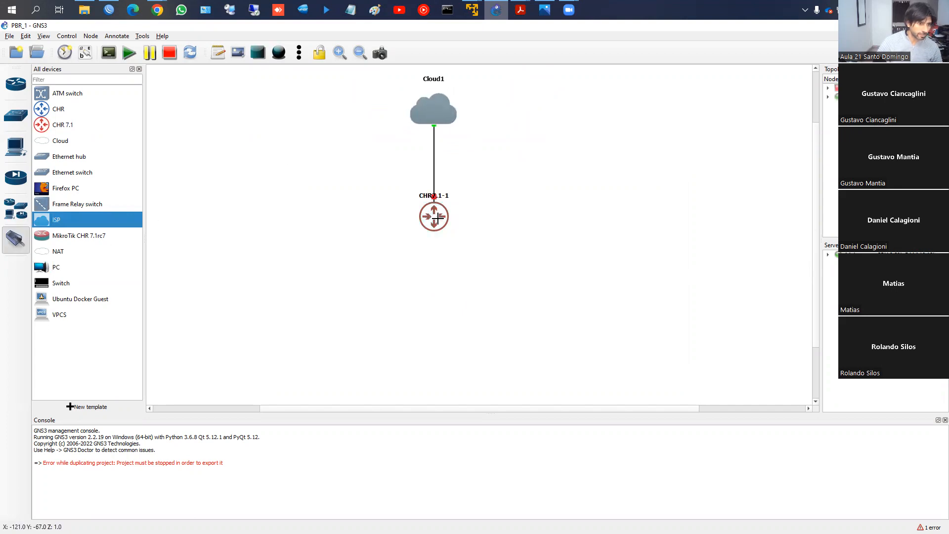
{"action": "left_click", "coordinate": [129, 53]}
{"action": "left_click", "coordinate": [479, 292]}
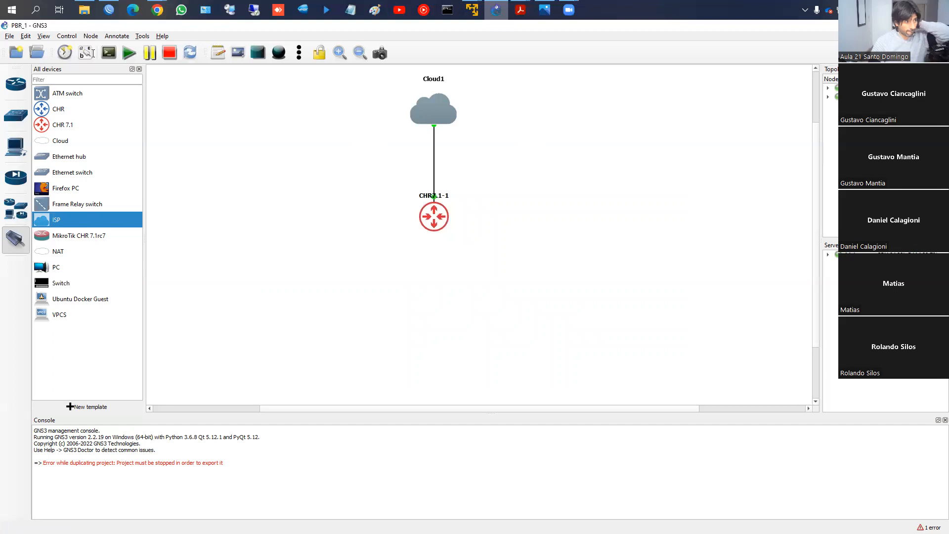
- Switch to WinBox, refresh the neighbors and connect to the CHR router at 192.168.63.206, dismissing the password change and maximizing the session
{"action": "left_click", "coordinate": [108, 9]}
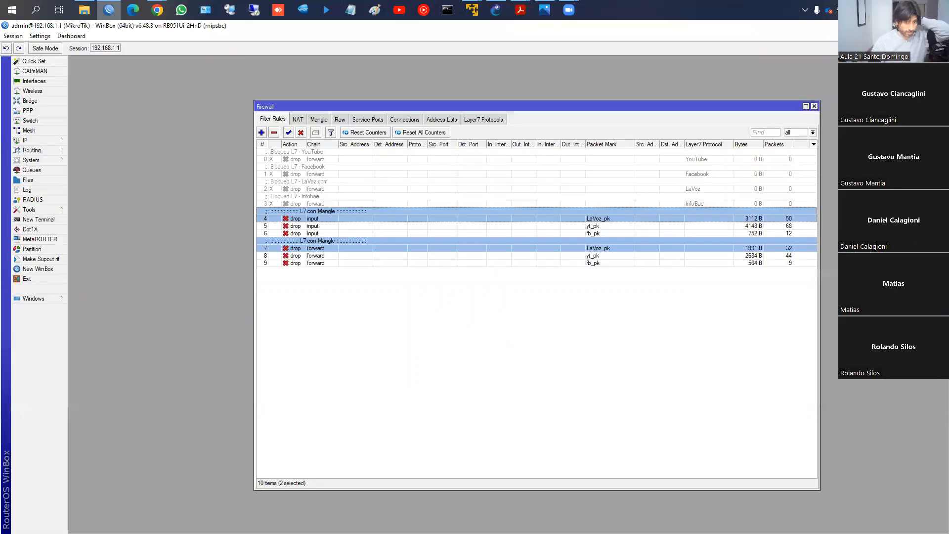
{"action": "key", "text": "alt+Tab"}
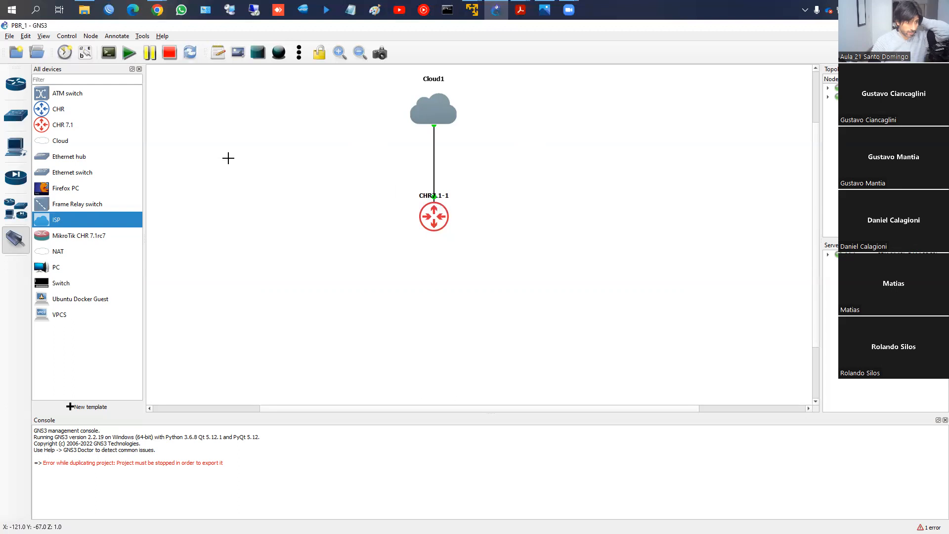
{"action": "left_click", "coordinate": [108, 10]}
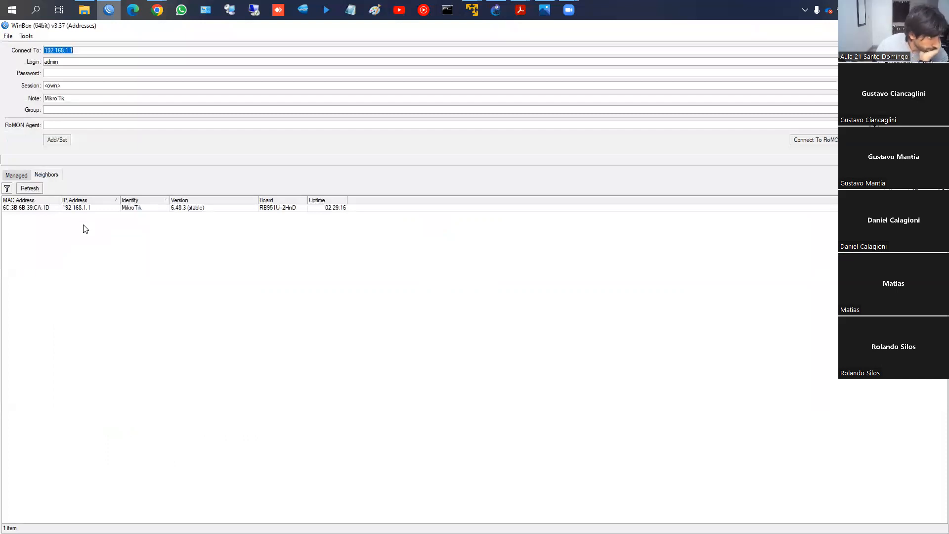
{"action": "left_click", "coordinate": [28, 188]}
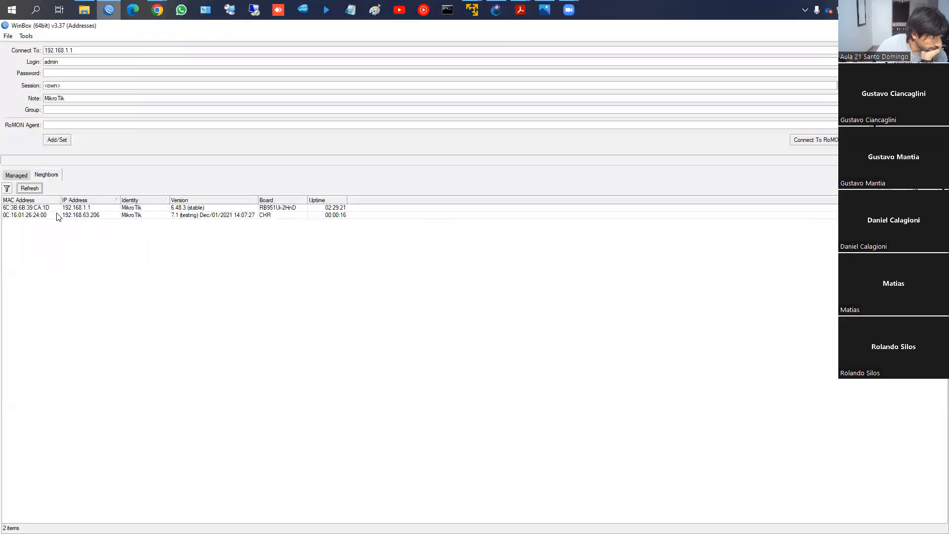
{"action": "left_click", "coordinate": [75, 215]}
{"action": "left_click", "coordinate": [831, 140]}
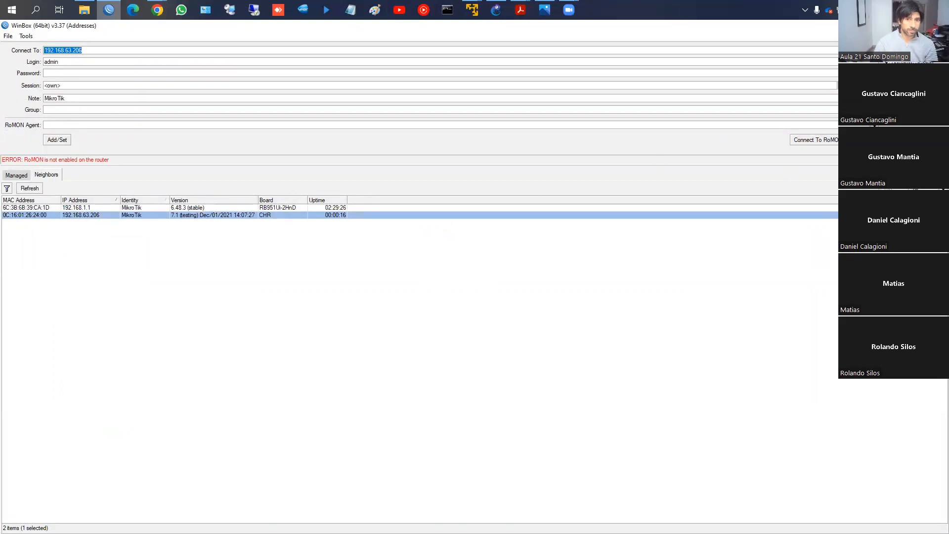
{"action": "left_click", "coordinate": [864, 140]}
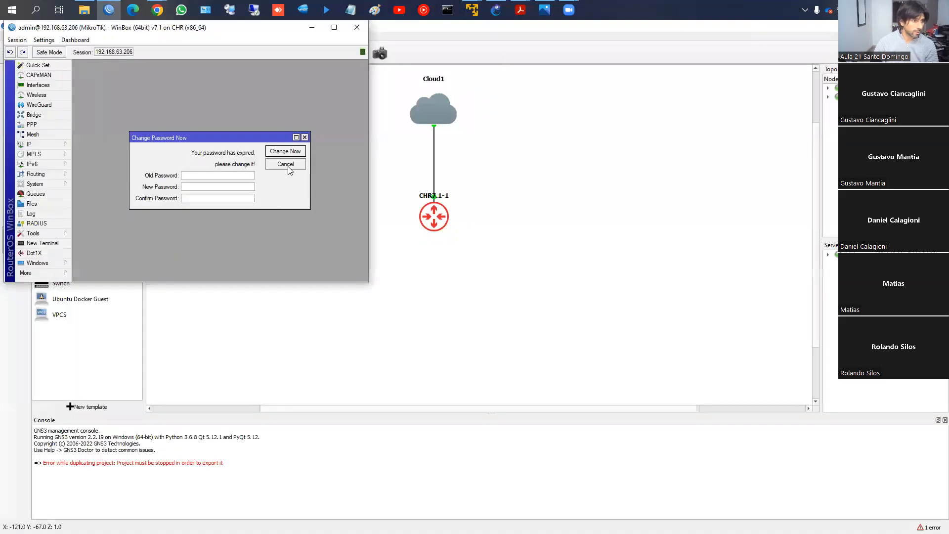
{"action": "left_click", "coordinate": [285, 164]}
{"action": "left_click", "coordinate": [335, 27]}
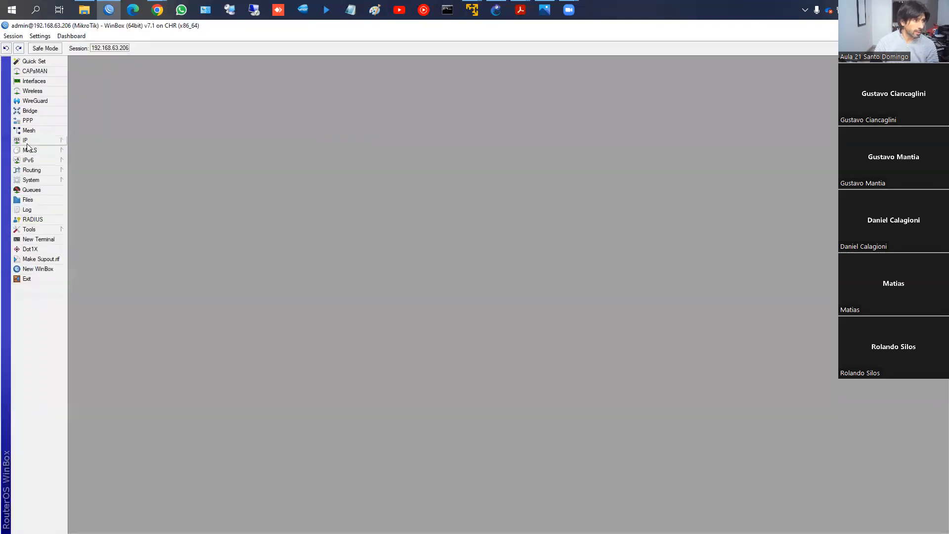
- Show the firewall's mangle rules on the CHR router and start a new mangle rule
{"action": "left_click", "coordinate": [26, 143]}
{"action": "left_click", "coordinate": [95, 211]}
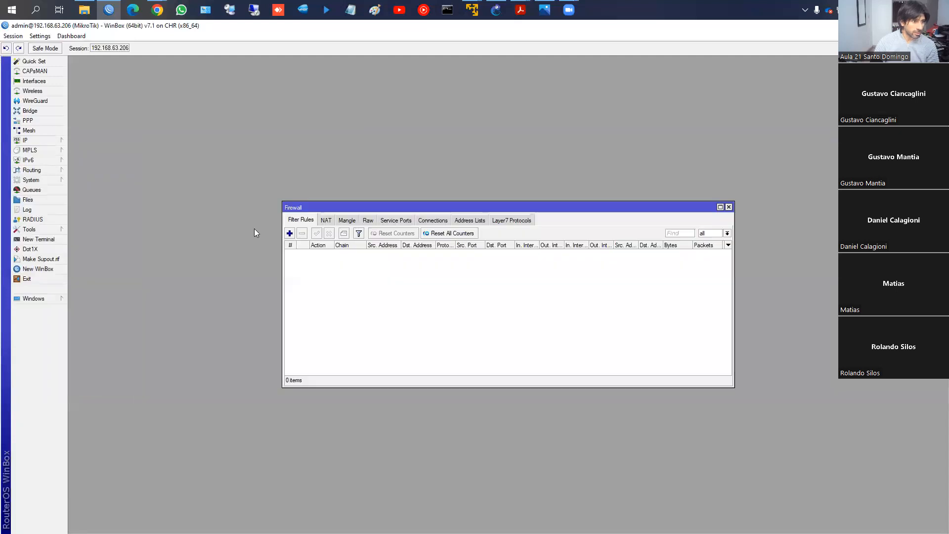
{"action": "left_click", "coordinate": [346, 220]}
{"action": "left_click_drag", "start_coordinate": [364, 206], "coordinate": [366, 152]}
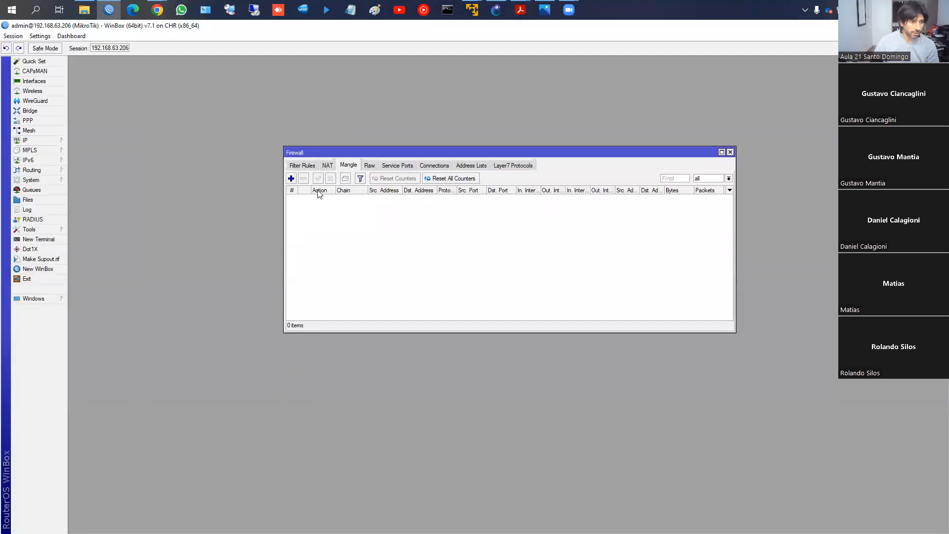
{"action": "left_click", "coordinate": [292, 178]}
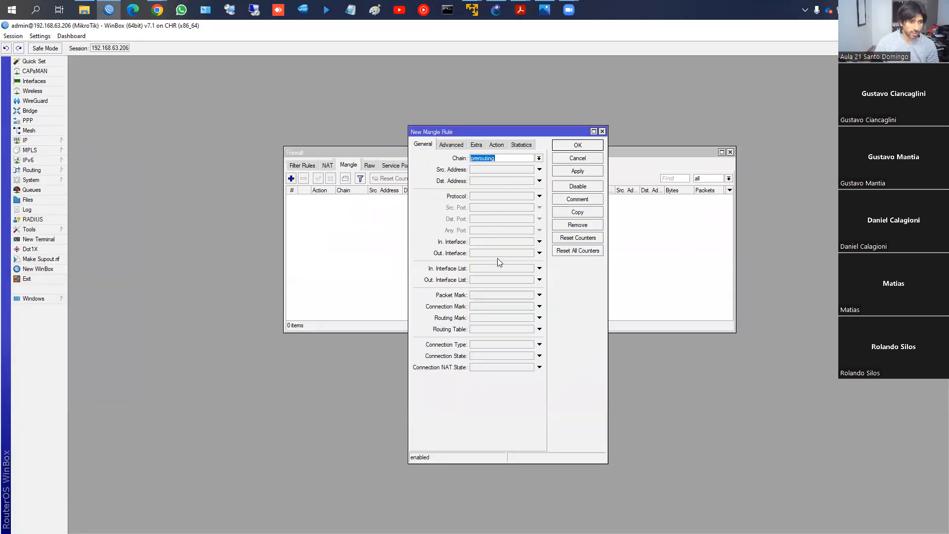
{"action": "left_click", "coordinate": [539, 306]}
{"action": "left_click", "coordinate": [530, 307]}
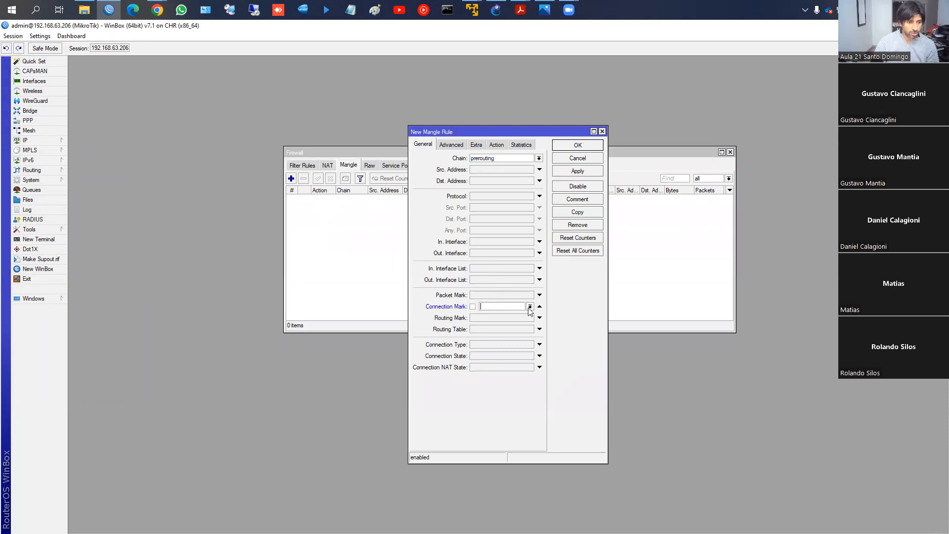
{"action": "left_click", "coordinate": [517, 315]}
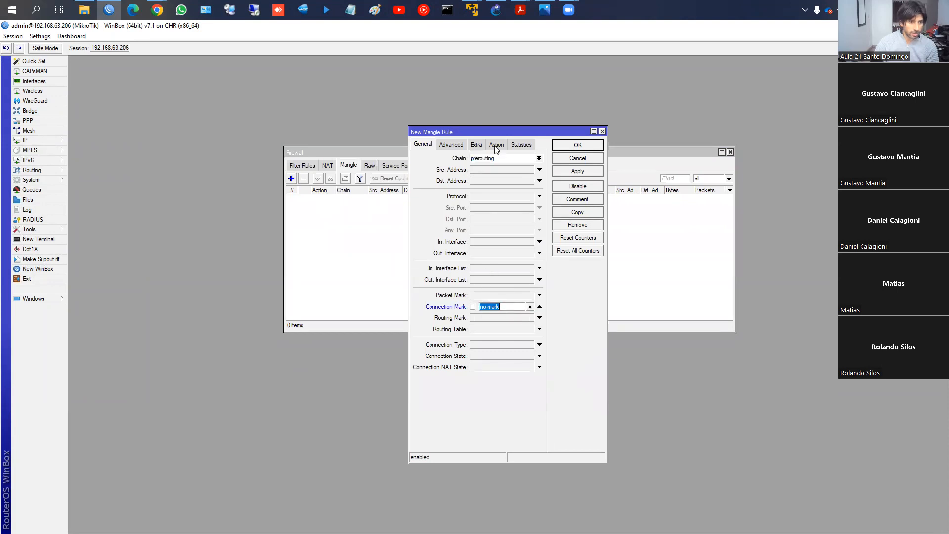
{"action": "left_click", "coordinate": [539, 306]}
{"action": "left_click", "coordinate": [451, 144]}
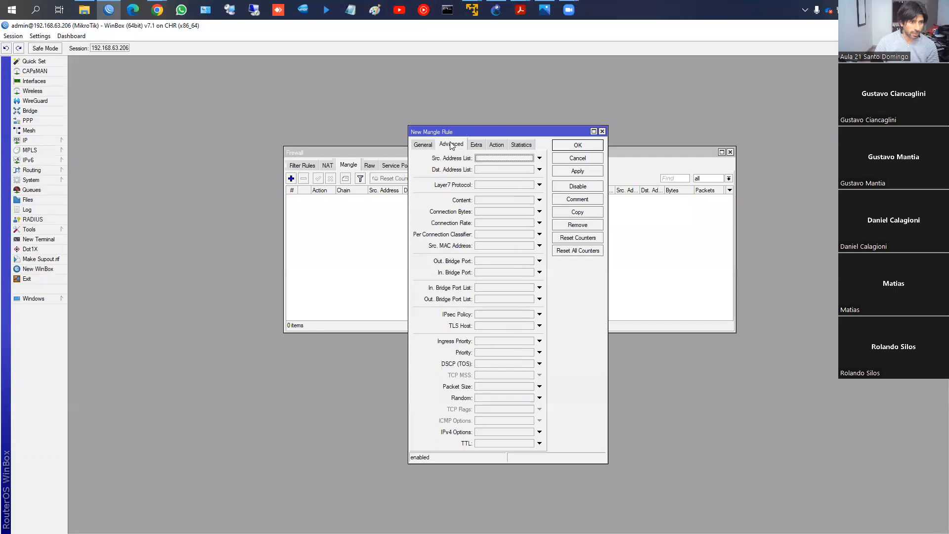
{"action": "left_click", "coordinate": [424, 144]}
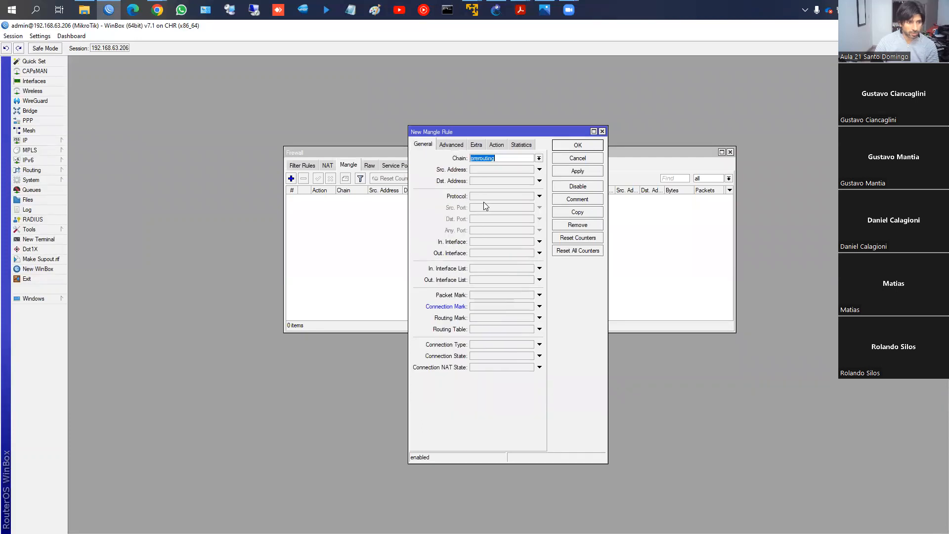
- Set the prerouting rule's in-interface to ether1 and its action to mark routing with new routing mark main
{"action": "left_click", "coordinate": [487, 241]}
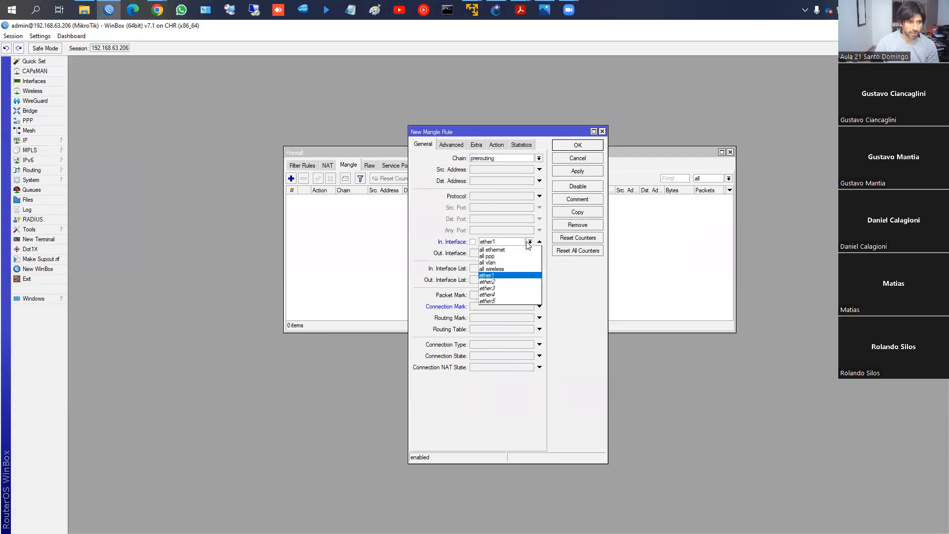
{"action": "left_click", "coordinate": [508, 278]}
{"action": "left_click", "coordinate": [493, 158]}
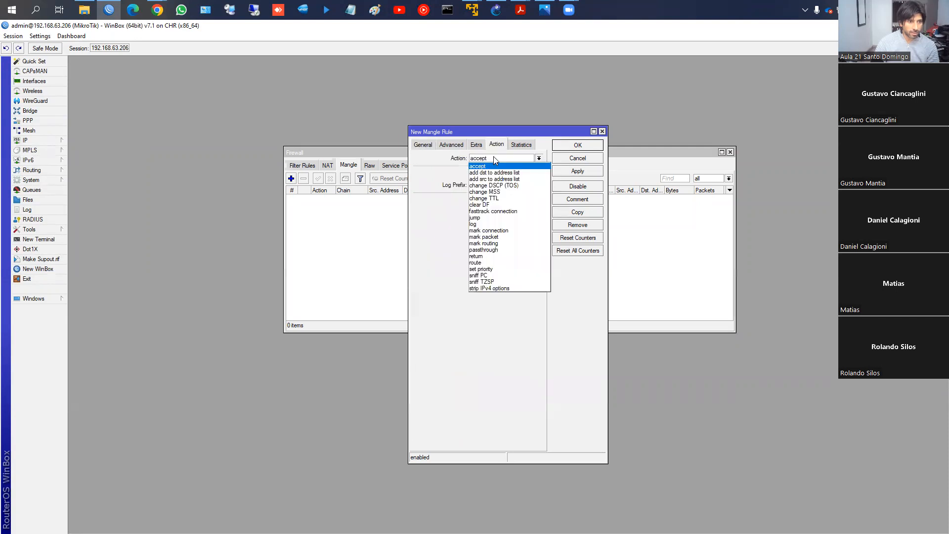
{"action": "left_click", "coordinate": [494, 238]}
{"action": "left_click", "coordinate": [492, 201]}
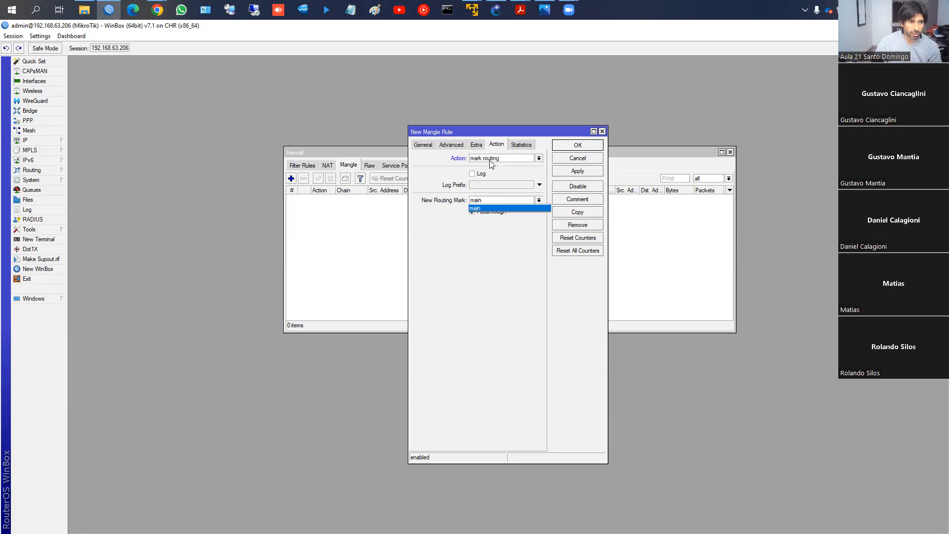
{"action": "left_click", "coordinate": [490, 208]}
{"action": "left_click", "coordinate": [486, 201]}
{"action": "left_click", "coordinate": [485, 201]}
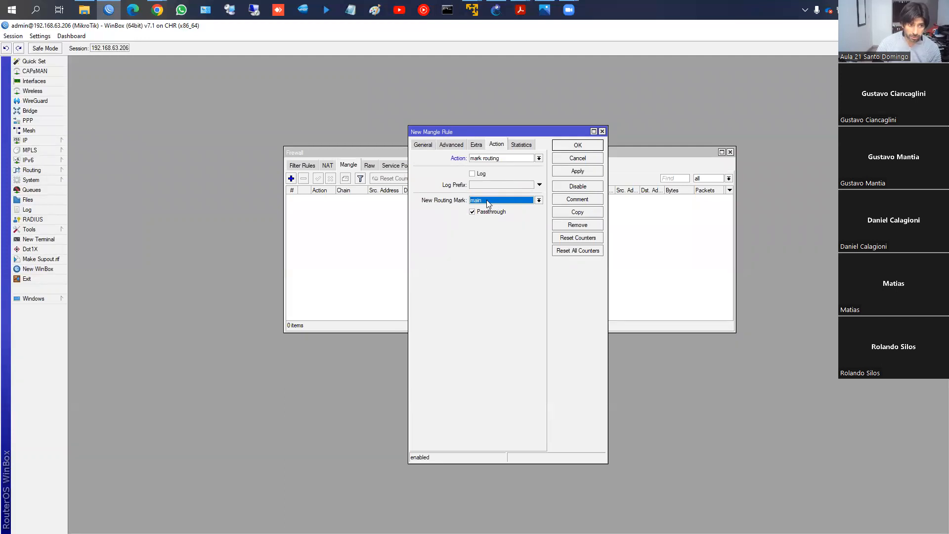
{"action": "left_click", "coordinate": [487, 200]}
{"action": "left_click", "coordinate": [487, 199]}
{"action": "left_click", "coordinate": [487, 199]}
{"action": "left_click", "coordinate": [491, 209]}
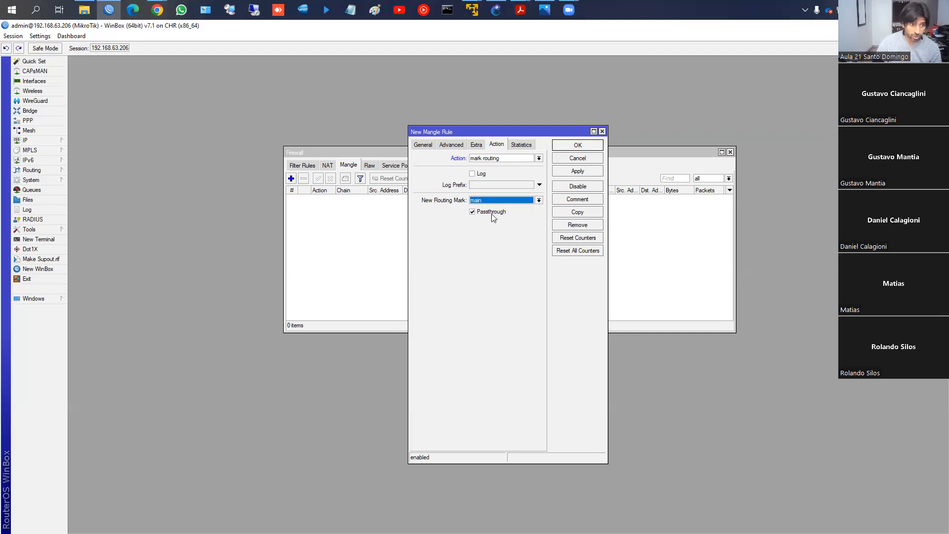
- Add a routing table named to_isp1 with FIB left disabled
{"action": "left_click", "coordinate": [45, 170]}
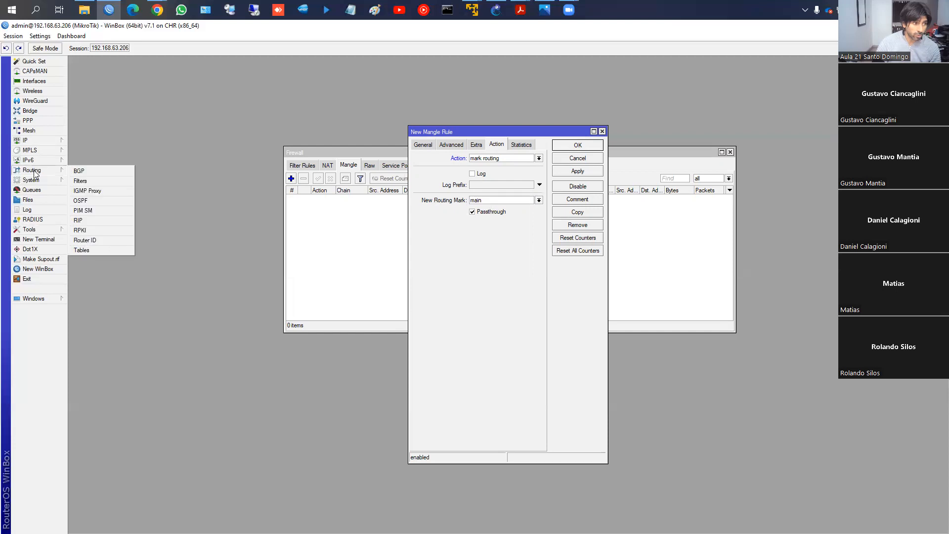
{"action": "left_click", "coordinate": [89, 250]}
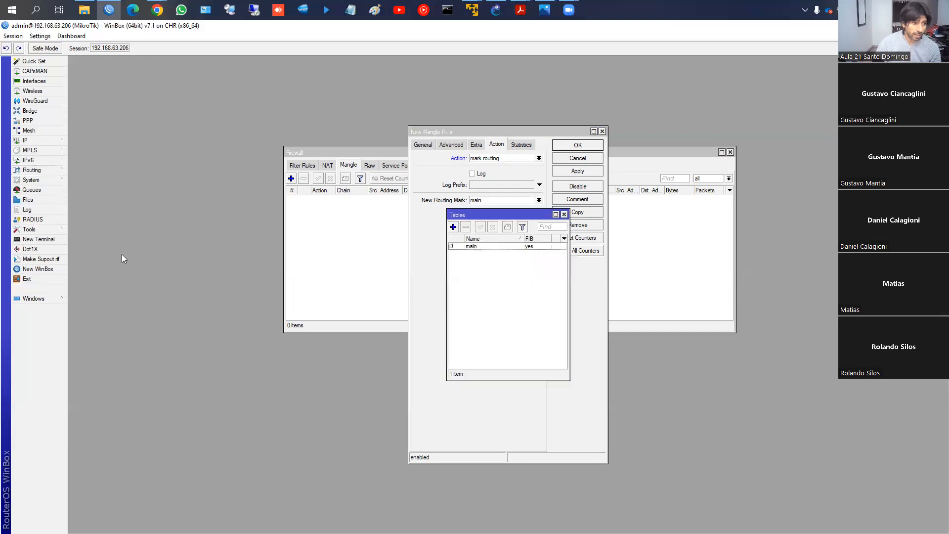
{"action": "left_click", "coordinate": [453, 227]}
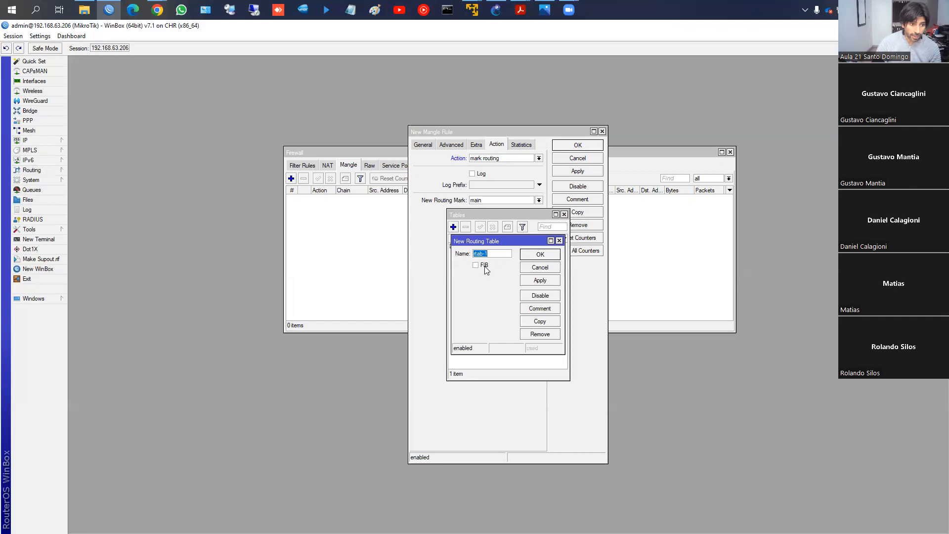
{"action": "type", "text": "t"}
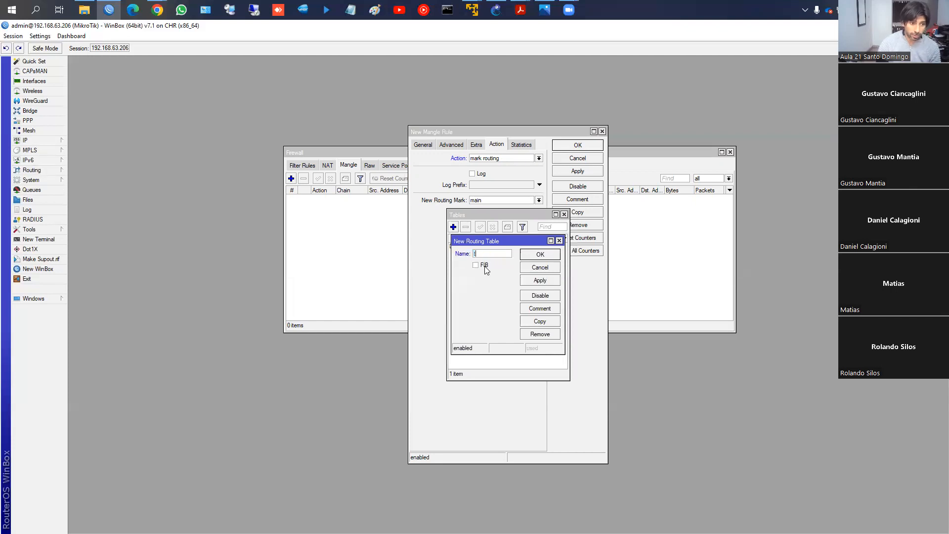
{"action": "type", "text": "o_isp1"}
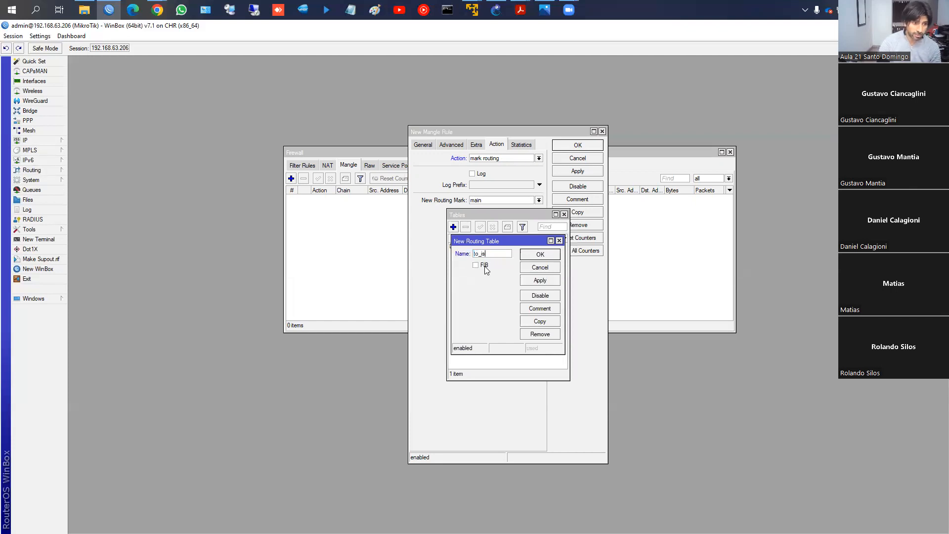
{"action": "left_click", "coordinate": [527, 254]}
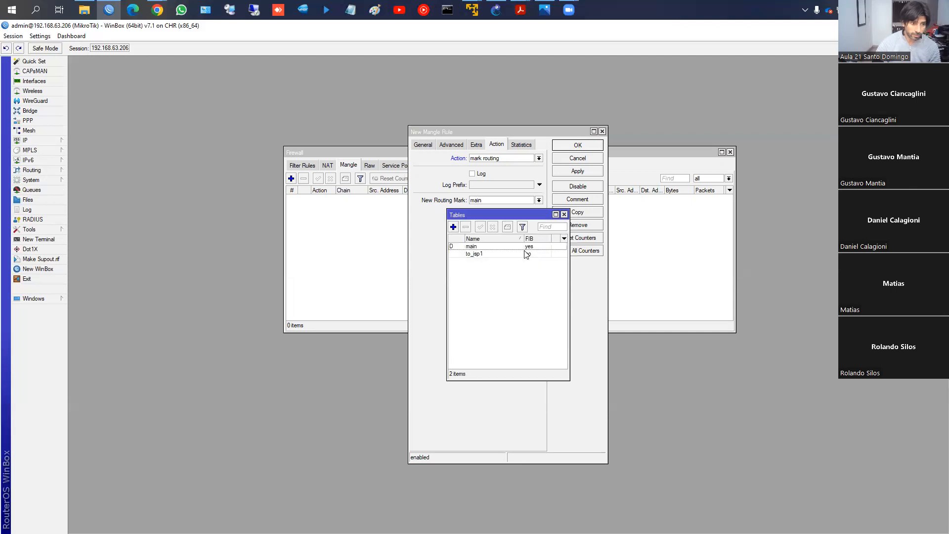
- Close the routing tables list and apply the mangle rule with main as its new routing mark
{"action": "left_click", "coordinate": [564, 214]}
{"action": "left_click", "coordinate": [503, 200]}
{"action": "left_click", "coordinate": [504, 209]}
{"action": "left_click", "coordinate": [577, 171]}
{"action": "left_click", "coordinate": [515, 200]}
{"action": "left_click", "coordinate": [516, 200]}
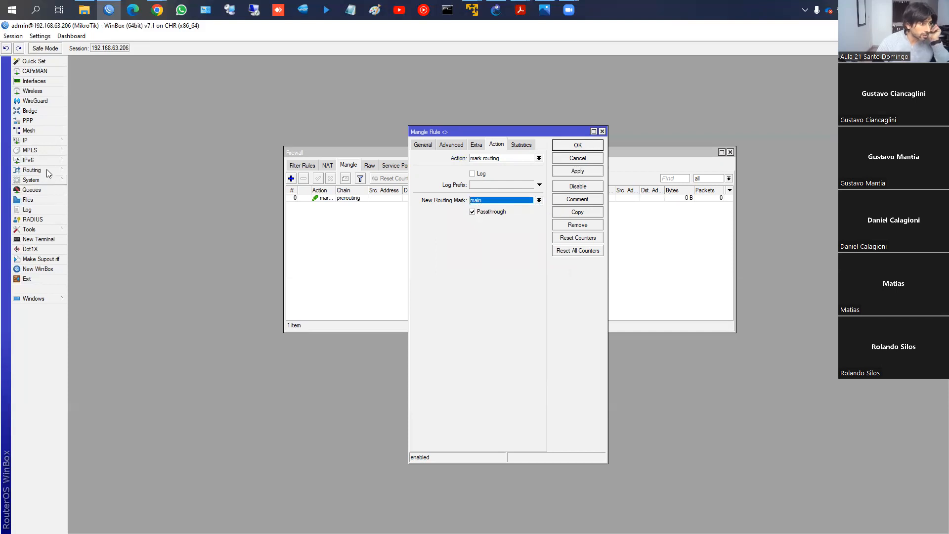
- Enable FIB on the to_isp1 routing table and save it
{"action": "left_click", "coordinate": [47, 170]}
{"action": "left_click", "coordinate": [104, 250]}
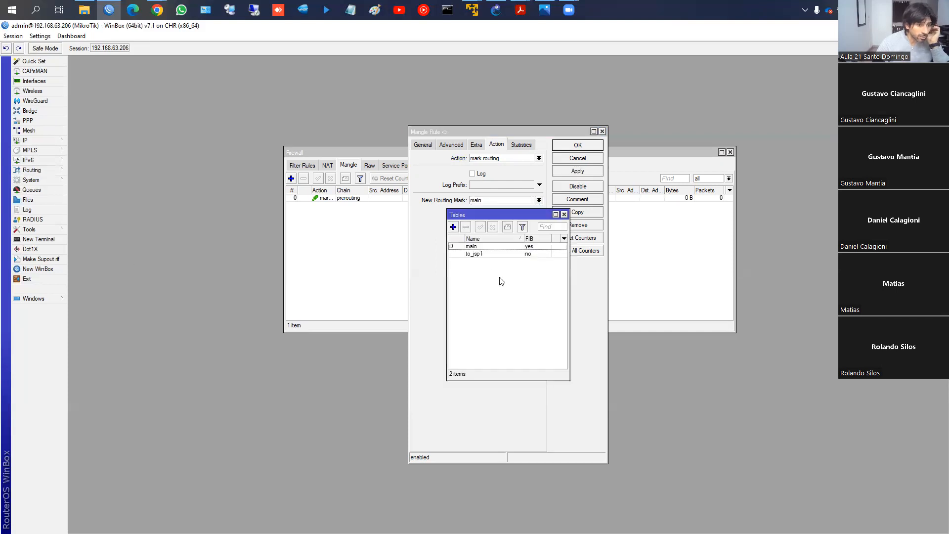
{"action": "double_click", "coordinate": [483, 255]}
{"action": "left_click", "coordinate": [475, 265]}
{"action": "left_click", "coordinate": [540, 281]}
{"action": "left_click", "coordinate": [540, 254]}
- Check the new routing marks offered in the mangle rule and the FIB setting in the routing tables list
{"action": "left_click", "coordinate": [487, 200]}
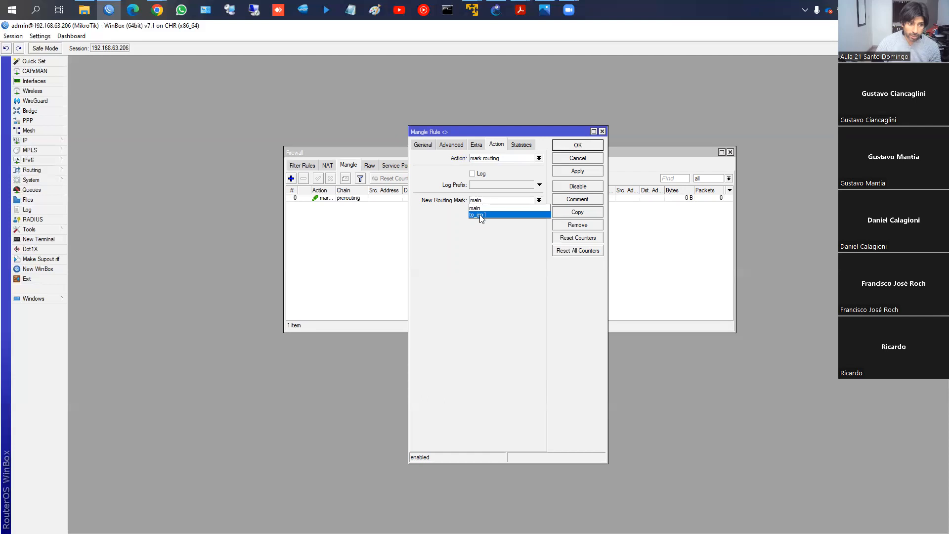
{"action": "left_click", "coordinate": [281, 235]}
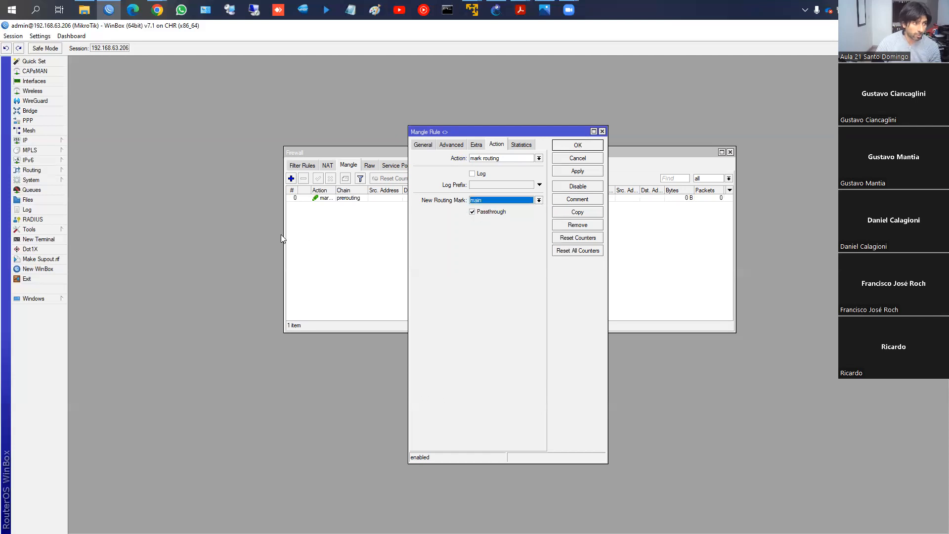
{"action": "left_click", "coordinate": [44, 180]}
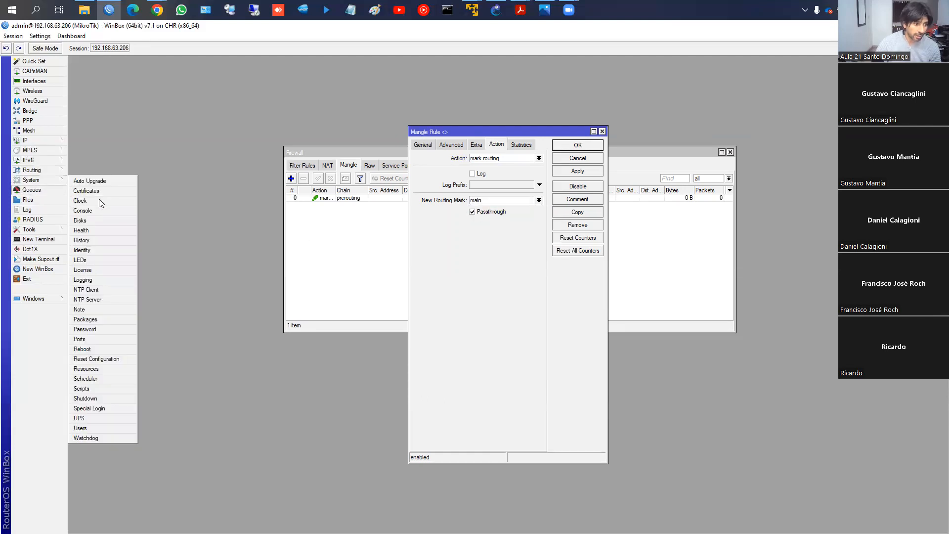
{"action": "left_click", "coordinate": [42, 170]}
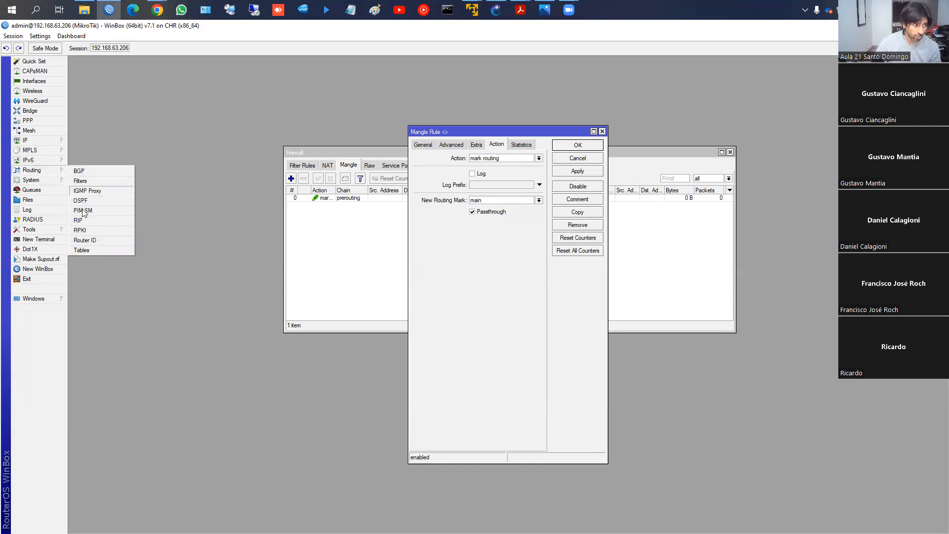
{"action": "left_click", "coordinate": [82, 250]}
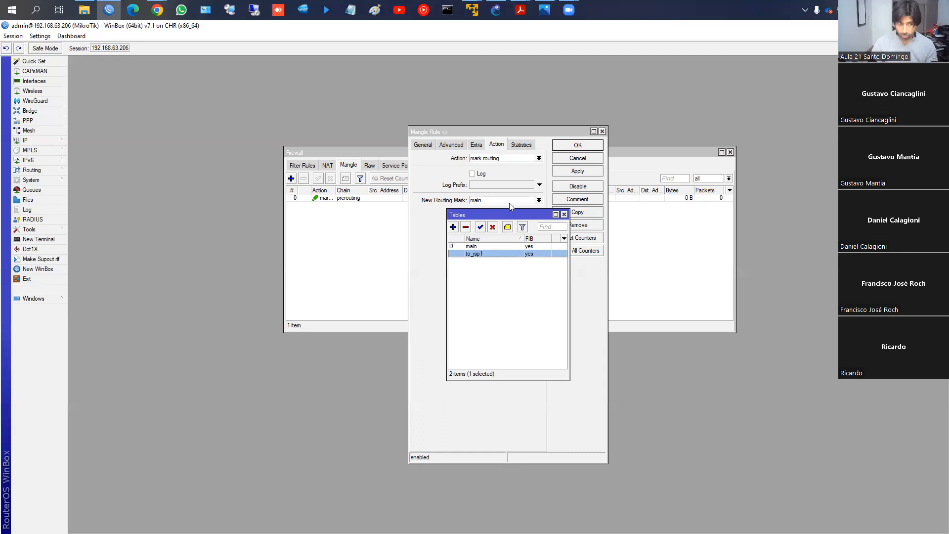
- Display the IP route list beside the routing tables and review the settings of the to_isp1 table
{"action": "left_click", "coordinate": [45, 142]}
{"action": "left_click", "coordinate": [122, 280]}
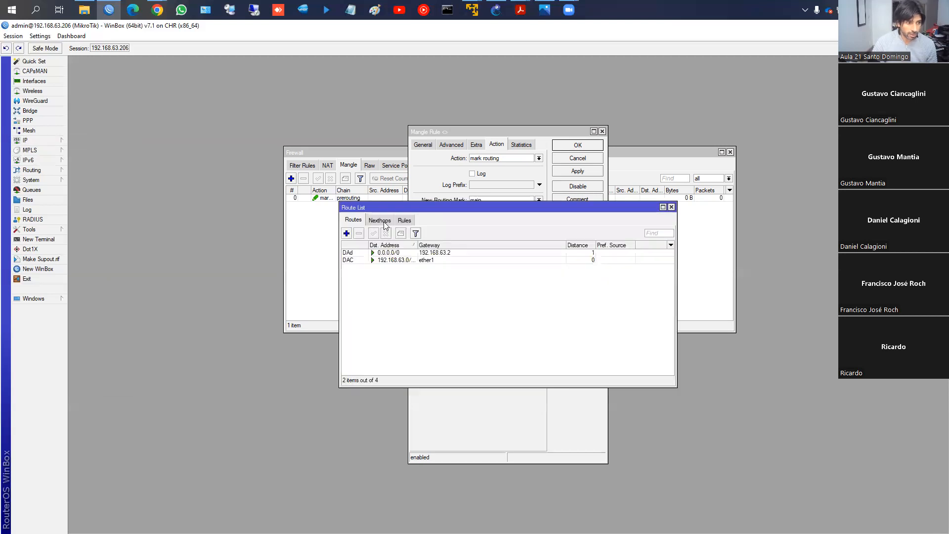
{"action": "left_click_drag", "start_coordinate": [385, 208], "coordinate": [155, 271]}
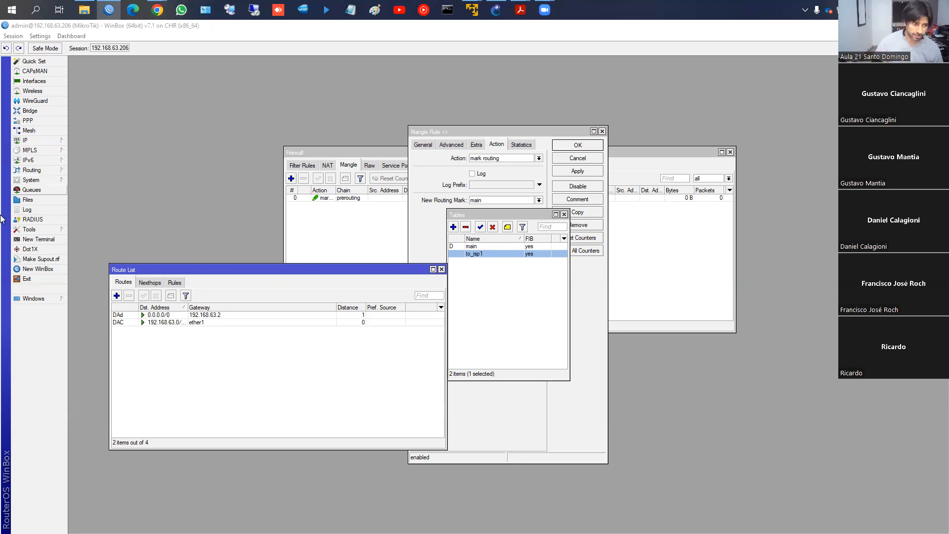
{"action": "left_click", "coordinate": [47, 178]}
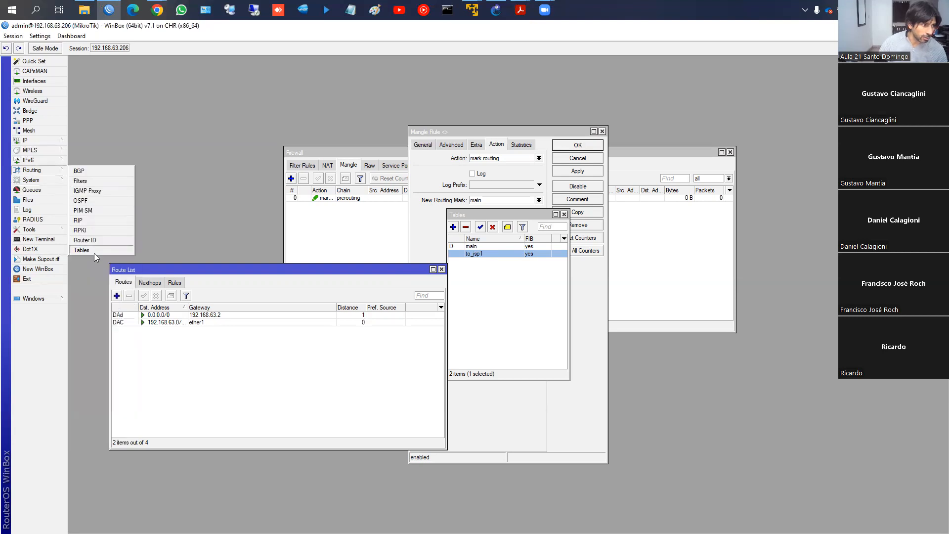
{"action": "double_click", "coordinate": [484, 253]}
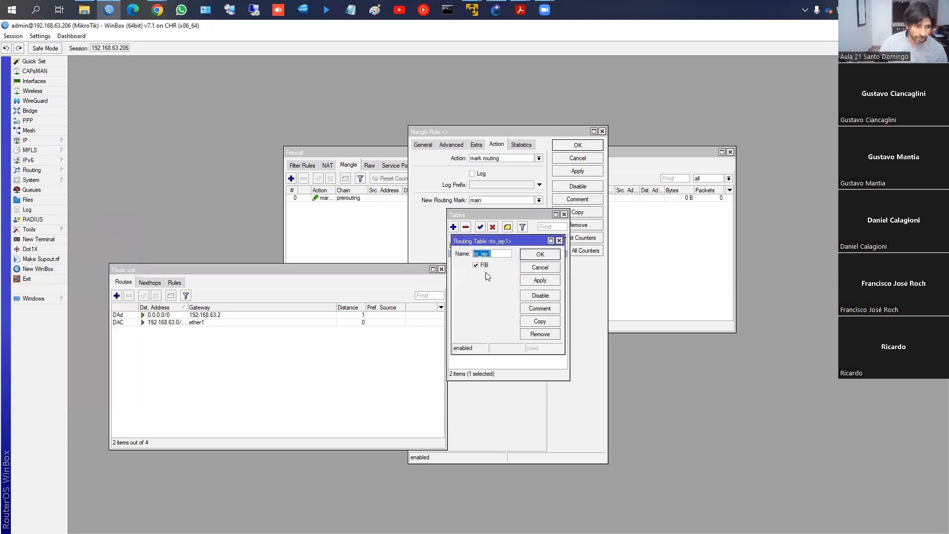
{"action": "left_click", "coordinate": [532, 256]}
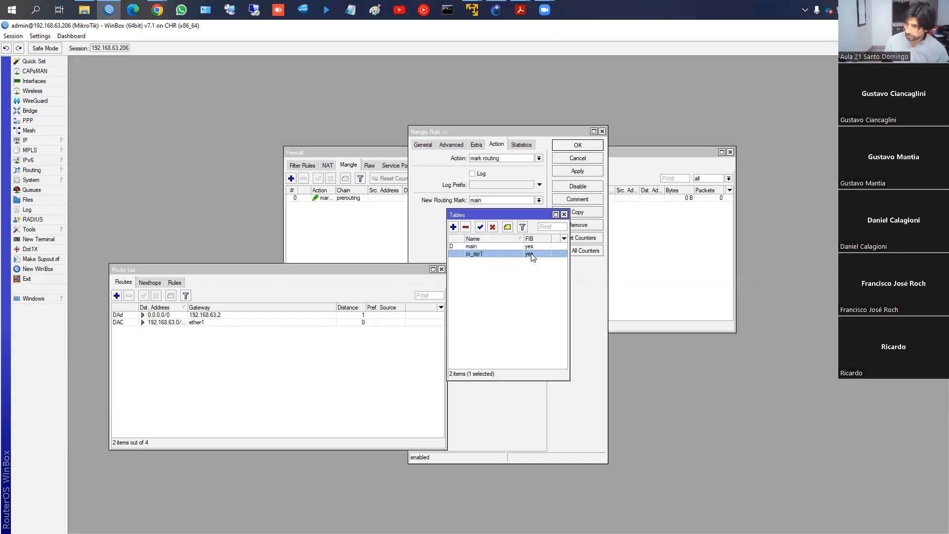
- Confirm the mangle rule and close the routing tables, firewall and route lists along with the CHR router's WinBox session
{"action": "left_click", "coordinate": [564, 214]}
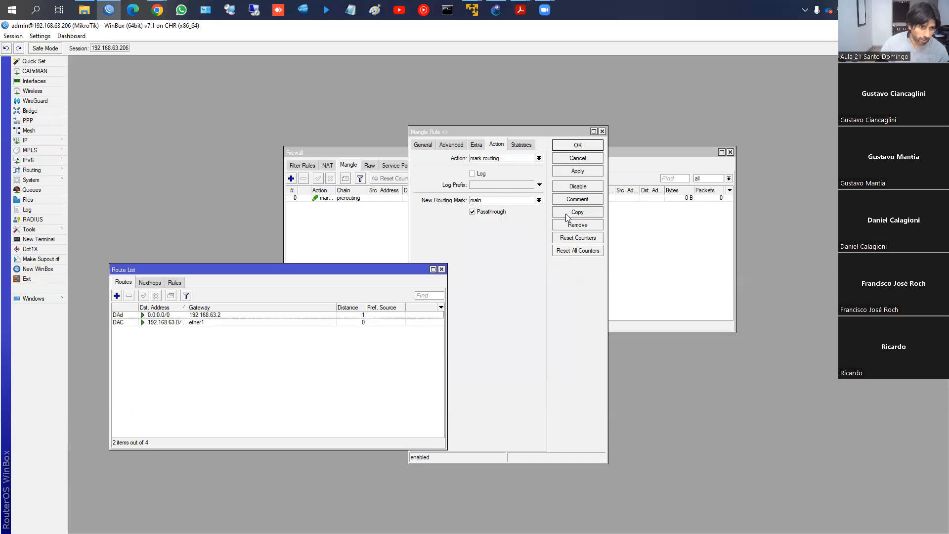
{"action": "left_click", "coordinate": [591, 145]}
{"action": "left_click", "coordinate": [730, 153]}
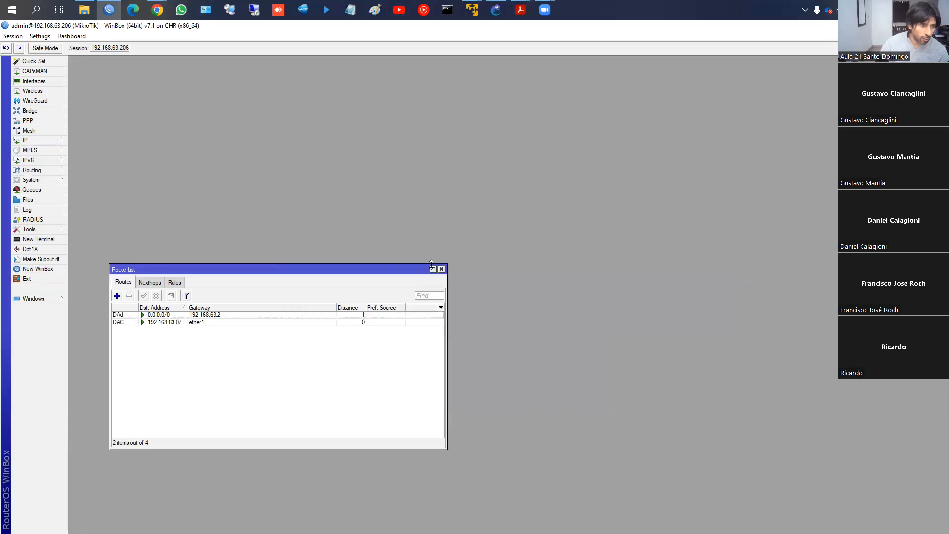
{"action": "left_click", "coordinate": [441, 269]}
{"action": "key", "text": "alt+F4"}
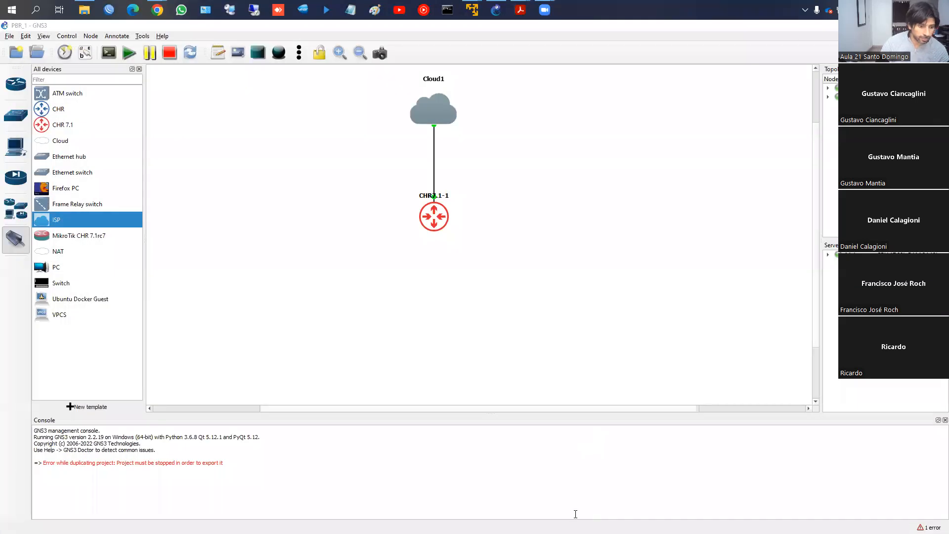